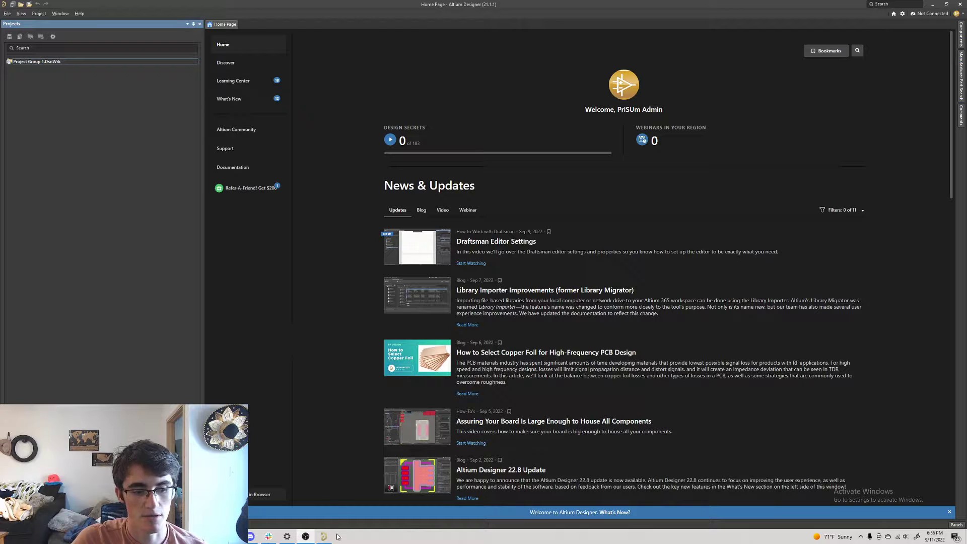
- Start a new local project with the empty PCB project type
{"action": "mouse_move", "coordinate": [324, 536]}
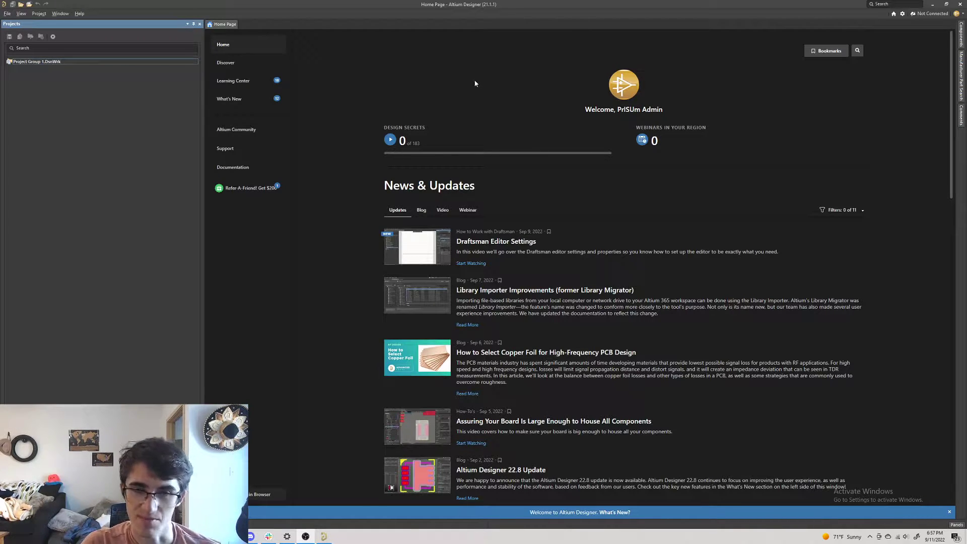
{"action": "left_click", "coordinate": [8, 14]}
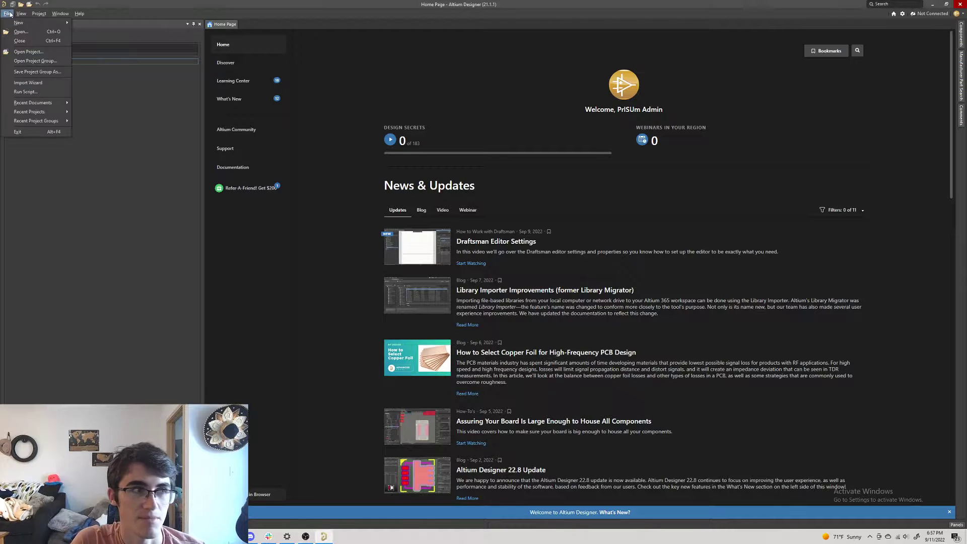
{"action": "left_click", "coordinate": [8, 14]}
{"action": "left_click", "coordinate": [8, 14]}
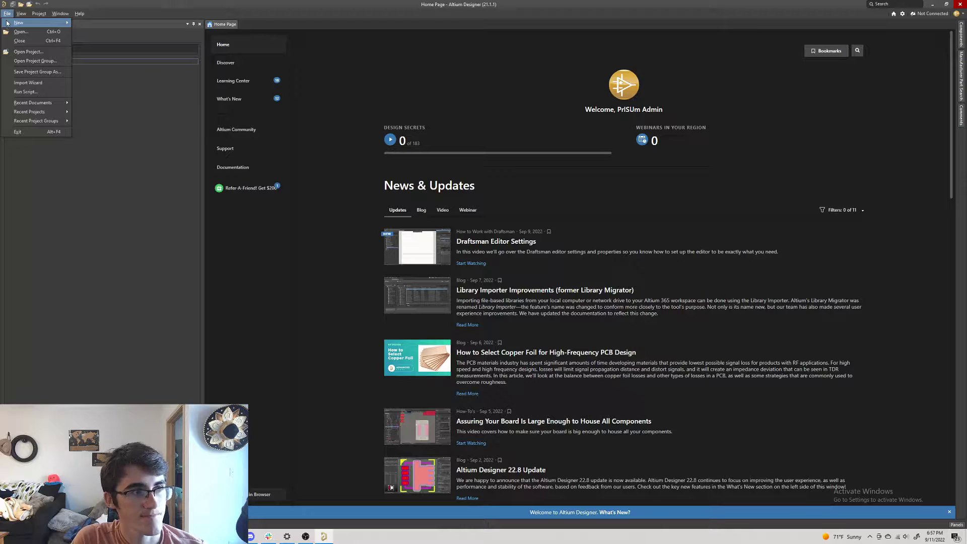
{"action": "mouse_move", "coordinate": [8, 22]}
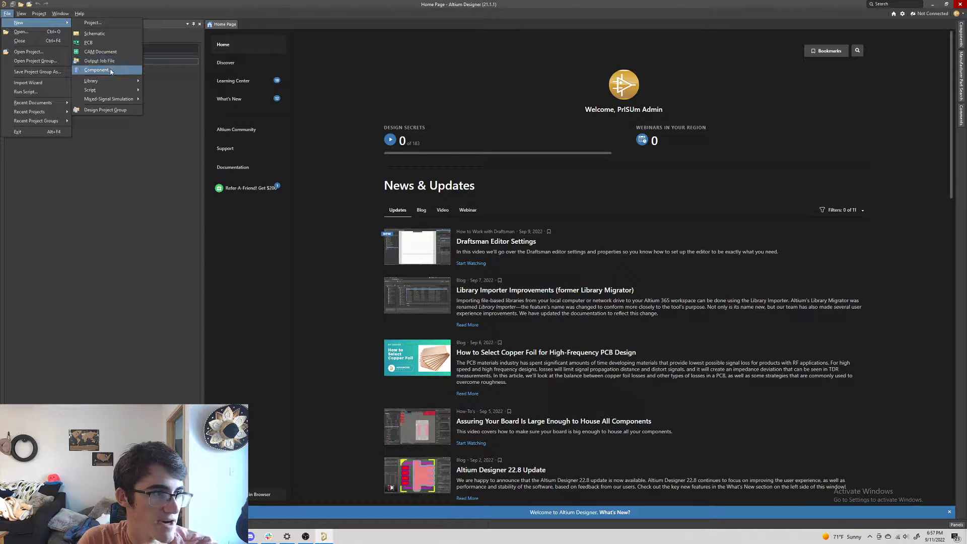
{"action": "mouse_move", "coordinate": [115, 82]}
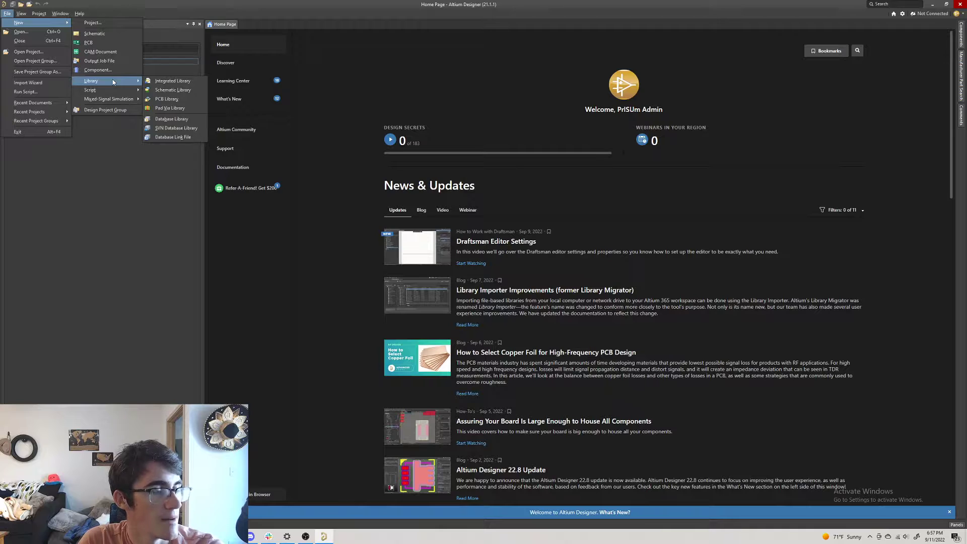
{"action": "left_click", "coordinate": [94, 23]}
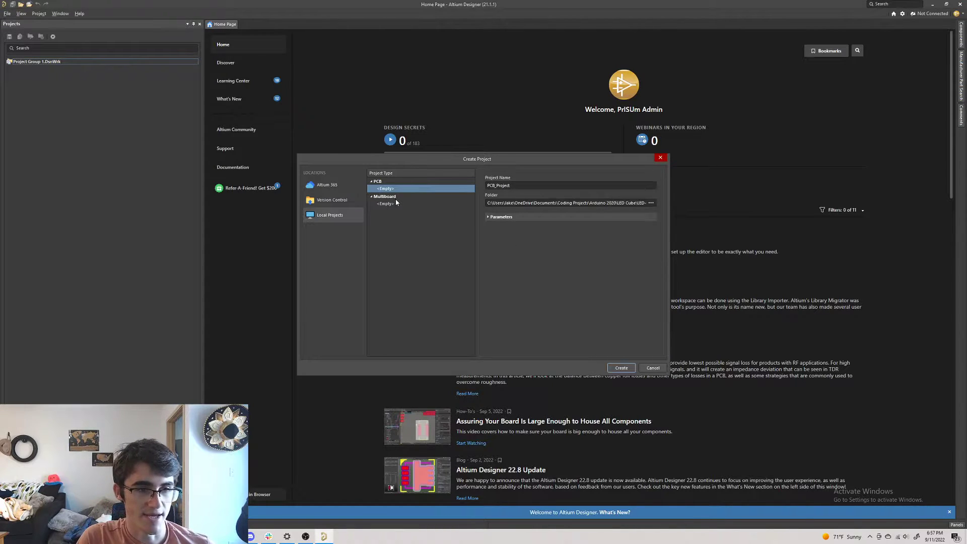
{"action": "left_click", "coordinate": [392, 203]}
{"action": "left_click", "coordinate": [386, 188]}
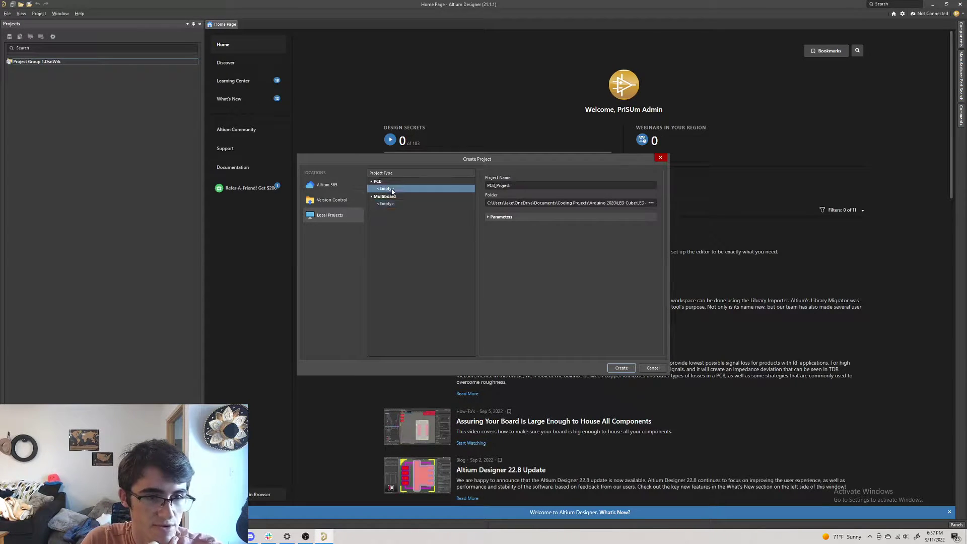
- Name the new project Altium Tutorial
{"action": "double_click", "coordinate": [539, 185]}
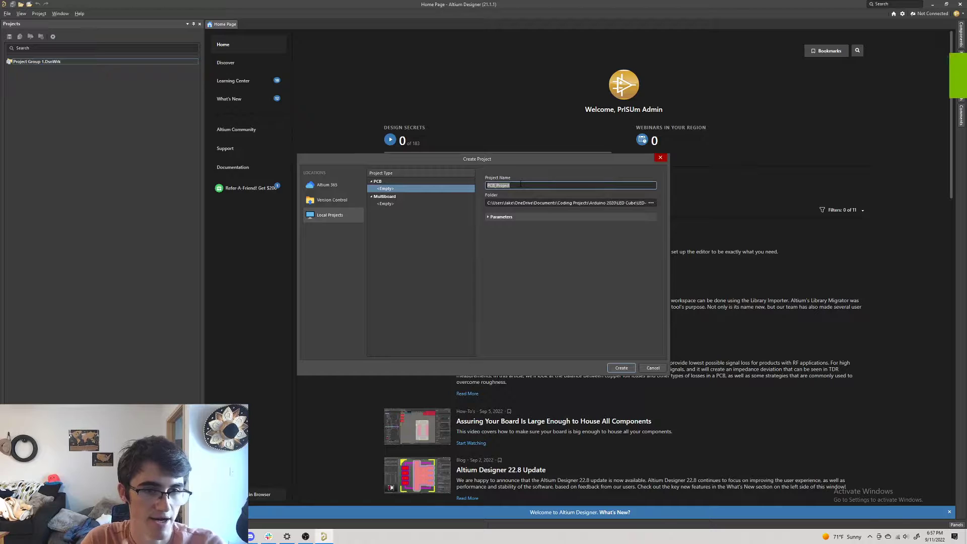
{"action": "type", "text": "Altium TR"}
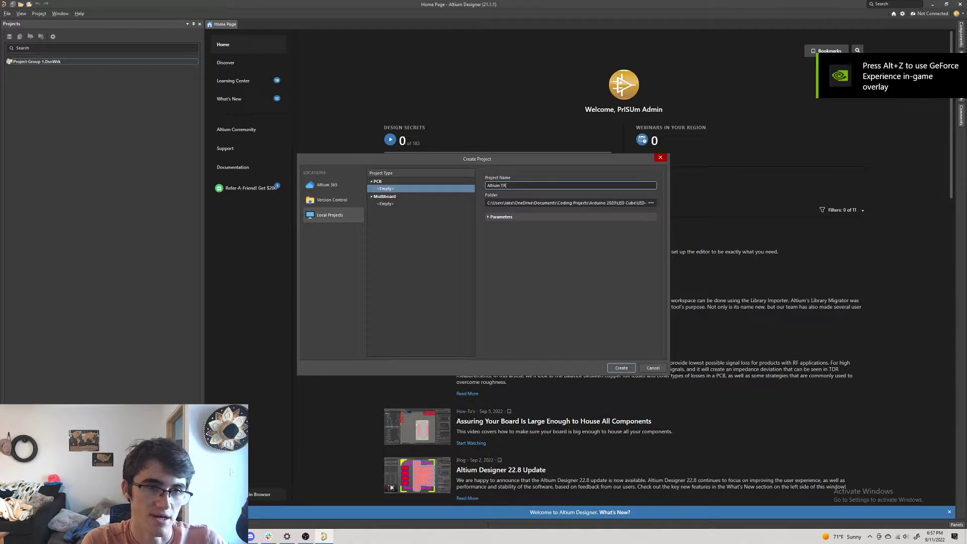
{"action": "key", "text": "BackSpace"}
{"action": "type", "text": "utorial"}
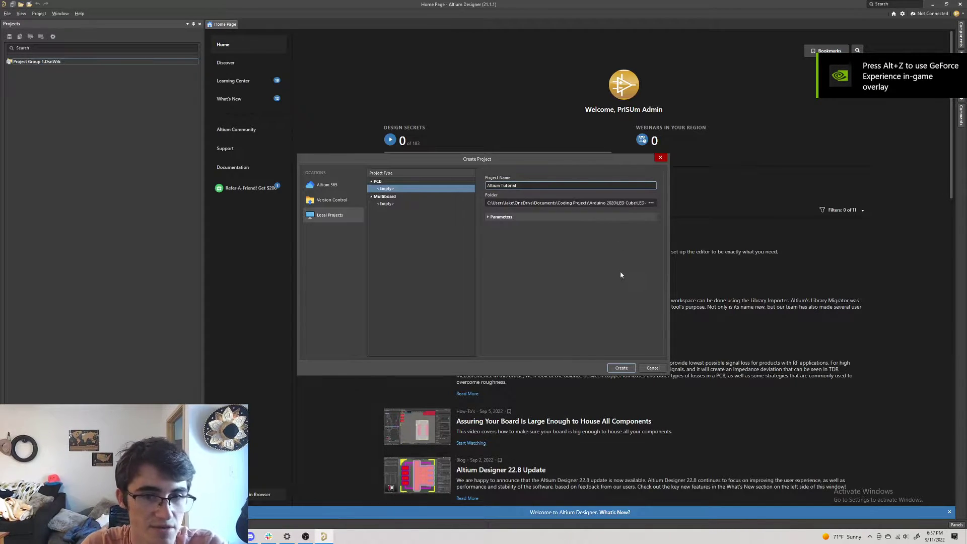
- Set the project location to the Altium Demo folder under OneDrive Documents, Projects, Solar Car Personal, and create the project
{"action": "left_click", "coordinate": [651, 202]}
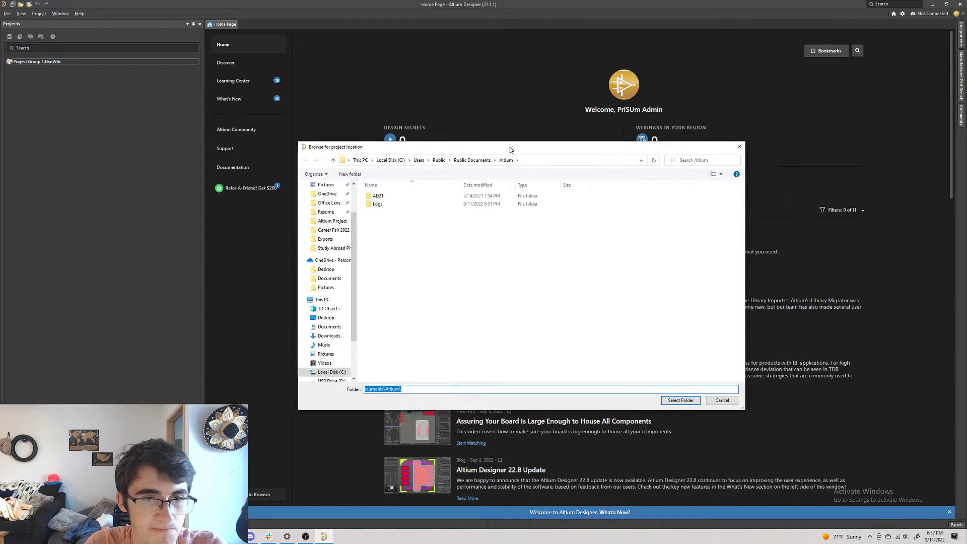
{"action": "left_click", "coordinate": [325, 288]}
{"action": "left_click", "coordinate": [328, 278]}
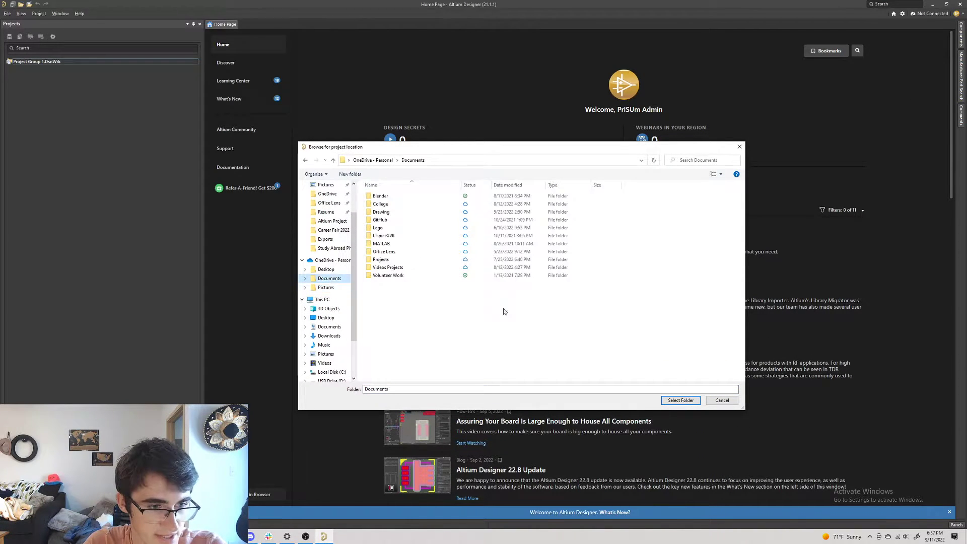
{"action": "double_click", "coordinate": [388, 259]}
{"action": "double_click", "coordinate": [398, 283]}
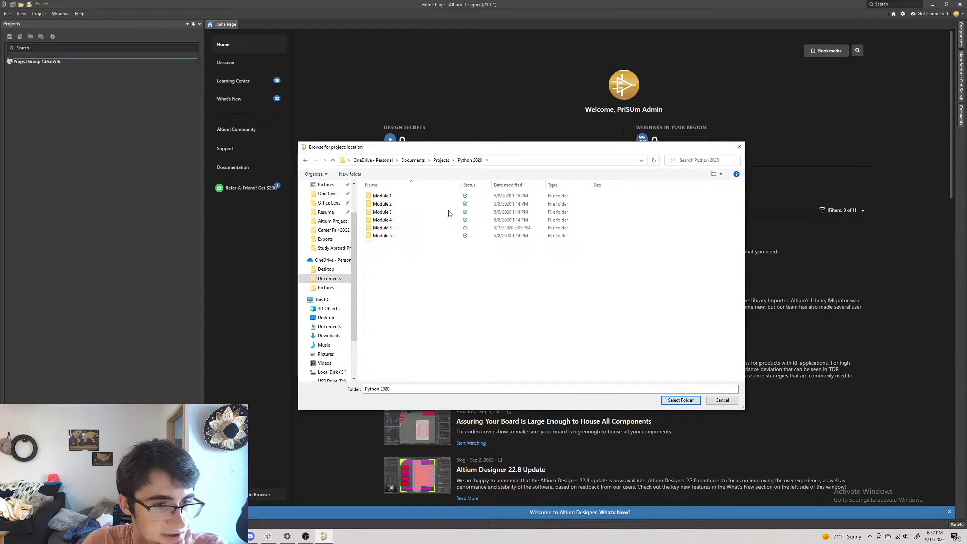
{"action": "left_click", "coordinate": [442, 160]}
{"action": "double_click", "coordinate": [412, 282]}
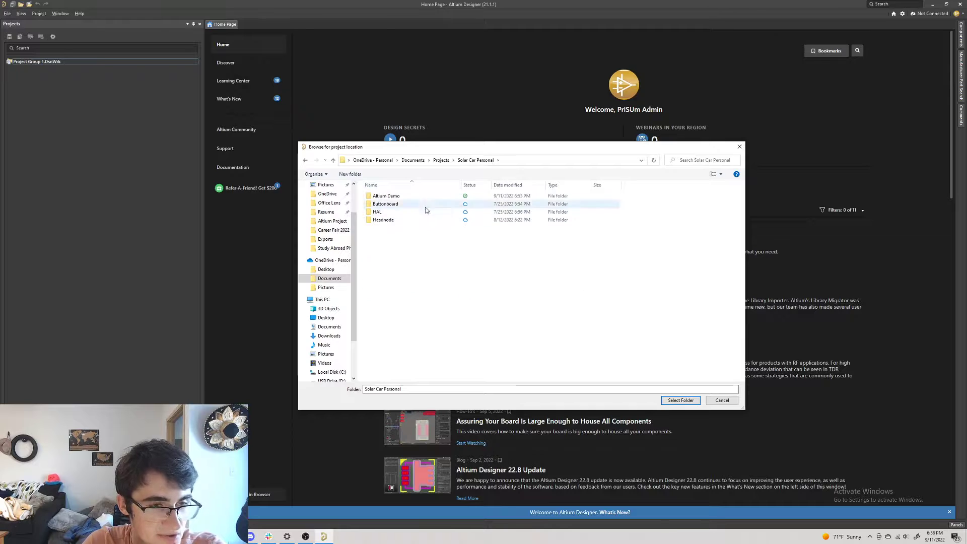
{"action": "double_click", "coordinate": [400, 197]}
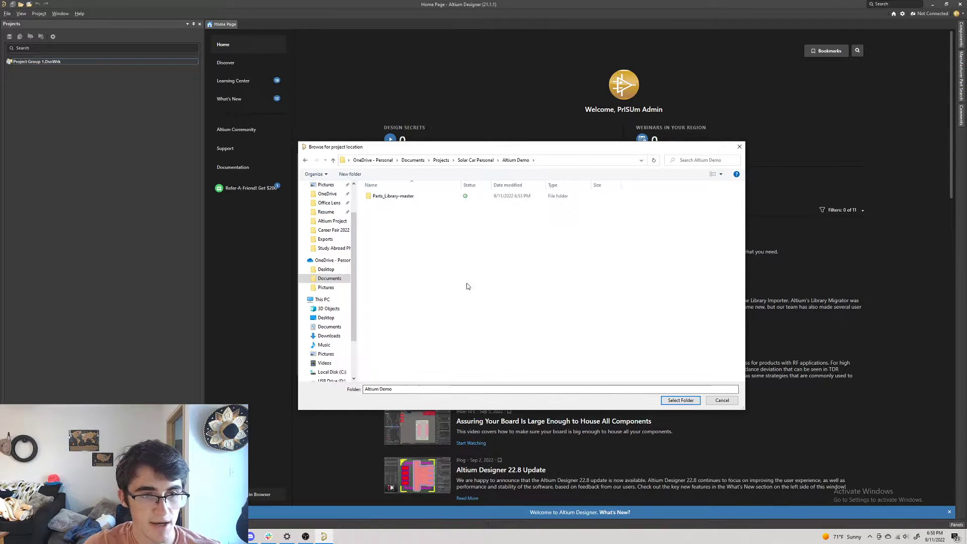
{"action": "left_click", "coordinate": [679, 401]}
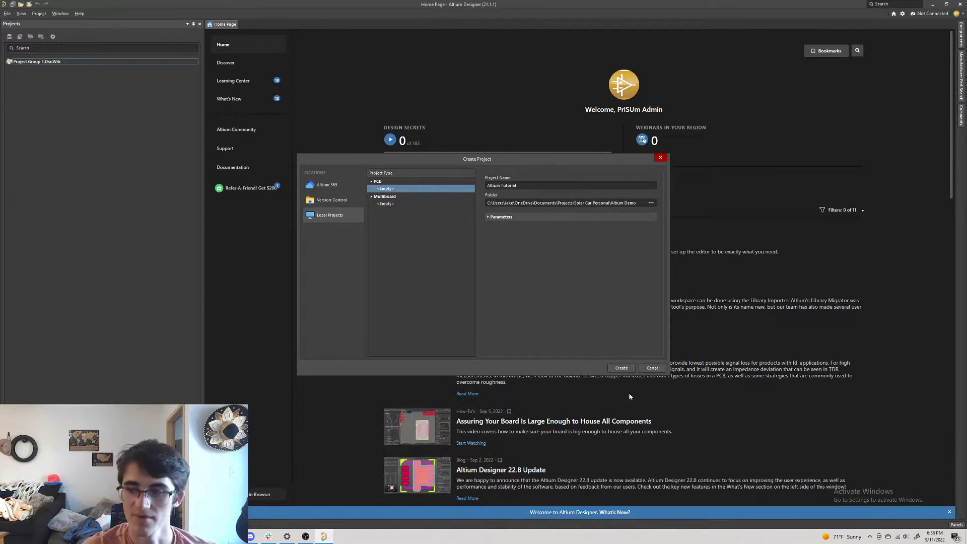
{"action": "left_click", "coordinate": [621, 368]}
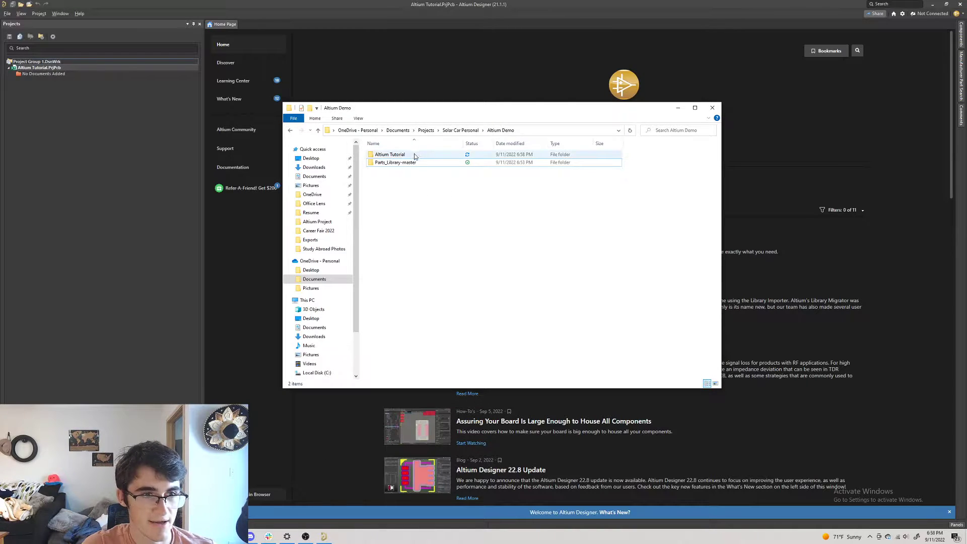
- Examine the contents of the new Altium Tutorial folder in File Explorer and return to Altium Designer
{"action": "double_click", "coordinate": [392, 155]}
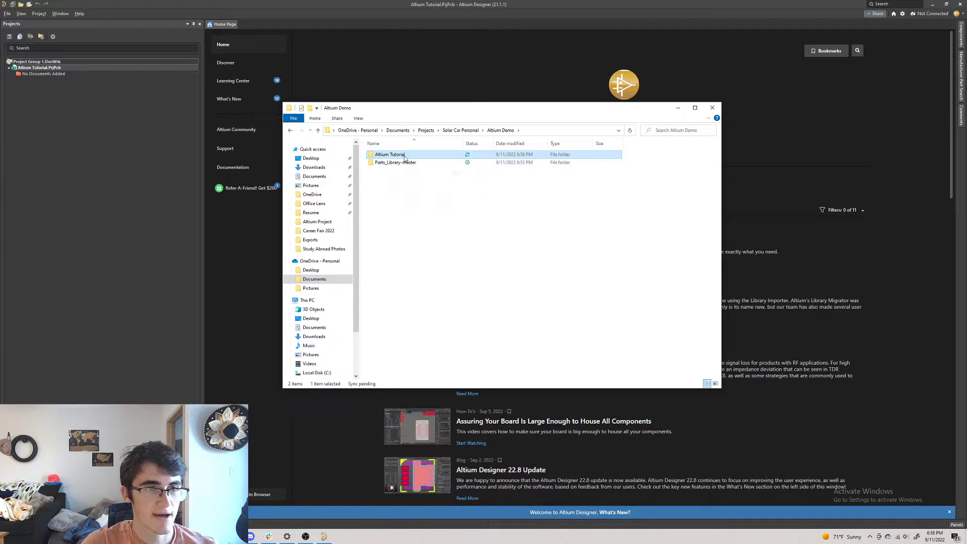
{"action": "left_click", "coordinate": [401, 155]}
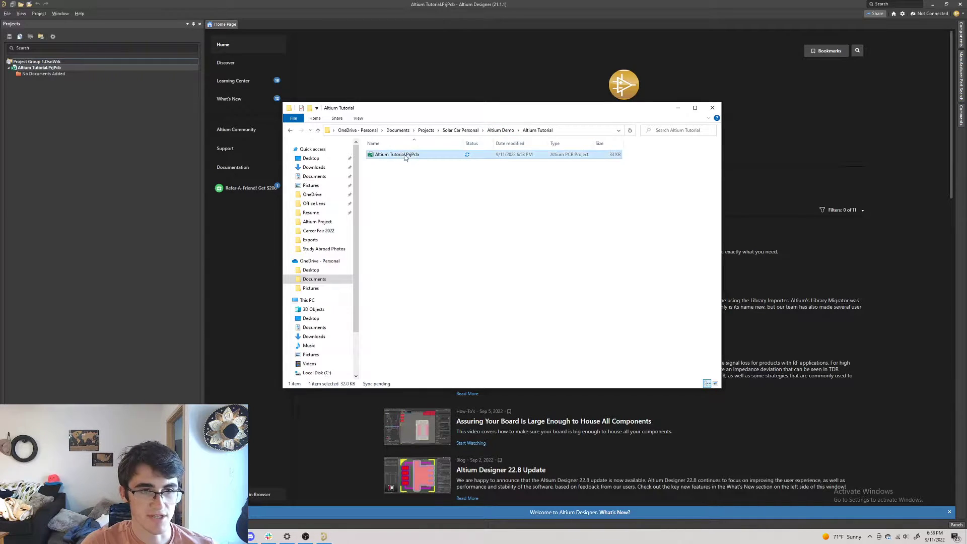
{"action": "left_click", "coordinate": [437, 224]}
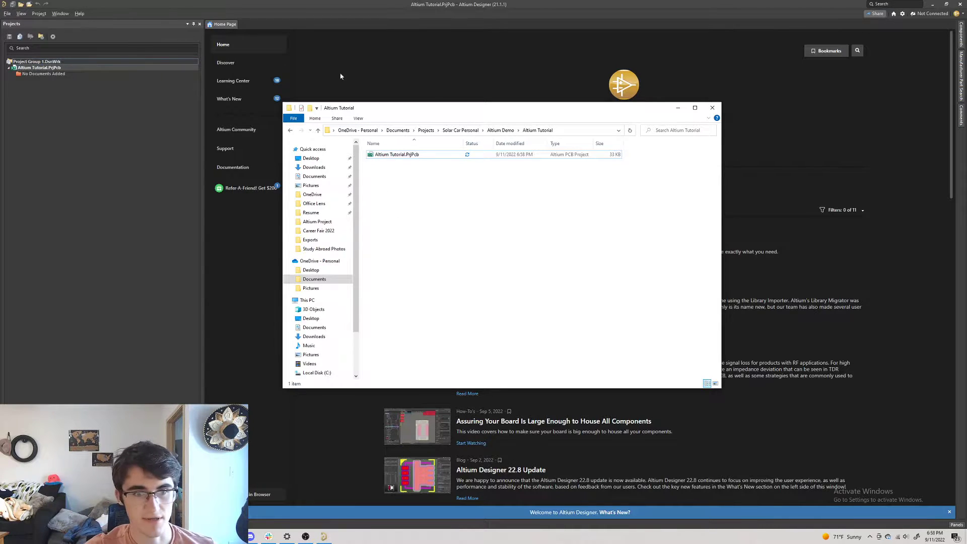
{"action": "left_click", "coordinate": [413, 154]}
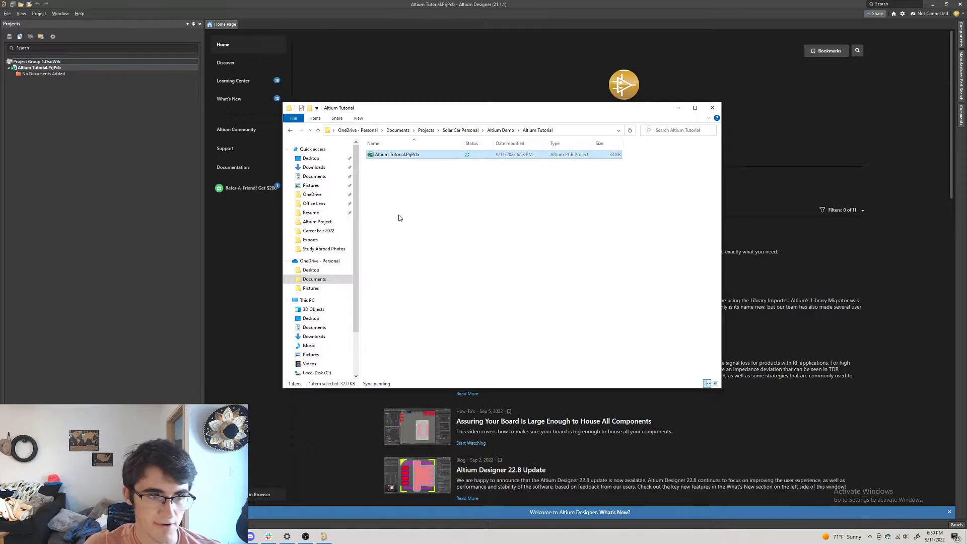
{"action": "left_click", "coordinate": [89, 132]}
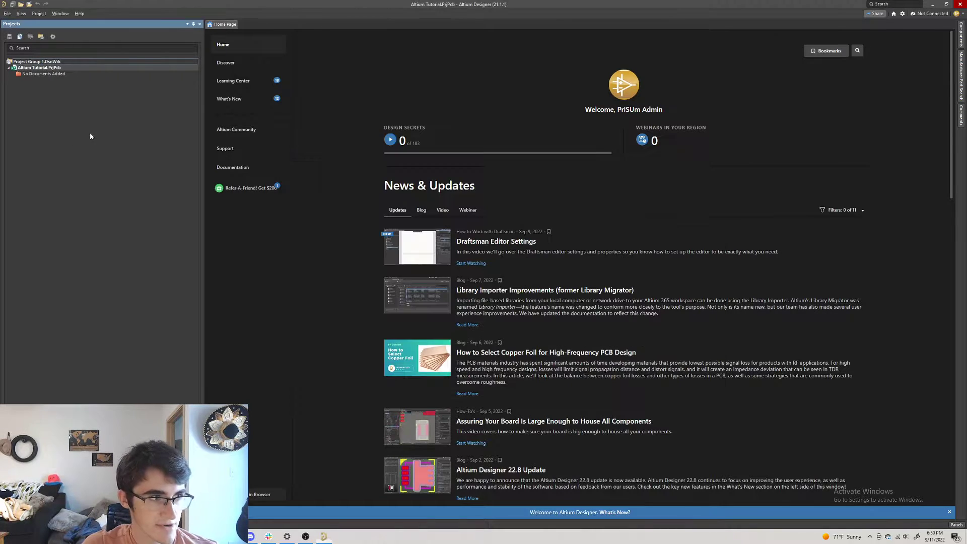
- Begin adding existing documents to the Altium Tutorial project, browsing to the Altium Project folder inside the nested Parts_Library-master folders of Altium Demo
{"action": "right_click", "coordinate": [45, 69]}
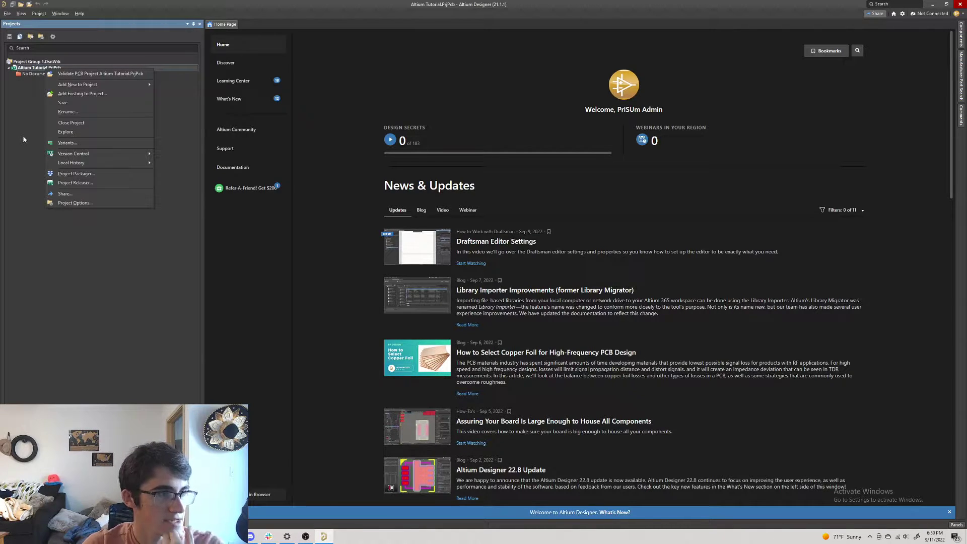
{"action": "mouse_move", "coordinate": [111, 89]}
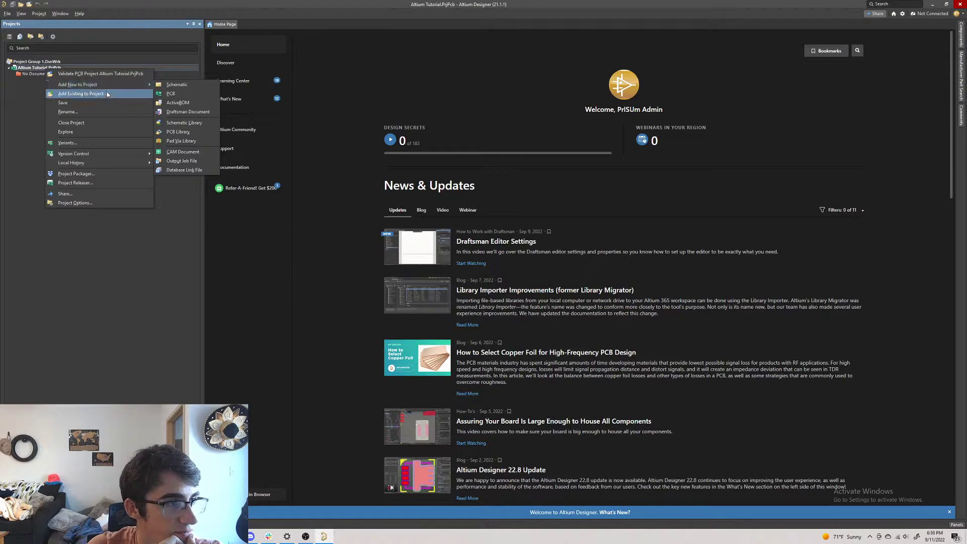
{"action": "left_click", "coordinate": [108, 94]}
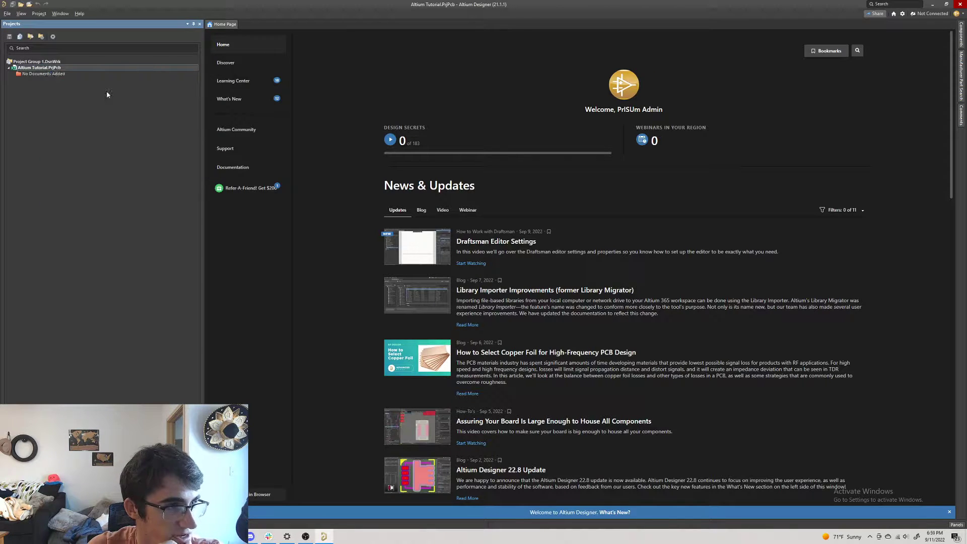
{"action": "left_click", "coordinate": [587, 196]}
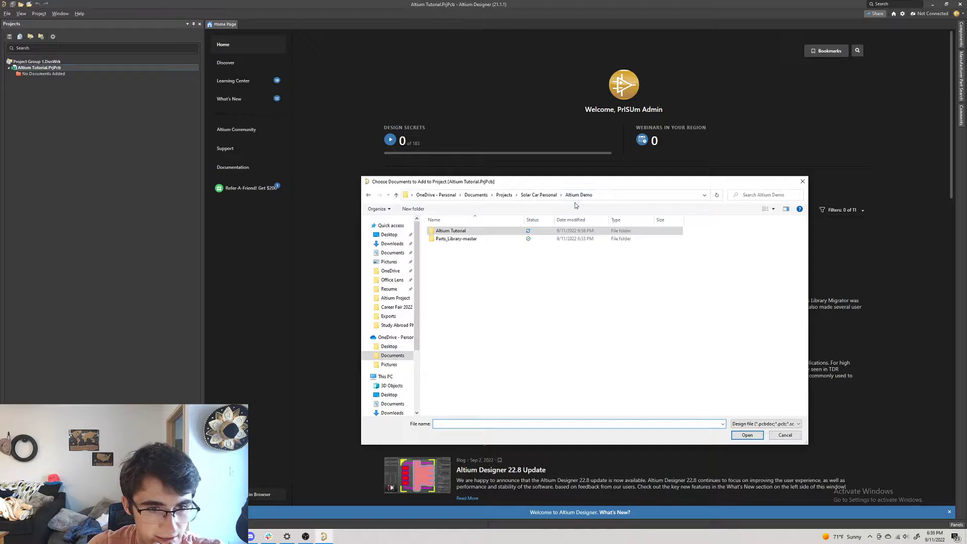
{"action": "double_click", "coordinate": [470, 239]}
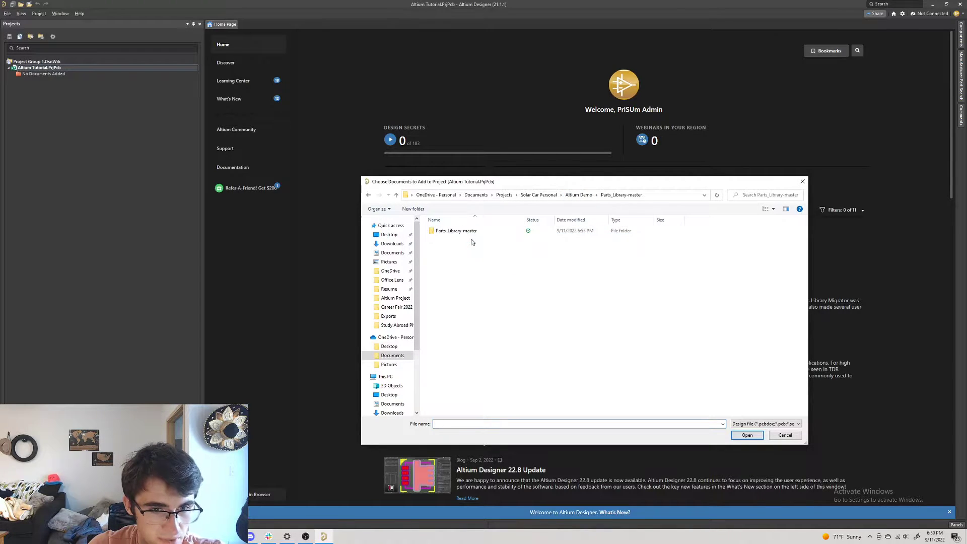
{"action": "double_click", "coordinate": [469, 232]}
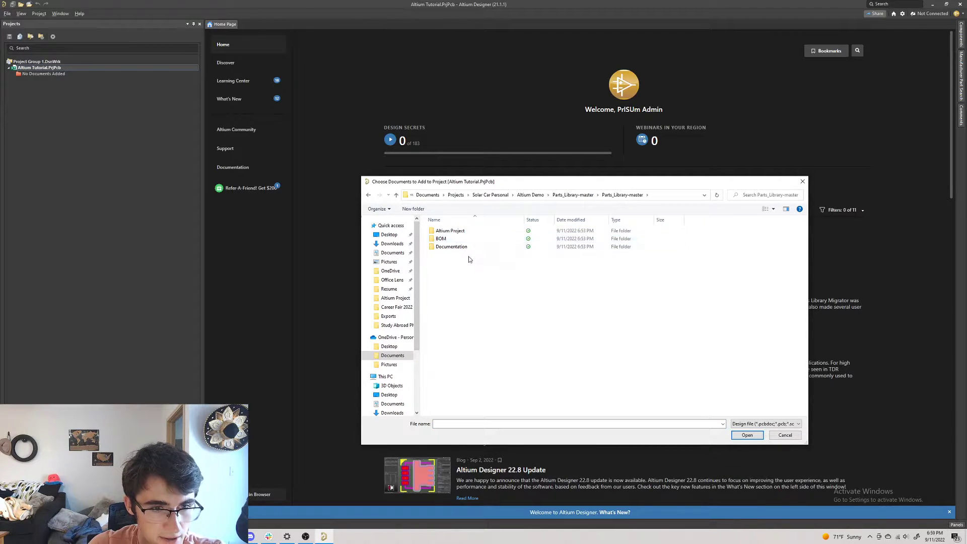
{"action": "double_click", "coordinate": [470, 231]}
- Add all the PCB and schematic library files in this folder to the project and expand its PCB Library Documents list
{"action": "scroll", "coordinate": [503, 264], "scroll_direction": "down", "scroll_amount": 2}
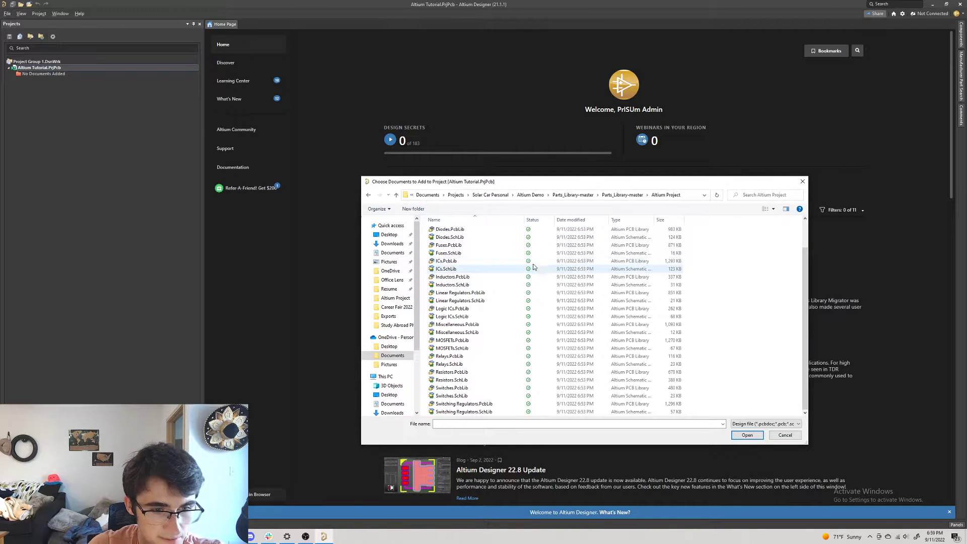
{"action": "scroll", "coordinate": [503, 393], "scroll_direction": "up", "scroll_amount": 2}
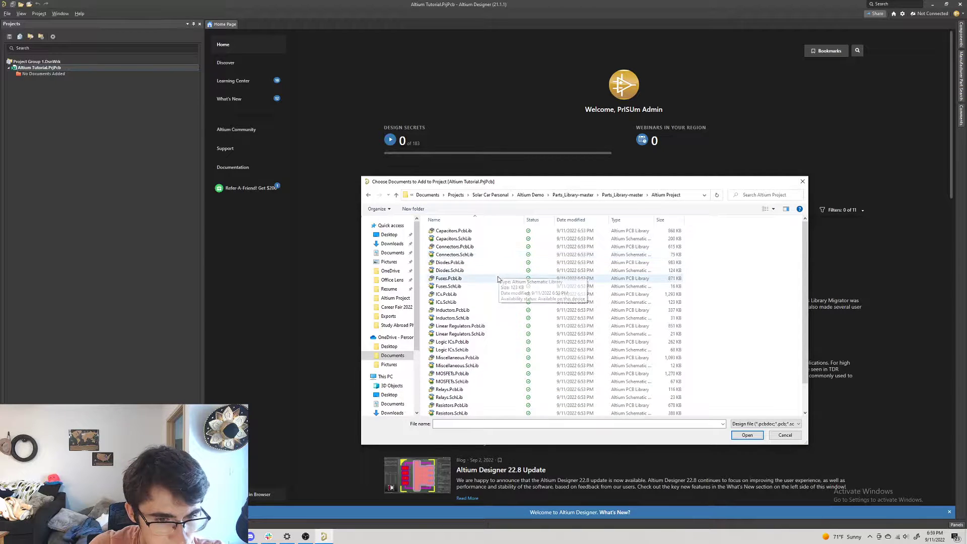
{"action": "scroll", "coordinate": [500, 278], "scroll_direction": "down", "scroll_amount": 2}
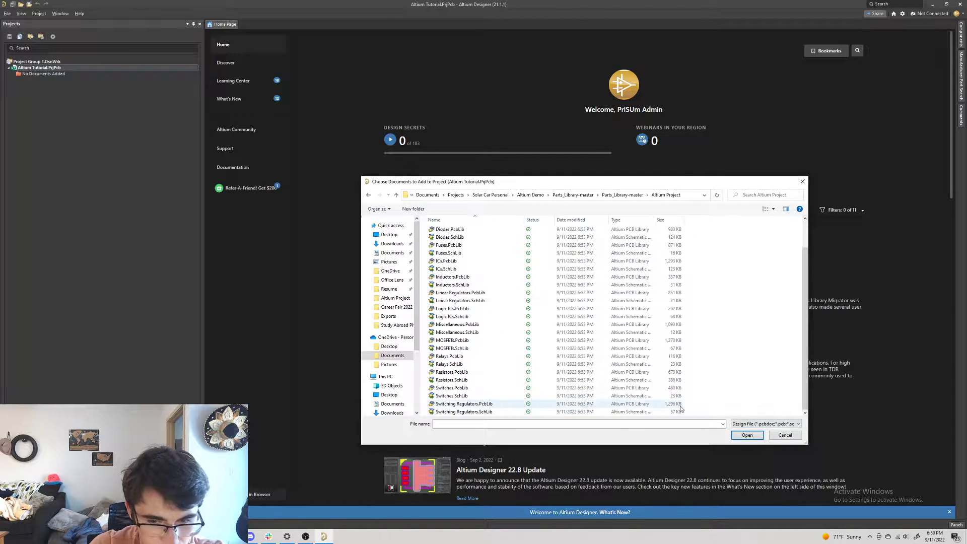
{"action": "left_click_drag", "start_coordinate": [675, 412], "coordinate": [504, 221]}
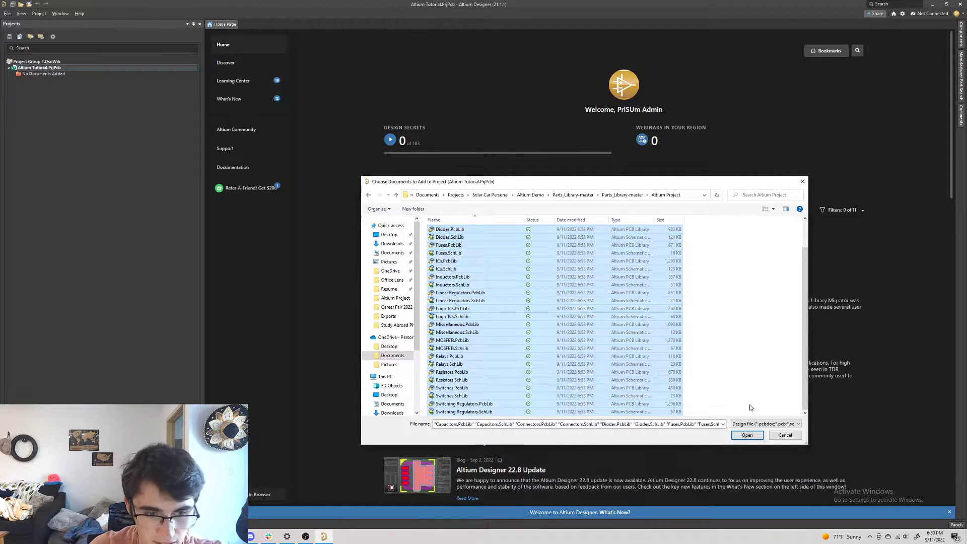
{"action": "left_click", "coordinate": [744, 436]}
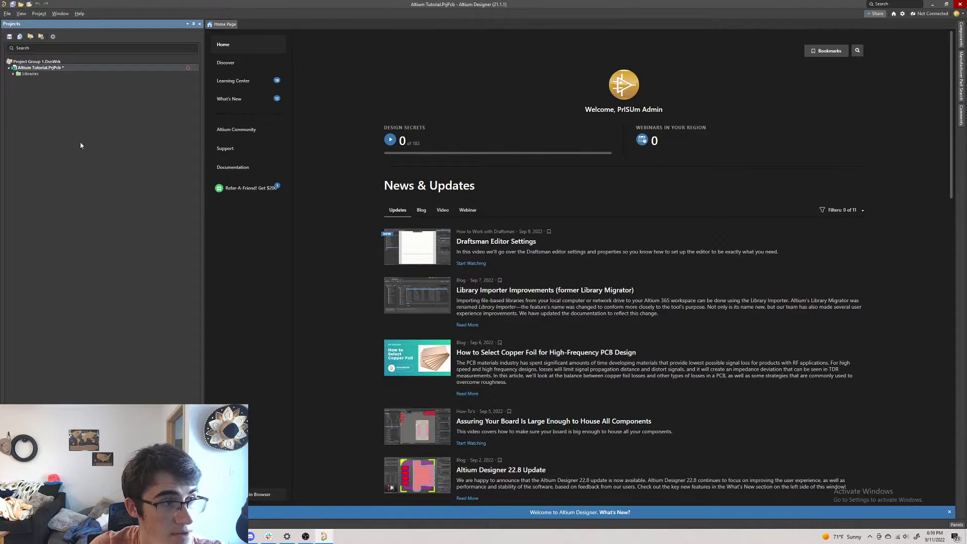
{"action": "left_click", "coordinate": [13, 74]}
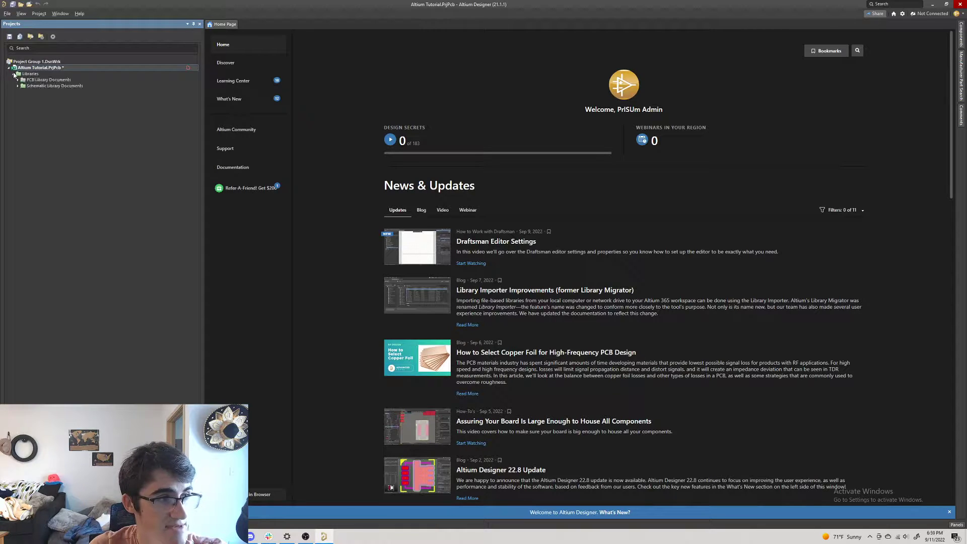
{"action": "left_click", "coordinate": [18, 80]}
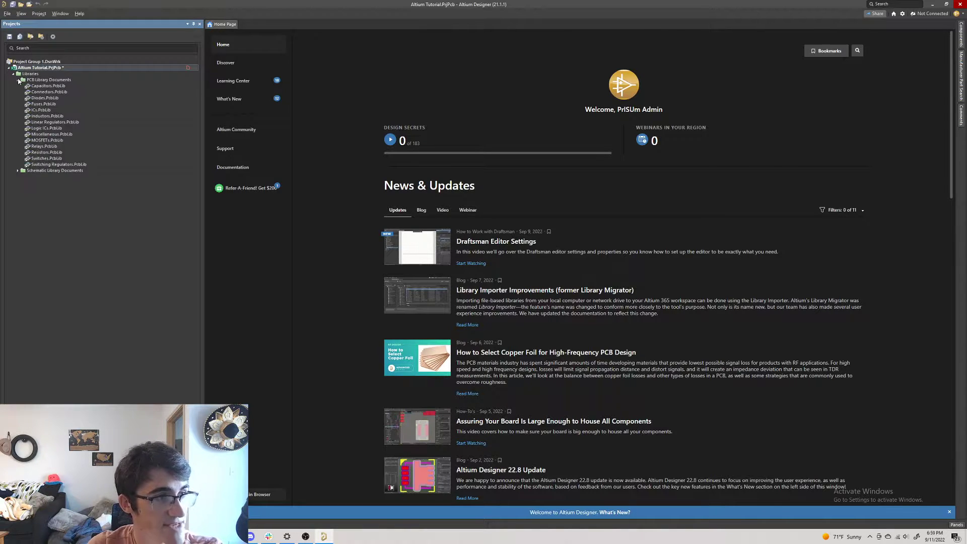
- Expand the Schematic Library Documents, open Resistors.SchLib and list the components it contains
{"action": "left_click", "coordinate": [19, 171]}
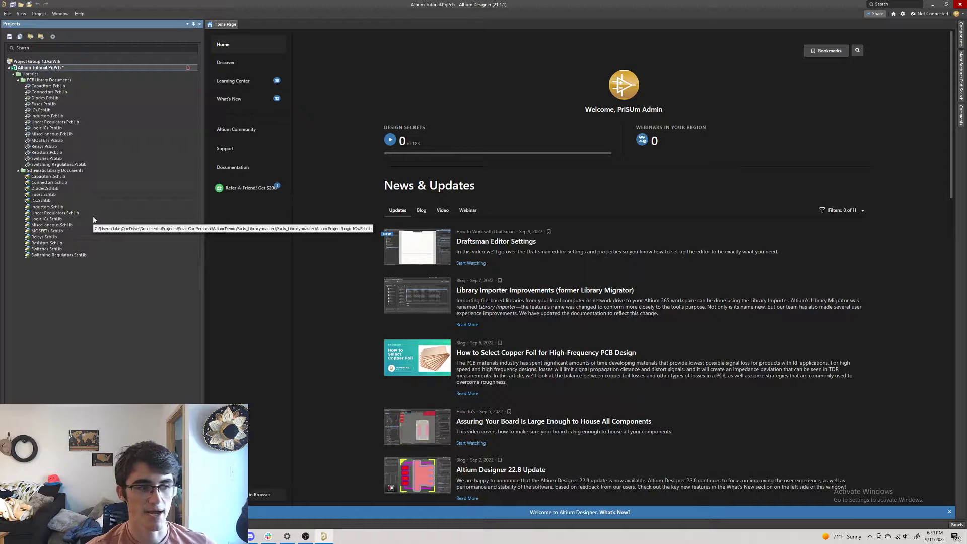
{"action": "left_click", "coordinate": [122, 177]}
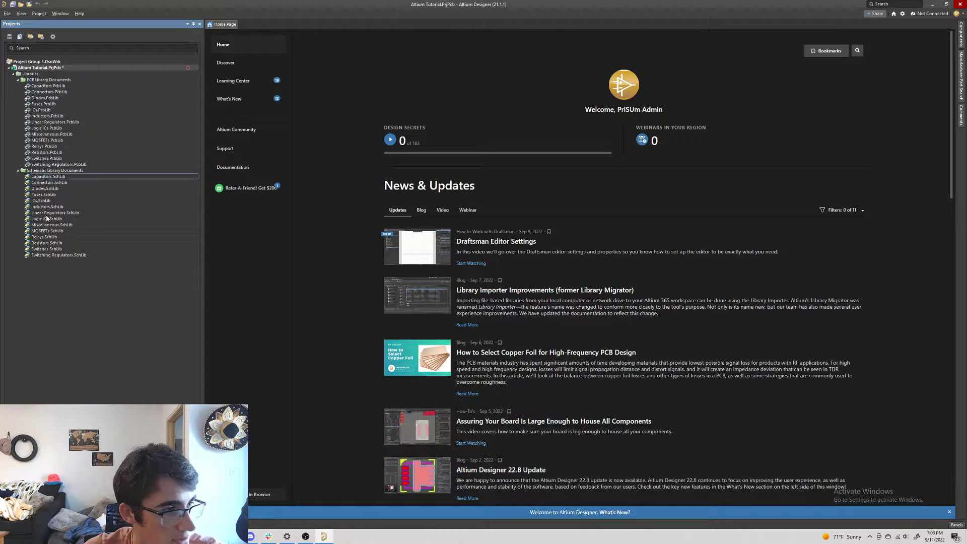
{"action": "left_click", "coordinate": [47, 243]}
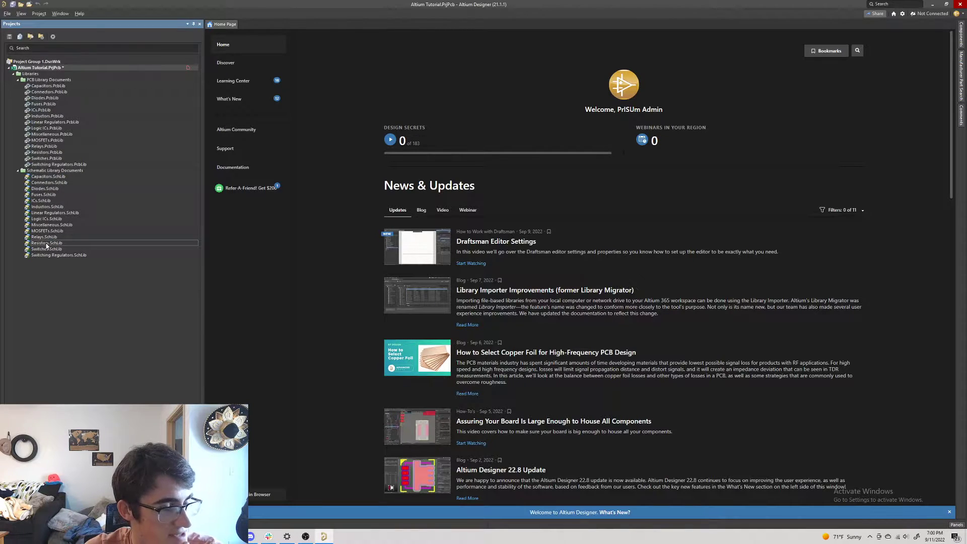
{"action": "double_click", "coordinate": [47, 244]}
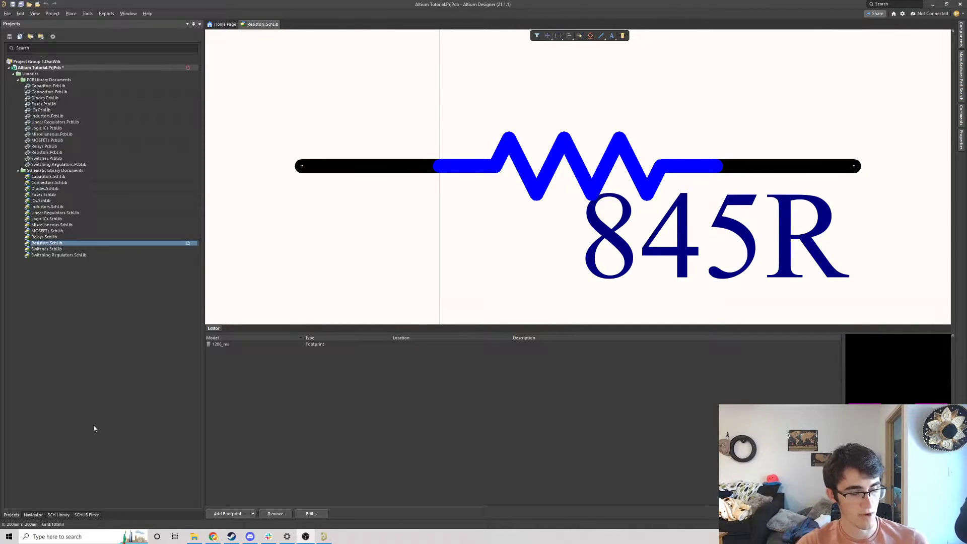
{"action": "left_click", "coordinate": [60, 514]}
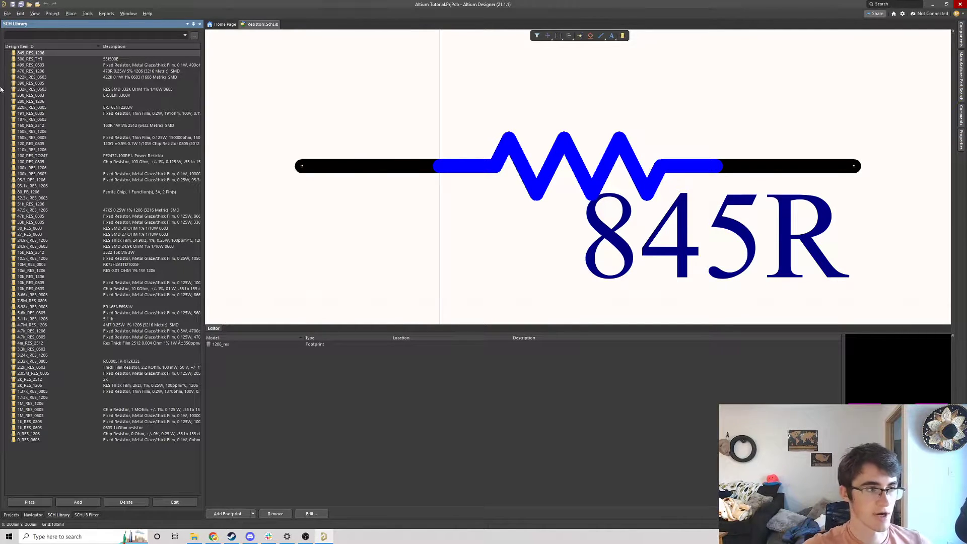
- Compare the symbols of resistors 845_RES_1206, 500_RES_THT and 332k_RES_0603, and select the footprint model linked to 845_RES_1206
{"action": "left_click", "coordinate": [48, 65]}
{"action": "left_click", "coordinate": [49, 53]}
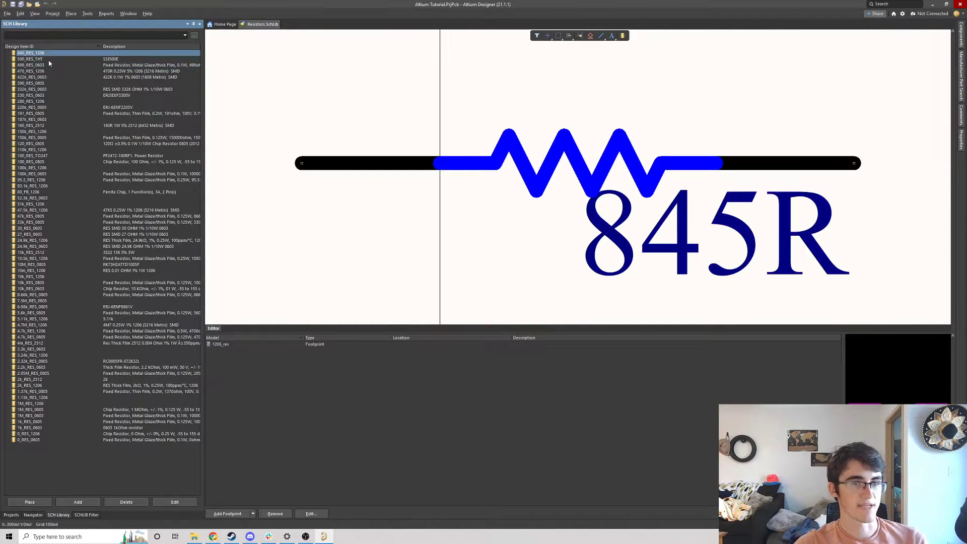
{"action": "left_click", "coordinate": [47, 58]}
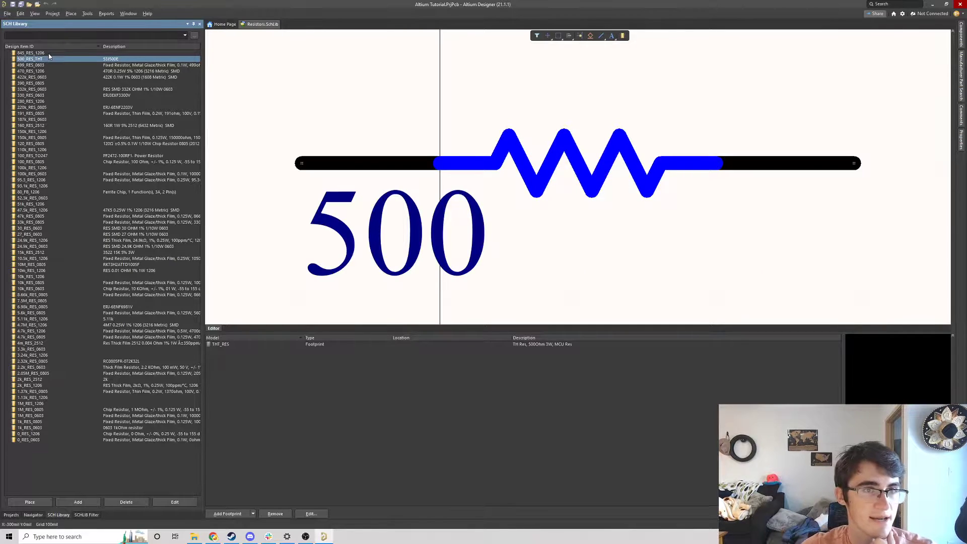
{"action": "left_click", "coordinate": [48, 54]}
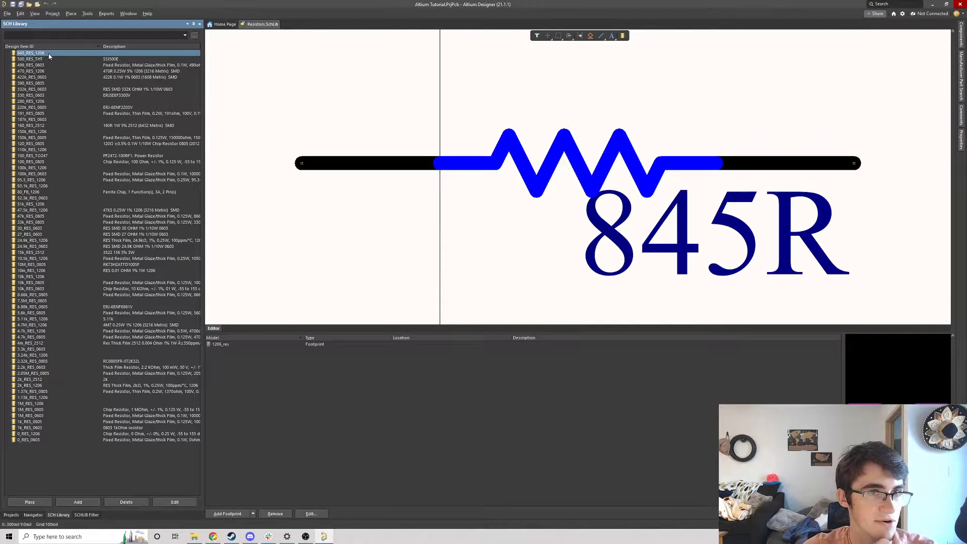
{"action": "left_click", "coordinate": [32, 90]}
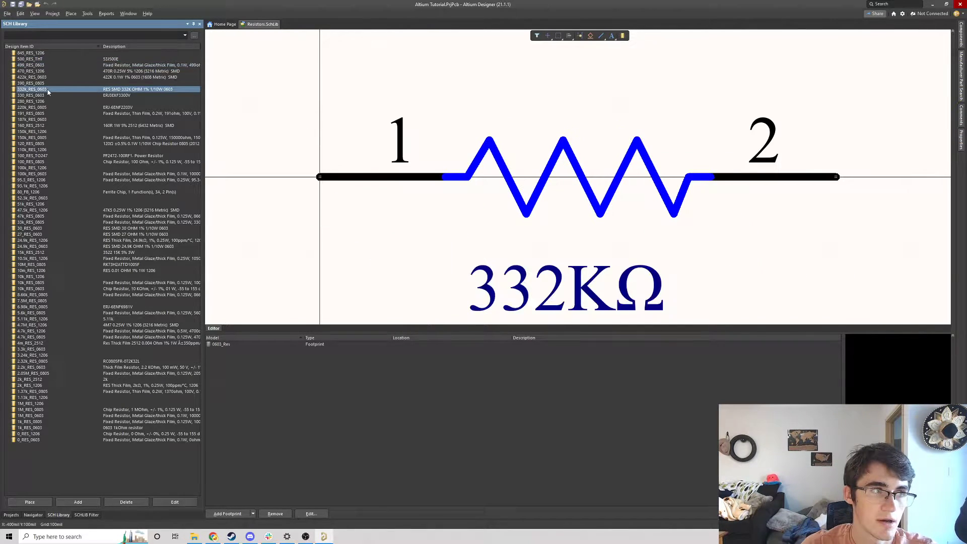
{"action": "left_click", "coordinate": [43, 53]}
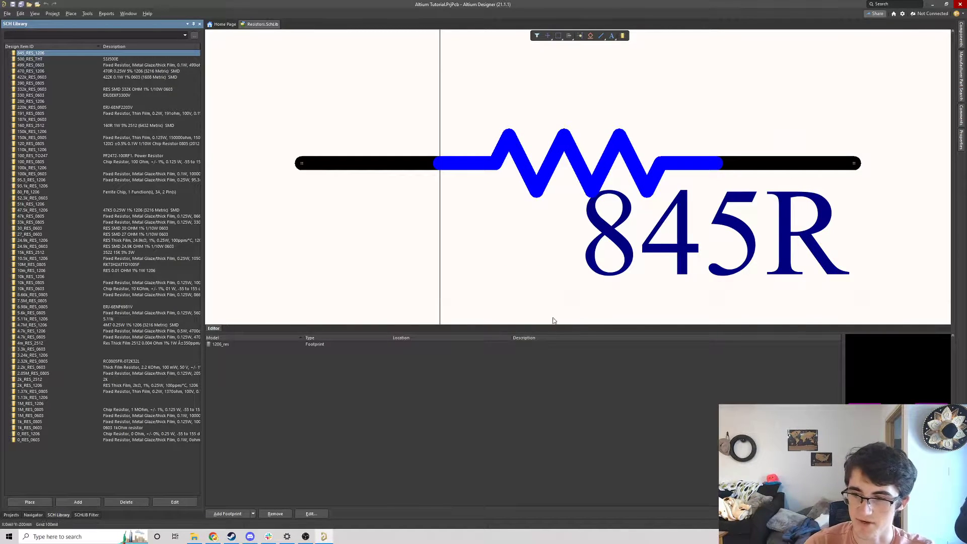
{"action": "left_click", "coordinate": [226, 348]}
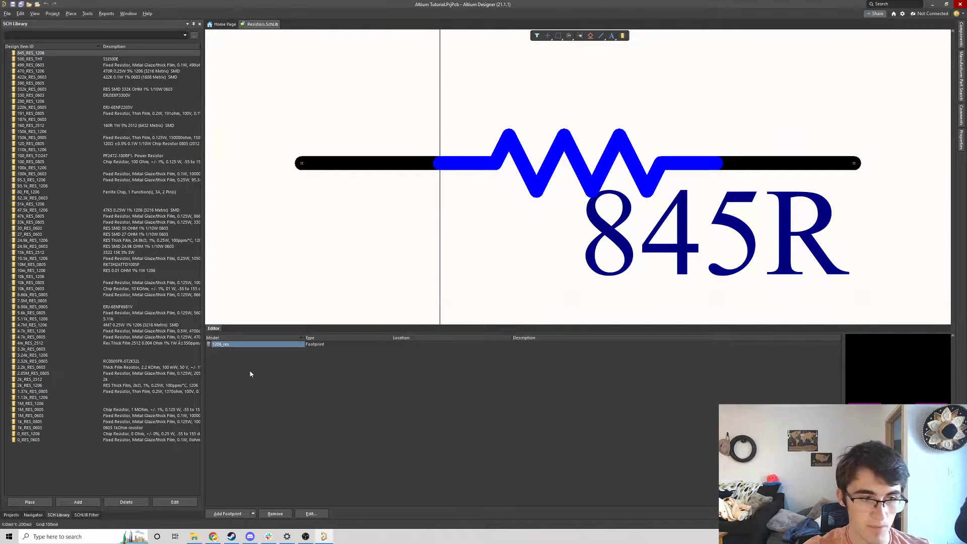
- In File Explorer, examine the paired schematic and PCB library files in Parts_Library-master's Altium Project folder, and return to Altium Designer
{"action": "key", "text": "alt+Tab"}
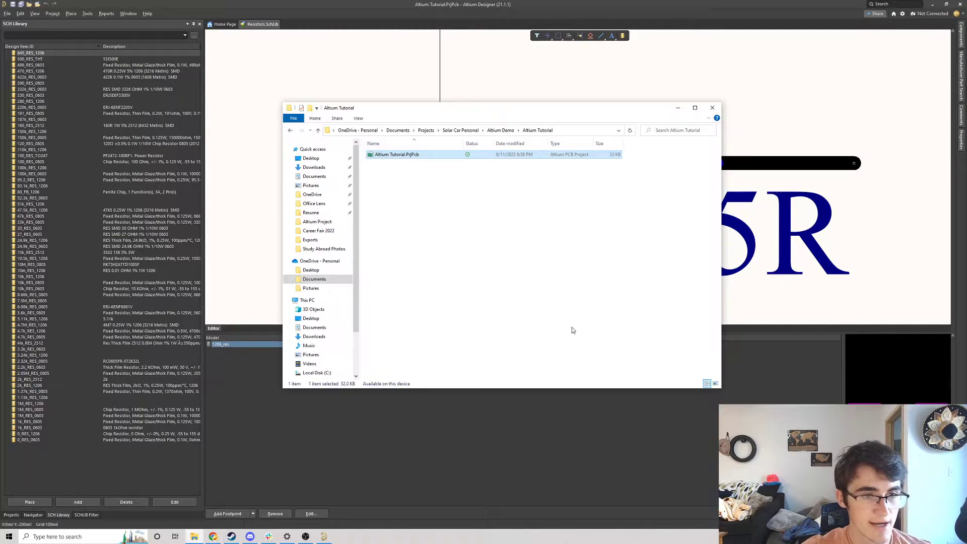
{"action": "left_click", "coordinate": [499, 133]}
{"action": "left_click", "coordinate": [413, 164]}
{"action": "double_click", "coordinate": [412, 164]}
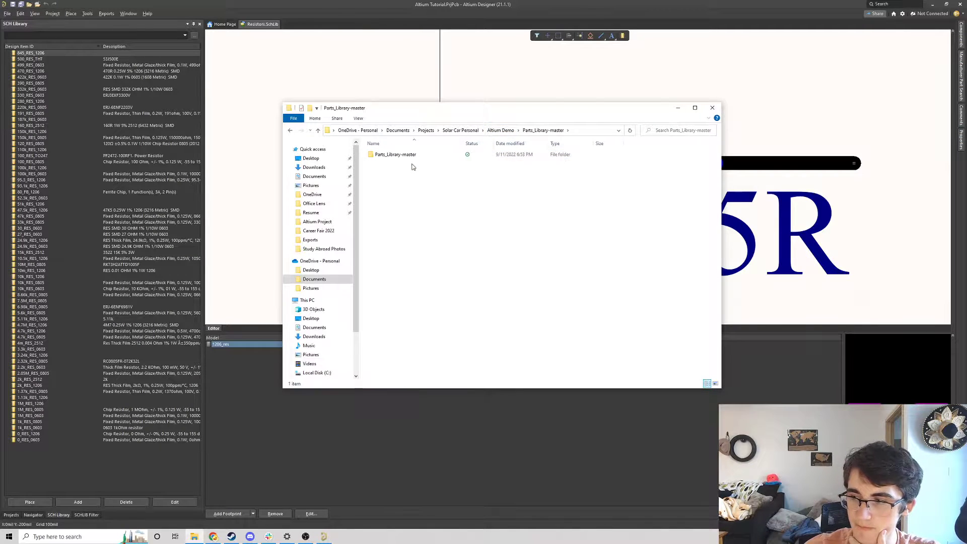
{"action": "double_click", "coordinate": [410, 156]}
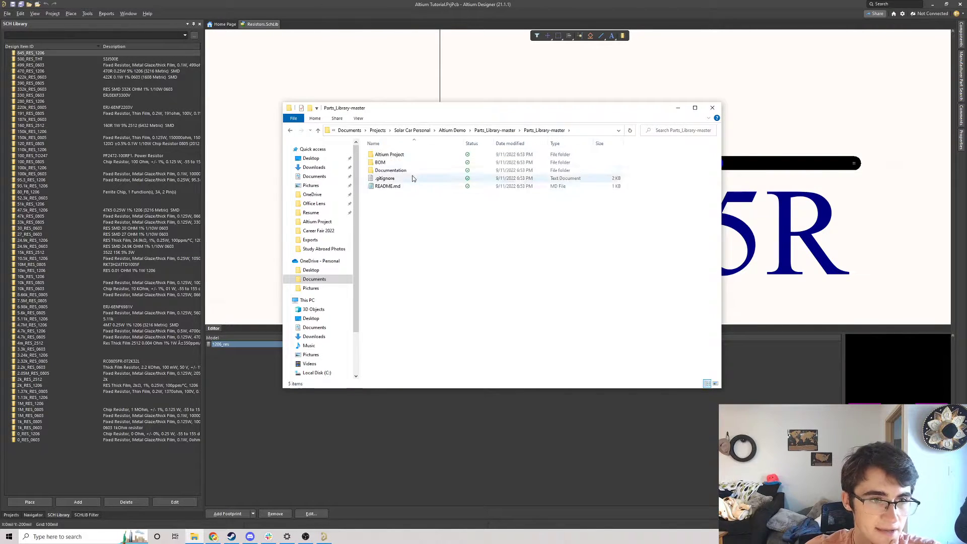
{"action": "double_click", "coordinate": [395, 155]}
{"action": "left_click", "coordinate": [402, 186]}
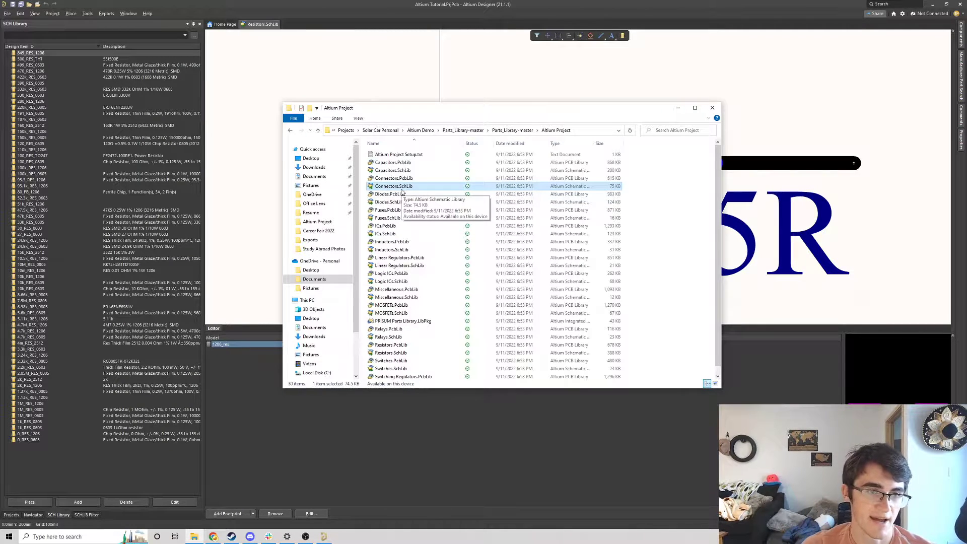
{"action": "left_click", "coordinate": [411, 179]}
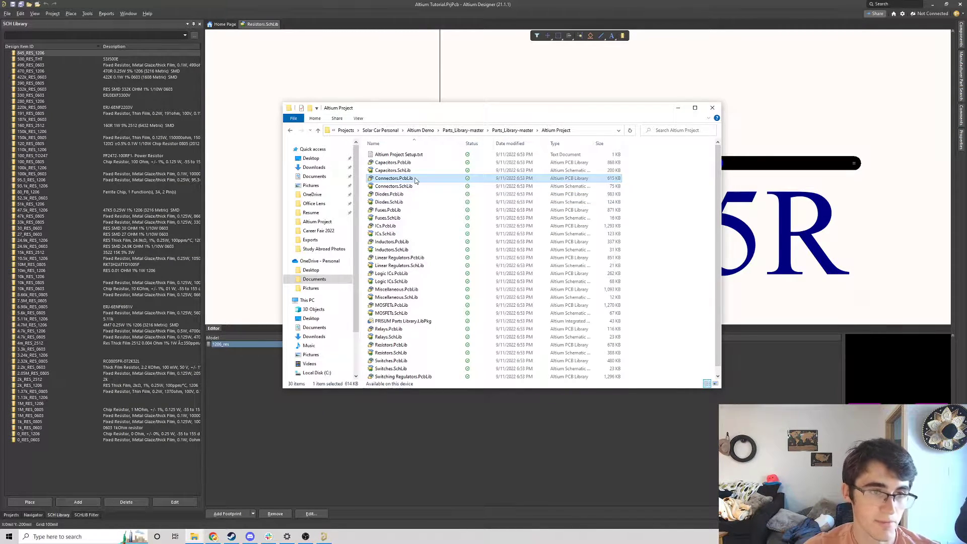
{"action": "left_click", "coordinate": [324, 471]}
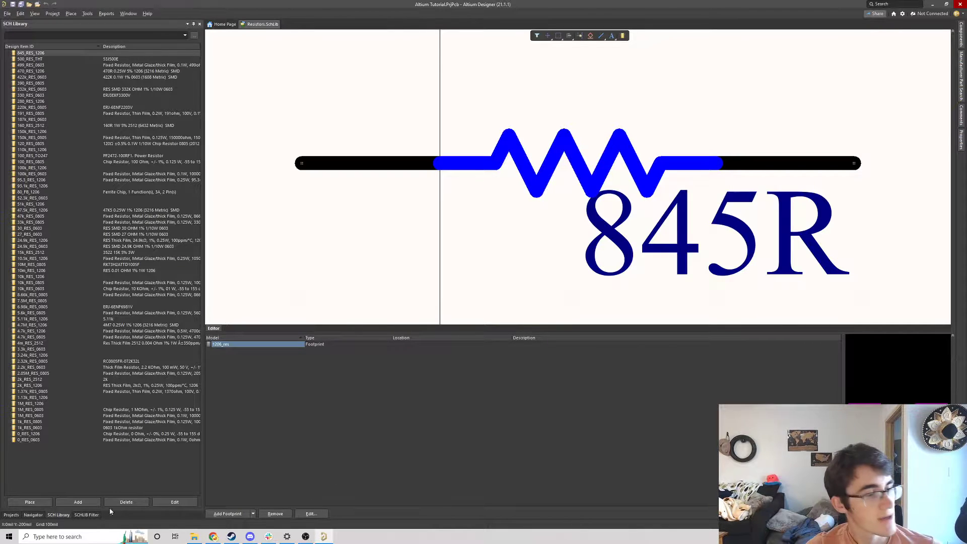
- Return to the project tree and save the Altium Tutorial project
{"action": "left_click", "coordinate": [11, 515]}
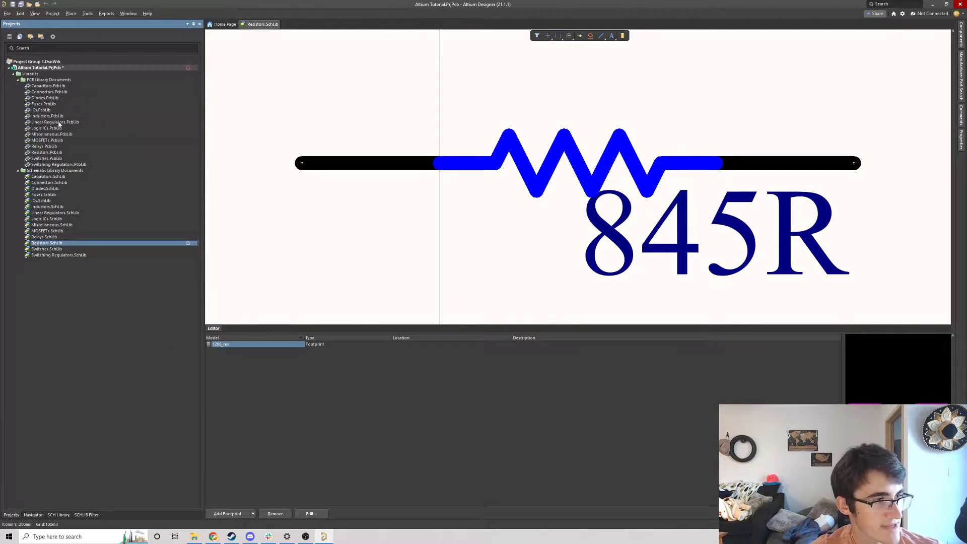
{"action": "right_click", "coordinate": [43, 69]}
{"action": "left_click", "coordinate": [45, 68]}
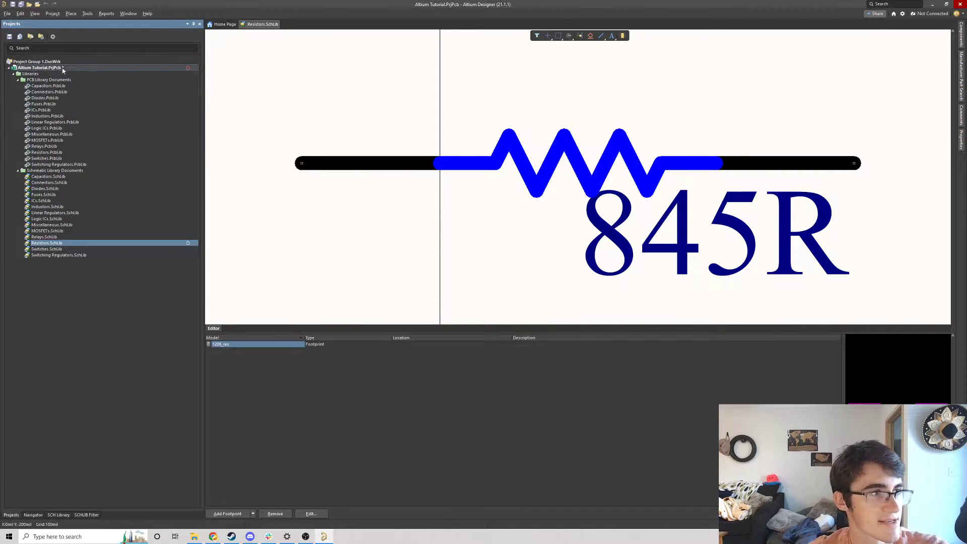
{"action": "left_click", "coordinate": [20, 5]}
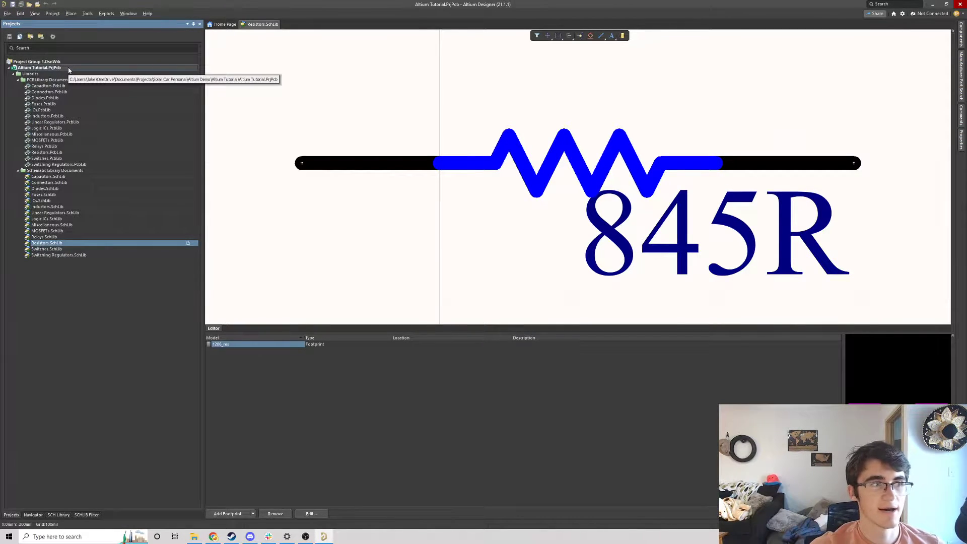
- Collapse the PCB and schematic library lists and add a new schematic to the Altium Tutorial project
{"action": "left_click", "coordinate": [17, 79]}
{"action": "left_click", "coordinate": [17, 86]}
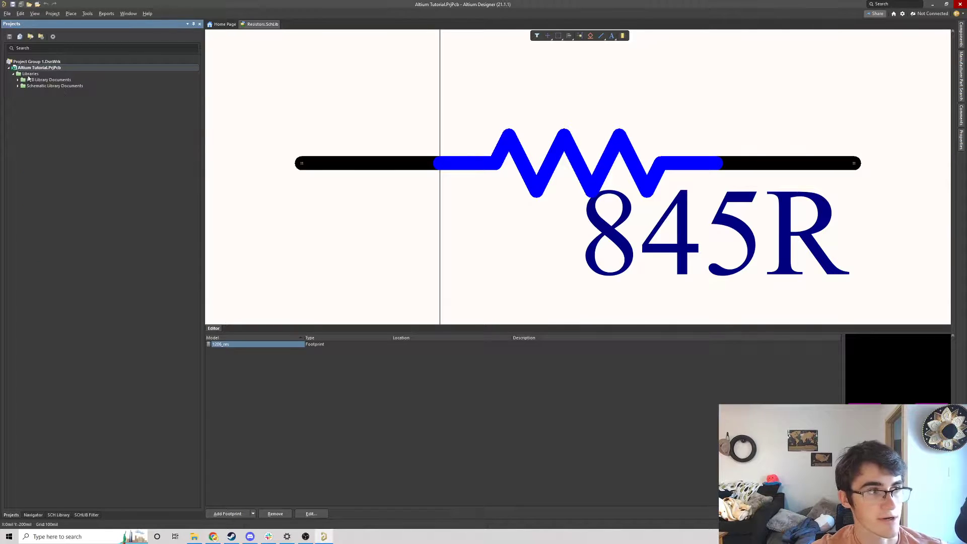
{"action": "right_click", "coordinate": [36, 68]}
{"action": "mouse_move", "coordinate": [64, 81]}
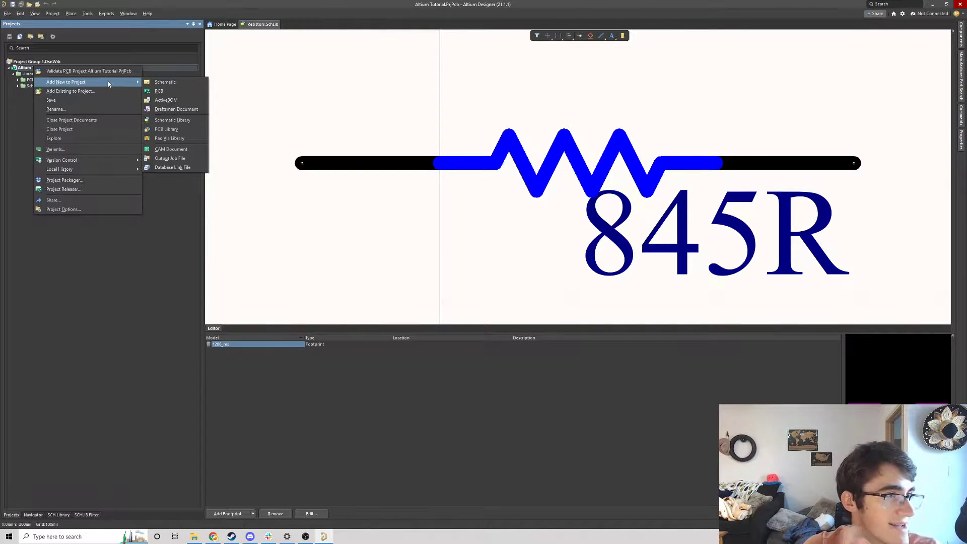
{"action": "right_click", "coordinate": [23, 68]}
{"action": "mouse_move", "coordinate": [101, 85]}
{"action": "left_click", "coordinate": [155, 85]}
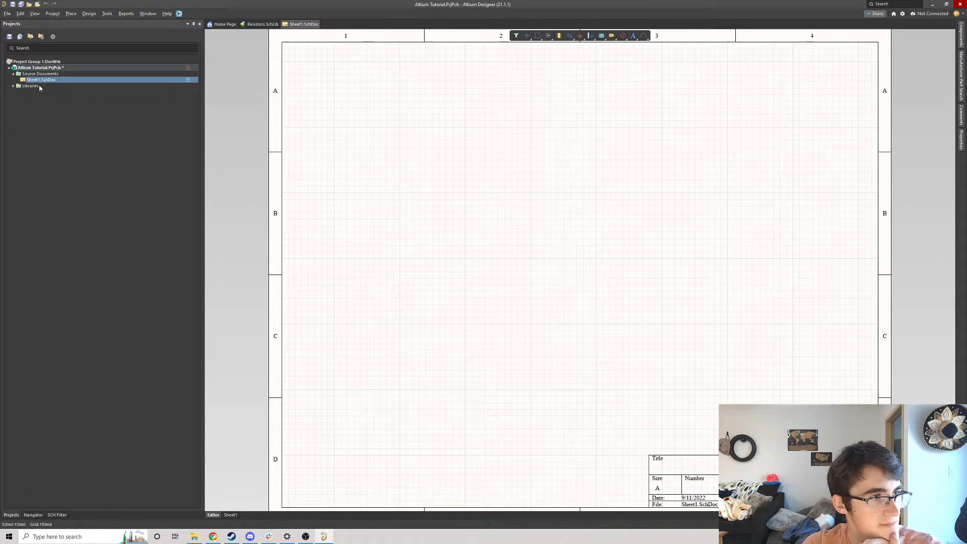
{"action": "left_click", "coordinate": [13, 75]}
{"action": "left_click", "coordinate": [13, 74]}
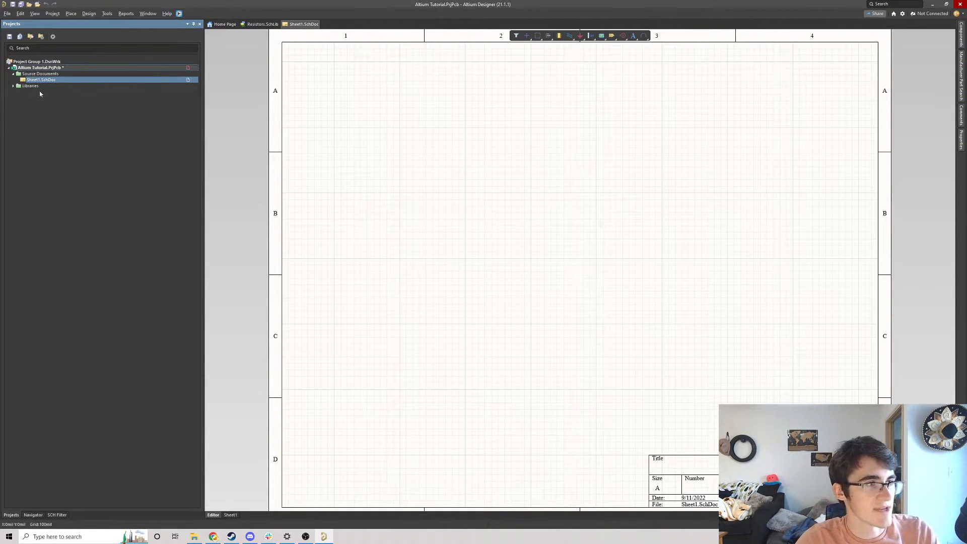
- Save the new schematic sheet under the name basic
{"action": "right_click", "coordinate": [48, 81]}
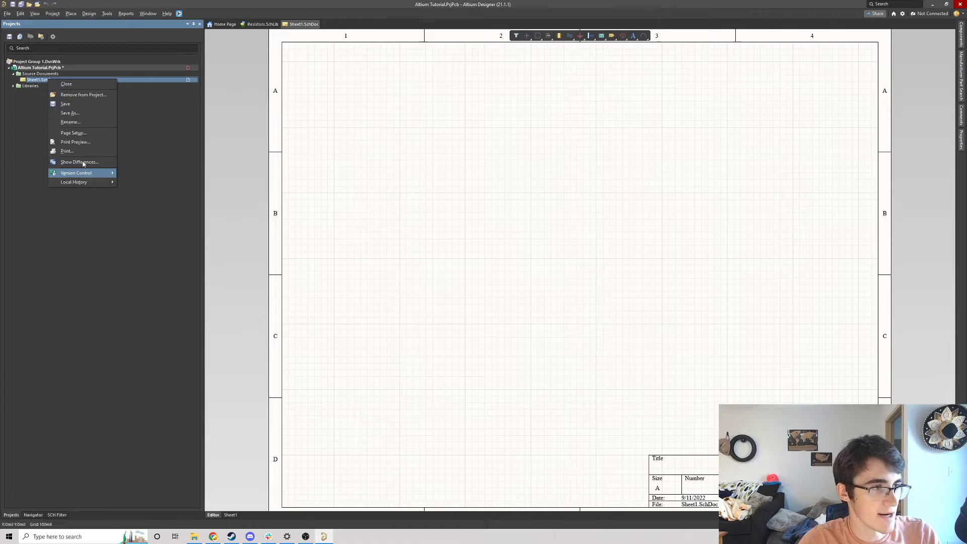
{"action": "left_click", "coordinate": [86, 114]}
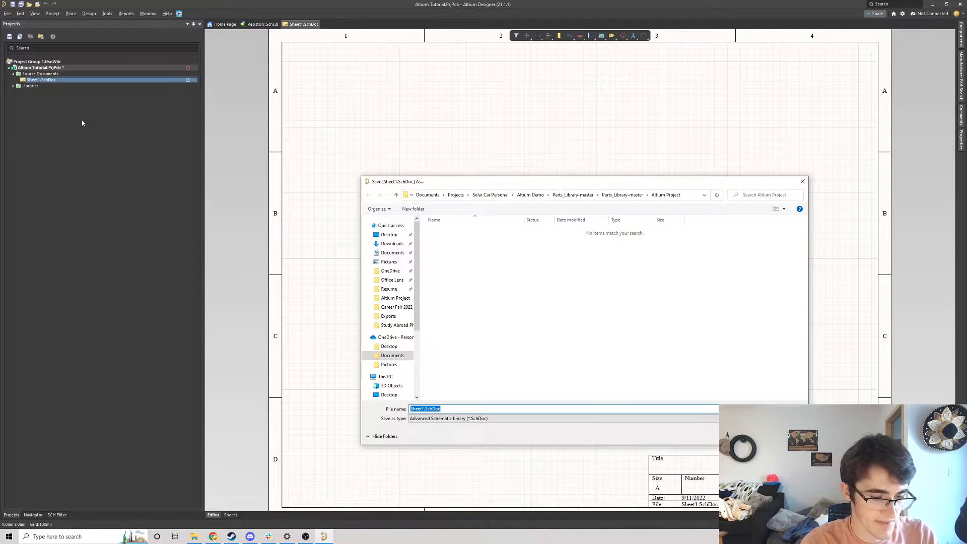
{"action": "type", "text": "basic"}
{"action": "key", "text": "Return"}
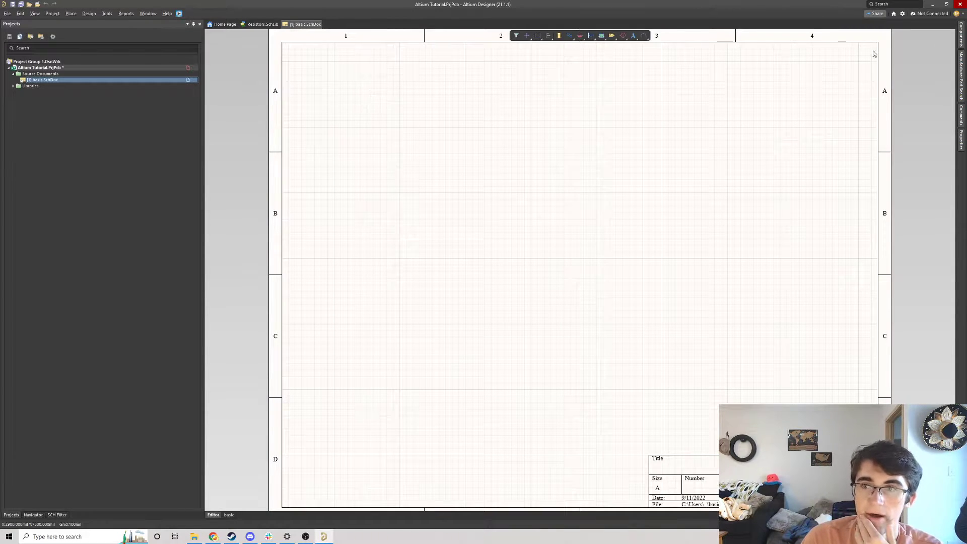
- Examine the libraries available for component placement, comparing them with the project's Libraries folder, and close the list without choosing one
{"action": "left_click", "coordinate": [961, 37]}
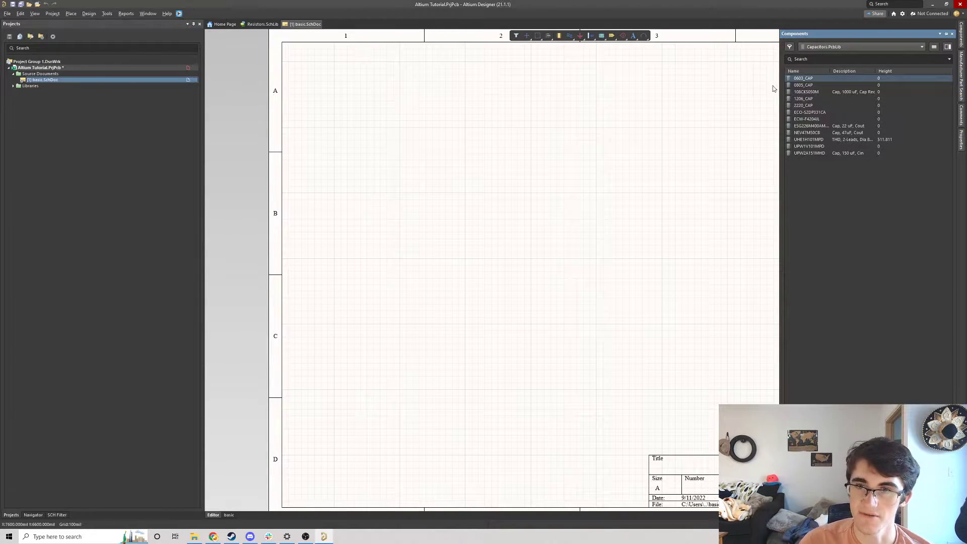
{"action": "left_click", "coordinate": [849, 47]}
{"action": "left_click", "coordinate": [962, 41]}
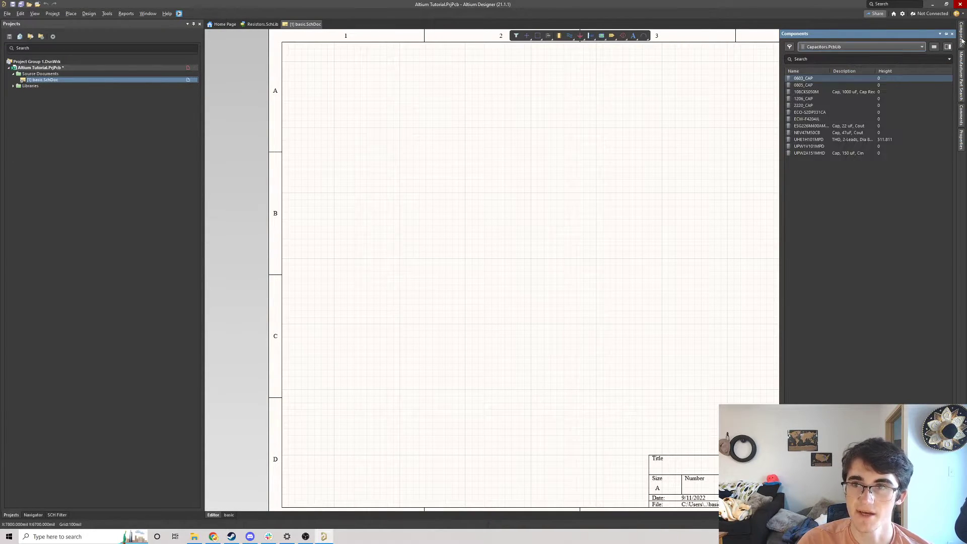
{"action": "left_click", "coordinate": [962, 33]}
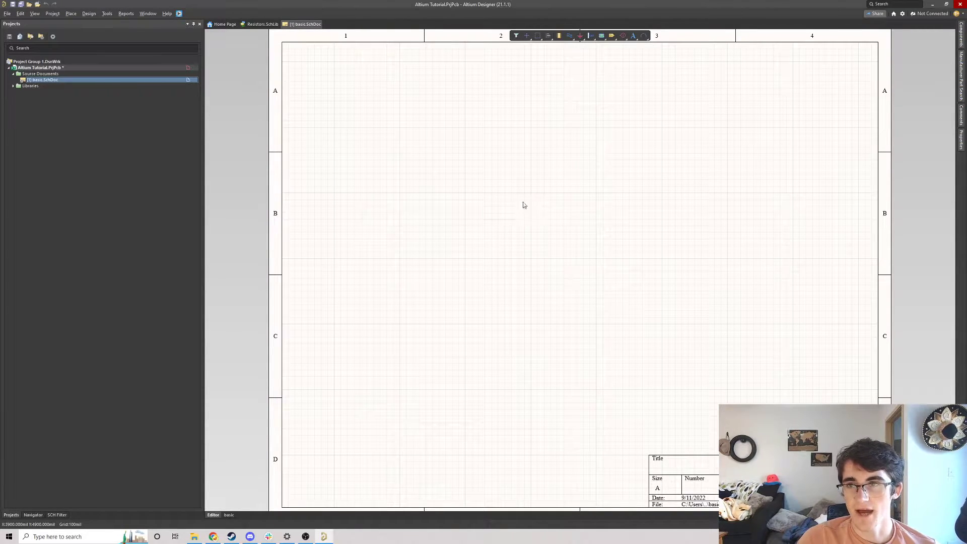
{"action": "left_click", "coordinate": [13, 86]}
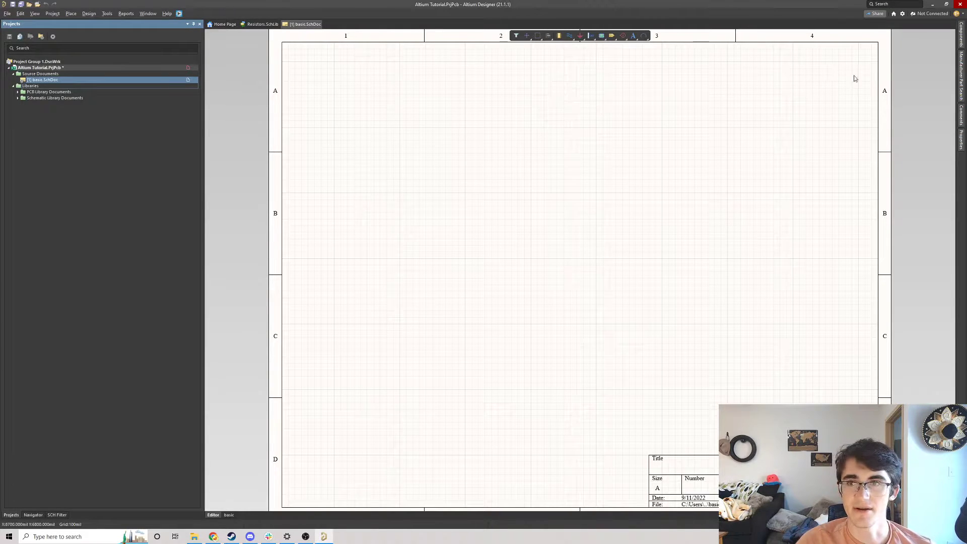
{"action": "left_click", "coordinate": [963, 33]}
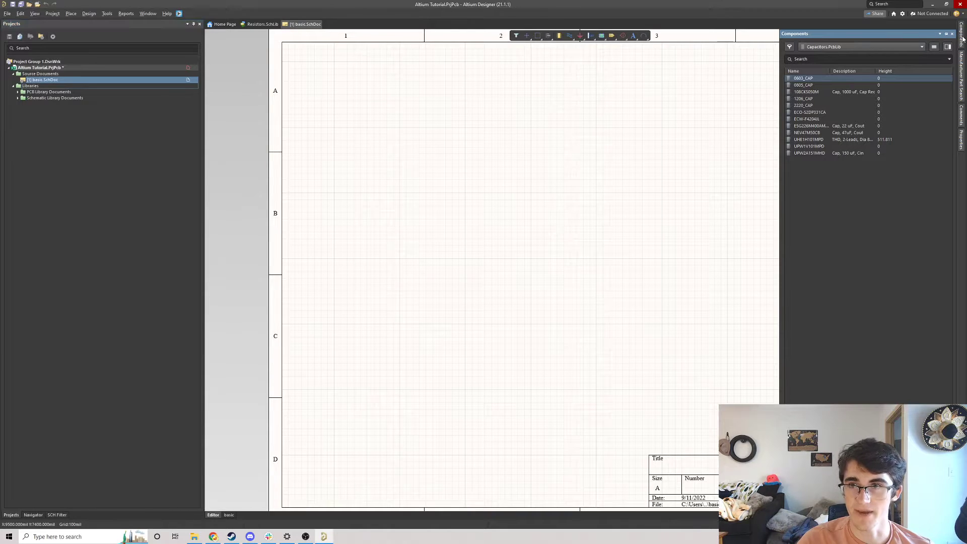
{"action": "left_click", "coordinate": [843, 46]}
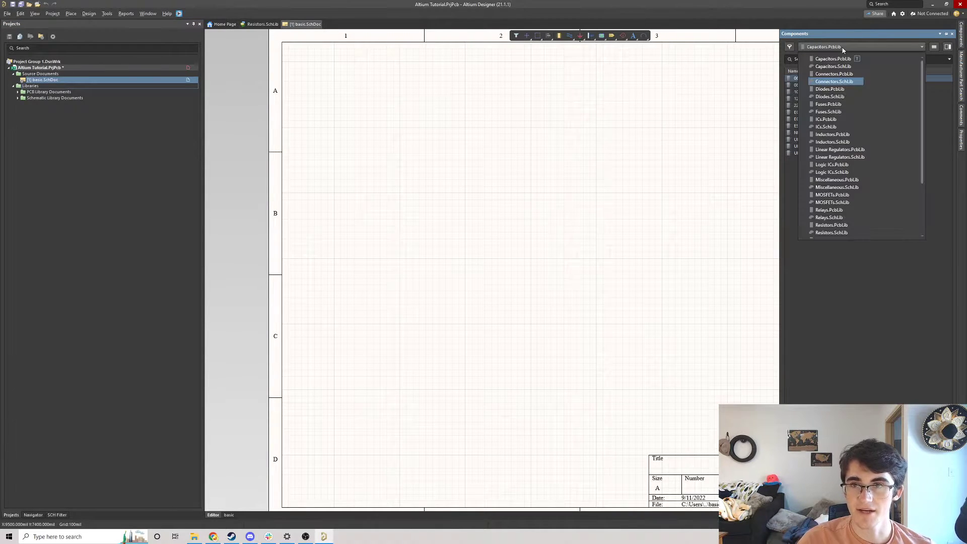
{"action": "scroll", "coordinate": [849, 168], "scroll_direction": "down", "scroll_amount": 1}
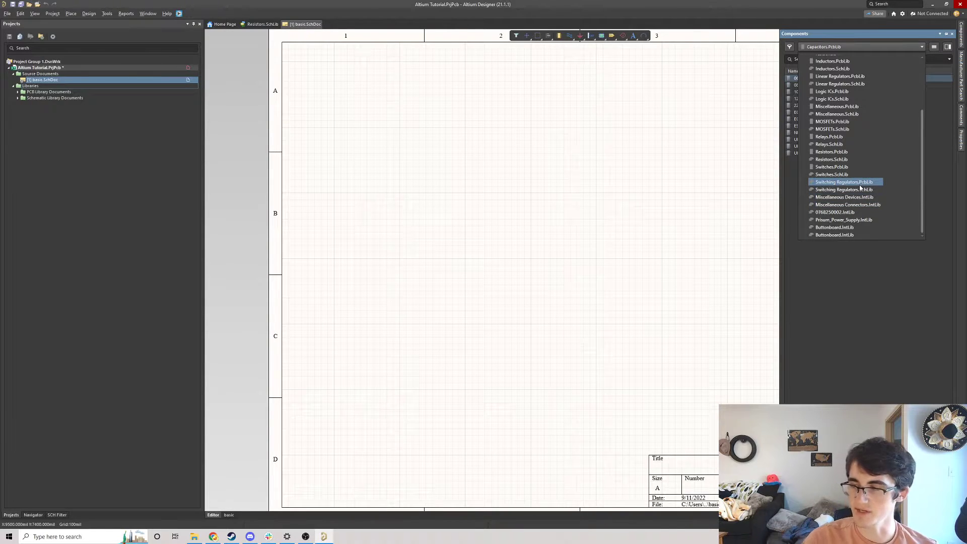
{"action": "left_click", "coordinate": [532, 264]}
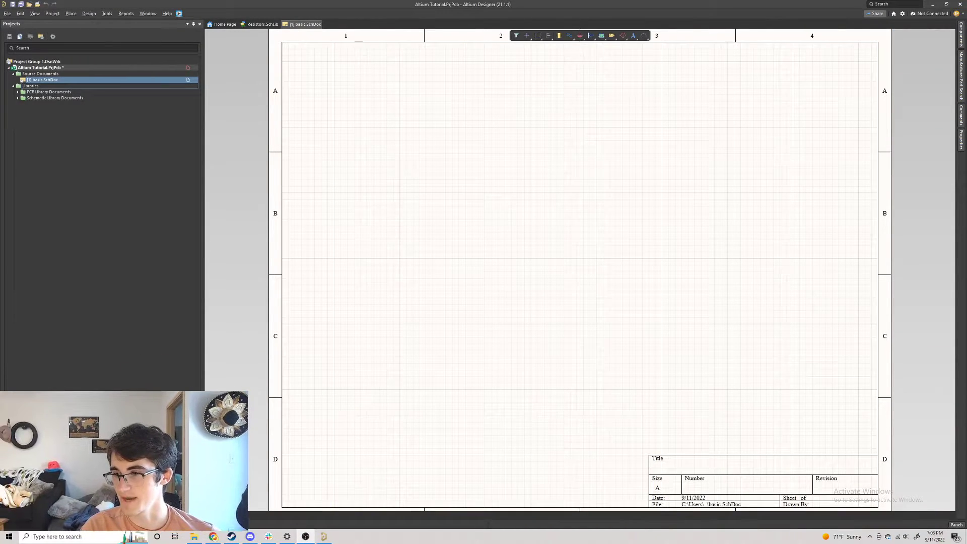
- Examine the component list and the manufacturer part search, expanding its All category tree, and close the categories without choosing one
{"action": "left_click", "coordinate": [953, 524]}
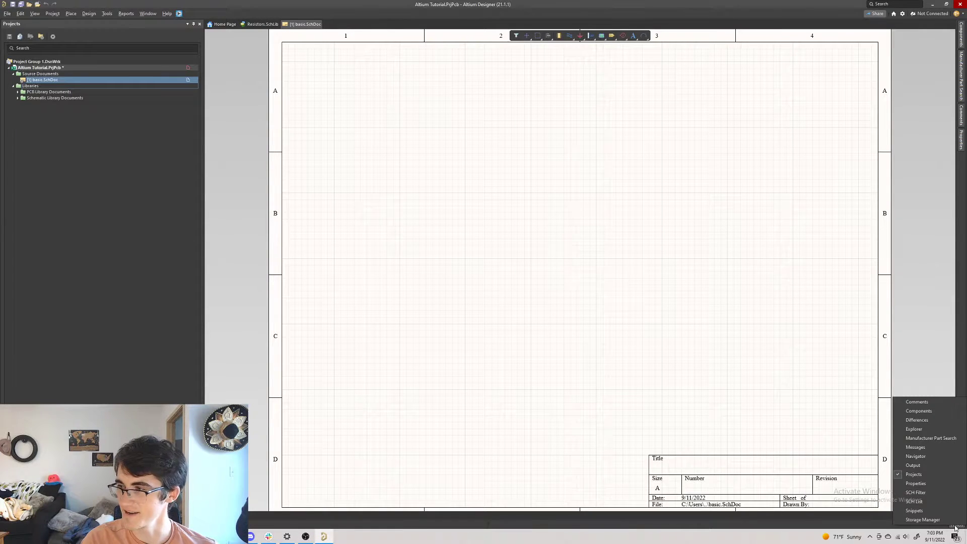
{"action": "left_click", "coordinate": [919, 411]}
{"action": "left_click", "coordinate": [954, 524]}
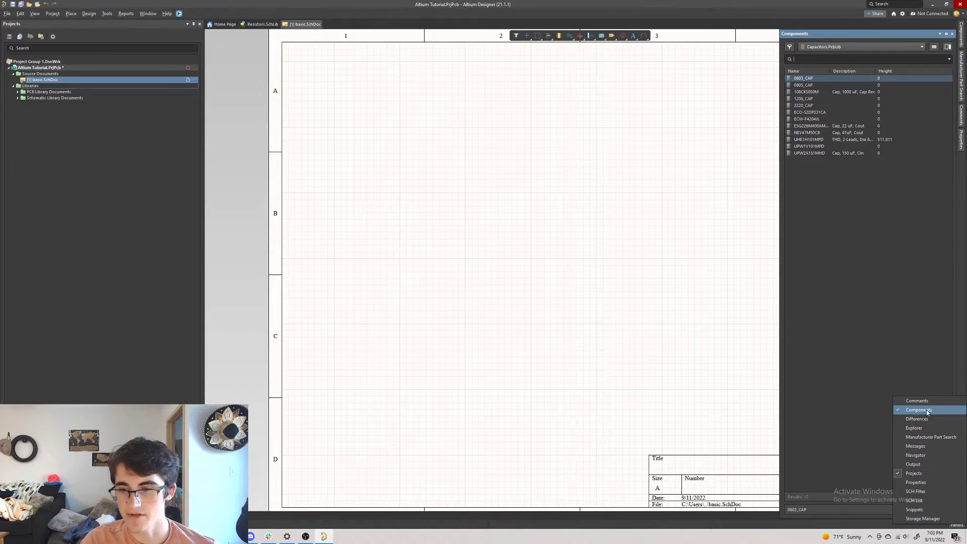
{"action": "left_click", "coordinate": [922, 438]}
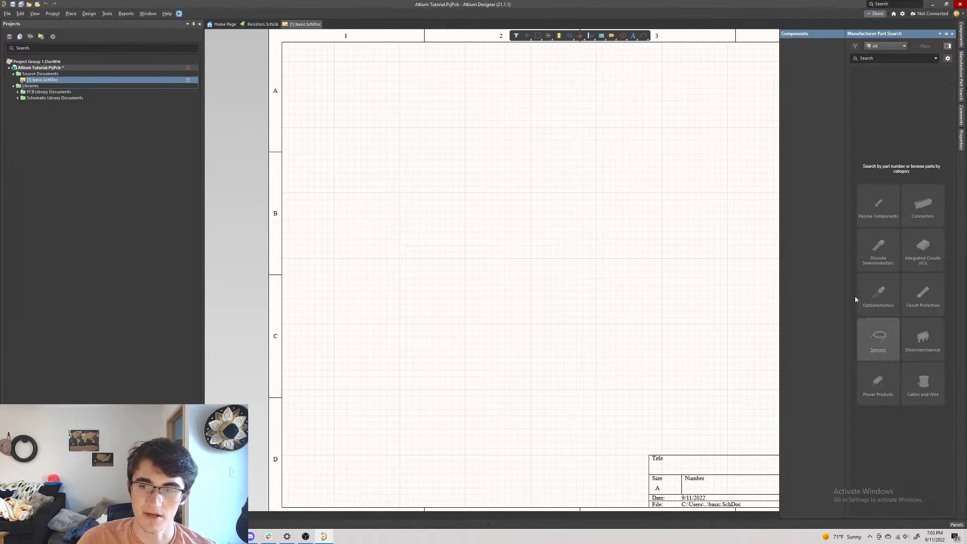
{"action": "left_click", "coordinate": [885, 46]}
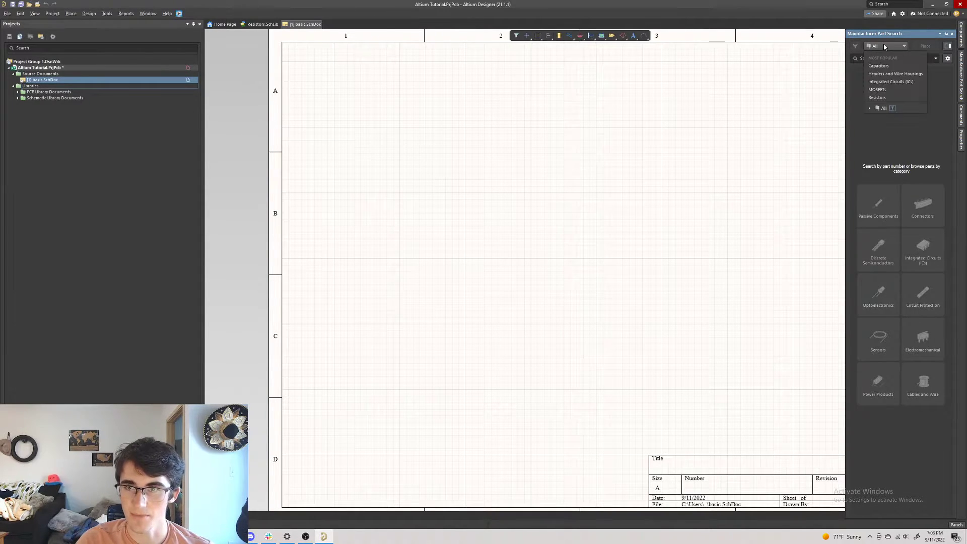
{"action": "left_click", "coordinate": [870, 108]}
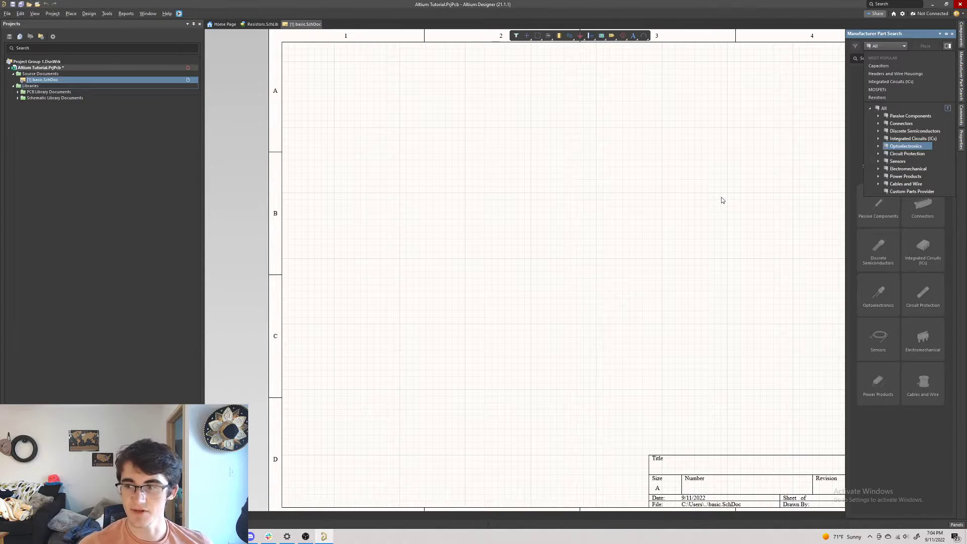
{"action": "left_click", "coordinate": [878, 186]}
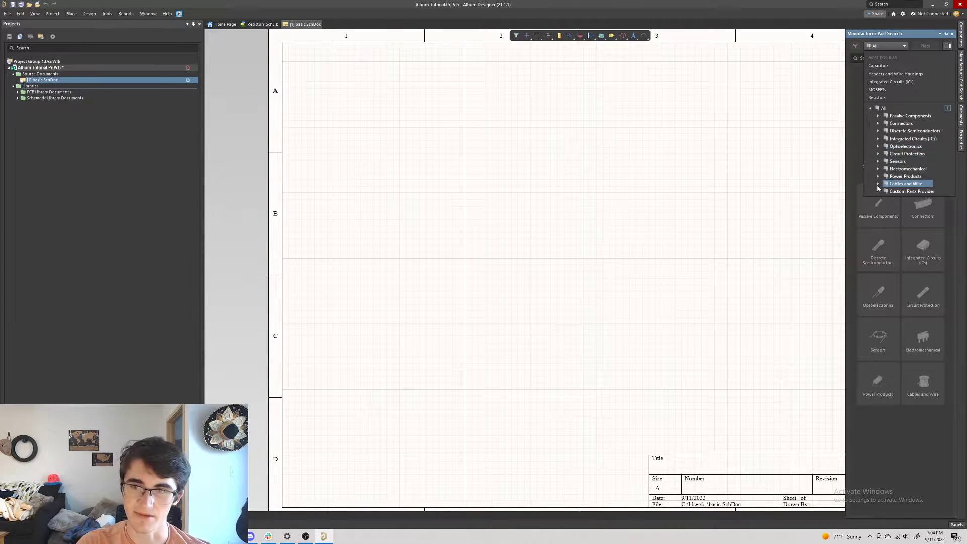
{"action": "left_click", "coordinate": [843, 106]}
- Return to the project's component list and switch its source library to Capacitors.SchLib
{"action": "left_click", "coordinate": [961, 37]}
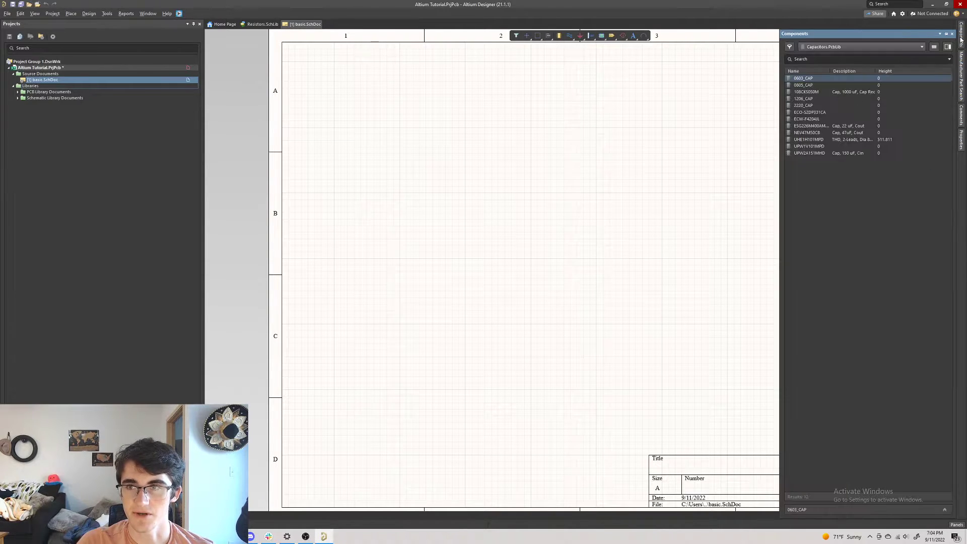
{"action": "left_click", "coordinate": [841, 48]}
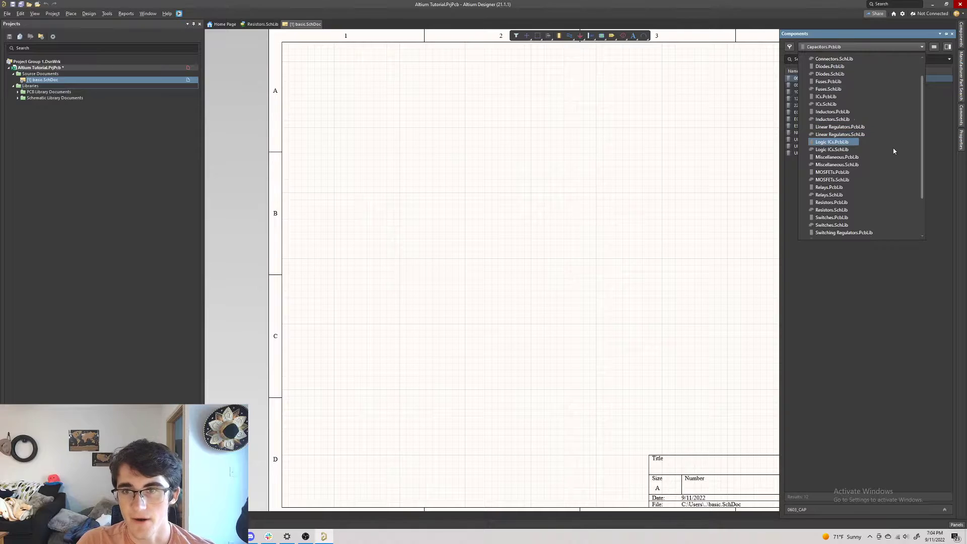
{"action": "scroll", "coordinate": [868, 155], "scroll_direction": "down", "scroll_amount": 2}
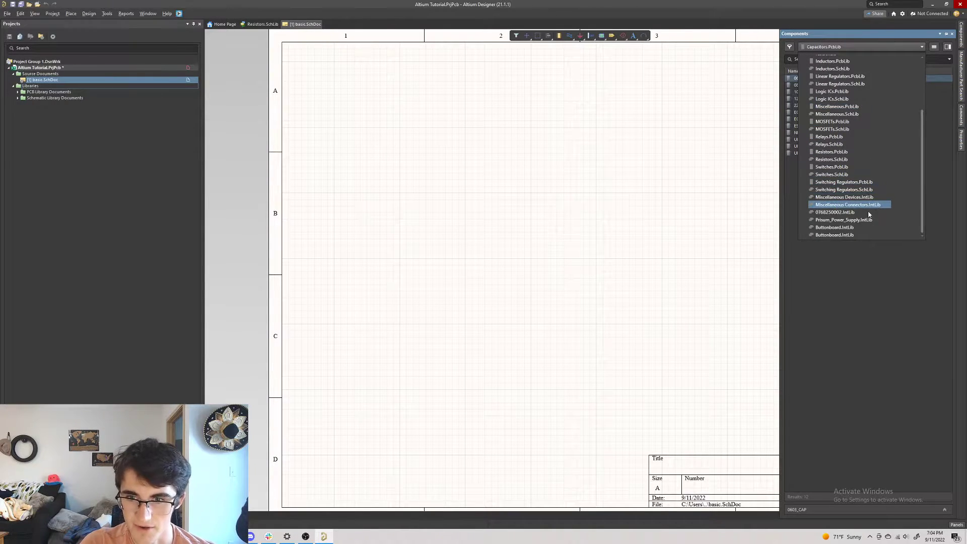
{"action": "scroll", "coordinate": [870, 214], "scroll_direction": "up", "scroll_amount": 3}
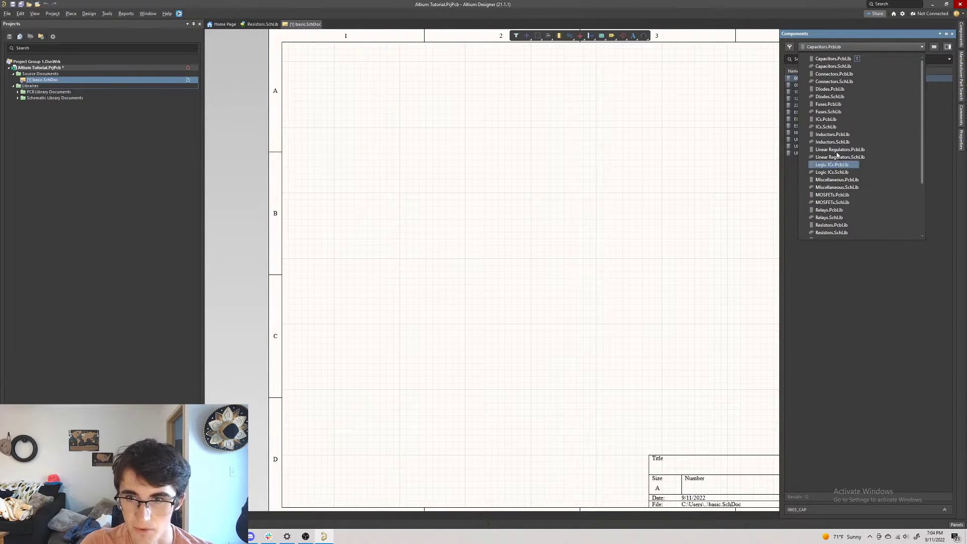
{"action": "left_click", "coordinate": [834, 66]}
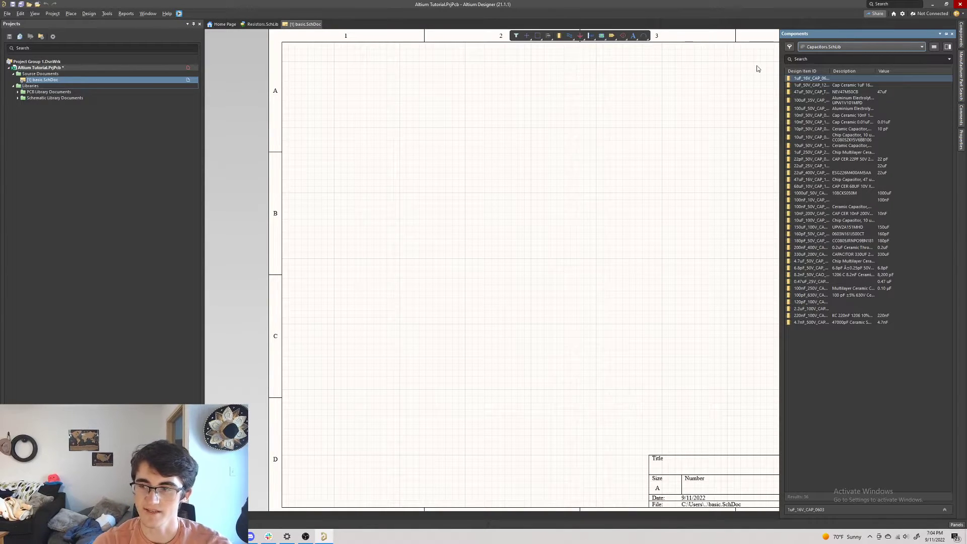
{"action": "left_click", "coordinate": [823, 85]}
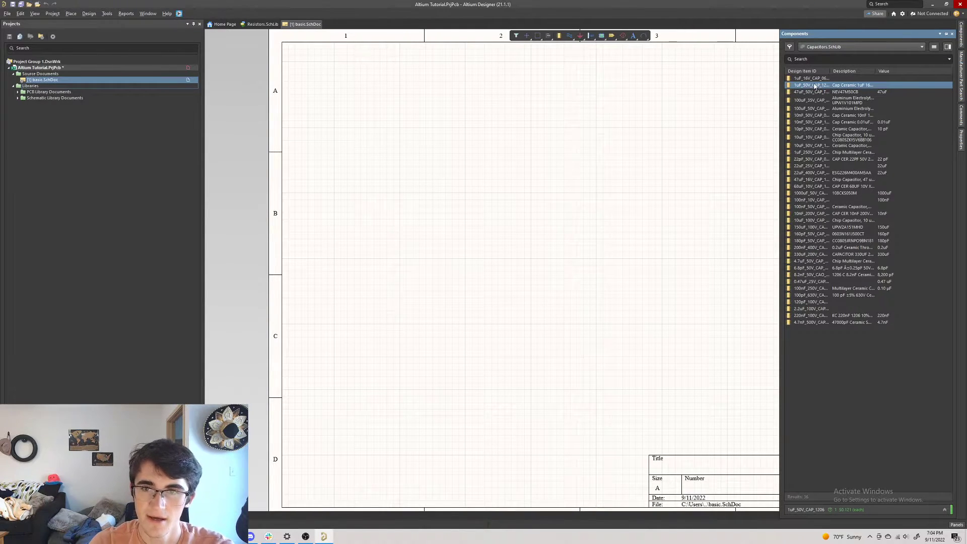
{"action": "double_click", "coordinate": [814, 85]}
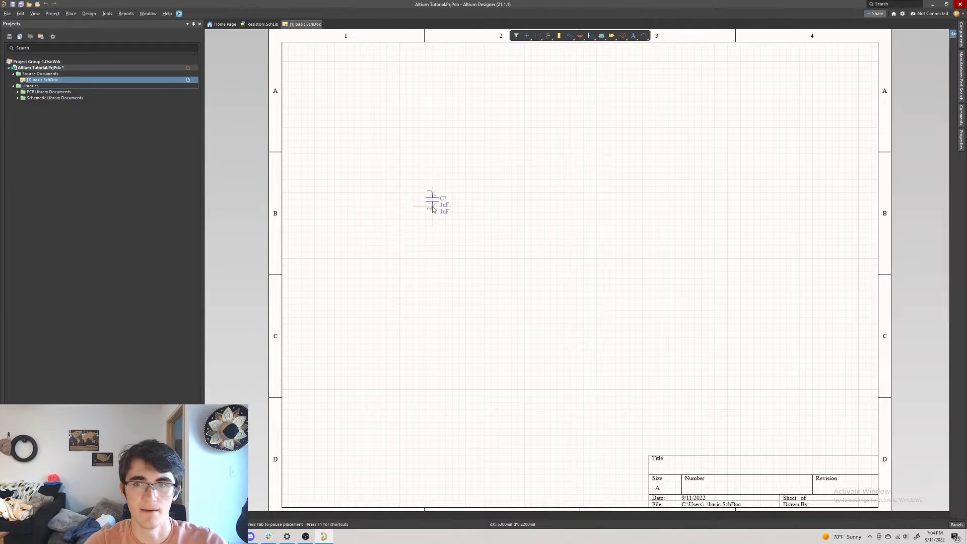
{"action": "key", "text": "Escape"}
{"action": "key", "text": "F1"}
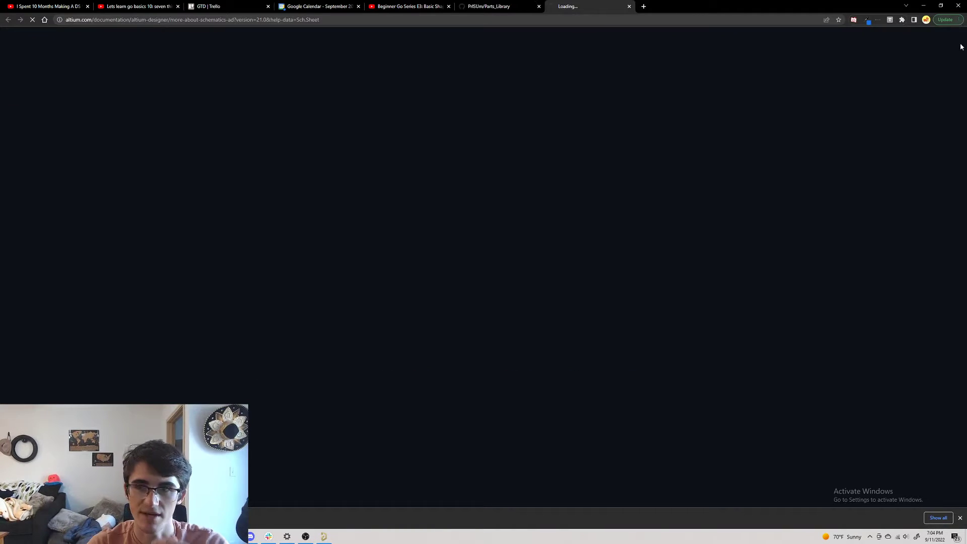
{"action": "left_click", "coordinate": [629, 6]}
{"action": "key", "text": "alt+Tab"}
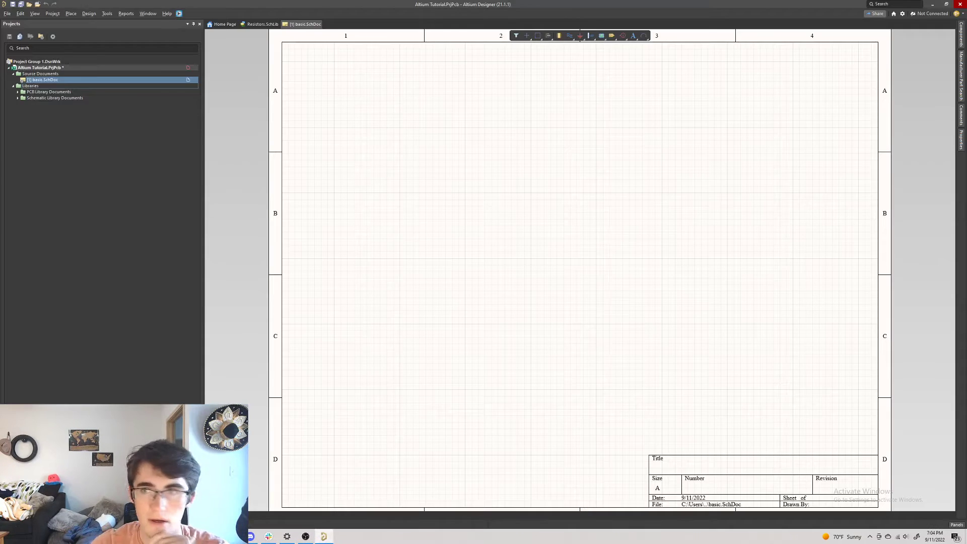
- Widen the component list and its Design Item ID column, and place one 1uF_50V_CAP_1206 capacitor in zone B1 of the sheet
{"action": "mouse_move", "coordinate": [964, 44]}
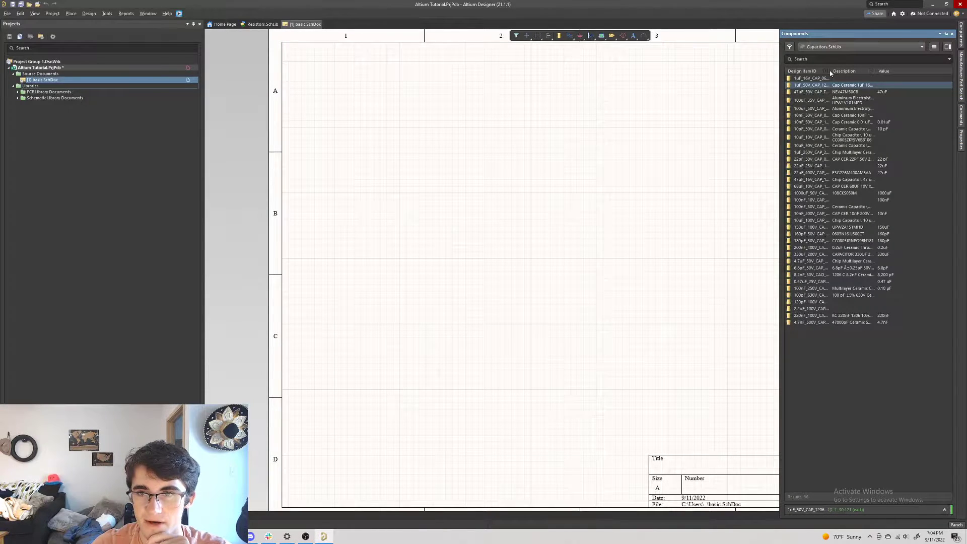
{"action": "left_click_drag", "start_coordinate": [780, 80], "coordinate": [686, 81]}
{"action": "double_click", "coordinate": [736, 74]}
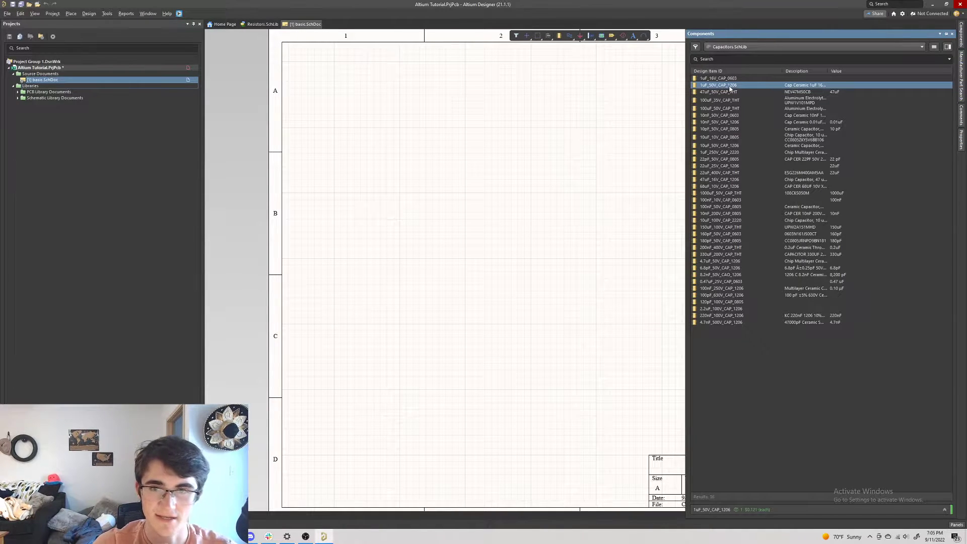
{"action": "double_click", "coordinate": [729, 88]}
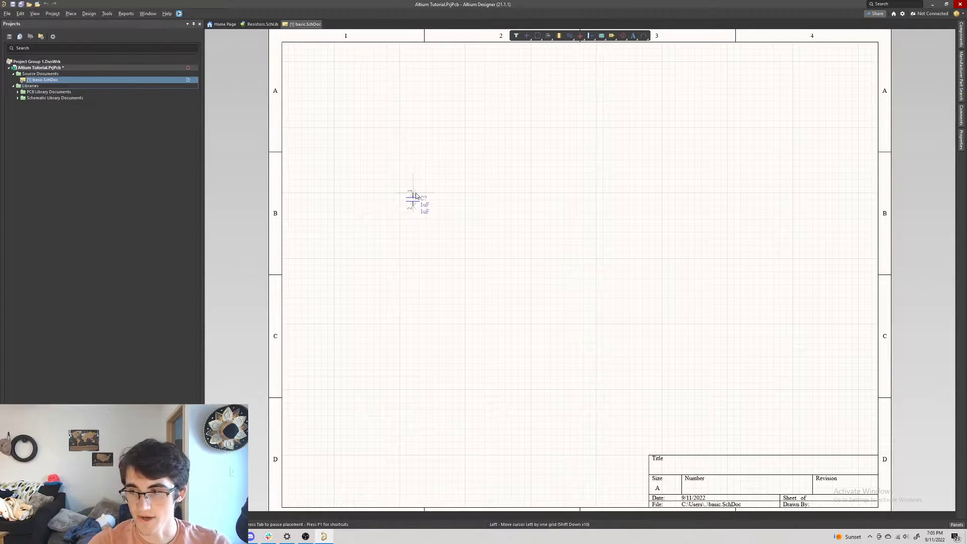
{"action": "left_click", "coordinate": [415, 196]}
{"action": "key", "text": "Escape"}
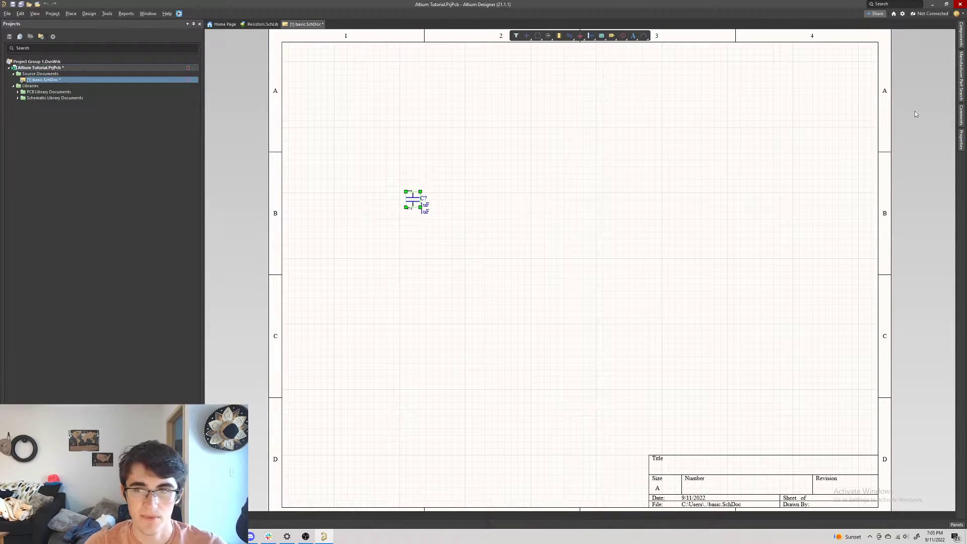
- Switch the component list to Connectors.SchLib and look through its header and MEGA connector entries
{"action": "left_click", "coordinate": [961, 36]}
{"action": "left_click", "coordinate": [757, 46]}
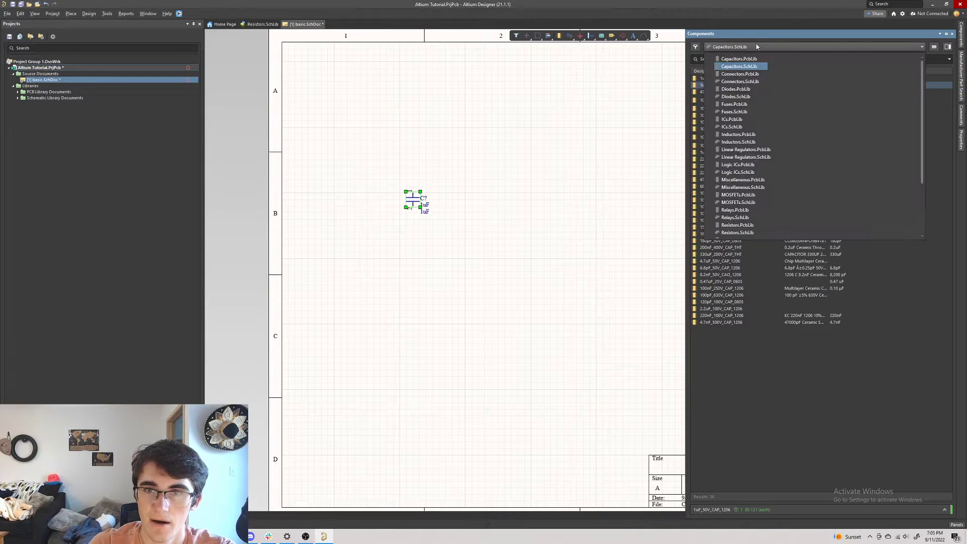
{"action": "left_click", "coordinate": [743, 81]}
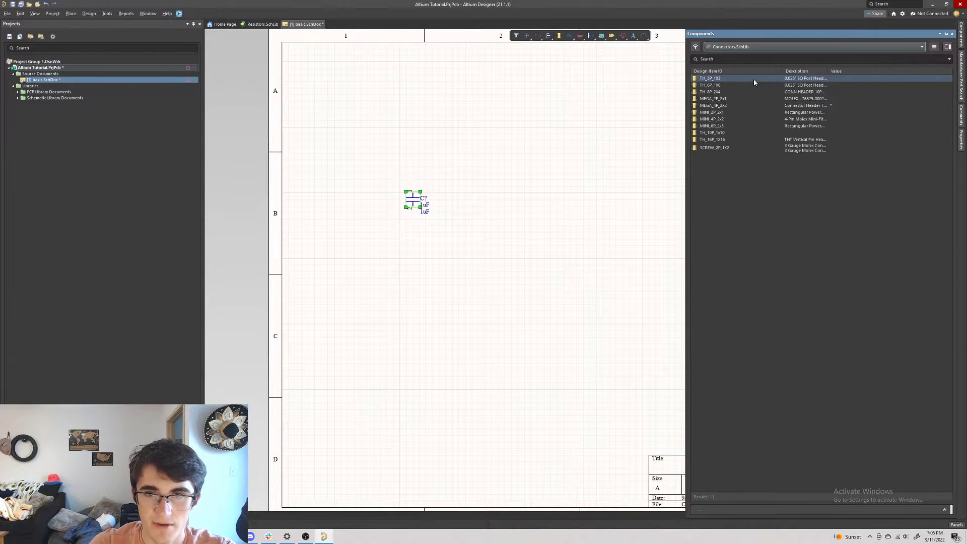
{"action": "left_click", "coordinate": [725, 140]}
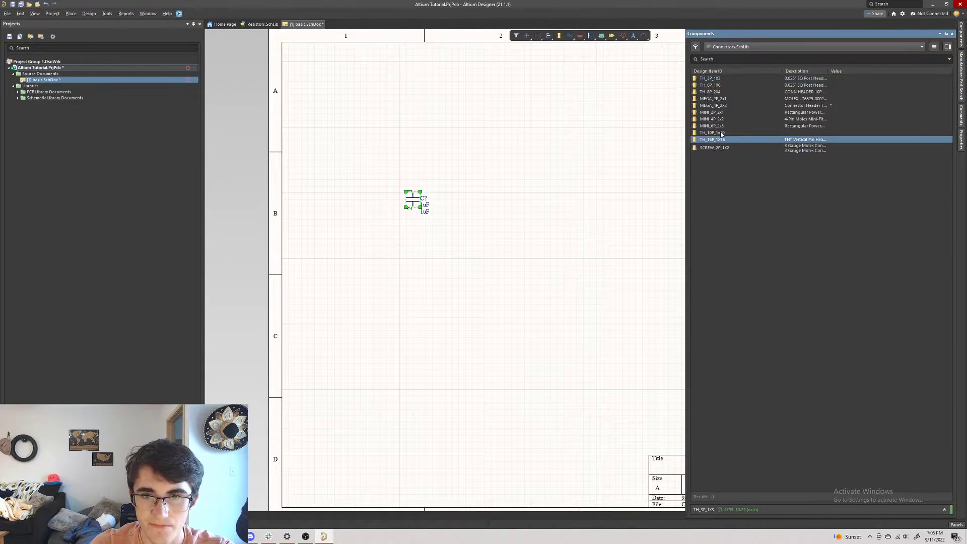
{"action": "left_click", "coordinate": [723, 105]}
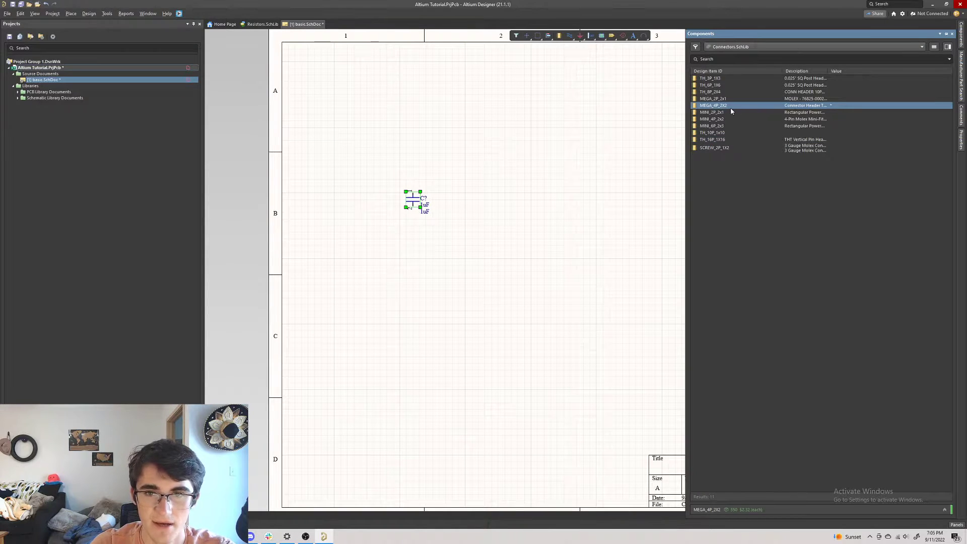
- Place one MEGA_2P_2x1 connector to the left of the capacitor, rotated 180 degrees so its pins face the capacitor
{"action": "left_click", "coordinate": [723, 99]}
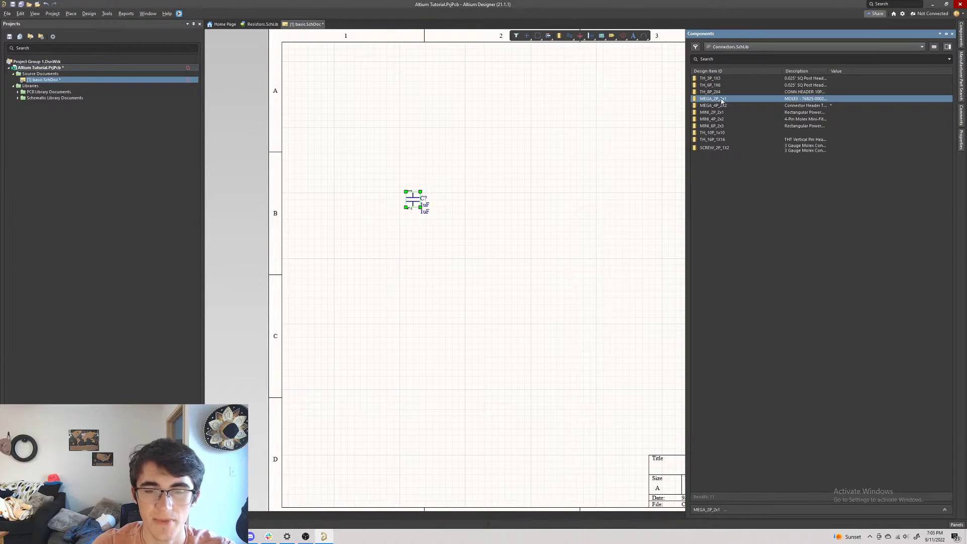
{"action": "left_click_drag", "start_coordinate": [723, 99], "coordinate": [336, 196]}
{"action": "key", "text": "space"}
{"action": "key", "text": "space"}
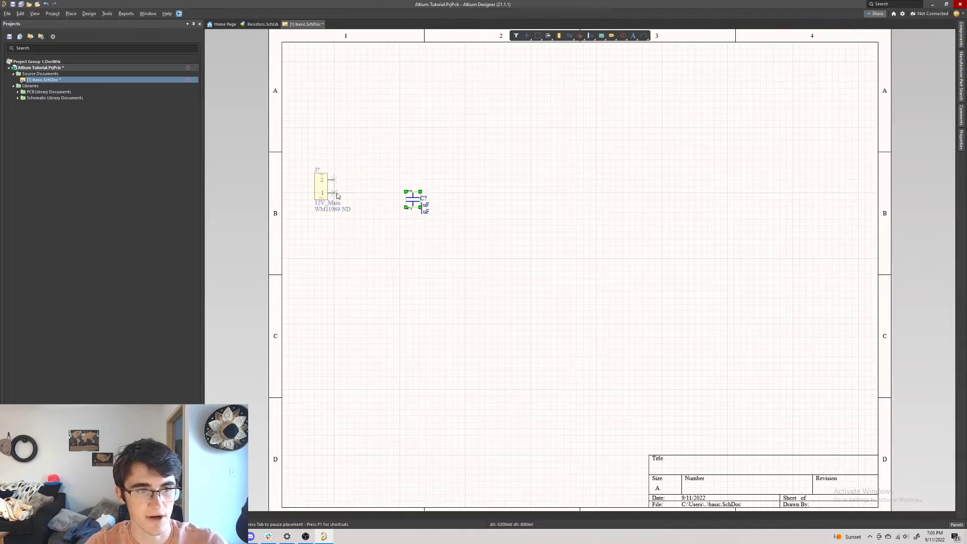
{"action": "left_click", "coordinate": [341, 207]}
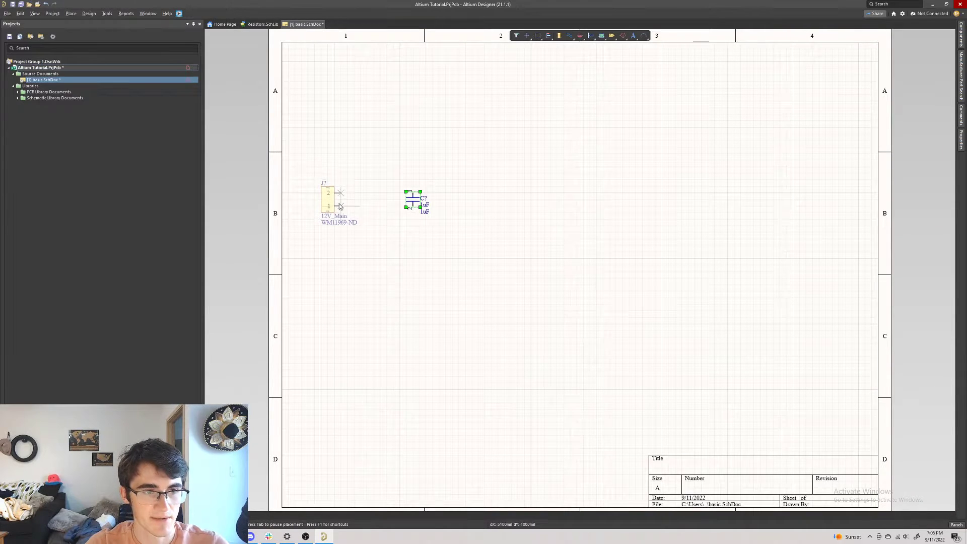
{"action": "left_click", "coordinate": [452, 155]}
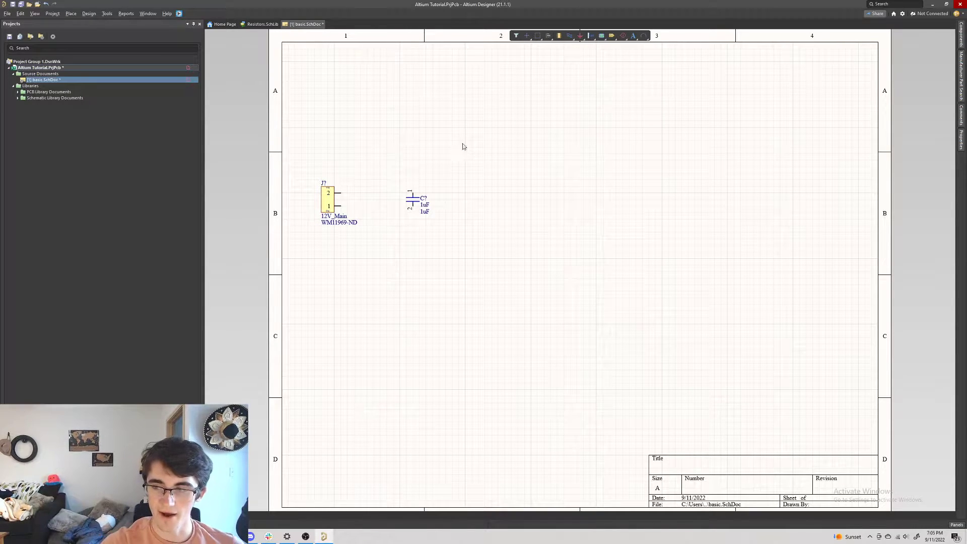
- Switch the component list to Diodes.SchLib and look through its Zener, Schottky and TVS diode entries
{"action": "left_click", "coordinate": [963, 44]}
{"action": "left_click", "coordinate": [809, 47]}
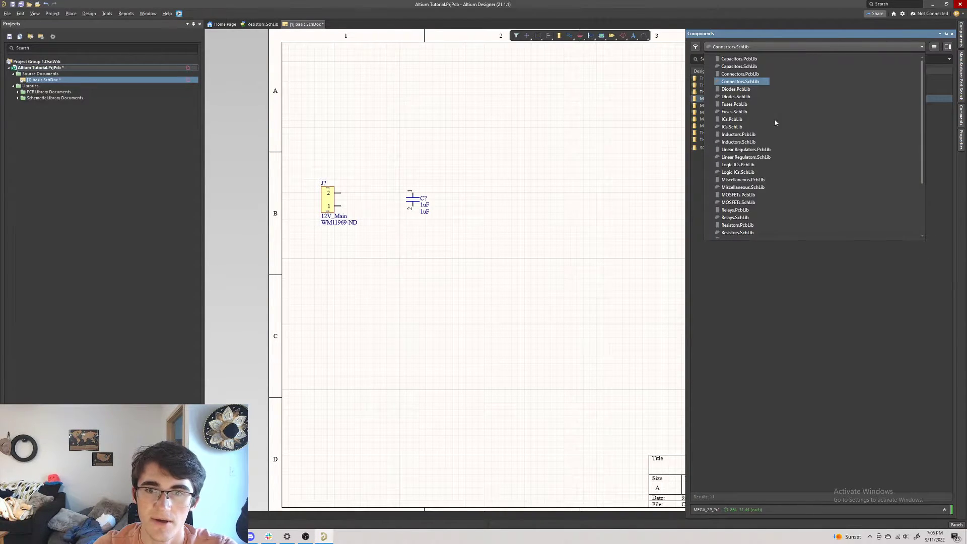
{"action": "left_click", "coordinate": [745, 98]}
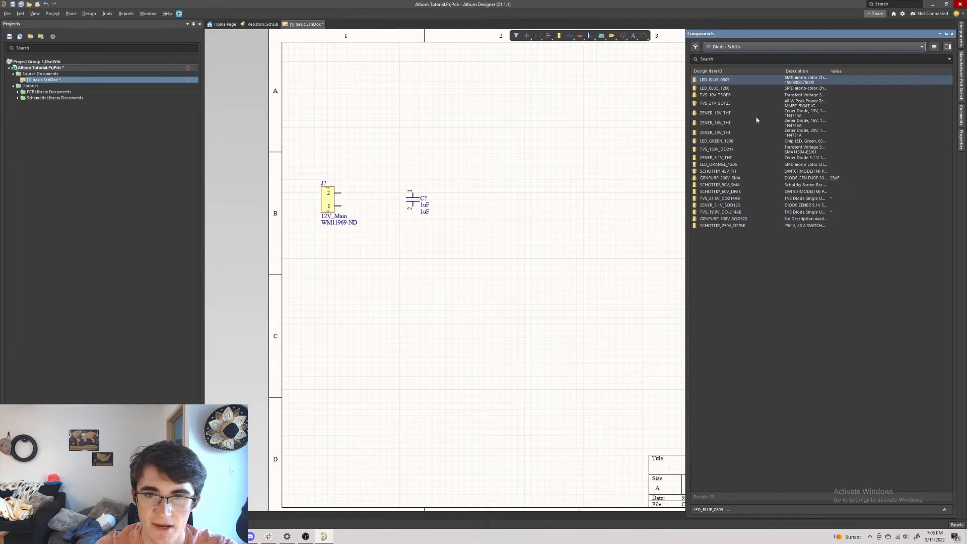
{"action": "left_click", "coordinate": [721, 115]}
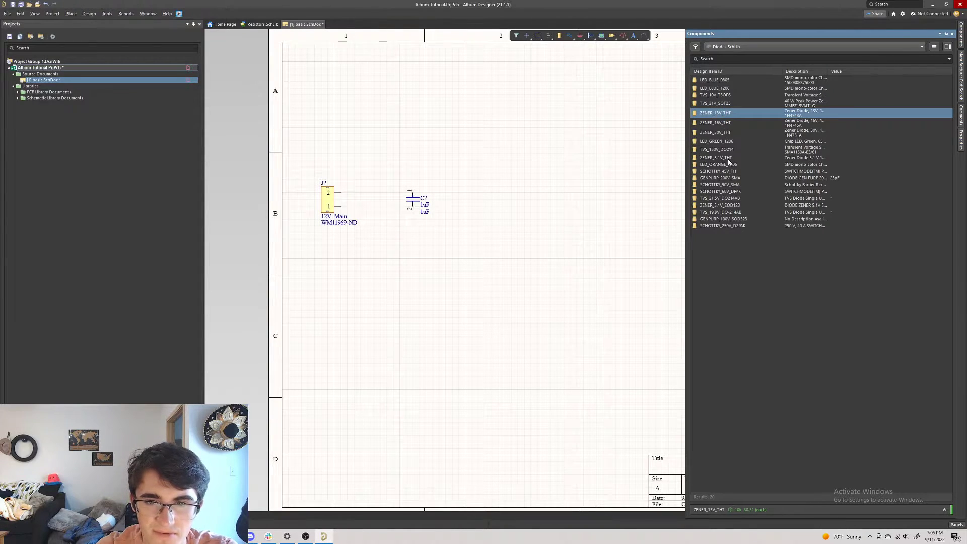
{"action": "left_click", "coordinate": [729, 171]}
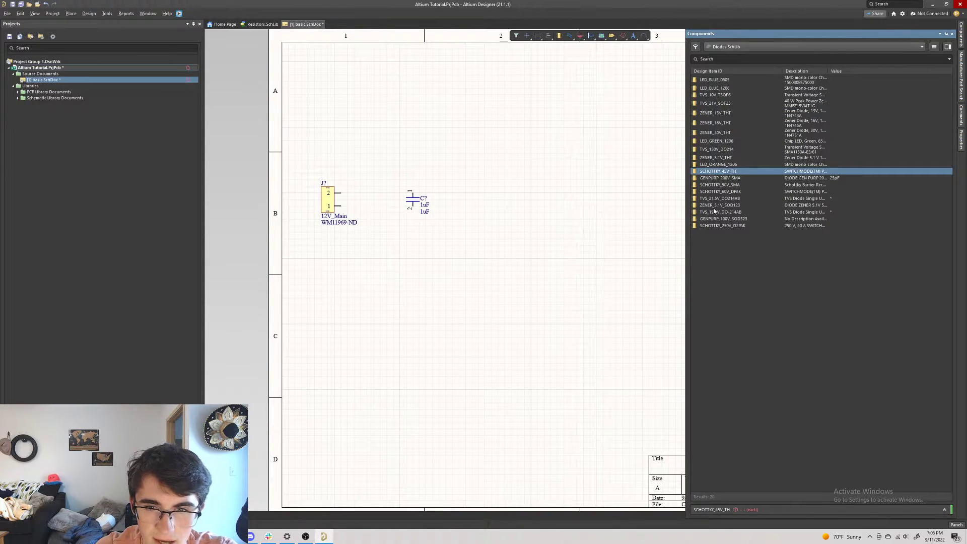
{"action": "left_click", "coordinate": [715, 212]}
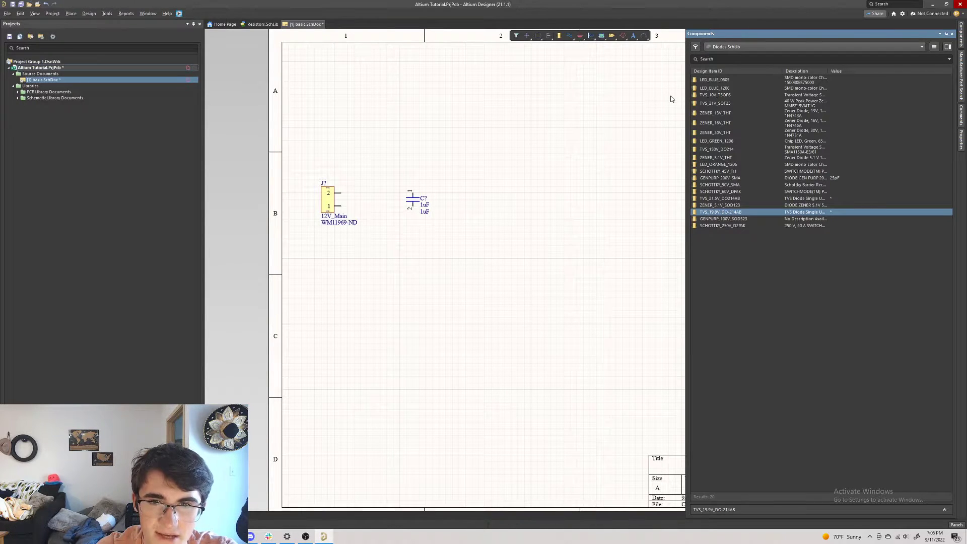
- Try to place the TVS_21V_SOT23 diode to the right of the capacitor, and return to the diode list
{"action": "double_click", "coordinate": [713, 103]}
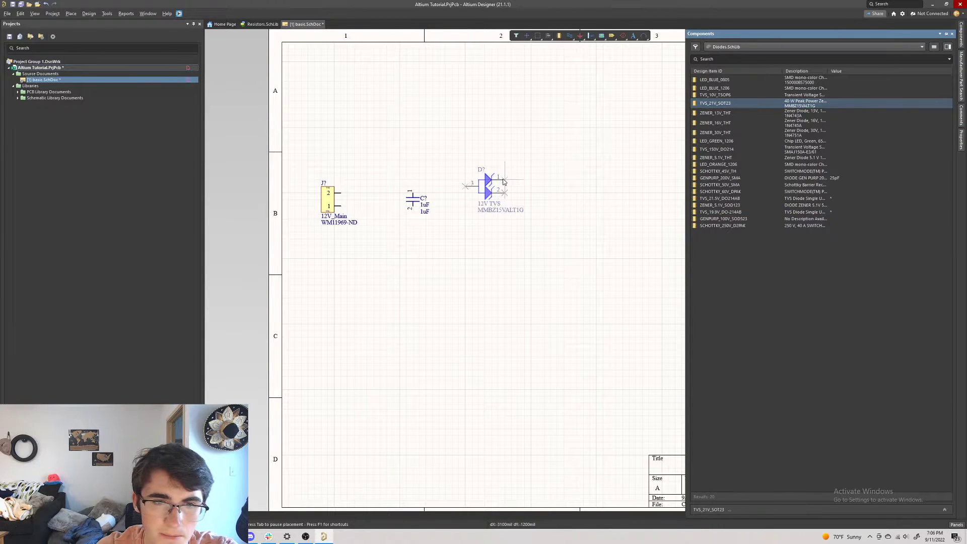
{"action": "key", "text": "Escape"}
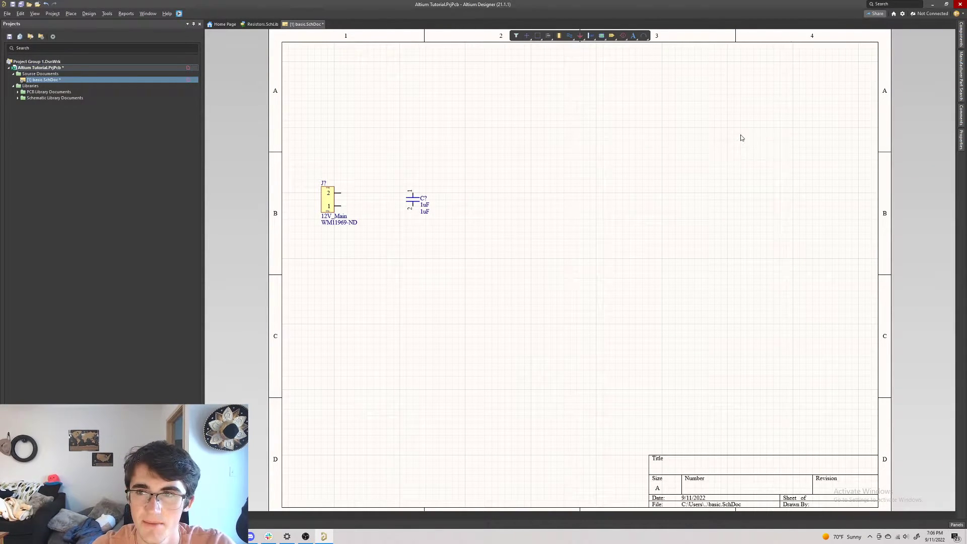
{"action": "left_click", "coordinate": [962, 33]}
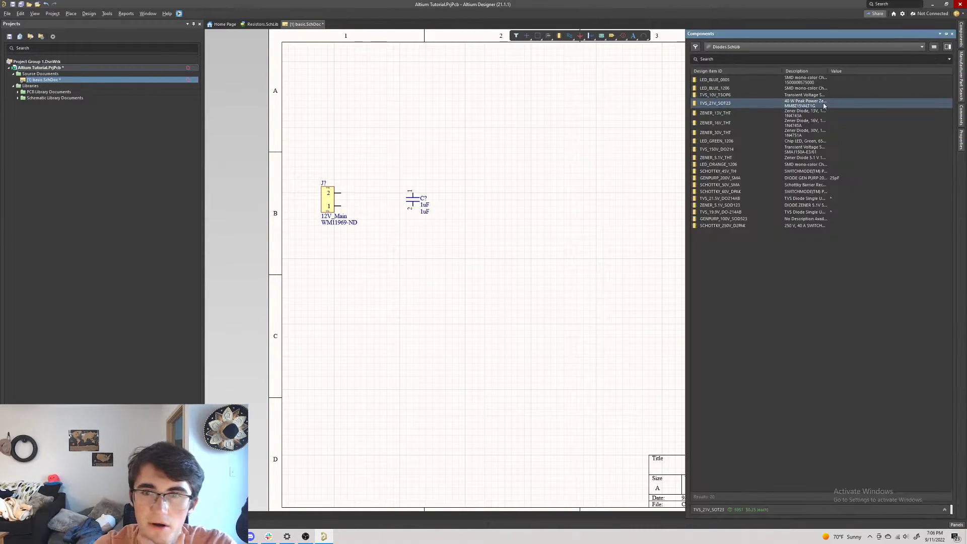
{"action": "double_click", "coordinate": [732, 123]}
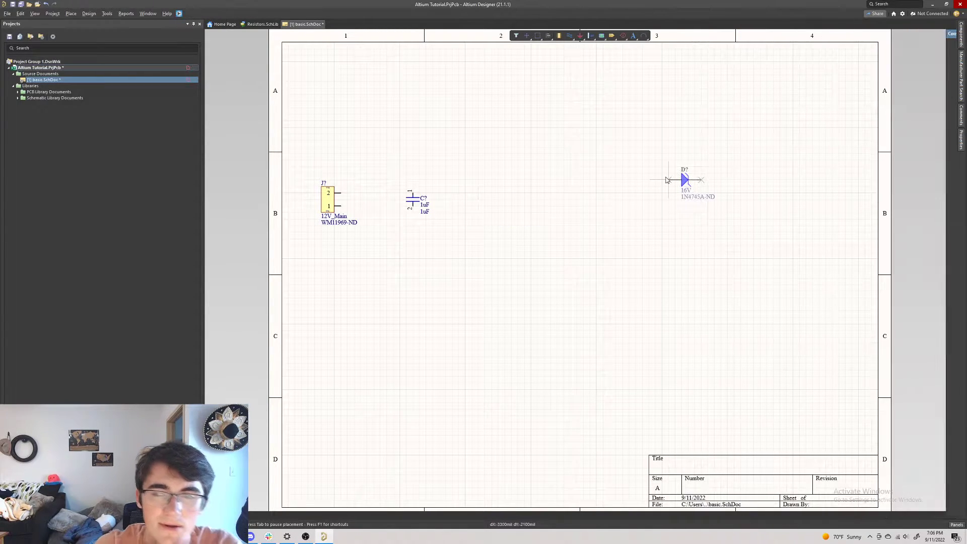
{"action": "key", "text": "F1"}
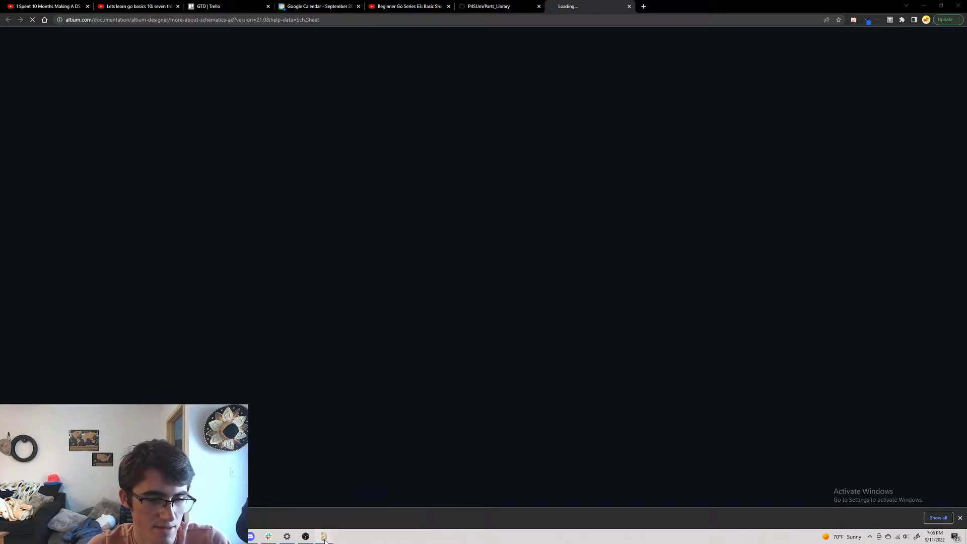
{"action": "left_click", "coordinate": [324, 537]}
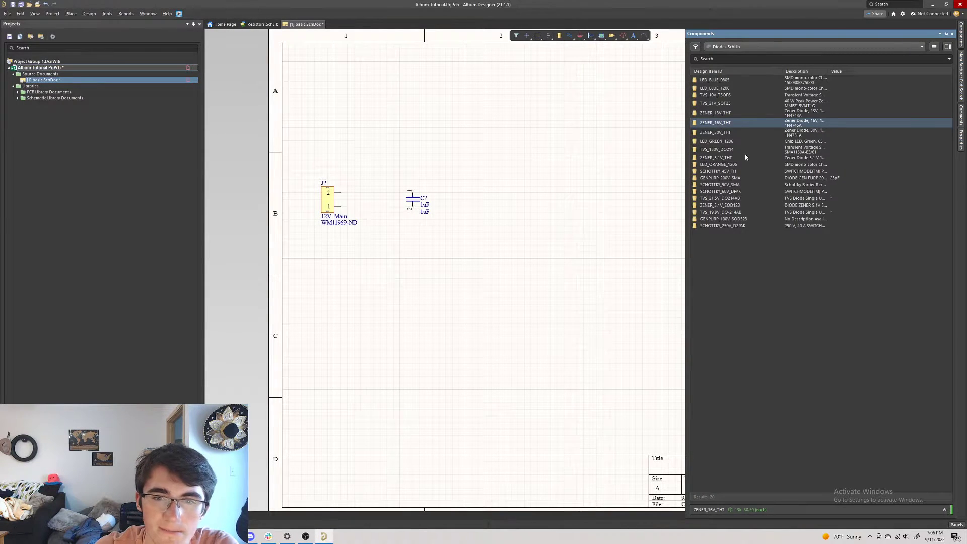
- Try to place the TVS_21V_SOT23 diode to the right of the capacitor again after checking the Schottky and other TVS entries
{"action": "left_click", "coordinate": [726, 171]}
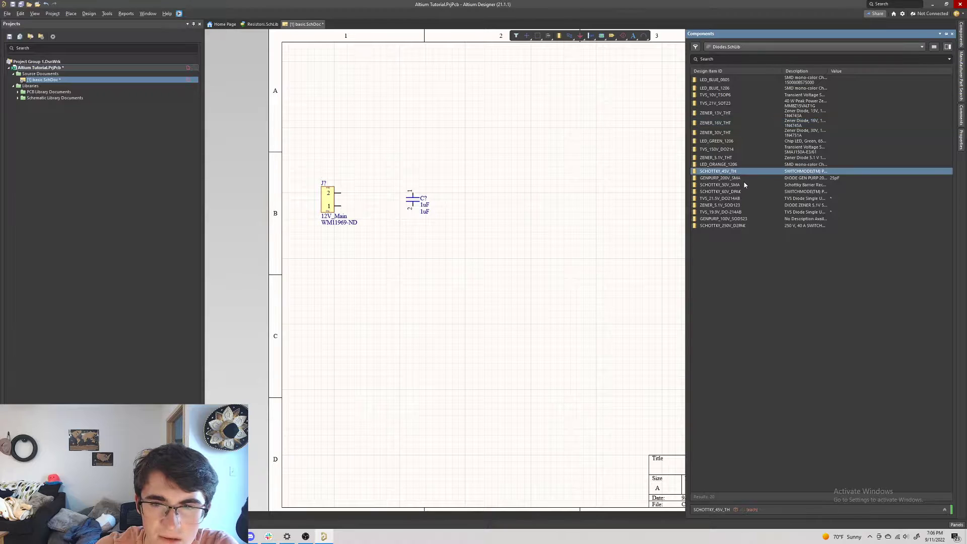
{"action": "left_click", "coordinate": [748, 213]}
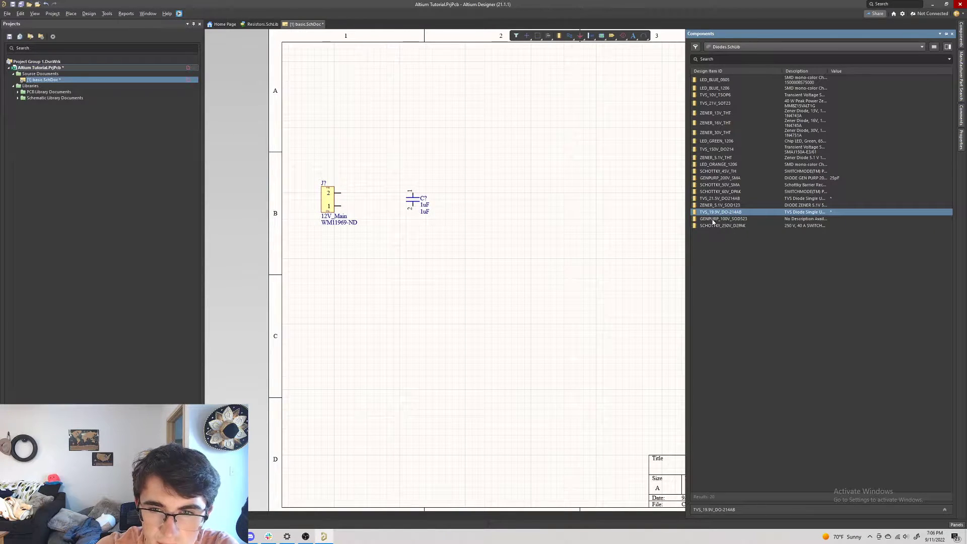
{"action": "double_click", "coordinate": [726, 104]}
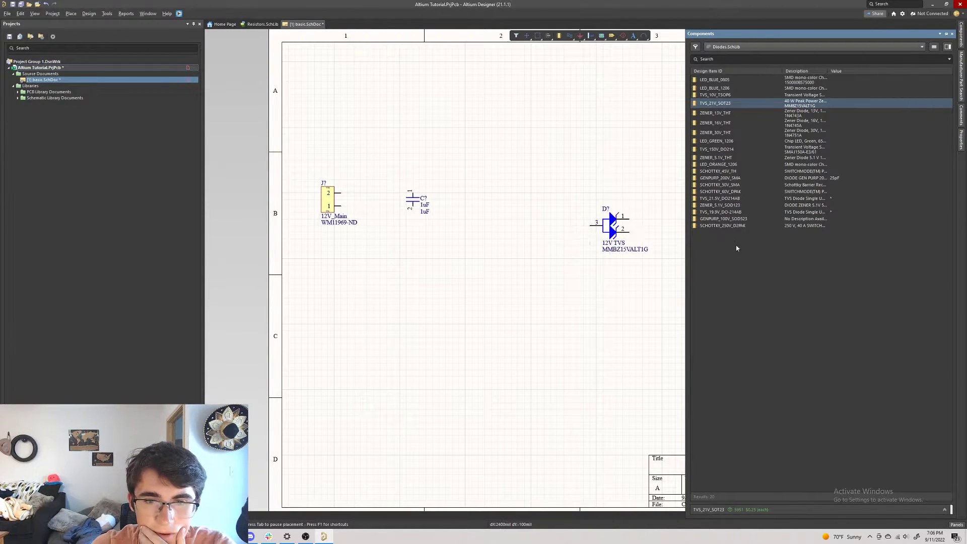
{"action": "left_click", "coordinate": [594, 225]}
- Place one TVS_19.9V_DO-214AB diode vertically, pointing up, just right of the capacitor, and delete all stray TVS_21V_SOT23 copies from the sheet
{"action": "double_click", "coordinate": [720, 212]}
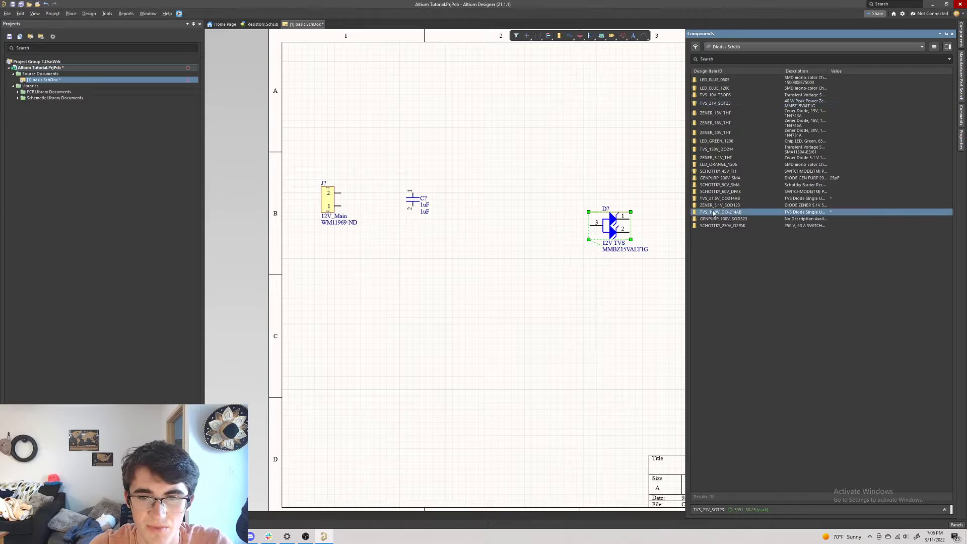
{"action": "key", "text": "space"}
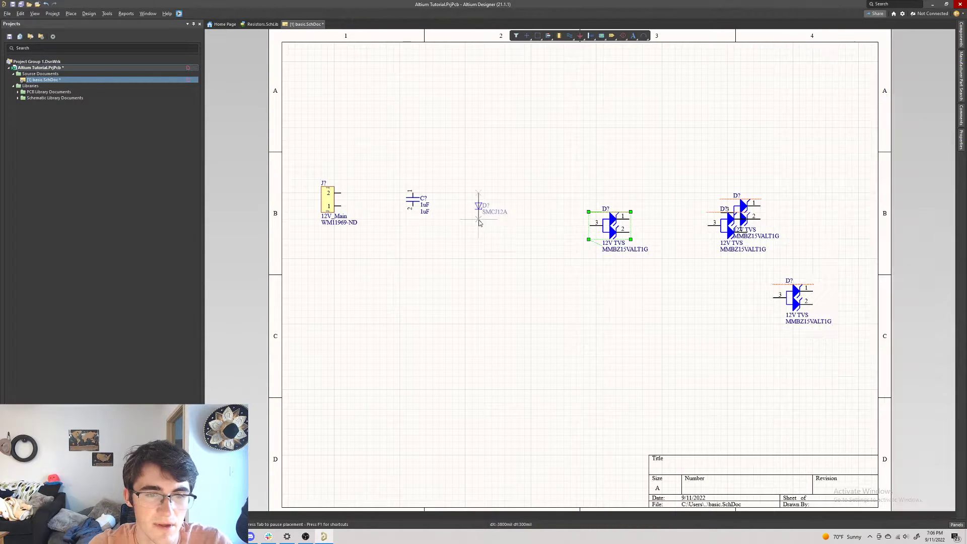
{"action": "left_click", "coordinate": [451, 202]}
{"action": "key", "text": "Escape"}
{"action": "left_click_drag", "start_coordinate": [538, 149], "coordinate": [823, 364]}
{"action": "key", "text": "Delete"}
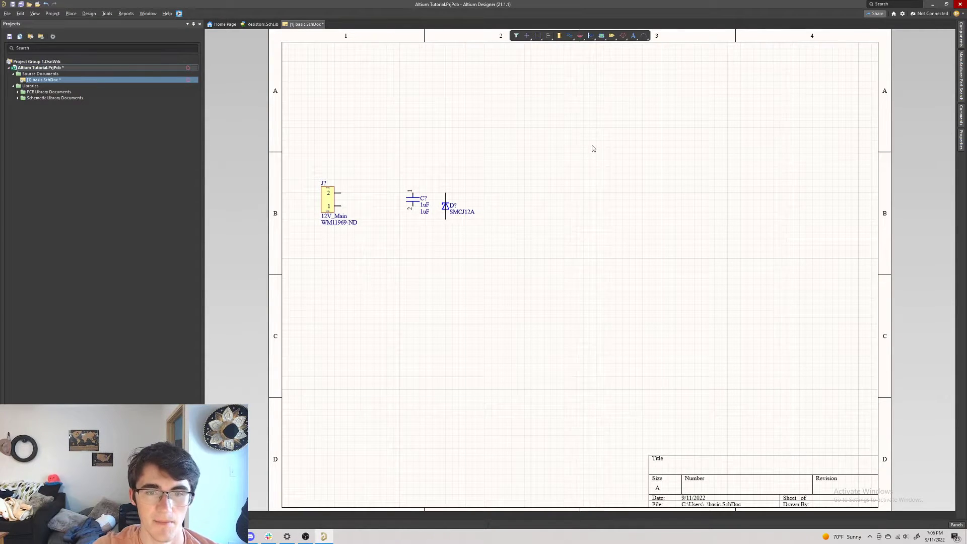
- Select the capacitor and the SMCJ12A diode together and shift both slightly toward the connector
{"action": "left_click_drag", "start_coordinate": [688, 127], "coordinate": [552, 272]}
{"action": "left_click_drag", "start_coordinate": [503, 101], "coordinate": [734, 277]}
{"action": "left_click_drag", "start_coordinate": [595, 91], "coordinate": [424, 285]}
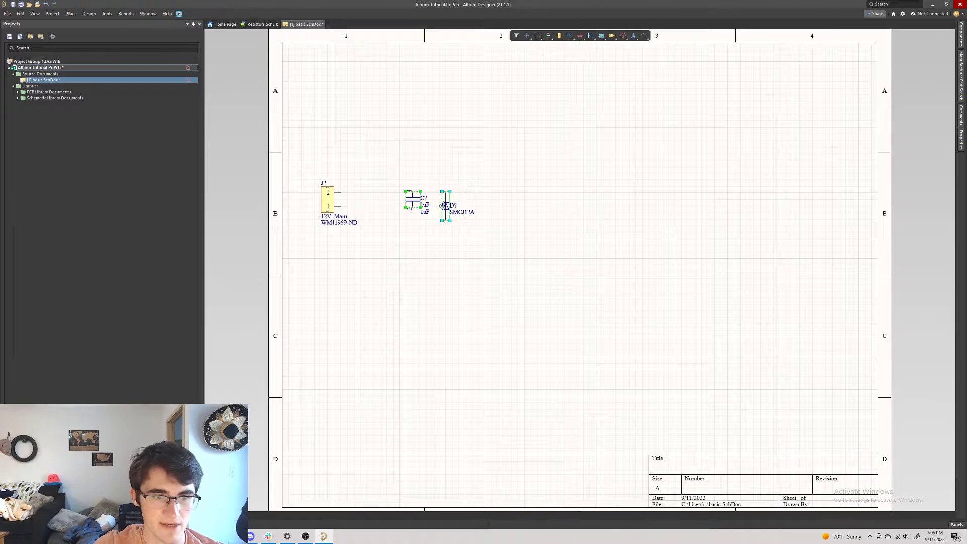
{"action": "mouse_move", "coordinate": [446, 208]}
{"action": "left_mouse_down"}
{"action": "mouse_move", "coordinate": [485, 178]}
{"action": "mouse_move", "coordinate": [588, 203]}
{"action": "mouse_move", "coordinate": [437, 218]}
{"action": "left_mouse_up"}
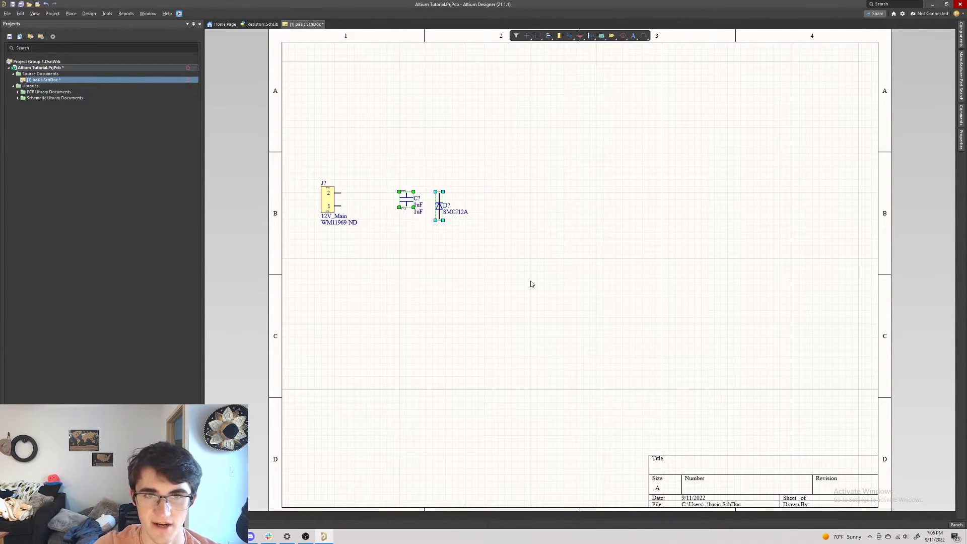
{"action": "right_click", "coordinate": [523, 148]}
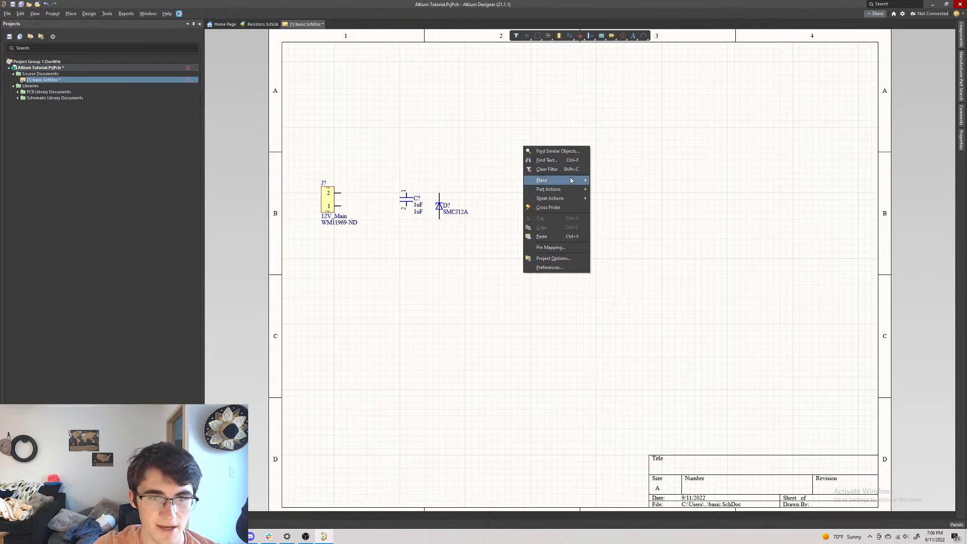
{"action": "mouse_move", "coordinate": [569, 181]}
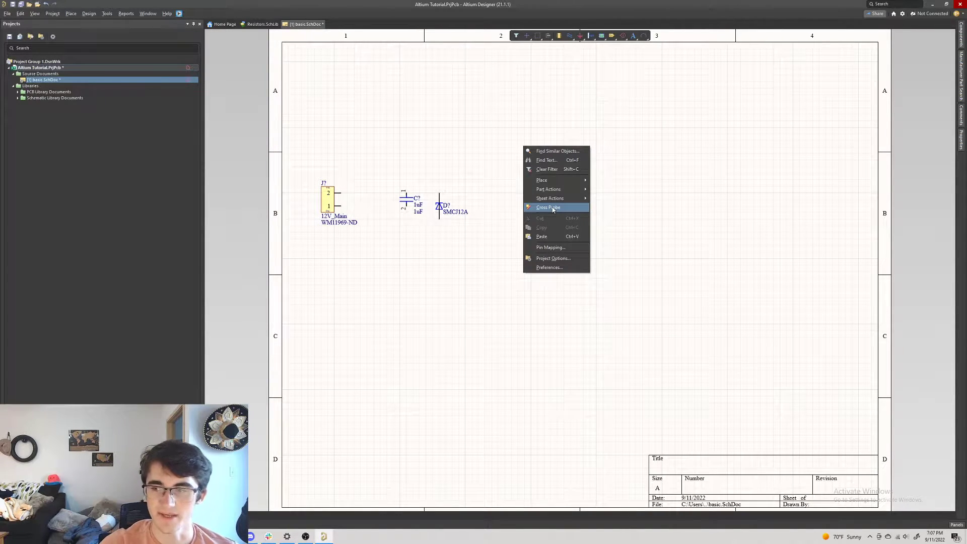
{"action": "left_click", "coordinate": [553, 208]}
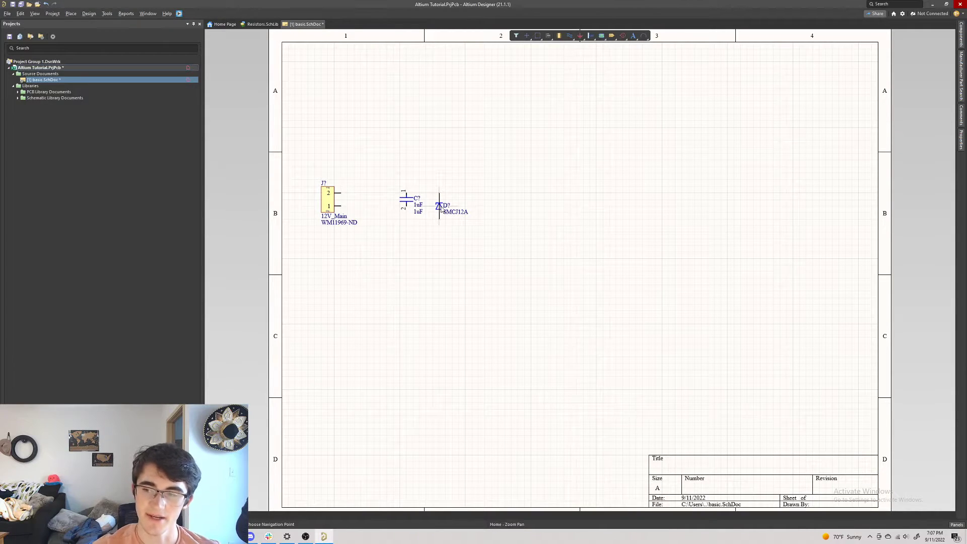
{"action": "right_click", "coordinate": [514, 173]}
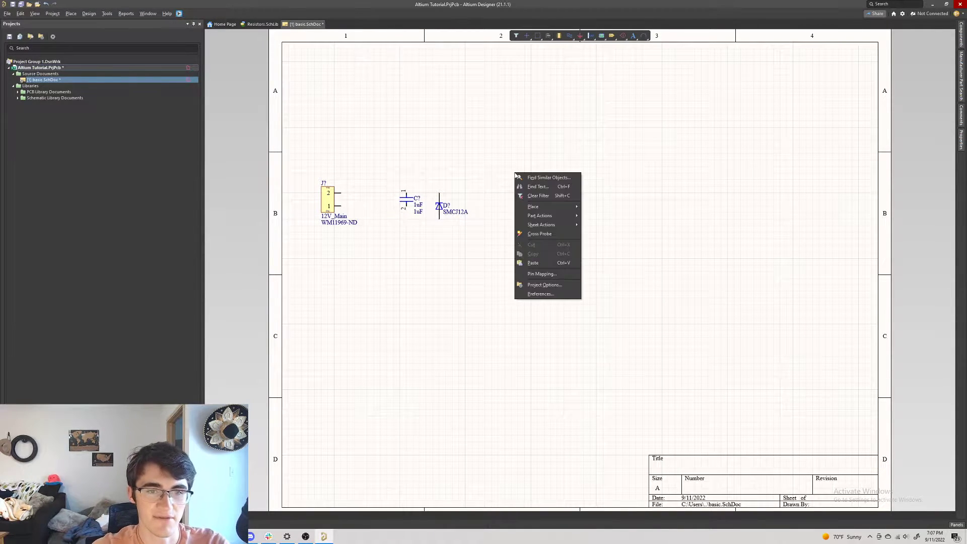
{"action": "right_click", "coordinate": [527, 126]}
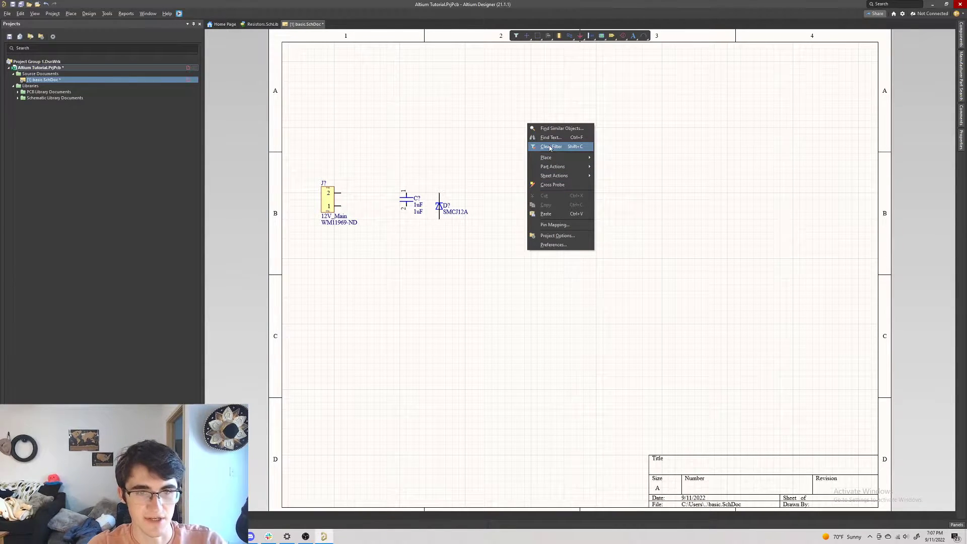
{"action": "left_click", "coordinate": [532, 149]}
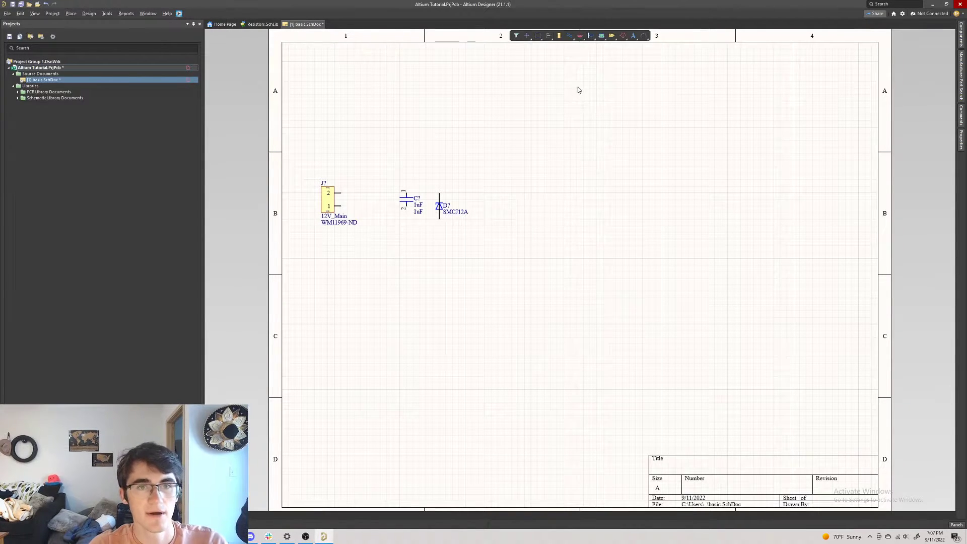
{"action": "right_click", "coordinate": [513, 183]}
{"action": "left_click", "coordinate": [548, 206]}
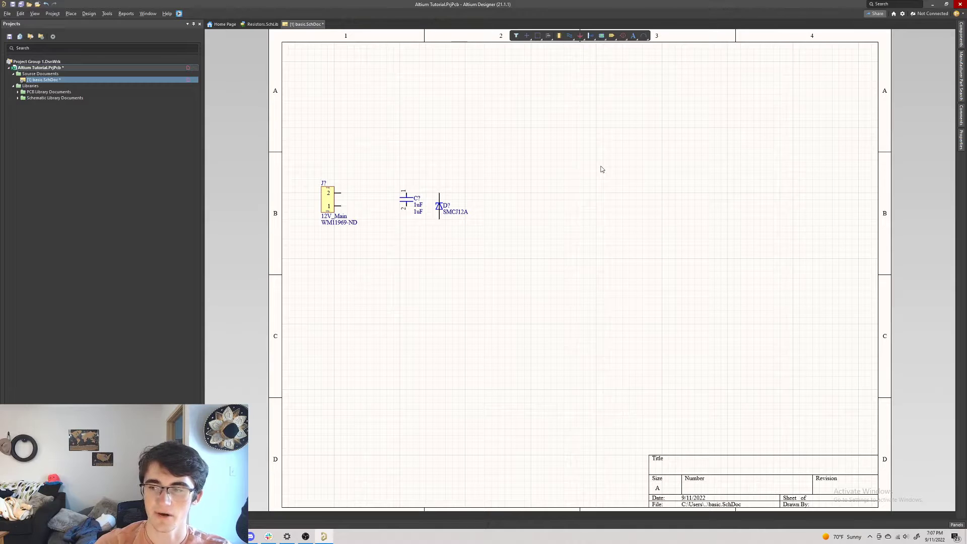
{"action": "right_click", "coordinate": [590, 192]}
{"action": "left_click", "coordinate": [562, 176]}
{"action": "right_click_drag", "start_coordinate": [517, 136], "coordinate": [516, 140]}
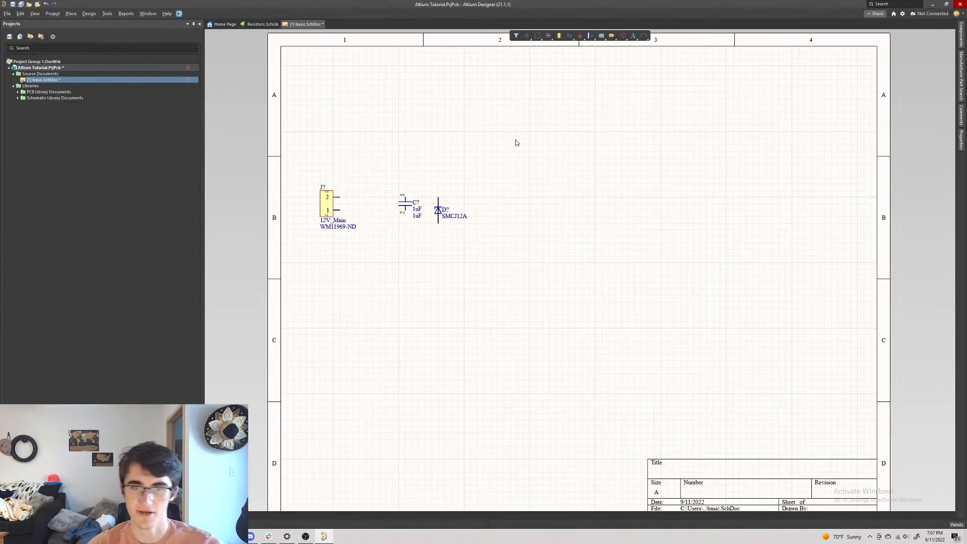
{"action": "mouse_move", "coordinate": [583, 174]}
{"action": "right_mouse_down", "text": "ctrl"}
{"action": "mouse_move", "coordinate": [607, 182]}
{"action": "mouse_move", "coordinate": [614, 213]}
{"action": "mouse_move", "coordinate": [593, 176]}
{"action": "right_mouse_up", "text": "ctrl"}
{"action": "right_click_drag", "start_coordinate": [583, 222], "coordinate": [536, 227]}
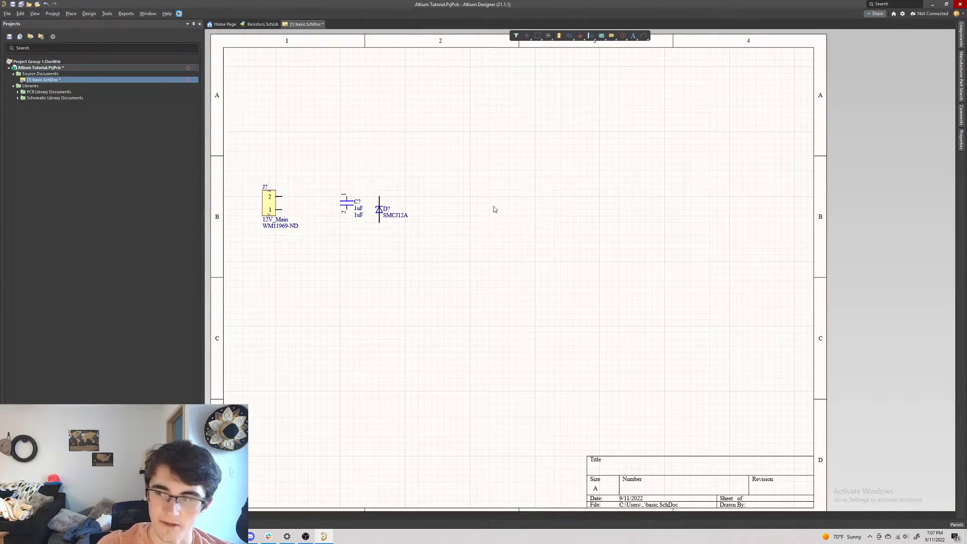
{"action": "scroll", "coordinate": [494, 210], "scroll_direction": "down", "scroll_amount": 3, "text": "ctrl"}
{"action": "scroll", "coordinate": [495, 209], "scroll_direction": "up", "scroll_amount": 4, "text": "ctrl"}
{"action": "scroll", "coordinate": [494, 209], "scroll_direction": "down", "scroll_amount": 3, "text": "ctrl"}
{"action": "scroll", "coordinate": [494, 209], "scroll_direction": "up", "scroll_amount": 1, "text": "ctrl"}
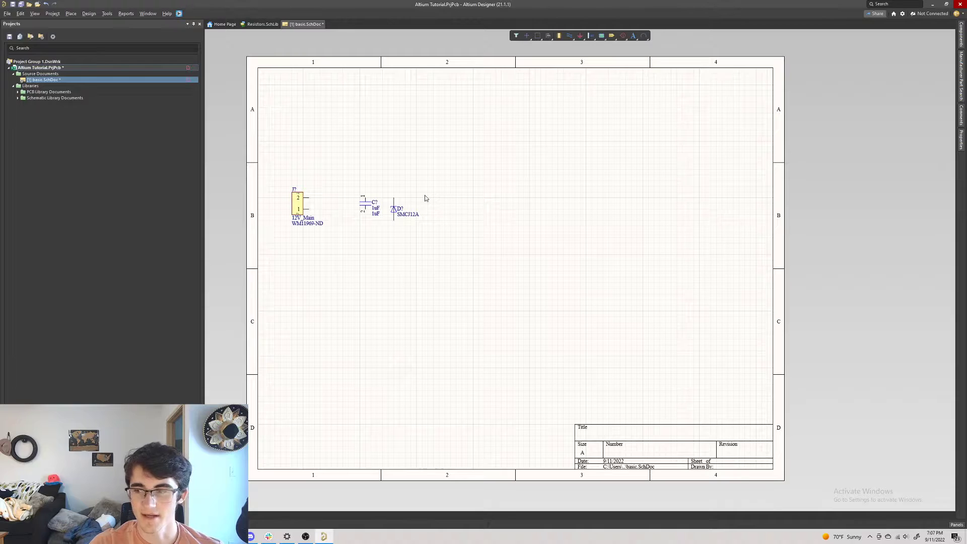
{"action": "mouse_move", "coordinate": [494, 181]}
{"action": "right_mouse_down"}
{"action": "mouse_move", "coordinate": [615, 190]}
{"action": "mouse_move", "coordinate": [508, 188]}
{"action": "right_mouse_up"}
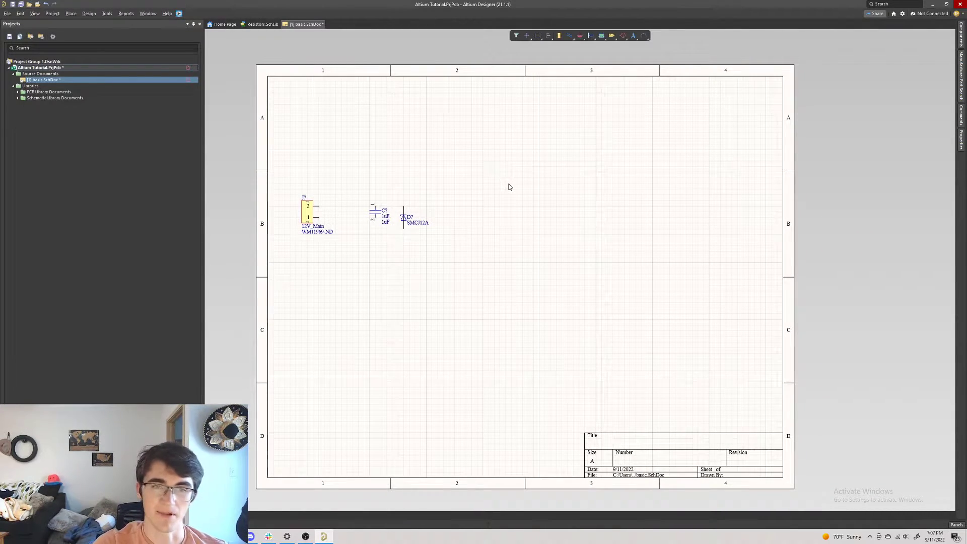
- Try a lasso selection around the diode, clear it, and try a rectangular selection around the capacitor and diode
{"action": "left_click", "coordinate": [536, 36]}
{"action": "left_click", "coordinate": [477, 149]}
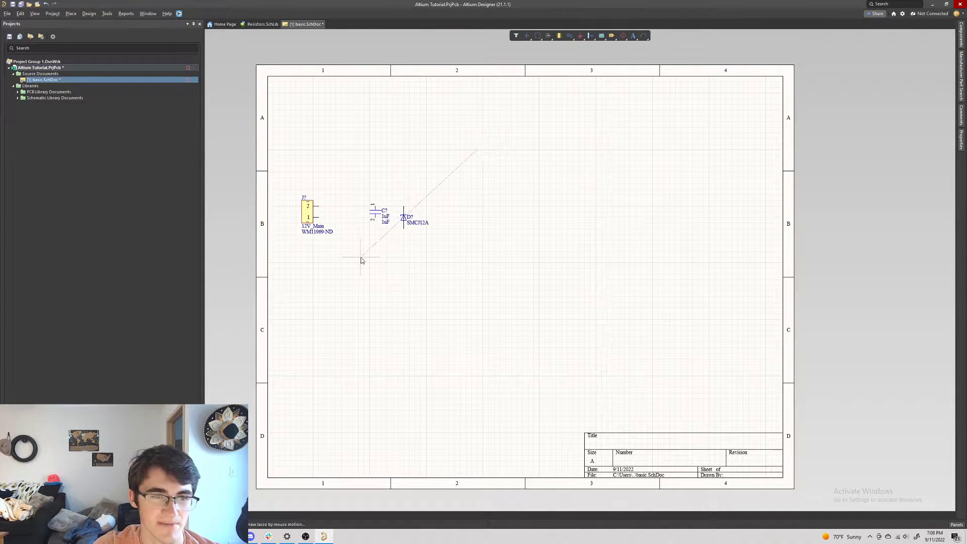
{"action": "left_click", "coordinate": [408, 173]}
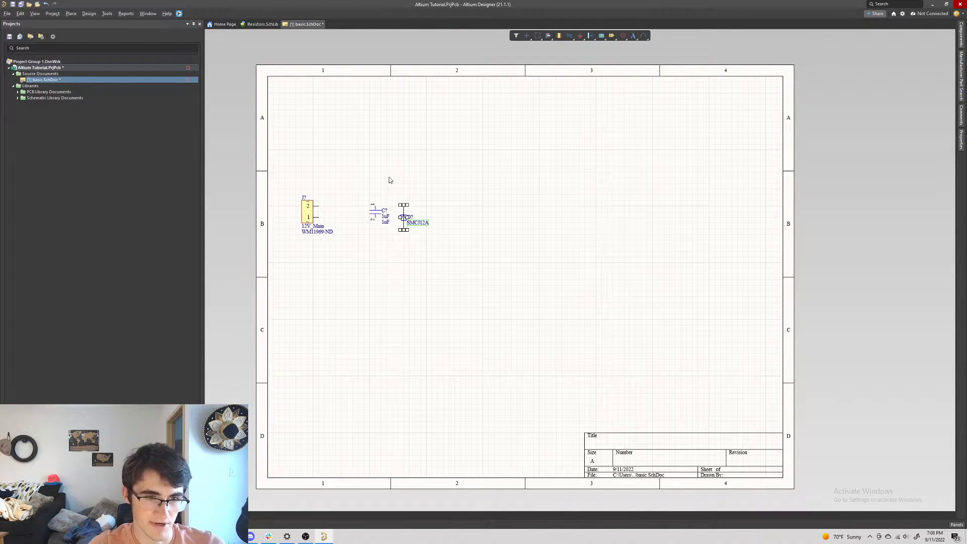
{"action": "left_click", "coordinate": [390, 180]}
{"action": "left_click_drag", "start_coordinate": [481, 180], "coordinate": [319, 292]}
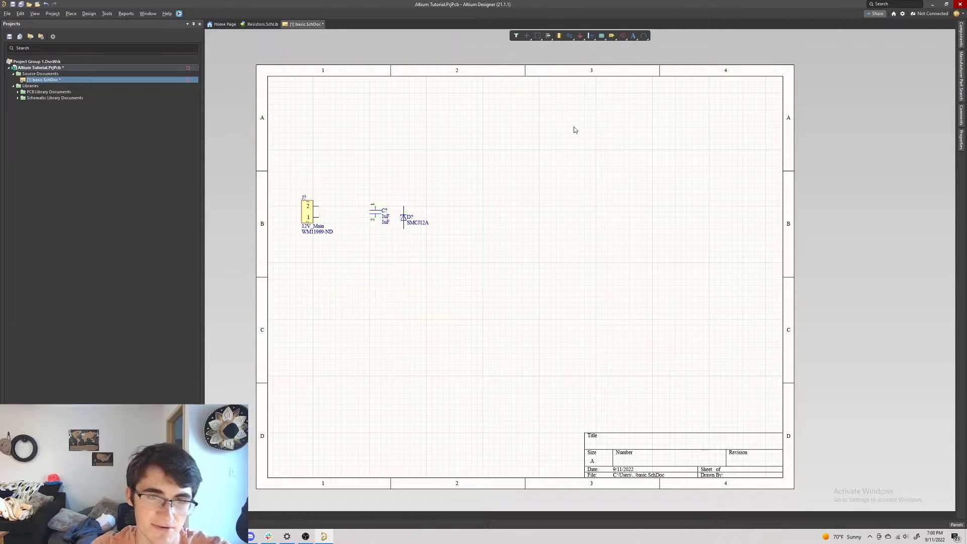
- Check how the Components panel is shown and hidden, and look at the list of available panels
{"action": "left_click", "coordinate": [559, 35]}
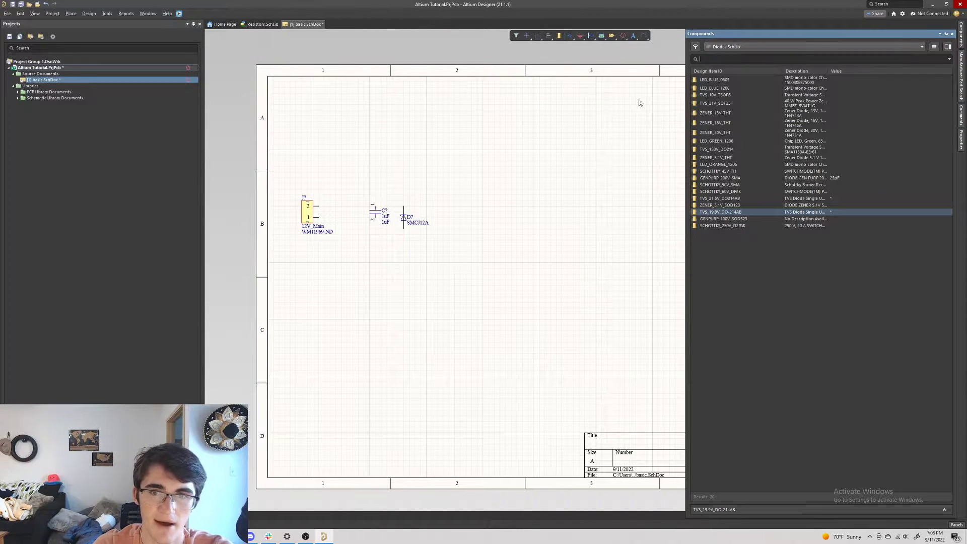
{"action": "left_click", "coordinate": [961, 31]}
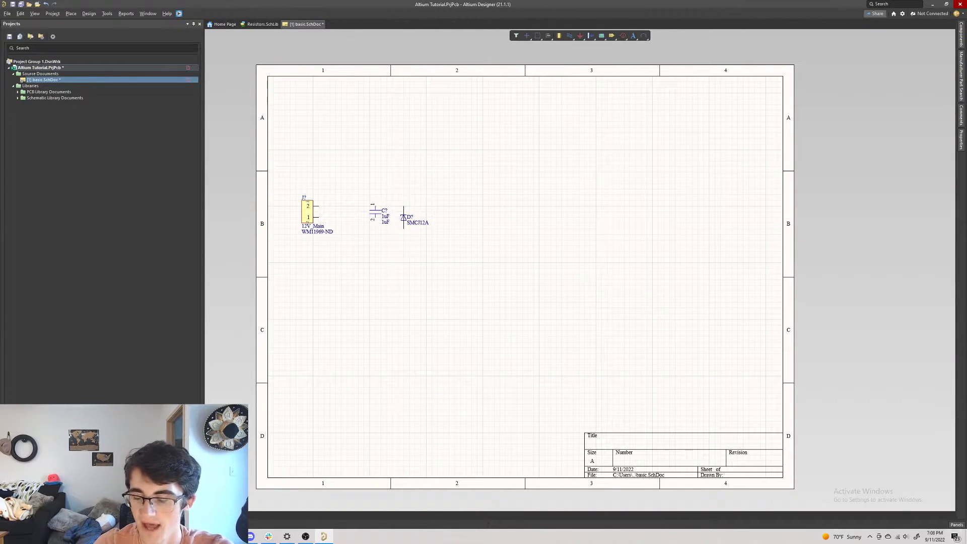
{"action": "left_click", "coordinate": [957, 524]}
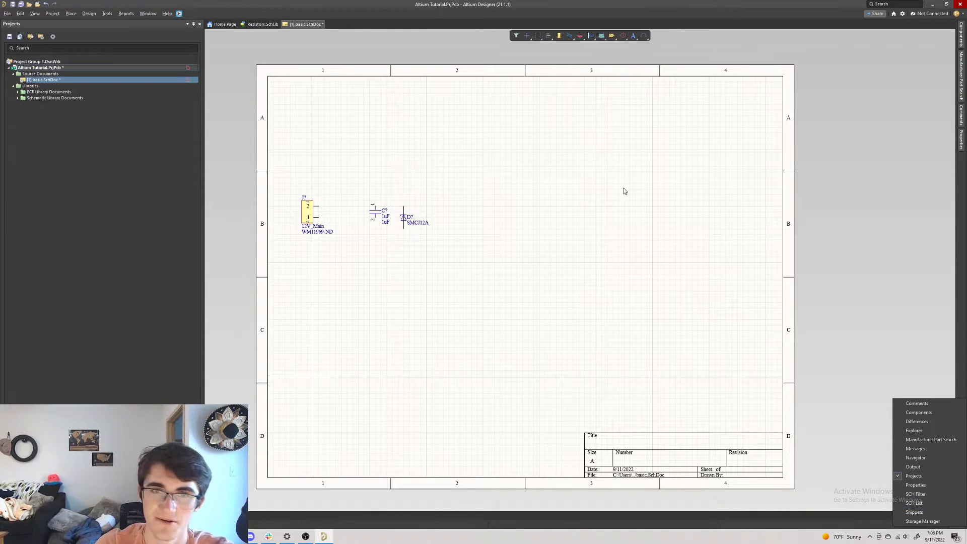
{"action": "left_click", "coordinate": [594, 128]}
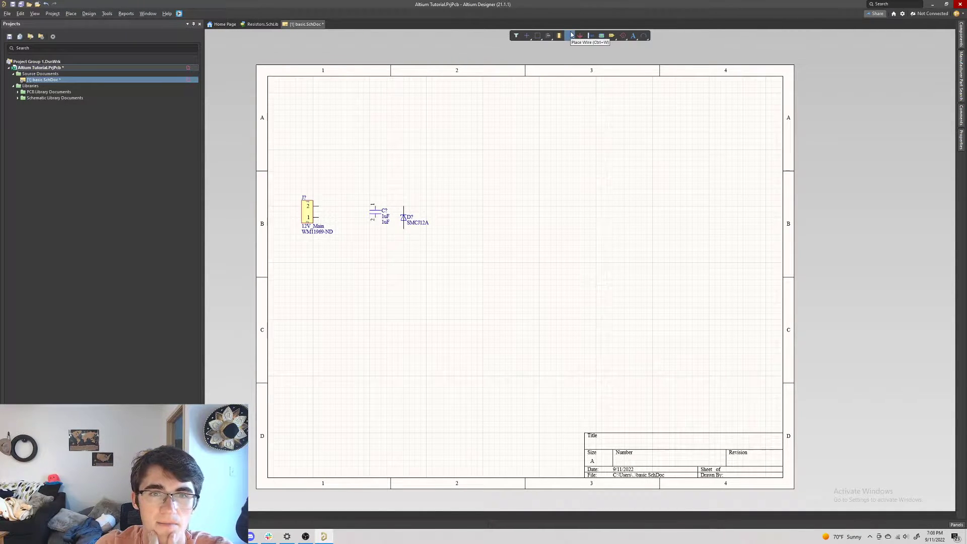
- Draw a trial wire with several right-angle bends across the empty part of the sheet, and delete it
{"action": "left_click", "coordinate": [572, 36]}
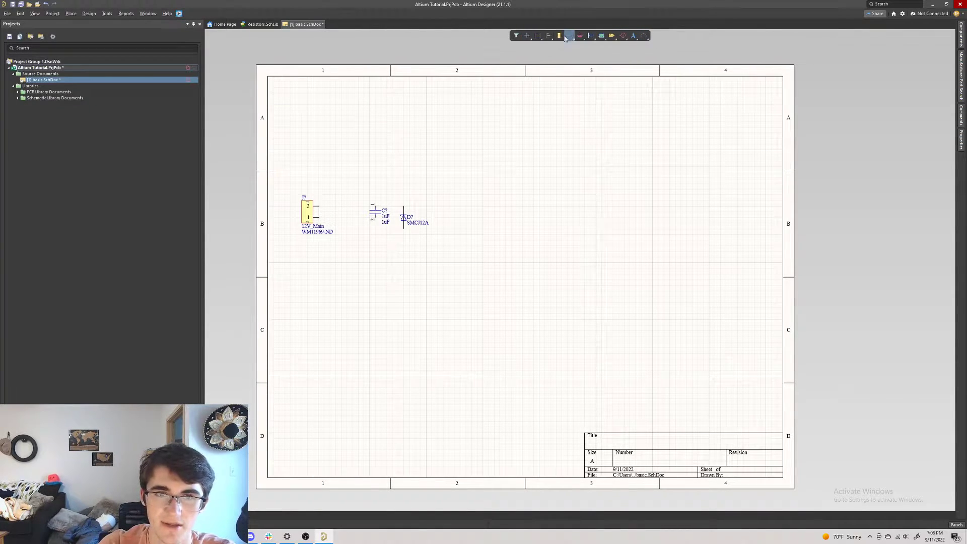
{"action": "left_click", "coordinate": [571, 36]}
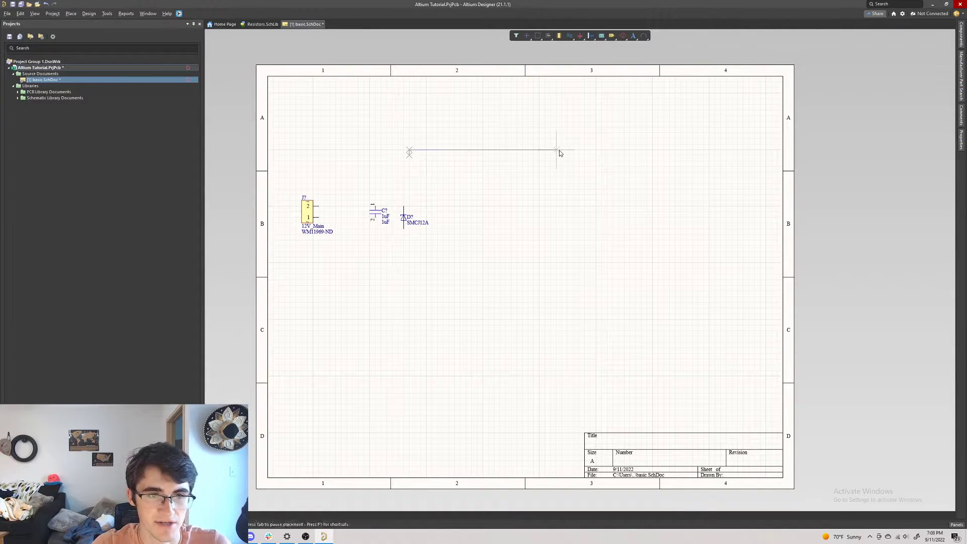
{"action": "left_click", "coordinate": [556, 306]}
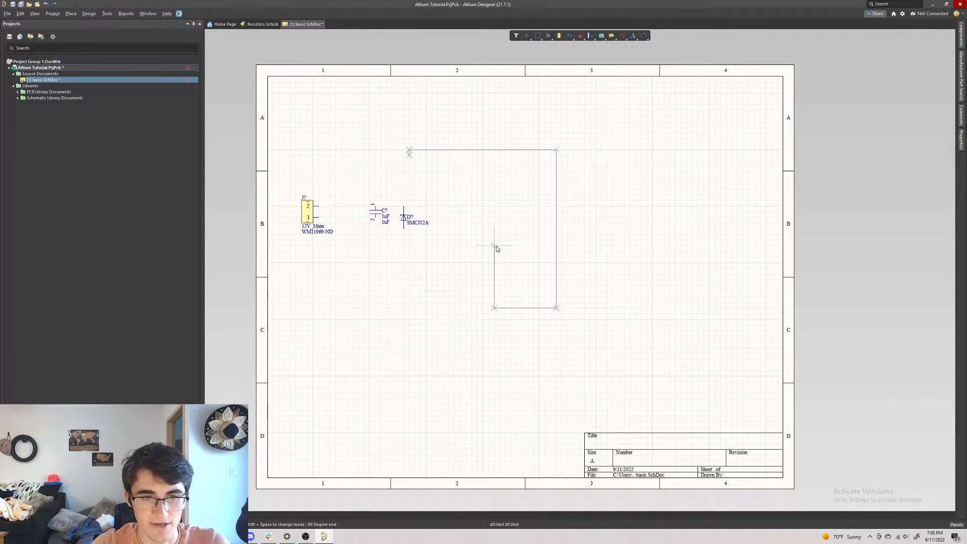
{"action": "left_click", "coordinate": [494, 212]}
{"action": "left_click", "coordinate": [635, 364]}
{"action": "key", "text": "space"}
{"action": "left_click", "coordinate": [421, 370]}
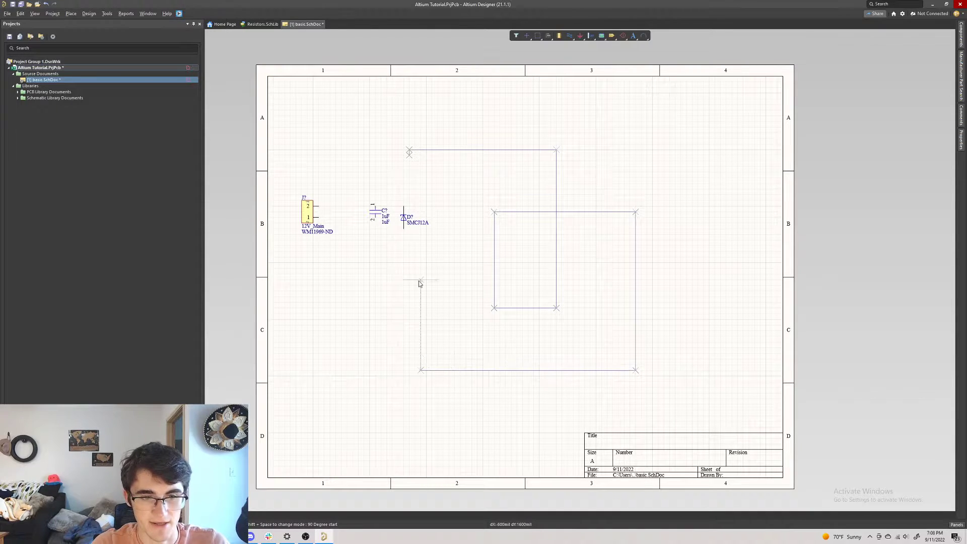
{"action": "left_click", "coordinate": [568, 342]}
{"action": "key", "text": "space"}
{"action": "left_click", "coordinate": [619, 275]}
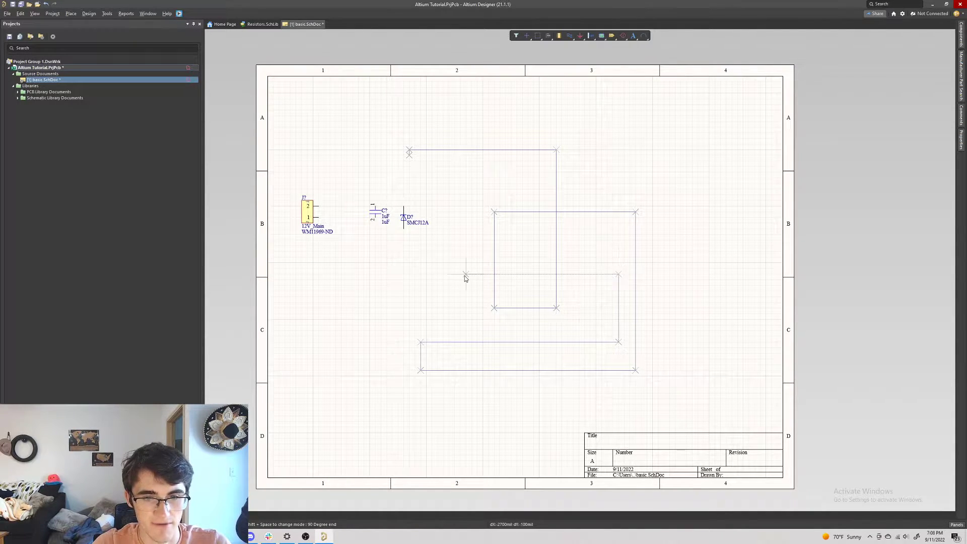
{"action": "left_click", "coordinate": [410, 274]}
{"action": "key", "text": "space"}
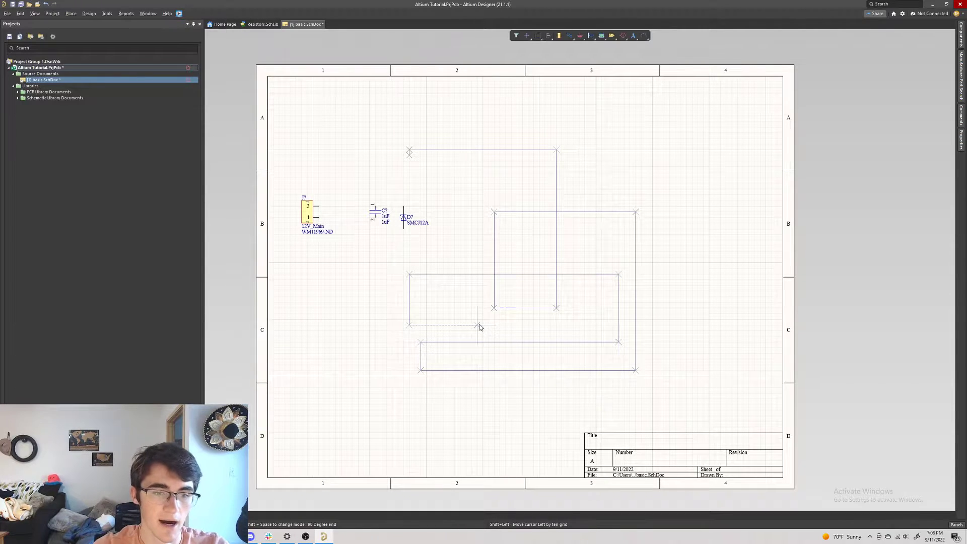
{"action": "key", "text": "Escape"}
{"action": "left_click", "coordinate": [506, 308]}
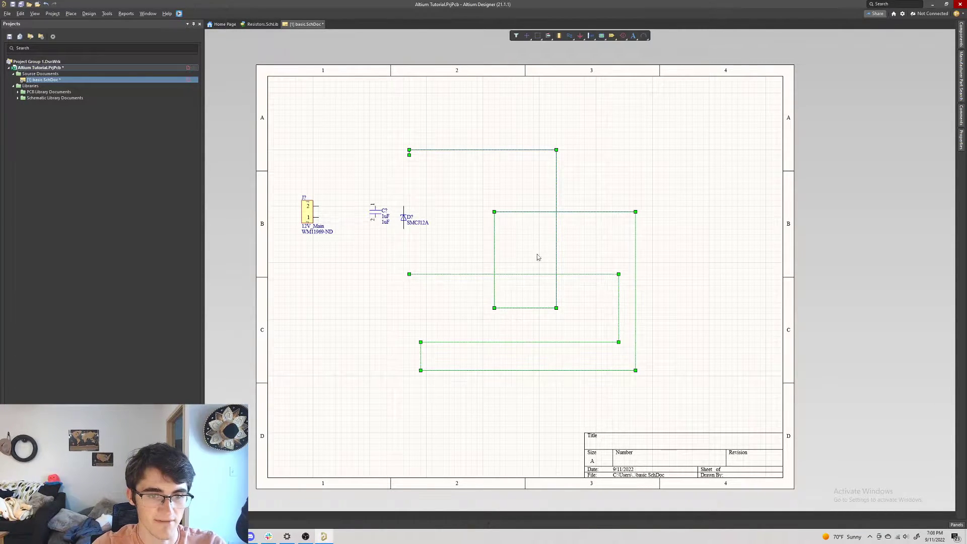
{"action": "key", "text": "Delete"}
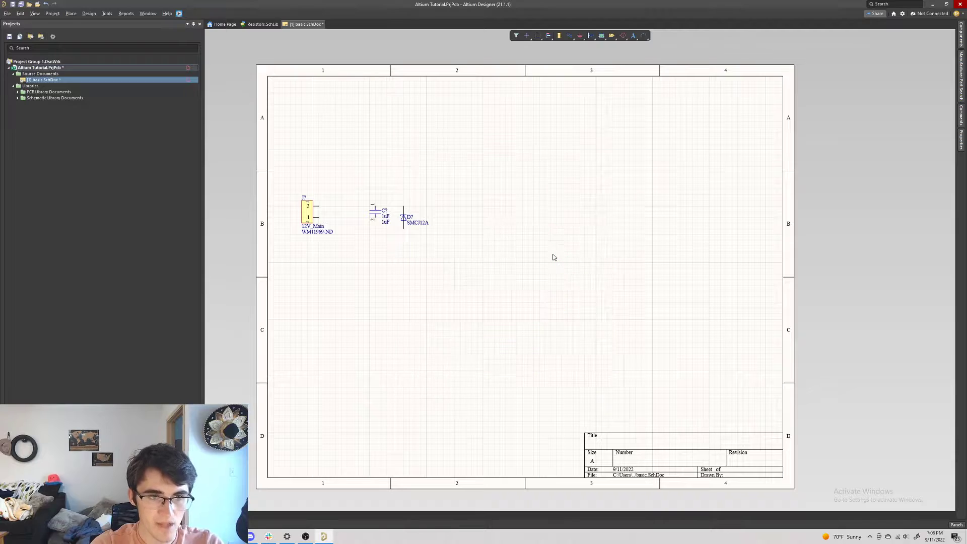
- Draw a straight horizontal wire about 2700 mil long in the empty area below the capacitor and diode
{"action": "key", "text": "ctrl+w"}
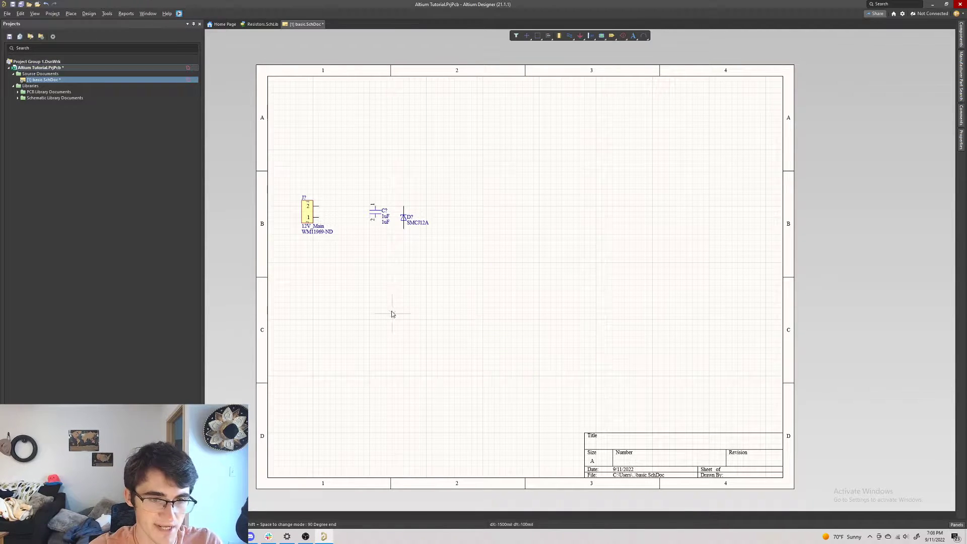
{"action": "left_click", "coordinate": [410, 292]}
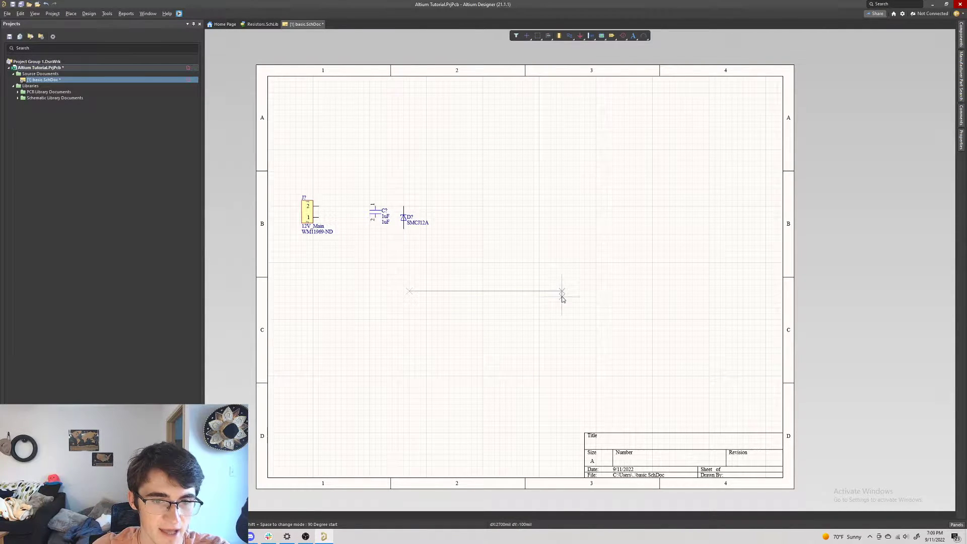
{"action": "left_click", "coordinate": [563, 292]}
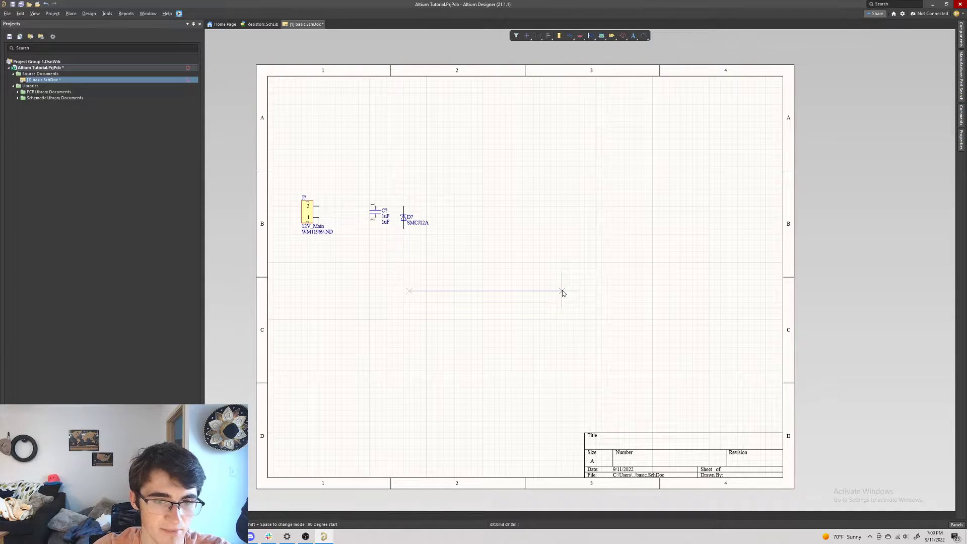
{"action": "key", "text": "Escape"}
{"action": "key", "text": "Escape"}
{"action": "left_click", "coordinate": [475, 291]}
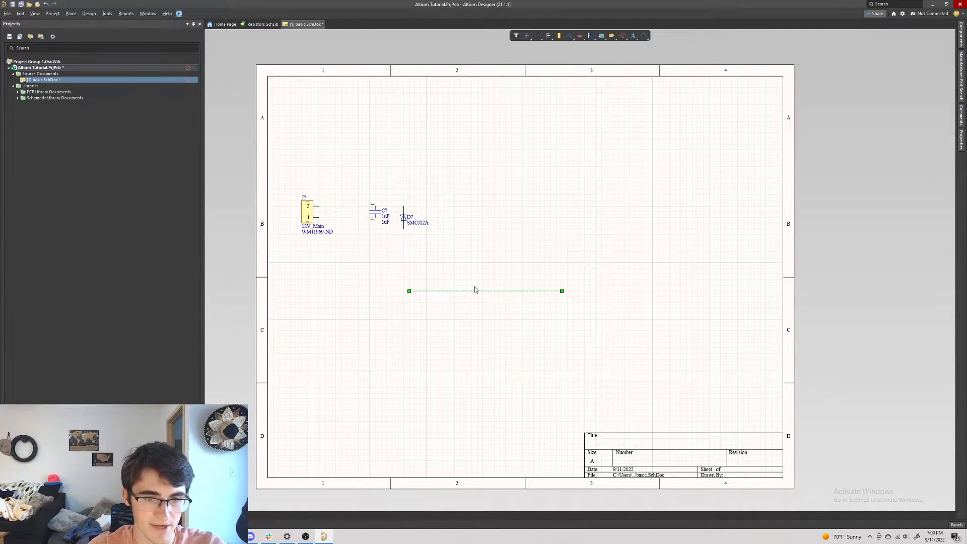
{"action": "left_click", "coordinate": [499, 278]}
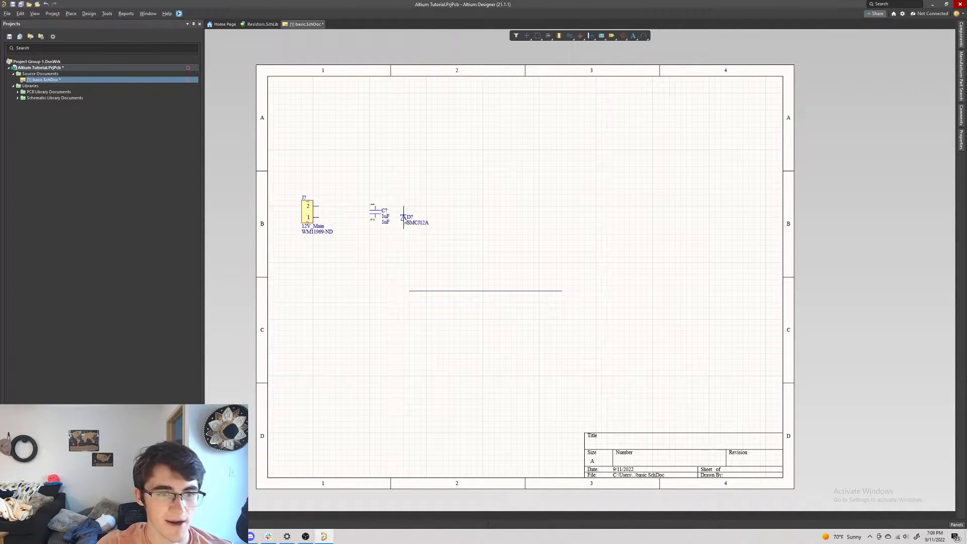
- Move the diode, capacitor and connector onto the horizontal wire, with connector pin 2 at its start and the other parts' upper pins on it
{"action": "left_click_drag", "start_coordinate": [404, 230], "coordinate": [453, 319]}
{"action": "left_click_drag", "start_coordinate": [374, 211], "coordinate": [494, 296]}
{"action": "left_click_drag", "start_coordinate": [300, 211], "coordinate": [391, 297]}
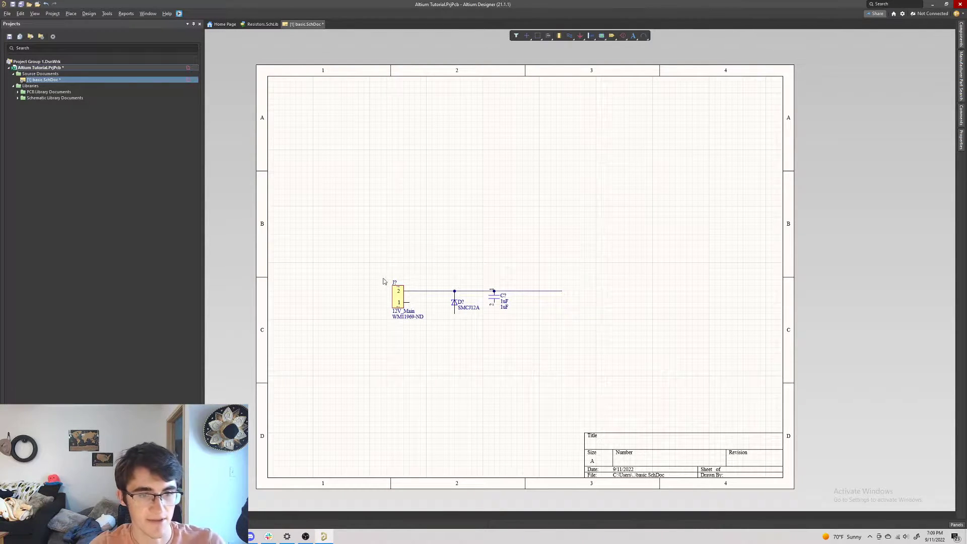
- Wire connector pin 1 with right-angle bends to the diode's lower pin and on to the capacitor's pin 2
{"action": "scroll", "coordinate": [413, 292], "scroll_direction": "up", "scroll_amount": 4, "text": "ctrl"}
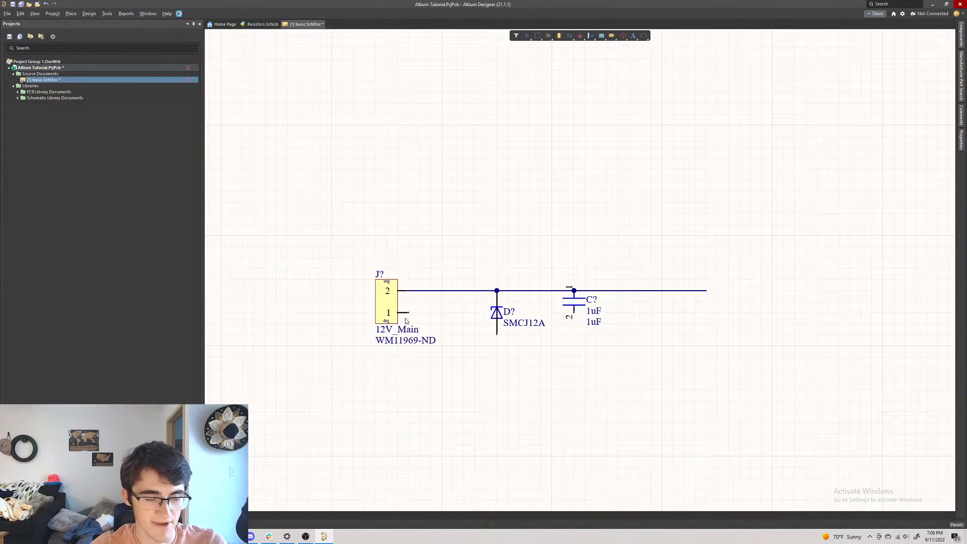
{"action": "key", "text": "ctrl+w"}
{"action": "left_click", "coordinate": [409, 312]}
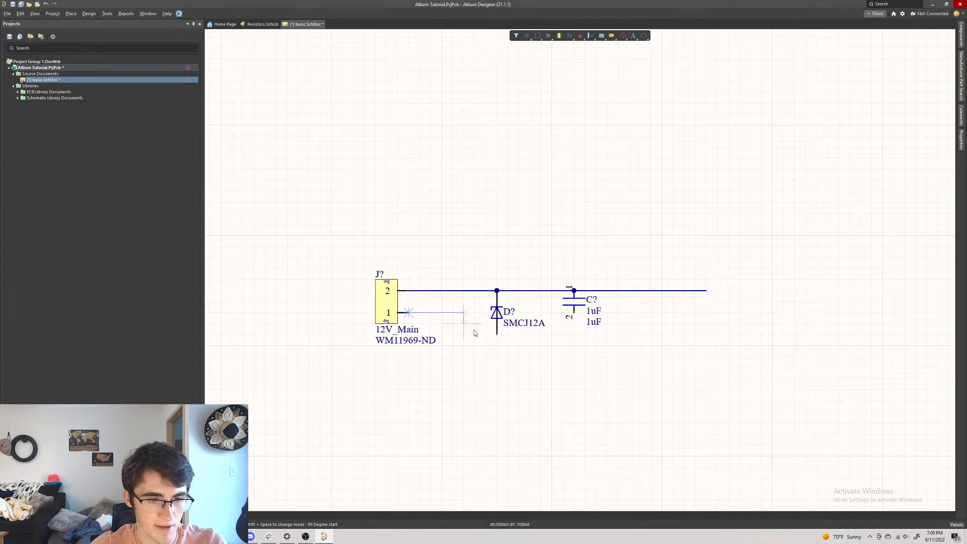
{"action": "left_click", "coordinate": [458, 332]}
{"action": "key", "text": "space"}
{"action": "left_click", "coordinate": [497, 334]}
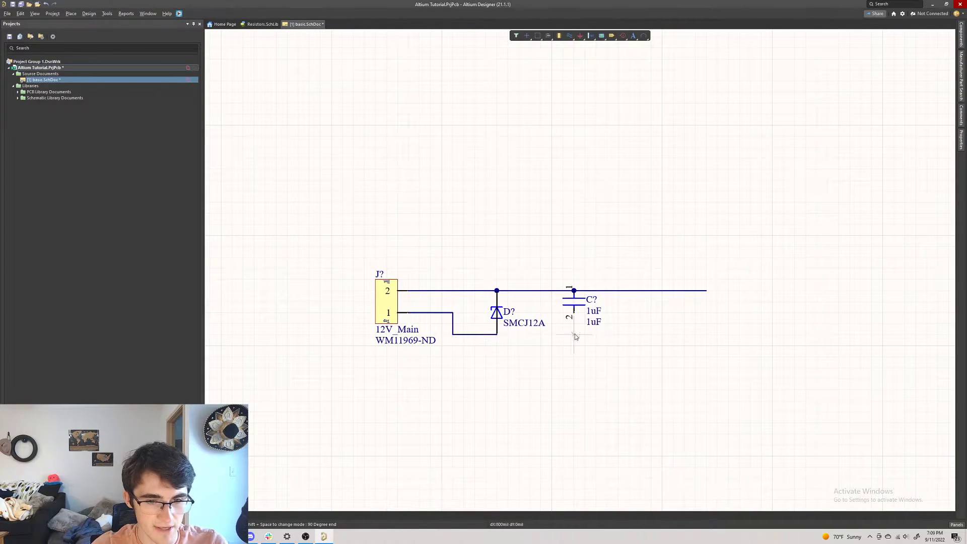
{"action": "left_click", "coordinate": [574, 334]}
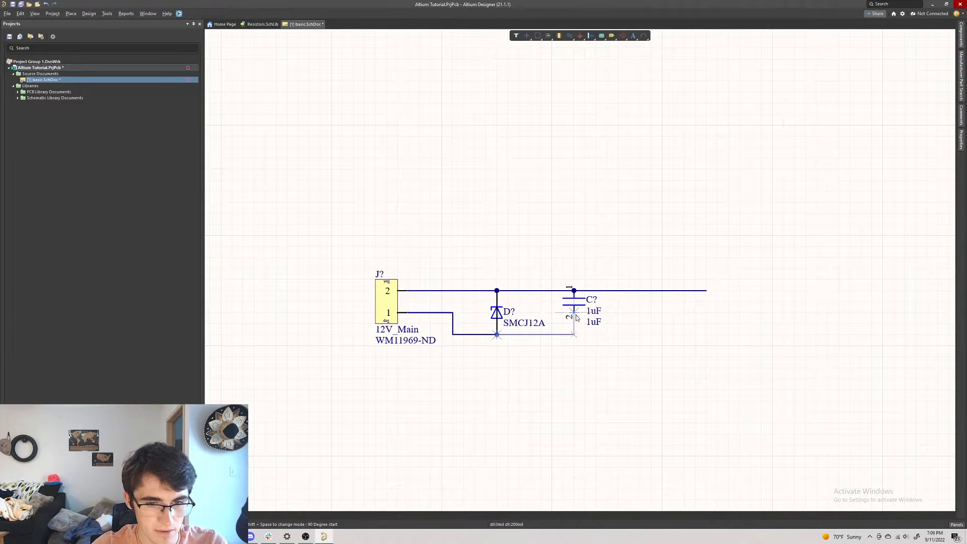
{"action": "right_click", "coordinate": [660, 368]}
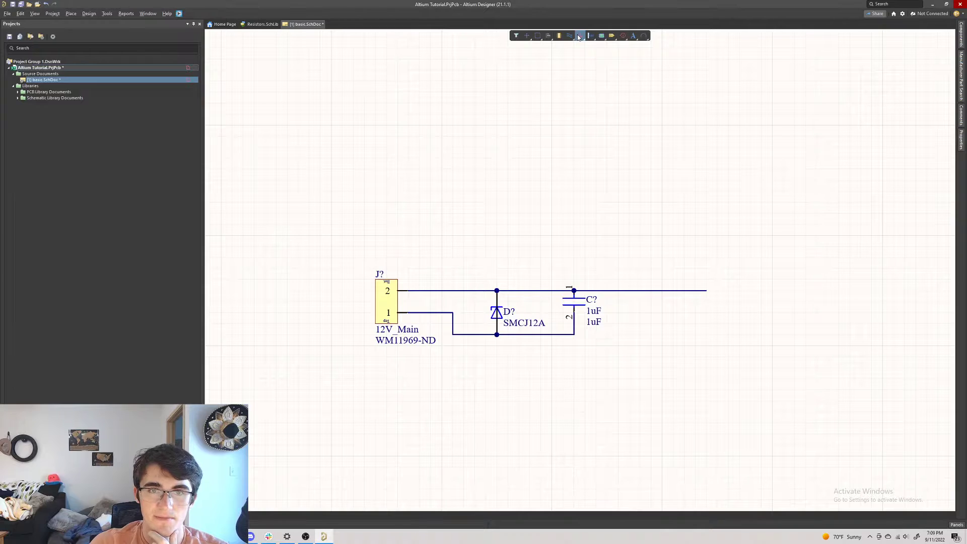
- Place a GND power port and attach it to the lower wire at the diode's bottom junction
{"action": "left_click", "coordinate": [579, 36]}
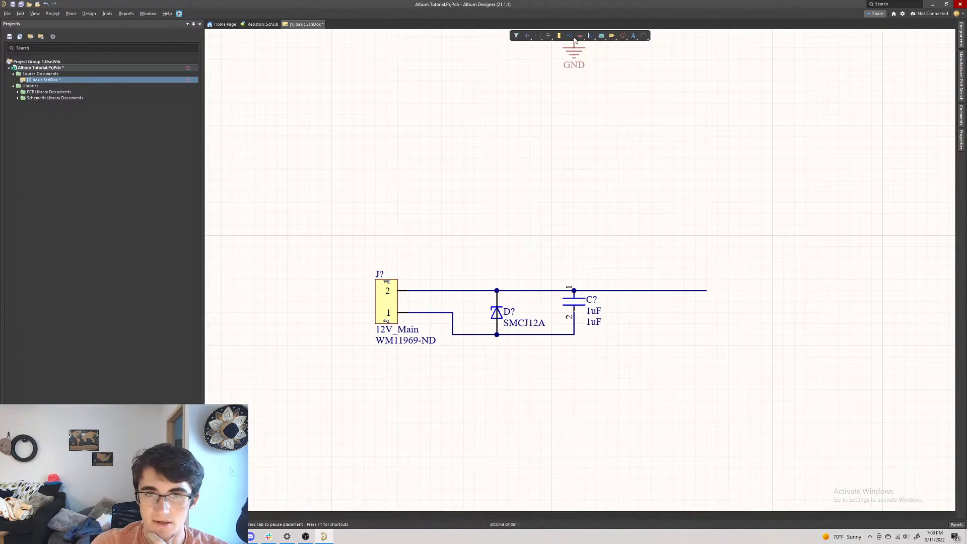
{"action": "left_click", "coordinate": [529, 170]}
{"action": "key", "text": "Escape"}
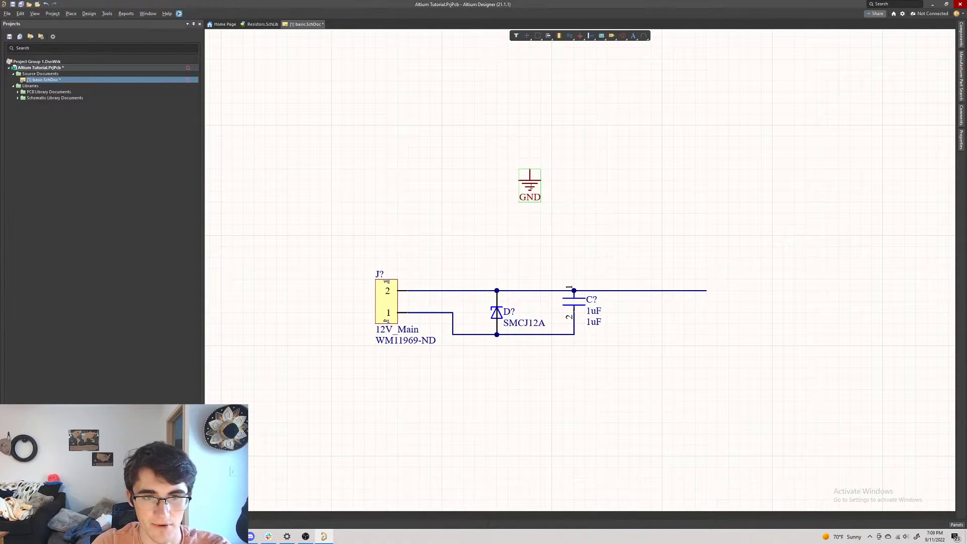
{"action": "left_click_drag", "start_coordinate": [535, 173], "coordinate": [524, 194]}
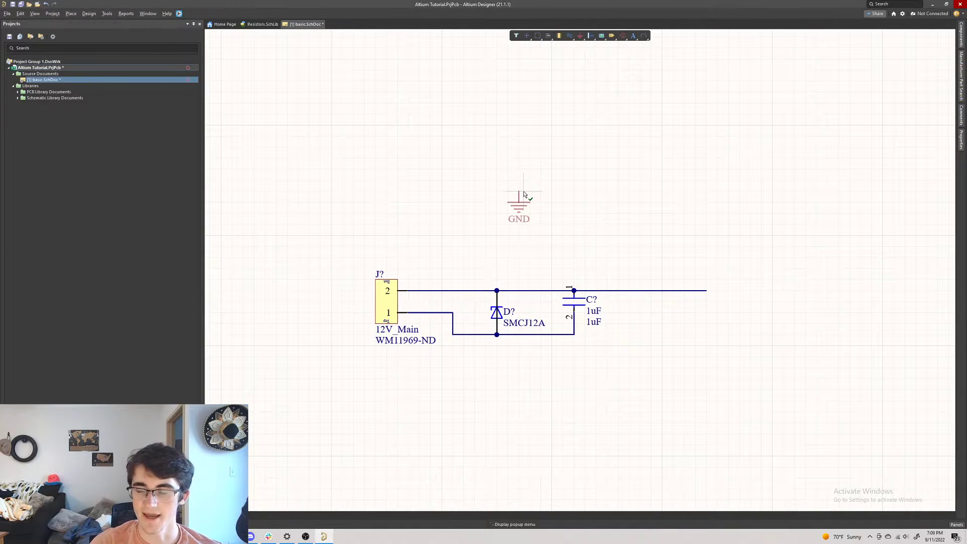
{"action": "left_click_drag", "start_coordinate": [524, 194], "coordinate": [500, 338]}
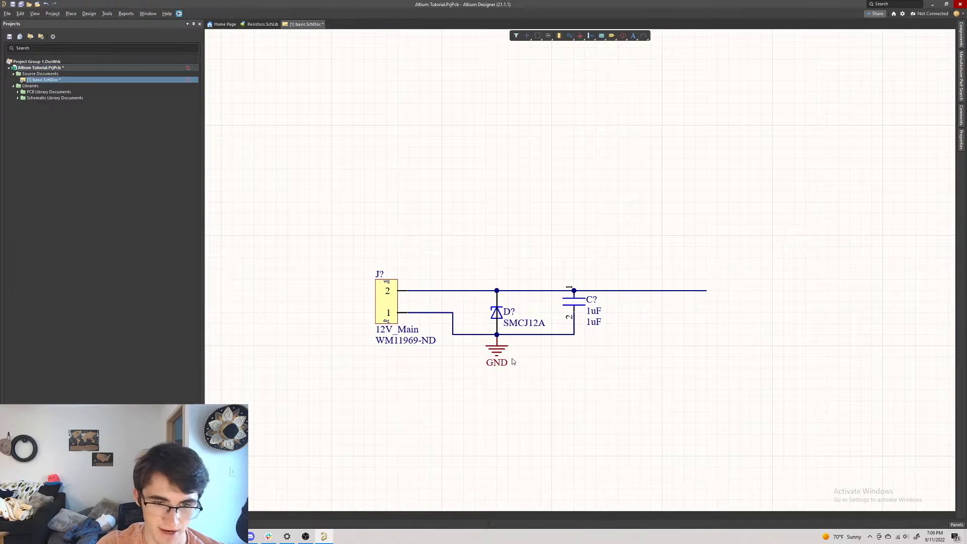
{"action": "right_click", "coordinate": [582, 39]}
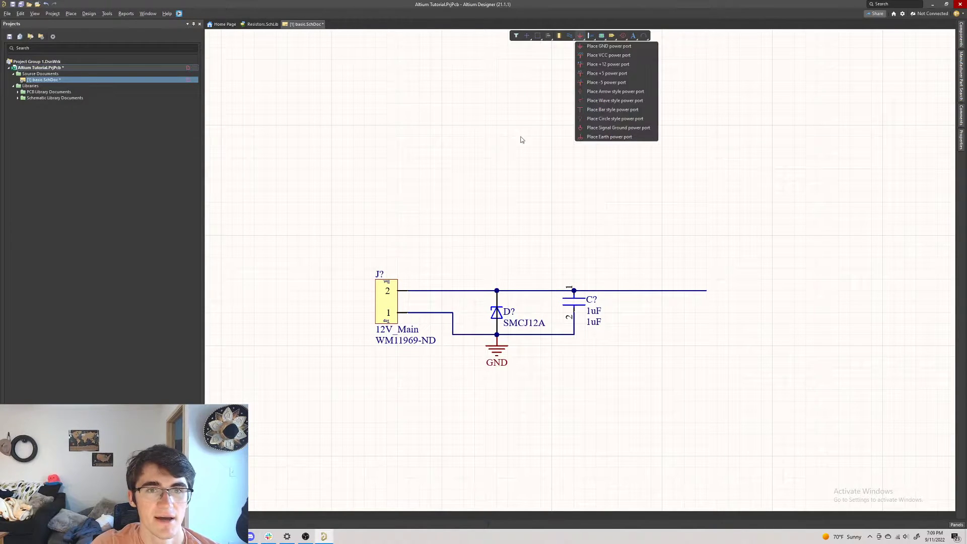
{"action": "left_click", "coordinate": [521, 137]}
{"action": "right_click", "coordinate": [584, 39]}
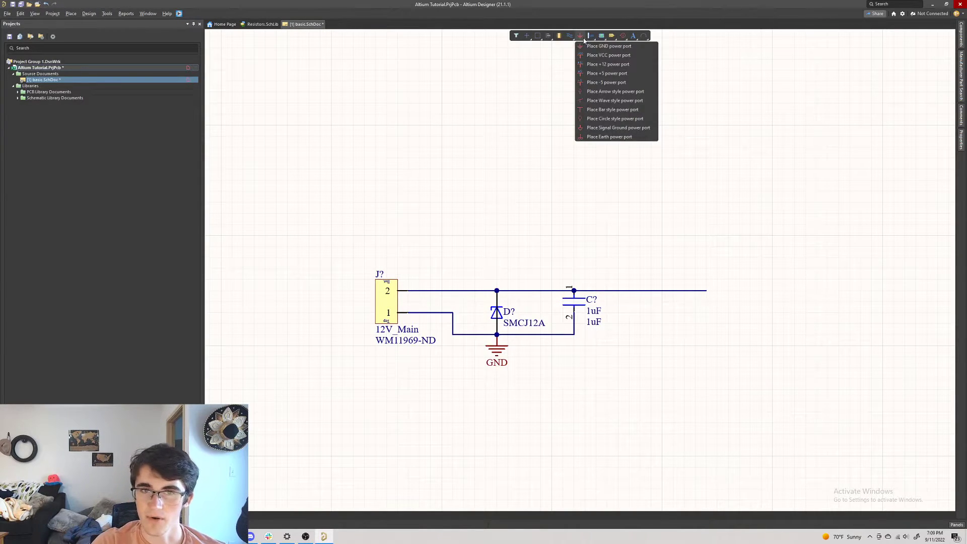
{"action": "left_click", "coordinate": [623, 56]}
{"action": "key", "text": "Escape"}
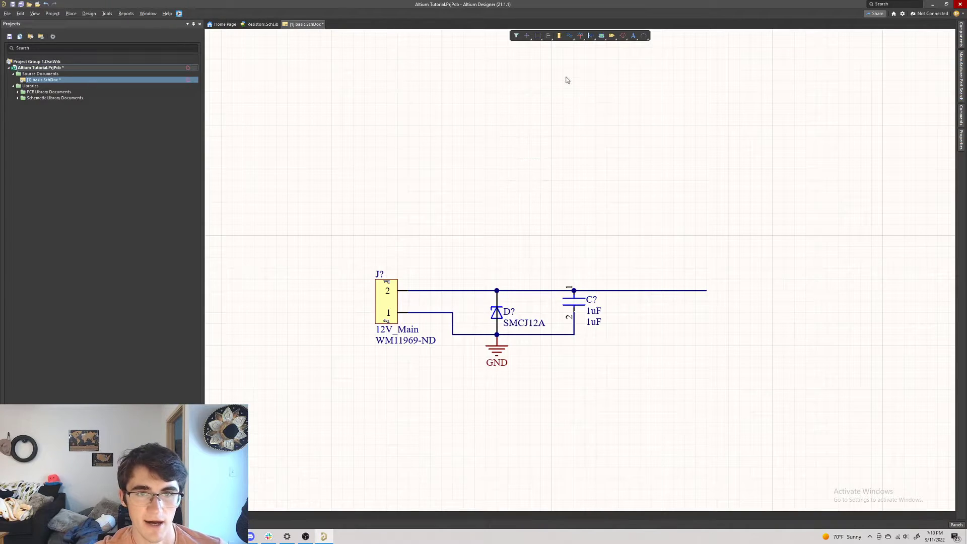
- Place a +12 power port on the upper wire at the diode's top junction
{"action": "left_click", "coordinate": [580, 36]}
{"action": "left_click", "coordinate": [623, 65]}
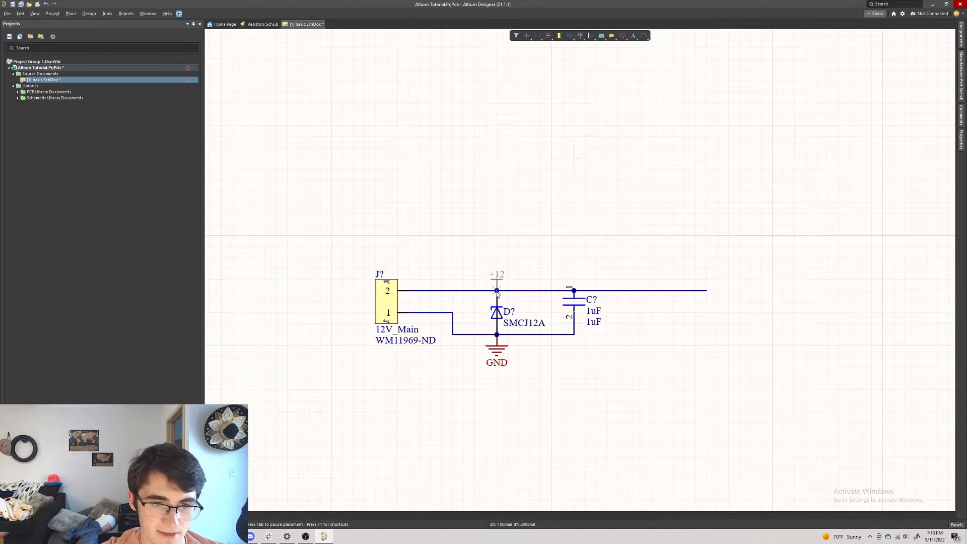
{"action": "left_click", "coordinate": [497, 290]}
{"action": "key", "text": "Escape"}
- View the SMCJ12A diode's properties and look over the harness and sheet symbol placement options
{"action": "double_click", "coordinate": [496, 317]}
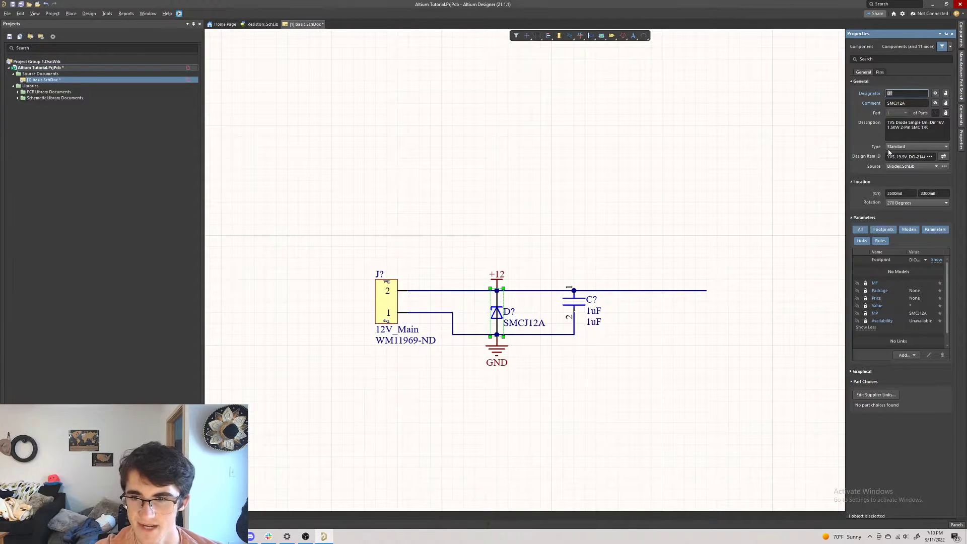
{"action": "left_click", "coordinate": [689, 149]}
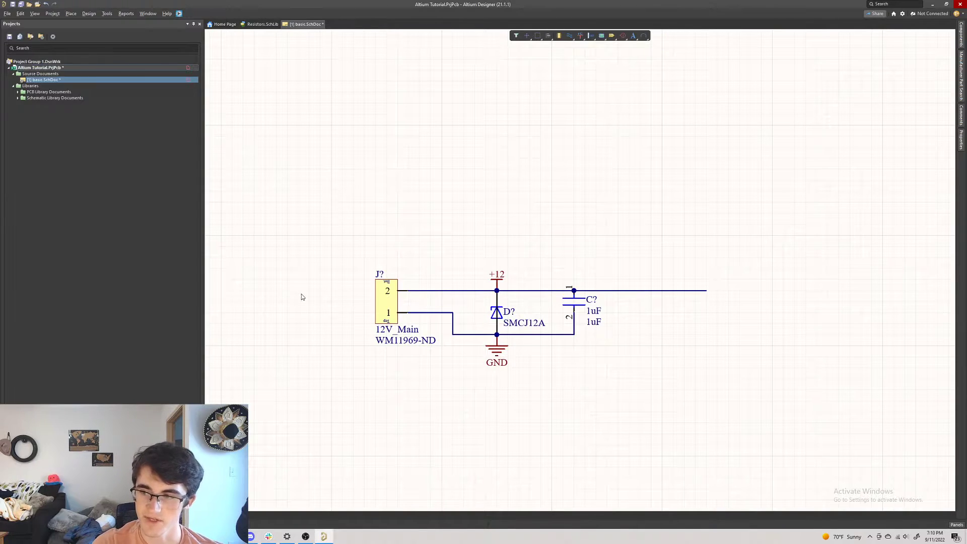
{"action": "left_click", "coordinate": [592, 38]}
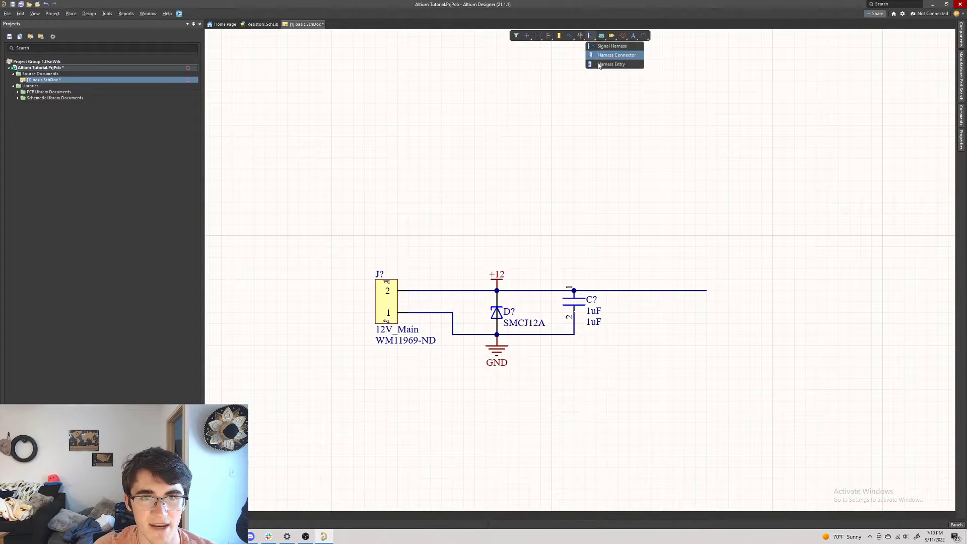
{"action": "left_click", "coordinate": [593, 38]}
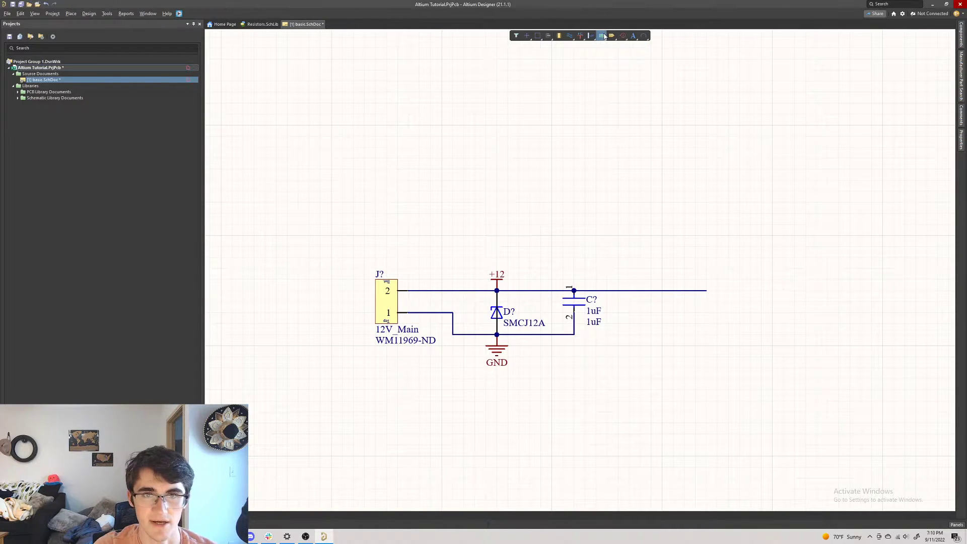
{"action": "left_click", "coordinate": [602, 37]}
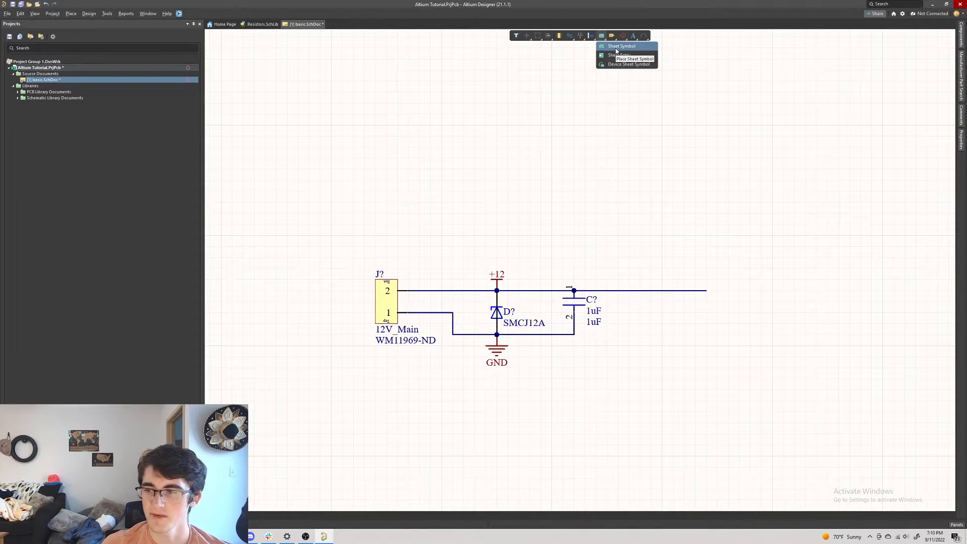
- Open the most recent Headnode project from the recent projects and dismiss the messages window
{"action": "left_click", "coordinate": [7, 14]}
{"action": "left_click", "coordinate": [27, 62]}
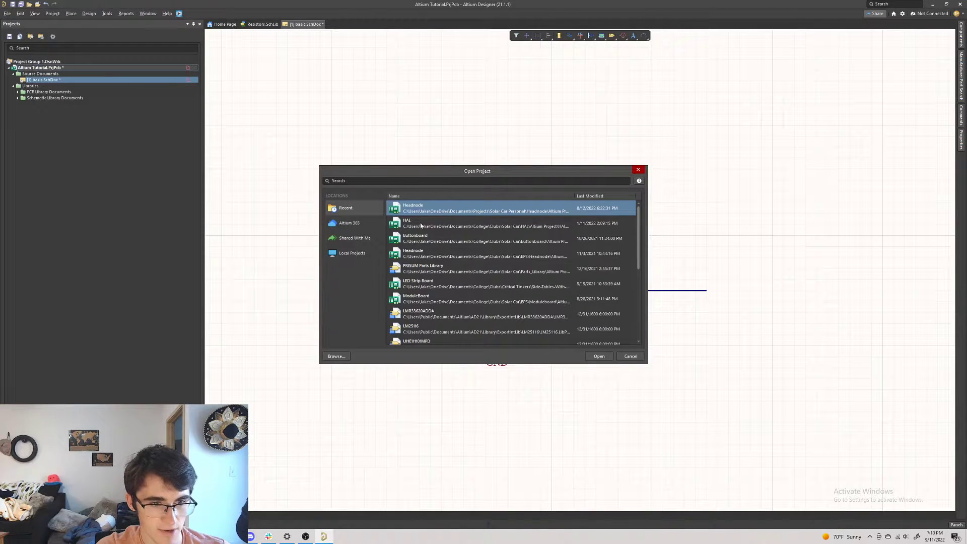
{"action": "left_click", "coordinate": [421, 225]}
{"action": "left_click", "coordinate": [424, 211]}
{"action": "left_click", "coordinate": [603, 357]}
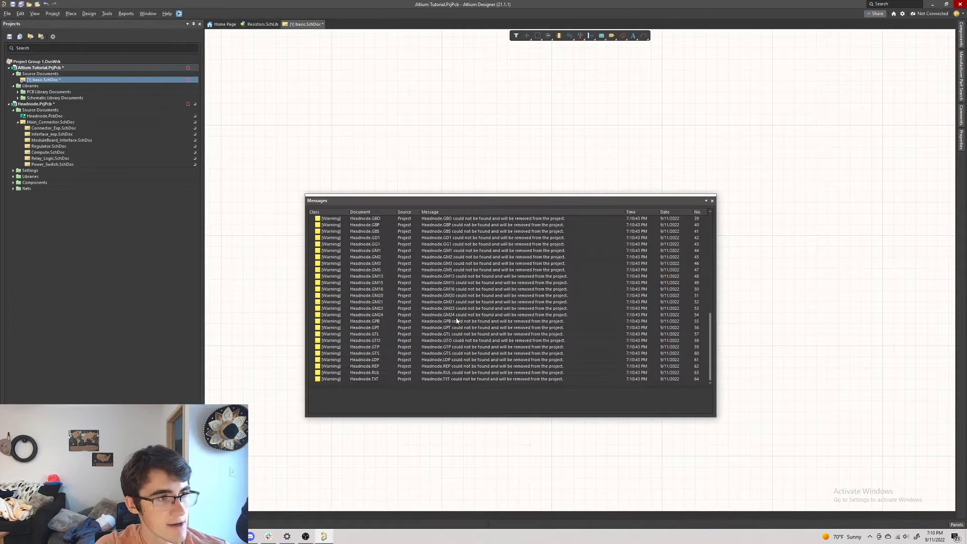
{"action": "left_click", "coordinate": [711, 201]}
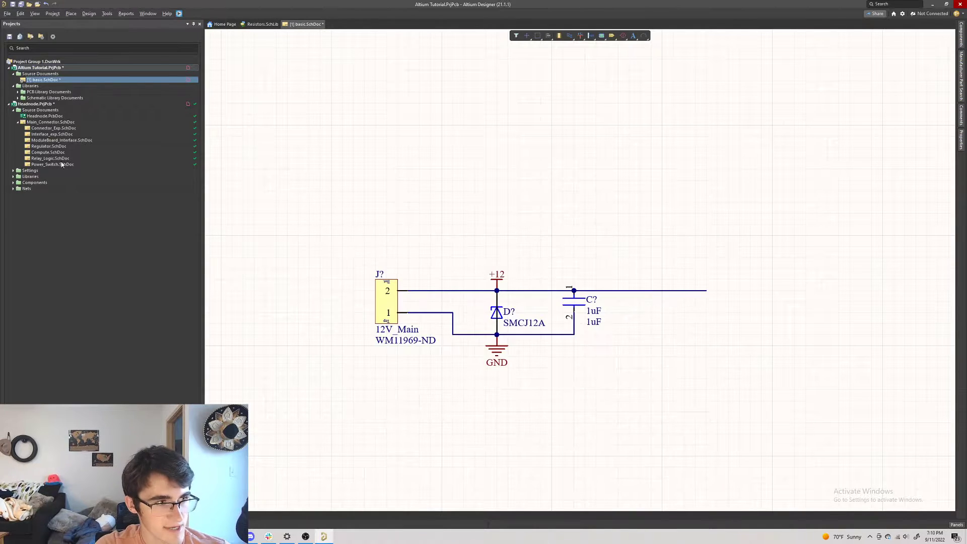
- Open Main_Connector.SchDoc and its child sheet Connector_Exp.SchDoc, and view the PB and PC Interface block
{"action": "double_click", "coordinate": [53, 123]}
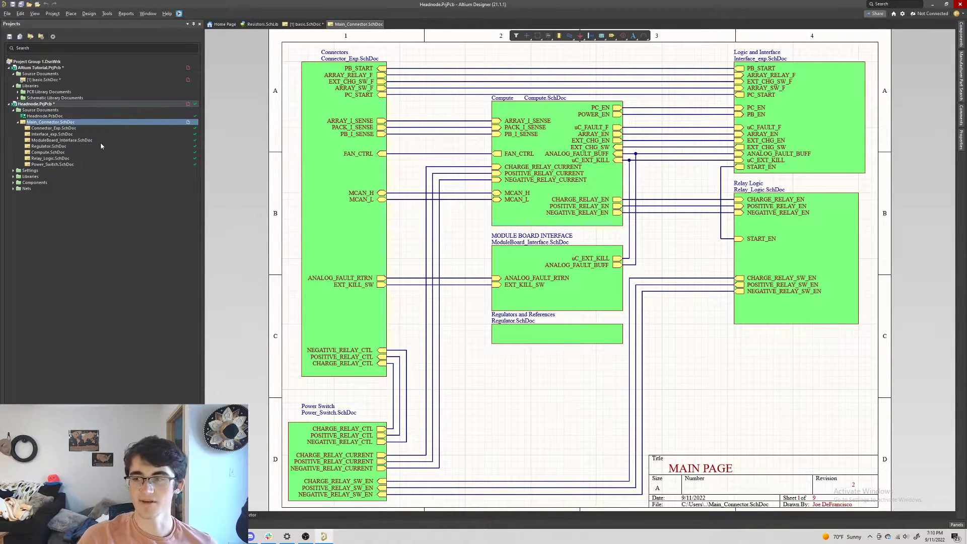
{"action": "double_click", "coordinate": [53, 129]}
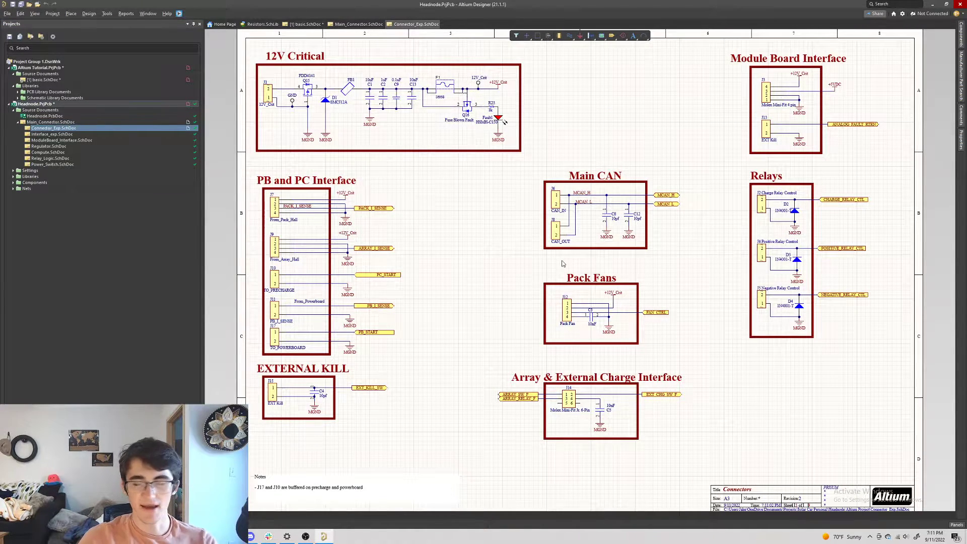
{"action": "scroll", "coordinate": [322, 222], "scroll_direction": "up", "scroll_amount": 4, "text": "ctrl"}
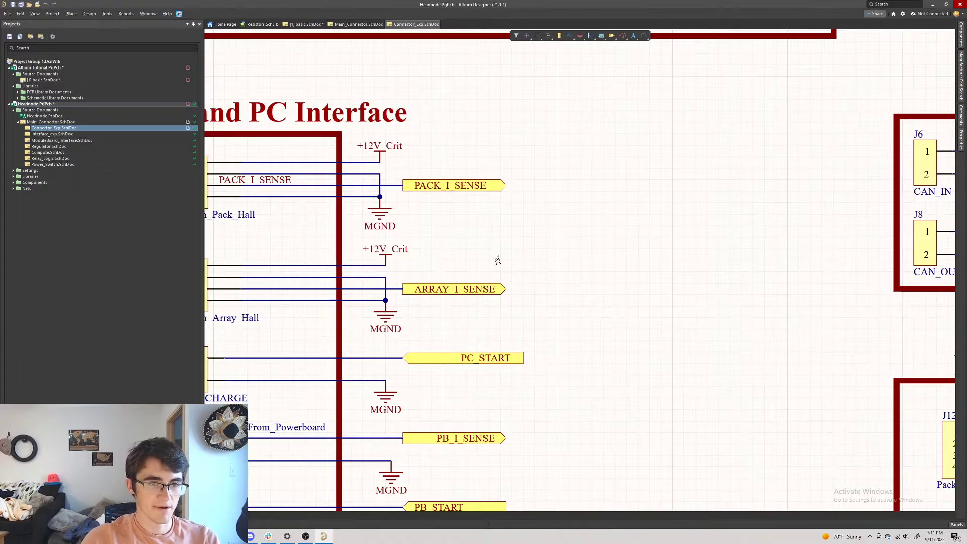
{"action": "right_click_drag", "start_coordinate": [475, 254], "coordinate": [669, 216]}
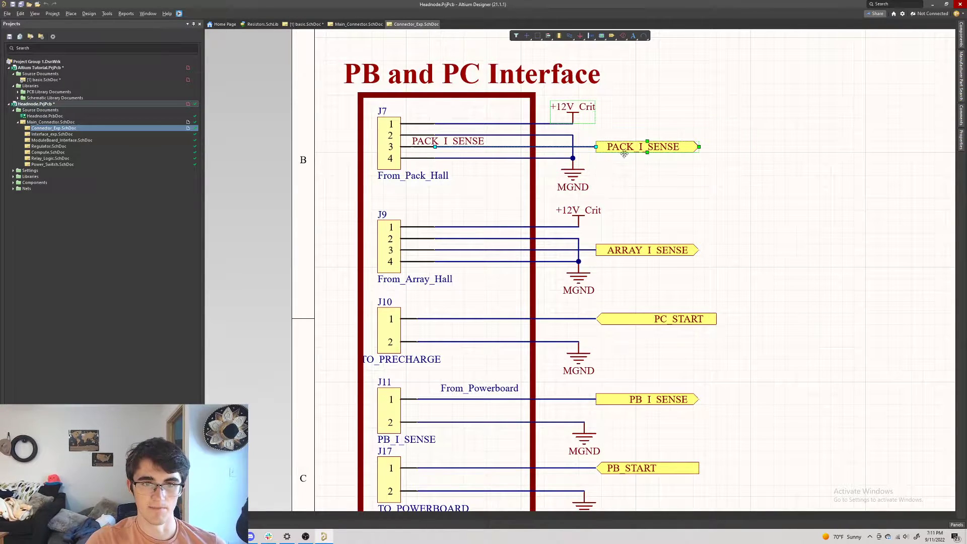
- Look over the port and sheet symbol placement options, inspect the PACK_I_SENSE port, and return to Main_Connector.SchDoc
{"action": "right_click", "coordinate": [612, 37]}
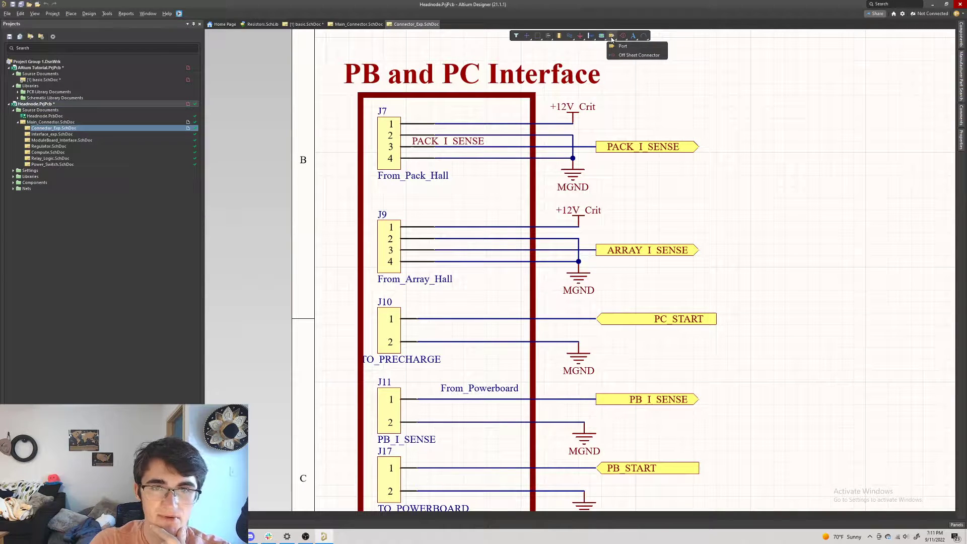
{"action": "right_click", "coordinate": [602, 36]}
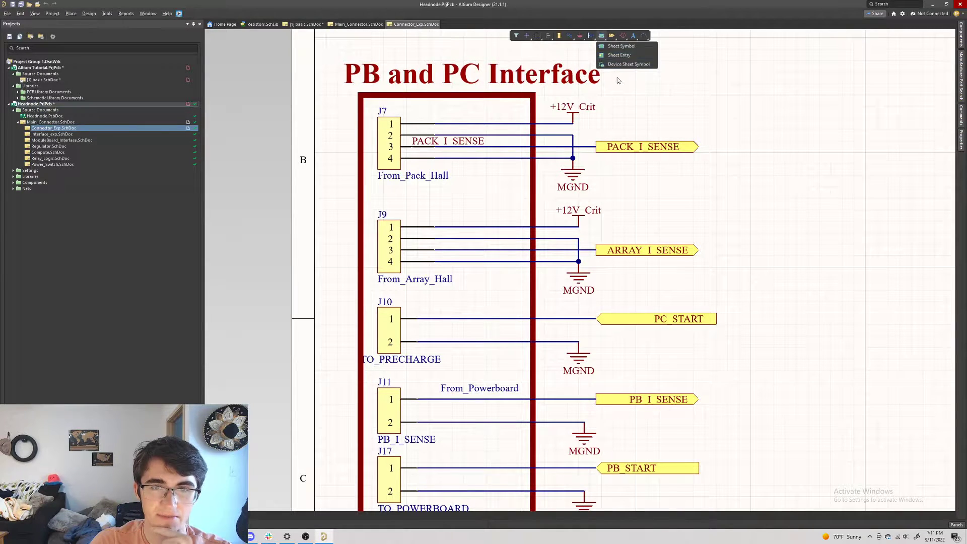
{"action": "left_click", "coordinate": [632, 145]}
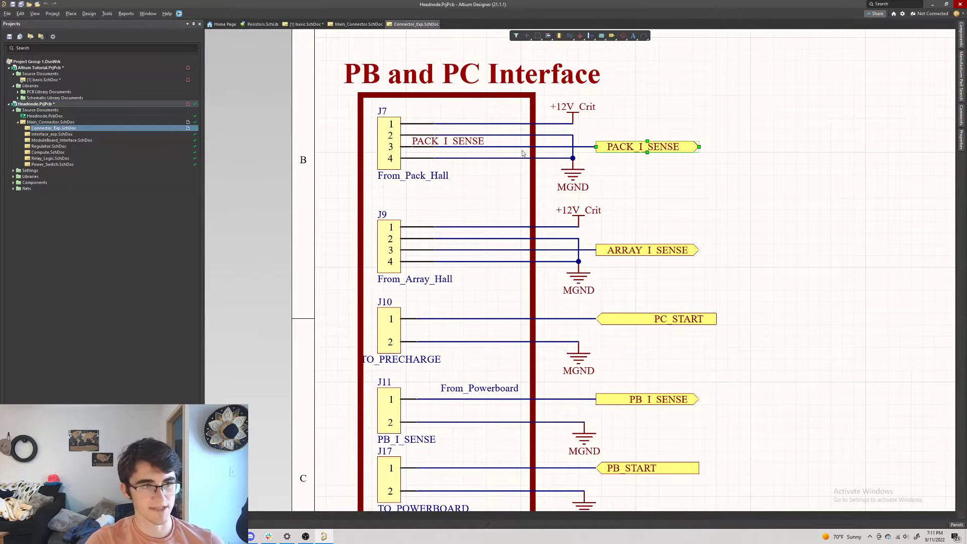
{"action": "left_click", "coordinate": [663, 139]}
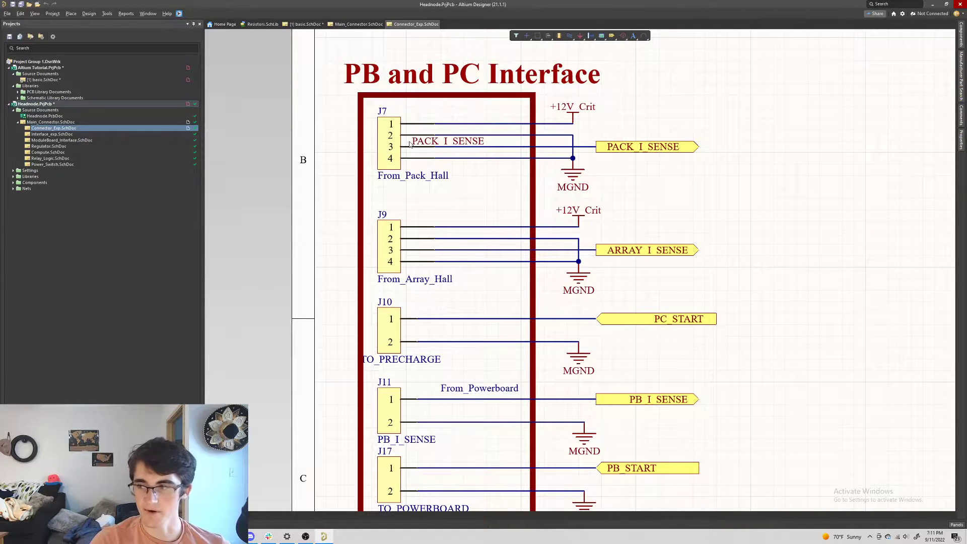
{"action": "left_click", "coordinate": [53, 122]}
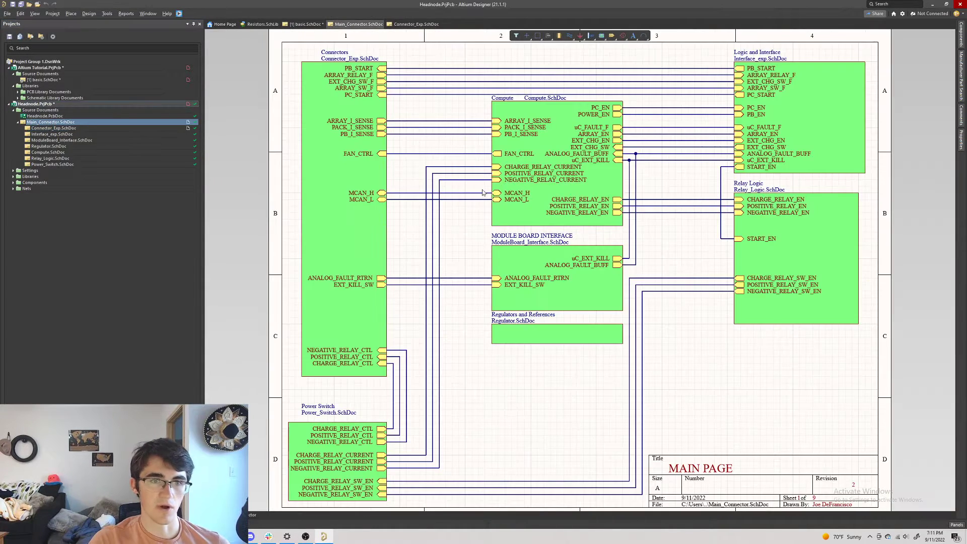
{"action": "right_click", "coordinate": [608, 35]}
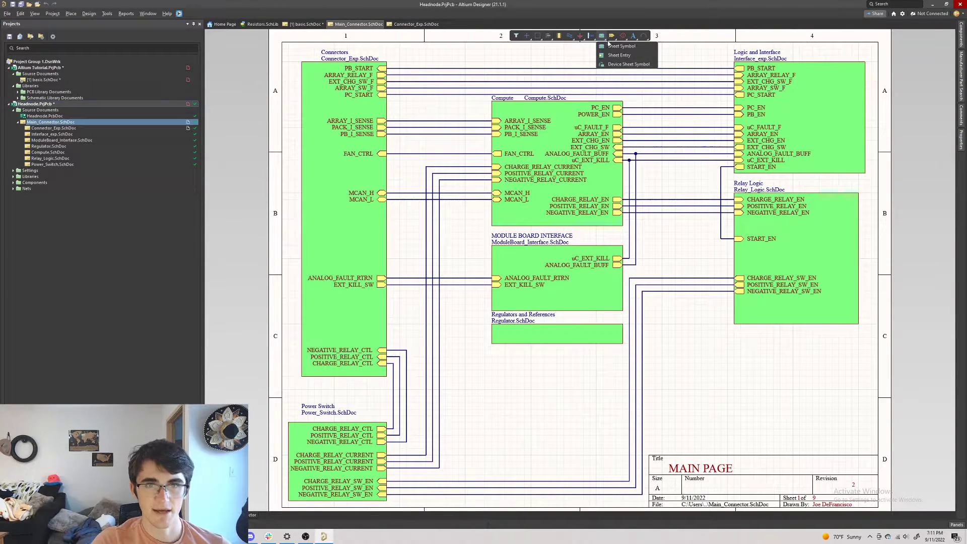
{"action": "left_click", "coordinate": [612, 46]}
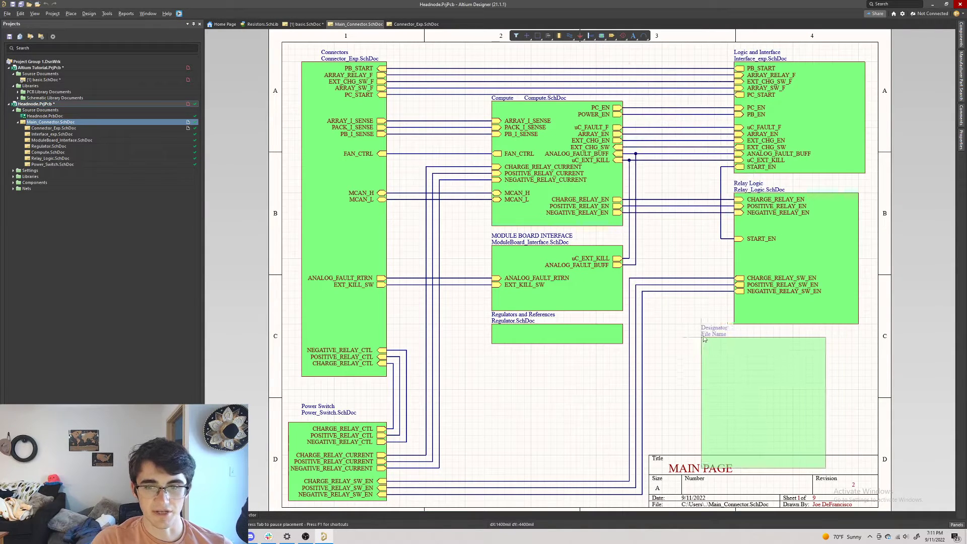
{"action": "right_click", "coordinate": [650, 307]}
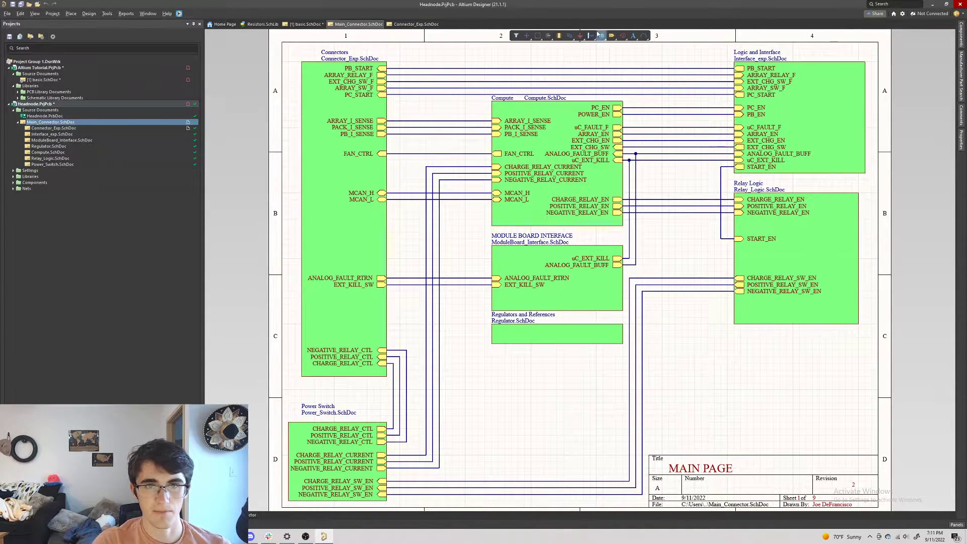
- Place a rectangular sheet symbol in the empty area between the Relay Logic symbol and the title block
{"action": "right_click", "coordinate": [599, 34]}
{"action": "left_click", "coordinate": [614, 45]}
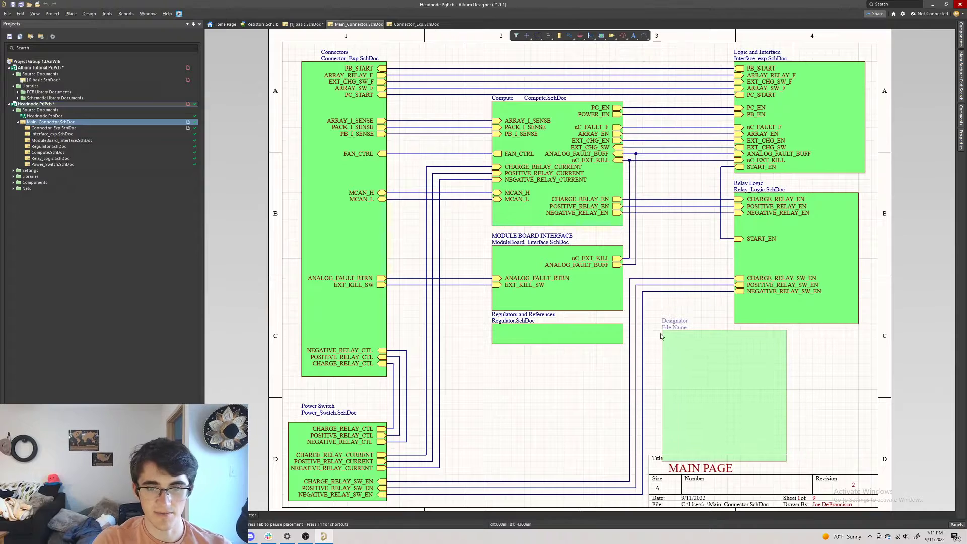
{"action": "left_click", "coordinate": [662, 333]}
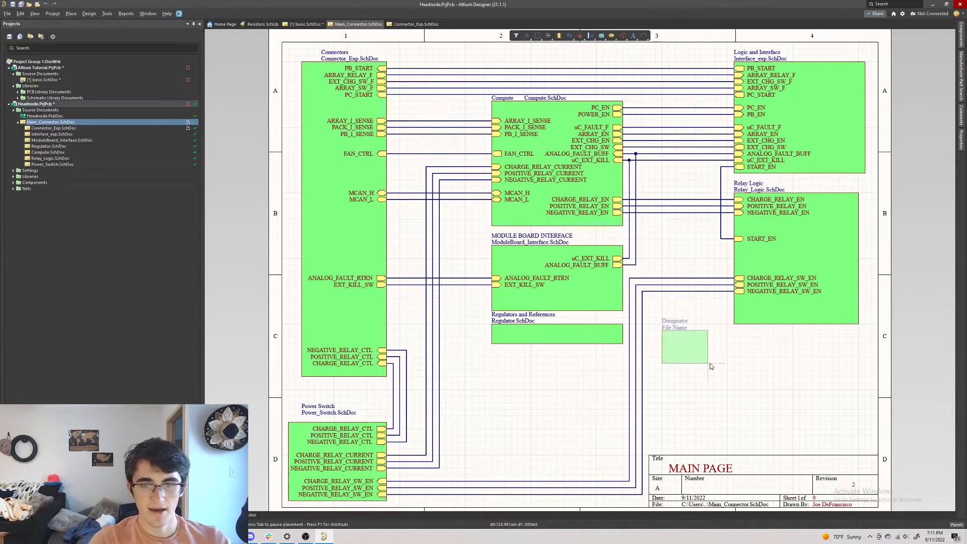
{"action": "left_click", "coordinate": [829, 428]}
{"action": "right_click", "coordinate": [549, 294]}
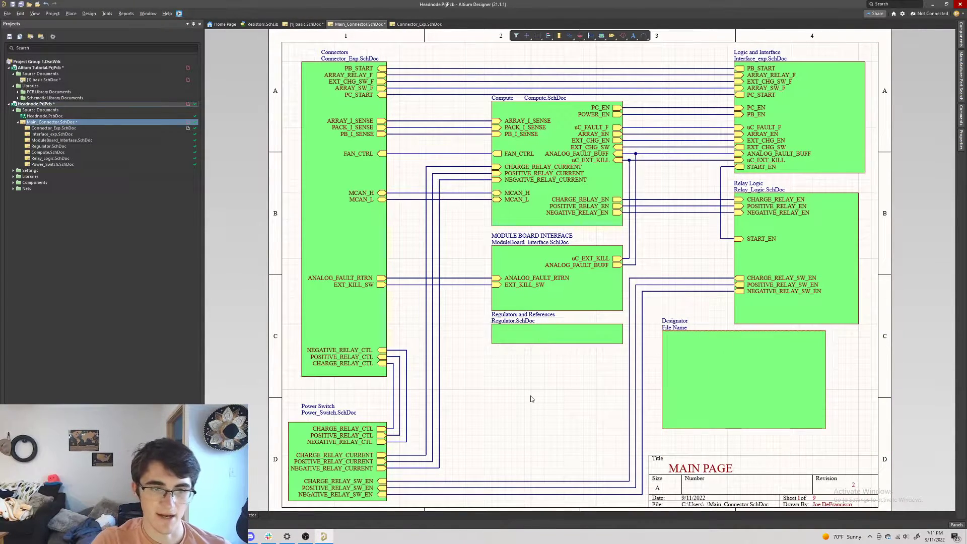
- Compare the Connectors sheet symbol with the new symbol's designator and file name labels
{"action": "left_click", "coordinate": [362, 296]}
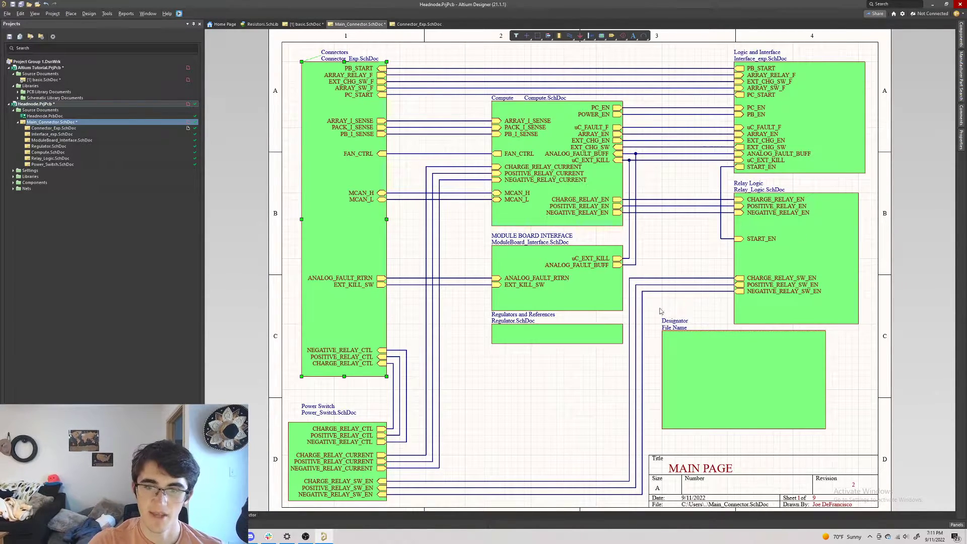
{"action": "left_click", "coordinate": [670, 324]}
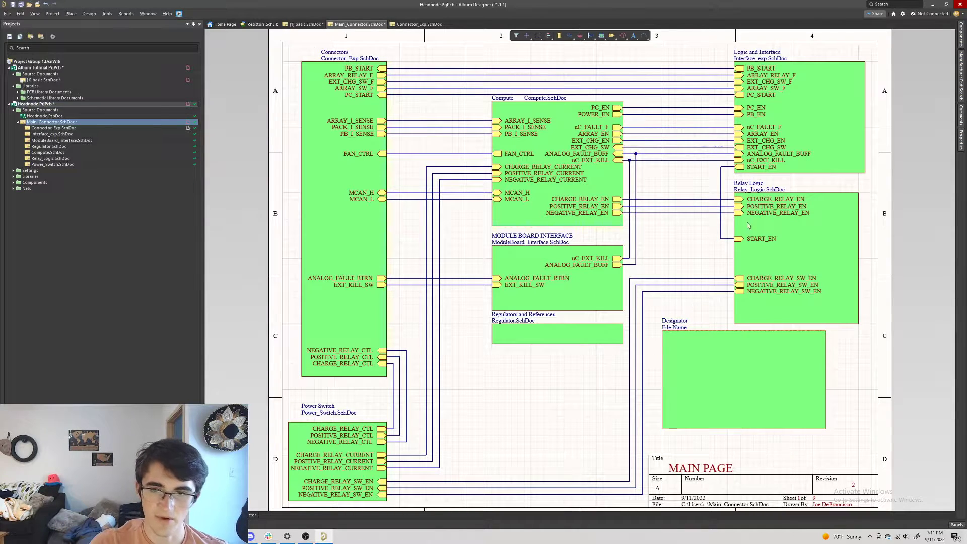
{"action": "left_click", "coordinate": [674, 330]}
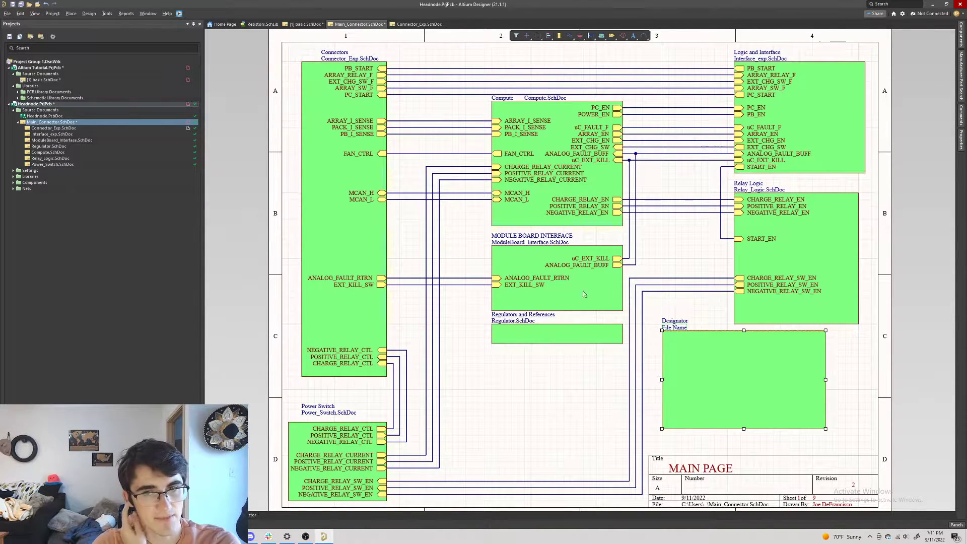
{"action": "left_click", "coordinate": [365, 104]}
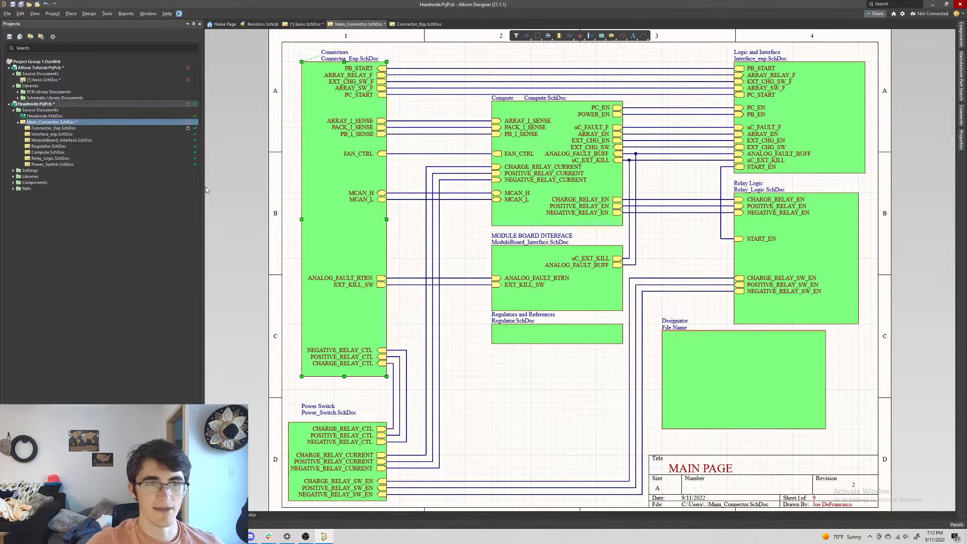
- Examine the sheet entries and wires linking the Connectors, Compute, and Logic and Interface sheet symbols
{"action": "scroll", "coordinate": [386, 68], "scroll_direction": "up", "scroll_amount": 4, "text": "ctrl"}
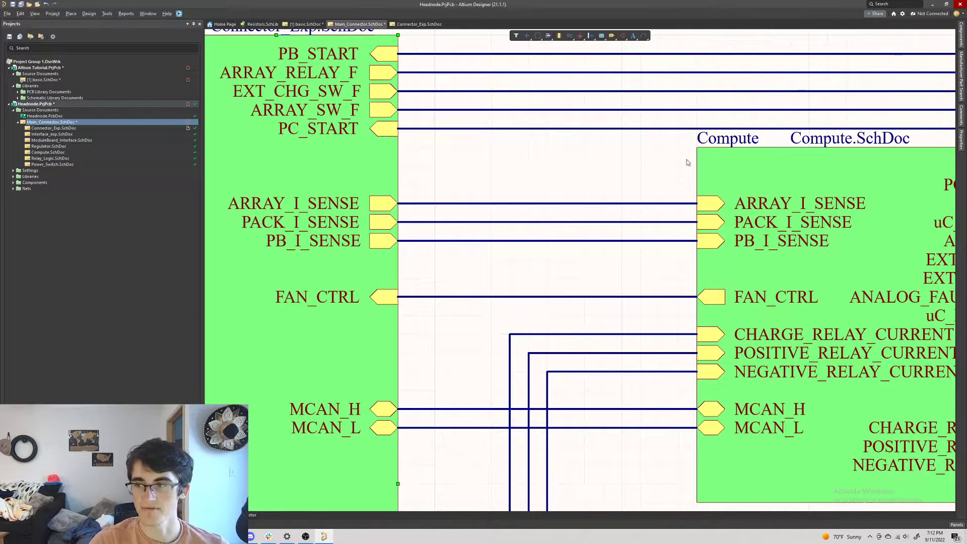
{"action": "scroll", "coordinate": [623, 186], "scroll_direction": "up", "scroll_amount": 2}
{"action": "scroll", "coordinate": [623, 185], "scroll_direction": "down", "scroll_amount": 3, "text": "ctrl"}
{"action": "scroll", "coordinate": [630, 151], "scroll_direction": "up", "scroll_amount": 1, "text": "ctrl"}
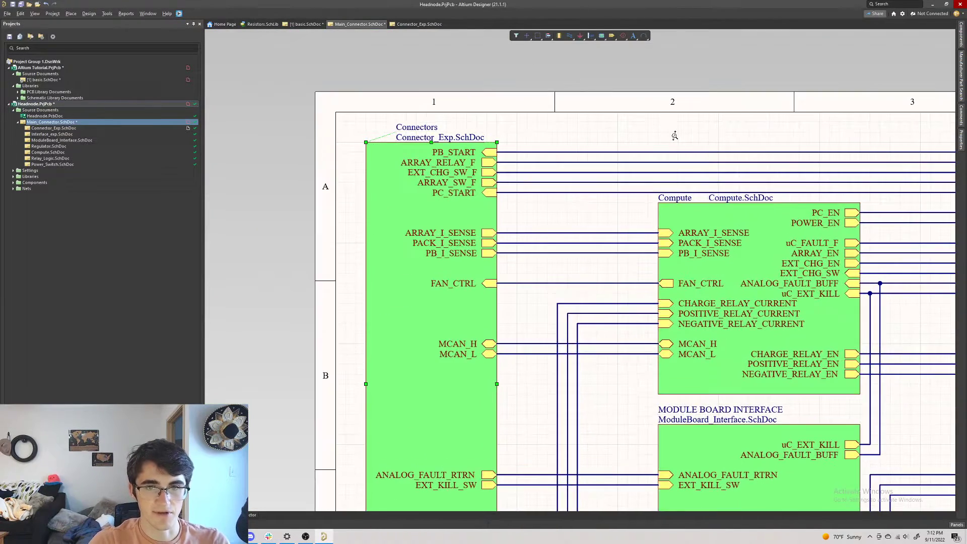
{"action": "scroll", "coordinate": [629, 151], "scroll_direction": "down", "scroll_amount": 1, "text": "ctrl"}
{"action": "scroll", "coordinate": [637, 125], "scroll_direction": "up", "scroll_amount": 1, "text": "ctrl"}
{"action": "right_click_drag", "start_coordinate": [637, 125], "coordinate": [544, 122]}
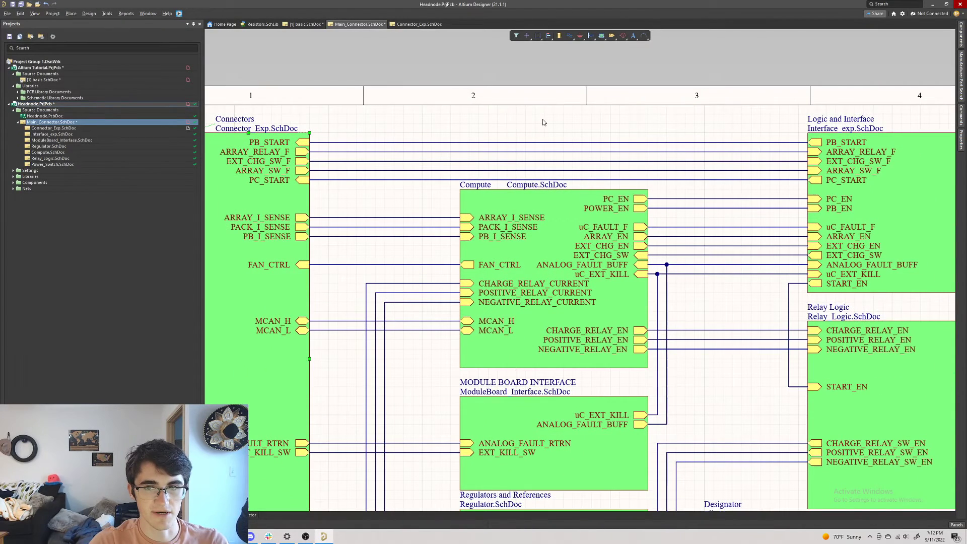
{"action": "left_click", "coordinate": [306, 144]}
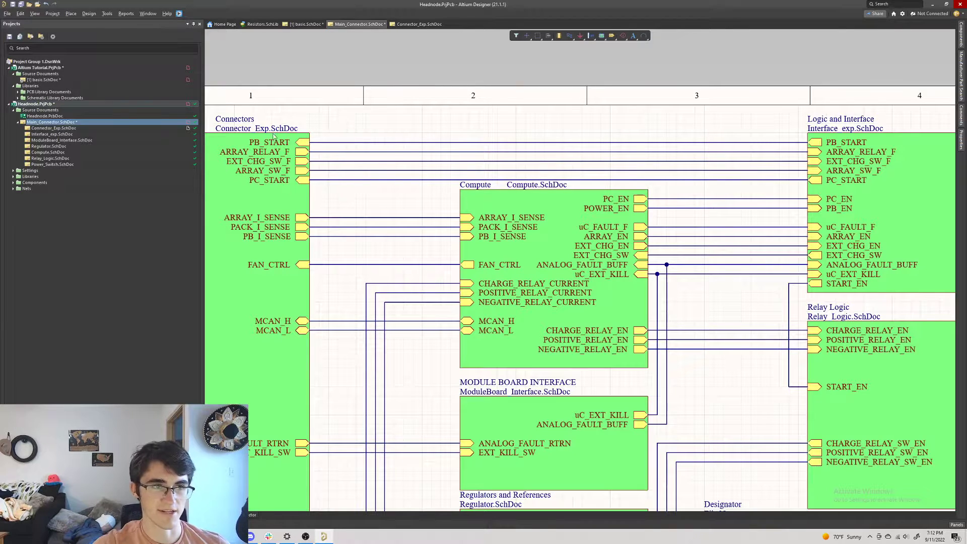
- Check the ports in Connector_Exp.SchDoc against the sheet entries, and return to the full Main_Connector.SchDoc page
{"action": "left_click", "coordinate": [53, 129]}
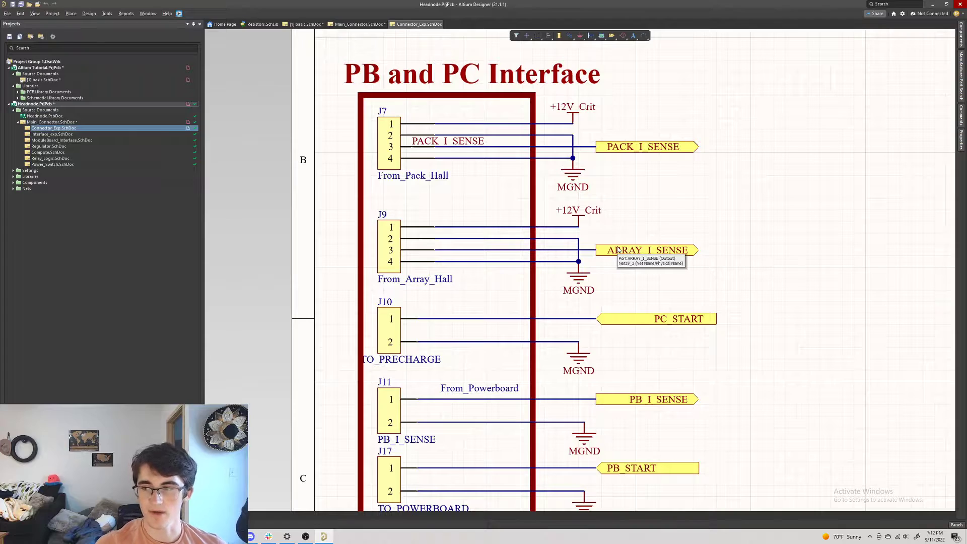
{"action": "left_click", "coordinate": [49, 122]}
{"action": "scroll", "coordinate": [481, 186], "scroll_direction": "down", "scroll_amount": 1}
{"action": "scroll", "coordinate": [564, 381], "scroll_direction": "down", "scroll_amount": 3, "text": "ctrl"}
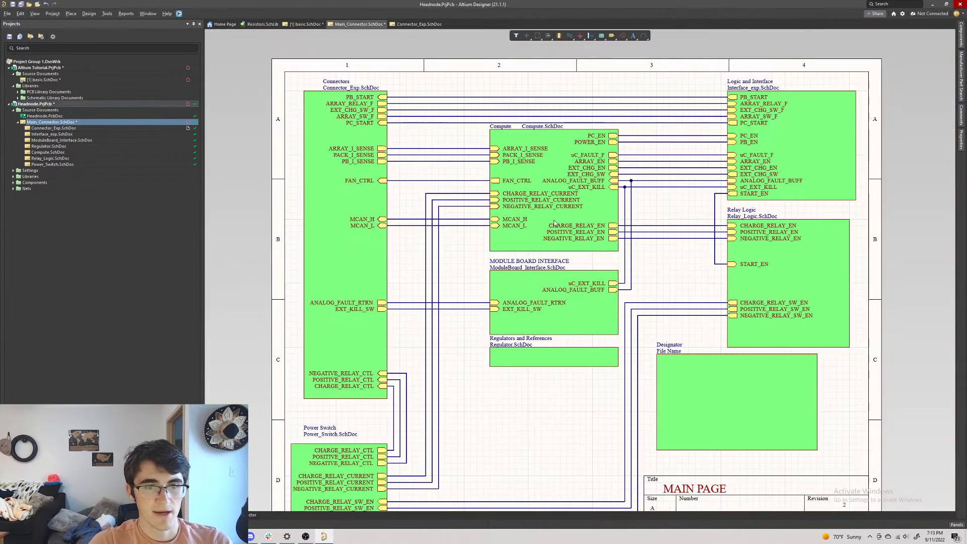
{"action": "scroll", "coordinate": [564, 381], "scroll_direction": "up", "scroll_amount": 1, "text": "ctrl"}
{"action": "scroll", "coordinate": [567, 328], "scroll_direction": "down", "scroll_amount": 1}
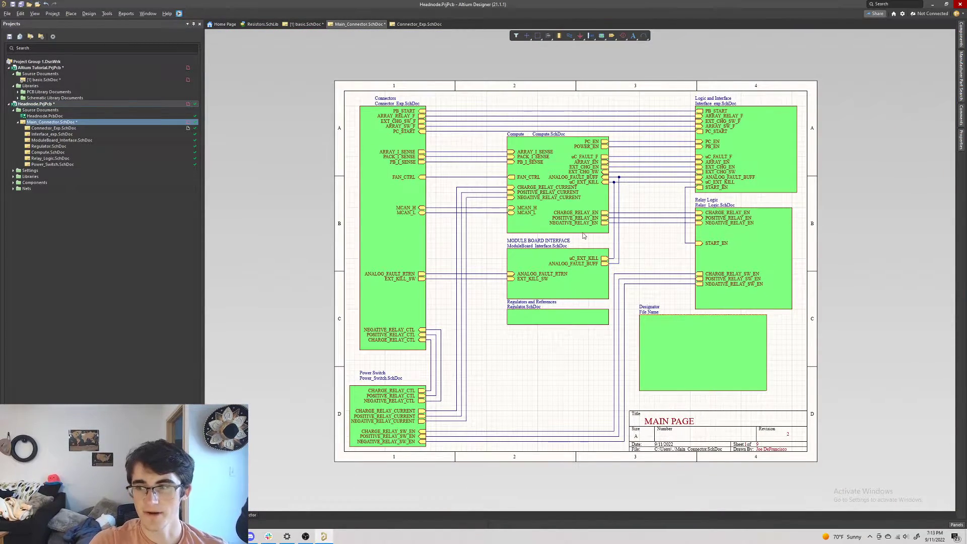
{"action": "left_click", "coordinate": [676, 353]}
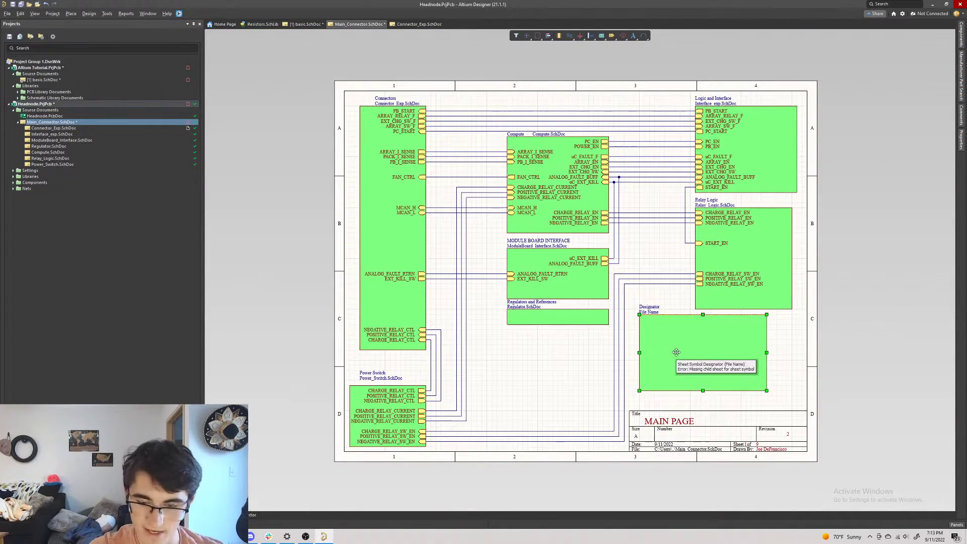
{"action": "right_click", "coordinate": [603, 35]}
{"action": "left_click", "coordinate": [610, 46]}
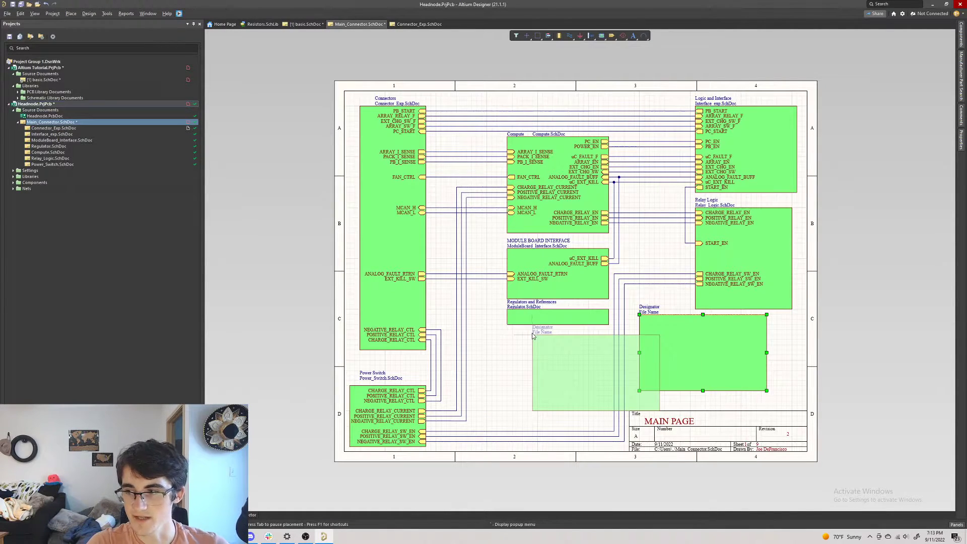
{"action": "key", "text": "Escape"}
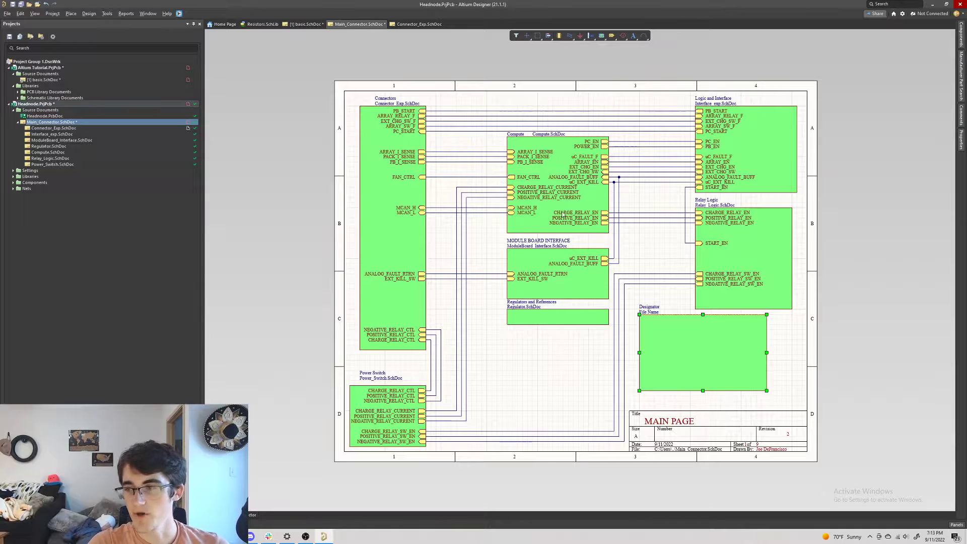
{"action": "left_click", "coordinate": [604, 39]}
{"action": "key", "text": "Escape"}
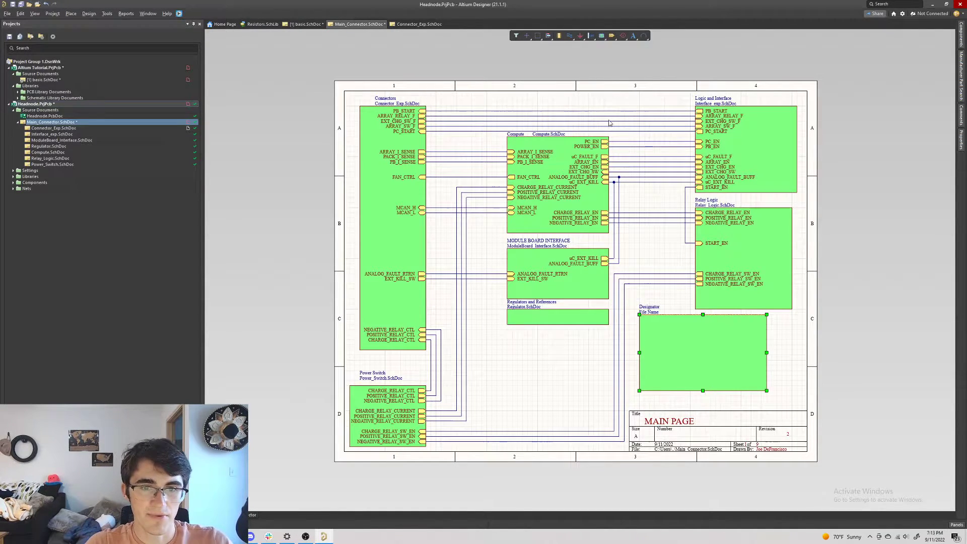
- Place a sheet entry on the Connectors sheet symbol's wired edge, between PC_START and ARRAY_I_SENSE
{"action": "right_click", "coordinate": [602, 40]}
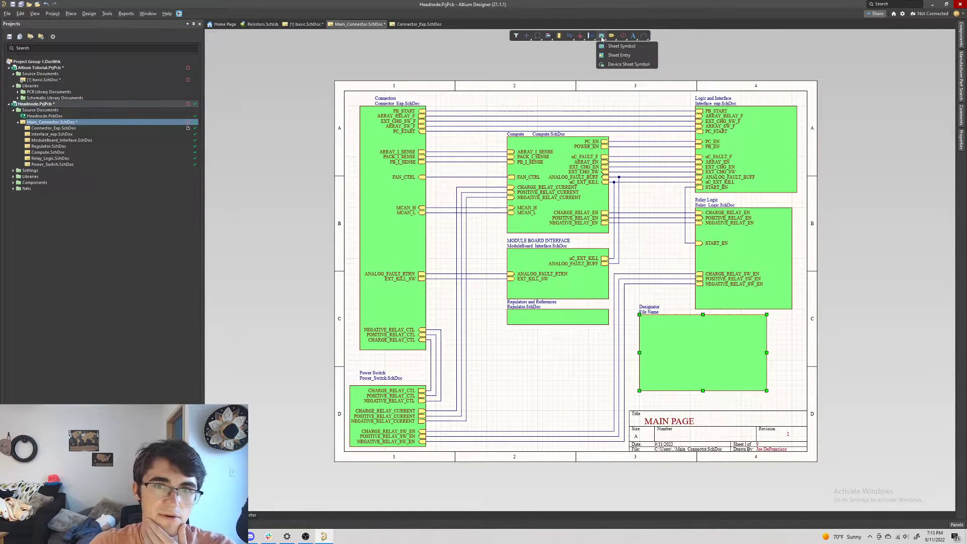
{"action": "left_click", "coordinate": [614, 59]}
{"action": "scroll", "coordinate": [420, 143], "scroll_direction": "up", "scroll_amount": 2, "text": "ctrl"}
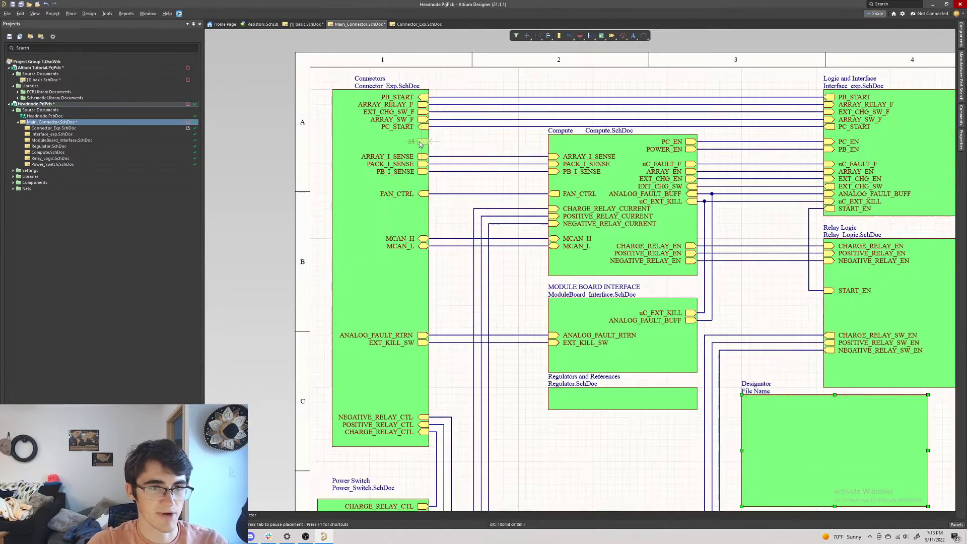
{"action": "scroll", "coordinate": [420, 143], "scroll_direction": "up", "scroll_amount": 3, "text": "ctrl"}
{"action": "left_click", "coordinate": [420, 144]}
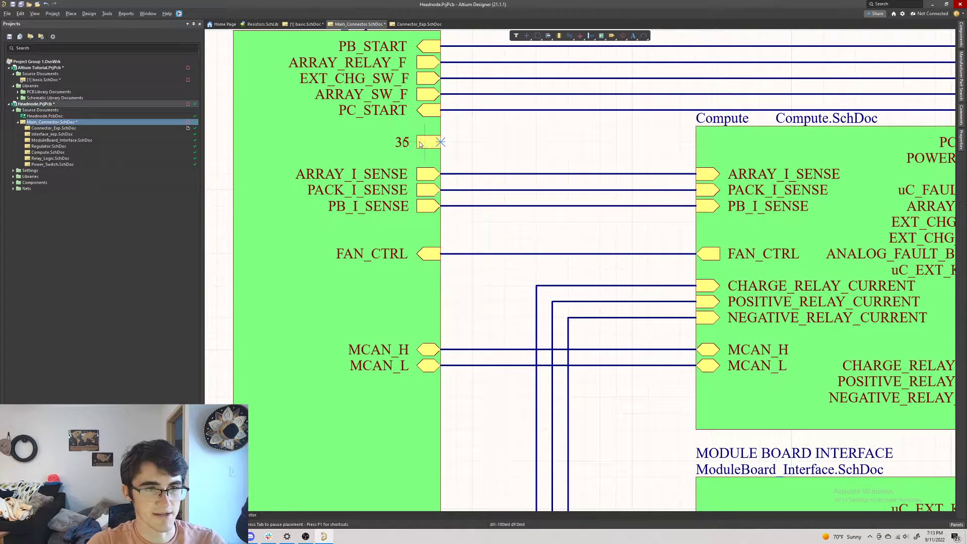
{"action": "key", "text": "Escape"}
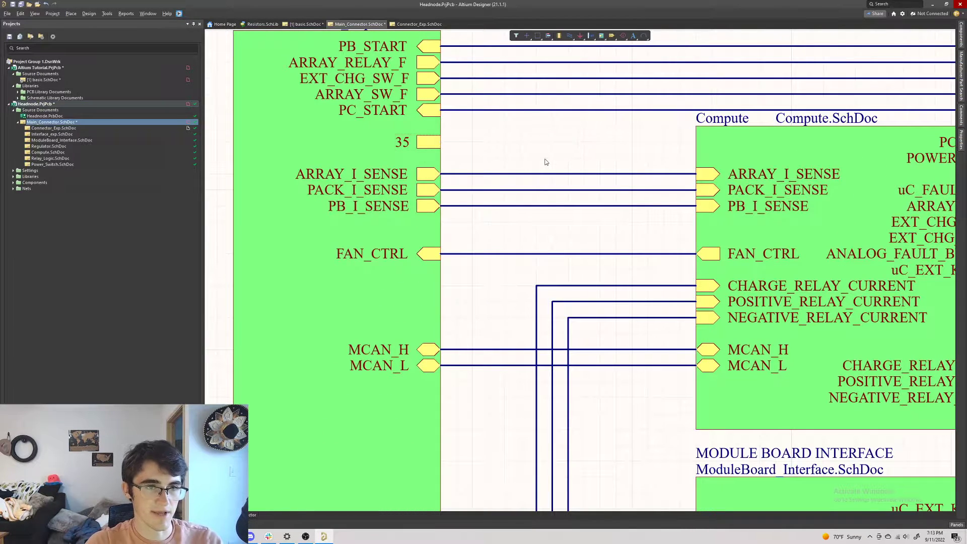
- Examine the name, I/O type and harness type settings of the new sheet entry on the Connectors sheet symbol
{"action": "double_click", "coordinate": [422, 142]}
{"action": "left_click", "coordinate": [796, 95]}
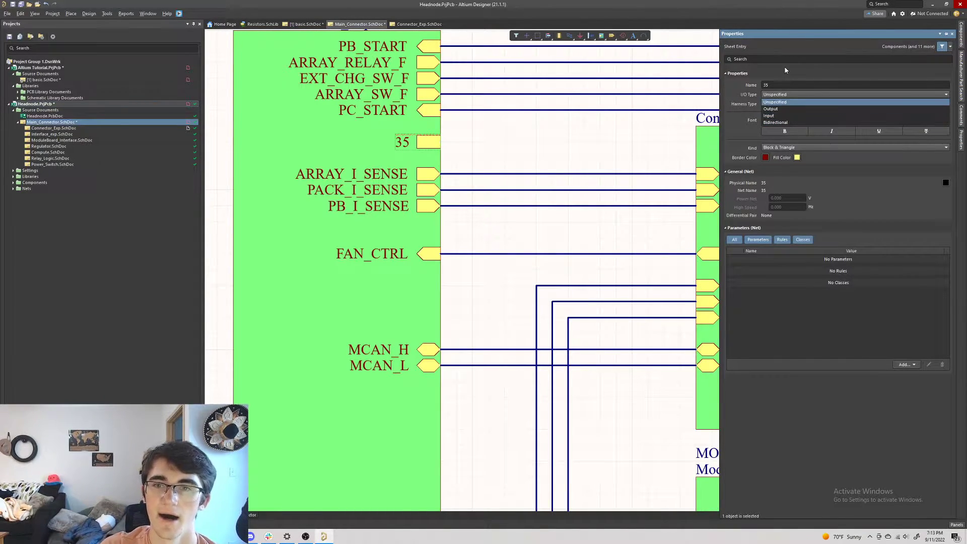
{"action": "left_click", "coordinate": [781, 79]}
{"action": "left_click", "coordinate": [779, 105]}
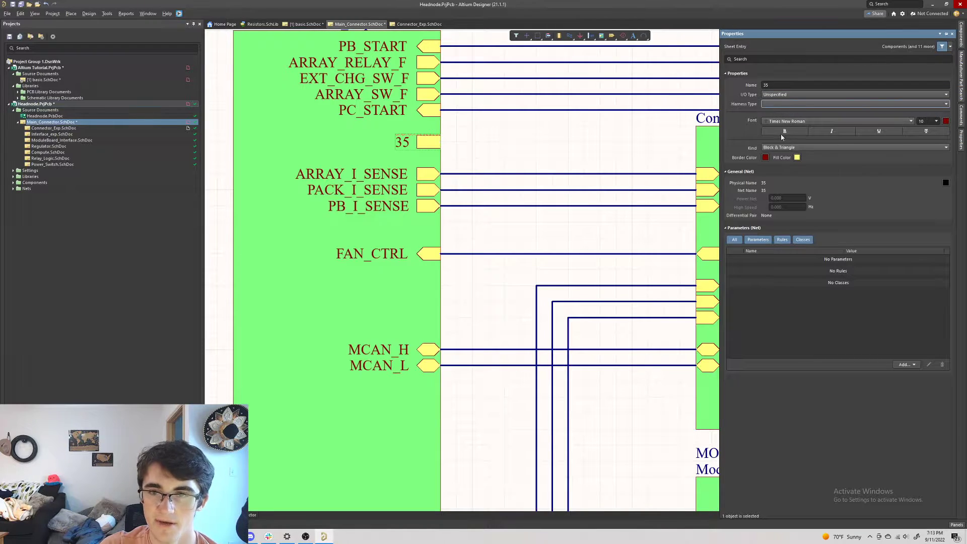
{"action": "left_click", "coordinate": [780, 85]}
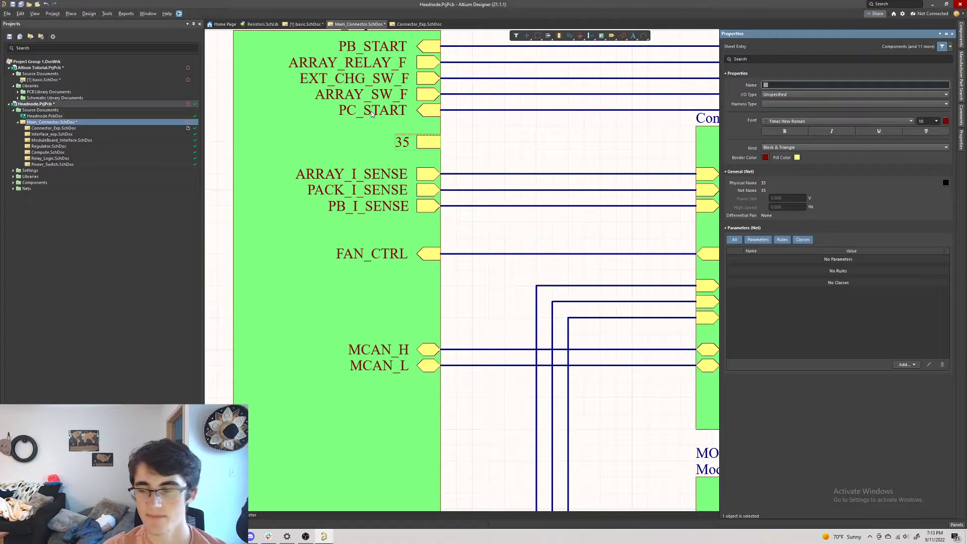
{"action": "left_click", "coordinate": [518, 152]}
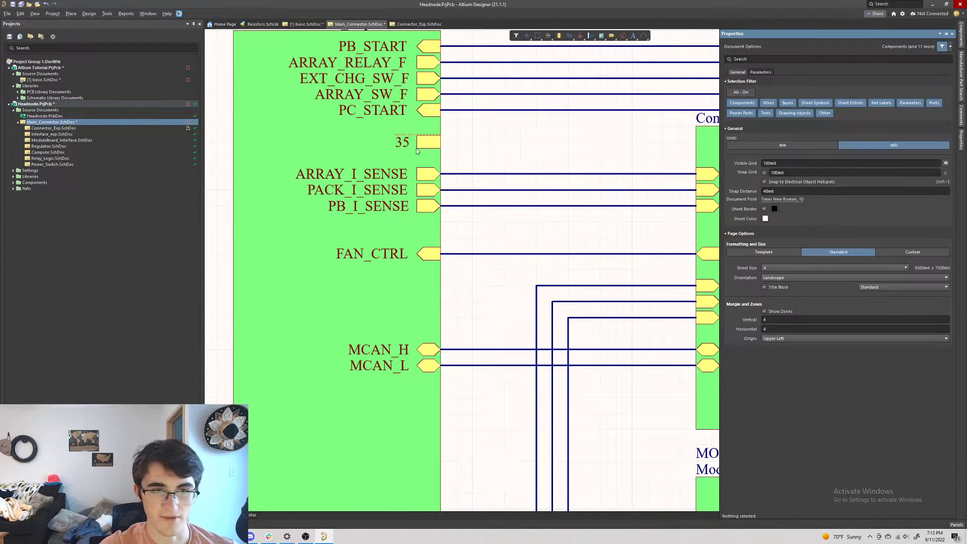
- Delete the new sheet entry between PC_START and ARRAY_I_SENSE from the Connectors sheet symbol
{"action": "double_click", "coordinate": [421, 140]}
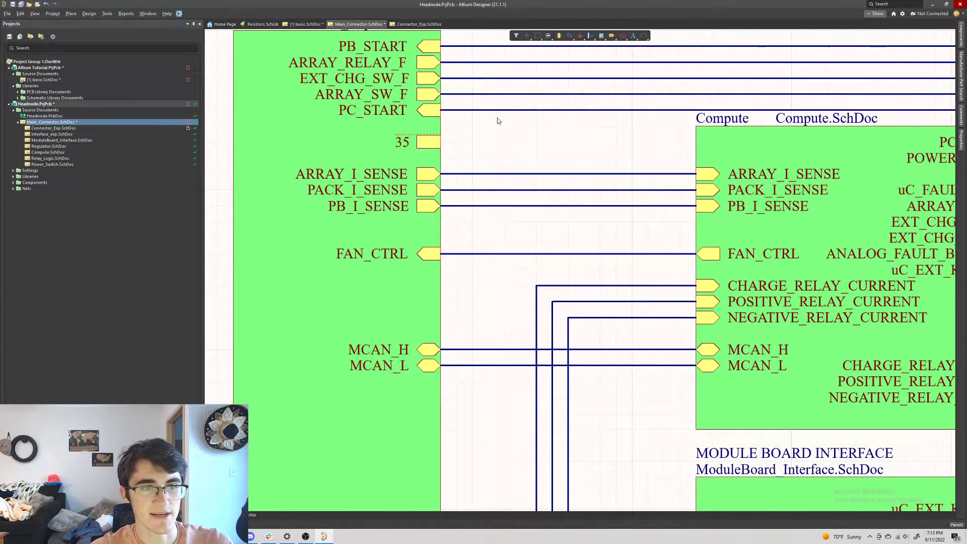
{"action": "scroll", "coordinate": [394, 143], "scroll_direction": "up", "scroll_amount": 1, "text": "ctrl"}
{"action": "scroll", "coordinate": [409, 132], "scroll_direction": "up", "scroll_amount": 2, "text": "ctrl"}
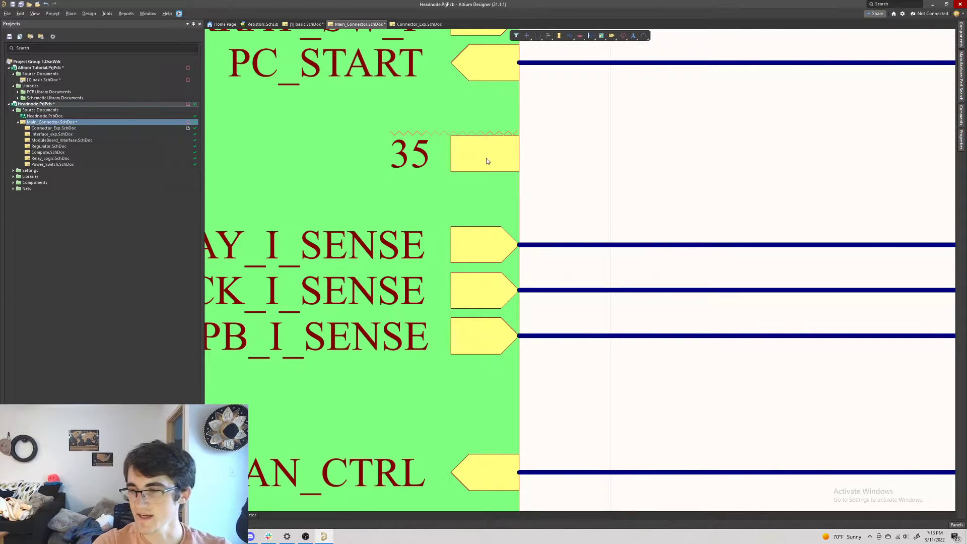
{"action": "mouse_move", "coordinate": [487, 161]}
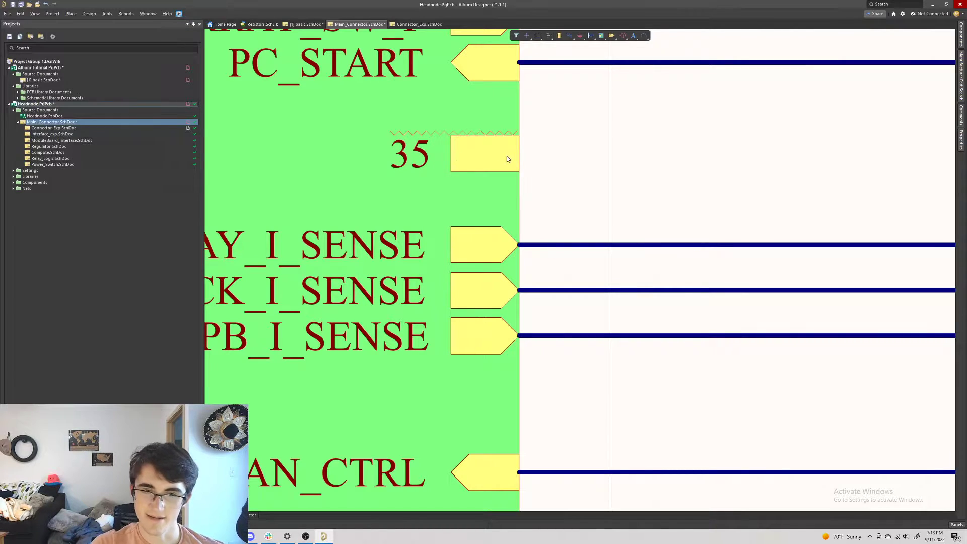
{"action": "left_click", "coordinate": [507, 156]}
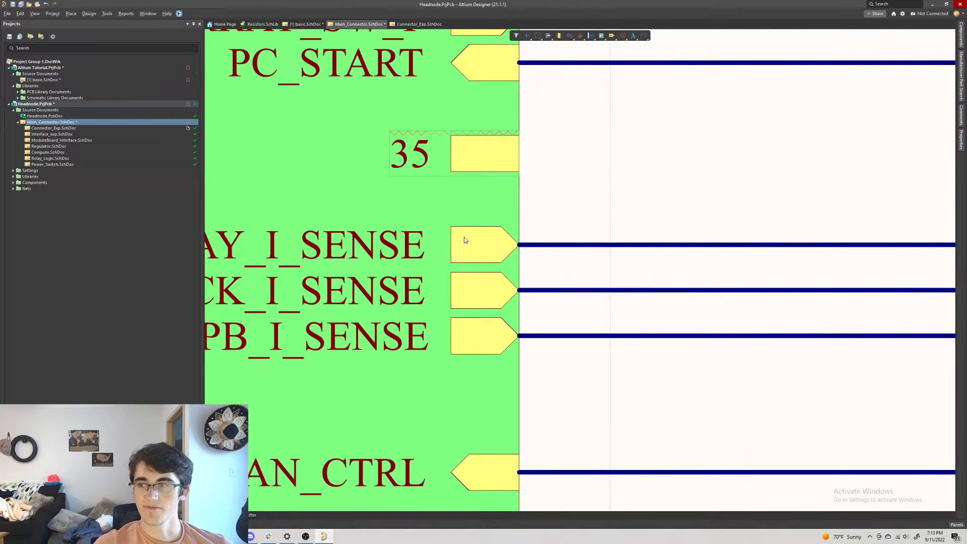
{"action": "mouse_move", "coordinate": [464, 239]}
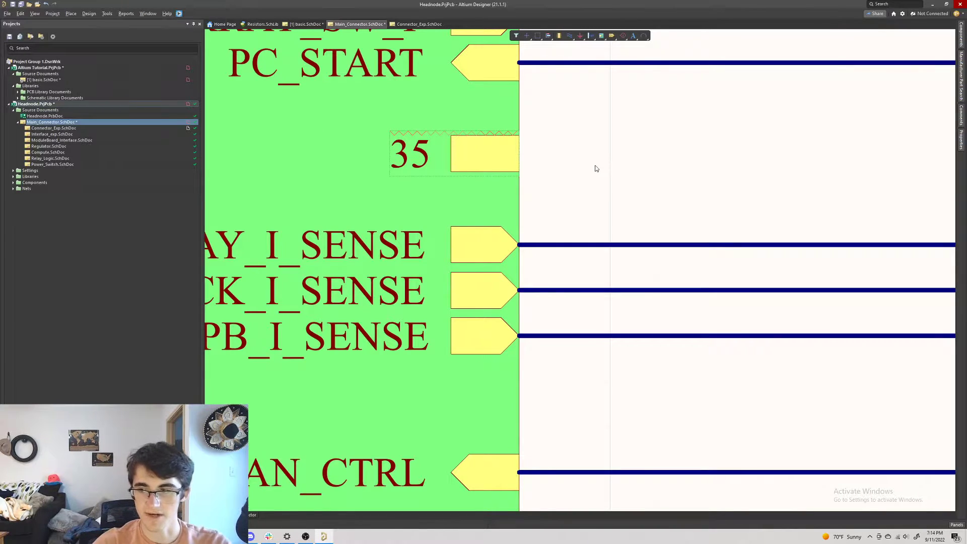
{"action": "scroll", "coordinate": [639, 175], "scroll_direction": "down", "scroll_amount": 4, "text": "ctrl"}
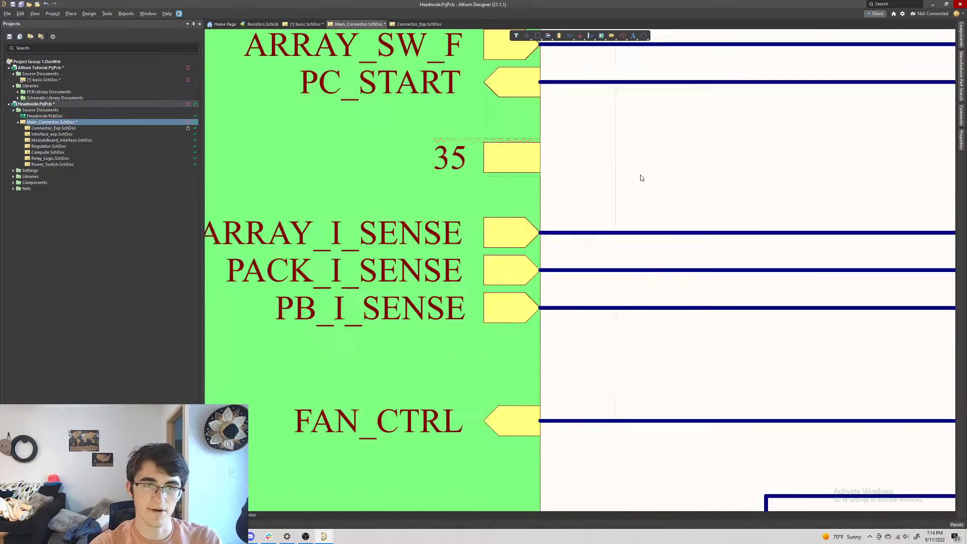
{"action": "scroll", "coordinate": [699, 159], "scroll_direction": "down", "scroll_amount": 5, "text": "ctrl"}
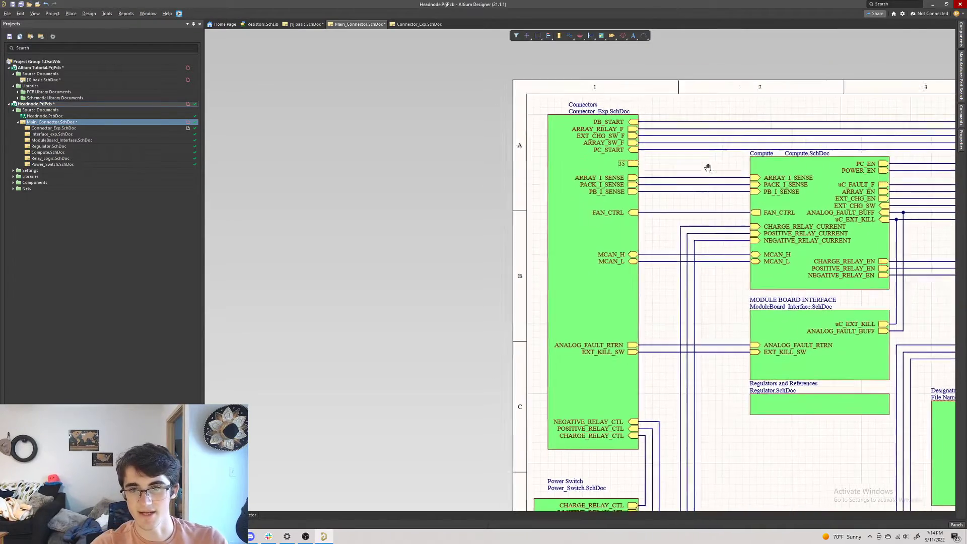
{"action": "right_click_drag", "start_coordinate": [706, 164], "coordinate": [479, 156]}
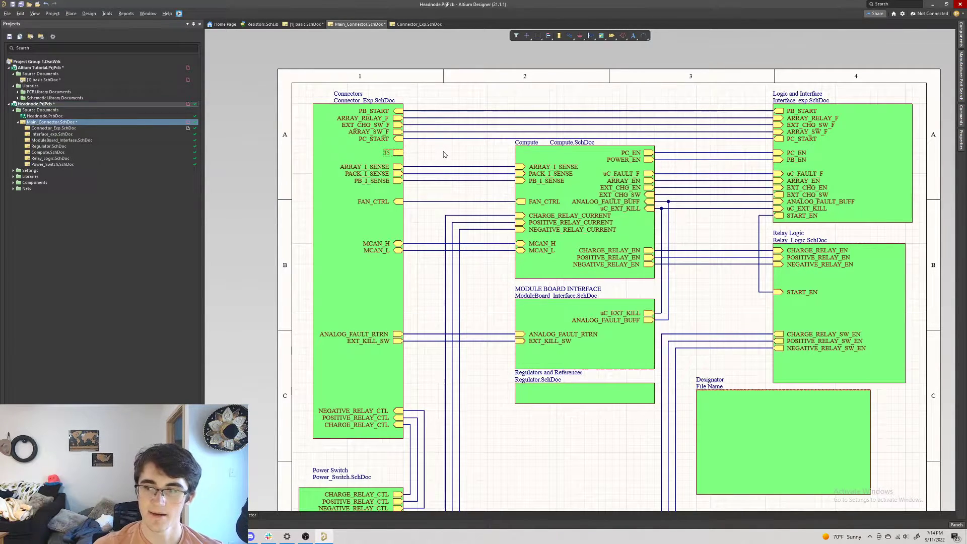
{"action": "key", "text": "Delete"}
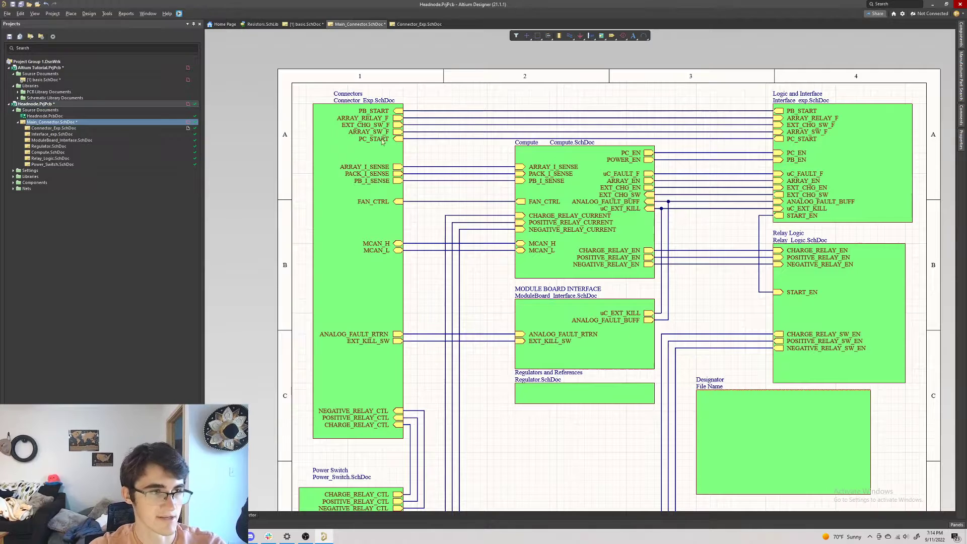
- Collapse the Headnode project and open basic.SchDoc from the Altium Tutorial project
{"action": "left_click", "coordinate": [10, 104]}
{"action": "left_click", "coordinate": [43, 80]}
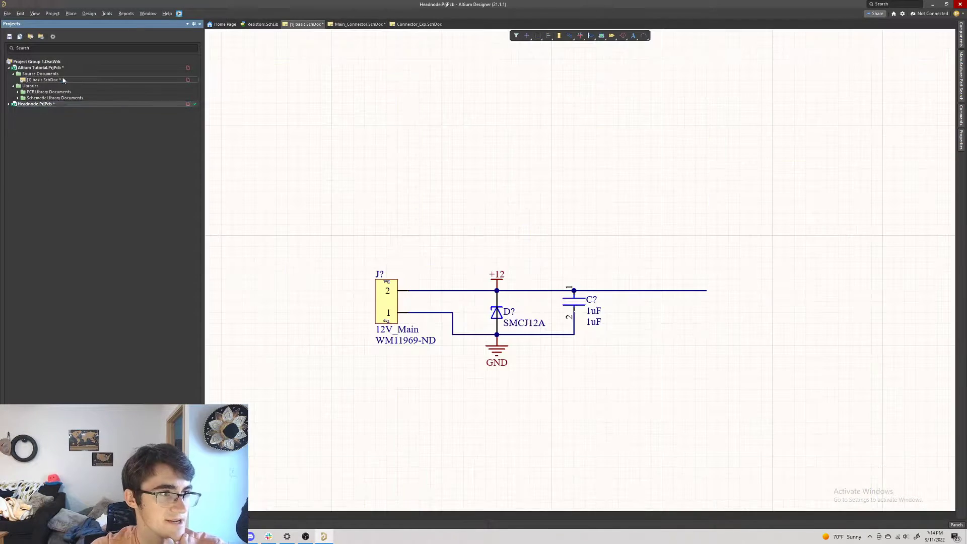
{"action": "scroll", "coordinate": [699, 171], "scroll_direction": "up", "scroll_amount": 2, "text": "ctrl"}
{"action": "scroll", "coordinate": [699, 171], "scroll_direction": "down", "scroll_amount": 4, "text": "ctrl"}
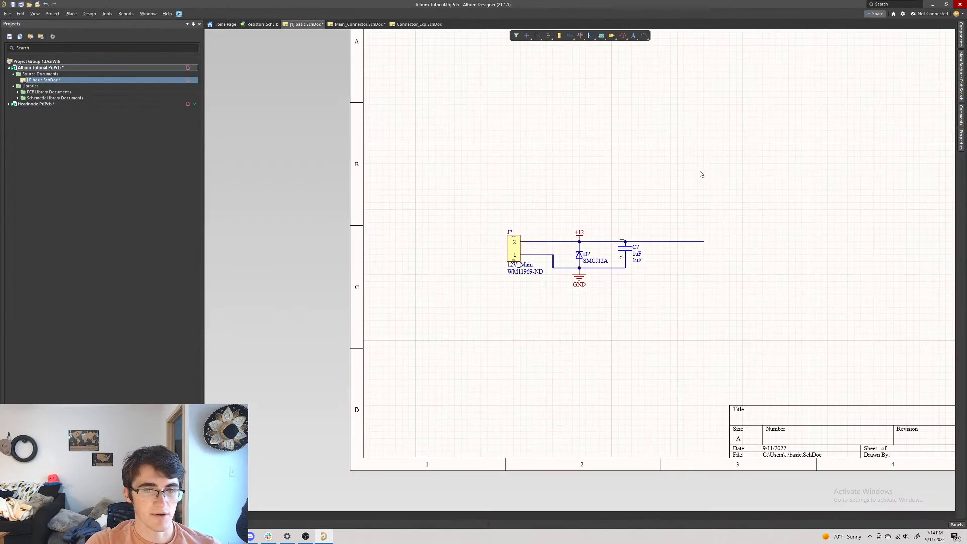
{"action": "scroll", "coordinate": [676, 218], "scroll_direction": "up", "scroll_amount": 3, "text": "ctrl"}
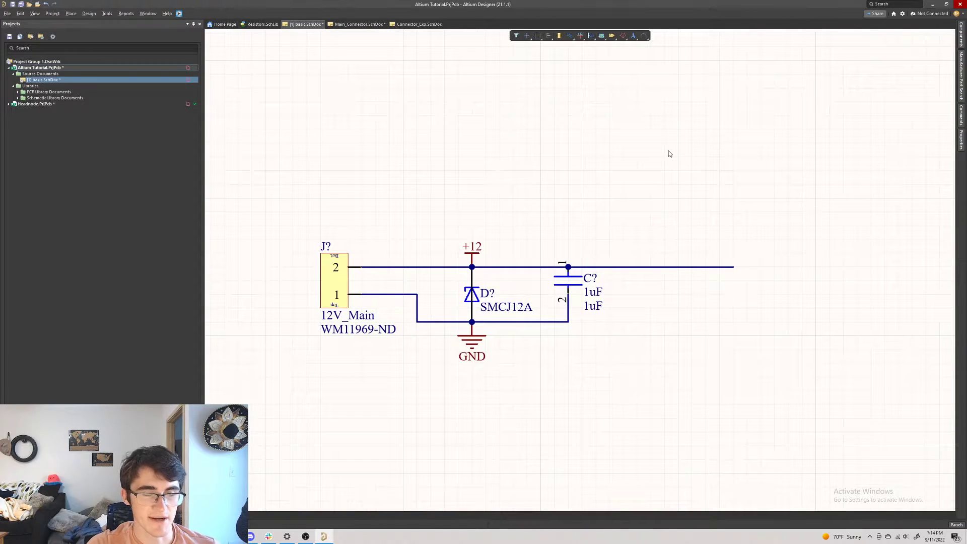
- Place one 1M_RES_0805 resistor from Resistors.SchLib above the +12 wire, between the diode and the capacitor
{"action": "left_click", "coordinate": [963, 35]}
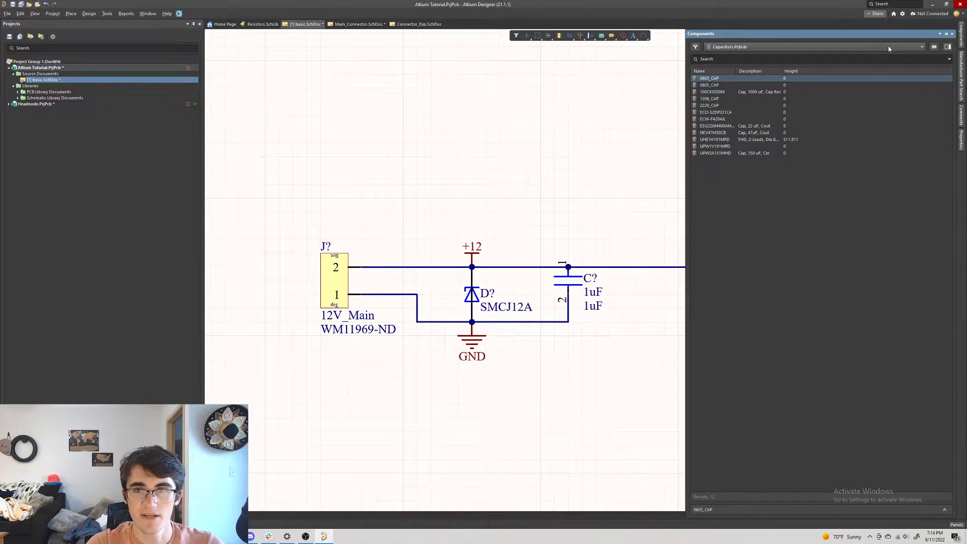
{"action": "left_click", "coordinate": [888, 46]}
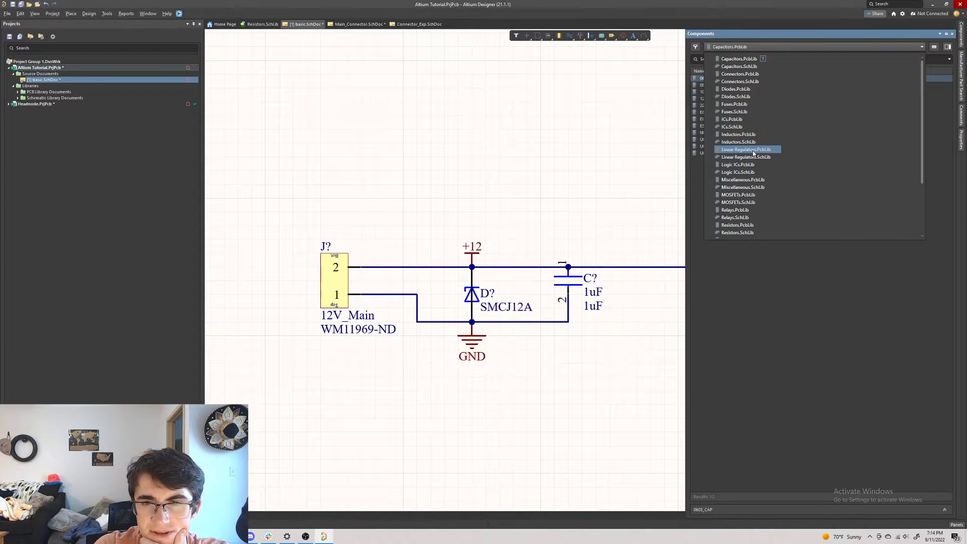
{"action": "scroll", "coordinate": [726, 189], "scroll_direction": "down", "scroll_amount": 2}
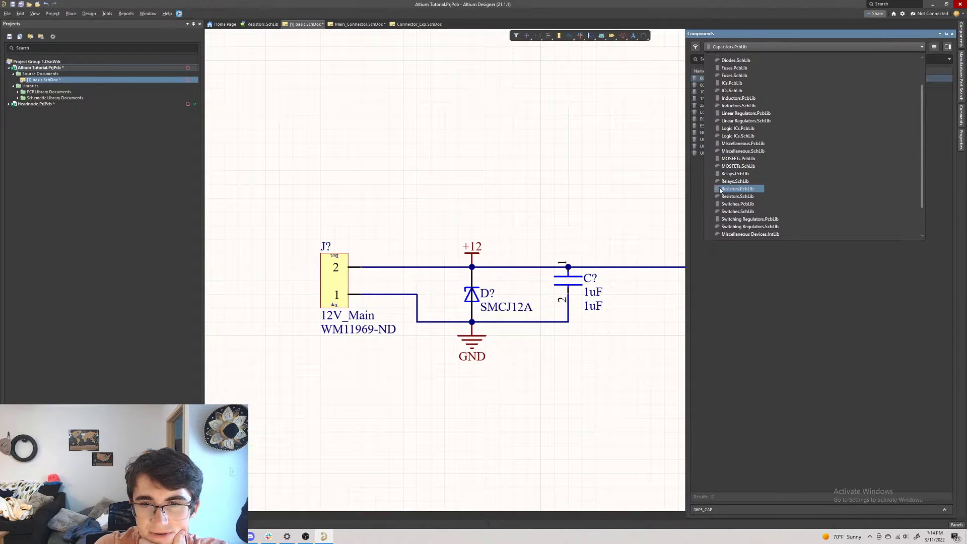
{"action": "left_click", "coordinate": [735, 196]}
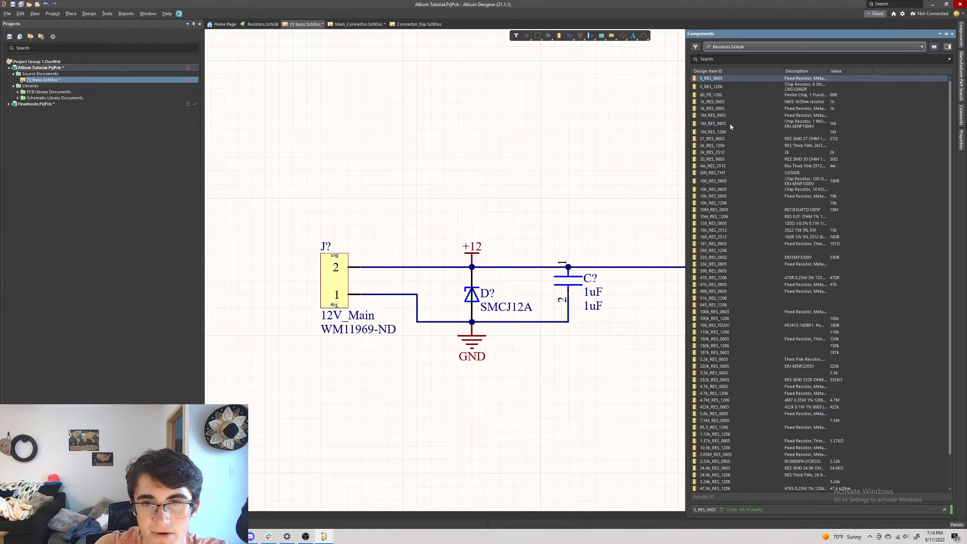
{"action": "left_click", "coordinate": [731, 125]}
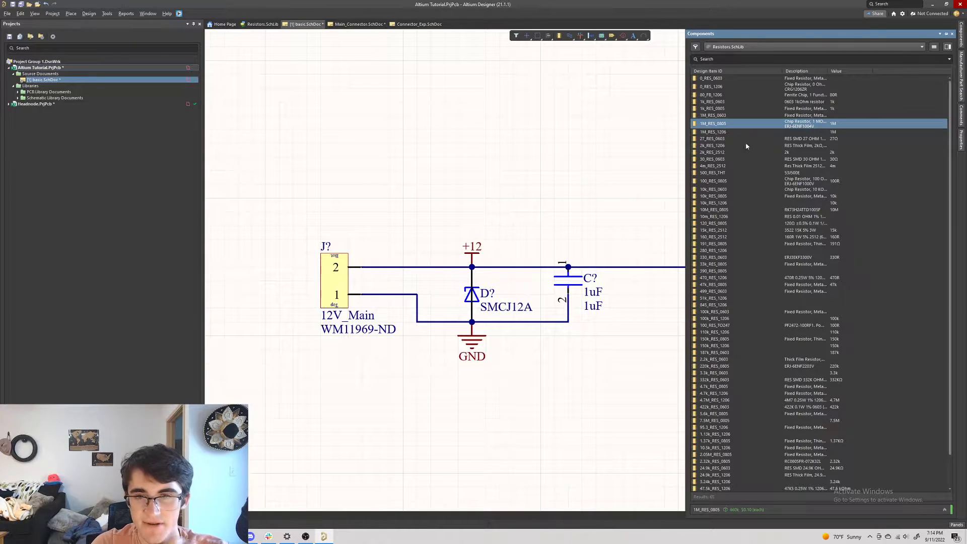
{"action": "left_click_drag", "start_coordinate": [726, 130], "coordinate": [675, 239]}
{"action": "double_click", "coordinate": [716, 124]}
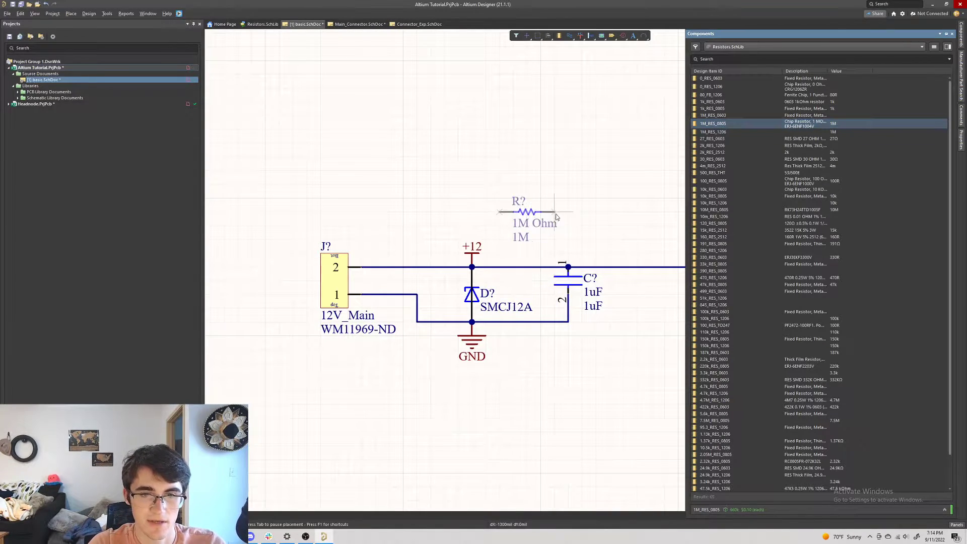
{"action": "left_click", "coordinate": [555, 212]}
{"action": "key", "text": "Escape"}
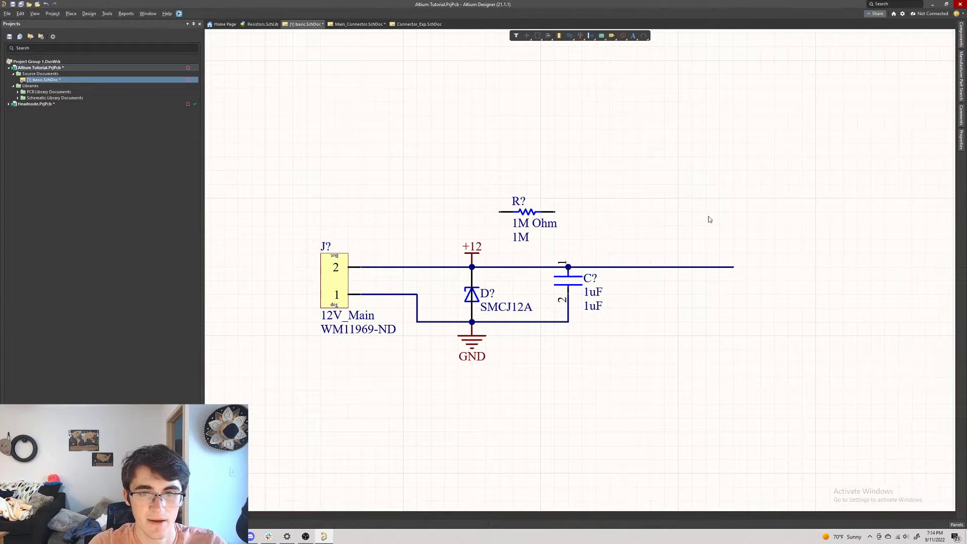
- Move the 1M resistor onto the open end of the +12 wire and draw a straight wire outward from its free pin
{"action": "right_click_drag", "start_coordinate": [711, 218], "coordinate": [539, 214]}
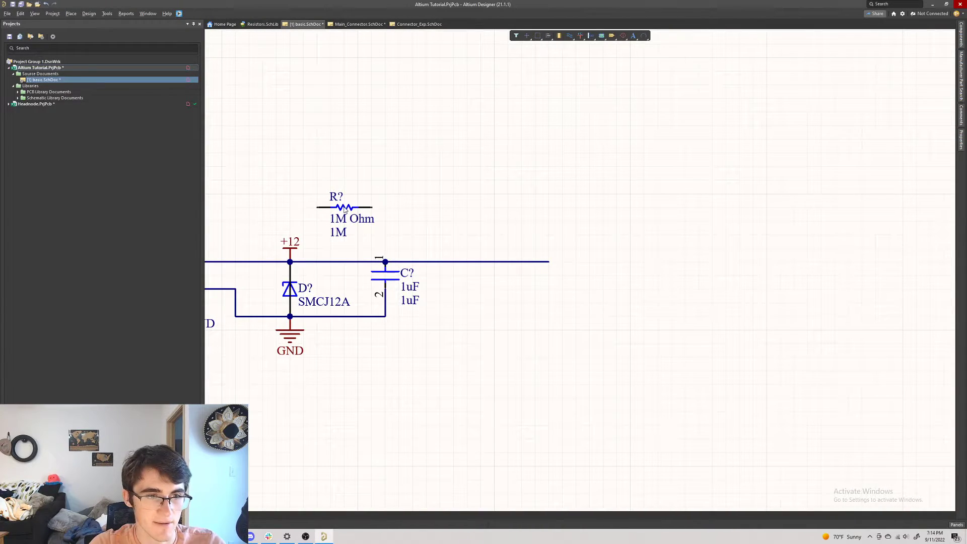
{"action": "left_click_drag", "start_coordinate": [346, 211], "coordinate": [567, 262]}
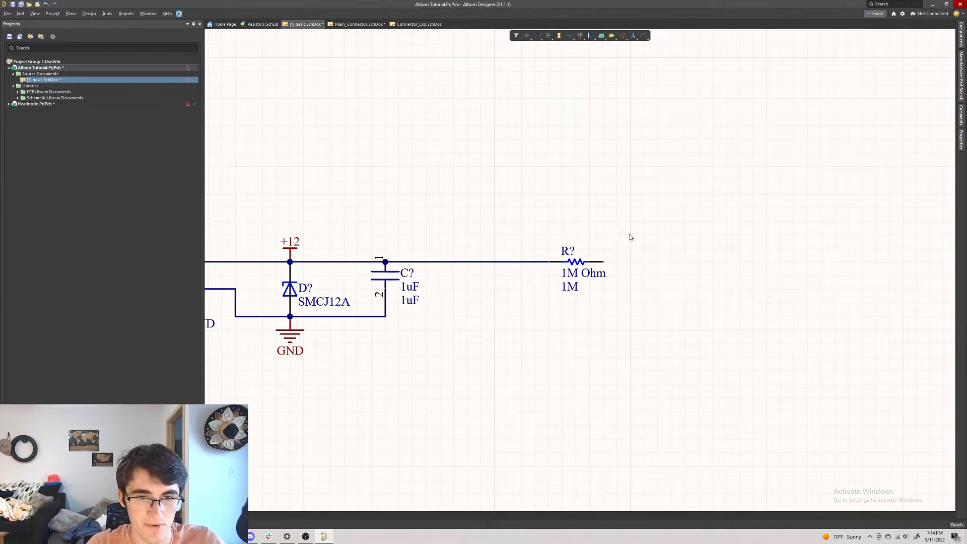
{"action": "key", "text": "ctrl+w"}
{"action": "left_click", "coordinate": [603, 262]}
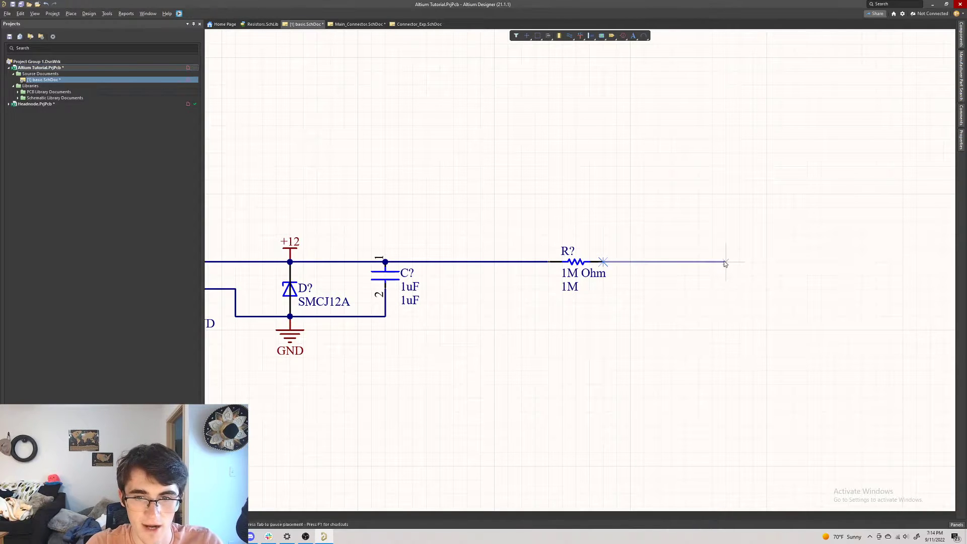
{"action": "left_click", "coordinate": [726, 262]}
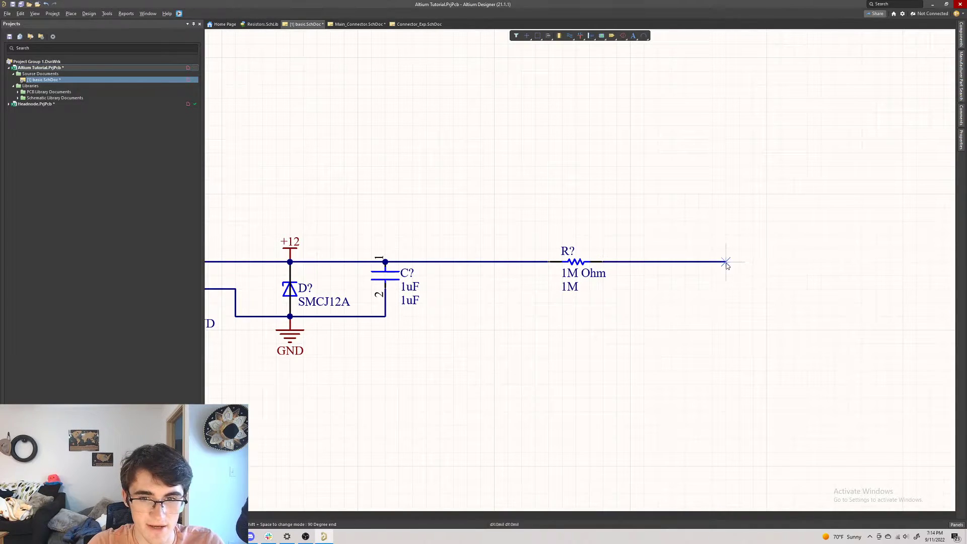
{"action": "right_click", "coordinate": [700, 231]}
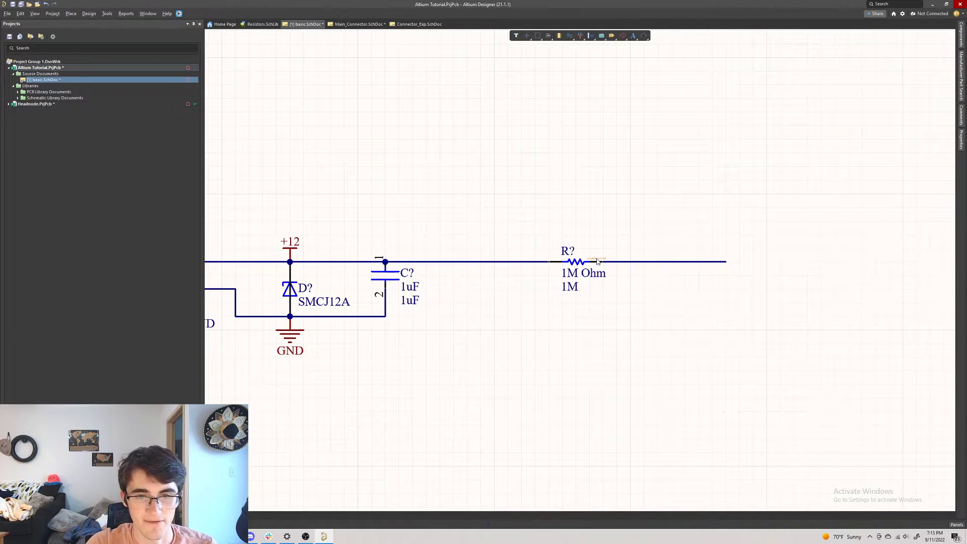
- Move the resistor and its output wire farther from the capacitor, and shorten the +12 wire to leave a gap before the resistor
{"action": "scroll", "coordinate": [585, 260], "scroll_direction": "up", "scroll_amount": 2}
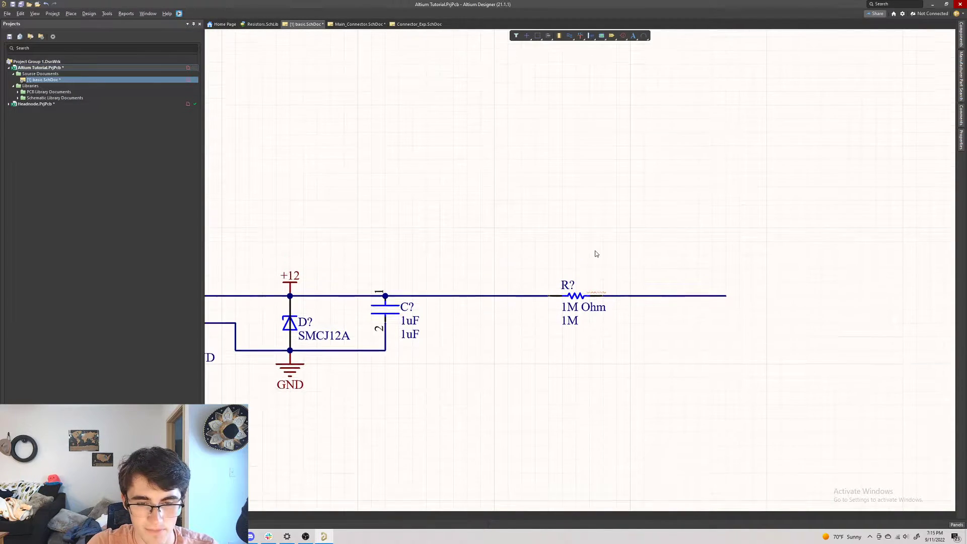
{"action": "scroll", "coordinate": [604, 310], "scroll_direction": "up", "scroll_amount": 1, "text": "ctrl"}
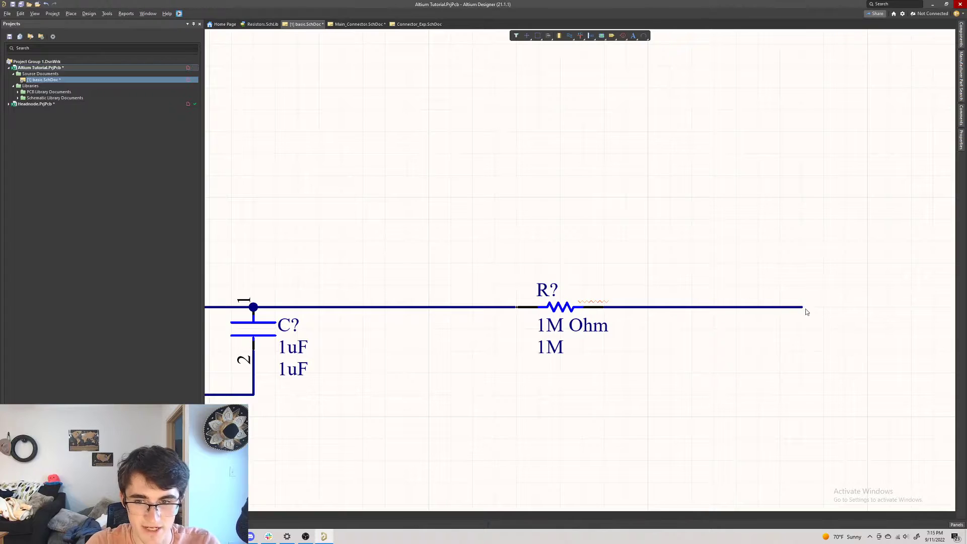
{"action": "scroll", "coordinate": [589, 305], "scroll_direction": "up", "scroll_amount": 3, "text": "ctrl"}
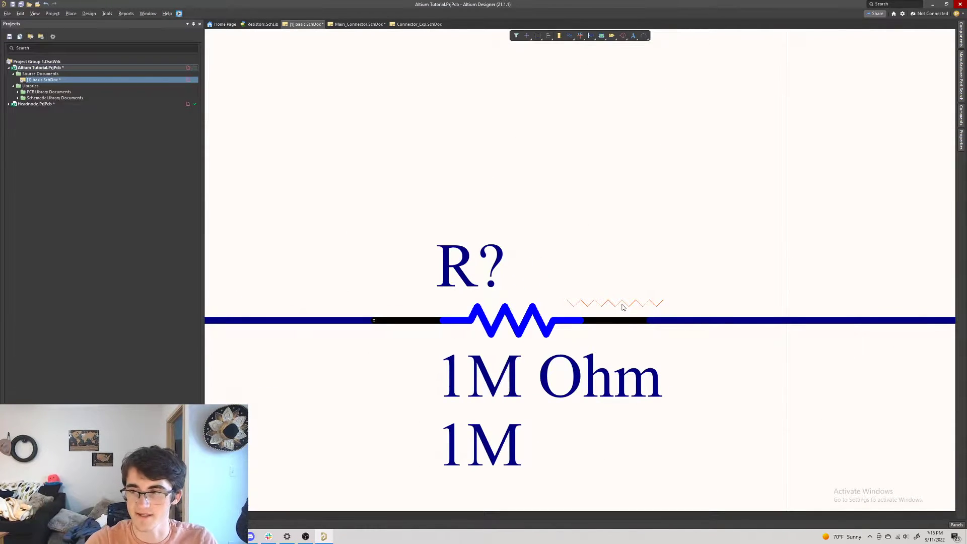
{"action": "scroll", "coordinate": [595, 307], "scroll_direction": "down", "scroll_amount": 5, "text": "ctrl"}
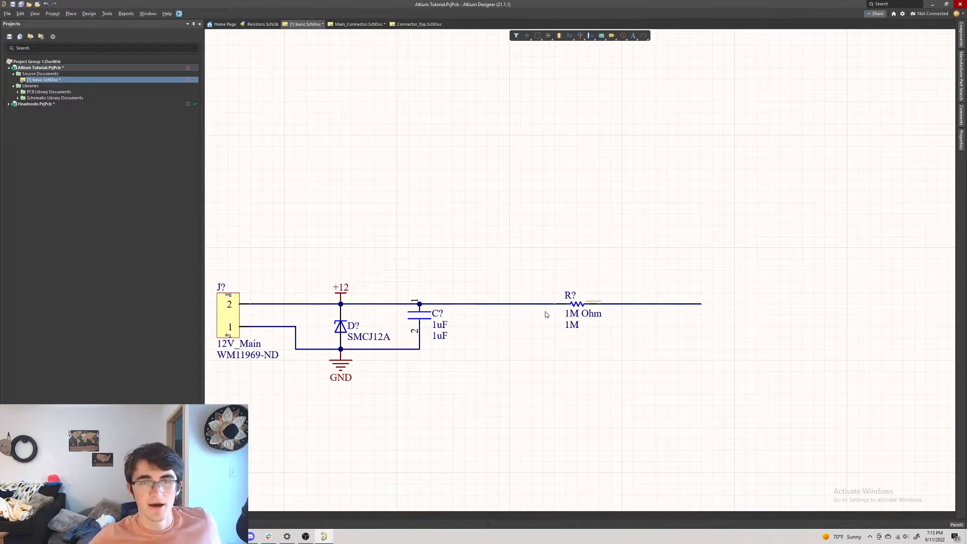
{"action": "left_click", "coordinate": [580, 38]}
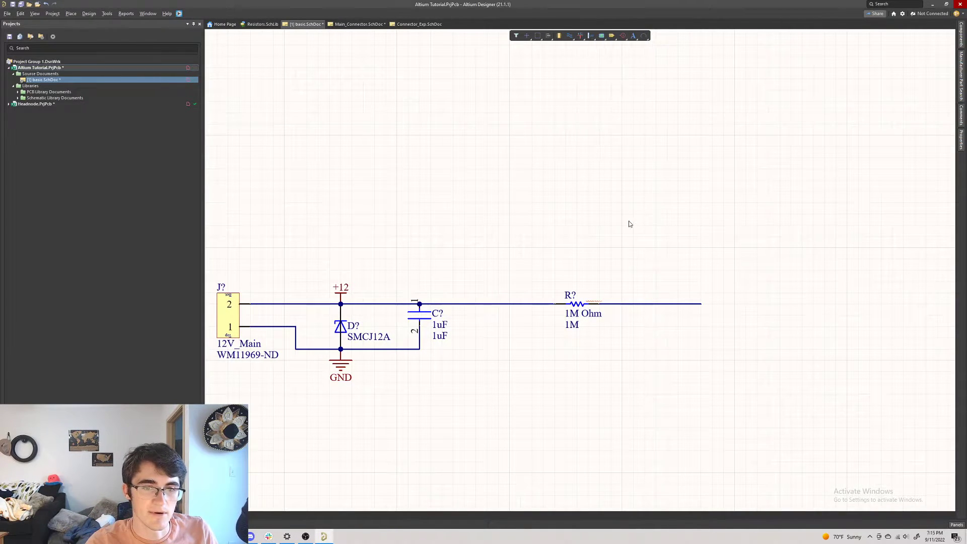
{"action": "left_click_drag", "start_coordinate": [564, 260], "coordinate": [740, 353]}
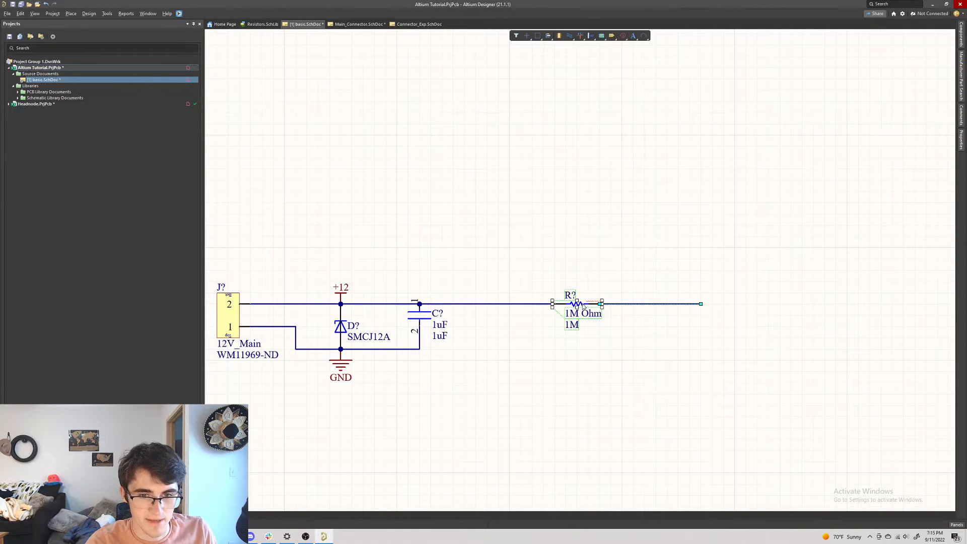
{"action": "left_click_drag", "start_coordinate": [583, 306], "coordinate": [487, 304]}
{"action": "left_click", "coordinate": [549, 293]}
{"action": "left_click", "coordinate": [539, 304]}
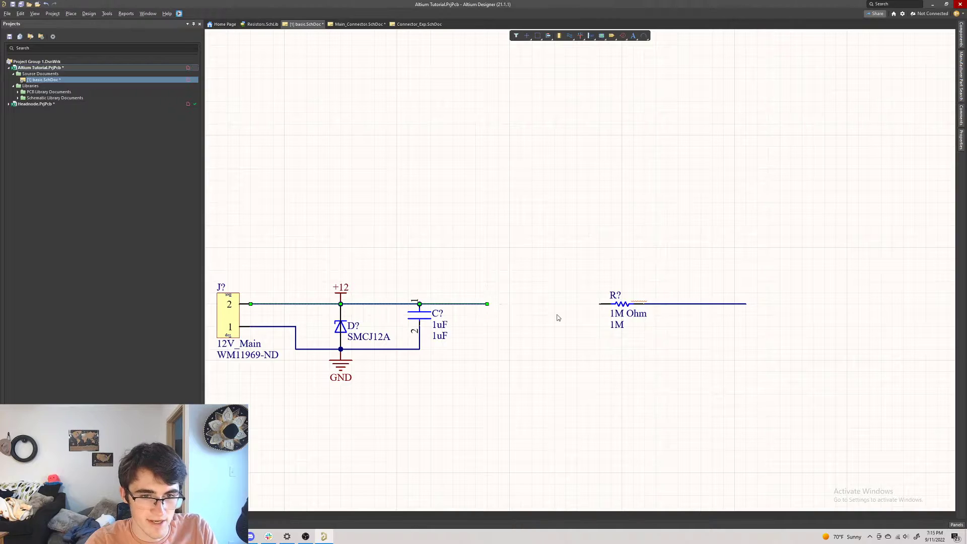
- Draw a straight wire from the resistor's unconnected pin toward the +12 wire, stopping short of it to keep a gap
{"action": "key", "text": "ctrl+w"}
{"action": "left_click", "coordinate": [599, 303]}
{"action": "left_click", "coordinate": [543, 304]}
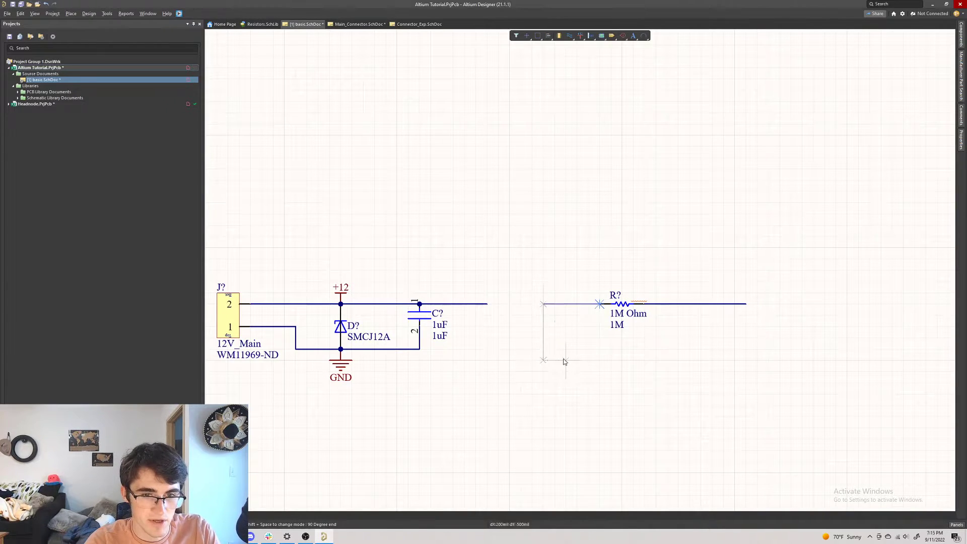
{"action": "key", "text": "Escape"}
{"action": "key", "text": "Escape"}
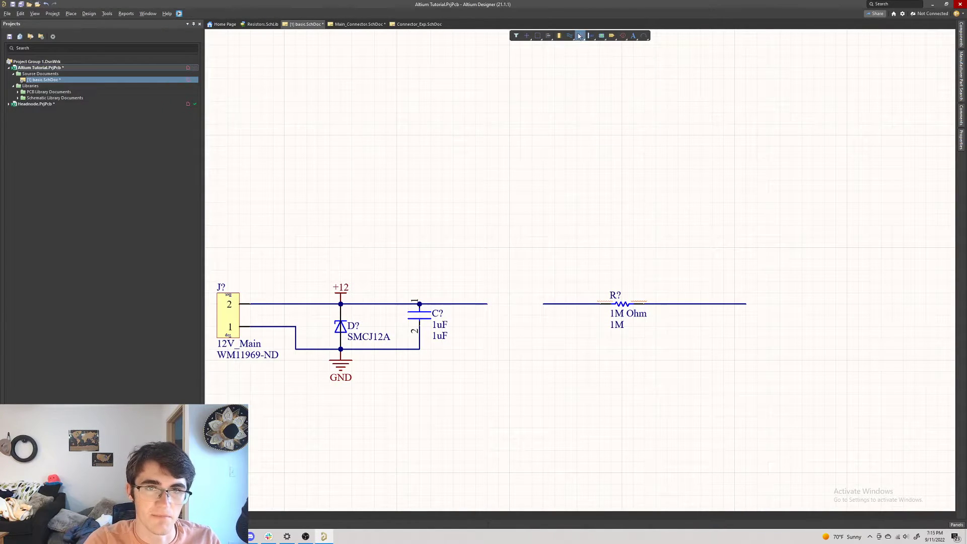
- Place a VCC power port on the free end of the resistor's input wire
{"action": "left_click", "coordinate": [579, 36]}
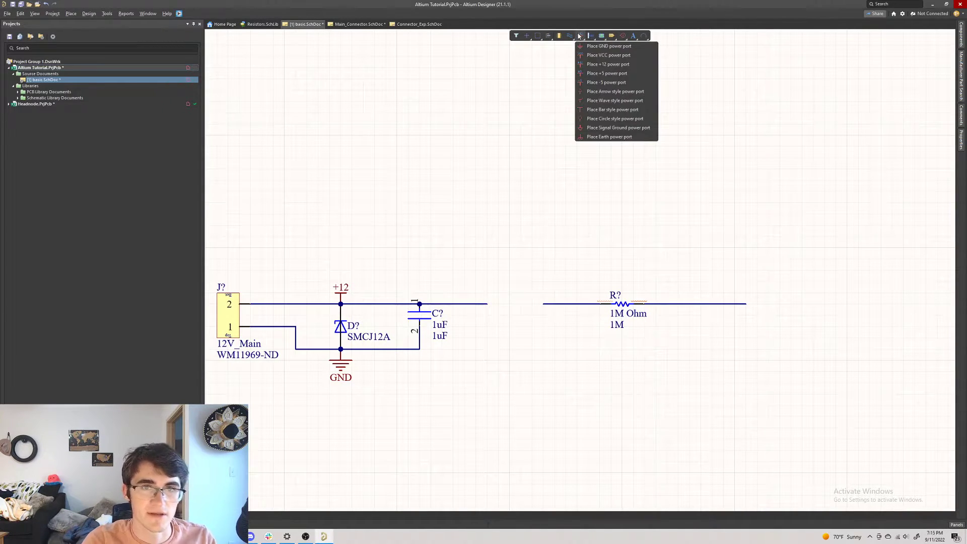
{"action": "left_click", "coordinate": [609, 55]}
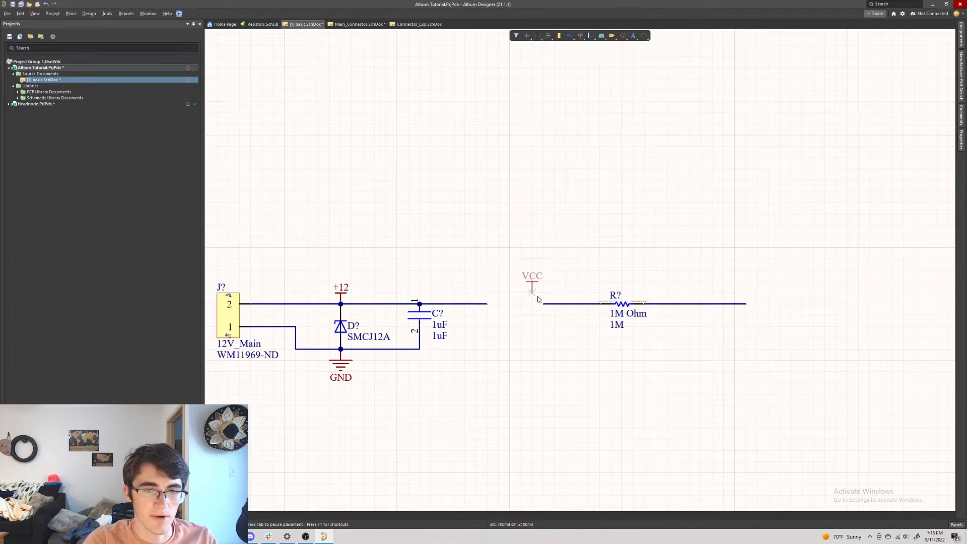
{"action": "left_click", "coordinate": [544, 303]}
{"action": "key", "text": "Escape"}
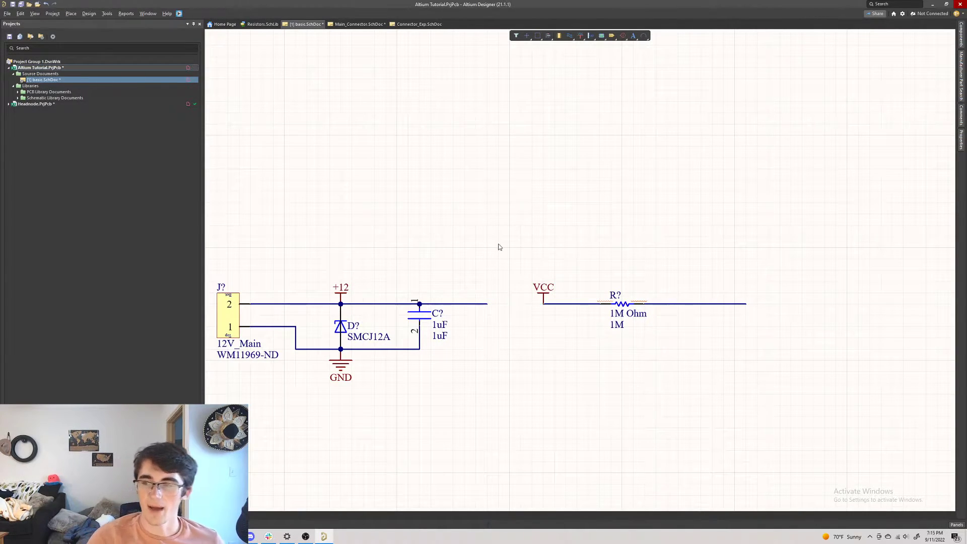
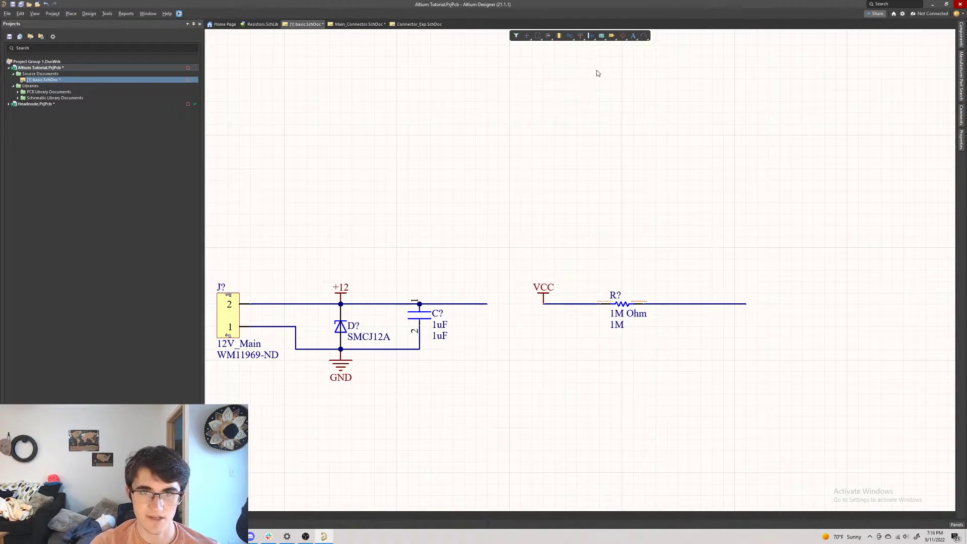
{"action": "left_click", "coordinate": [582, 36]}
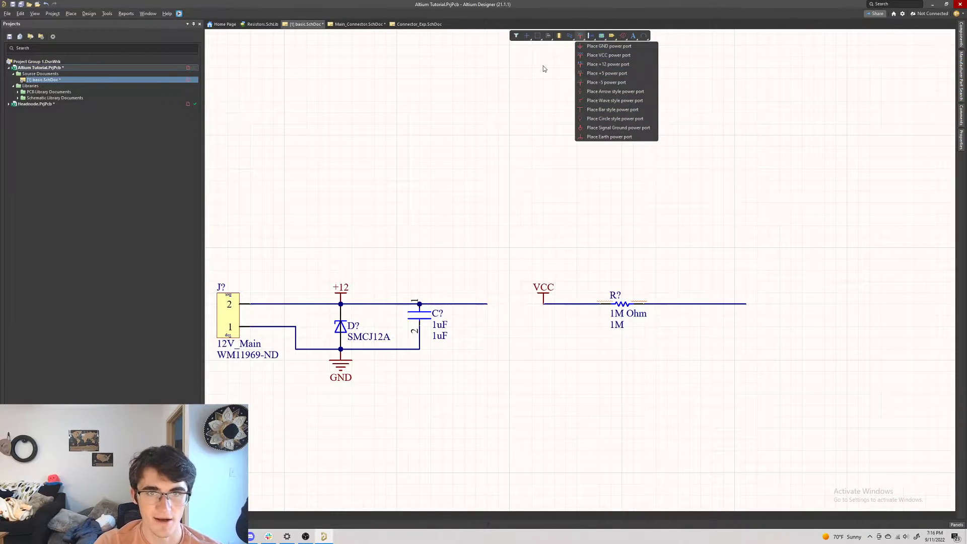
{"action": "left_click", "coordinate": [623, 36]}
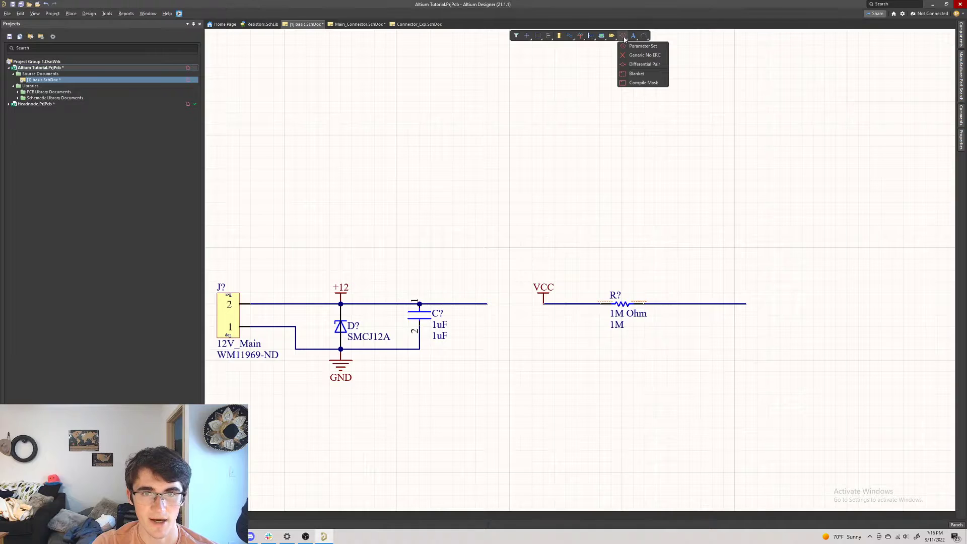
{"action": "left_click", "coordinate": [635, 37]}
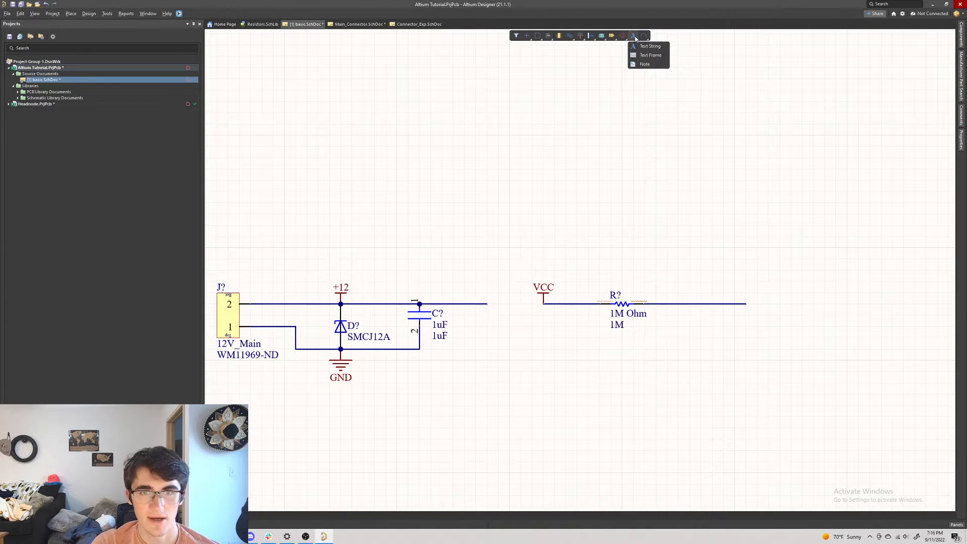
{"action": "left_click", "coordinate": [581, 37]}
{"action": "left_click", "coordinate": [575, 39]}
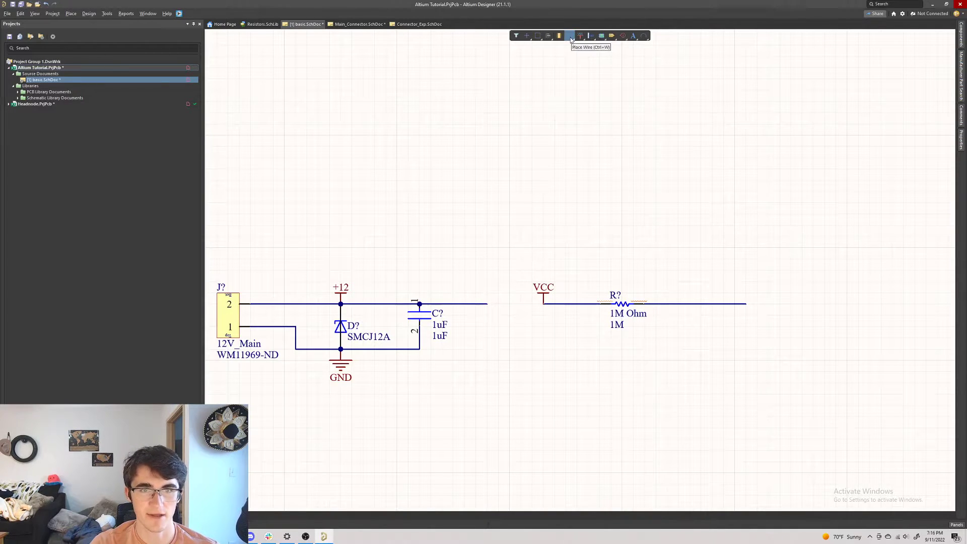
- Place a net label on the free end of the resistor's output wire and set its net name to button
{"action": "left_click", "coordinate": [572, 40]}
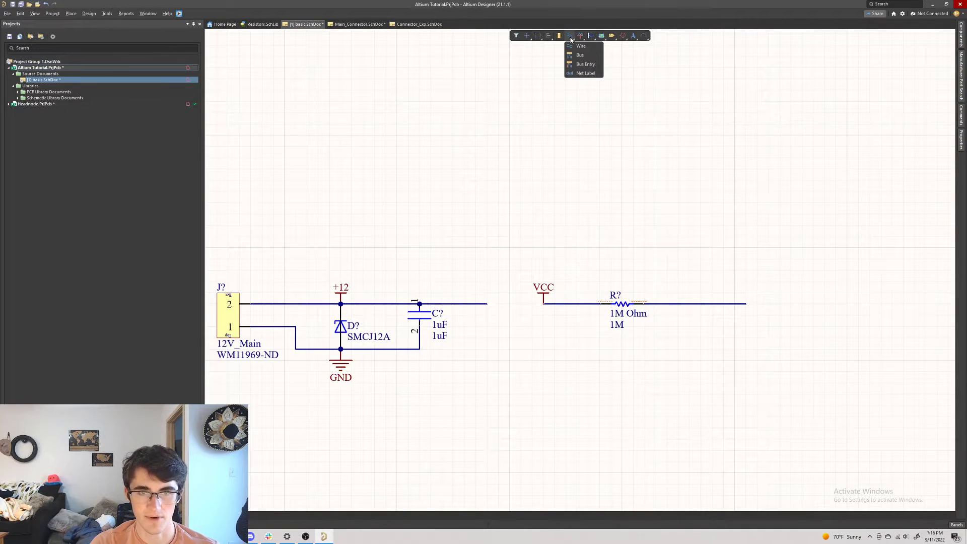
{"action": "left_click", "coordinate": [580, 74]}
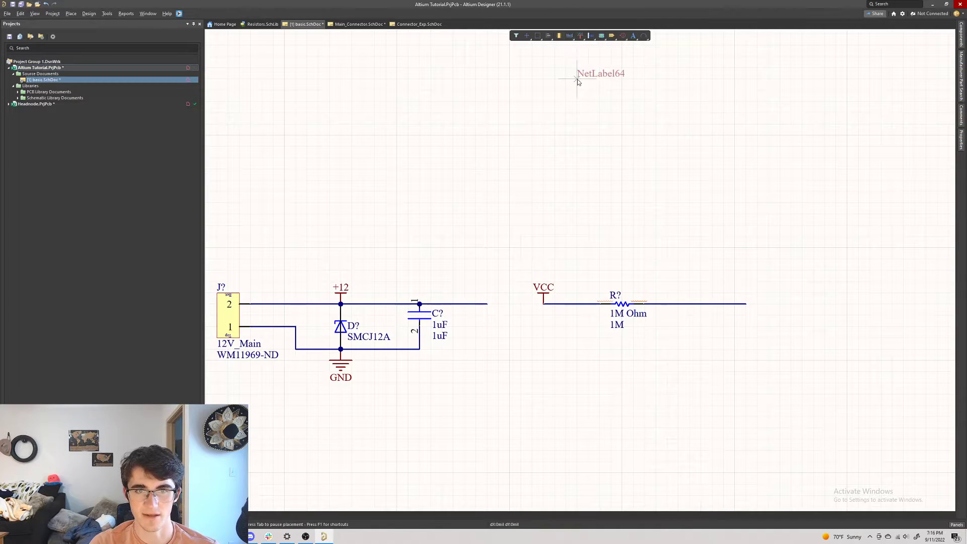
{"action": "left_click", "coordinate": [746, 304]}
{"action": "right_click", "coordinate": [723, 213]}
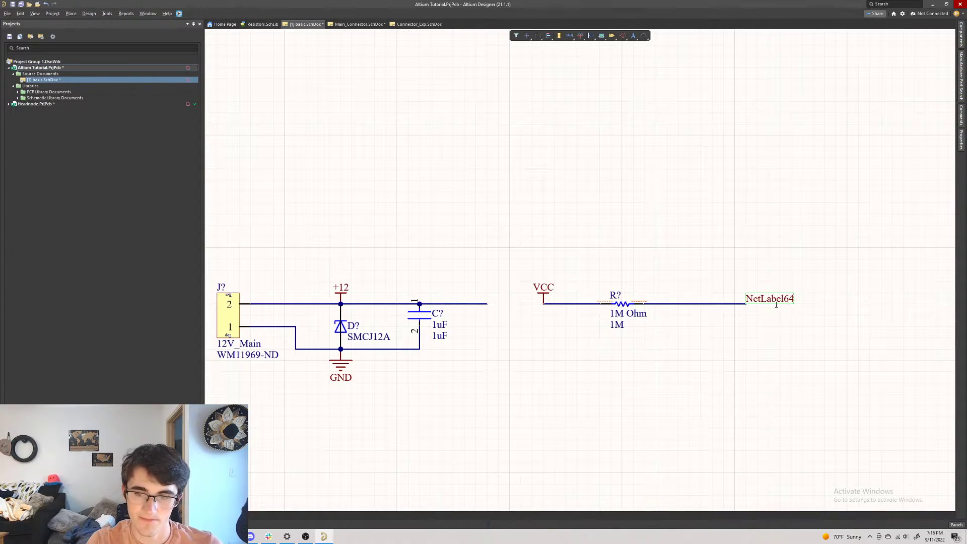
{"action": "double_click", "coordinate": [776, 304]}
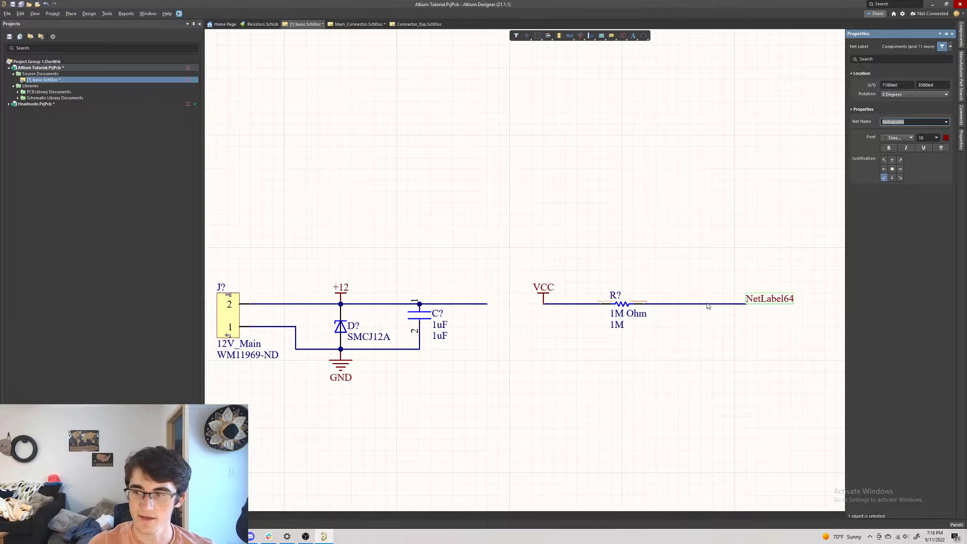
{"action": "type", "text": "button"}
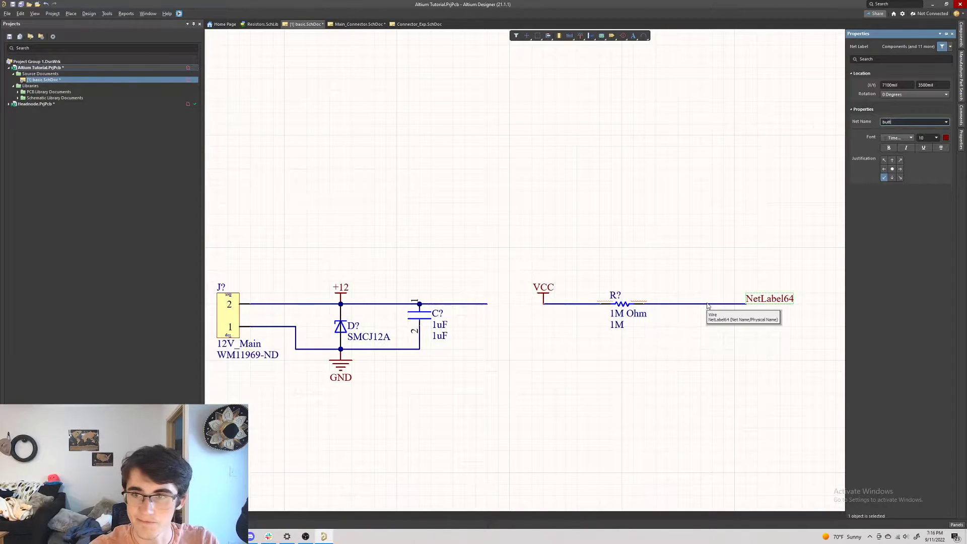
{"action": "key", "text": "Return"}
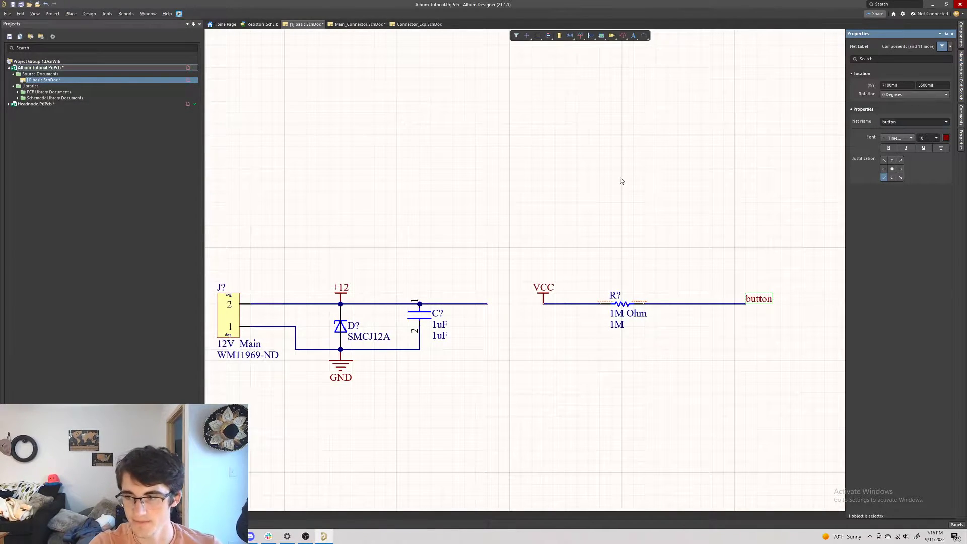
{"action": "left_click", "coordinate": [623, 180]}
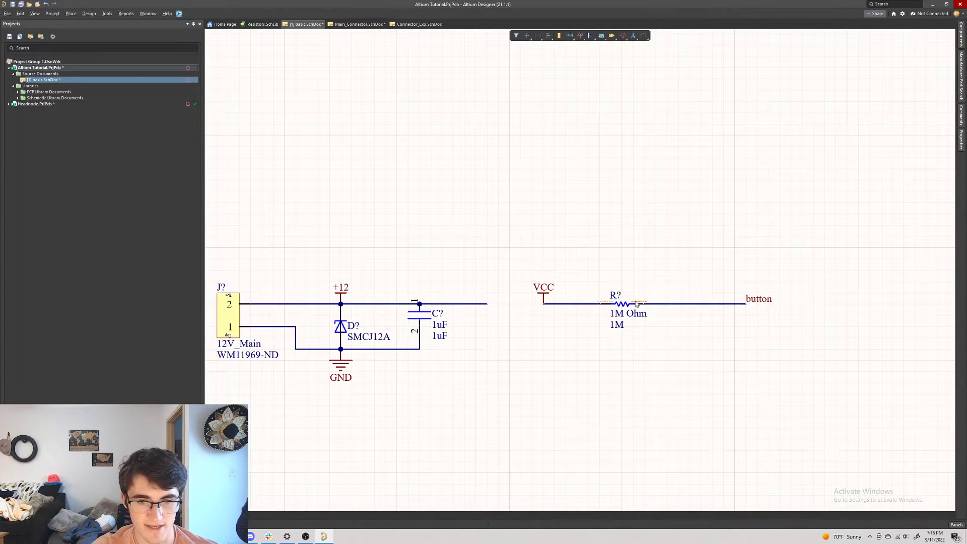
{"action": "scroll", "coordinate": [638, 304], "scroll_direction": "up", "scroll_amount": 4, "text": "ctrl"}
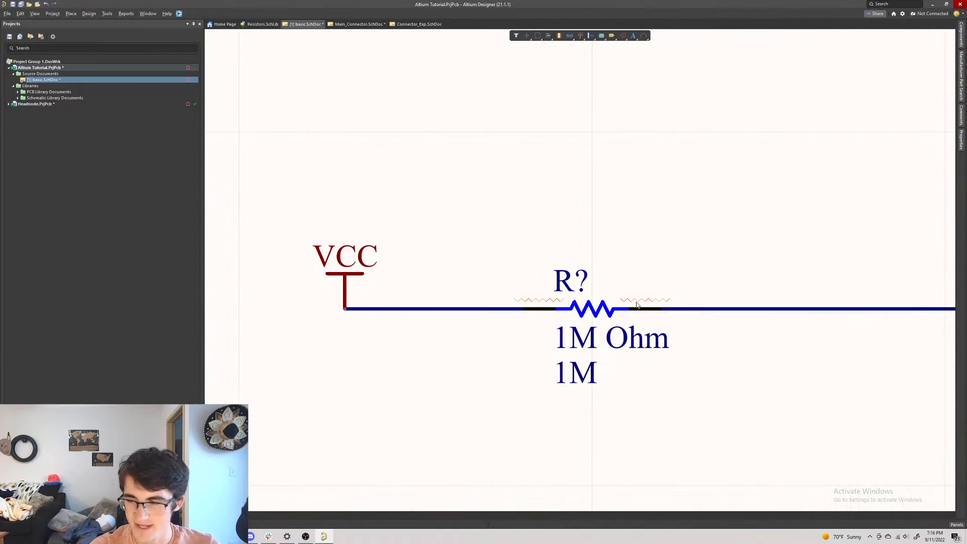
{"action": "scroll", "coordinate": [629, 305], "scroll_direction": "down", "scroll_amount": 4, "text": "ctrl"}
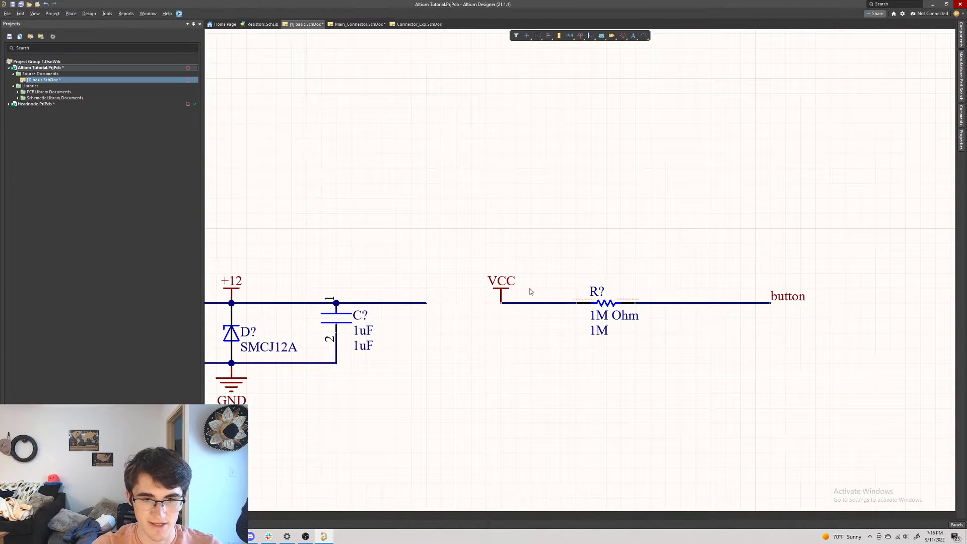
{"action": "left_click_drag", "start_coordinate": [467, 249], "coordinate": [546, 330]}
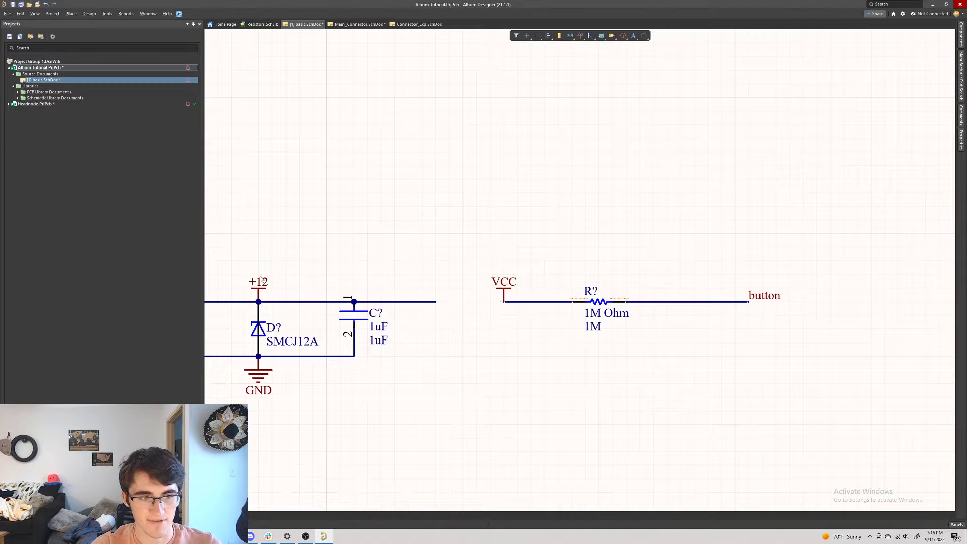
{"action": "left_click_drag", "start_coordinate": [236, 274], "coordinate": [283, 306]}
{"action": "left_click_drag", "start_coordinate": [686, 261], "coordinate": [855, 347]}
{"action": "left_click", "coordinate": [856, 348]}
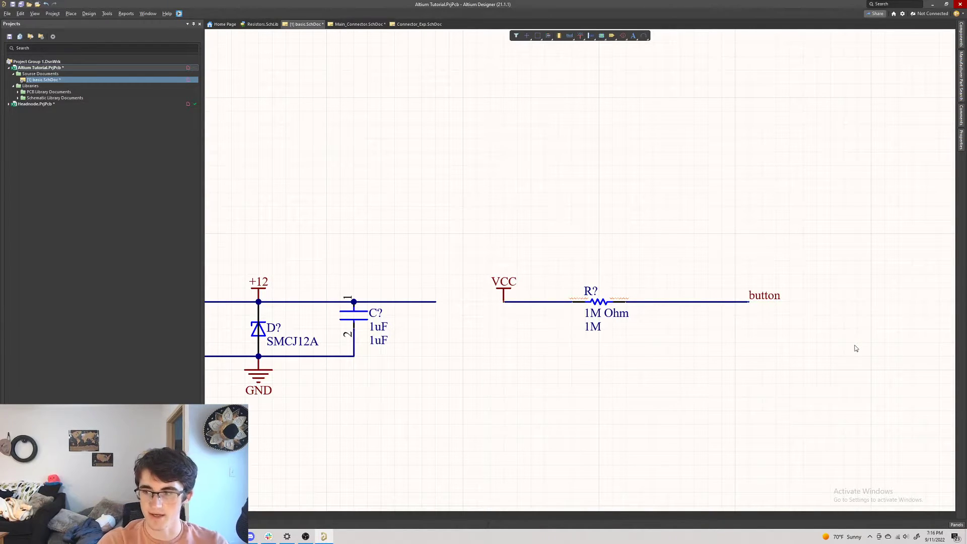
- Draw a separate short horizontal wire beyond the button net label, in line with the resistor's output wire
{"action": "key", "text": "ctrl+w"}
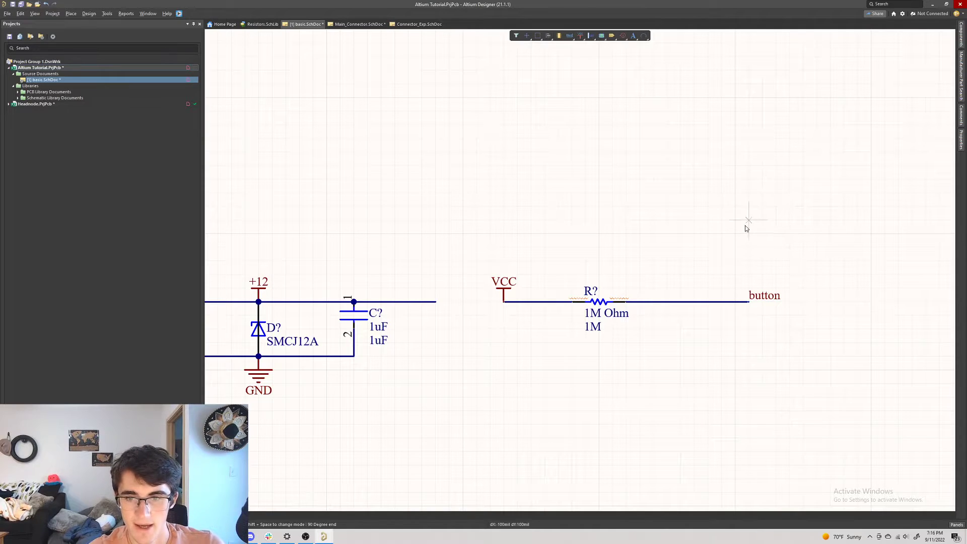
{"action": "left_click", "coordinate": [803, 302]}
{"action": "left_click", "coordinate": [902, 305]}
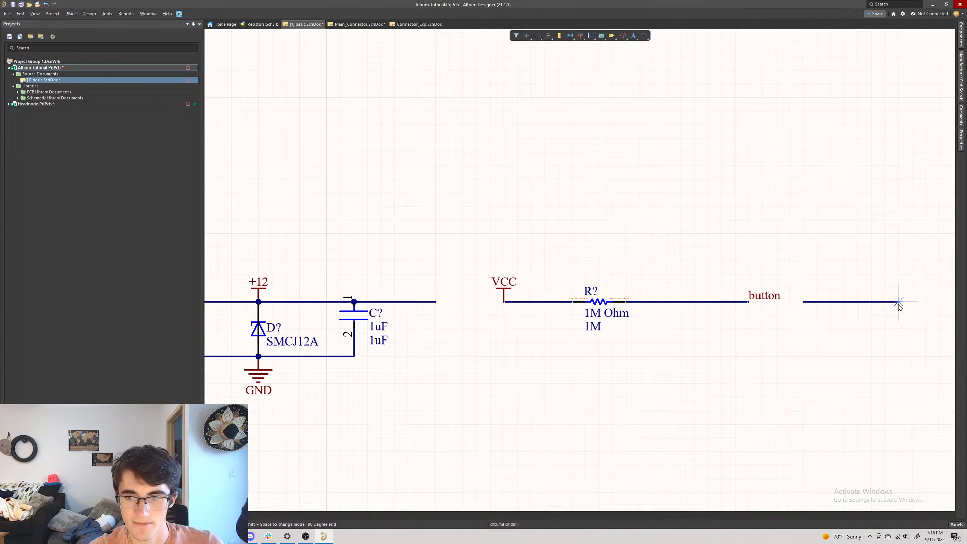
{"action": "key", "text": "Escape"}
{"action": "key", "text": "Escape"}
- Place a net label at the start of the separate wire and open the label's properties
{"action": "right_click", "coordinate": [581, 37]}
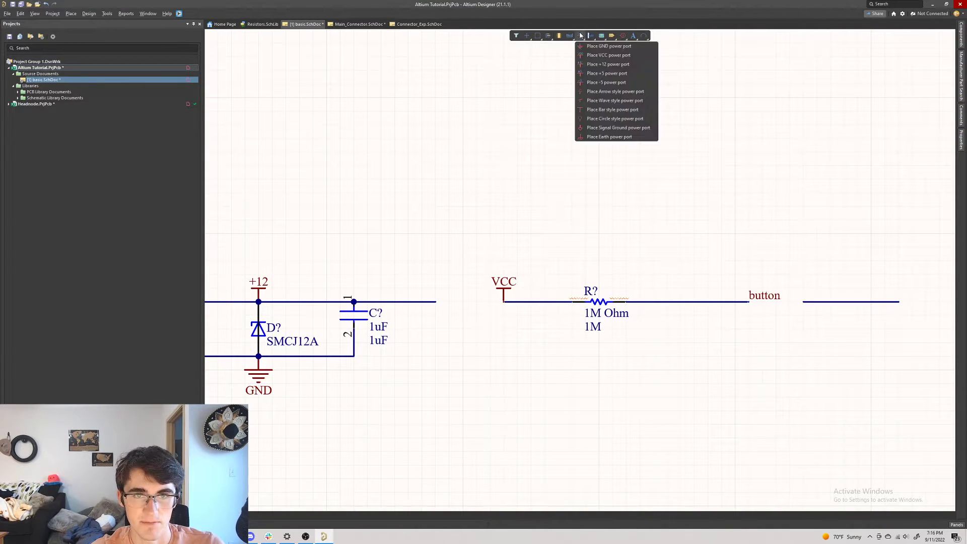
{"action": "left_click", "coordinate": [572, 38]}
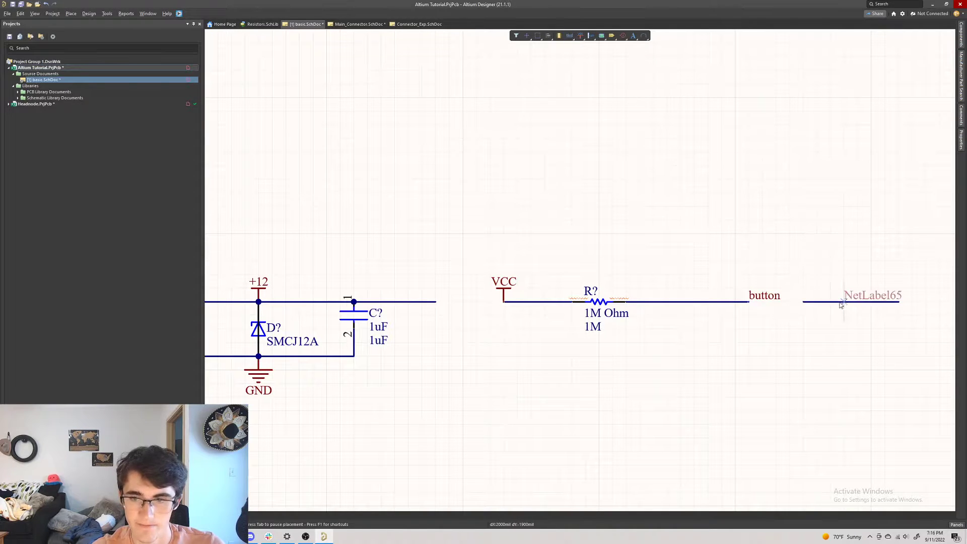
{"action": "left_click", "coordinate": [804, 302]}
{"action": "key", "text": "Escape"}
{"action": "double_click", "coordinate": [819, 296]}
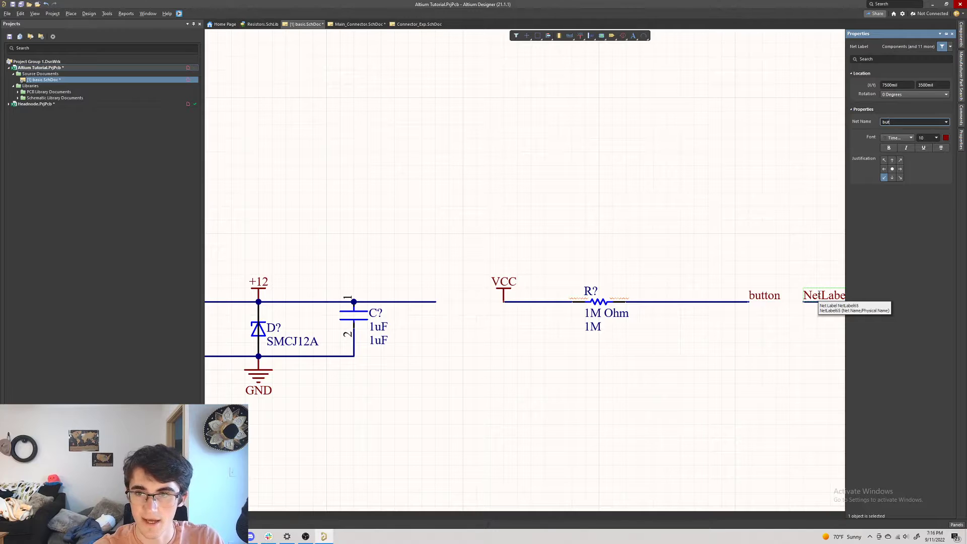
- Assign the existing VCC net name to the separate wire's net label
{"action": "key", "text": "BackSpace"}
{"action": "key", "text": "BackSpace"}
{"action": "key", "text": "BackSpace"}
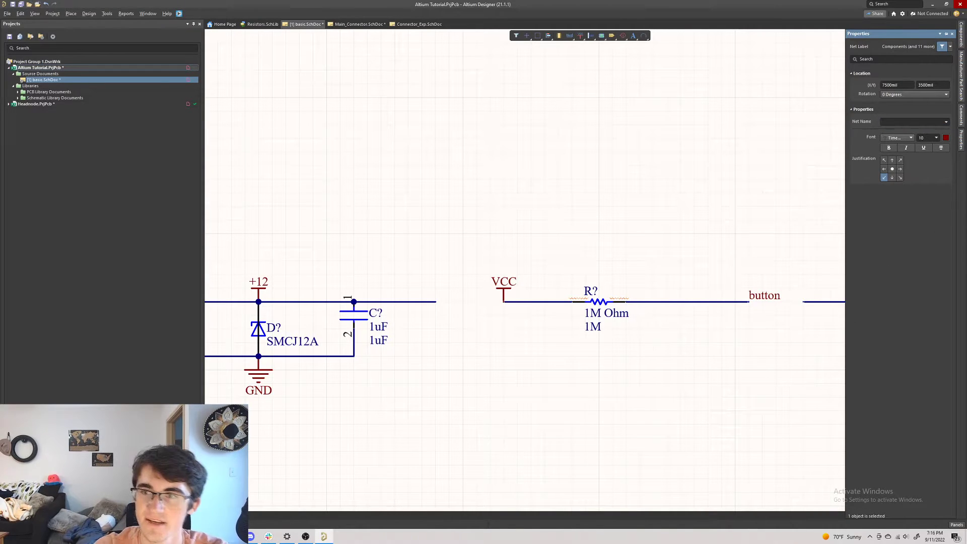
{"action": "left_click", "coordinate": [947, 124]}
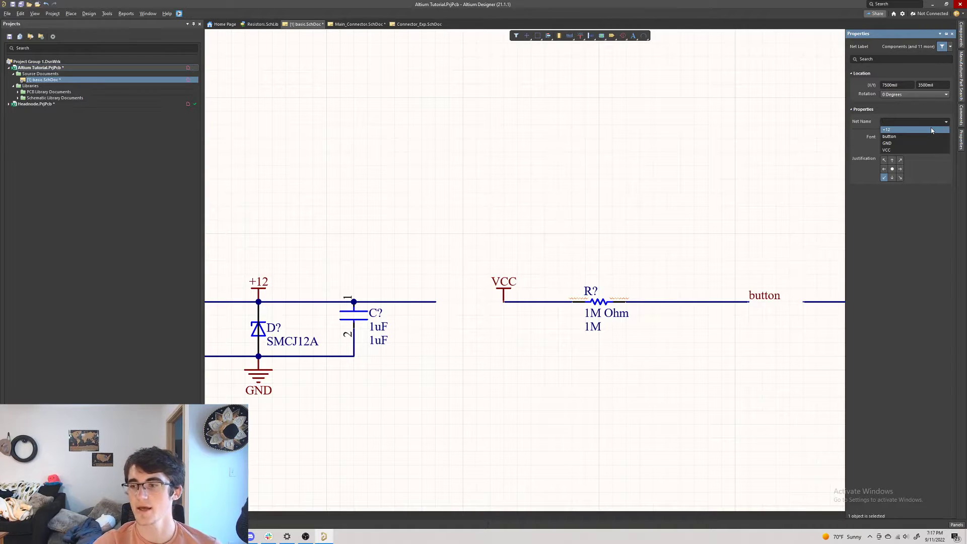
{"action": "left_click", "coordinate": [904, 150]}
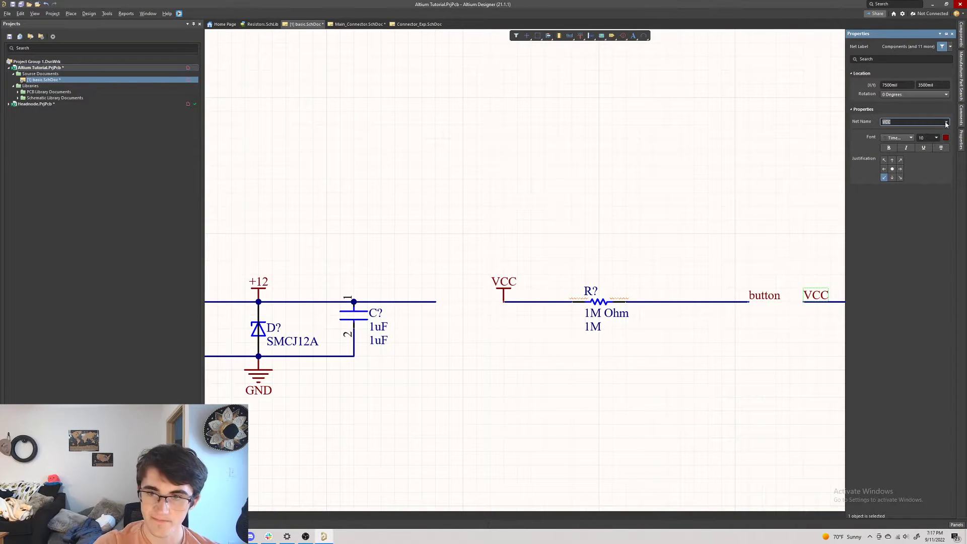
- Assign the existing button net name to the separate wire's label and close its properties
{"action": "left_click", "coordinate": [946, 122]}
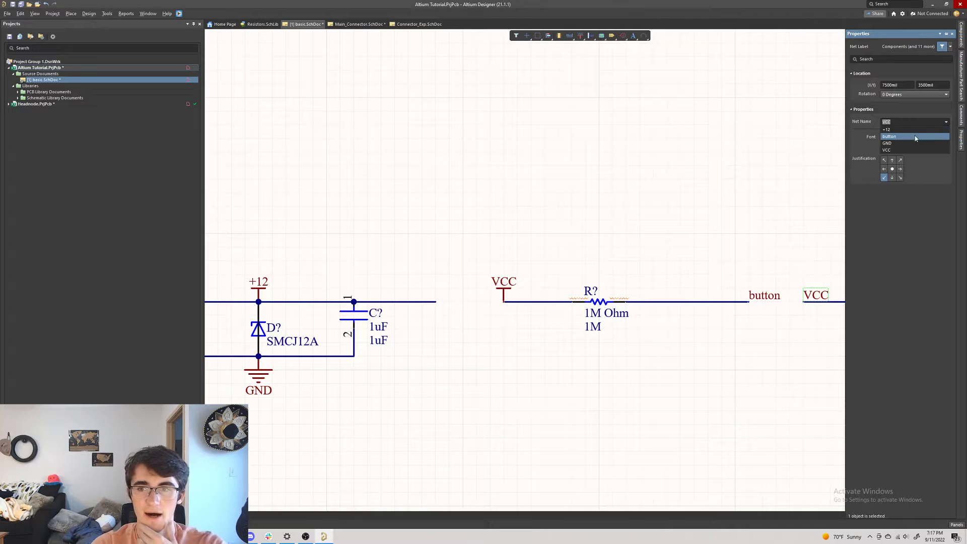
{"action": "left_click", "coordinate": [889, 137]}
{"action": "left_click", "coordinate": [783, 201]}
{"action": "key", "text": "F11"}
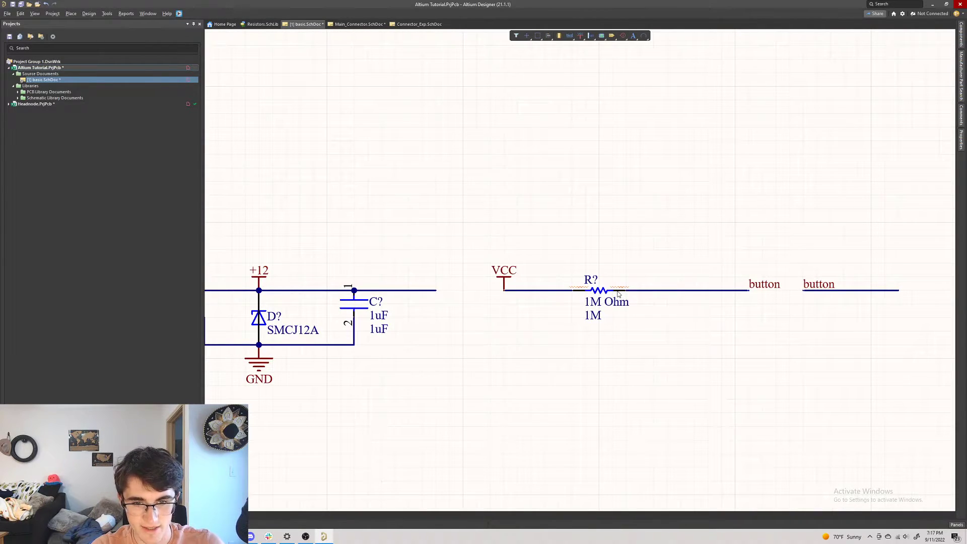
- Copy the GND symbol from the 12 V circuit and paste it on the far end of the separate button wire
{"action": "left_click", "coordinate": [259, 366]}
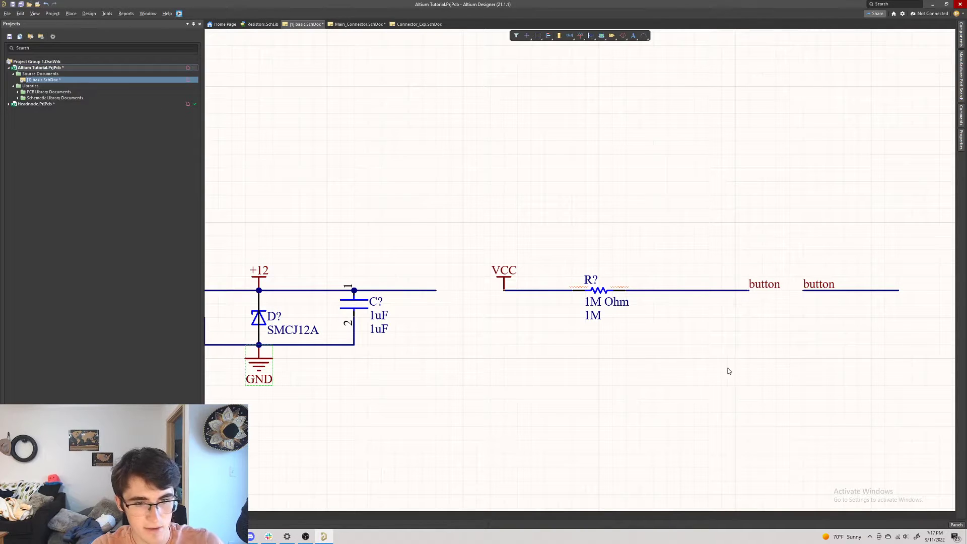
{"action": "key", "text": "ctrl+v"}
{"action": "left_click", "coordinate": [899, 290]}
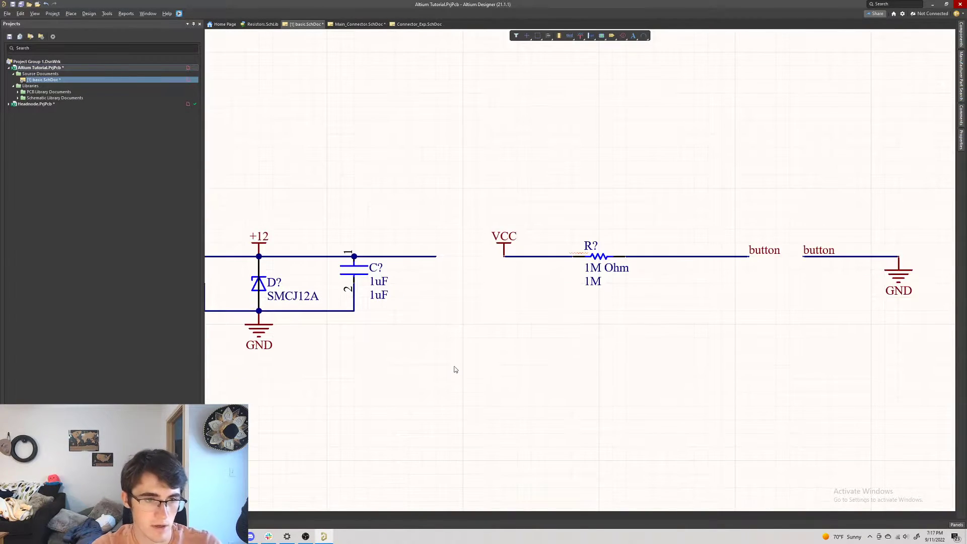
{"action": "scroll", "coordinate": [425, 293], "scroll_direction": "down", "scroll_amount": 2, "text": "ctrl"}
{"action": "scroll", "coordinate": [428, 341], "scroll_direction": "down", "scroll_amount": 3, "text": "ctrl"}
{"action": "scroll", "coordinate": [572, 341], "scroll_direction": "up", "scroll_amount": 2, "text": "ctrl"}
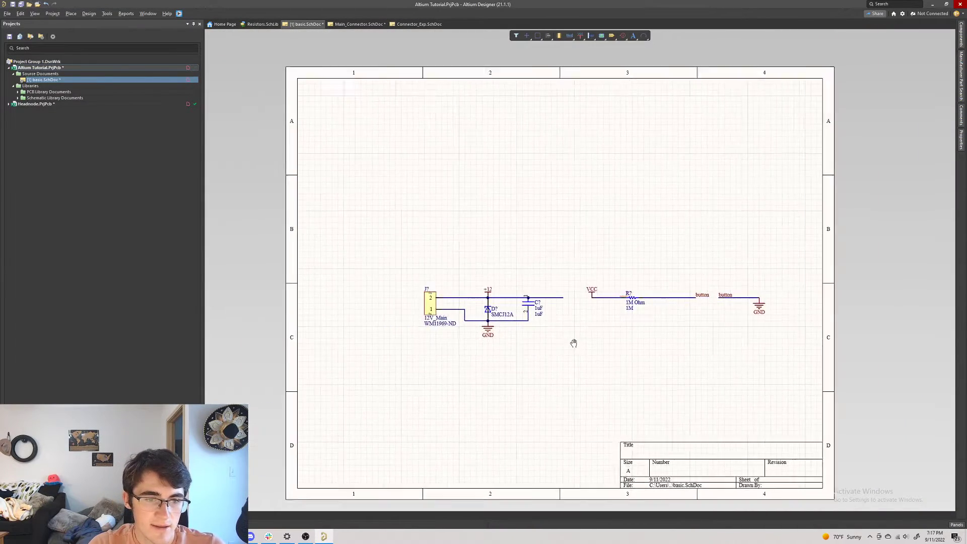
{"action": "scroll", "coordinate": [533, 337], "scroll_direction": "down", "scroll_amount": 2, "text": "ctrl"}
{"action": "scroll", "coordinate": [721, 288], "scroll_direction": "up", "scroll_amount": 4, "text": "ctrl"}
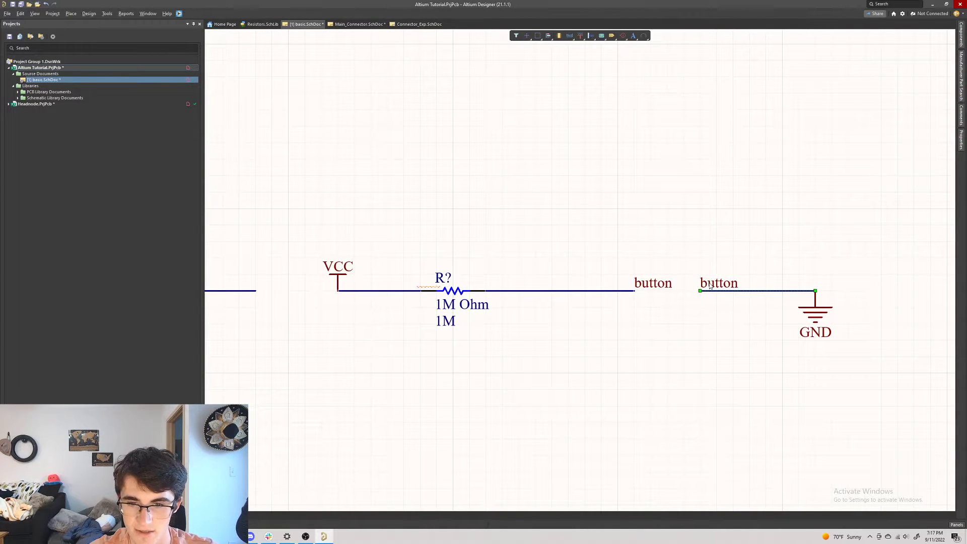
- Undo the pasted GND symbol on the far end of the separate button wire
{"action": "key", "text": "ctrl+z"}
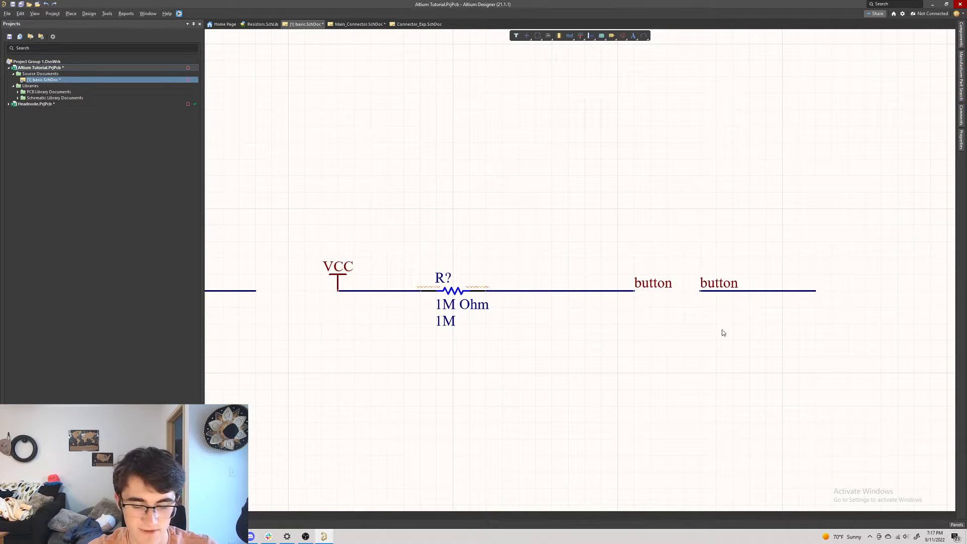
{"action": "key", "text": "shift+f"}
{"action": "left_click", "coordinate": [777, 291]}
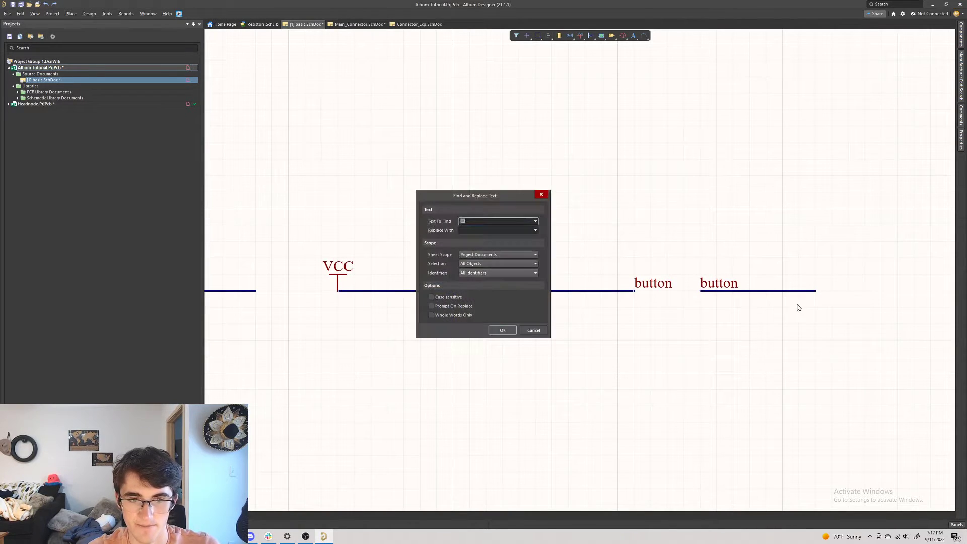
{"action": "key", "text": "Escape"}
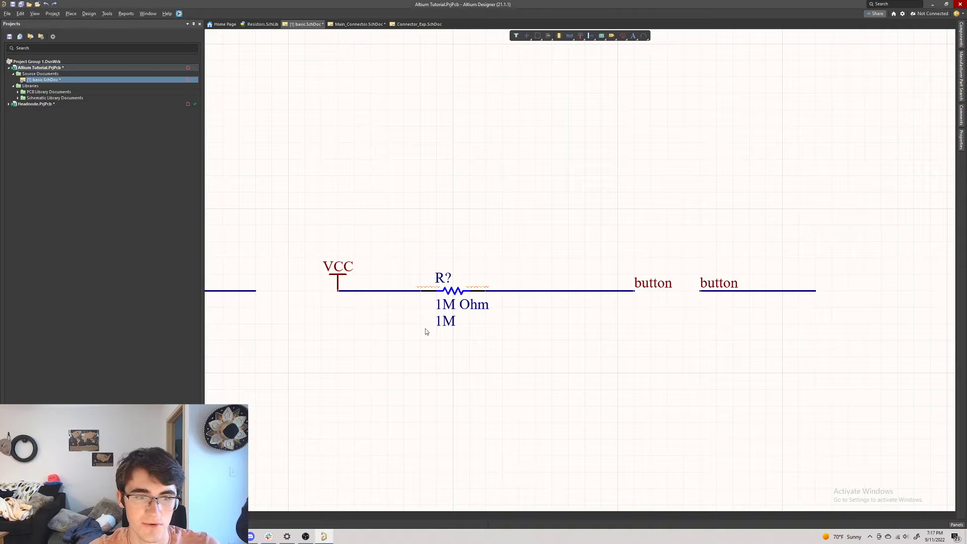
- Copy the 12 V circuit's GND symbol again and place the copy on the free end of the separate button wire
{"action": "scroll", "coordinate": [426, 328], "scroll_direction": "down", "scroll_amount": 5, "text": "ctrl"}
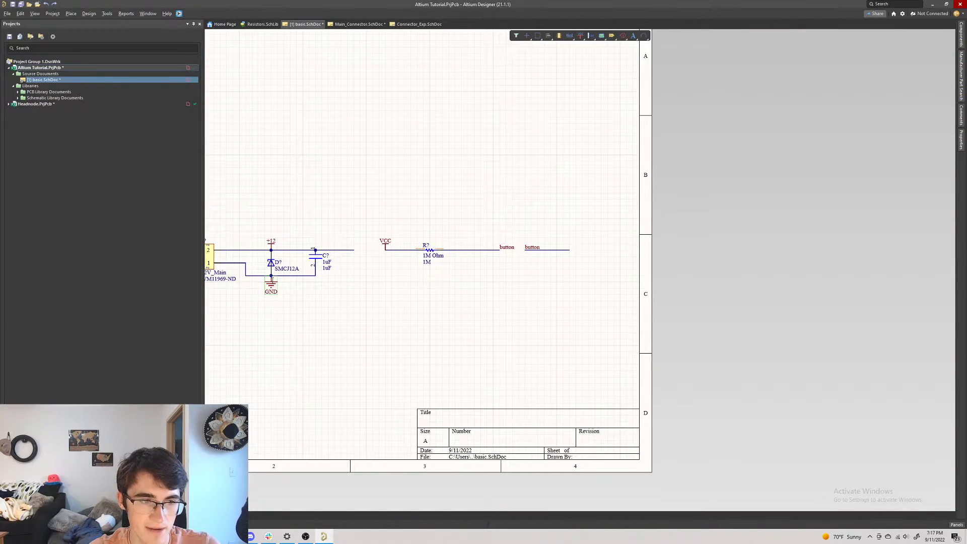
{"action": "left_click", "coordinate": [570, 252]}
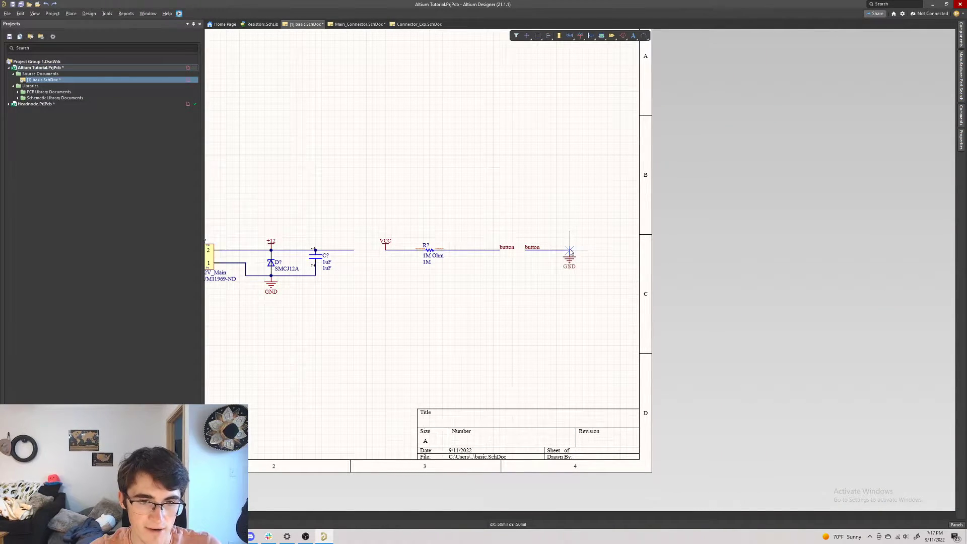
{"action": "scroll", "coordinate": [504, 281], "scroll_direction": "down", "scroll_amount": 1, "text": "ctrl"}
{"action": "scroll", "coordinate": [504, 281], "scroll_direction": "up", "scroll_amount": 3, "text": "ctrl"}
{"action": "right_click_drag", "start_coordinate": [503, 281], "coordinate": [713, 311]}
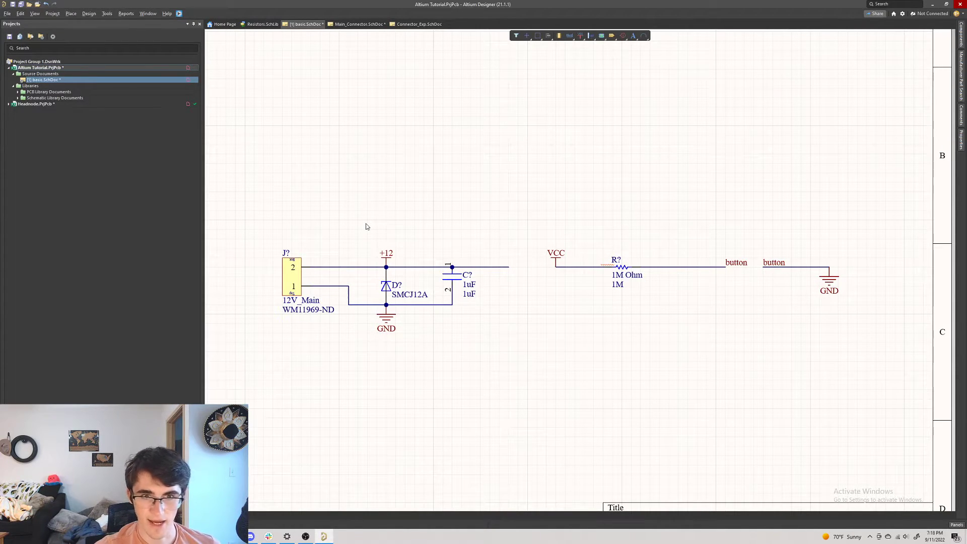
{"action": "left_click", "coordinate": [386, 258]}
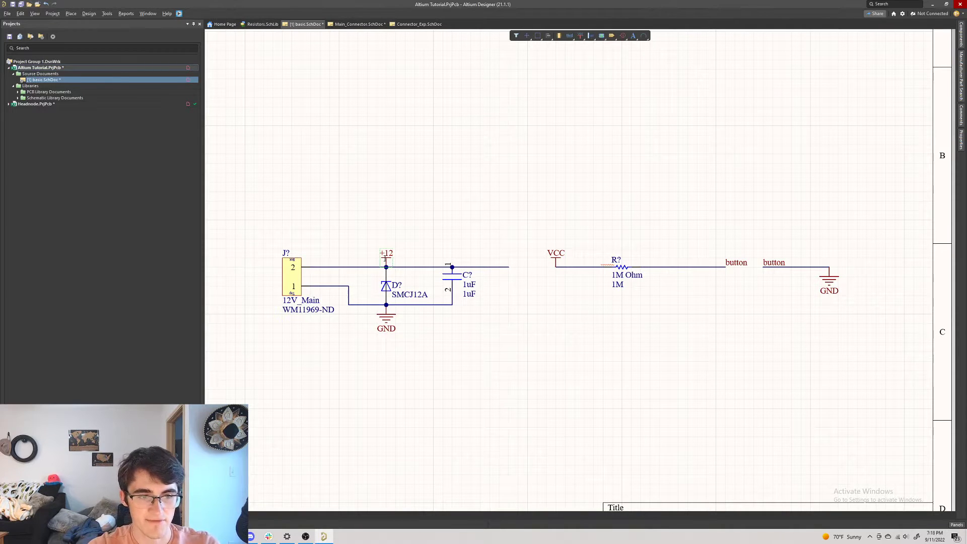
{"action": "left_click", "coordinate": [582, 38]}
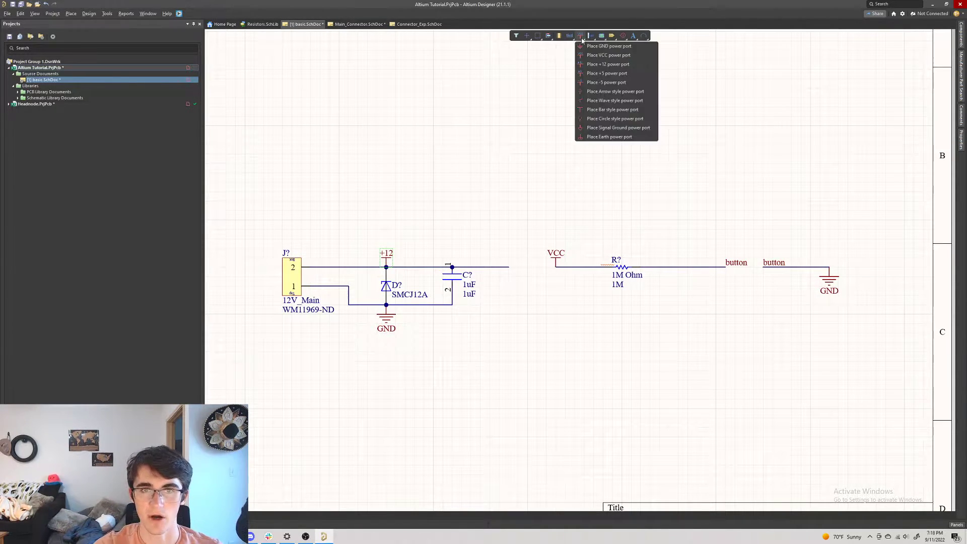
{"action": "left_click", "coordinate": [439, 135]}
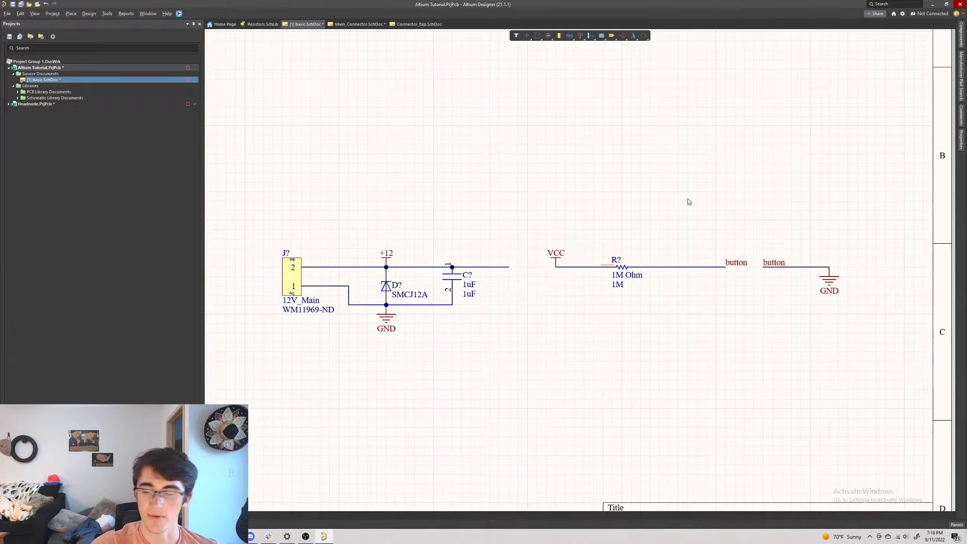
{"action": "scroll", "coordinate": [821, 299], "scroll_direction": "up", "scroll_amount": 1}
{"action": "scroll", "coordinate": [820, 298], "scroll_direction": "down", "scroll_amount": 1}
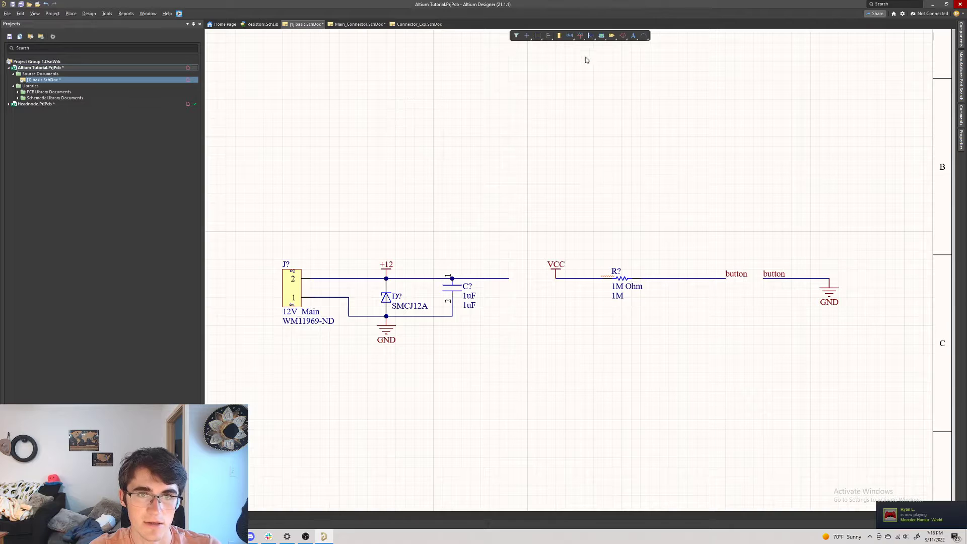
- Shift the button net label and the start of its separate wire slightly toward GND, keeping them aligned, and save the schematic
{"action": "mouse_move", "coordinate": [765, 279]}
{"action": "left_mouse_down"}
{"action": "mouse_move", "coordinate": [793, 269]}
{"action": "mouse_move", "coordinate": [775, 282]}
{"action": "mouse_move", "coordinate": [778, 266]}
{"action": "mouse_move", "coordinate": [775, 281]}
{"action": "left_mouse_up"}
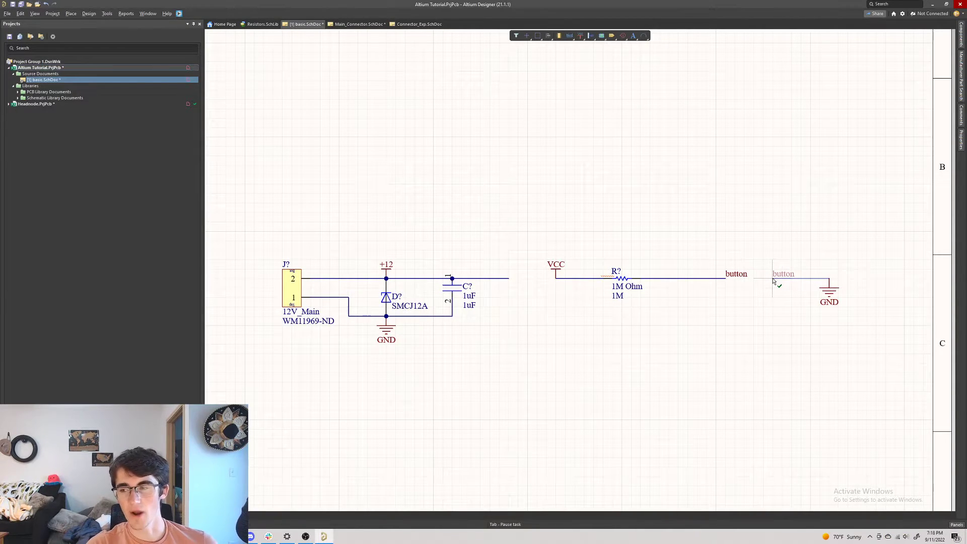
{"action": "mouse_move", "coordinate": [773, 281]}
{"action": "left_mouse_down"}
{"action": "mouse_move", "coordinate": [776, 262]}
{"action": "mouse_move", "coordinate": [775, 280]}
{"action": "left_mouse_up"}
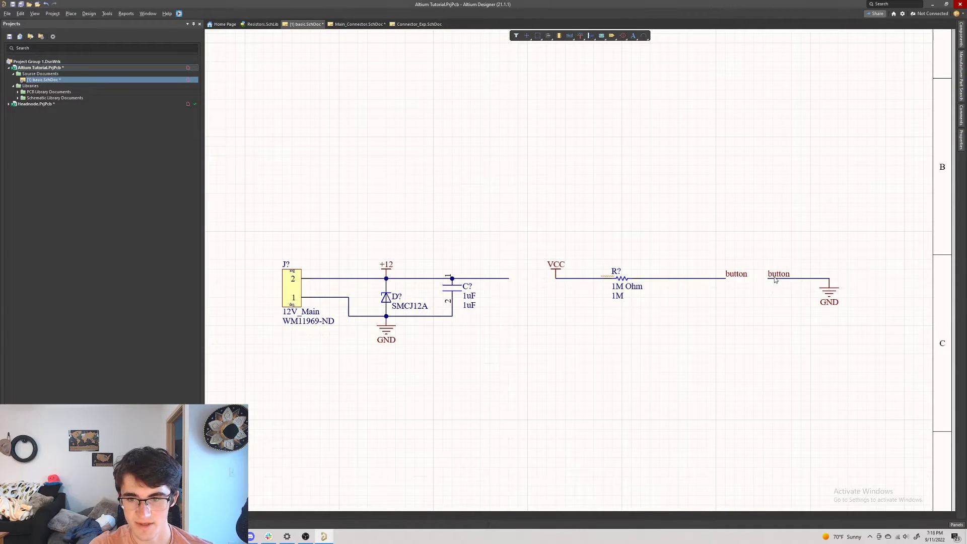
{"action": "left_click", "coordinate": [774, 280]}
{"action": "left_click", "coordinate": [788, 281]}
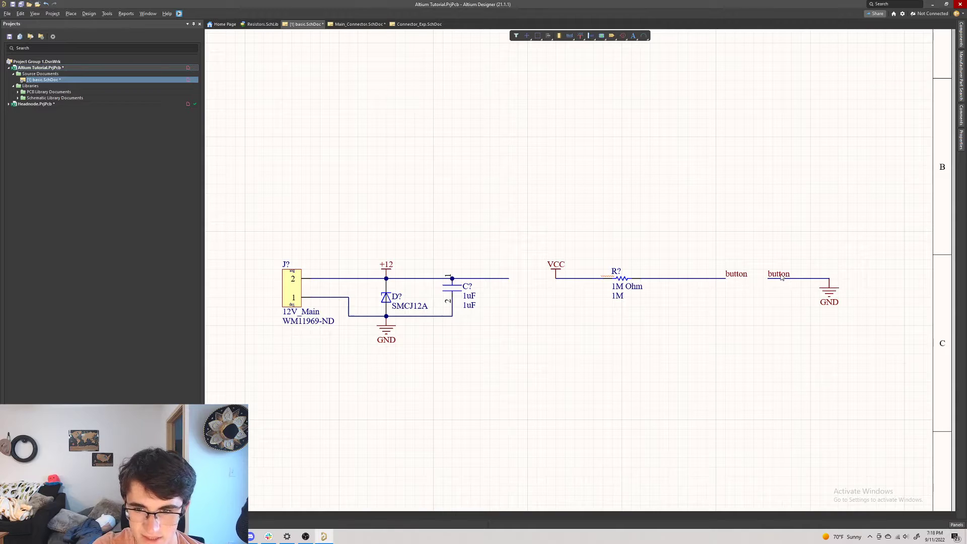
{"action": "left_click", "coordinate": [769, 281]}
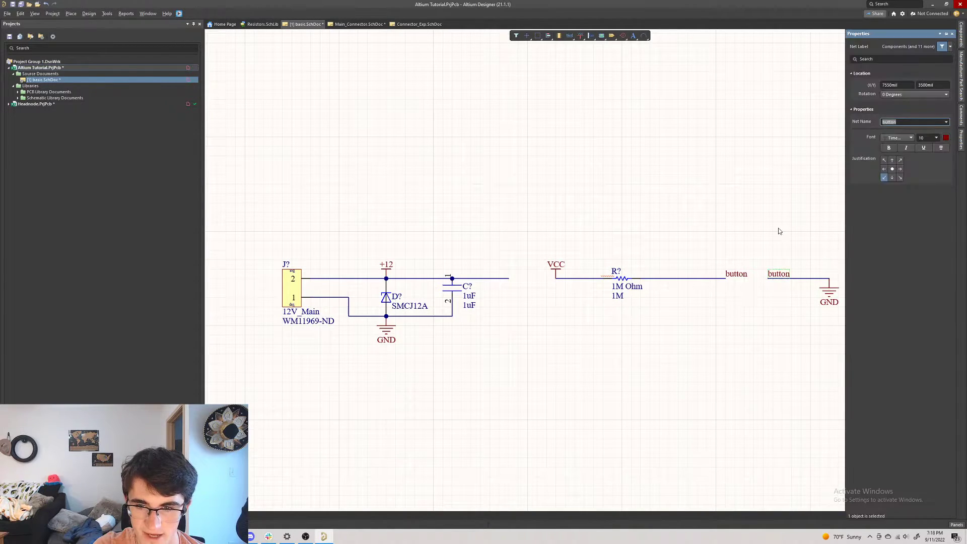
{"action": "mouse_move", "coordinate": [784, 279]}
{"action": "left_mouse_down"}
{"action": "mouse_move", "coordinate": [769, 280]}
{"action": "mouse_move", "coordinate": [769, 244]}
{"action": "mouse_move", "coordinate": [768, 283]}
{"action": "left_mouse_up"}
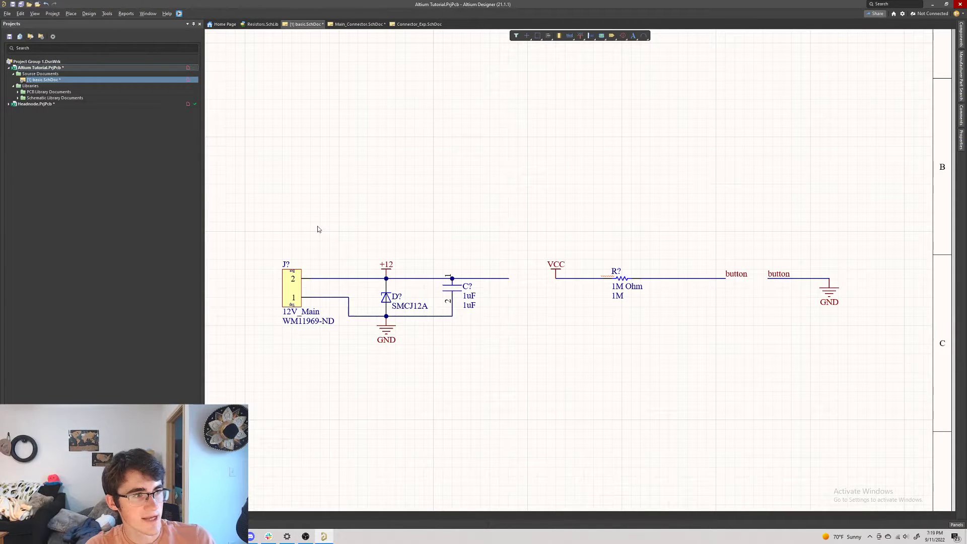
{"action": "key", "text": "ctrl+s"}
- Place a text string reading "This is a circuit" below the 12 V circuit
{"action": "scroll", "coordinate": [551, 319], "scroll_direction": "down", "scroll_amount": 3, "text": "ctrl"}
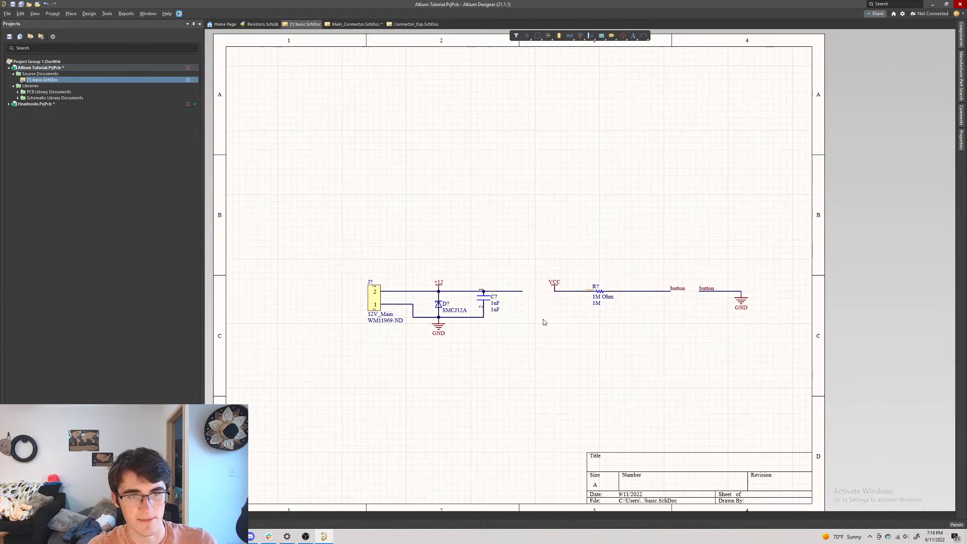
{"action": "left_click", "coordinate": [643, 36]}
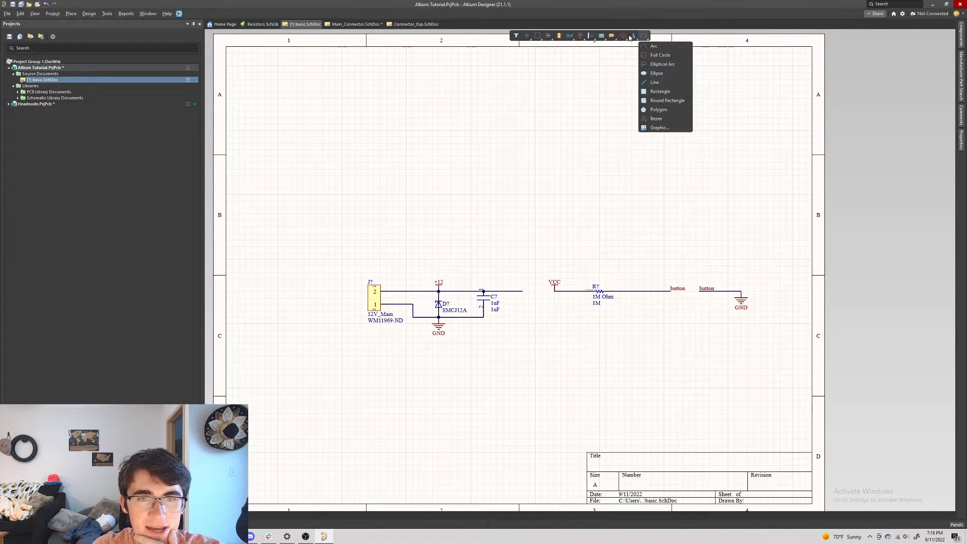
{"action": "left_click", "coordinate": [633, 36]}
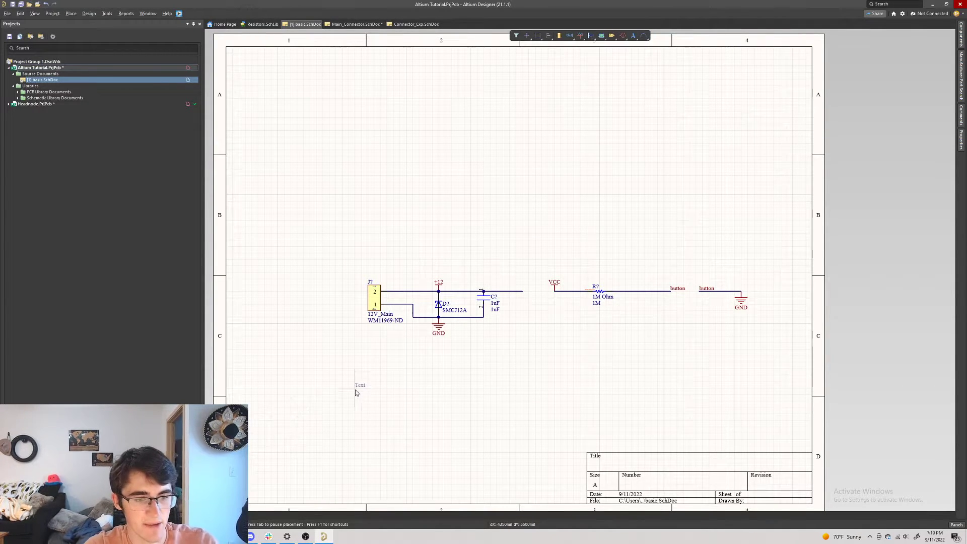
{"action": "left_click", "coordinate": [418, 379]}
{"action": "key", "text": "Escape"}
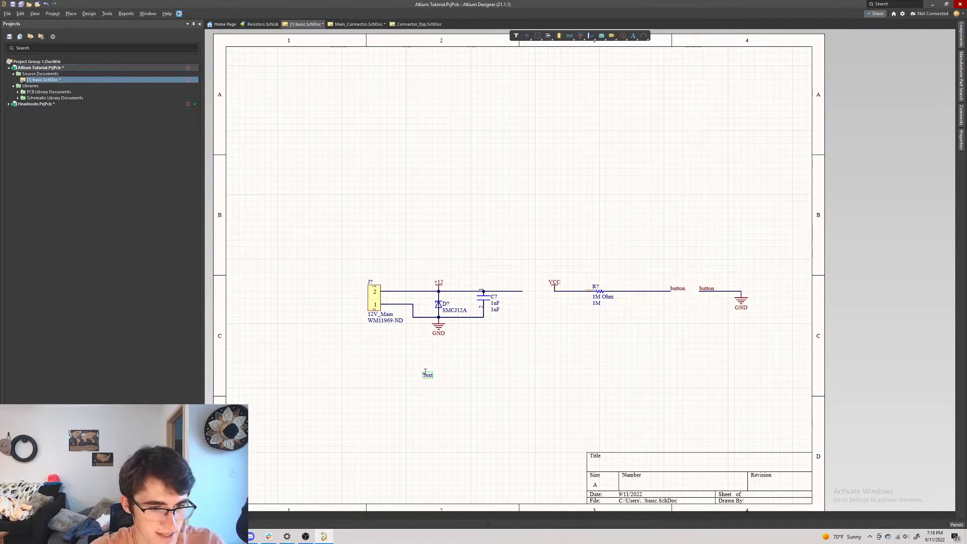
{"action": "double_click", "coordinate": [426, 374]}
{"action": "type", "text": "This is a circuit"}
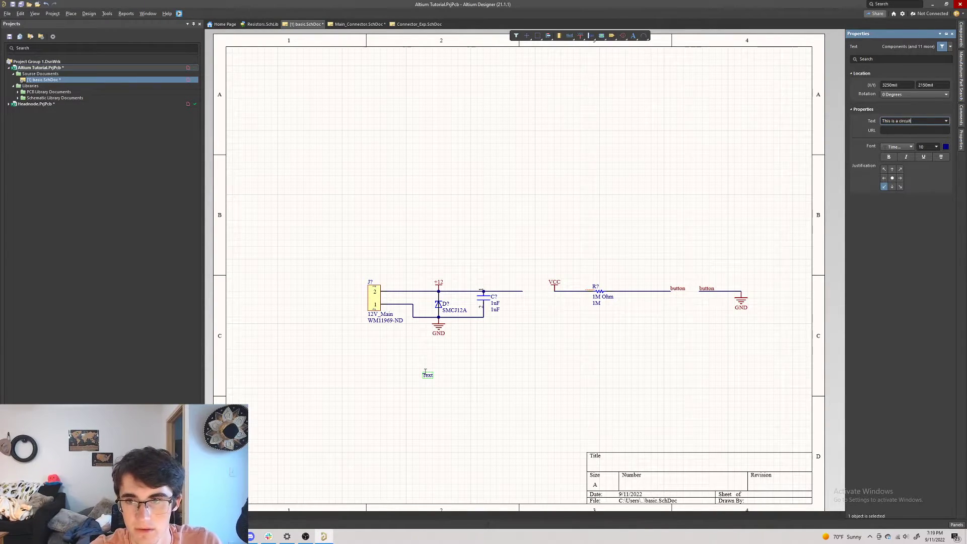
{"action": "key", "text": "Return"}
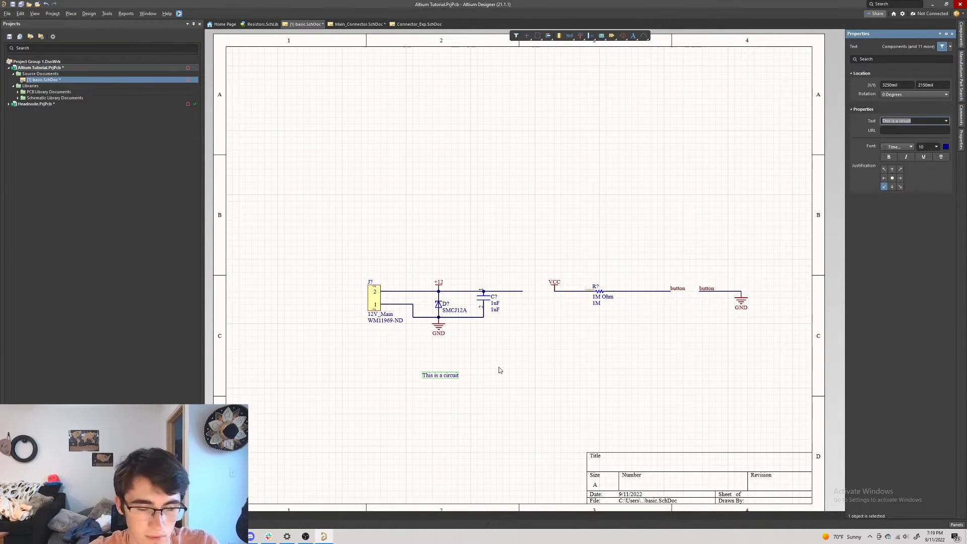
{"action": "left_click", "coordinate": [546, 129]}
- Draw a text frame about 2700 by 1000 mil below the 12 V circuit, over the existing text string
{"action": "right_click", "coordinate": [632, 39]}
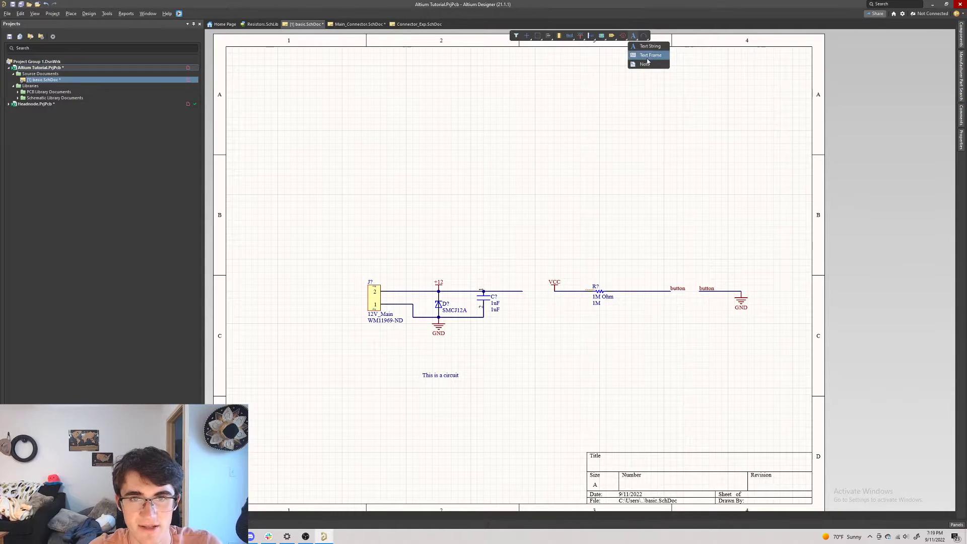
{"action": "left_click", "coordinate": [650, 53]}
{"action": "left_click", "coordinate": [414, 399]}
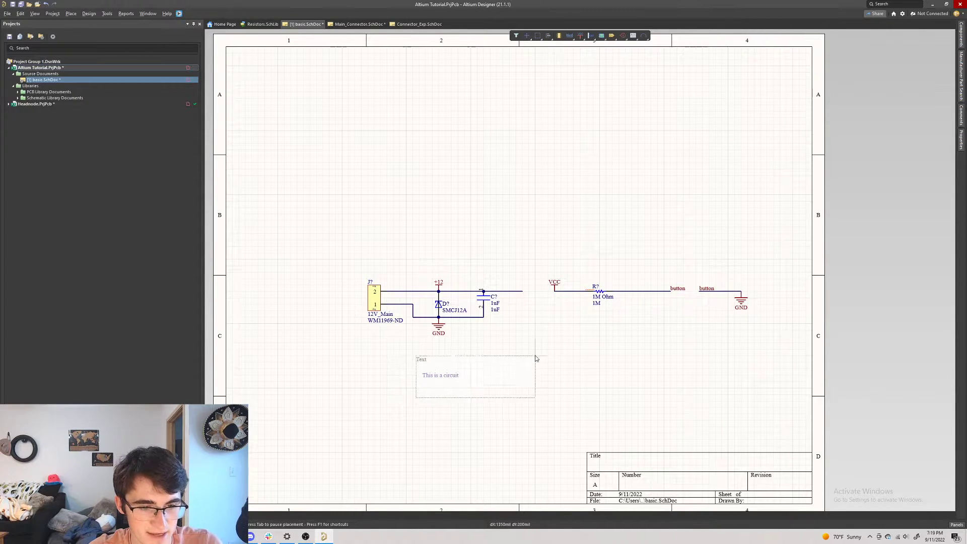
{"action": "left_click", "coordinate": [590, 334]}
{"action": "key", "text": "Escape"}
- Set the text frame's content to "this is a really cool circuit" and move the frame clear of the GND symbol
{"action": "double_click", "coordinate": [443, 345]}
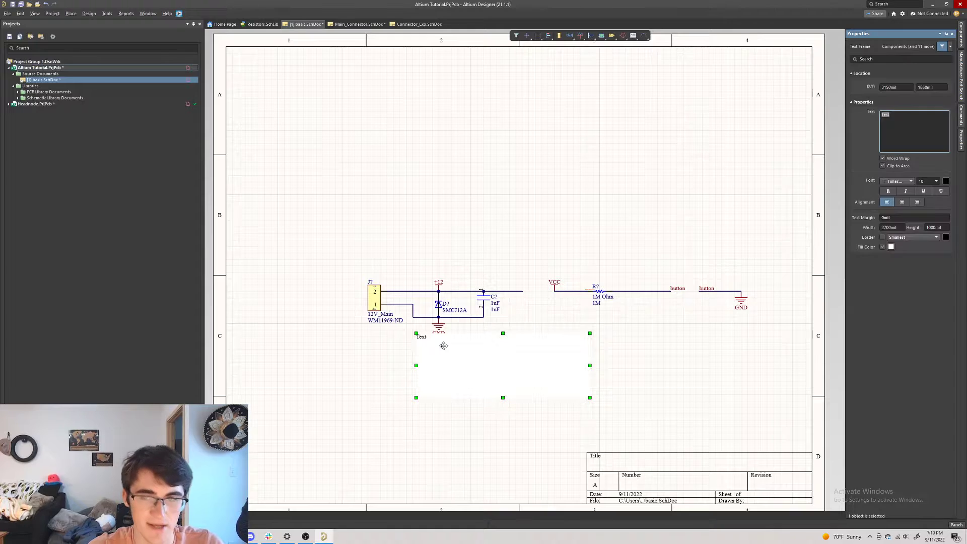
{"action": "type", "text": "this is a real"}
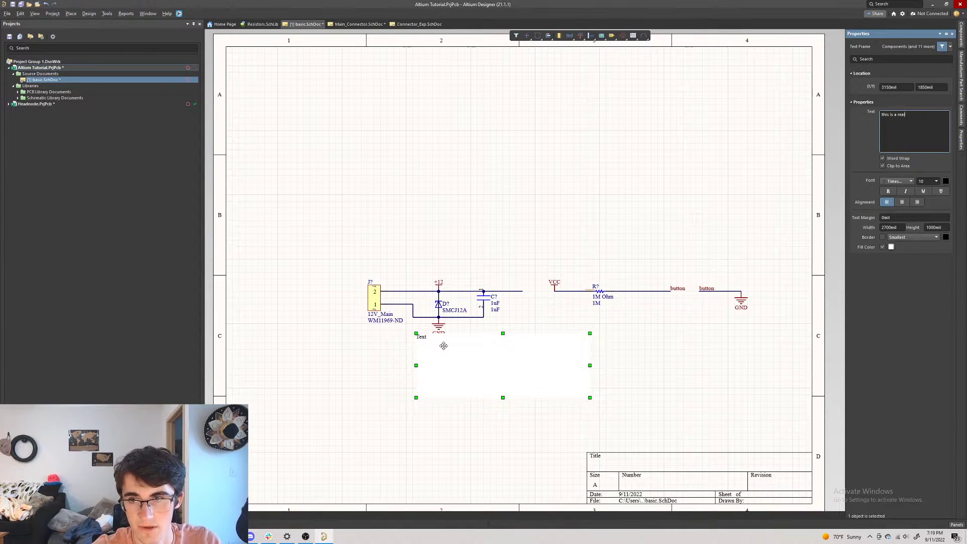
{"action": "type", "text": "ly cool circuit"}
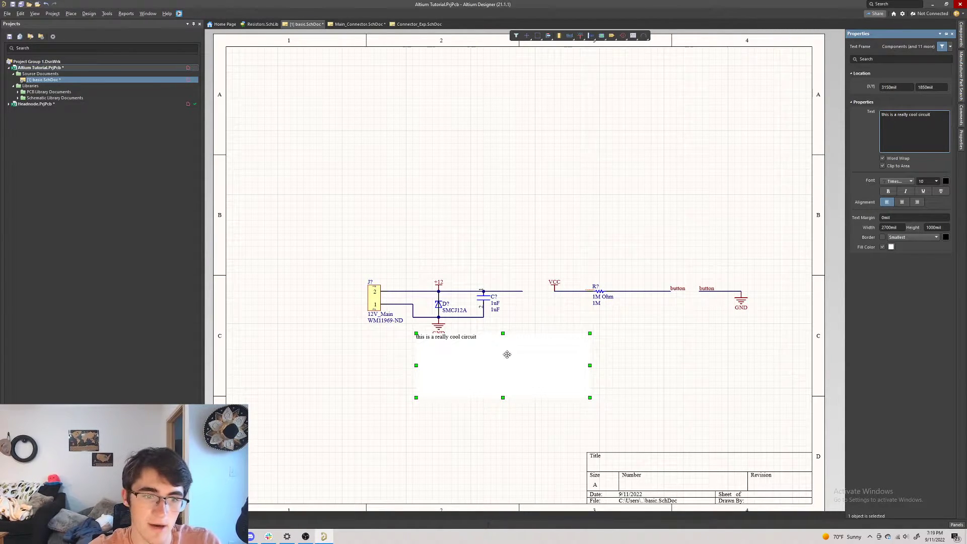
{"action": "left_click_drag", "start_coordinate": [505, 353], "coordinate": [496, 371]}
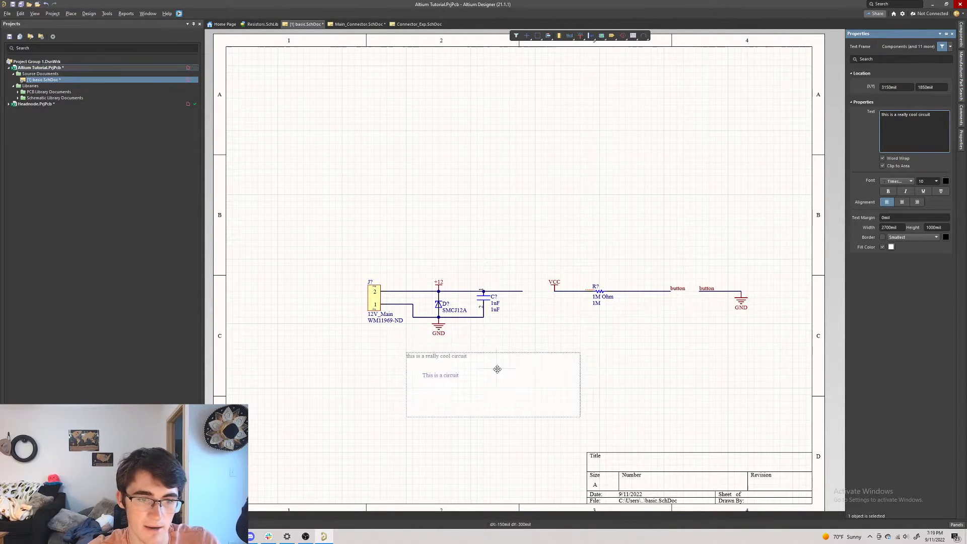
- Place a note beside the text frame, below the resistor circuit
{"action": "left_click", "coordinate": [633, 36]}
{"action": "left_click", "coordinate": [648, 63]}
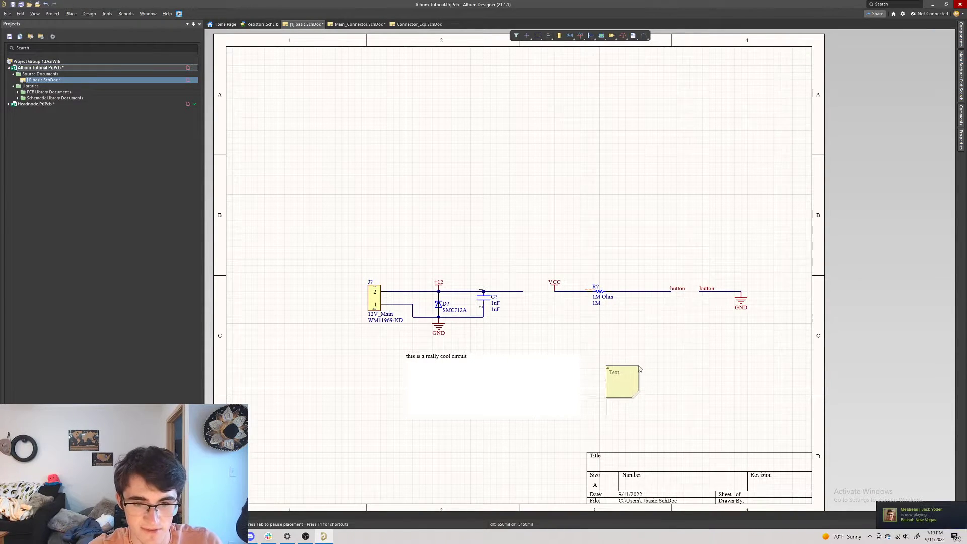
- Place a wide rectangular note below the resistor circuit on the schematic
{"action": "left_click", "coordinate": [606, 397]}
{"action": "left_click", "coordinate": [776, 349]}
{"action": "key", "text": "Escape"}
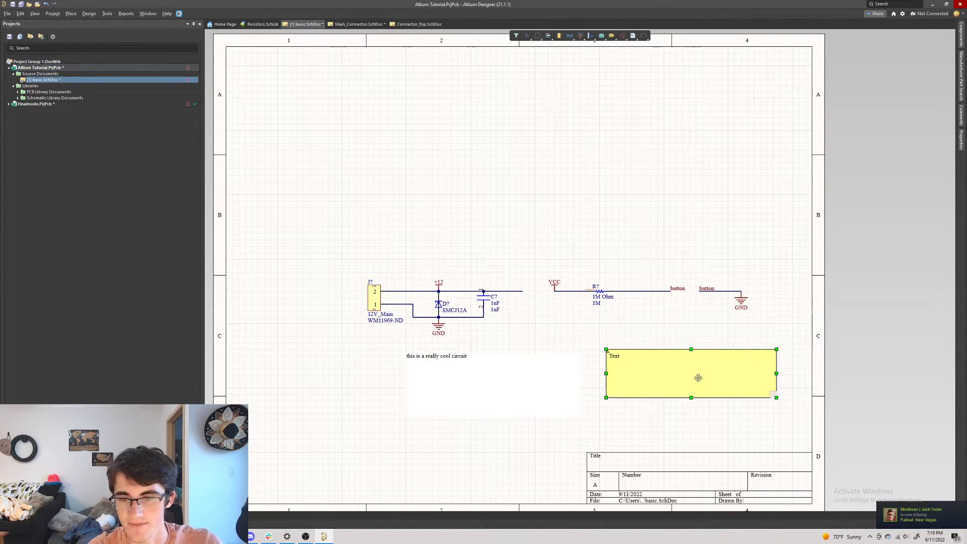
{"action": "left_click", "coordinate": [811, 387]}
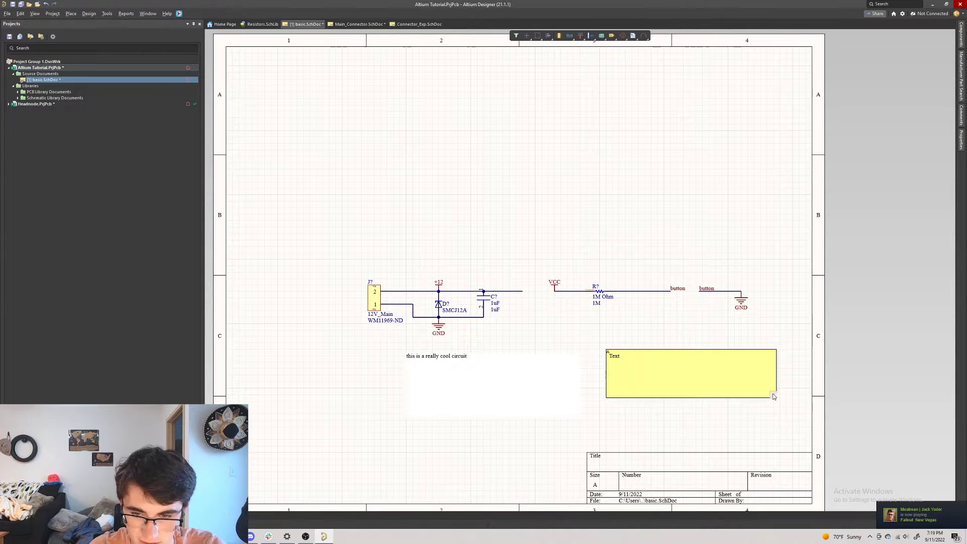
{"action": "left_click", "coordinate": [770, 394]}
{"action": "left_click", "coordinate": [783, 410]}
- Delete the note, the text frame and the "This is a circuit" text string from the schematic
{"action": "left_click_drag", "start_coordinate": [633, 381], "coordinate": [621, 397]}
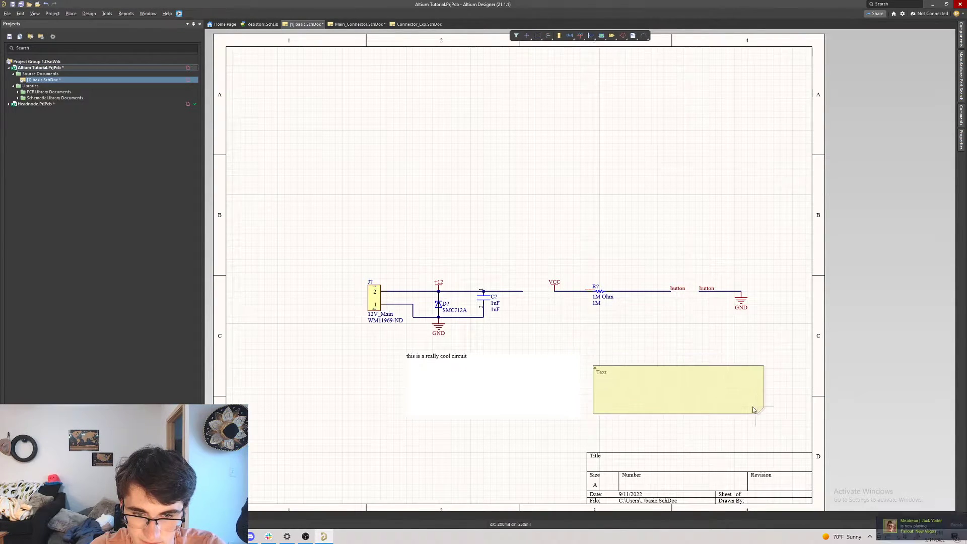
{"action": "key", "text": "Delete"}
{"action": "left_click_drag", "start_coordinate": [448, 356], "coordinate": [464, 374]}
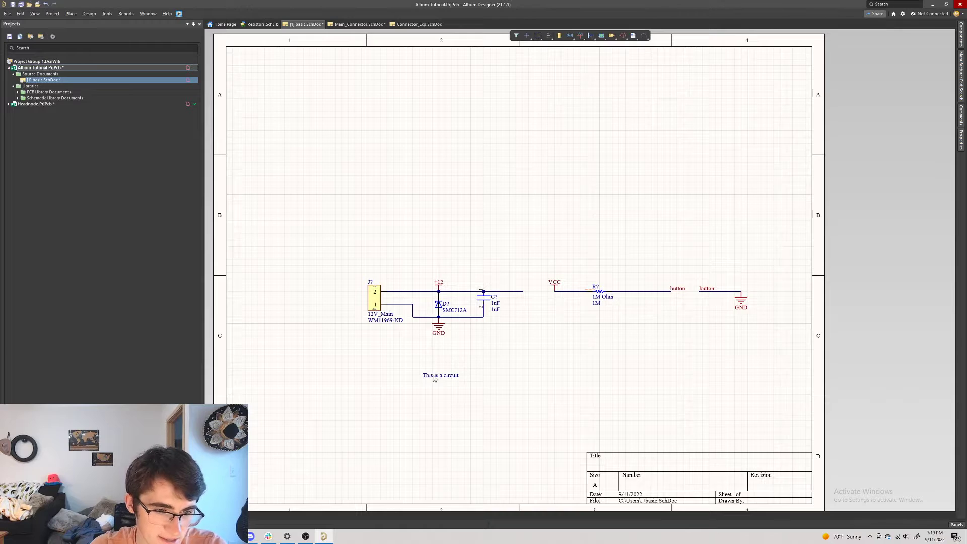
{"action": "key", "text": "Delete"}
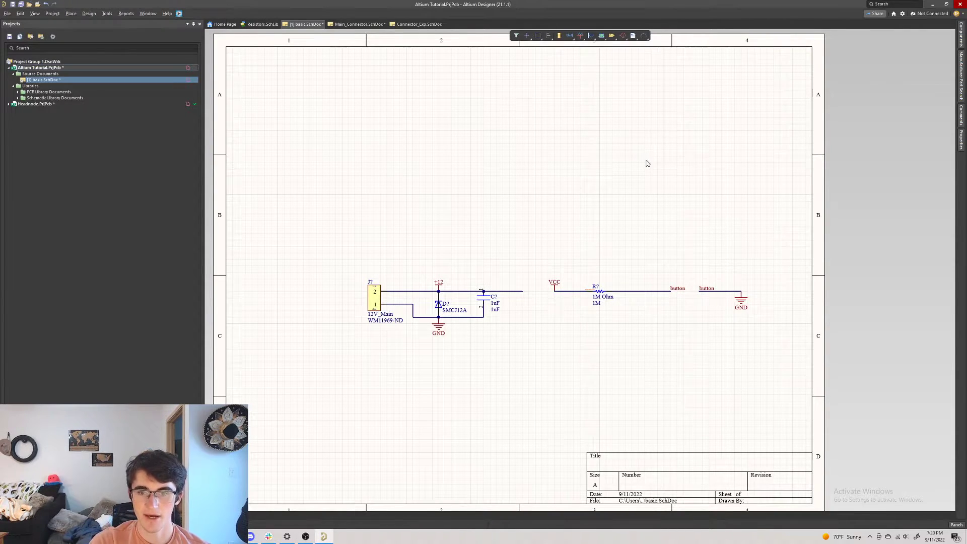
- Save the basic.SchDoc schematic document
{"action": "left_click", "coordinate": [678, 289]}
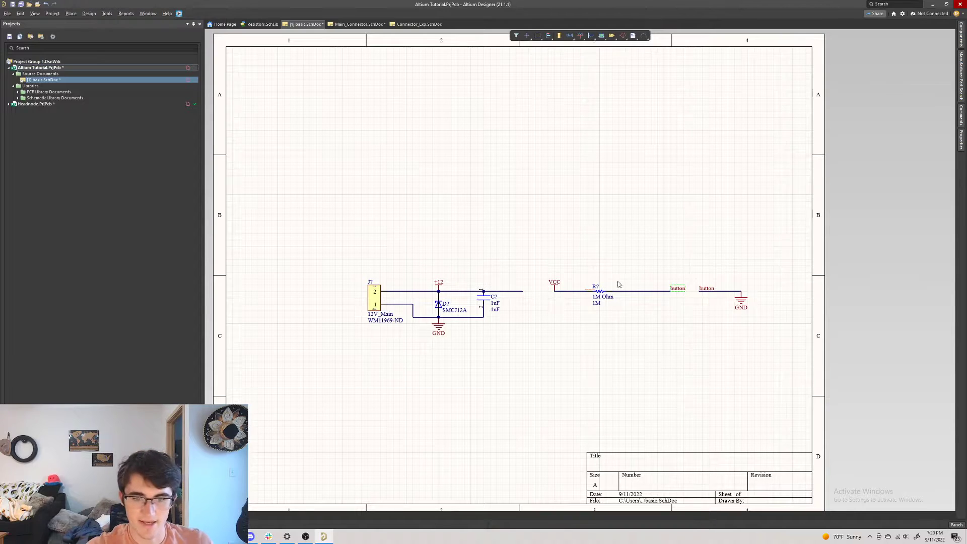
{"action": "scroll", "coordinate": [601, 290], "scroll_direction": "up", "scroll_amount": 5, "text": "ctrl"}
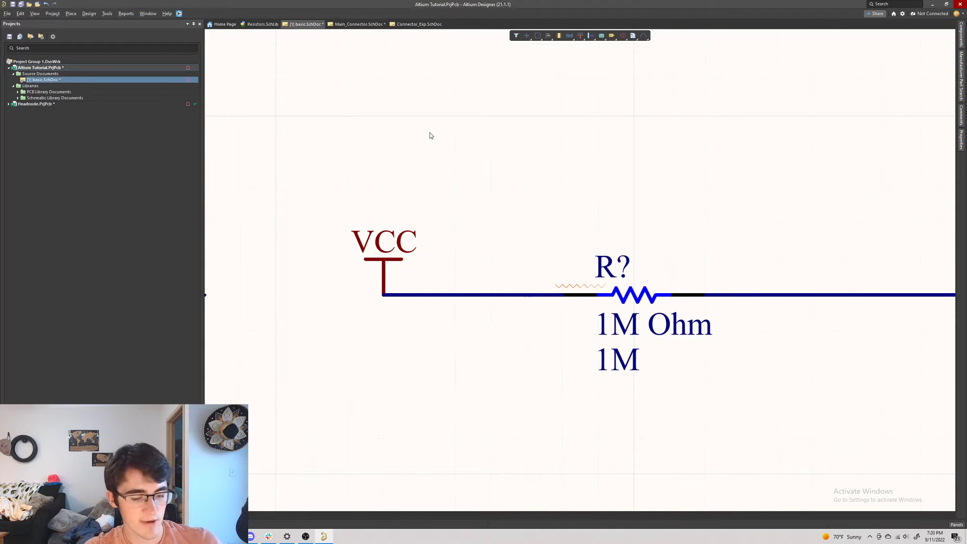
{"action": "key", "text": "ctrl+s"}
{"action": "scroll", "coordinate": [447, 152], "scroll_direction": "down", "scroll_amount": 7, "text": "ctrl"}
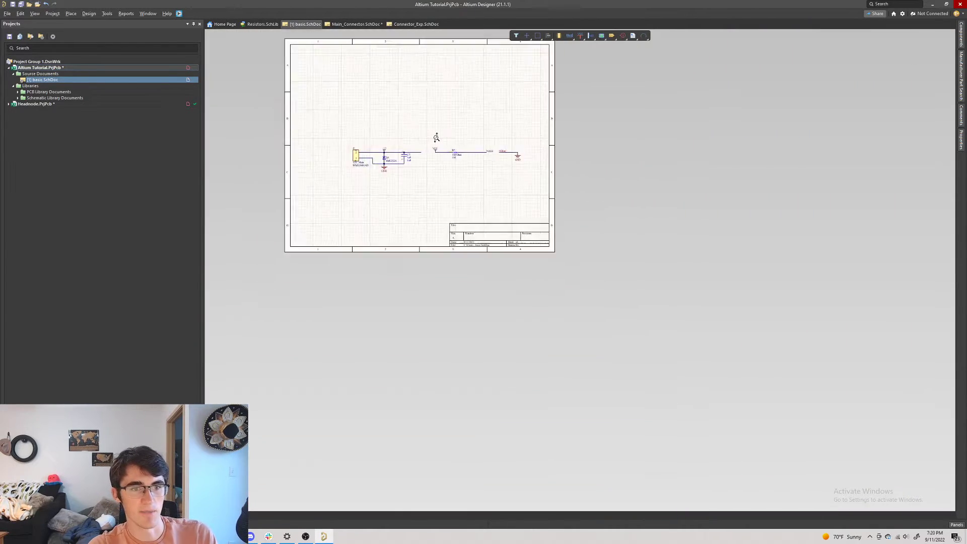
- Add a new PCB document to the Altium Tutorial project
{"action": "scroll", "coordinate": [437, 132], "scroll_direction": "up", "scroll_amount": 2, "text": "ctrl"}
{"action": "right_click_drag", "start_coordinate": [437, 128], "coordinate": [464, 209]}
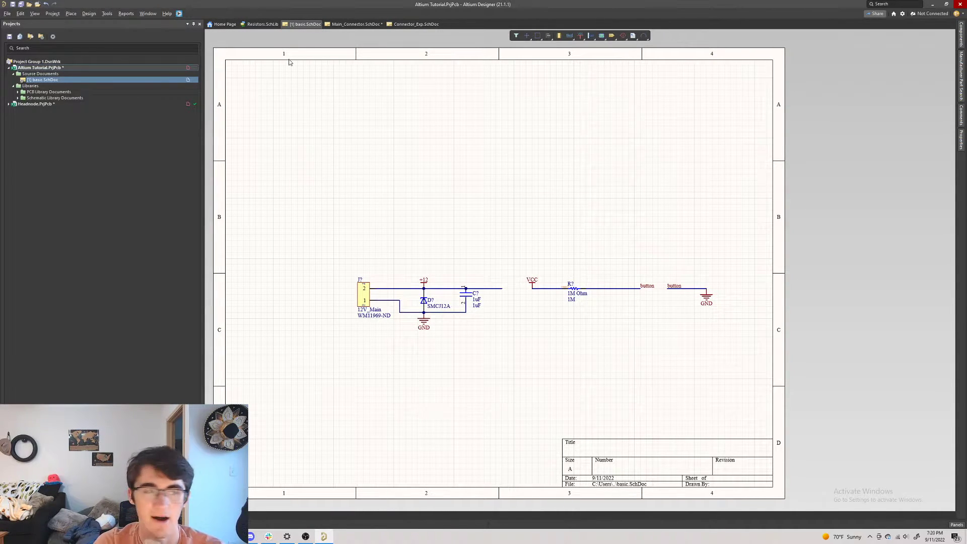
{"action": "left_click", "coordinate": [34, 14]}
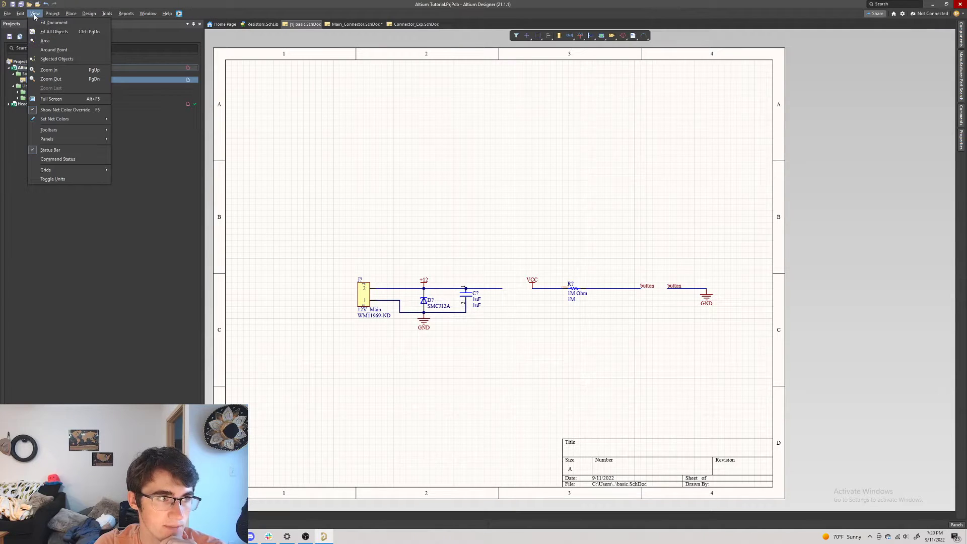
{"action": "mouse_move", "coordinate": [47, 15]}
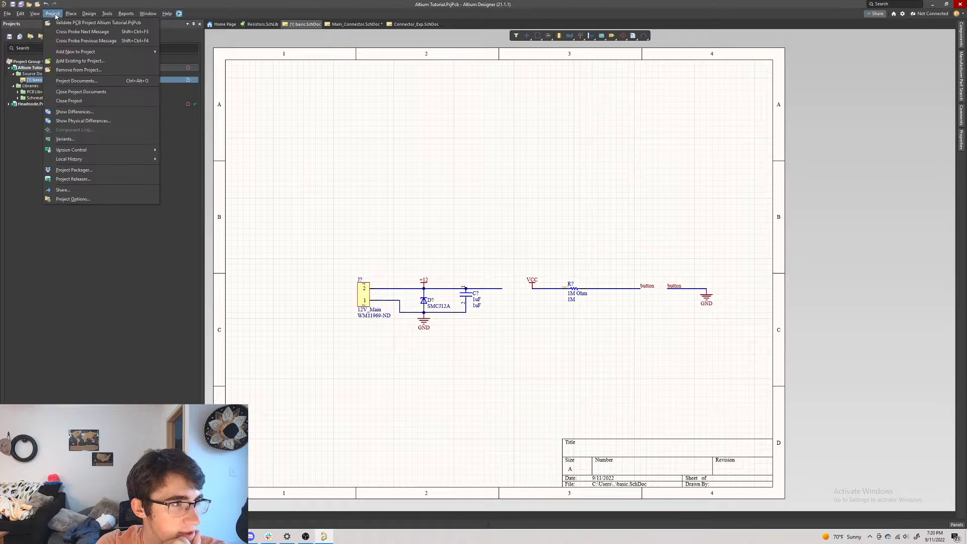
{"action": "mouse_move", "coordinate": [126, 52]}
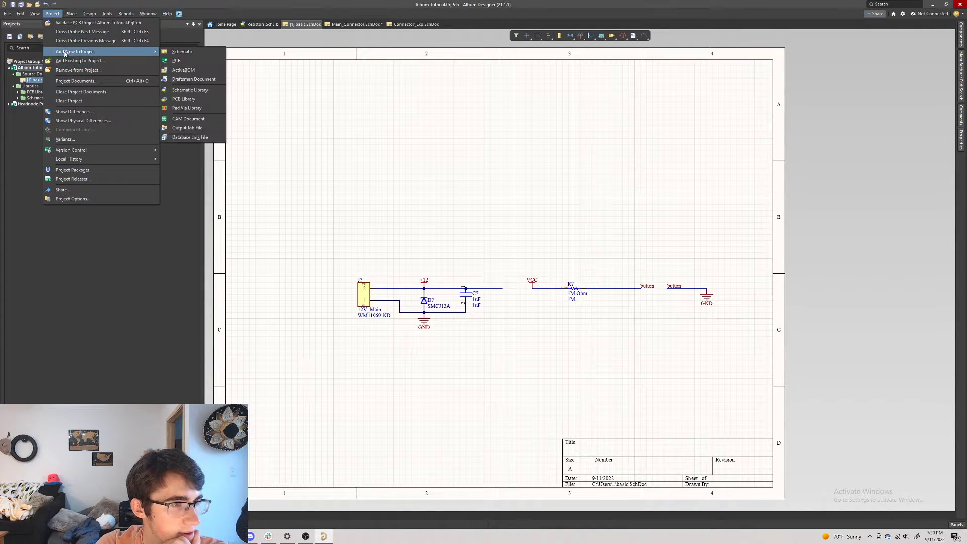
{"action": "left_click", "coordinate": [196, 61]}
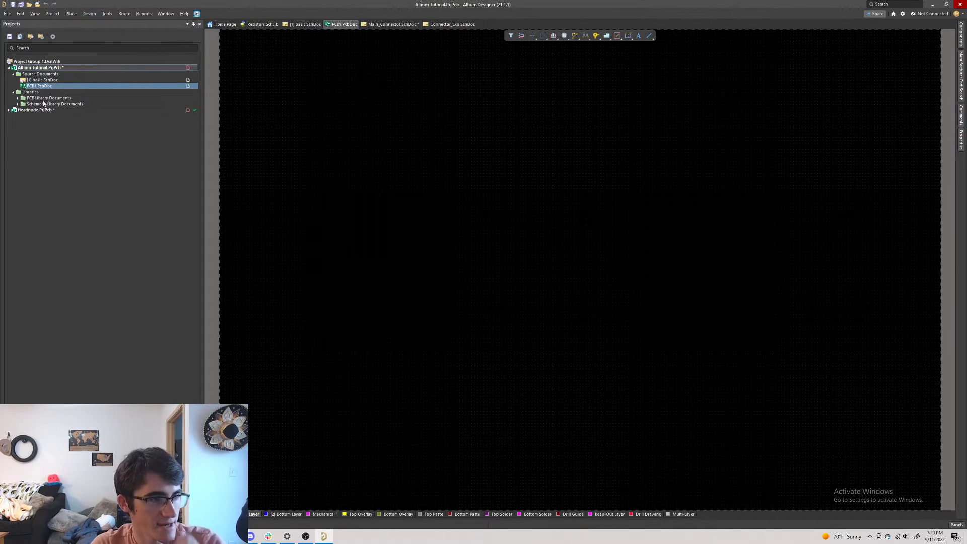
- Try to import the project's changes into the new board, and save the board document as PCB1.PcbDoc in the Altium Tutorial folder
{"action": "left_click", "coordinate": [88, 14]}
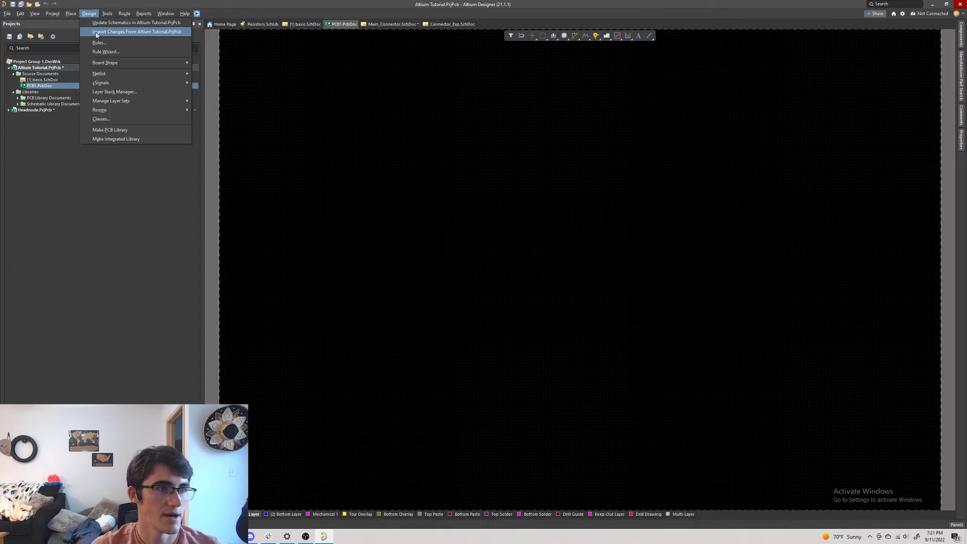
{"action": "left_click", "coordinate": [114, 31]}
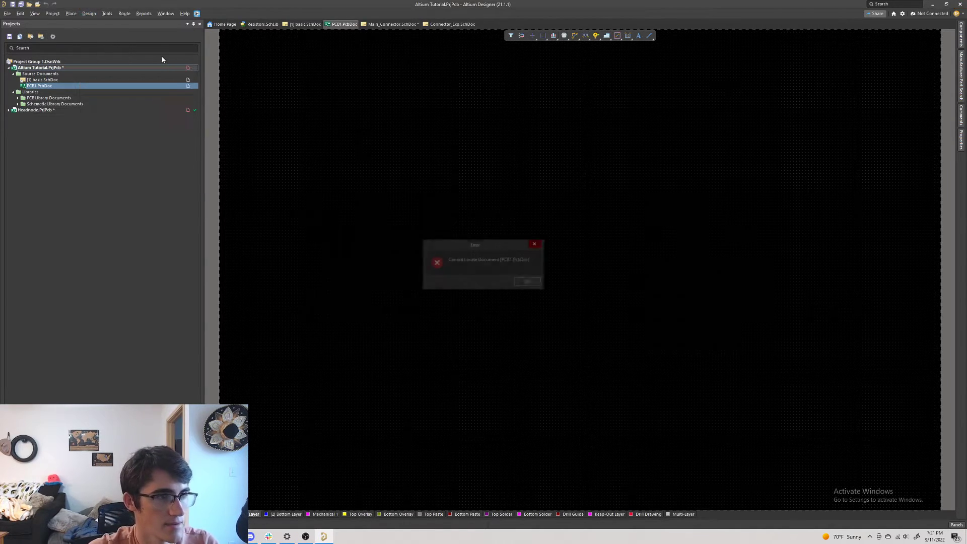
{"action": "left_click", "coordinate": [528, 280]}
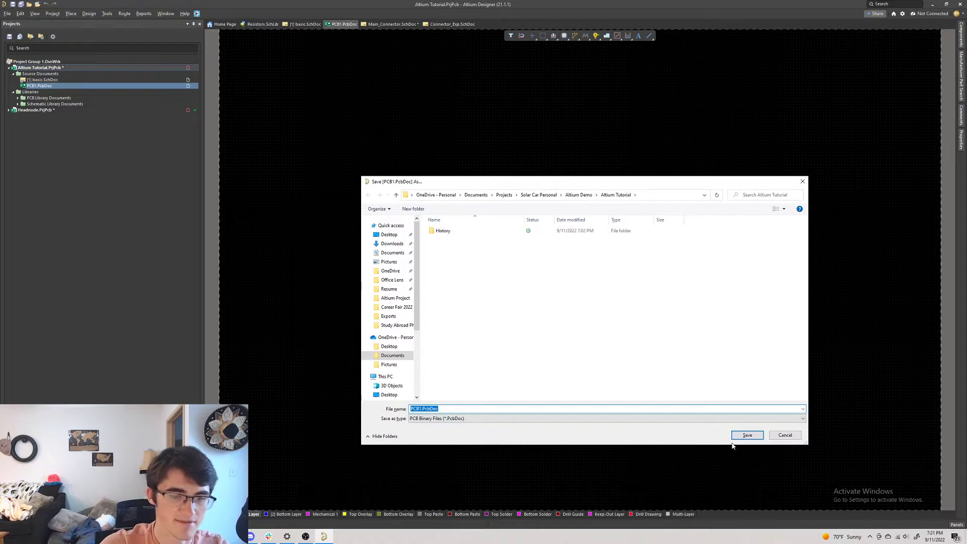
{"action": "left_click", "coordinate": [747, 436]}
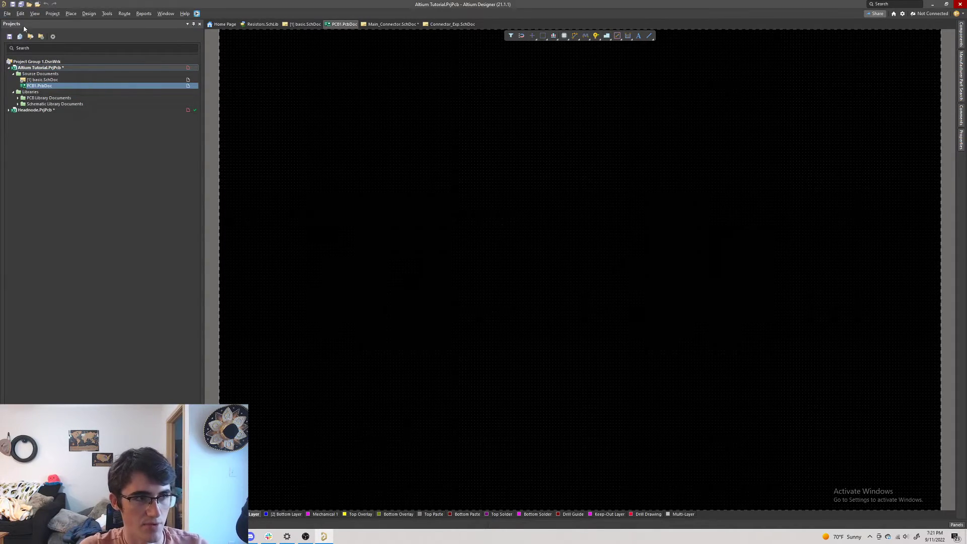
- Run Update Schematics for the Altium Tutorial project and review the differences between basic.SchDoc and PCB1.PcbDoc
{"action": "left_click", "coordinate": [89, 13]}
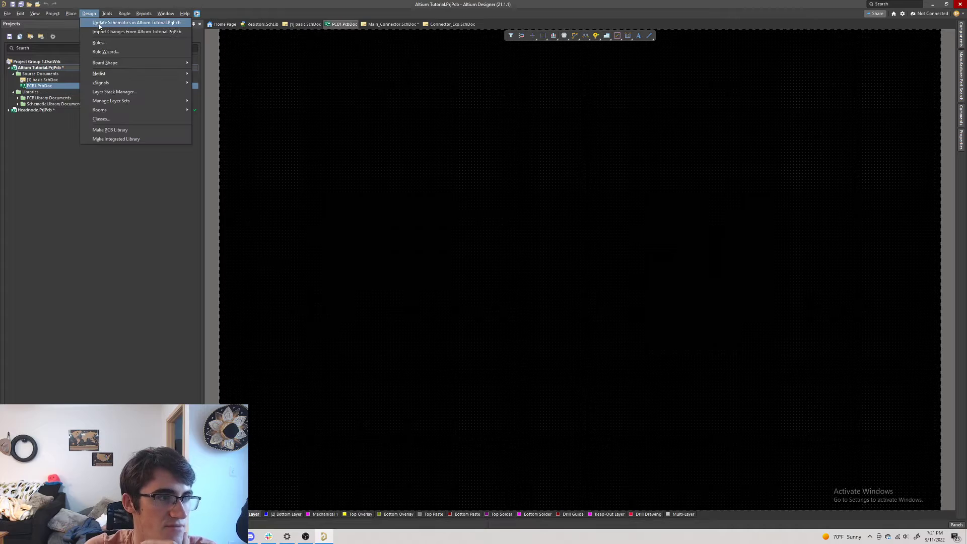
{"action": "left_click", "coordinate": [156, 50]}
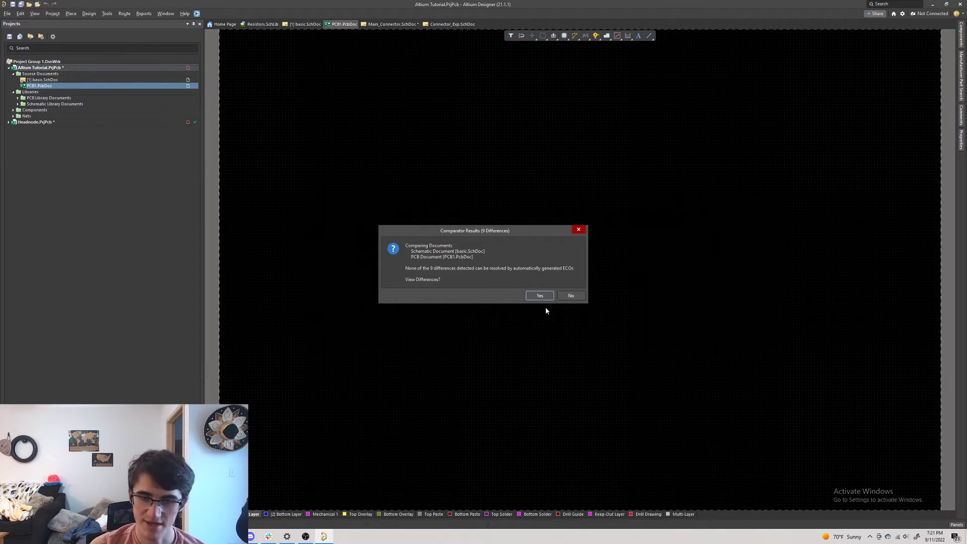
{"action": "left_click", "coordinate": [540, 296]}
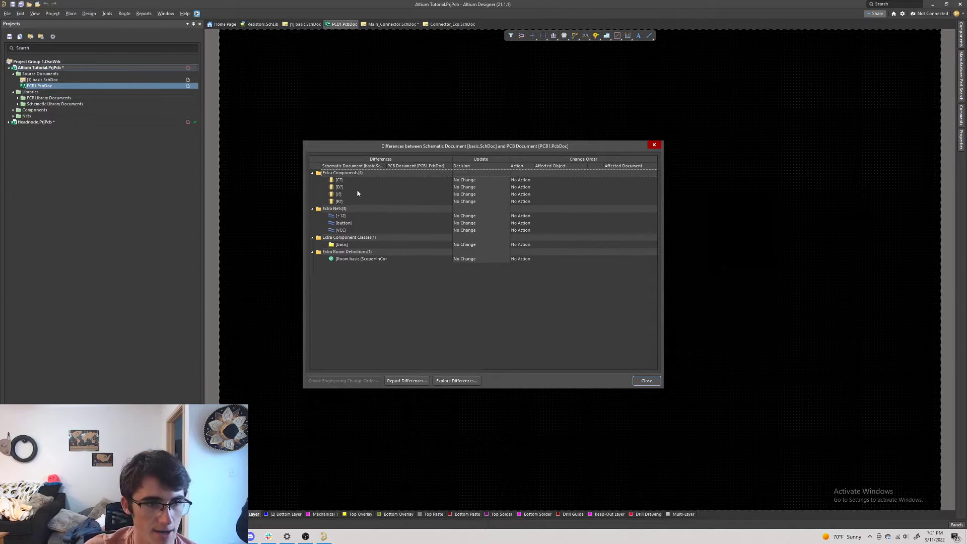
{"action": "left_click", "coordinate": [654, 146]}
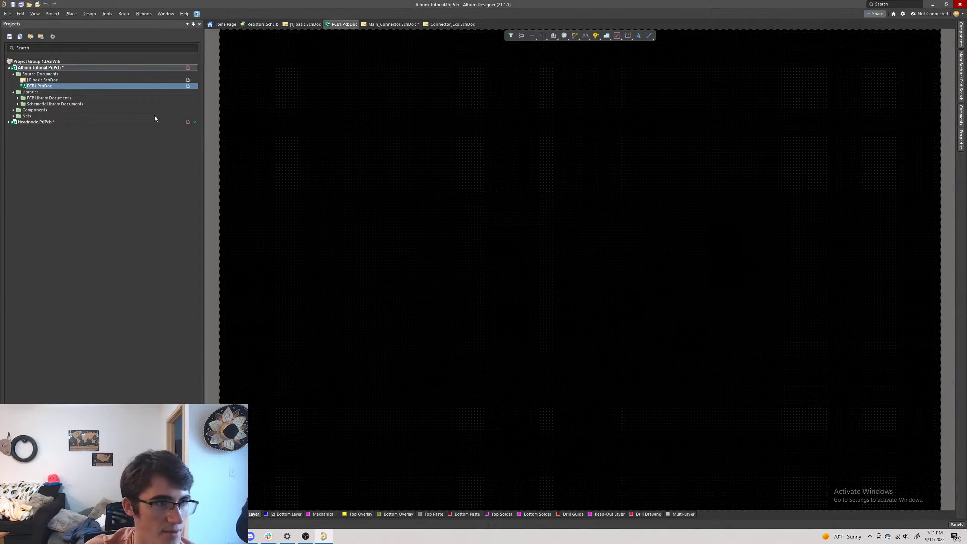
- Return to the basic.SchDoc schematic and inspect the component properties of the SMCJ12A diode
{"action": "double_click", "coordinate": [42, 79]}
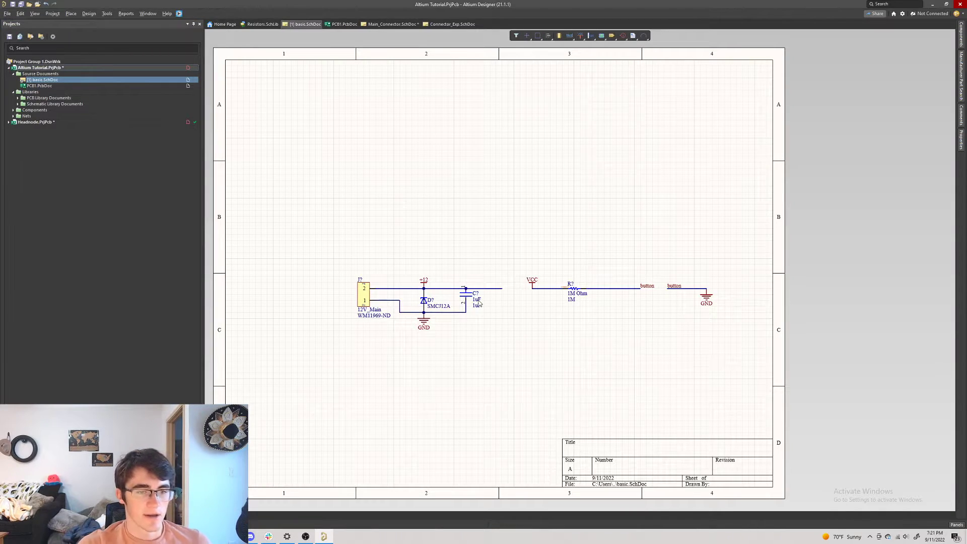
{"action": "scroll", "coordinate": [440, 309], "scroll_direction": "up", "scroll_amount": 5, "text": "ctrl"}
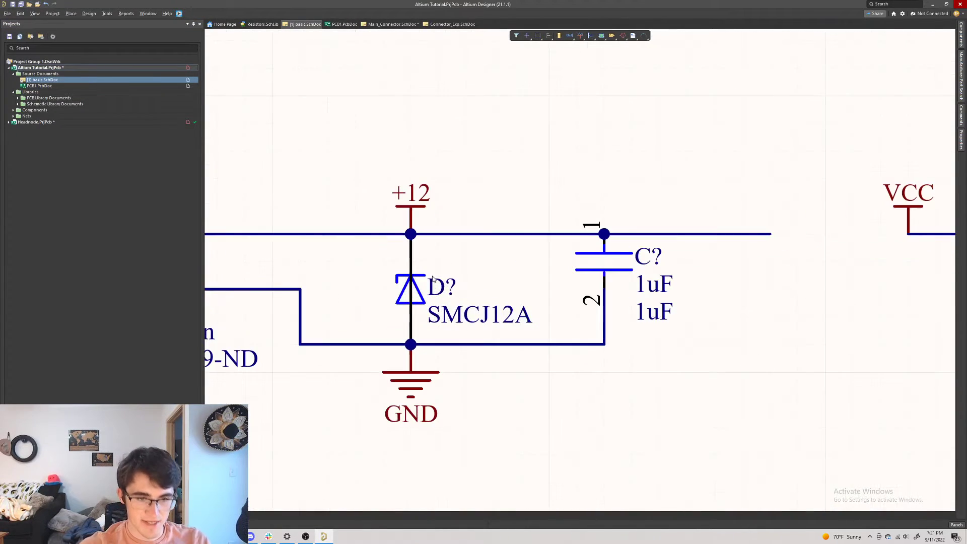
{"action": "left_click", "coordinate": [462, 303]}
{"action": "left_click", "coordinate": [475, 293]}
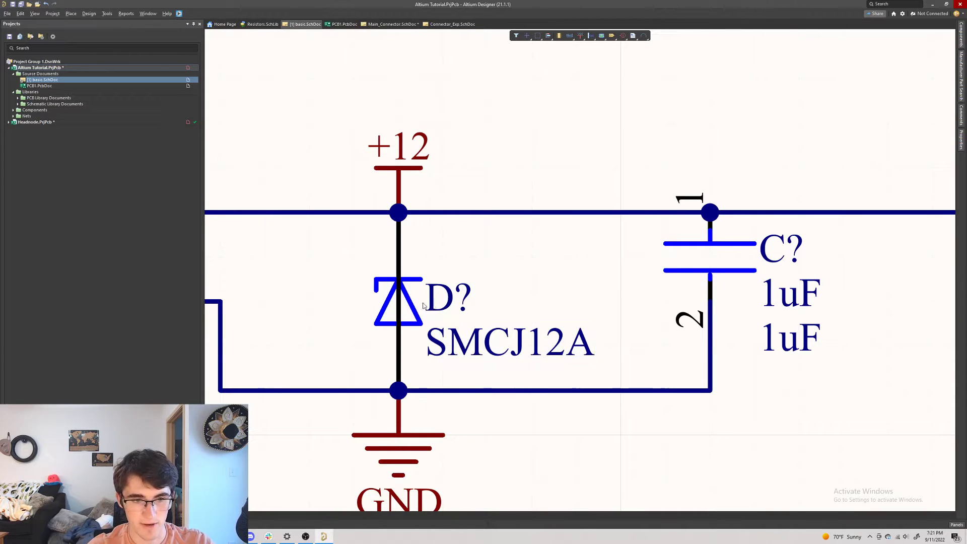
{"action": "left_click", "coordinate": [396, 303]}
{"action": "double_click", "coordinate": [395, 302]}
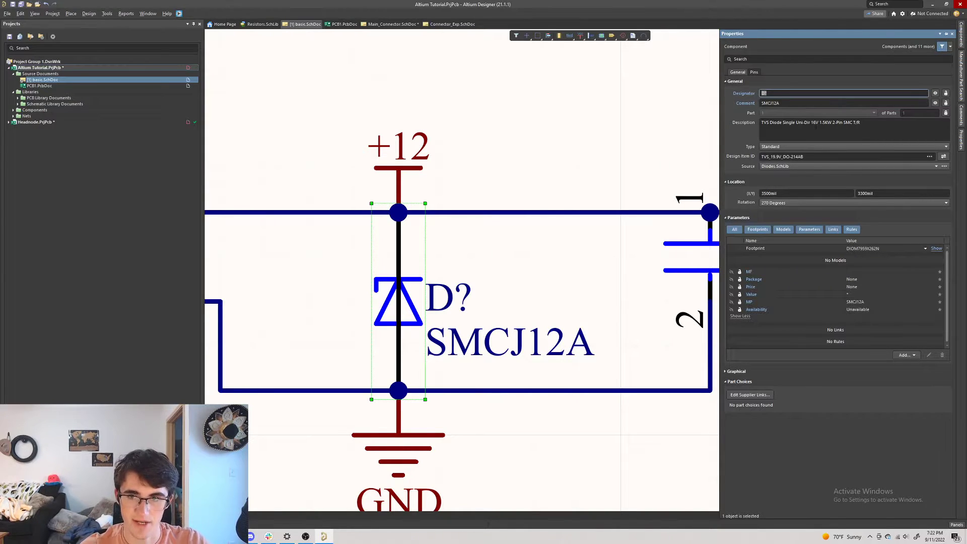
{"action": "mouse_move", "coordinate": [816, 122]}
{"action": "left_mouse_down"}
{"action": "mouse_move", "coordinate": [824, 122]}
{"action": "mouse_move", "coordinate": [810, 123]}
{"action": "left_mouse_up"}
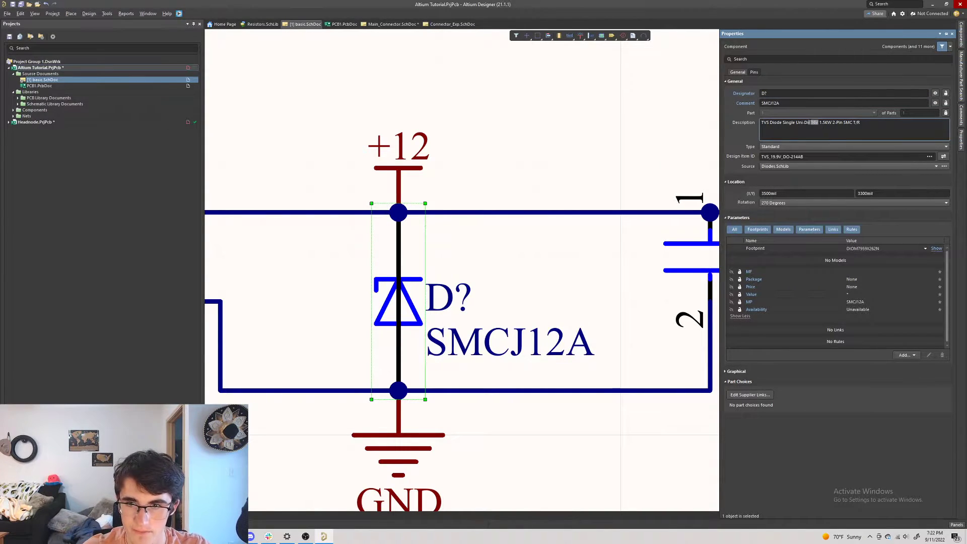
{"action": "left_click", "coordinate": [811, 123]}
{"action": "key", "text": "Tab"}
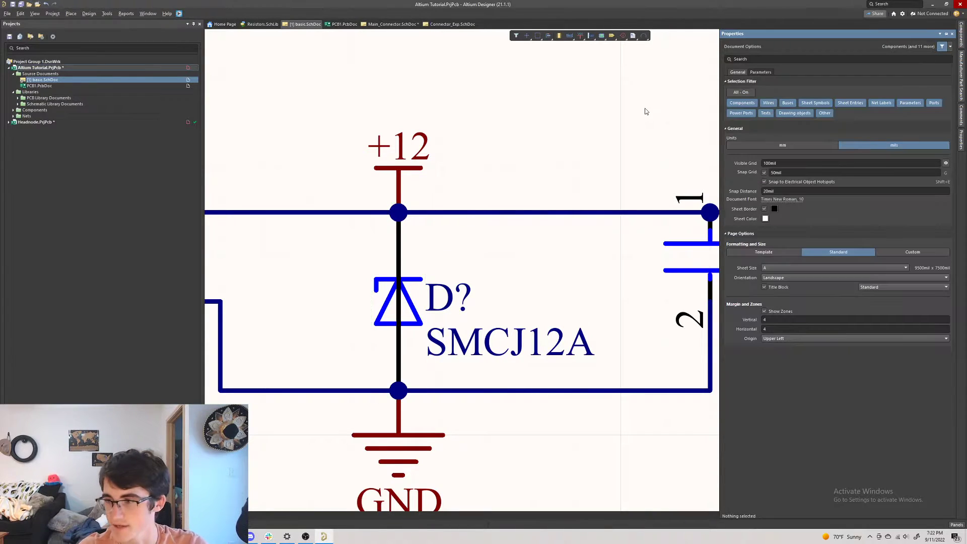
{"action": "left_click", "coordinate": [645, 107]}
- Examine the resistor and the designators of the diode and capacitor on the schematic
{"action": "scroll", "coordinate": [578, 200], "scroll_direction": "down", "scroll_amount": 2, "text": "ctrl"}
{"action": "scroll", "coordinate": [578, 199], "scroll_direction": "down", "scroll_amount": 2, "text": "ctrl"}
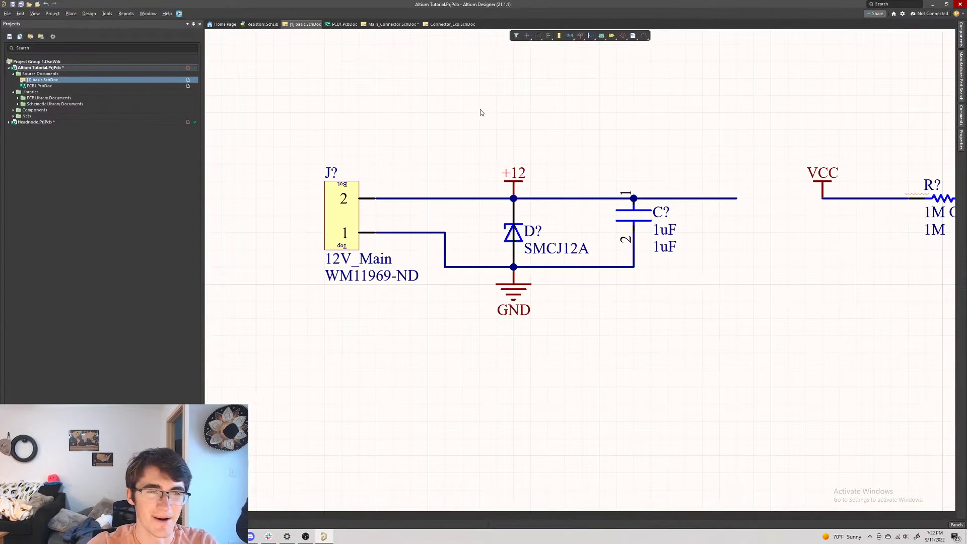
{"action": "right_click_drag", "start_coordinate": [708, 136], "coordinate": [548, 196]}
{"action": "scroll", "coordinate": [548, 195], "scroll_direction": "down", "scroll_amount": 4, "text": "ctrl"}
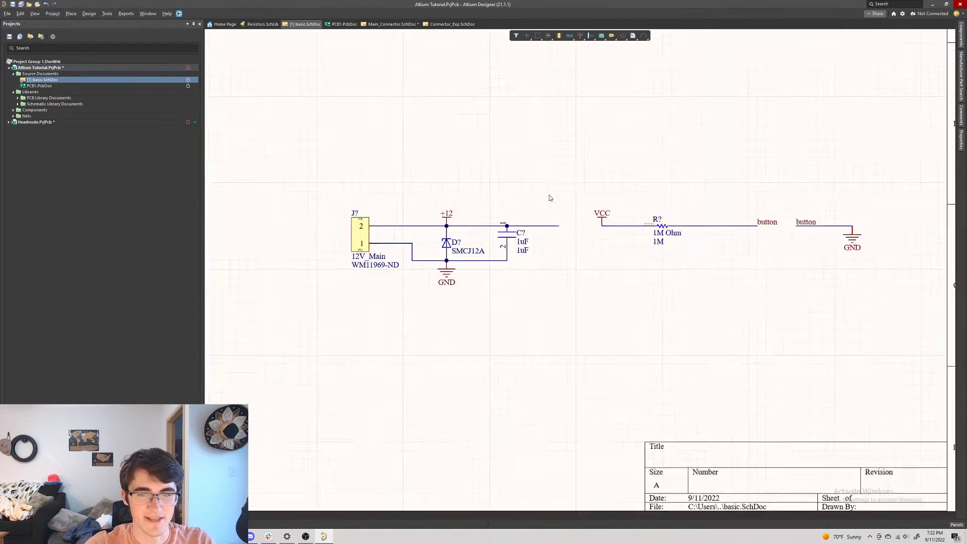
{"action": "scroll", "coordinate": [578, 191], "scroll_direction": "up", "scroll_amount": 3, "text": "ctrl"}
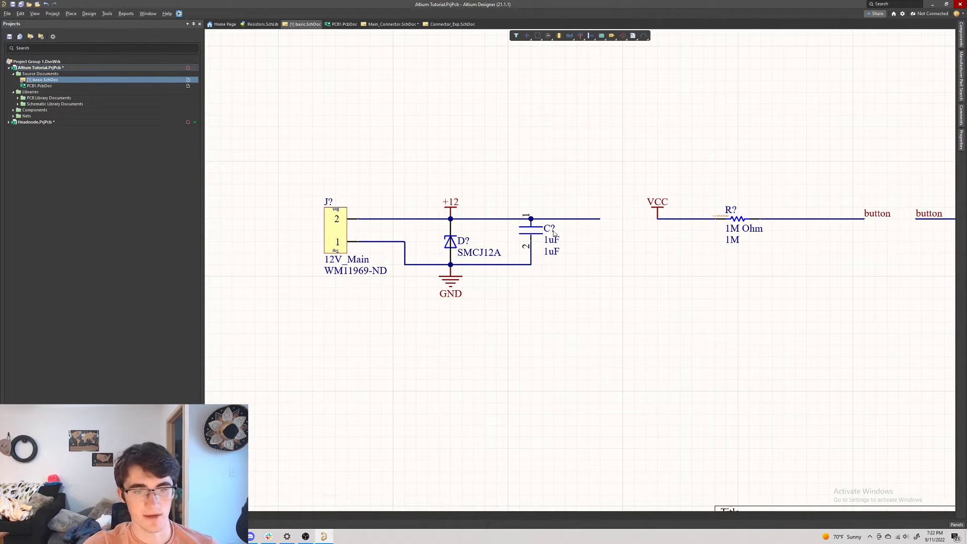
{"action": "left_click", "coordinate": [737, 218]}
{"action": "left_click", "coordinate": [650, 267]}
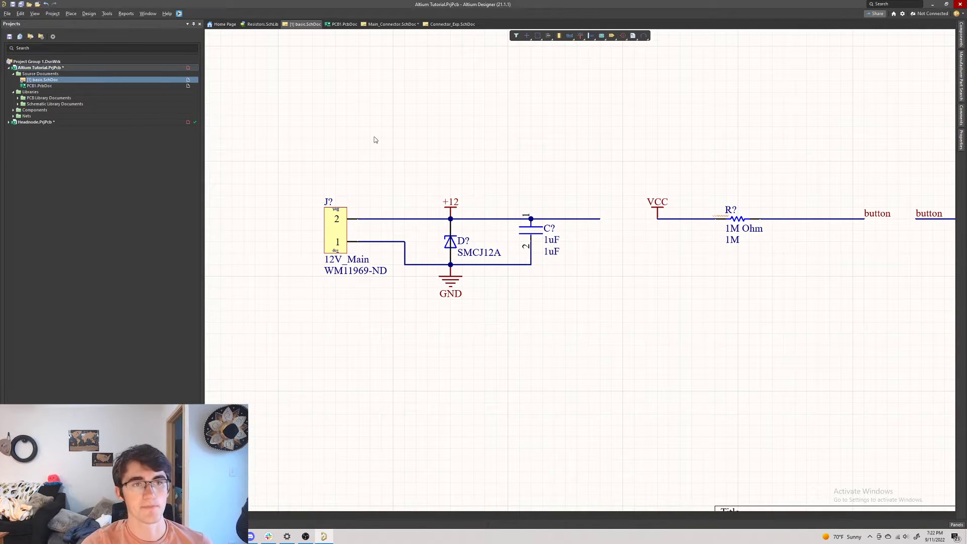
{"action": "left_click", "coordinate": [460, 244]}
{"action": "left_click", "coordinate": [566, 344]}
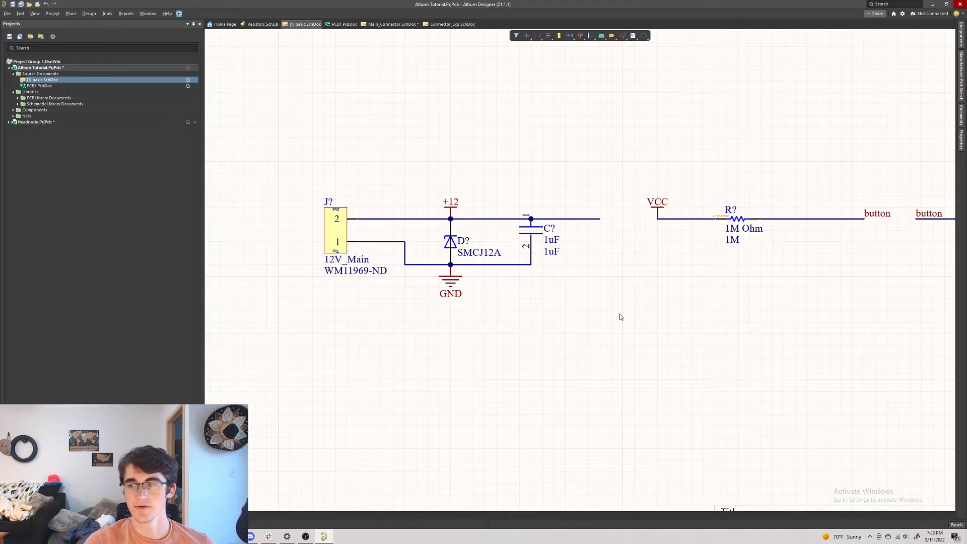
{"action": "double_click", "coordinate": [463, 241]}
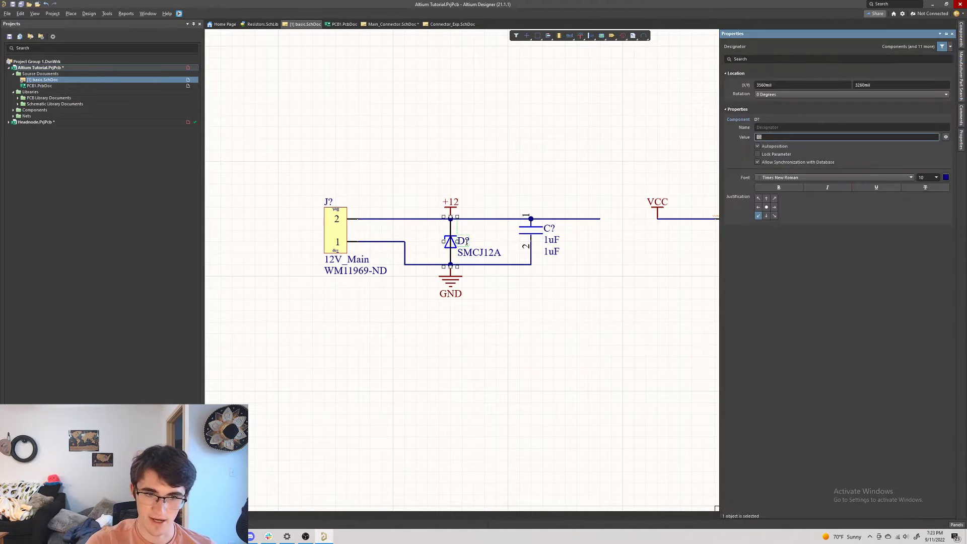
{"action": "left_click", "coordinate": [615, 327]}
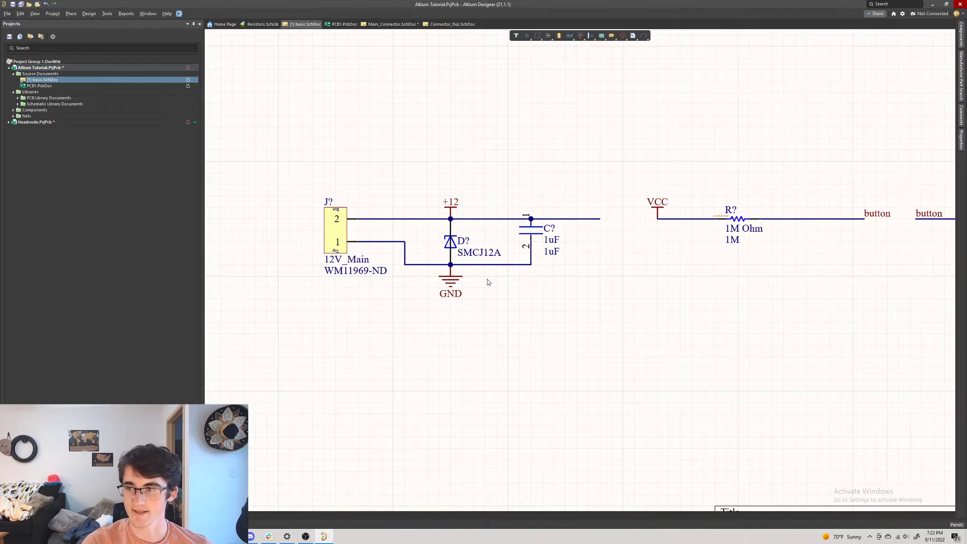
{"action": "left_click", "coordinate": [550, 230]}
{"action": "left_click", "coordinate": [592, 350]}
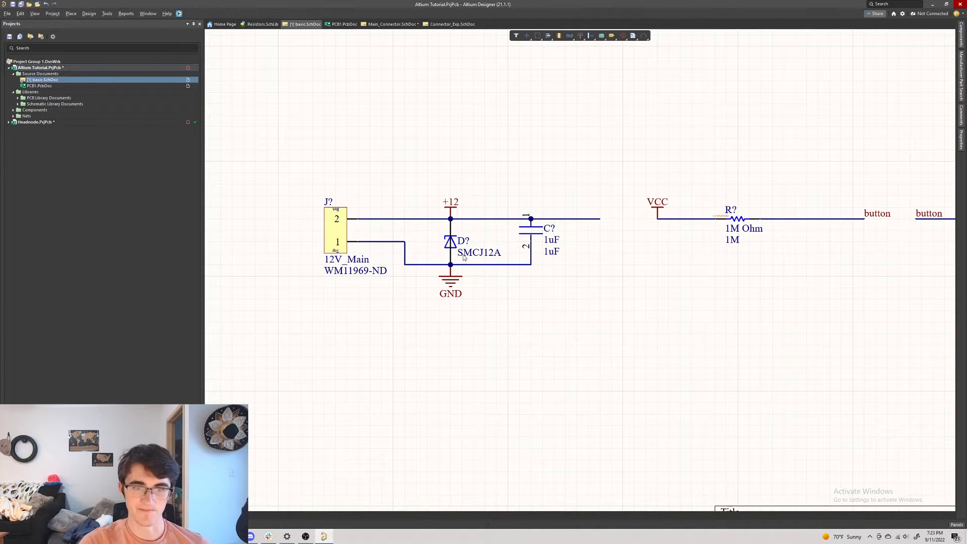
- Annotate the schematics quietly, accept the designator changes for the connector, diode, capacitor and resistor, and save basic.SchDoc
{"action": "left_click", "coordinate": [89, 14]}
{"action": "mouse_move", "coordinate": [107, 14]}
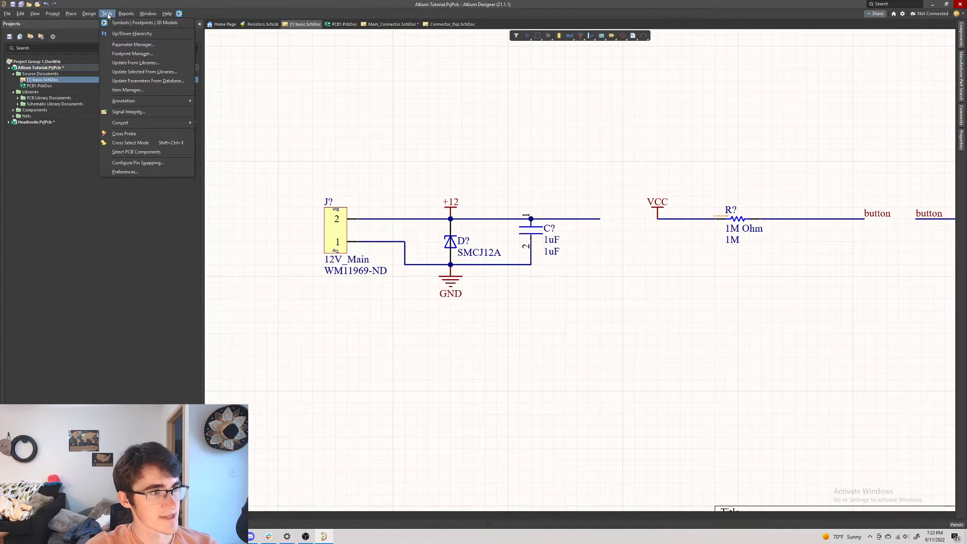
{"action": "mouse_move", "coordinate": [136, 103]}
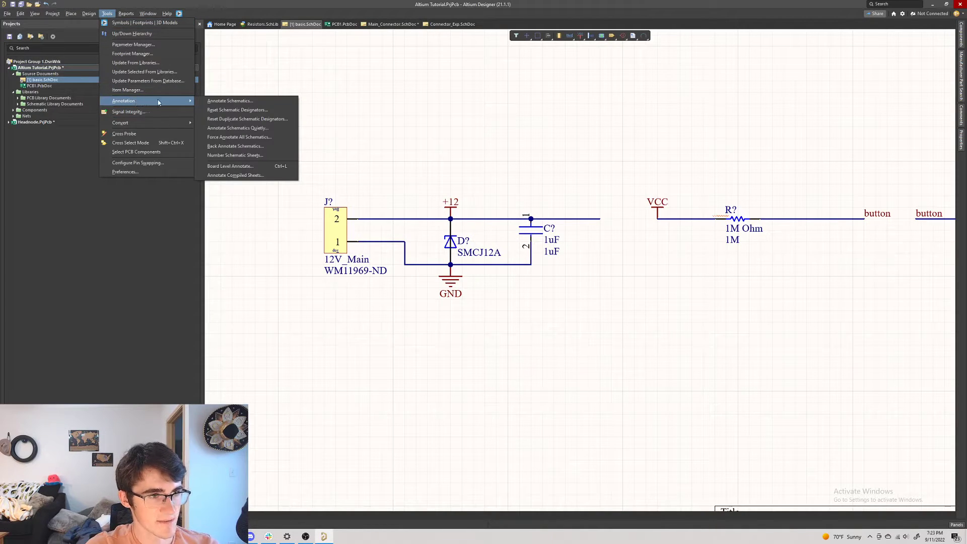
{"action": "left_click", "coordinate": [254, 131]}
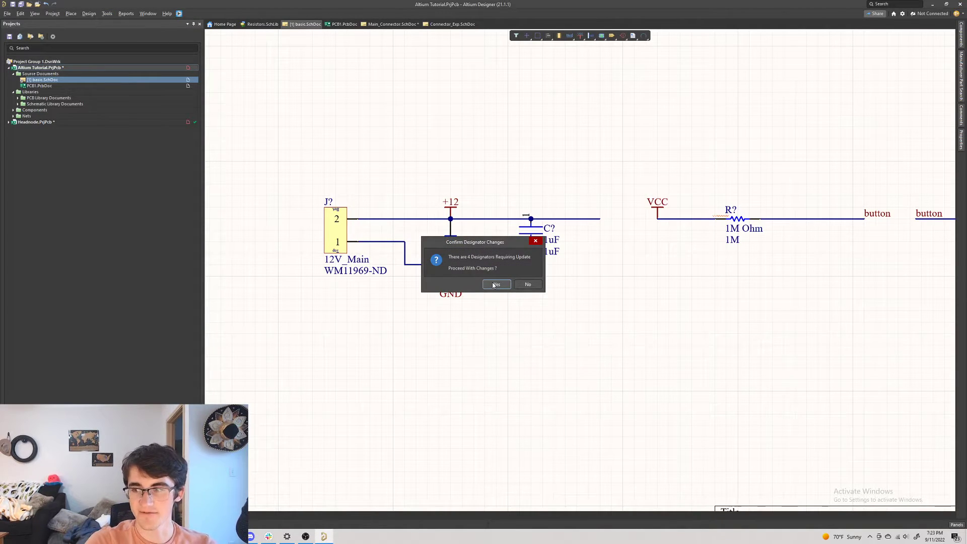
{"action": "left_click", "coordinate": [495, 285]}
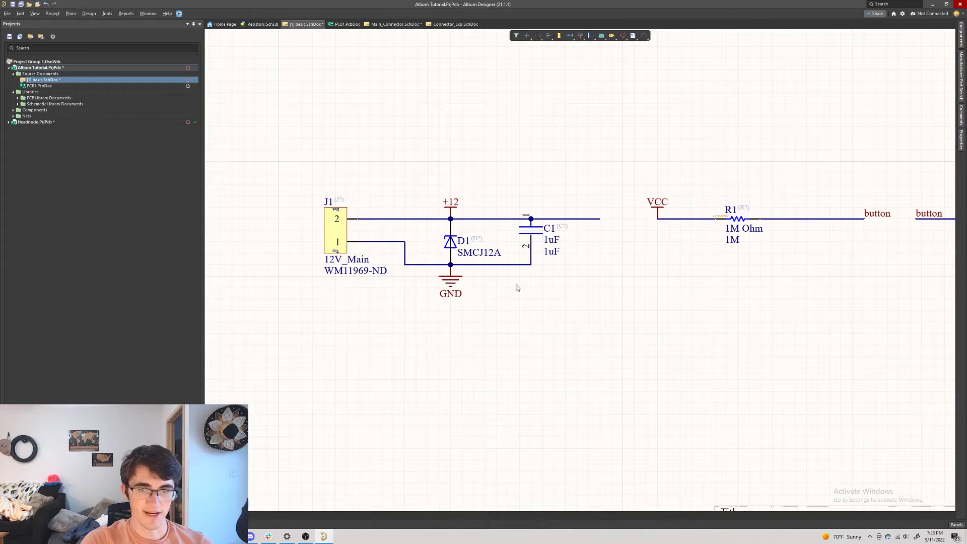
{"action": "scroll", "coordinate": [462, 240], "scroll_direction": "up", "scroll_amount": 2, "text": "ctrl"}
{"action": "scroll", "coordinate": [462, 244], "scroll_direction": "up", "scroll_amount": 3, "text": "ctrl"}
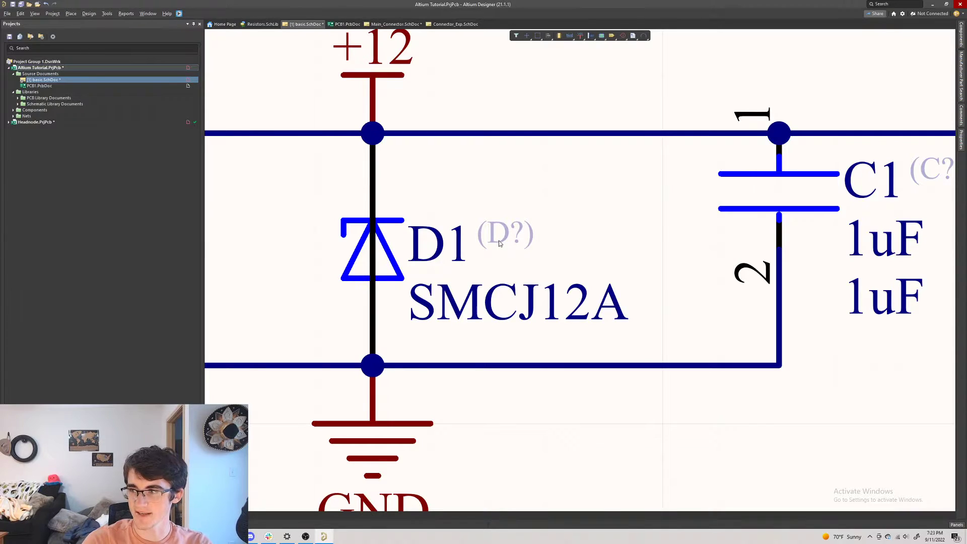
{"action": "key", "text": "ctrl+s"}
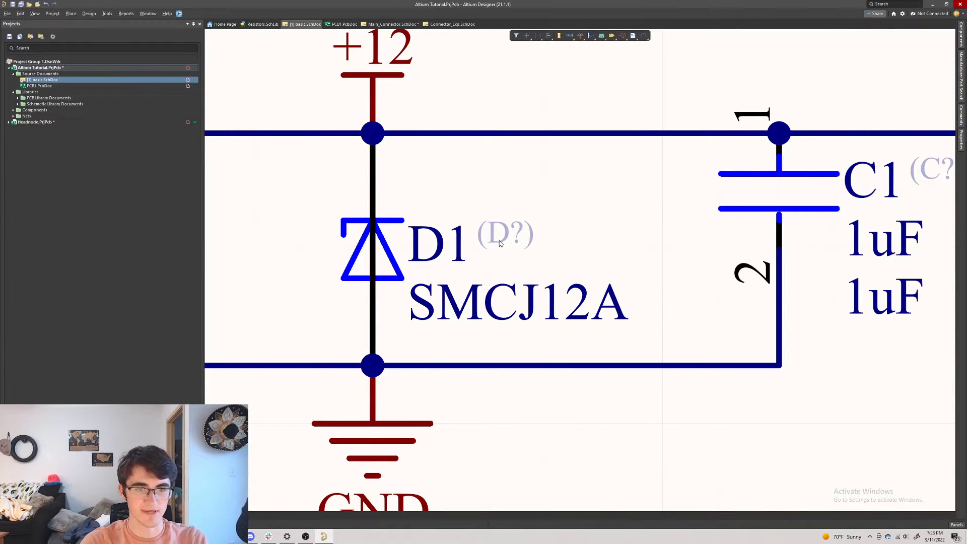
{"action": "scroll", "coordinate": [500, 244], "scroll_direction": "down", "scroll_amount": 4, "text": "ctrl"}
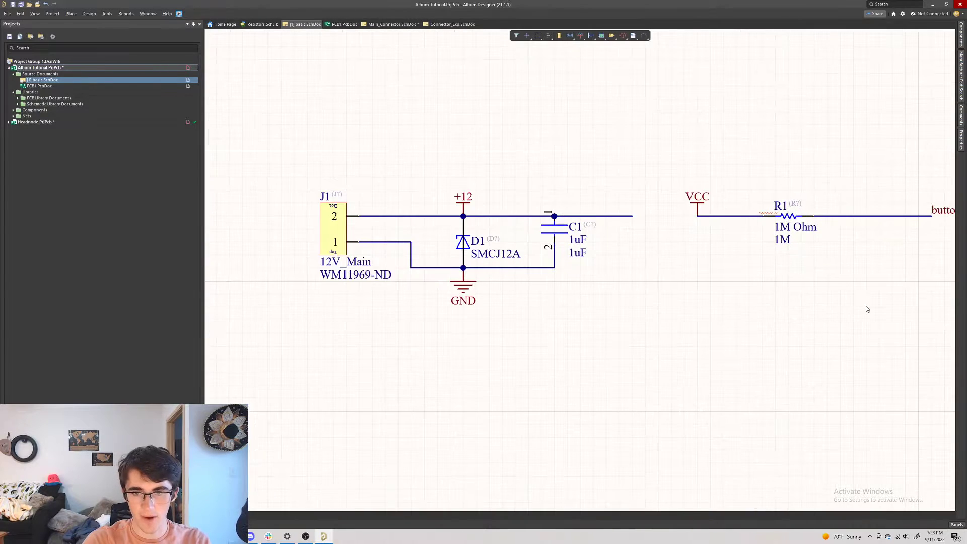
{"action": "right_click_drag", "start_coordinate": [868, 309], "coordinate": [853, 296]}
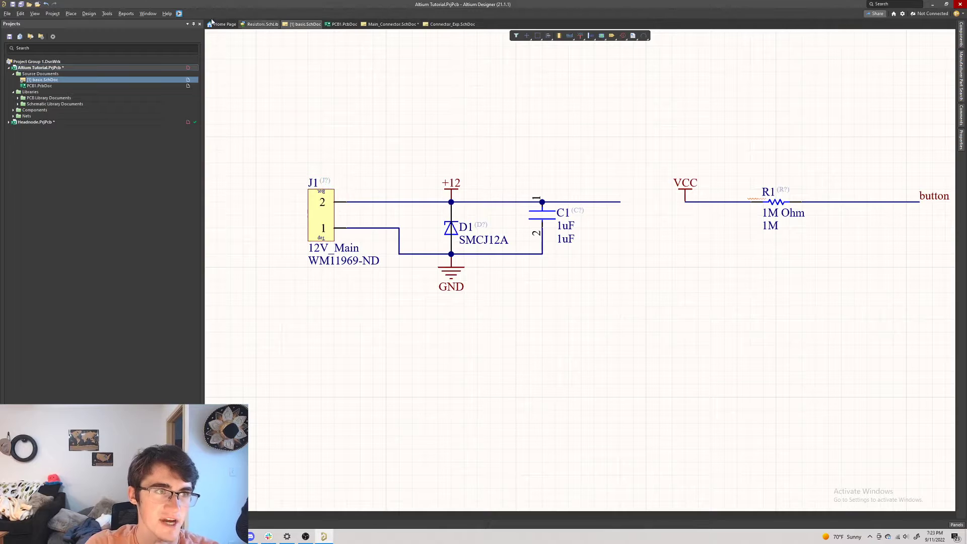
{"action": "left_click", "coordinate": [108, 13]}
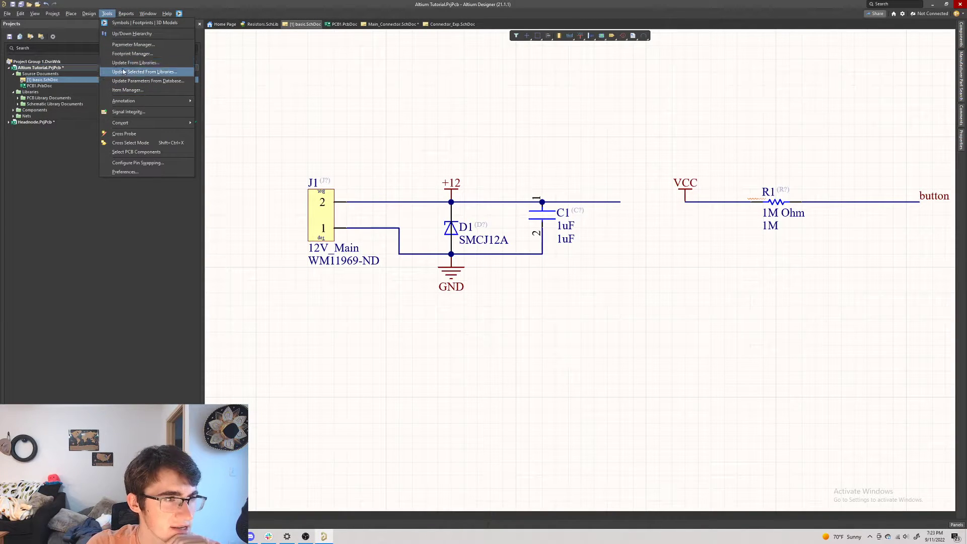
{"action": "mouse_move", "coordinate": [122, 103]}
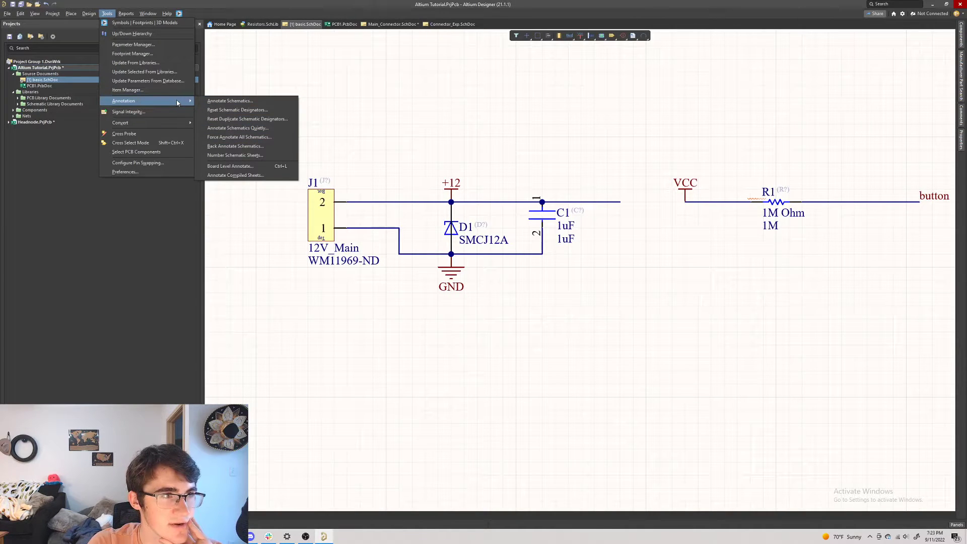
{"action": "left_click", "coordinate": [334, 59]}
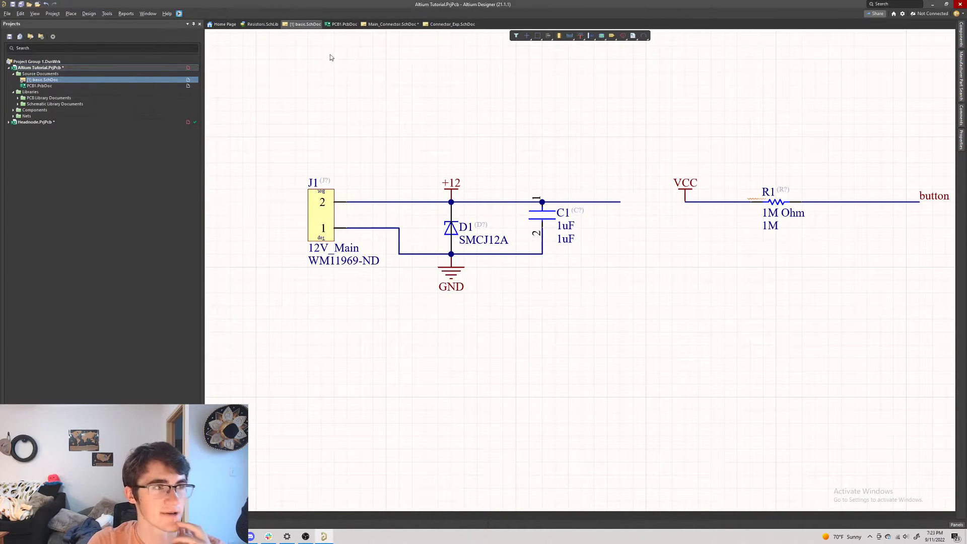
{"action": "left_click", "coordinate": [105, 14]}
{"action": "left_click", "coordinate": [110, 14]}
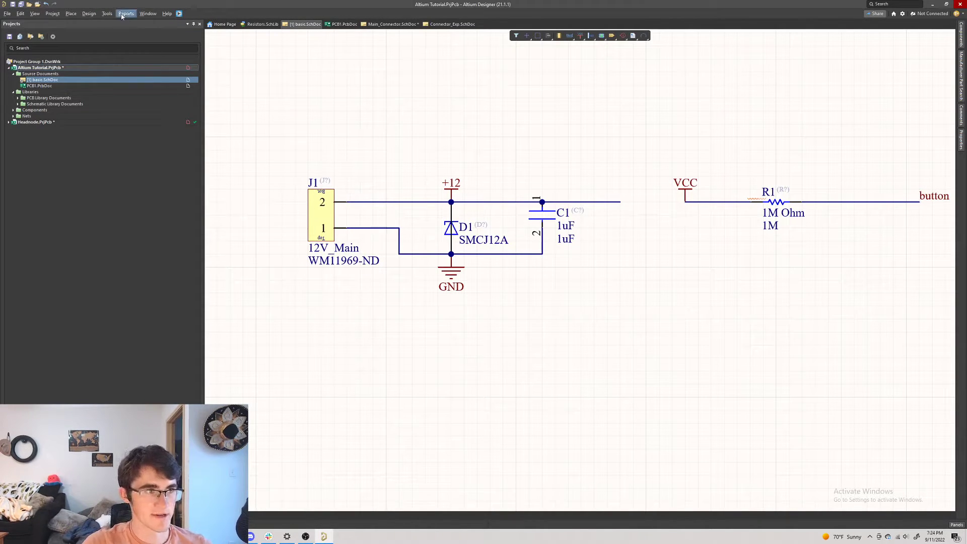
{"action": "left_click", "coordinate": [105, 15]}
{"action": "left_click", "coordinate": [105, 16]}
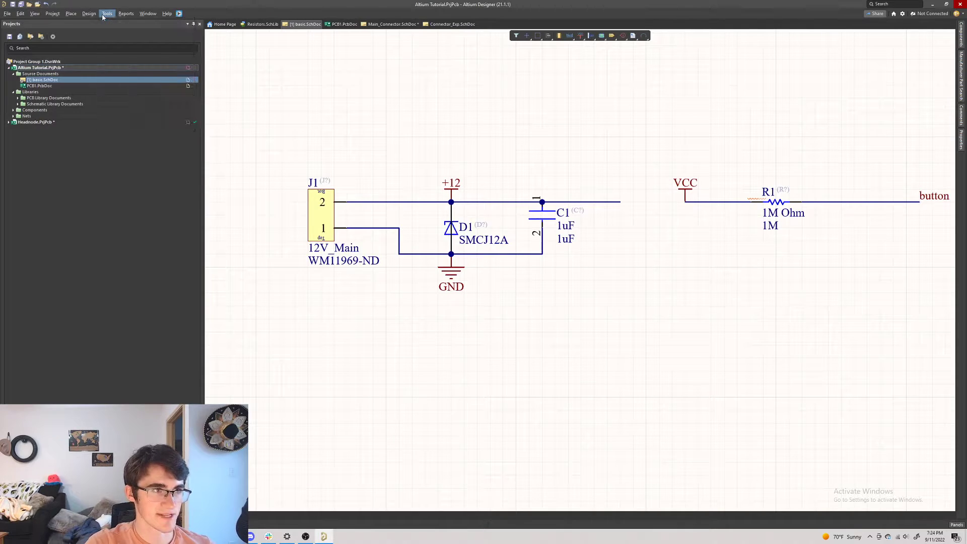
- Run the quiet schematic annotation again on the Altium Tutorial project and dismiss its message
{"action": "right_click", "coordinate": [593, 339]}
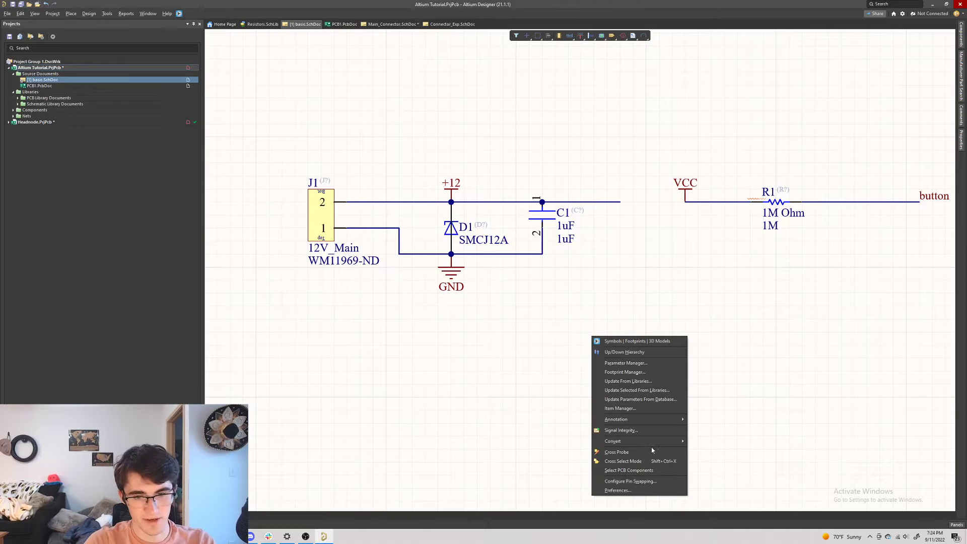
{"action": "right_click", "coordinate": [594, 286]}
{"action": "right_click", "coordinate": [594, 286]}
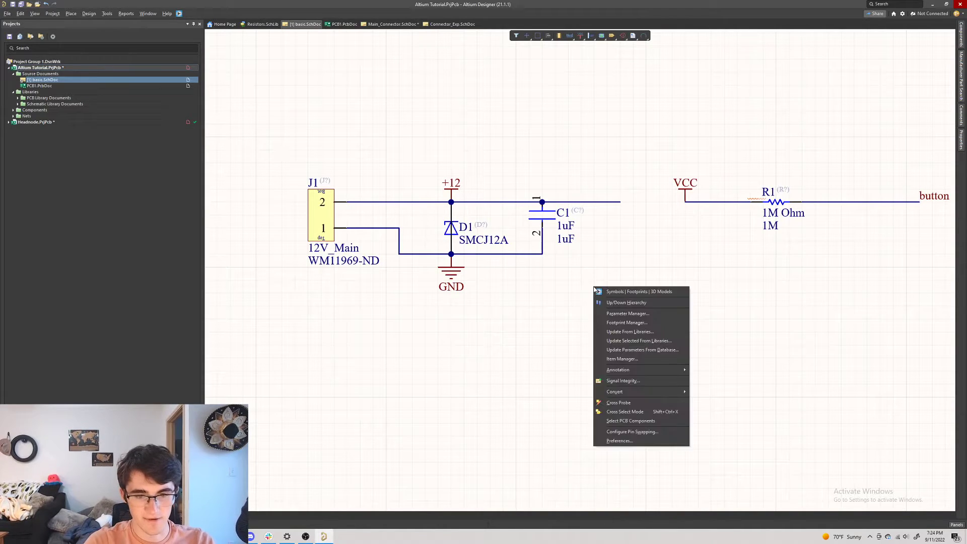
{"action": "key", "text": "a"}
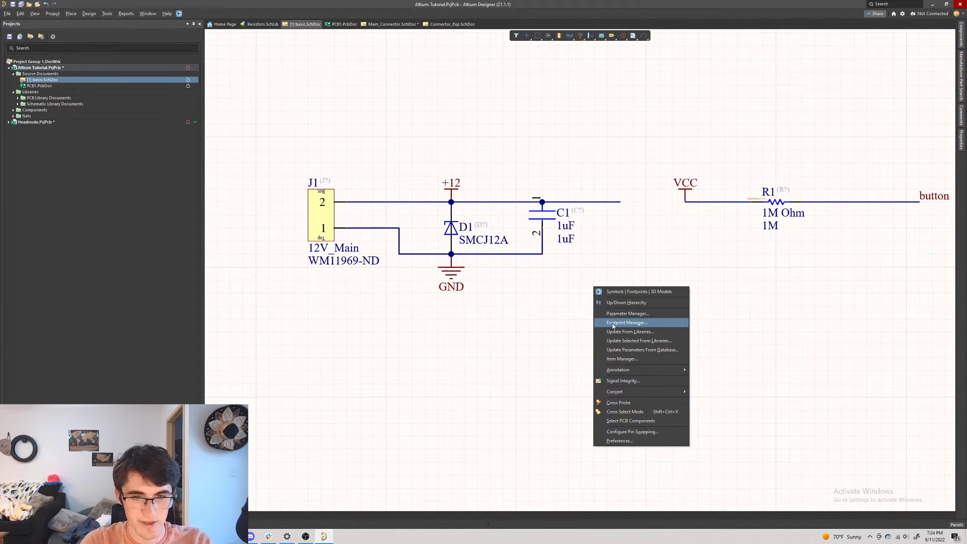
{"action": "left_click", "coordinate": [493, 307]}
{"action": "right_click", "coordinate": [537, 328]}
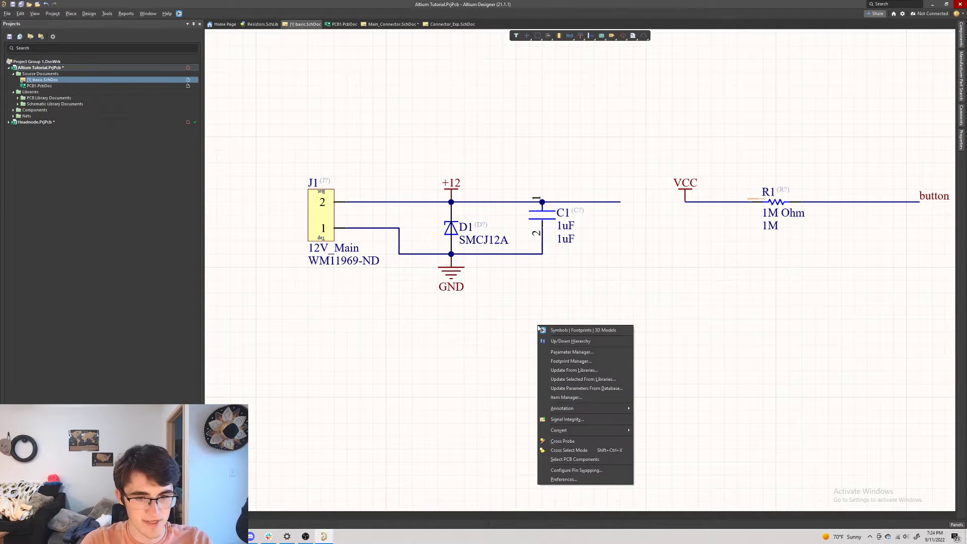
{"action": "key", "text": "q"}
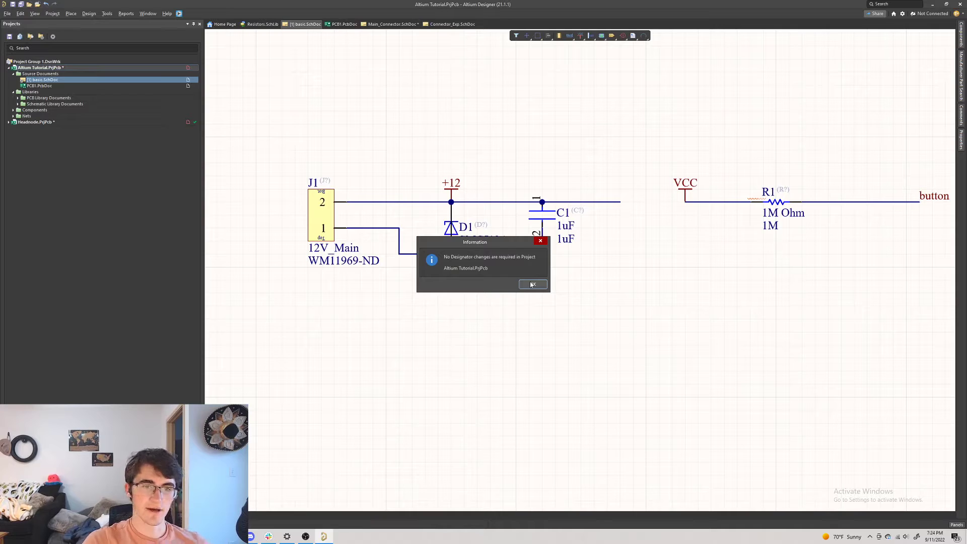
{"action": "left_click", "coordinate": [531, 286]}
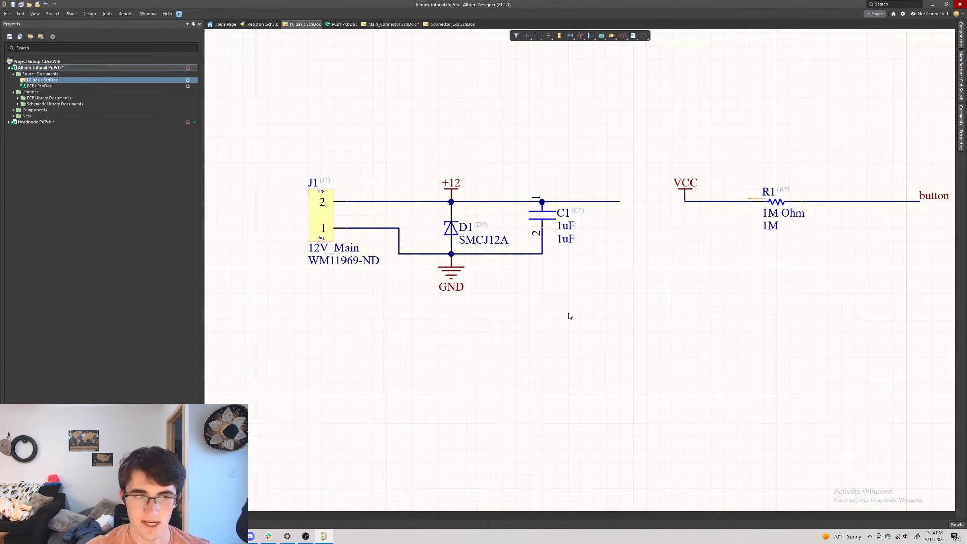
- Draw a horizontal wire in the empty area below the power circuit, and delete it again
{"action": "key", "text": "ctrl+w"}
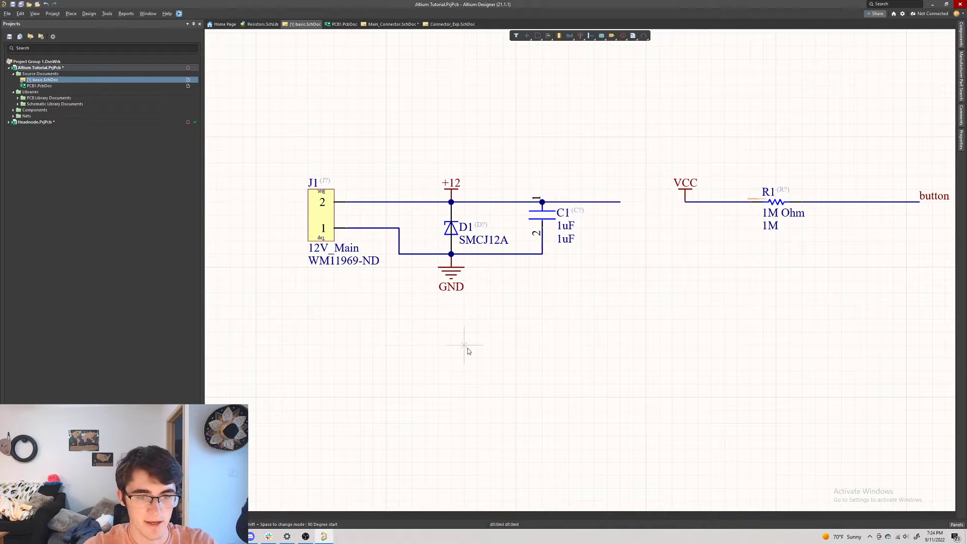
{"action": "left_click", "coordinate": [464, 345]}
{"action": "left_click", "coordinate": [711, 345]}
{"action": "key", "text": "Escape"}
{"action": "key", "text": "Delete"}
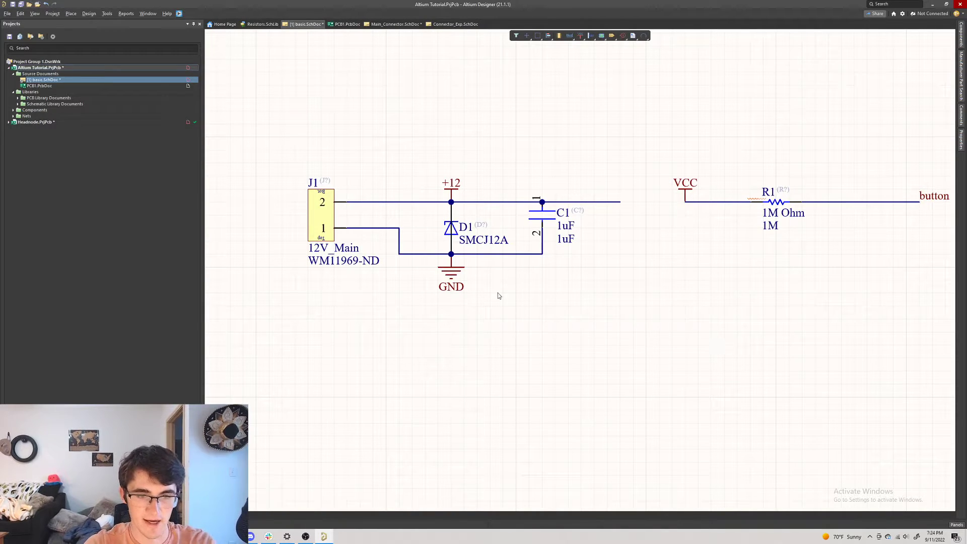
- Paste a copy of the GND power port into the empty area below the capacitor, and delete the copy
{"action": "left_click", "coordinate": [451, 282]}
{"action": "key", "text": "ctrl+c"}
{"action": "key", "text": "ctrl+v"}
{"action": "left_click", "coordinate": [581, 298]}
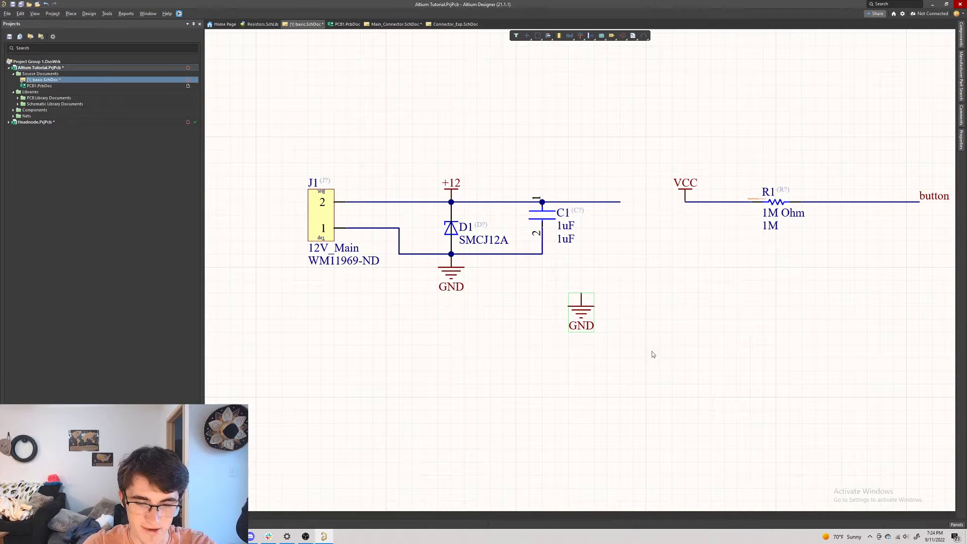
{"action": "key", "text": "Delete"}
{"action": "left_click", "coordinate": [448, 274]}
{"action": "right_click", "coordinate": [445, 271]}
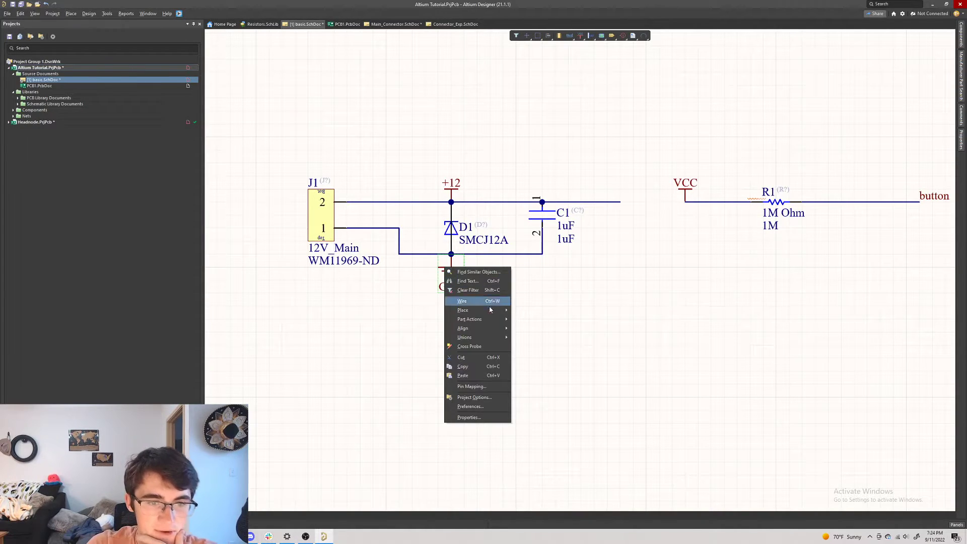
{"action": "mouse_move", "coordinate": [486, 311]}
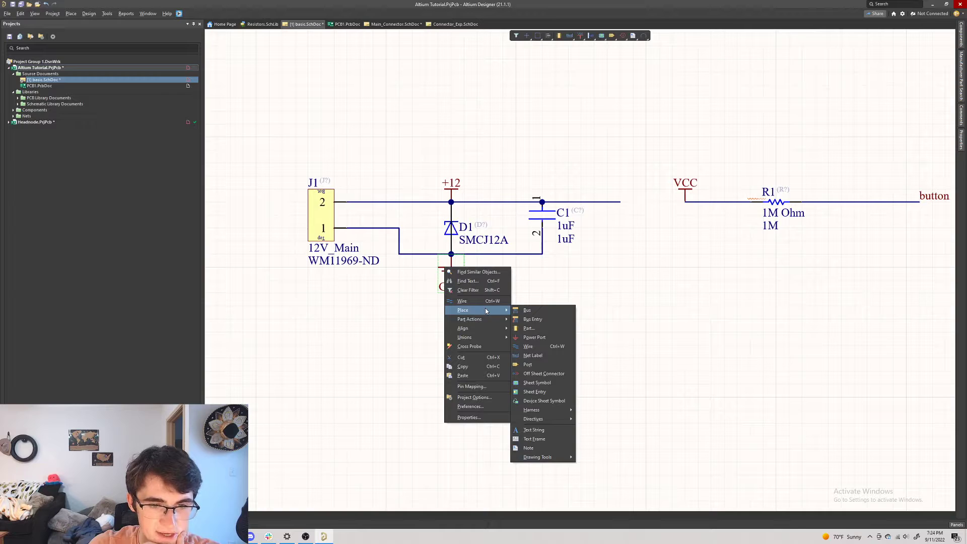
{"action": "key", "text": "Escape"}
{"action": "key", "text": "Escape"}
{"action": "key", "text": "p"}
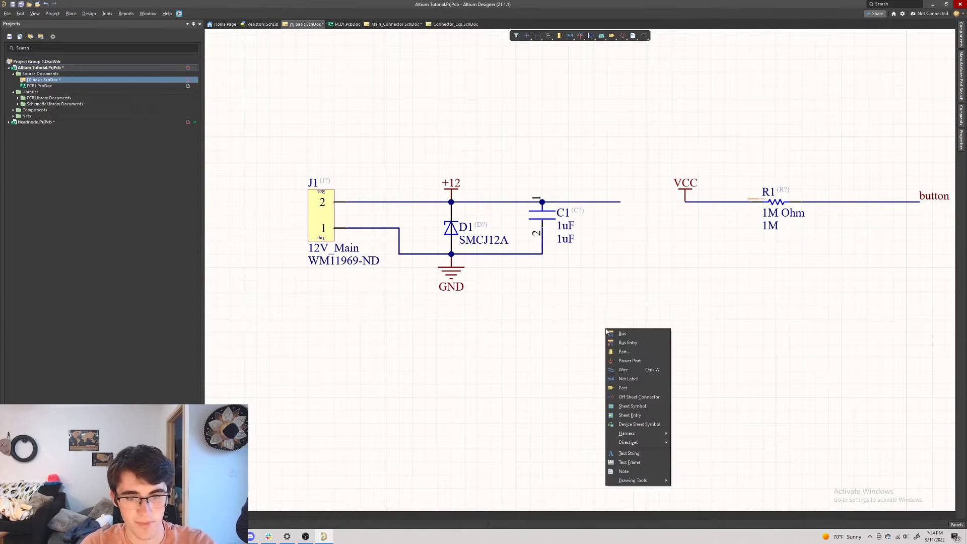
{"action": "key", "text": "p"}
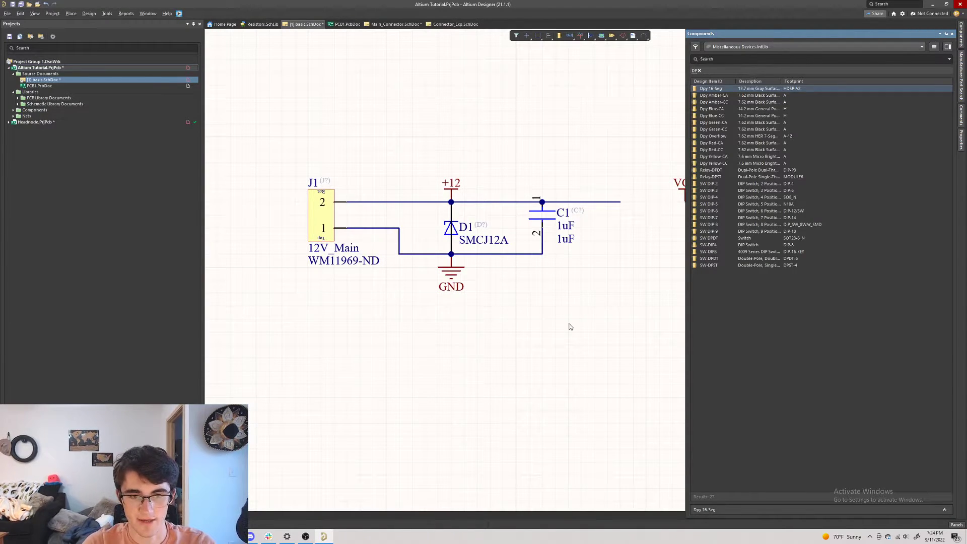
{"action": "right_click", "coordinate": [570, 326]}
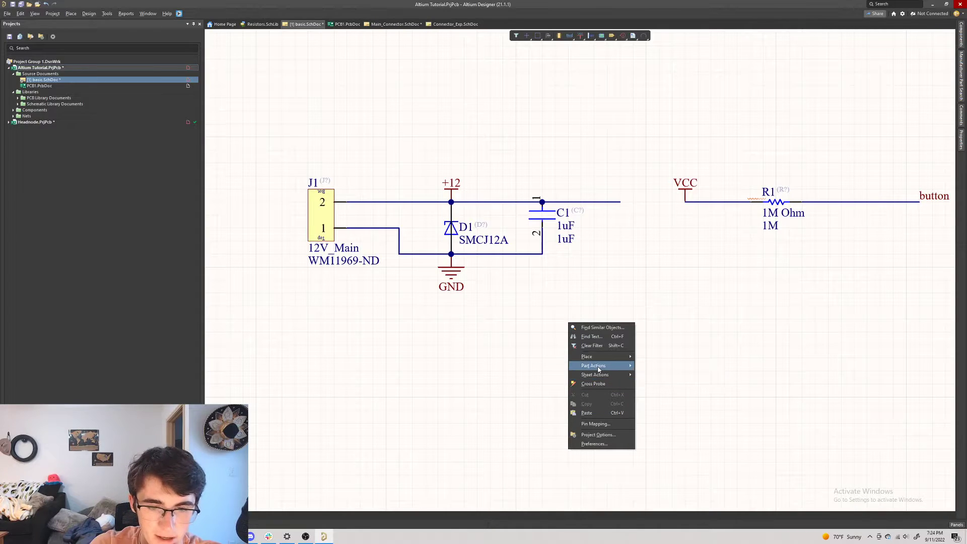
{"action": "mouse_move", "coordinate": [595, 366]}
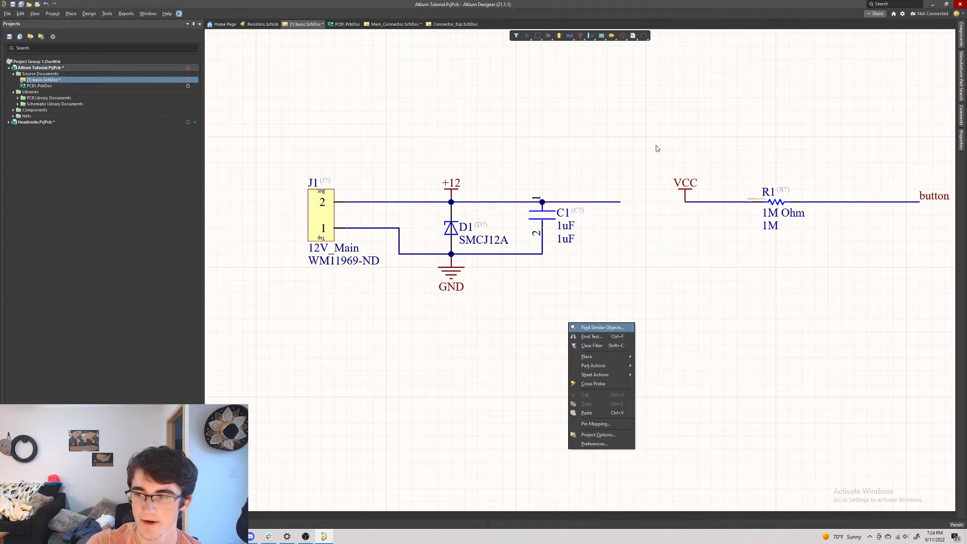
{"action": "left_click", "coordinate": [639, 129]}
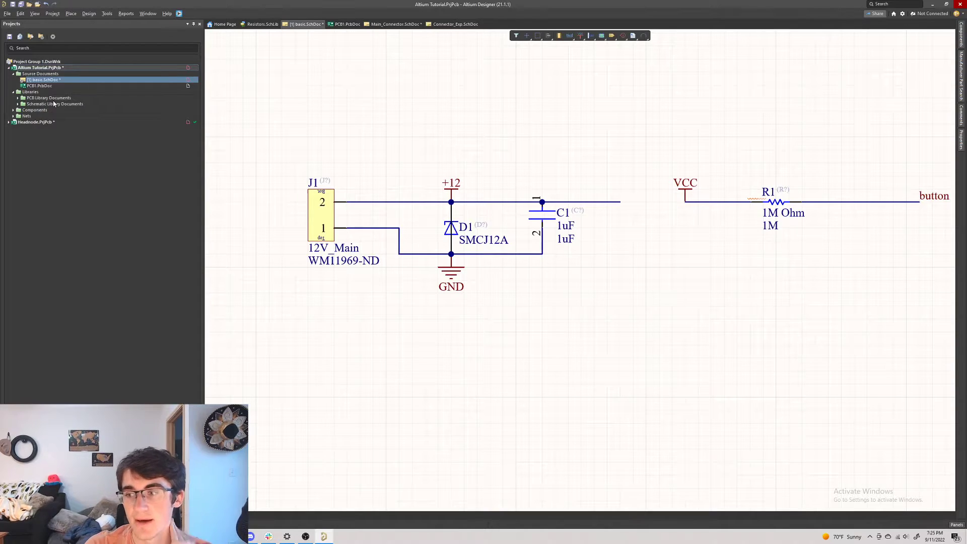
- Save the basic.SchDoc schematic and switch to the PCB1.PcbDoc board document
{"action": "left_click", "coordinate": [44, 86]}
{"action": "left_click", "coordinate": [67, 87]}
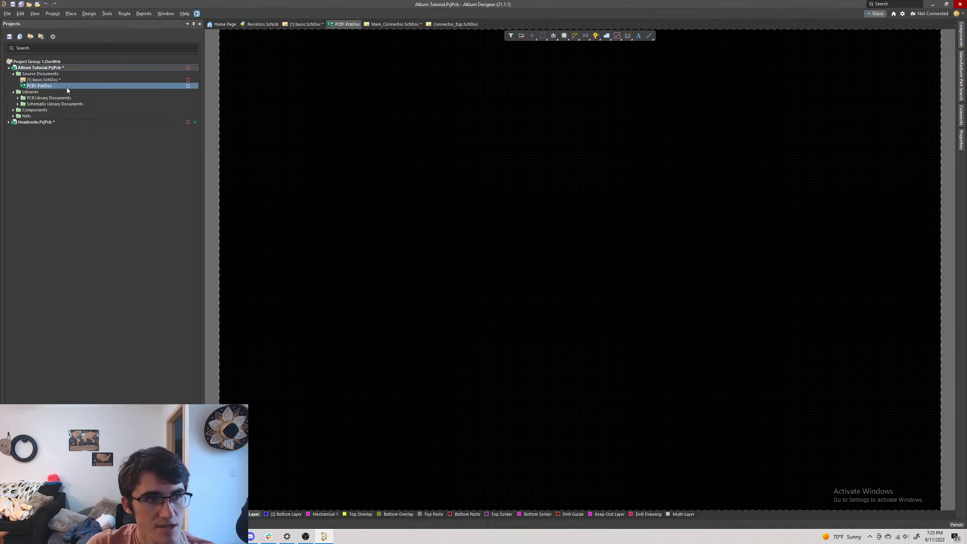
{"action": "left_click", "coordinate": [44, 80]}
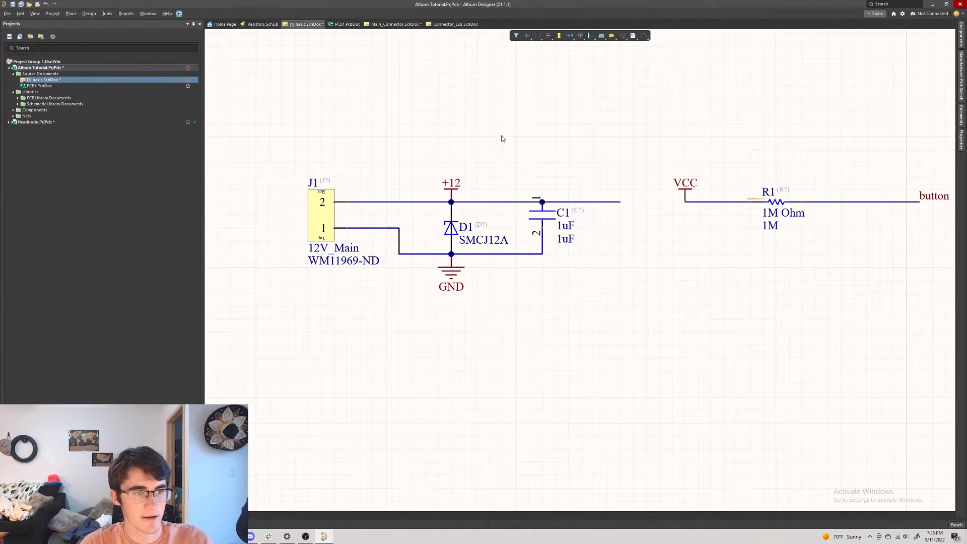
{"action": "key", "text": "ctrl+s"}
{"action": "left_click", "coordinate": [33, 84]}
{"action": "left_click", "coordinate": [39, 85]}
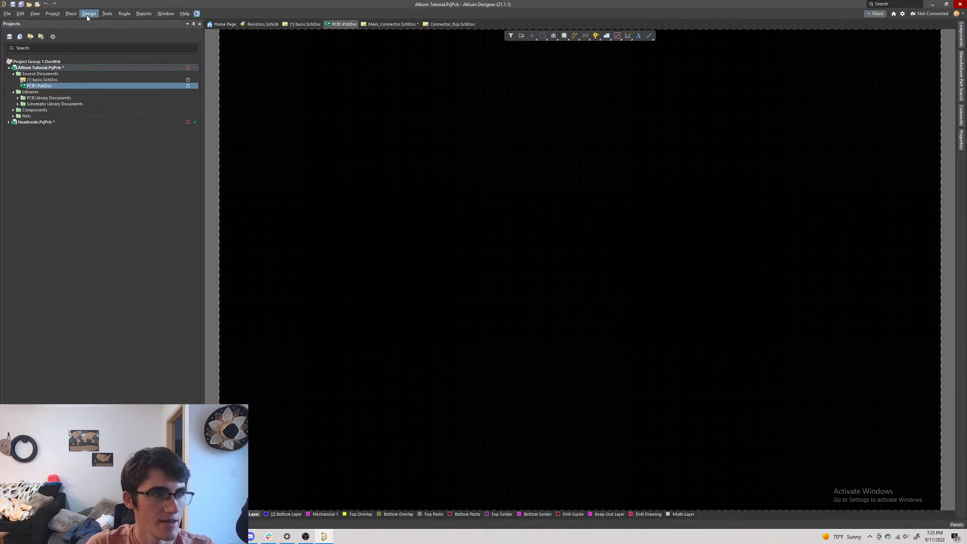
- Import the changes from Altium Tutorial.PrjPcb into the board and reposition the Engineering Change Order dialog
{"action": "left_click", "coordinate": [89, 14]}
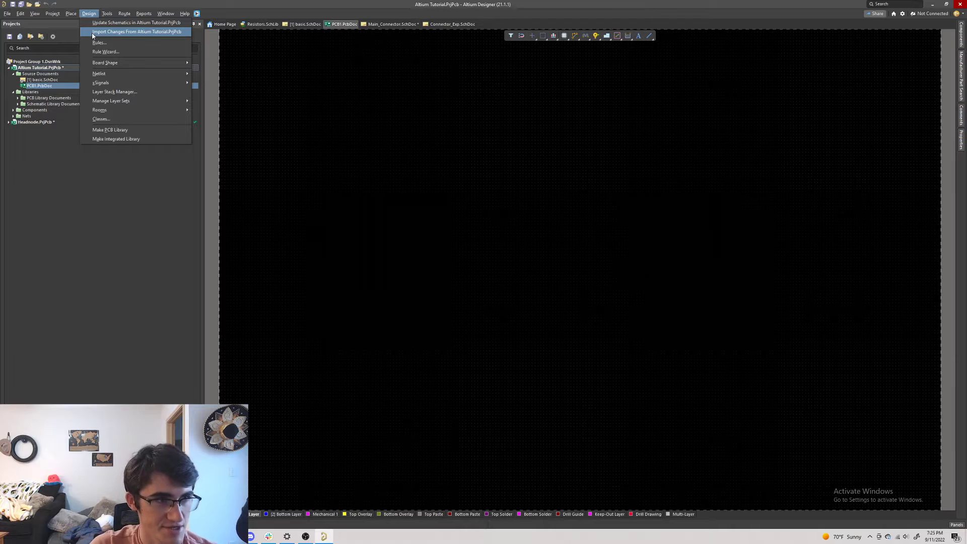
{"action": "left_click", "coordinate": [93, 32]}
{"action": "right_click", "coordinate": [505, 310]}
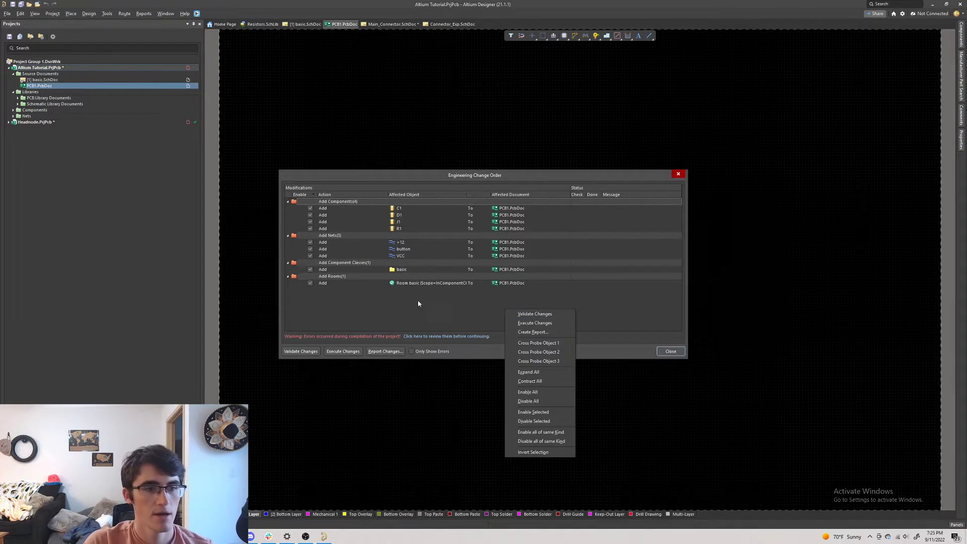
{"action": "left_click", "coordinate": [397, 310]}
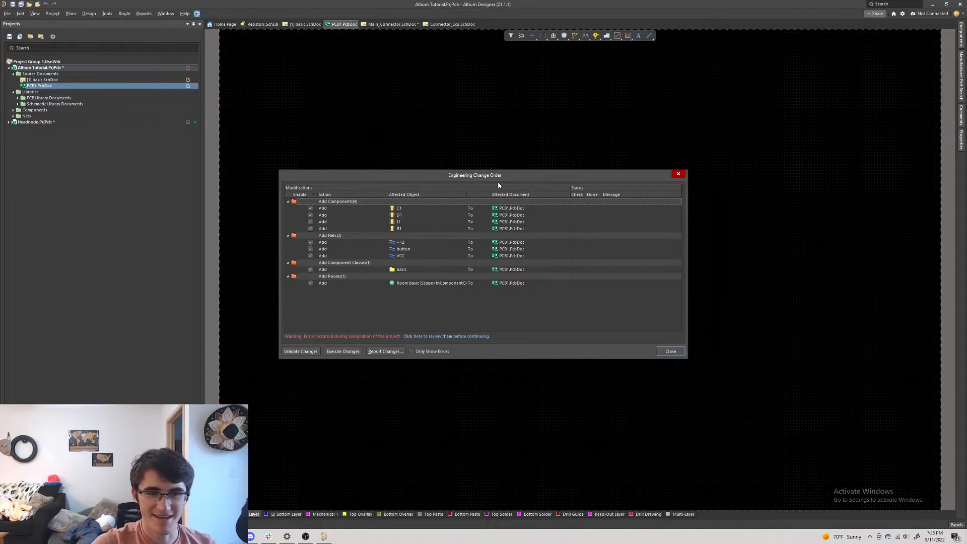
{"action": "left_click_drag", "start_coordinate": [507, 181], "coordinate": [561, 182]}
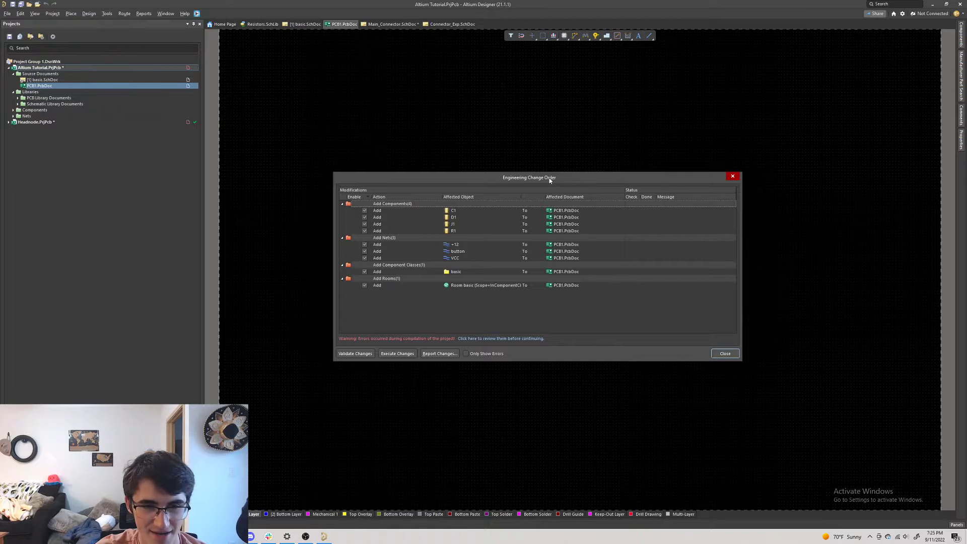
{"action": "left_click_drag", "start_coordinate": [551, 181], "coordinate": [535, 176]}
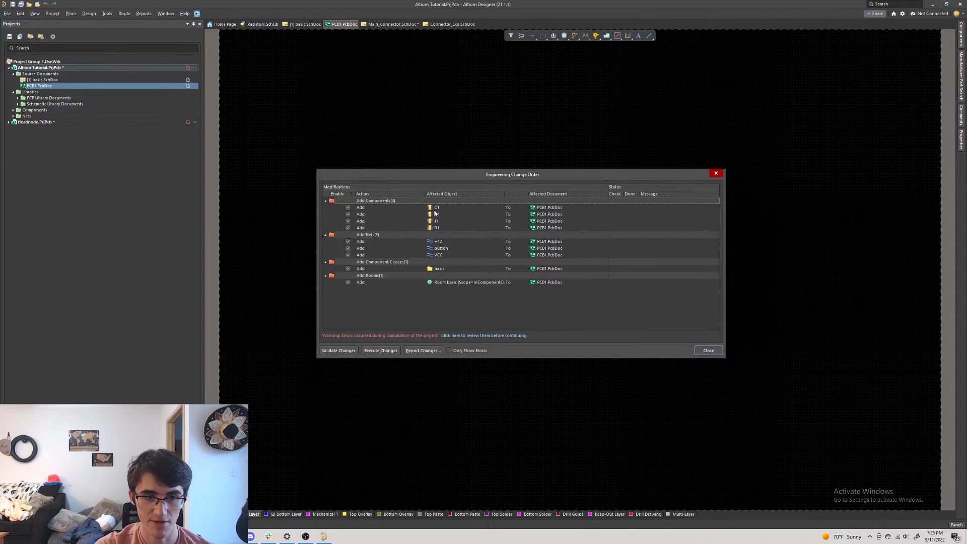
- Exclude the addition of component R1 from the change order and include it again
{"action": "left_click", "coordinate": [347, 228]}
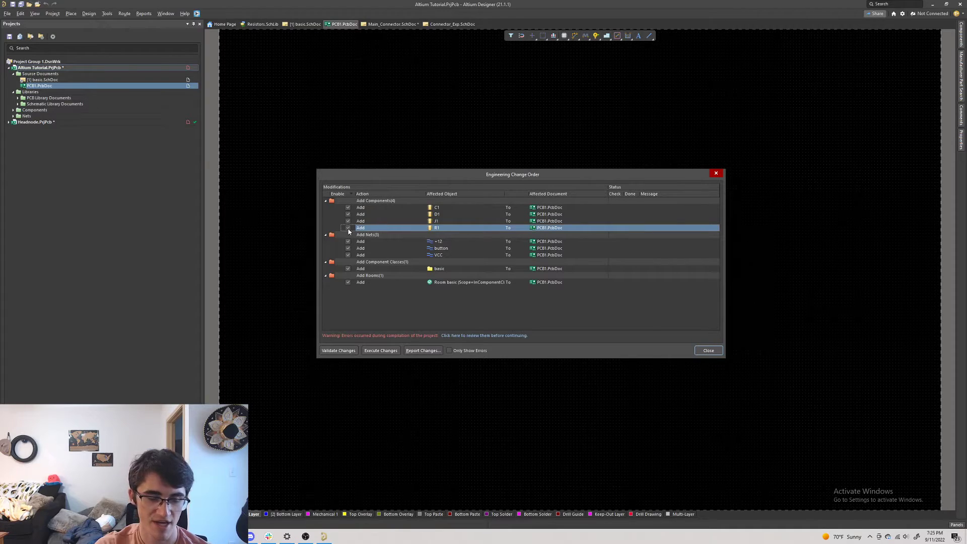
{"action": "left_click", "coordinate": [347, 228]}
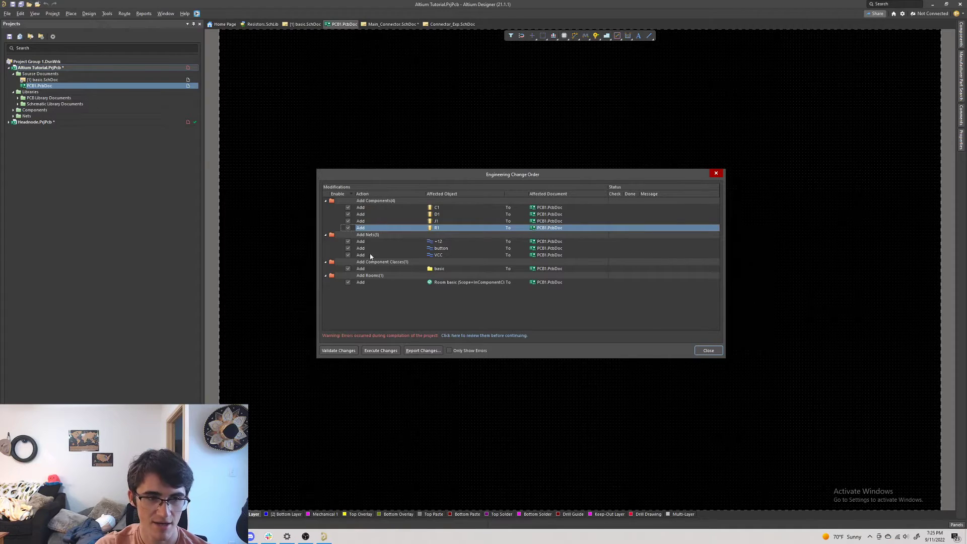
{"action": "left_click", "coordinate": [348, 228]}
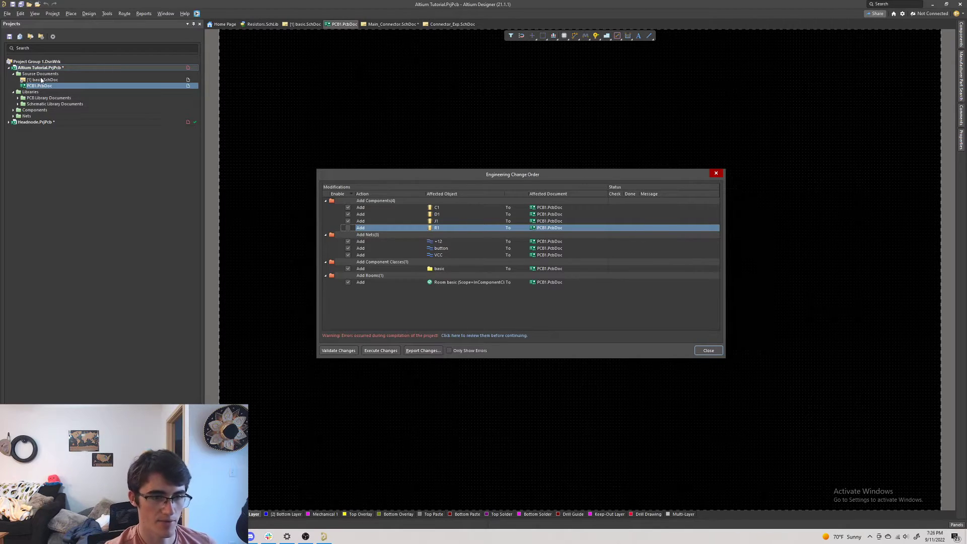
{"action": "left_click", "coordinate": [348, 228]}
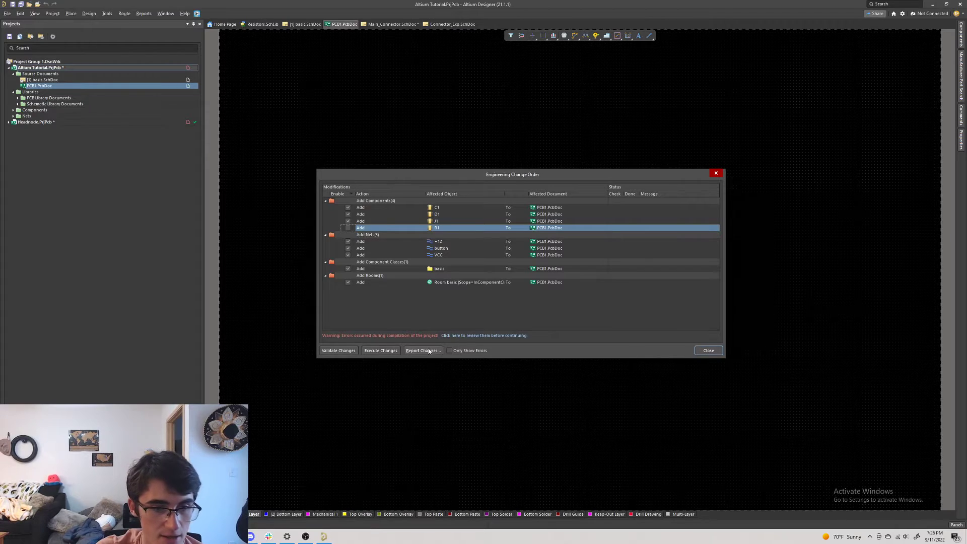
- Validate and execute all engineering changes on PCB1.PcbDoc, and close the change order
{"action": "left_click", "coordinate": [339, 352]}
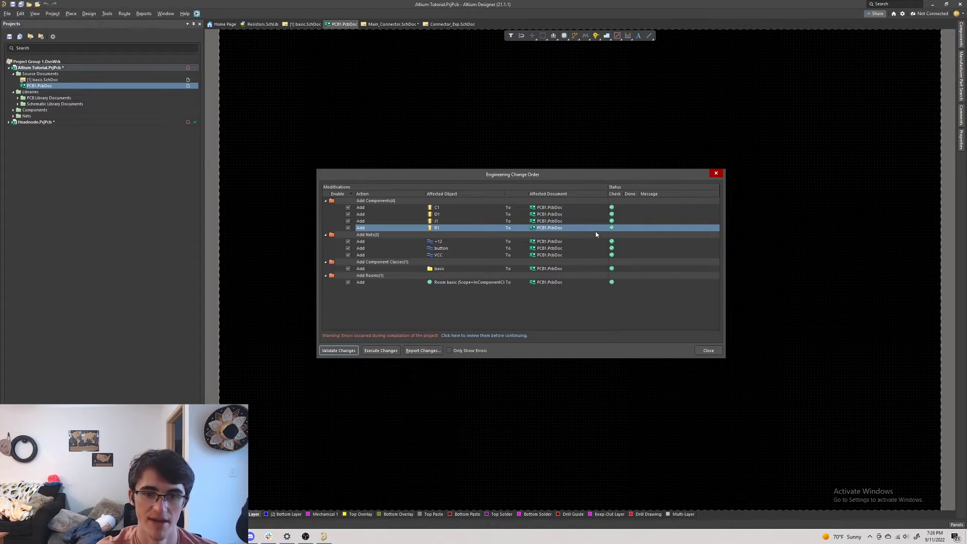
{"action": "left_click", "coordinate": [379, 351]}
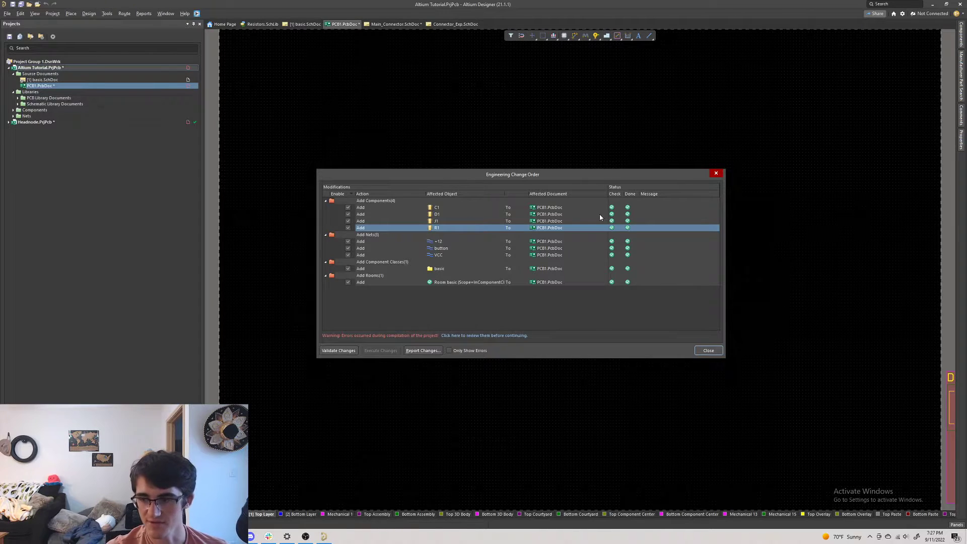
{"action": "left_click", "coordinate": [708, 350]}
- Delete the basic room around the imported components beside the board
{"action": "scroll", "coordinate": [803, 401], "scroll_direction": "down", "scroll_amount": 3, "text": "ctrl"}
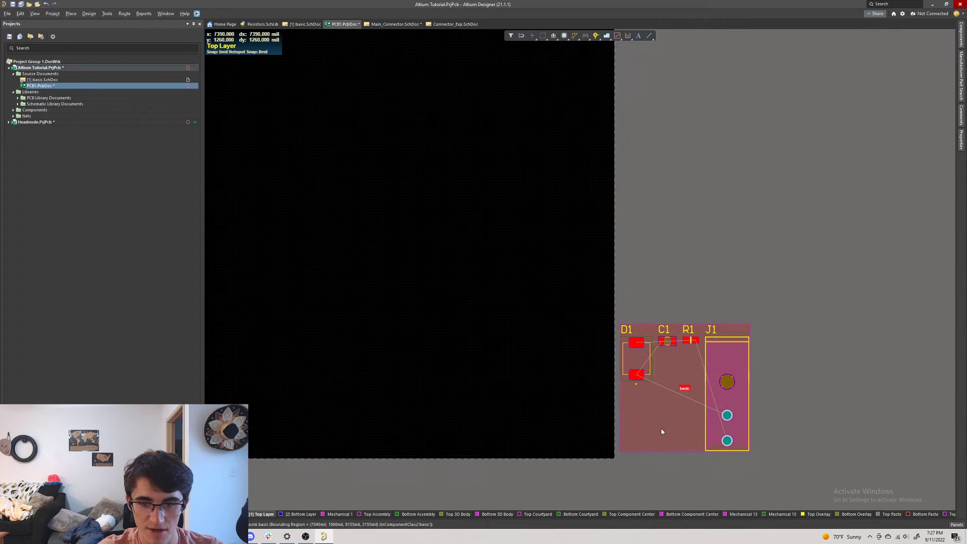
{"action": "left_click", "coordinate": [646, 442]}
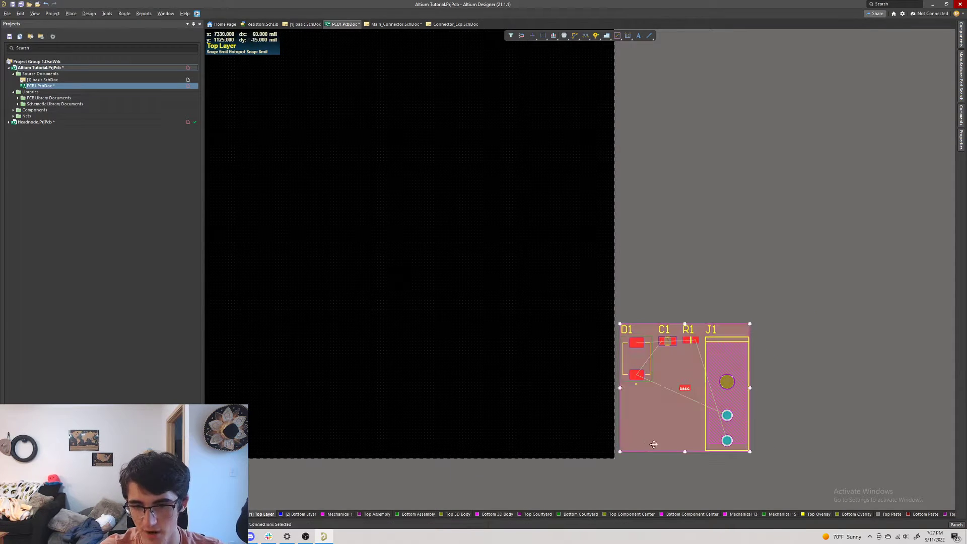
{"action": "left_click", "coordinate": [830, 272]}
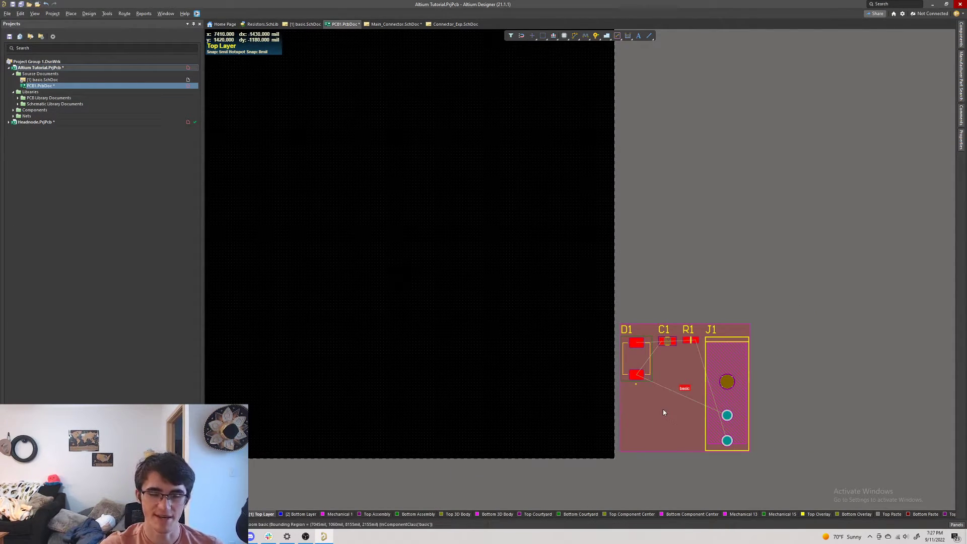
{"action": "left_click", "coordinate": [656, 438]}
{"action": "left_click", "coordinate": [779, 393]}
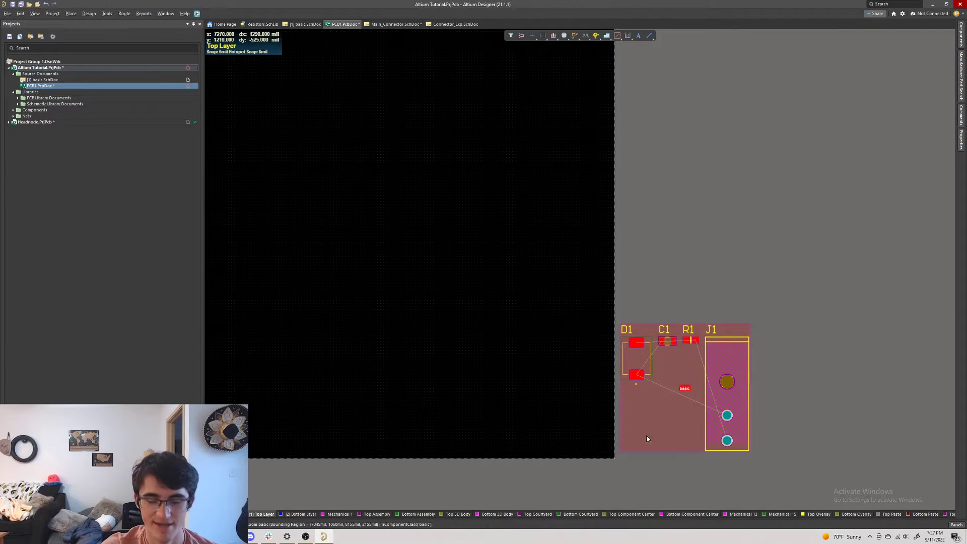
{"action": "left_click", "coordinate": [647, 437]}
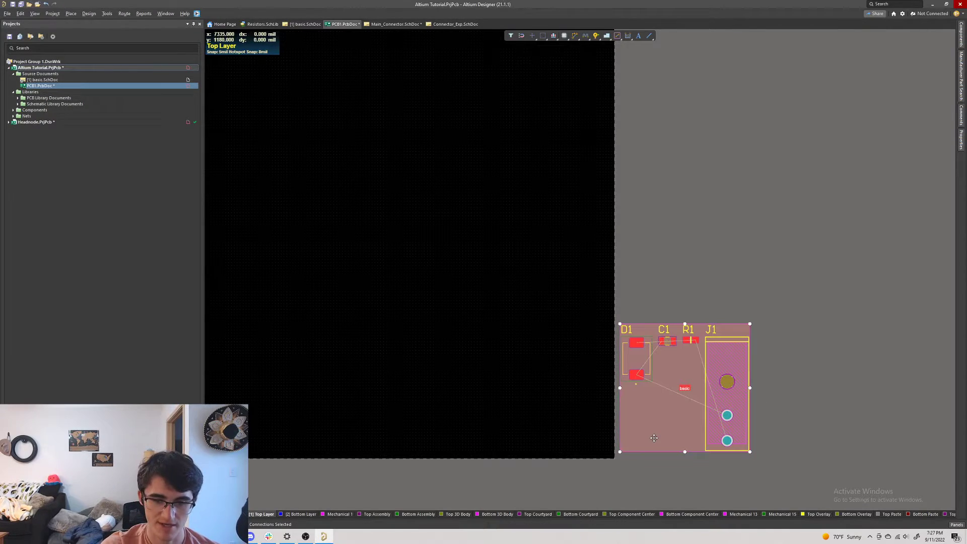
{"action": "key", "text": "Delete"}
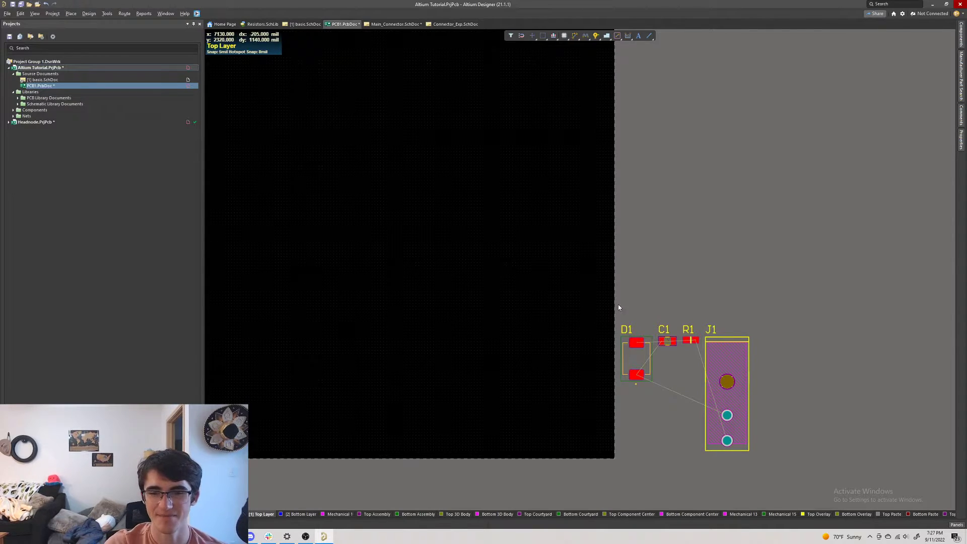
- Examine the imported components beside the board and their circuit in basic.SchDoc, and return to PCB1.PcbDoc
{"action": "left_click_drag", "start_coordinate": [620, 306], "coordinate": [794, 461]}
{"action": "left_click", "coordinate": [740, 505]}
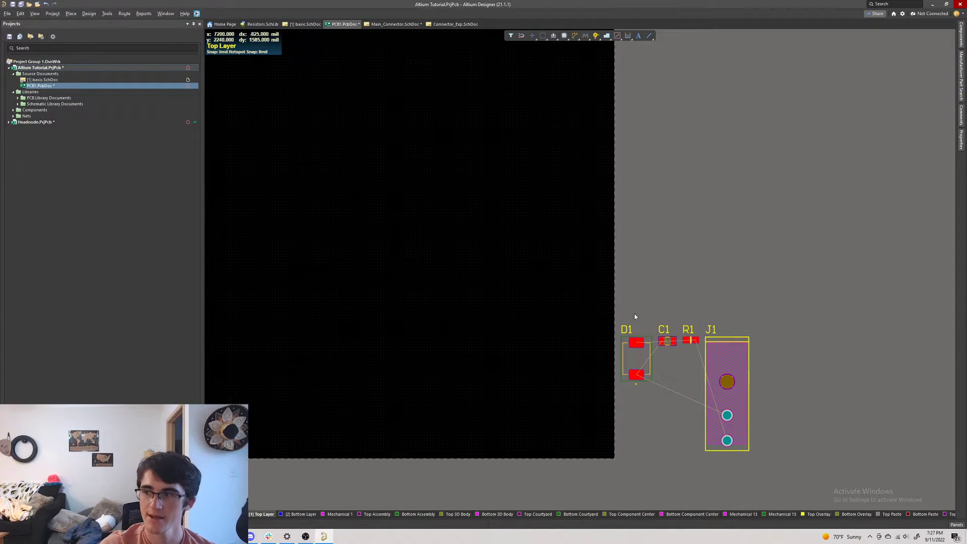
{"action": "scroll", "coordinate": [497, 285], "scroll_direction": "down", "scroll_amount": 5, "text": "ctrl"}
{"action": "scroll", "coordinate": [497, 285], "scroll_direction": "up", "scroll_amount": 4, "text": "ctrl"}
{"action": "right_click_drag", "start_coordinate": [507, 296], "coordinate": [652, 290]}
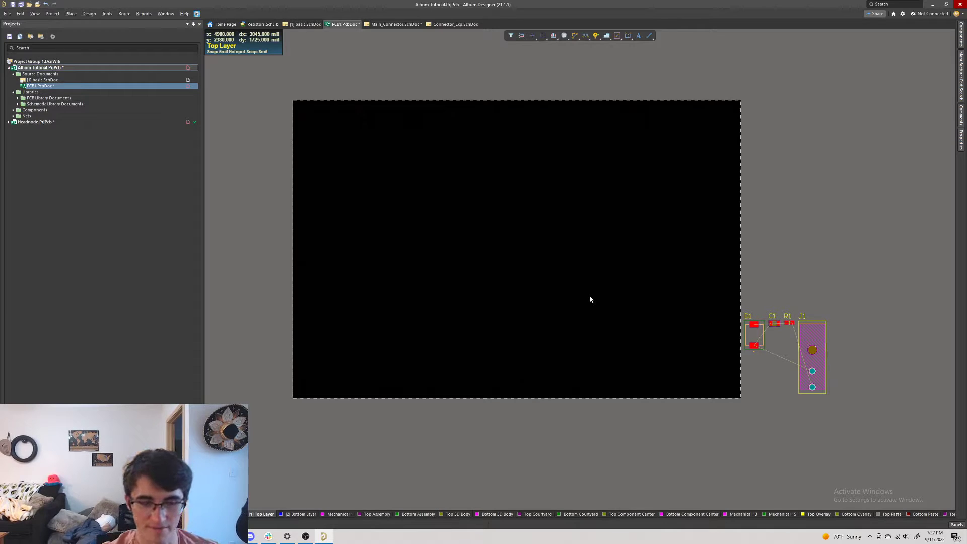
{"action": "left_click", "coordinate": [42, 80]}
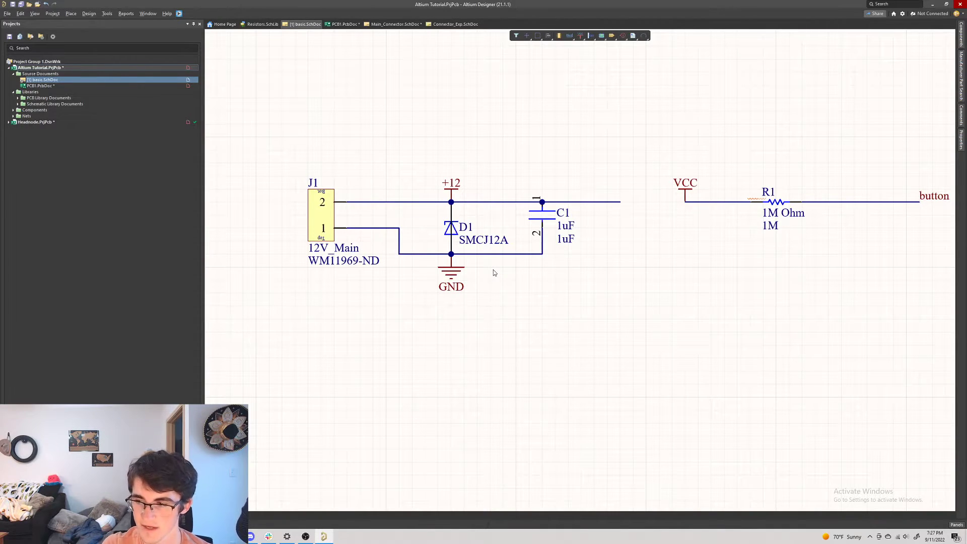
{"action": "key", "text": "ctrl+Tab"}
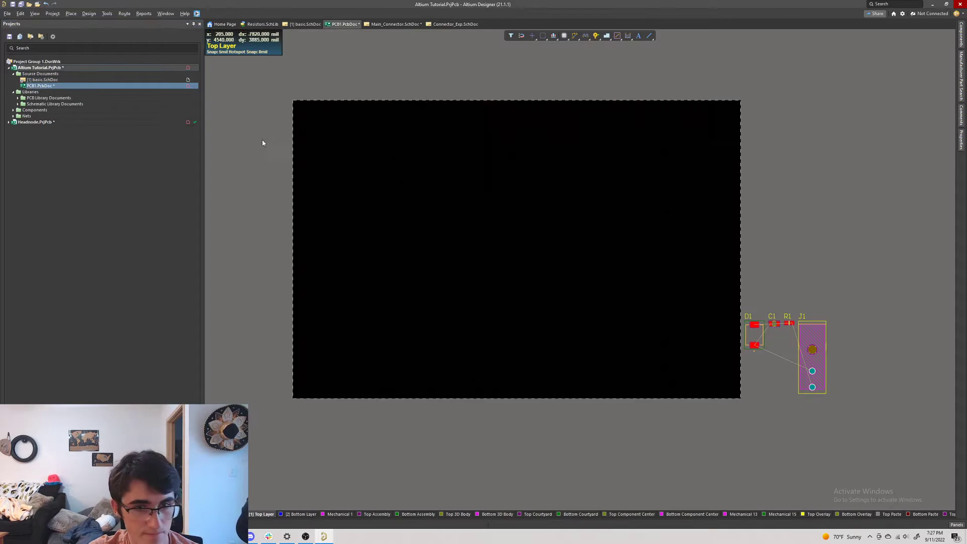
- Move components D1, C1, R1 and J1 together onto the board, right of and below its centre
{"action": "mouse_move", "coordinate": [463, 253]}
{"action": "right_mouse_down"}
{"action": "mouse_move", "coordinate": [456, 246]}
{"action": "mouse_move", "coordinate": [466, 263]}
{"action": "right_mouse_up"}
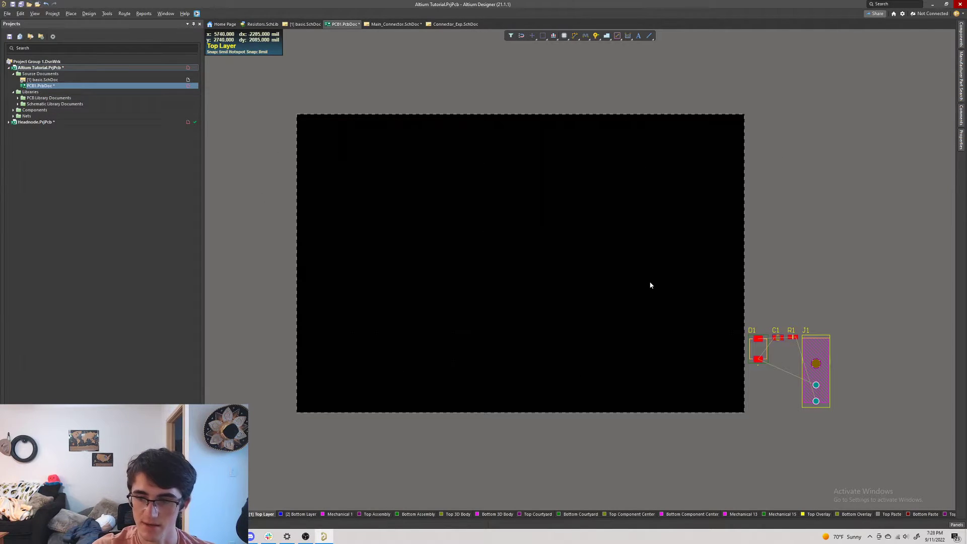
{"action": "left_click_drag", "start_coordinate": [666, 274], "coordinate": [881, 443]}
{"action": "left_click_drag", "start_coordinate": [805, 330], "coordinate": [593, 281]}
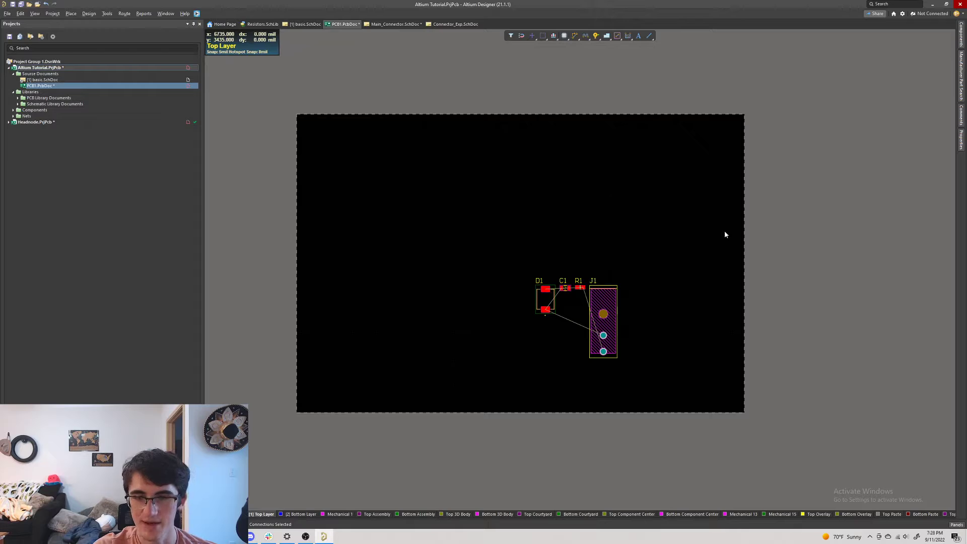
- View the board with its components in 3D and return to the 2D layout view
{"action": "key", "text": "3"}
{"action": "key", "text": "2"}
{"action": "key", "text": "3"}
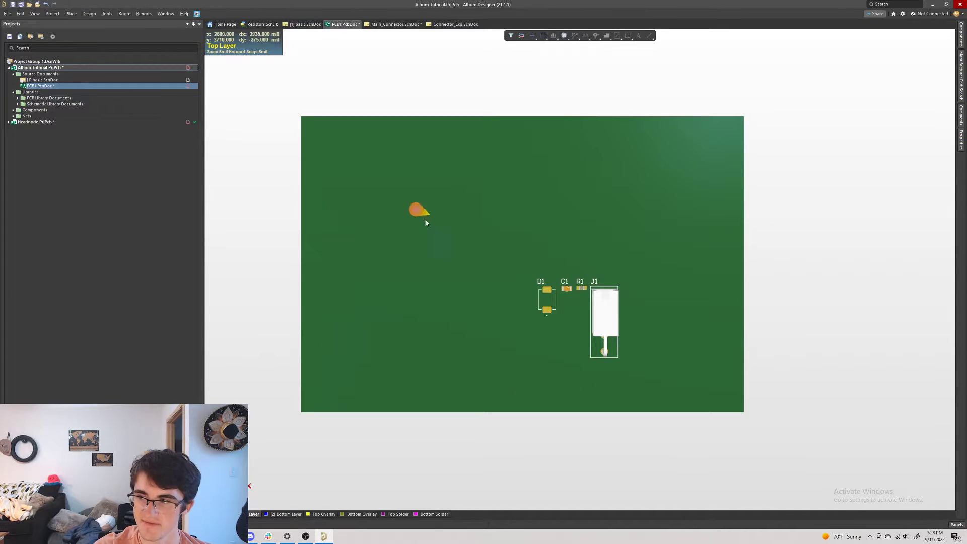
{"action": "key", "text": "2"}
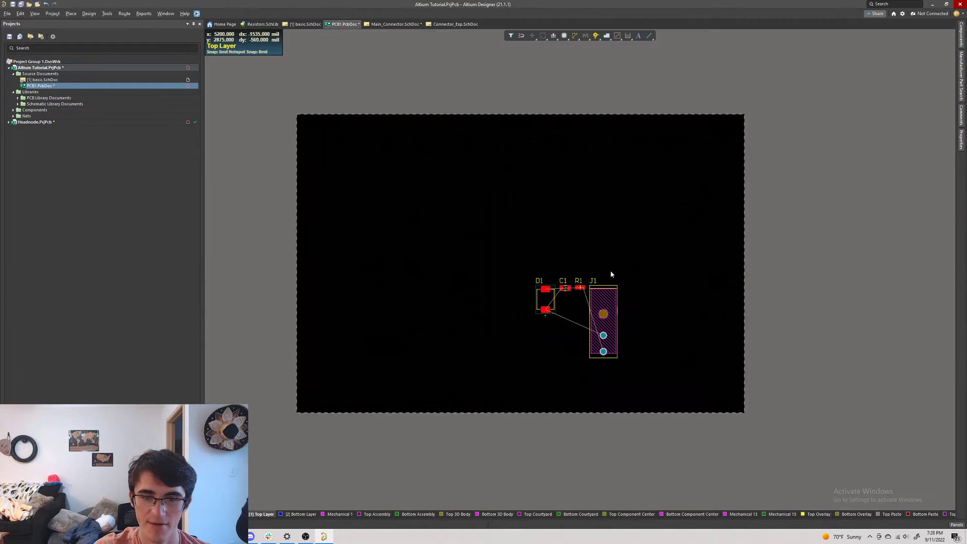
{"action": "right_click_drag", "start_coordinate": [682, 219], "coordinate": [621, 221]}
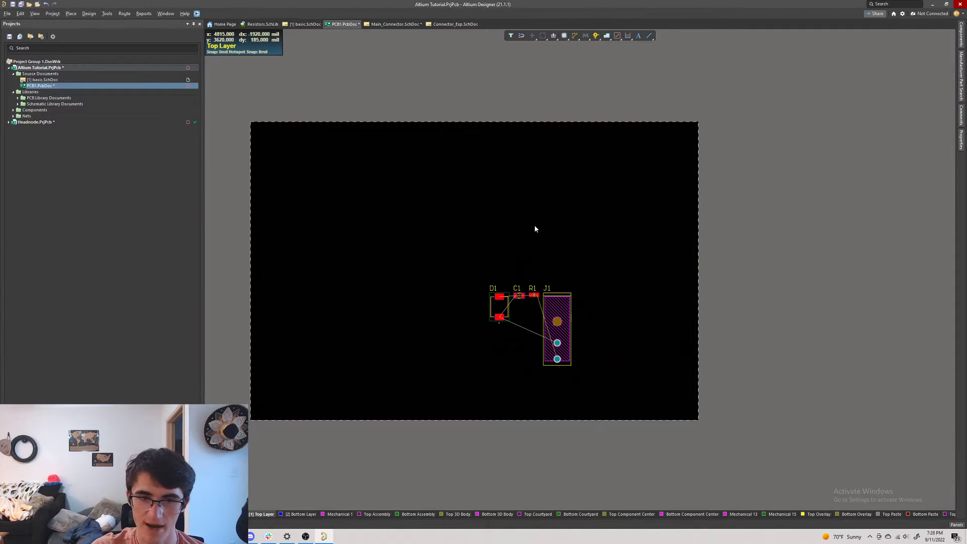
{"action": "scroll", "coordinate": [534, 228], "scroll_direction": "down", "scroll_amount": 3, "text": "ctrl"}
{"action": "scroll", "coordinate": [534, 229], "scroll_direction": "up", "scroll_amount": 4, "text": "ctrl"}
{"action": "scroll", "coordinate": [534, 228], "scroll_direction": "down", "scroll_amount": 5, "text": "ctrl"}
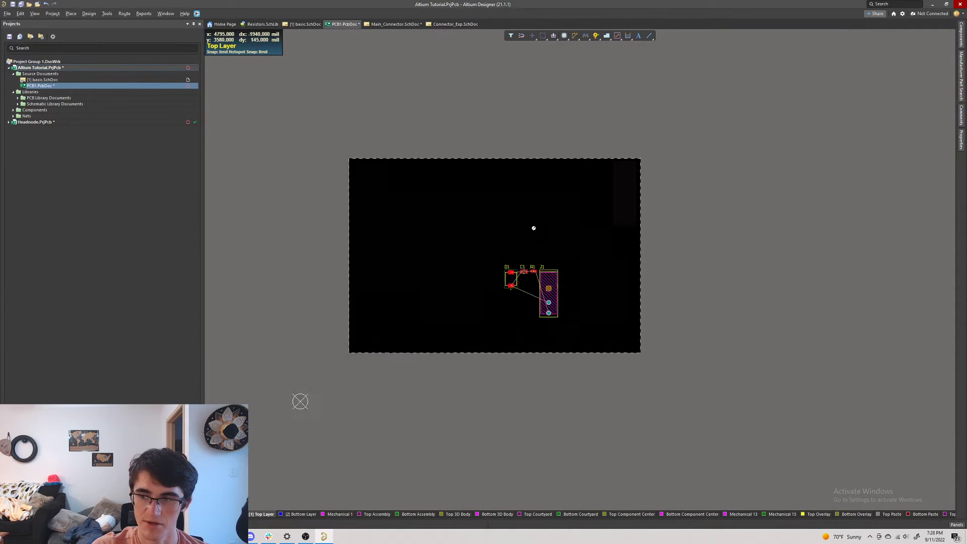
{"action": "scroll", "coordinate": [534, 228], "scroll_direction": "up", "scroll_amount": 4, "text": "ctrl"}
{"action": "scroll", "coordinate": [534, 227], "scroll_direction": "down", "scroll_amount": 1, "text": "ctrl"}
{"action": "scroll", "coordinate": [526, 224], "scroll_direction": "up", "scroll_amount": 1, "text": "ctrl"}
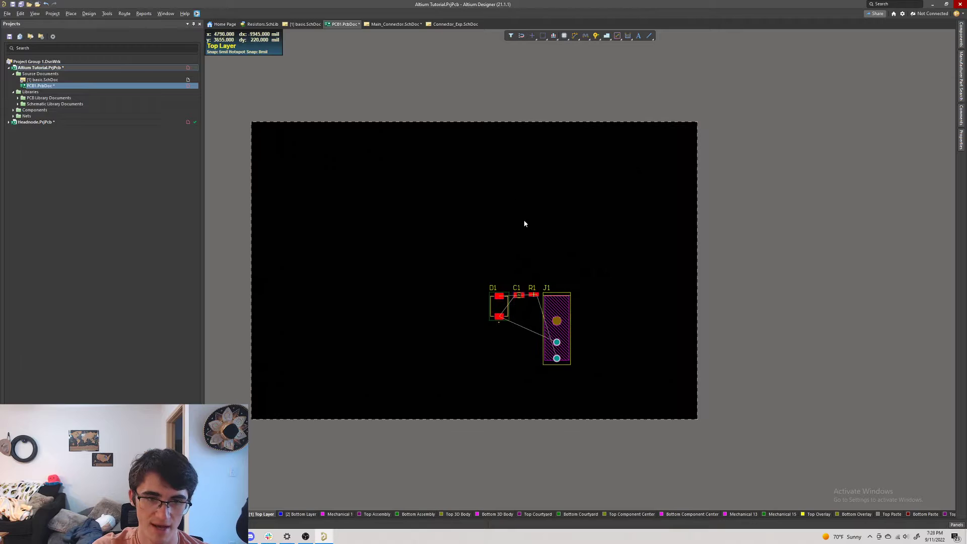
{"action": "left_click_drag", "start_coordinate": [422, 218], "coordinate": [385, 243]}
{"action": "left_click", "coordinate": [641, 386]}
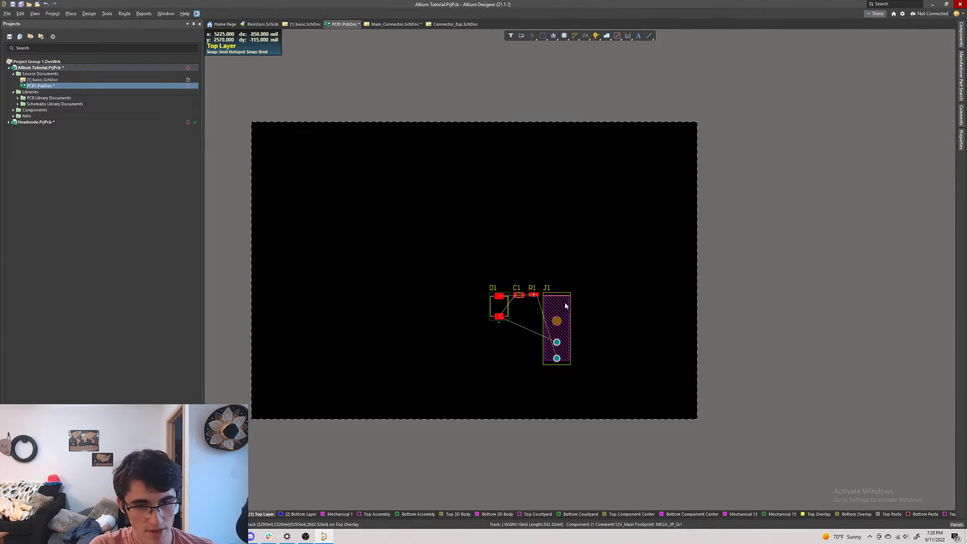
- Move connector J1 to the lower part of the board left of centre, and move D1, C1 and R1 together to its right side
{"action": "left_click_drag", "start_coordinate": [565, 306], "coordinate": [424, 334]}
{"action": "scroll", "coordinate": [413, 372], "scroll_direction": "up", "scroll_amount": 2}
{"action": "scroll", "coordinate": [413, 372], "scroll_direction": "down", "scroll_amount": 3}
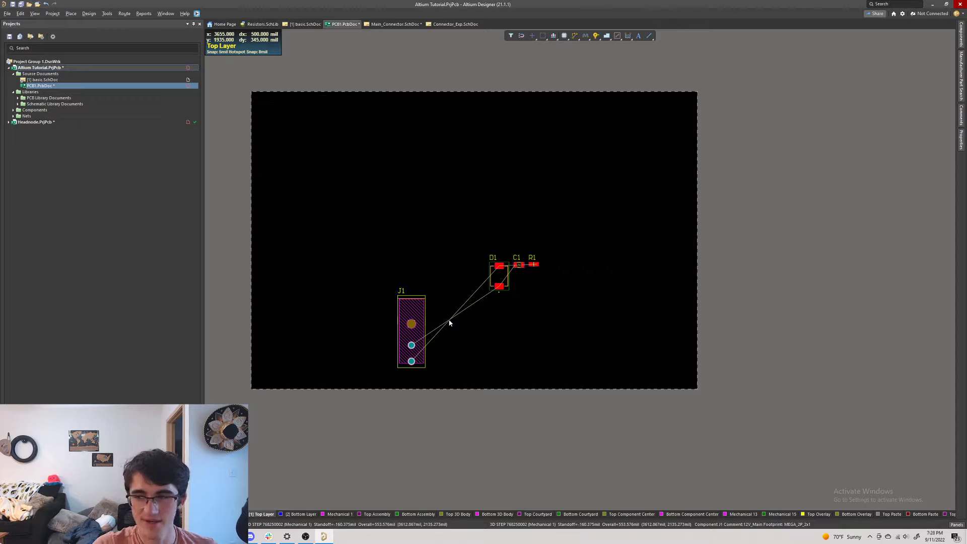
{"action": "left_click_drag", "start_coordinate": [415, 213], "coordinate": [621, 324]}
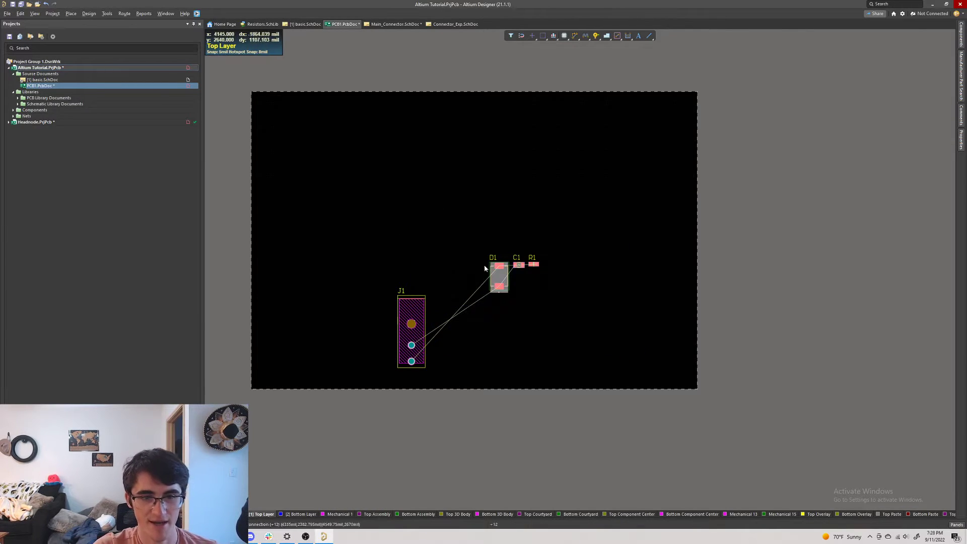
{"action": "left_click_drag", "start_coordinate": [496, 270], "coordinate": [453, 323]}
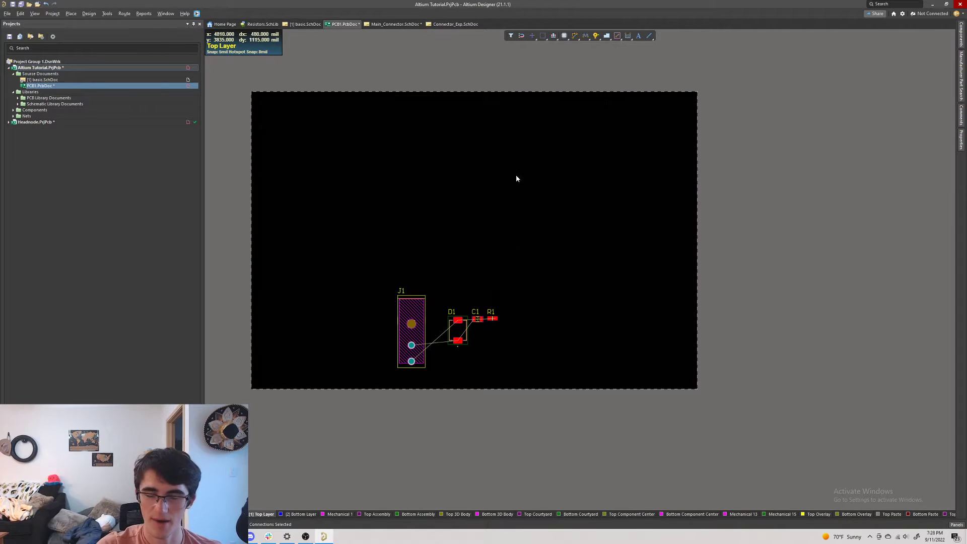
{"action": "left_click_drag", "start_coordinate": [241, 85], "coordinate": [719, 410]}
{"action": "left_click", "coordinate": [486, 252]}
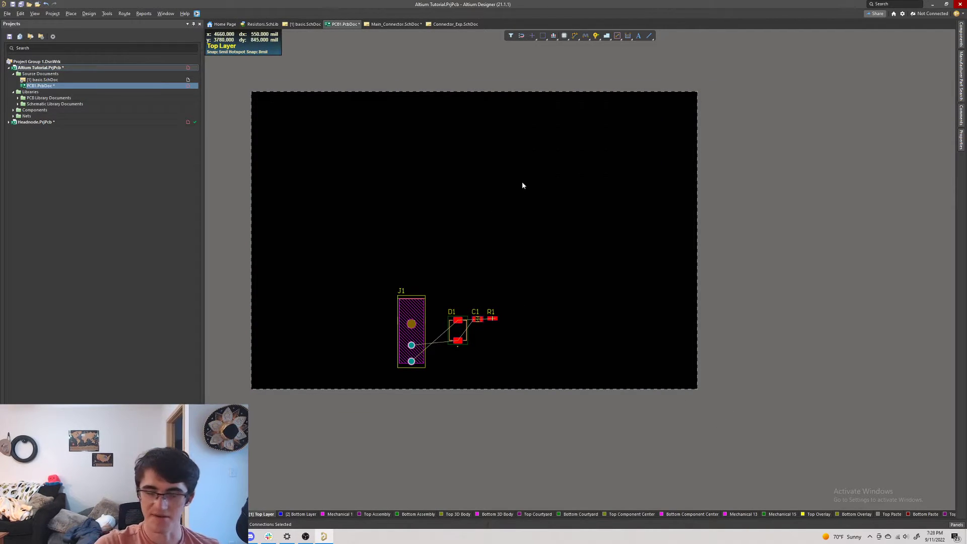
{"action": "left_click", "coordinate": [91, 14]}
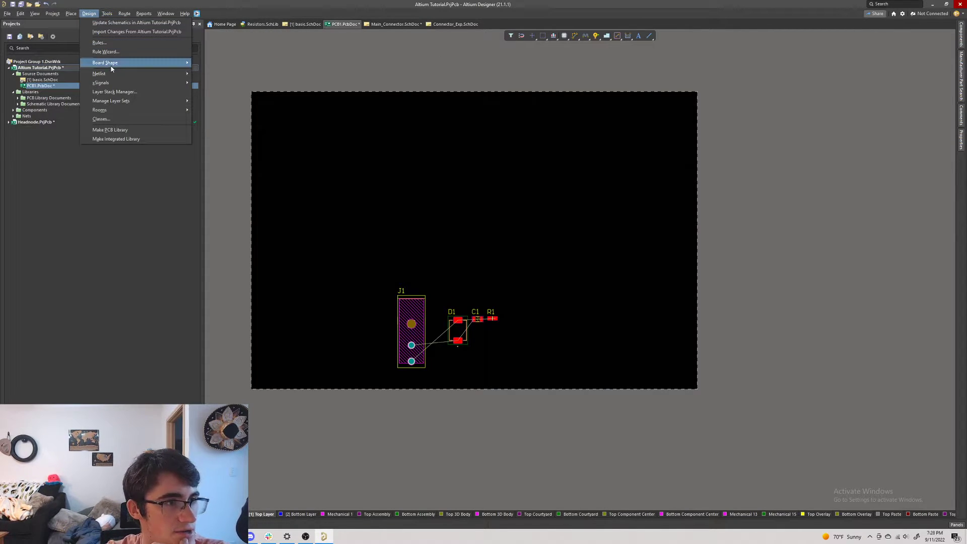
{"action": "mouse_move", "coordinate": [104, 66]}
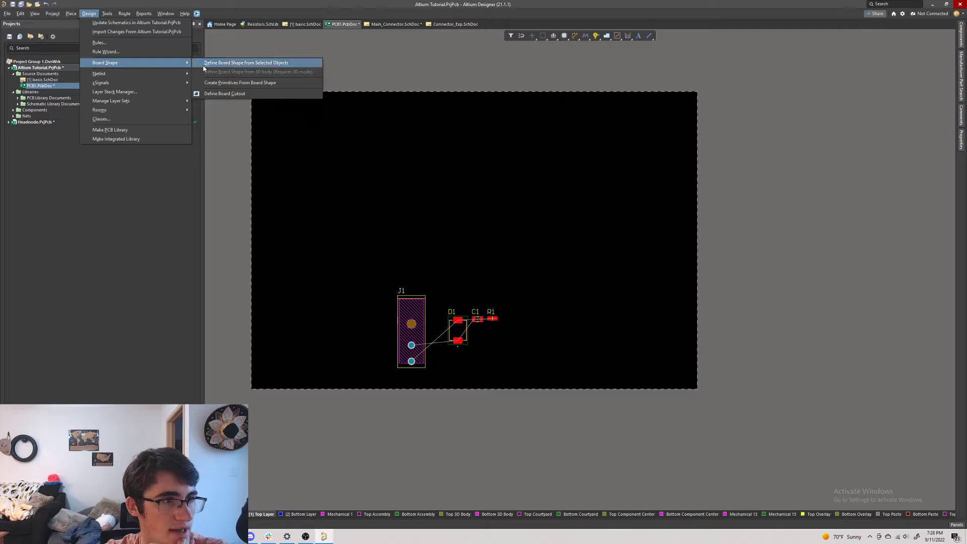
{"action": "left_click", "coordinate": [213, 95]}
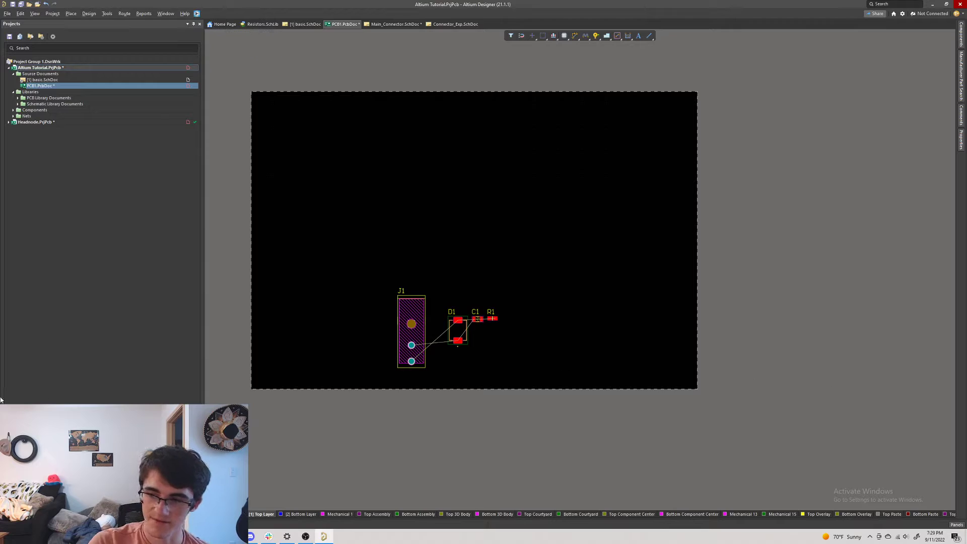
- Rename the top copper layer as 12V and check its name in the layer properties
{"action": "double_click", "coordinate": [264, 515]}
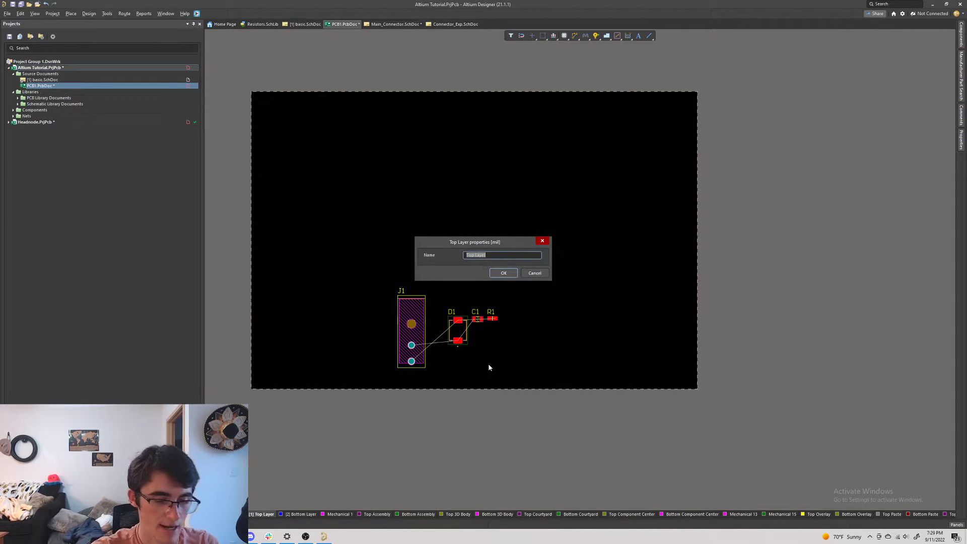
{"action": "type", "text": "12V"}
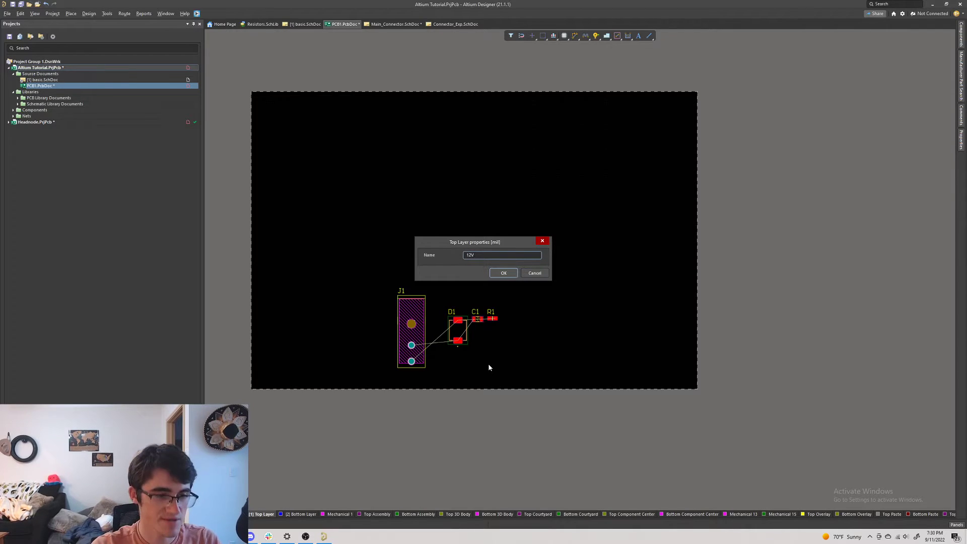
{"action": "key", "text": "Return"}
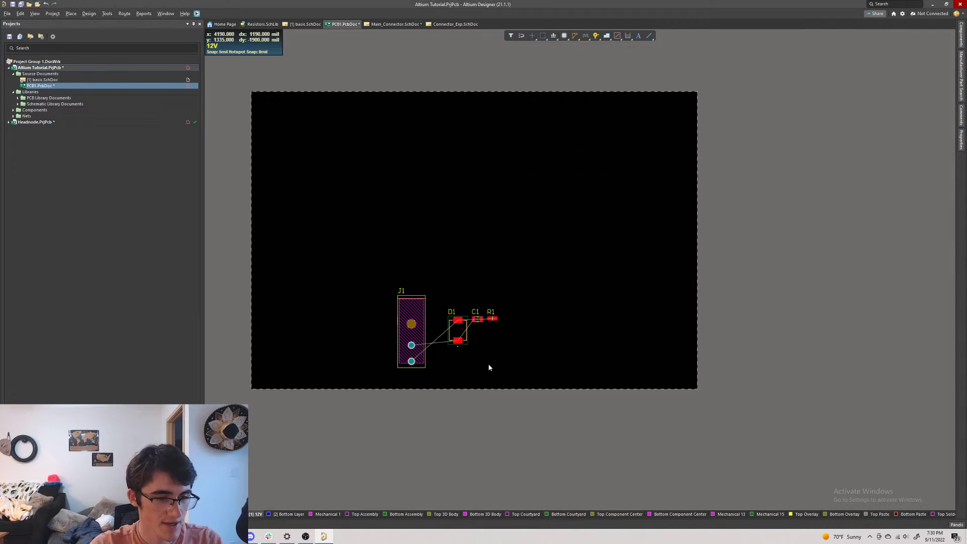
{"action": "double_click", "coordinate": [255, 514]}
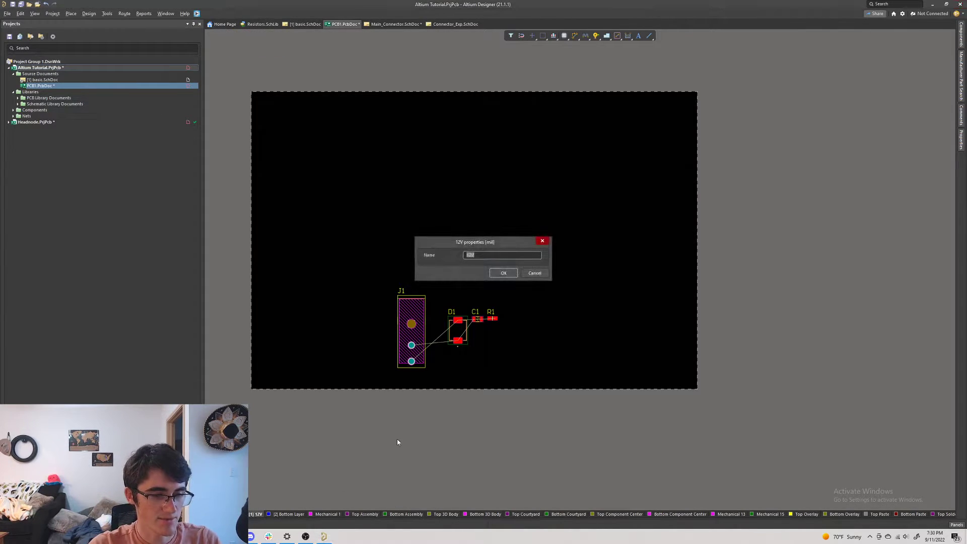
{"action": "left_click", "coordinate": [504, 273]}
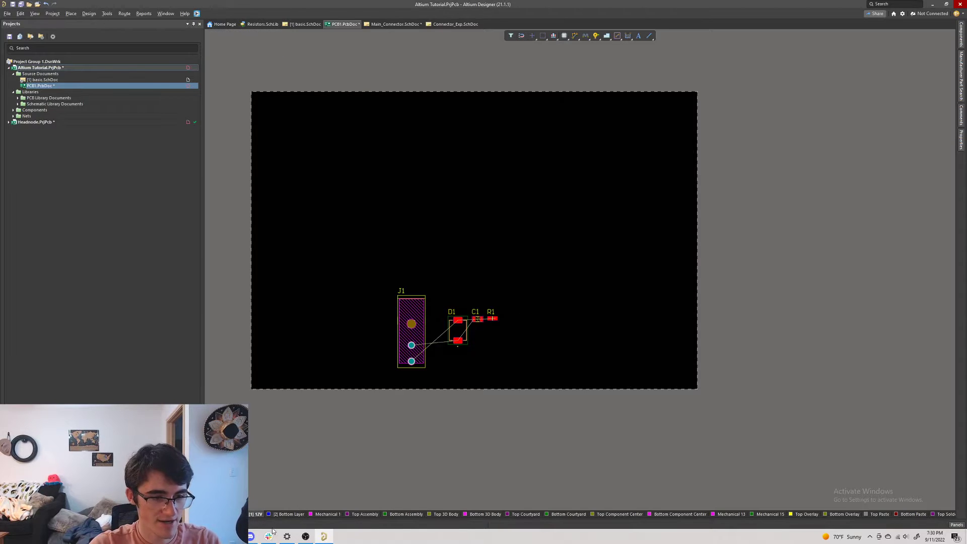
- Rename the bottom copper layer as GND and make 12V the active layer again
{"action": "left_click", "coordinate": [279, 515]}
{"action": "double_click", "coordinate": [287, 515]}
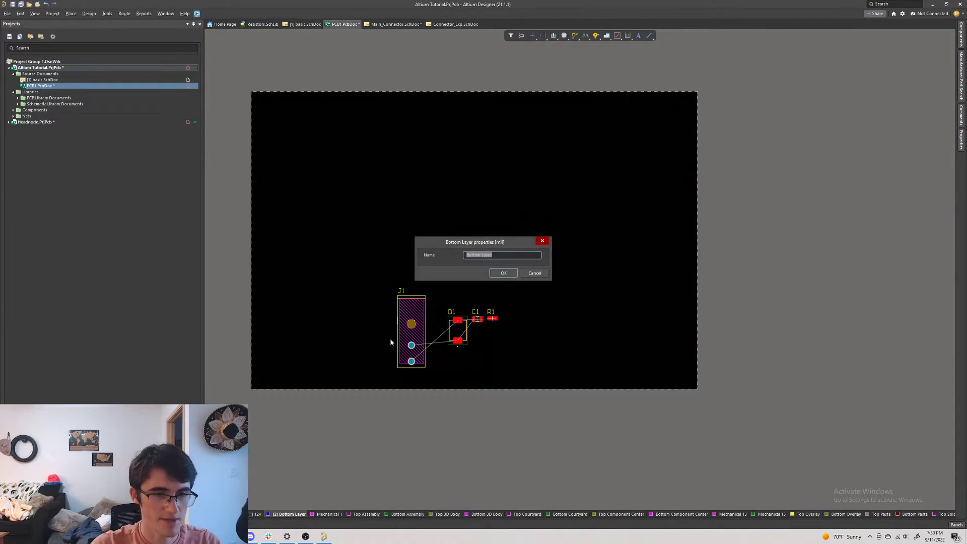
{"action": "type", "text": "GND"}
{"action": "key", "text": "Return"}
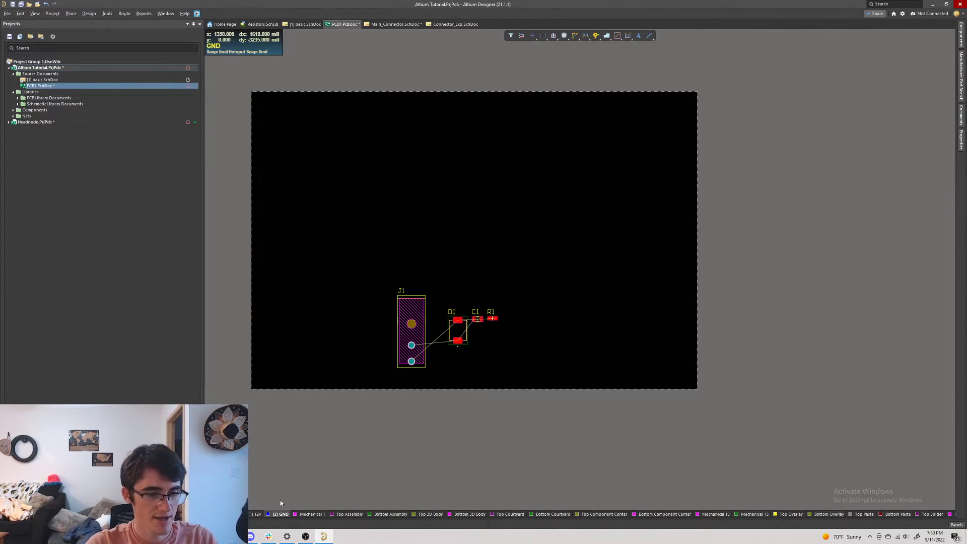
{"action": "double_click", "coordinate": [252, 516]}
{"action": "left_click", "coordinate": [543, 276]}
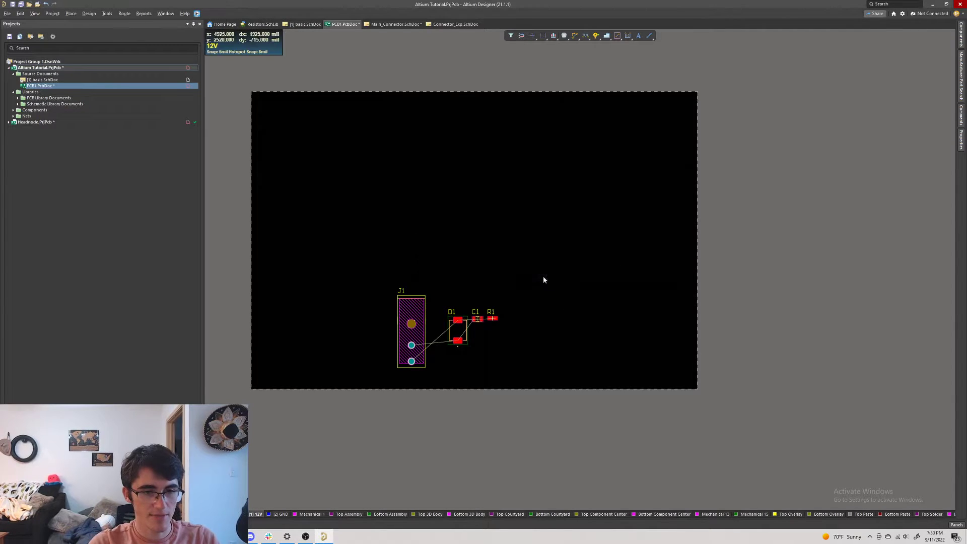
- View the board in 3D, return to the 2D layout and set component D1's layer to GND
{"action": "key", "text": "3"}
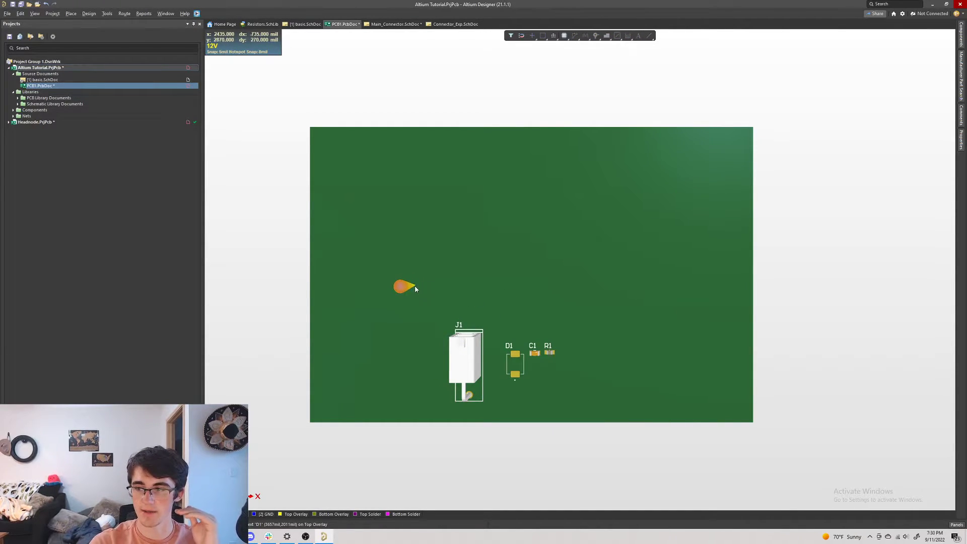
{"action": "key", "text": "2"}
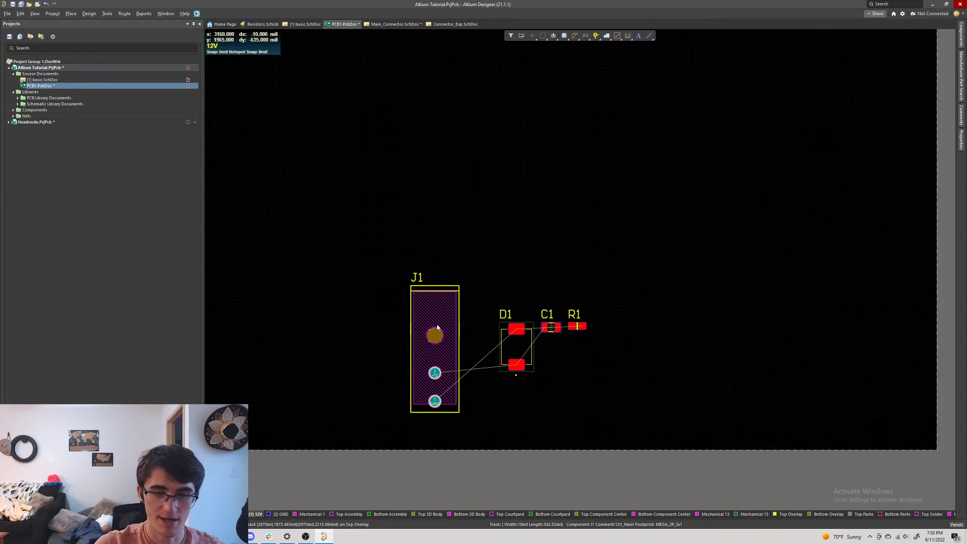
{"action": "double_click", "coordinate": [525, 346]}
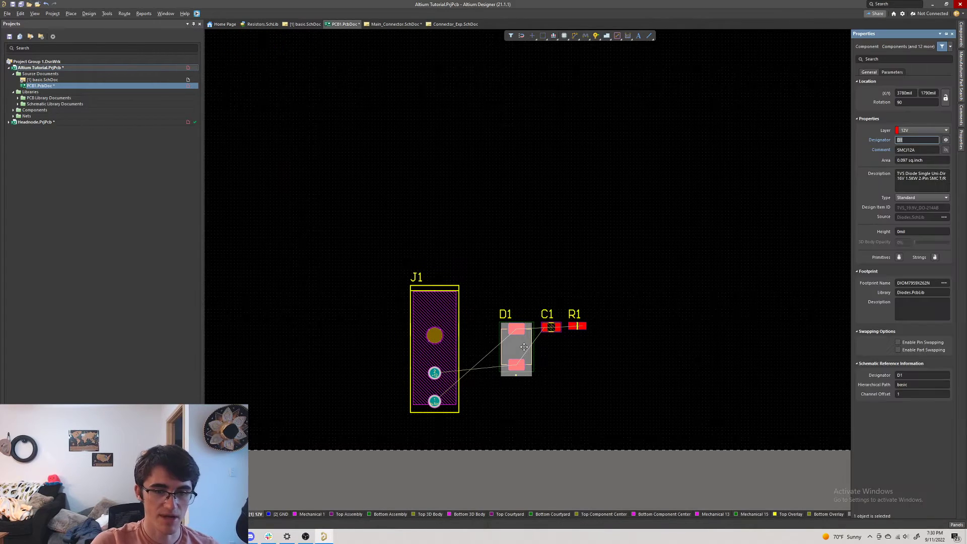
{"action": "left_click", "coordinate": [922, 131]}
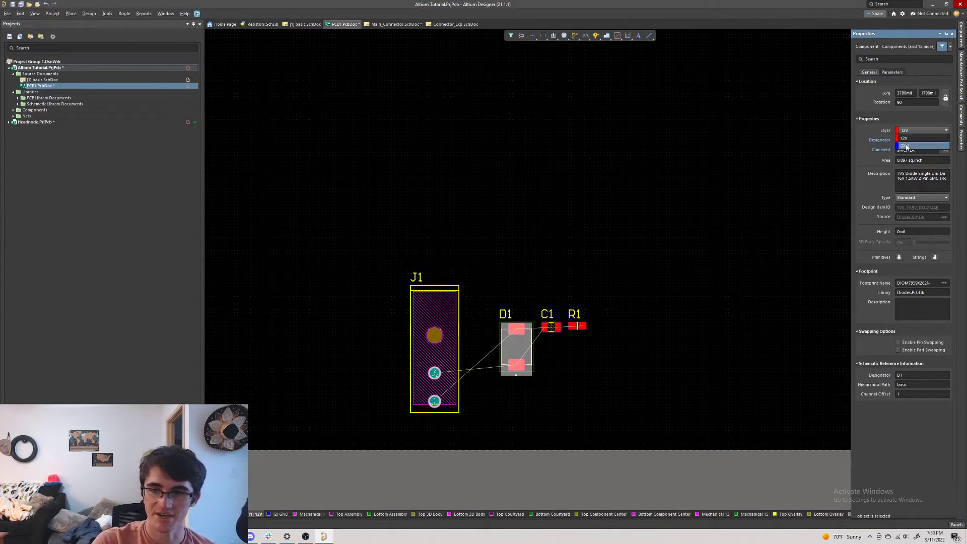
{"action": "left_click", "coordinate": [906, 146]}
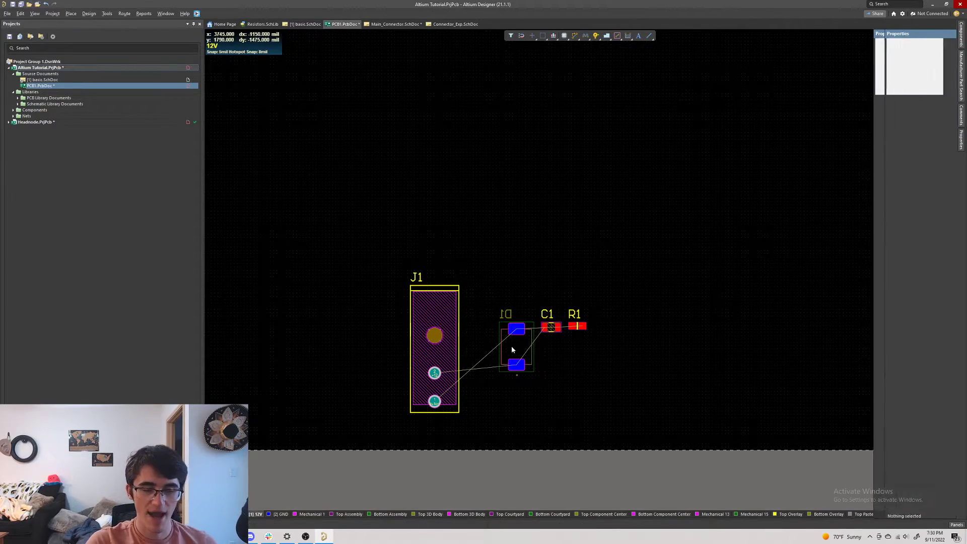
- Examine D1's pads and nets on the GND layer up close in 2D, and view the board in 3D
{"action": "scroll", "coordinate": [513, 346], "scroll_direction": "up", "scroll_amount": 5, "text": "ctrl"}
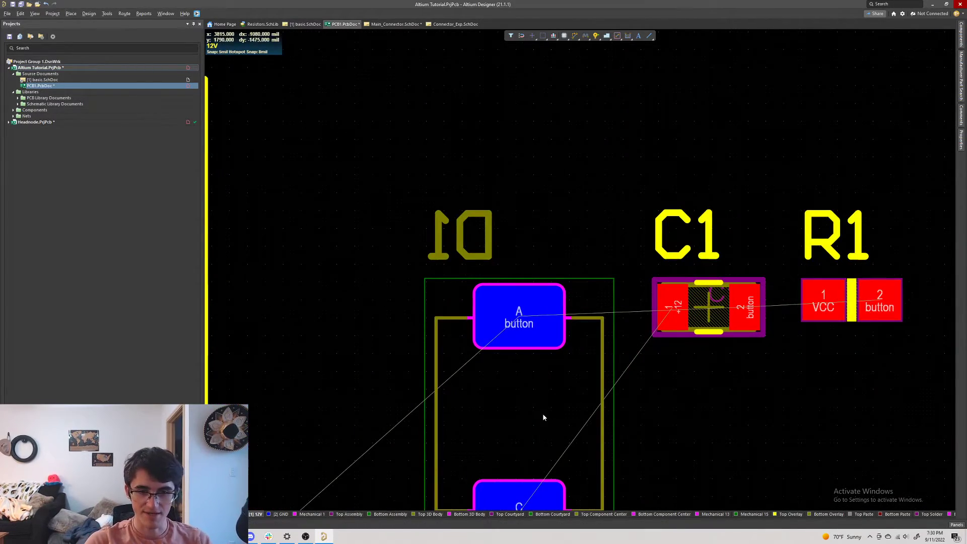
{"action": "scroll", "coordinate": [544, 414], "scroll_direction": "up", "scroll_amount": 3, "text": "ctrl"}
{"action": "scroll", "coordinate": [544, 414], "scroll_direction": "down", "scroll_amount": 3, "text": "ctrl"}
{"action": "right_click_drag", "start_coordinate": [741, 425], "coordinate": [731, 313]}
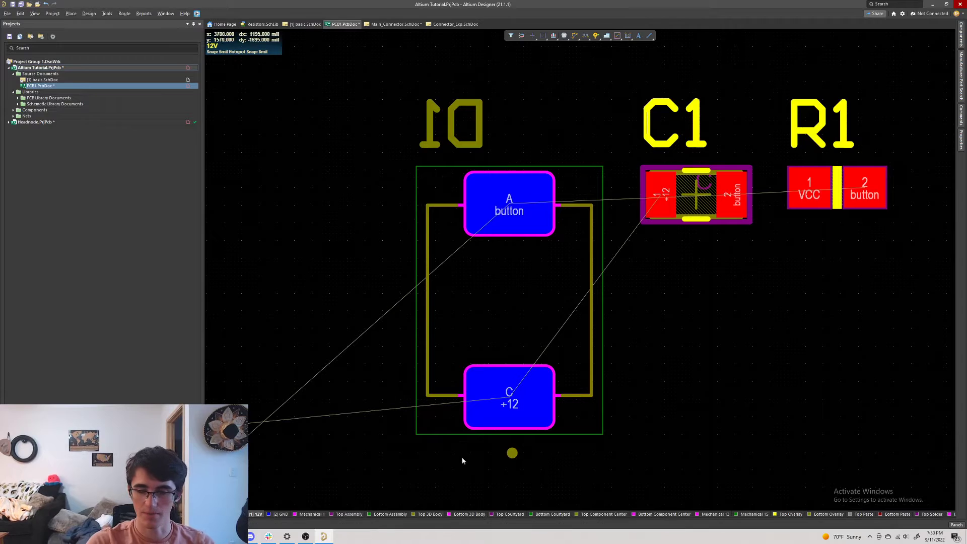
{"action": "scroll", "coordinate": [513, 346], "scroll_direction": "down", "scroll_amount": 5}
{"action": "scroll", "coordinate": [514, 342], "scroll_direction": "up", "scroll_amount": 6}
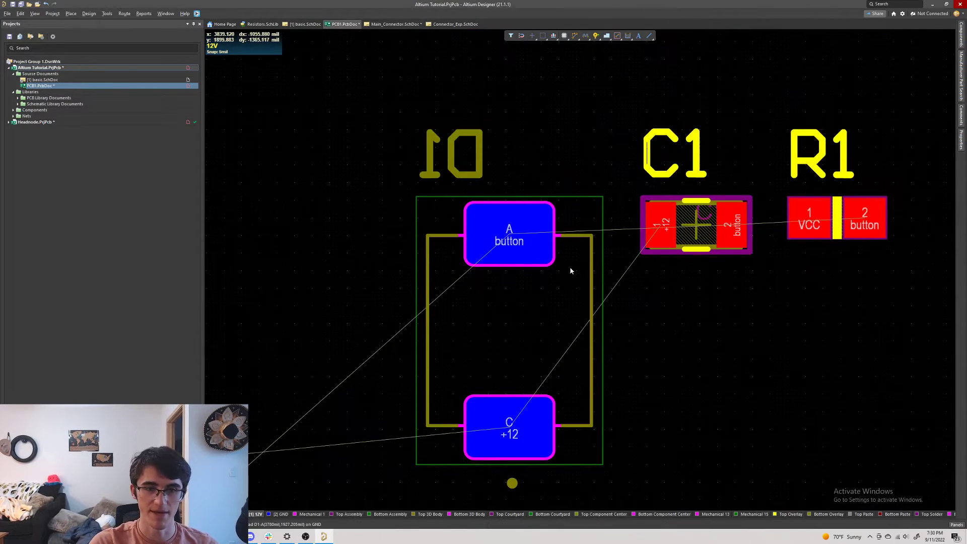
{"action": "scroll", "coordinate": [576, 269], "scroll_direction": "down", "scroll_amount": 5, "text": "ctrl"}
{"action": "key", "text": "3"}
{"action": "scroll", "coordinate": [509, 363], "scroll_direction": "up", "scroll_amount": 3, "text": "ctrl"}
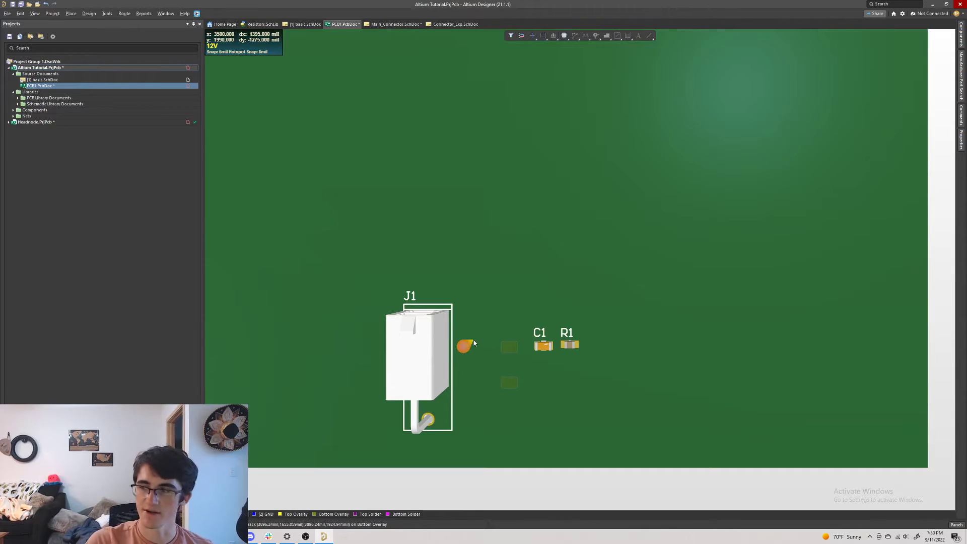
- Return to the 2D layout and set component D1's layer back to 12V
{"action": "key", "text": "2"}
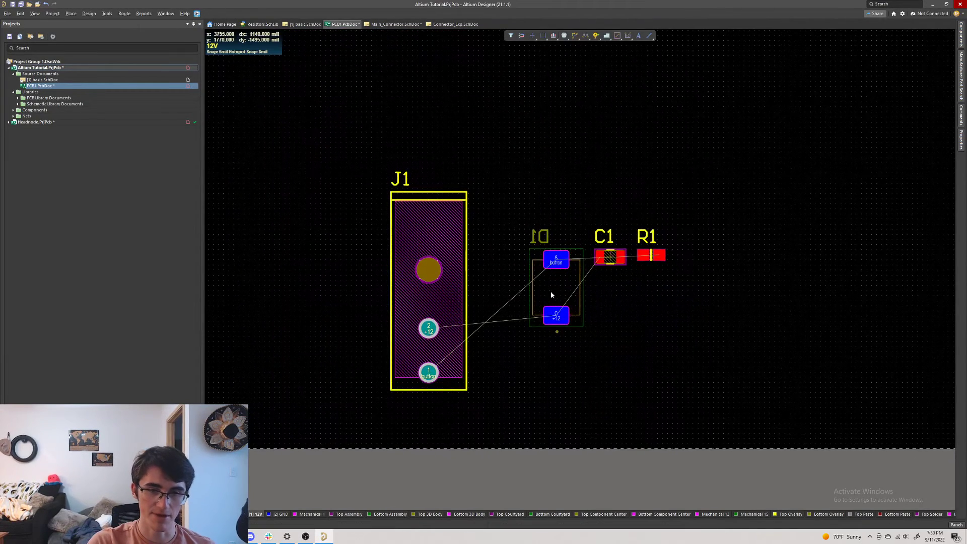
{"action": "double_click", "coordinate": [553, 293]}
{"action": "left_click", "coordinate": [915, 130]}
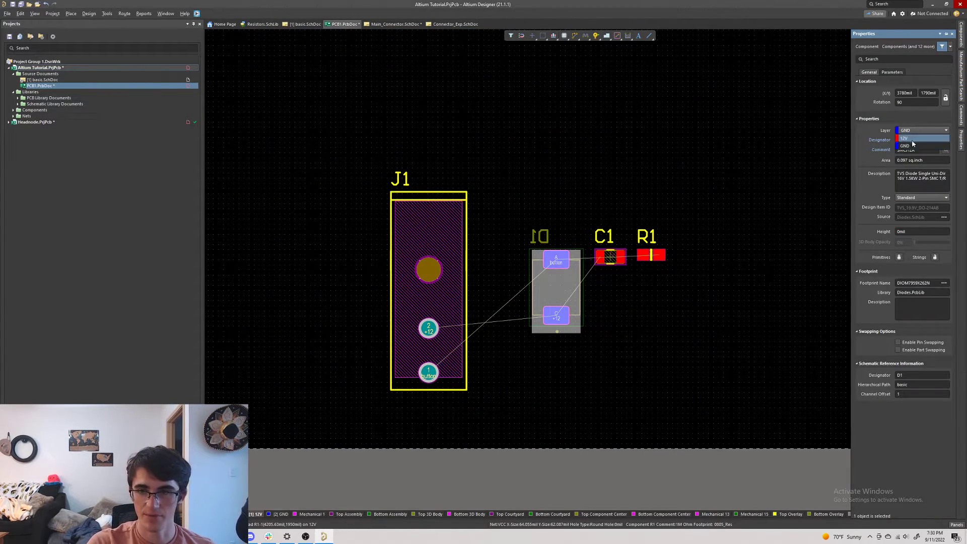
{"action": "left_click", "coordinate": [911, 140]}
{"action": "left_click", "coordinate": [712, 217]}
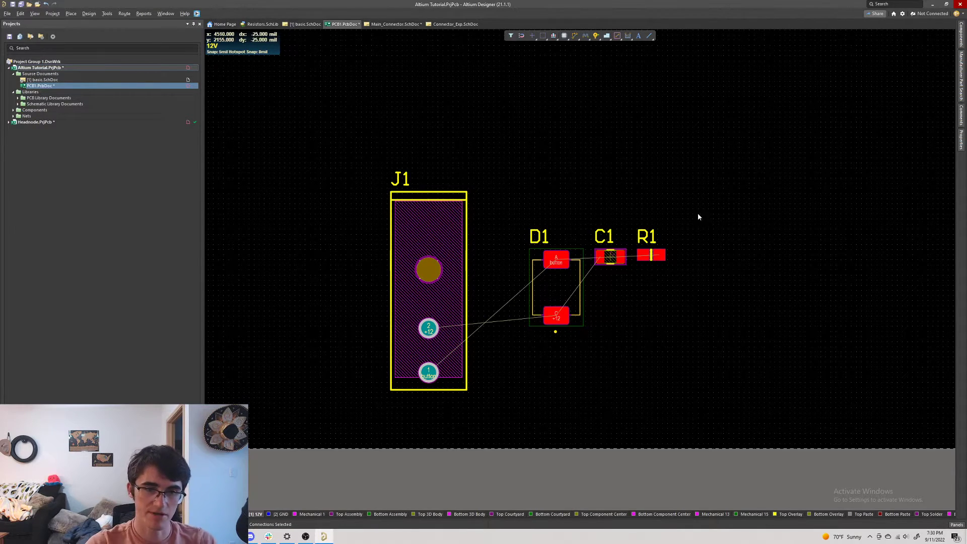
- Move connector J1 further left on the lower part of the board, away from D1
{"action": "scroll", "coordinate": [680, 207], "scroll_direction": "down", "scroll_amount": 2}
{"action": "scroll", "coordinate": [629, 194], "scroll_direction": "down", "scroll_amount": 4, "text": "ctrl"}
{"action": "scroll", "coordinate": [642, 190], "scroll_direction": "up", "scroll_amount": 3, "text": "ctrl"}
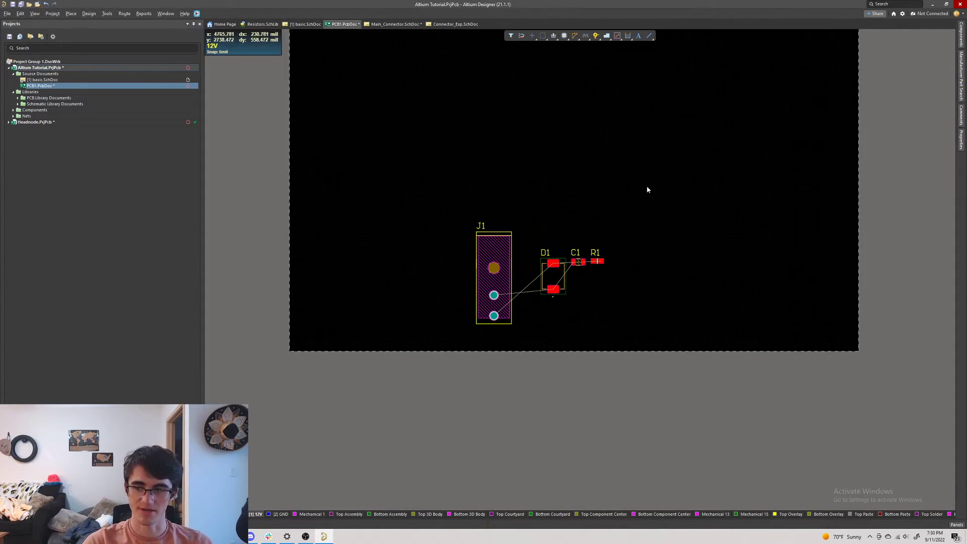
{"action": "scroll", "coordinate": [633, 158], "scroll_direction": "down", "scroll_amount": 2, "text": "ctrl"}
{"action": "scroll", "coordinate": [635, 160], "scroll_direction": "up", "scroll_amount": 1, "text": "ctrl"}
{"action": "right_click_drag", "start_coordinate": [634, 159], "coordinate": [644, 238]}
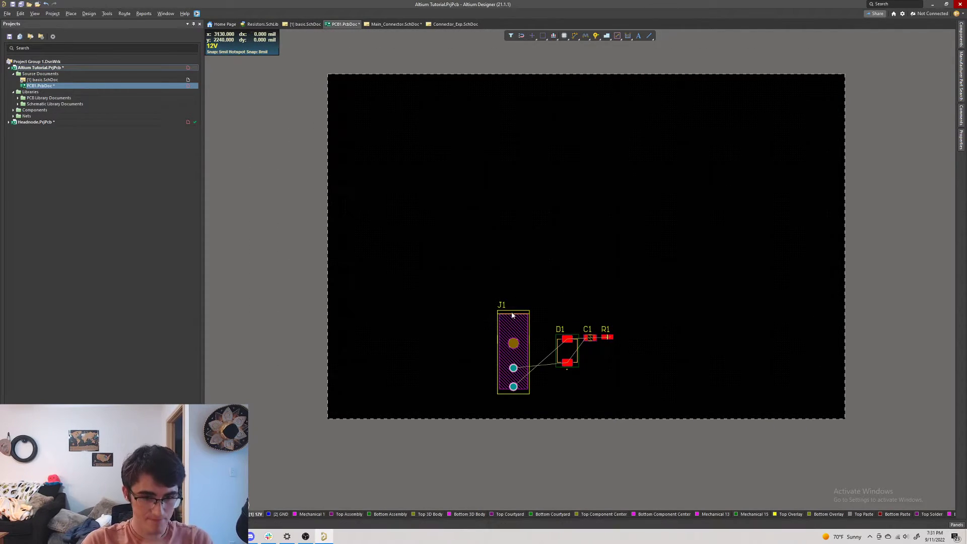
{"action": "left_click_drag", "start_coordinate": [506, 317], "coordinate": [457, 323]}
- Examine connector J1's body in 3D and its outline up close in the 2D layout
{"action": "key", "text": "3"}
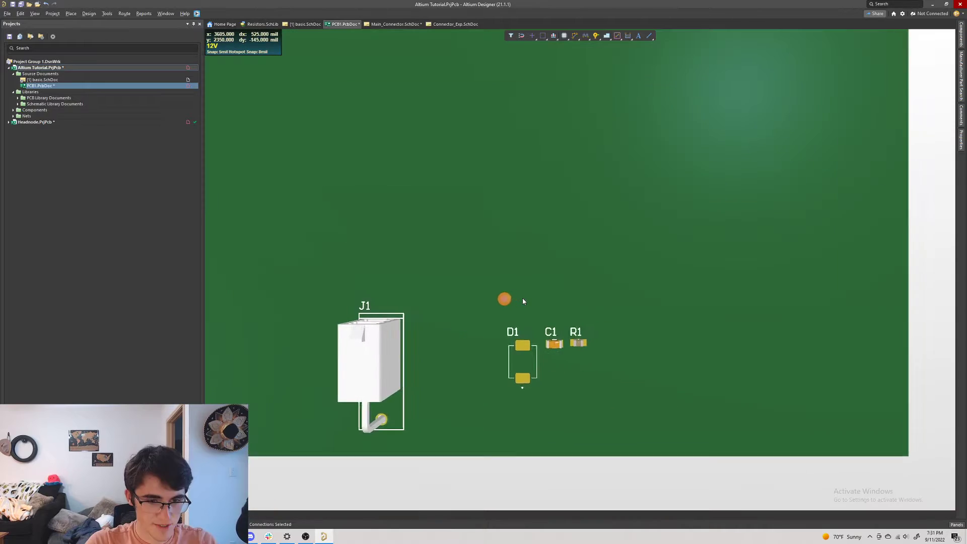
{"action": "key", "text": "2"}
{"action": "key", "text": "3"}
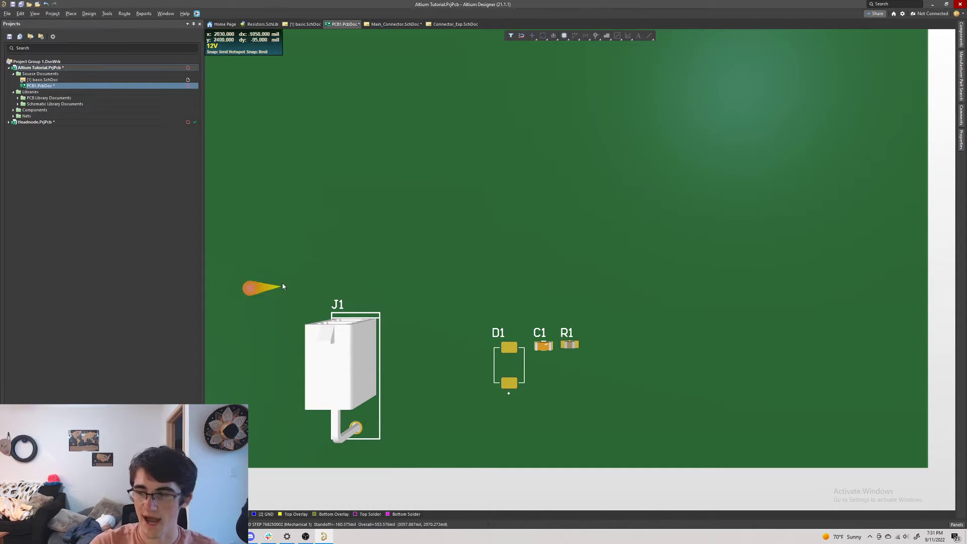
{"action": "key", "text": "2"}
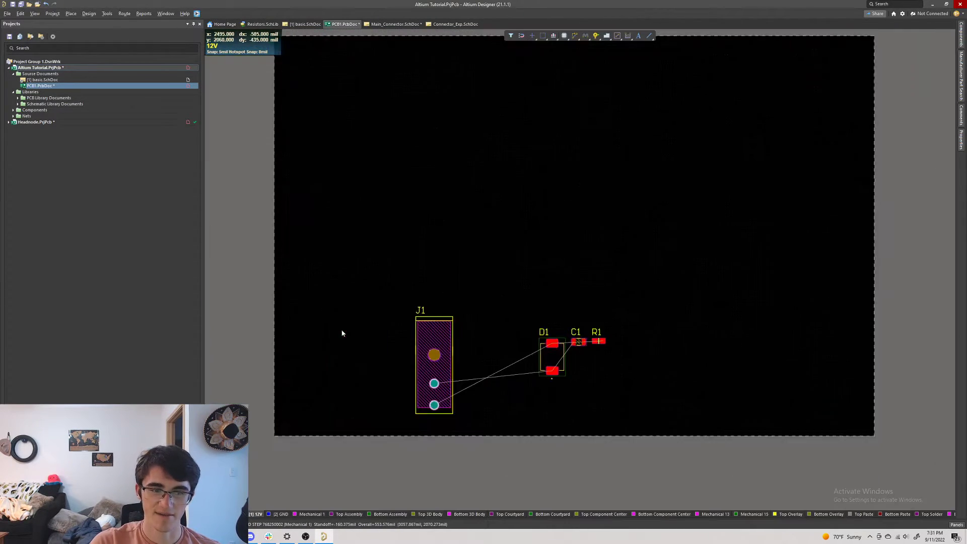
{"action": "scroll", "coordinate": [479, 326], "scroll_direction": "up", "scroll_amount": 4, "text": "ctrl"}
{"action": "scroll", "coordinate": [483, 302], "scroll_direction": "up", "scroll_amount": 2, "text": "ctrl"}
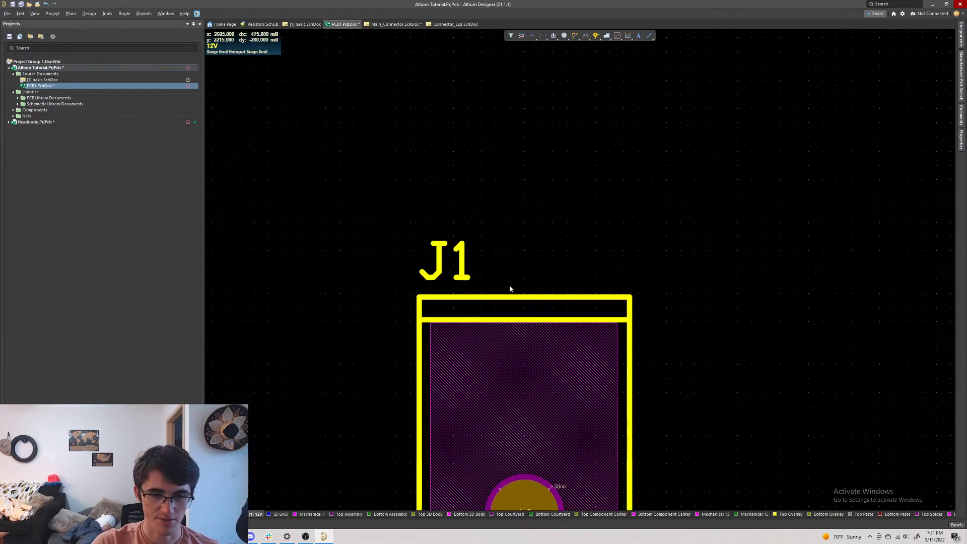
{"action": "scroll", "coordinate": [620, 293], "scroll_direction": "down", "scroll_amount": 5, "text": "ctrl"}
{"action": "scroll", "coordinate": [648, 302], "scroll_direction": "down", "scroll_amount": 3, "text": "ctrl"}
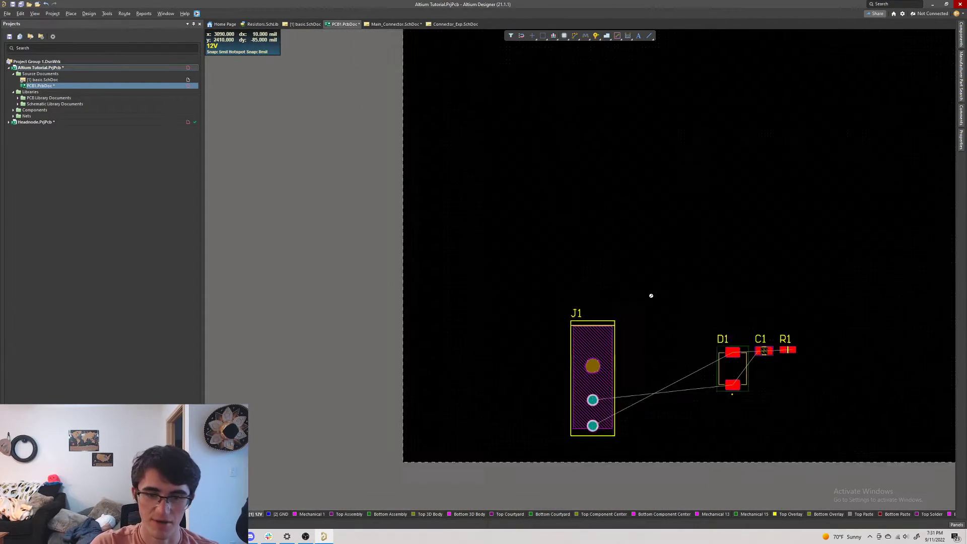
- Move connector J1 up to the board's top edge so its upper outline strip overhangs the edge, and adjust its position slightly
{"action": "scroll", "coordinate": [680, 269], "scroll_direction": "up", "scroll_amount": 1, "text": "ctrl"}
{"action": "left_click_drag", "start_coordinate": [592, 354], "coordinate": [603, 150]}
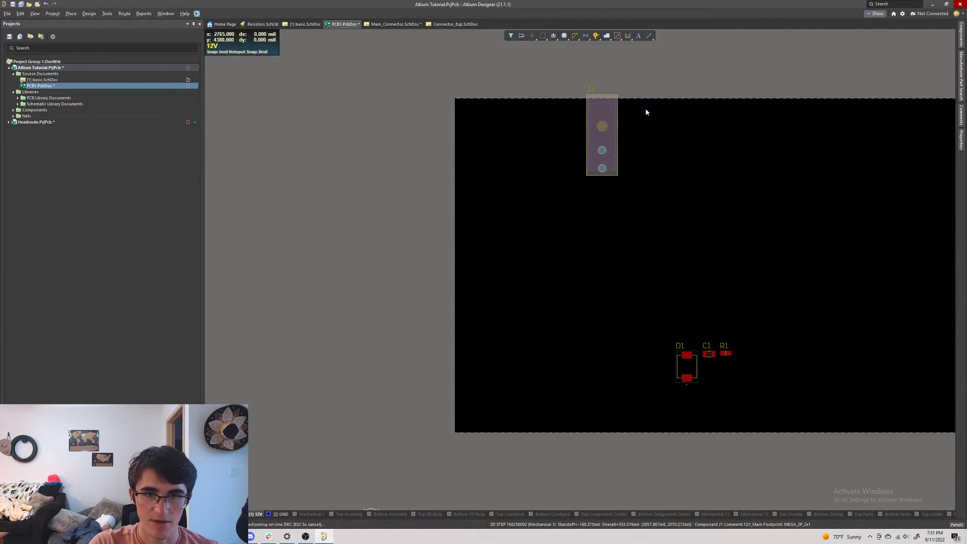
{"action": "scroll", "coordinate": [646, 107], "scroll_direction": "up", "scroll_amount": 3}
{"action": "scroll", "coordinate": [579, 227], "scroll_direction": "up", "scroll_amount": 5, "text": "ctrl"}
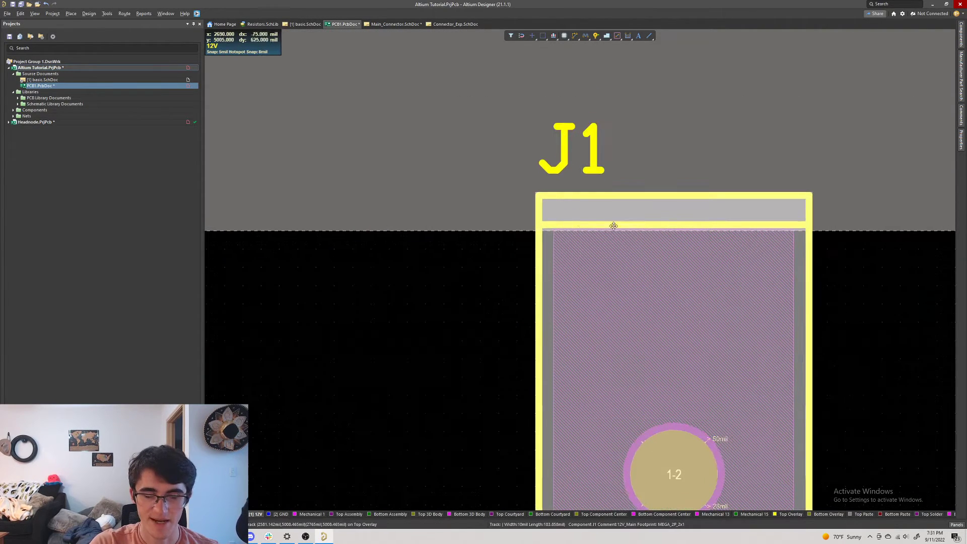
{"action": "scroll", "coordinate": [615, 245], "scroll_direction": "down", "scroll_amount": 8}
{"action": "scroll", "coordinate": [803, 191], "scroll_direction": "up", "scroll_amount": 1, "text": "ctrl"}
{"action": "scroll", "coordinate": [802, 191], "scroll_direction": "down", "scroll_amount": 3, "text": "ctrl"}
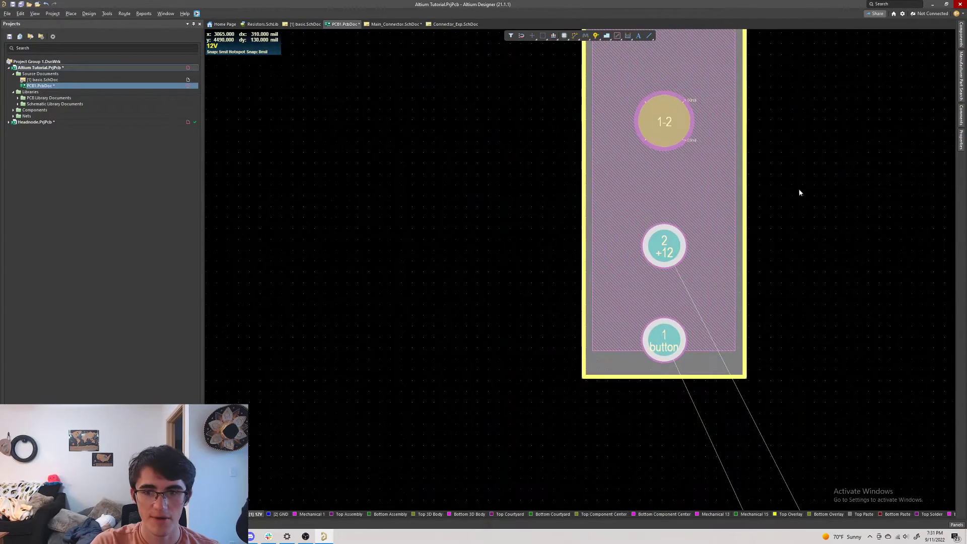
{"action": "scroll", "coordinate": [697, 456], "scroll_direction": "up", "scroll_amount": 4, "text": "ctrl"}
{"action": "scroll", "coordinate": [580, 302], "scroll_direction": "down", "scroll_amount": 3}
{"action": "left_click_drag", "start_coordinate": [580, 267], "coordinate": [579, 267]}
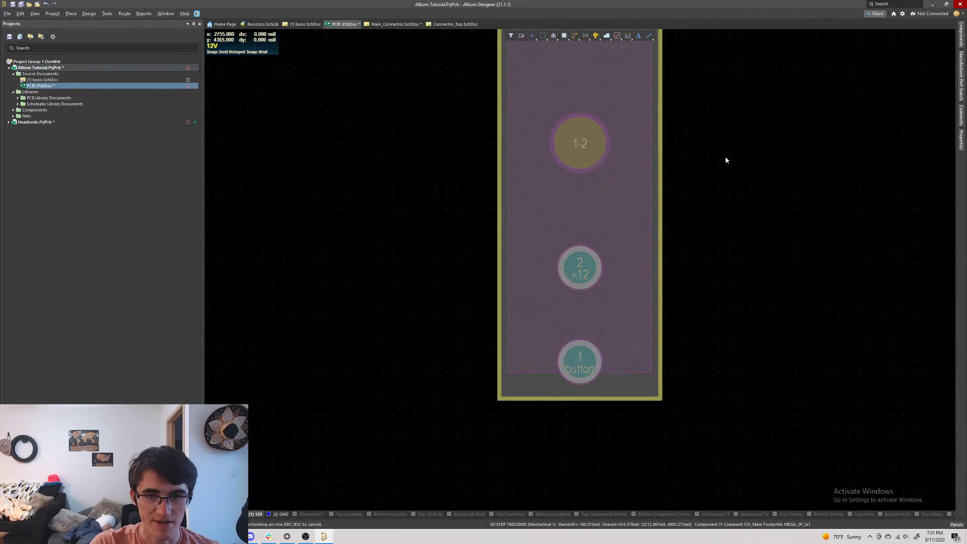
- Examine connector J1's overhang at the board edge up close, checking the board in 3D and returning to the 2D layout
{"action": "scroll", "coordinate": [620, 306], "scroll_direction": "up", "scroll_amount": 4}
{"action": "scroll", "coordinate": [611, 302], "scroll_direction": "down", "scroll_amount": 2, "text": "ctrl"}
{"action": "left_click_drag", "start_coordinate": [544, 411], "coordinate": [538, 410]}
{"action": "key", "text": "3"}
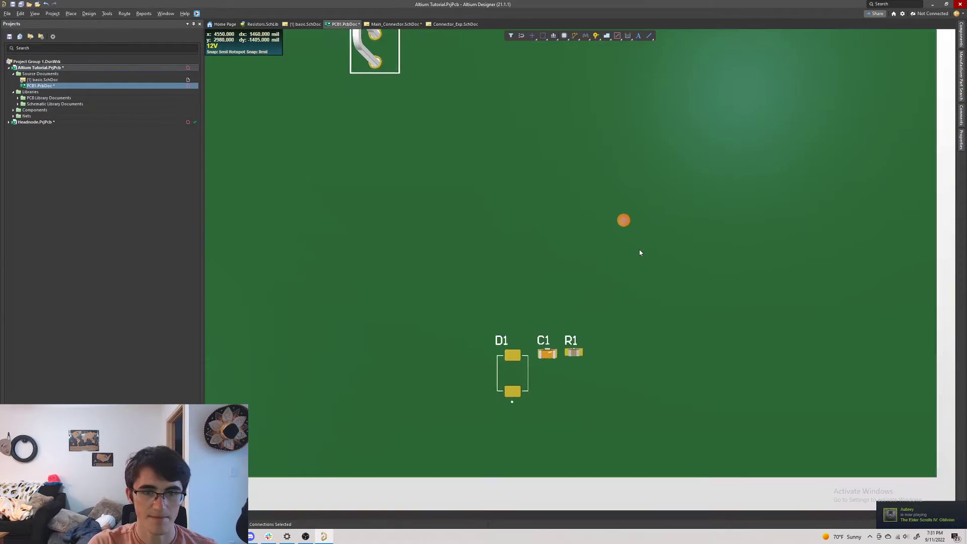
{"action": "scroll", "coordinate": [511, 157], "scroll_direction": "down", "scroll_amount": 3}
{"action": "scroll", "coordinate": [493, 153], "scroll_direction": "up", "scroll_amount": 2}
{"action": "key", "text": "2"}
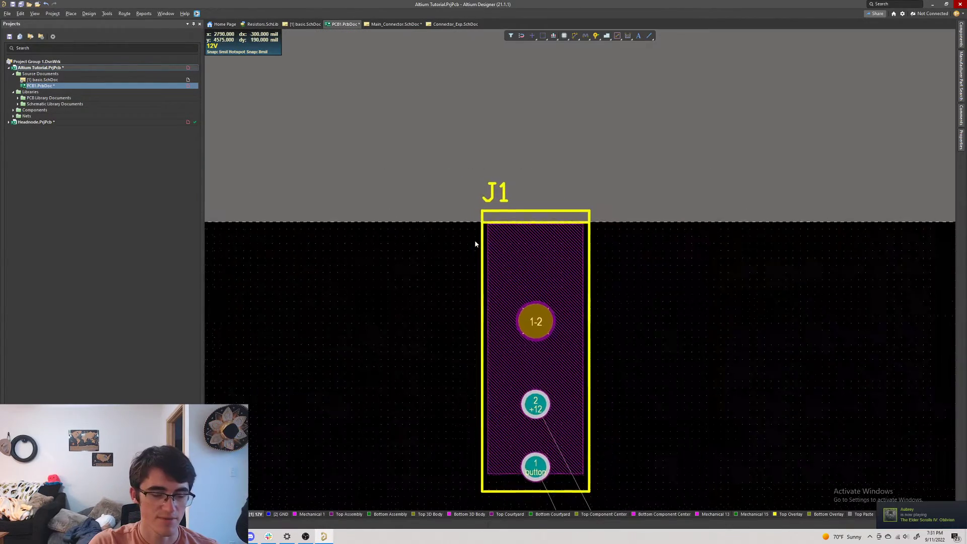
{"action": "scroll", "coordinate": [609, 274], "scroll_direction": "down", "scroll_amount": 2, "text": "ctrl"}
{"action": "scroll", "coordinate": [701, 345], "scroll_direction": "up", "scroll_amount": 2, "text": "ctrl"}
{"action": "scroll", "coordinate": [675, 292], "scroll_direction": "down", "scroll_amount": 1, "text": "ctrl"}
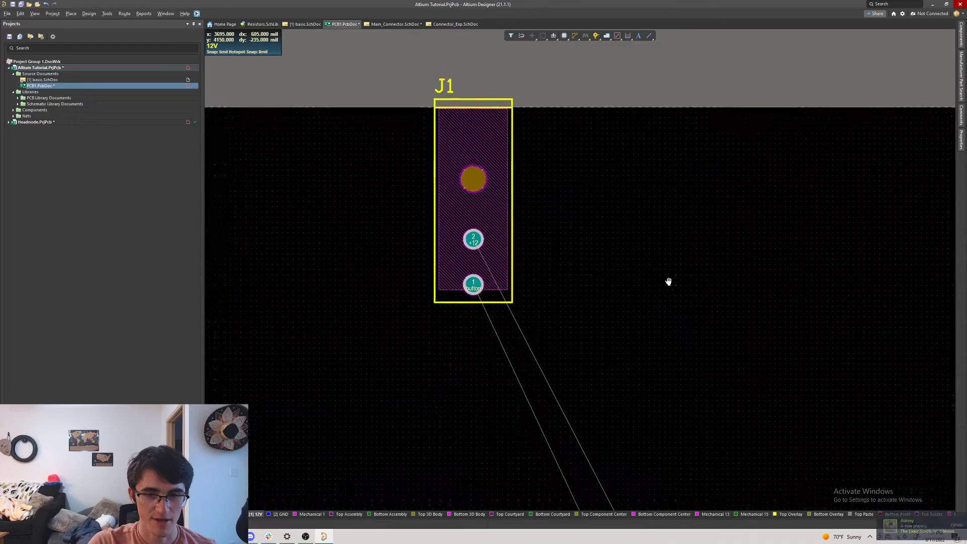
- Move connector J1 along the top edge to the board's upper-left corner
{"action": "right_click_drag", "start_coordinate": [669, 280], "coordinate": [764, 276]}
{"action": "scroll", "coordinate": [683, 261], "scroll_direction": "down", "scroll_amount": 2, "text": "ctrl"}
{"action": "left_click_drag", "start_coordinate": [613, 215], "coordinate": [436, 247]}
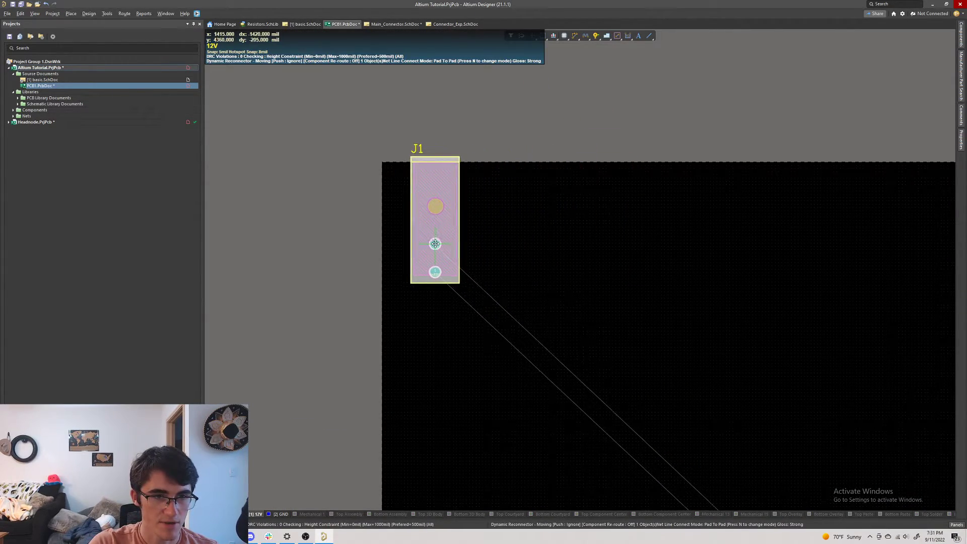
- Move D1, C1 and R1 up beside connector J1, spacing C1 and R1 further right of D1
{"action": "scroll", "coordinate": [758, 343], "scroll_direction": "down", "scroll_amount": 2}
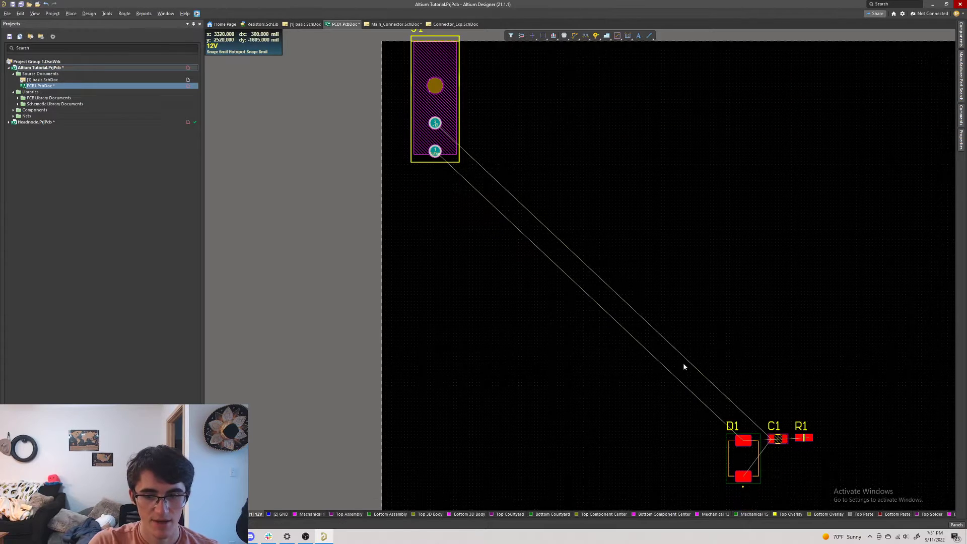
{"action": "left_click_drag", "start_coordinate": [685, 361], "coordinate": [819, 488]}
{"action": "scroll", "coordinate": [703, 398], "scroll_direction": "down", "scroll_amount": 2}
{"action": "left_click_drag", "start_coordinate": [743, 417], "coordinate": [525, 68]}
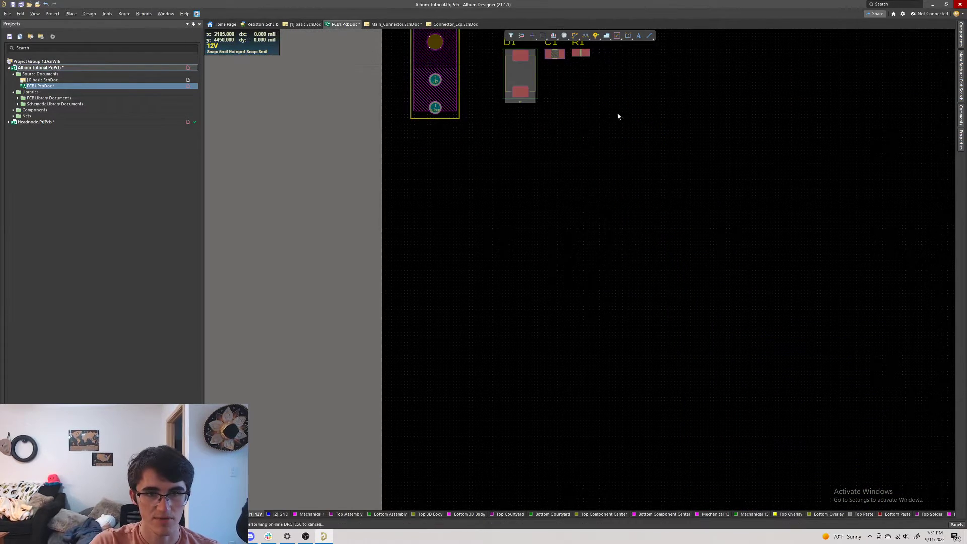
{"action": "scroll", "coordinate": [616, 112], "scroll_direction": "up", "scroll_amount": 4}
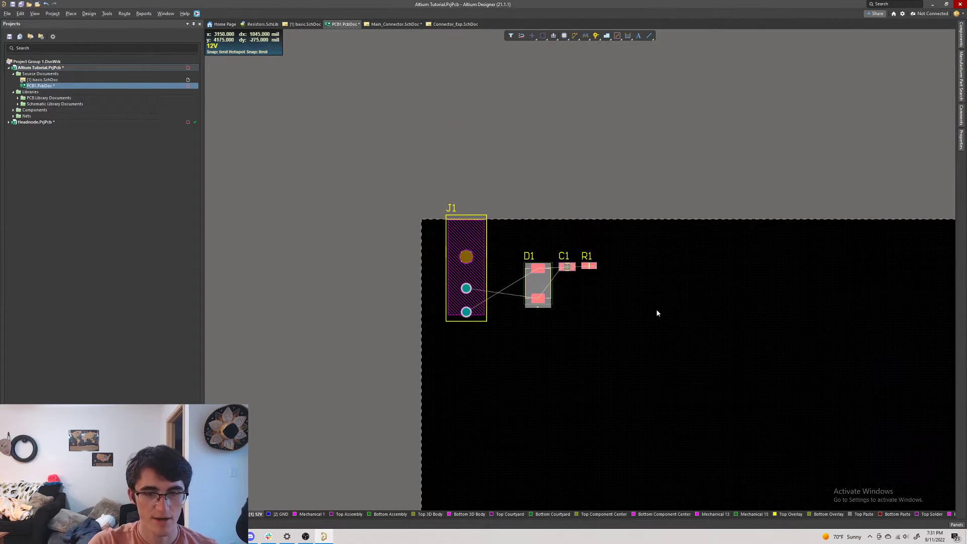
{"action": "scroll", "coordinate": [564, 257], "scroll_direction": "up", "scroll_amount": 2, "text": "ctrl"}
{"action": "left_click_drag", "start_coordinate": [532, 185], "coordinate": [648, 220]}
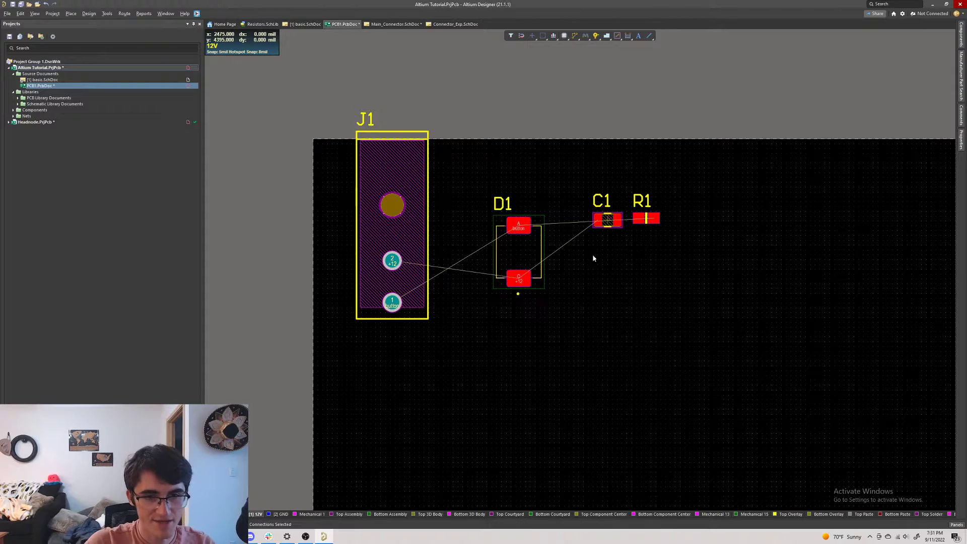
- Move D1 closer to J1 and rotate it through its orientations, ending with its dot marker facing down
{"action": "left_click_drag", "start_coordinate": [519, 252], "coordinate": [491, 266]}
{"action": "key", "text": "space"}
{"action": "key", "text": "space"}
{"action": "key", "text": "space"}
{"action": "key", "text": "space"}
{"action": "key", "text": "space"}
{"action": "key", "text": "space"}
{"action": "key", "text": "space"}
{"action": "key", "text": "space"}
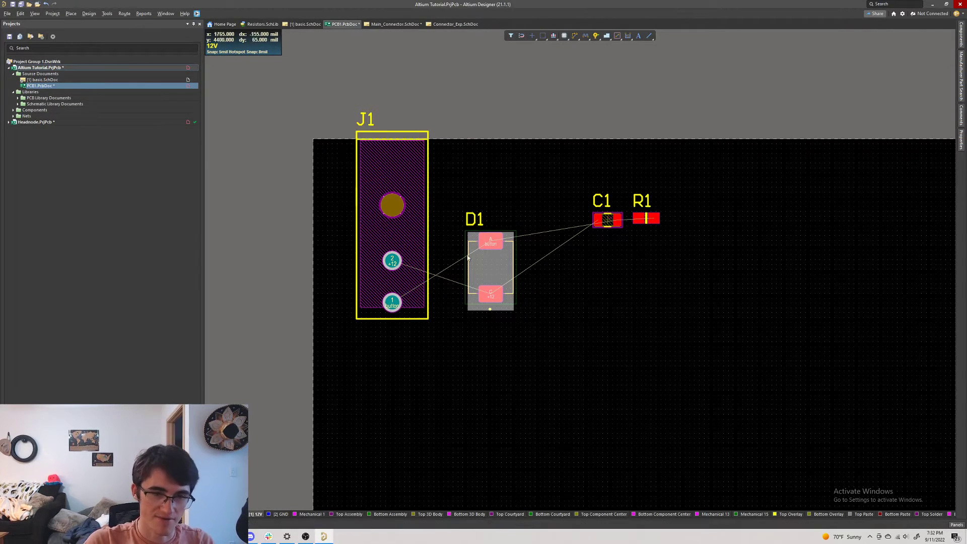
- Compare the nets of J1, D1 and C1 in the basic schematic with their connections on the PCB
{"action": "left_click", "coordinate": [42, 80]}
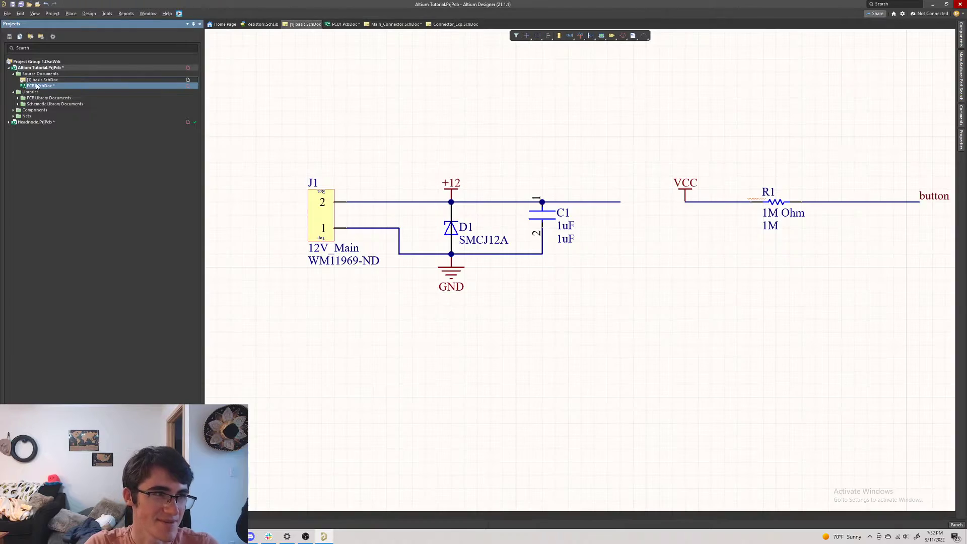
{"action": "scroll", "coordinate": [710, 240], "scroll_direction": "down", "scroll_amount": 3, "text": "ctrl"}
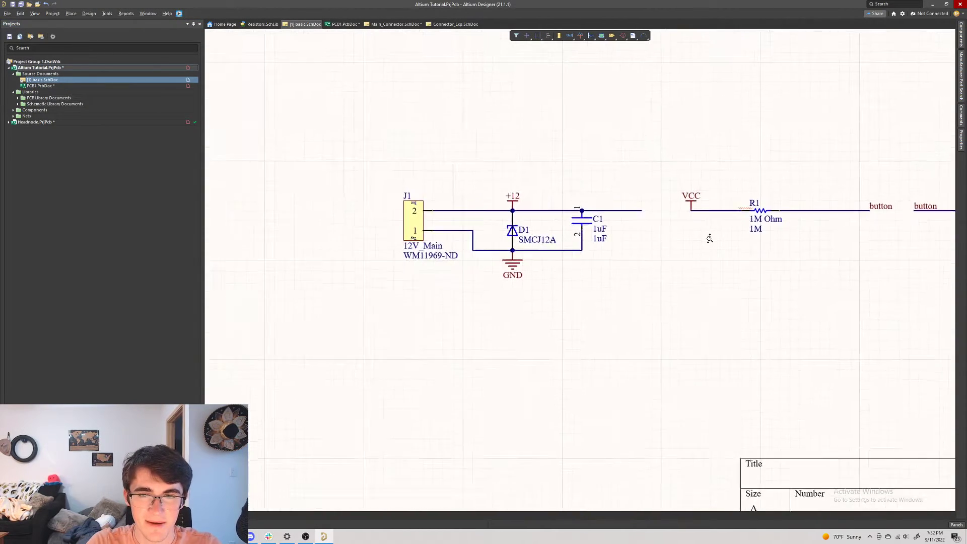
{"action": "right_click_drag", "start_coordinate": [817, 253], "coordinate": [678, 291]}
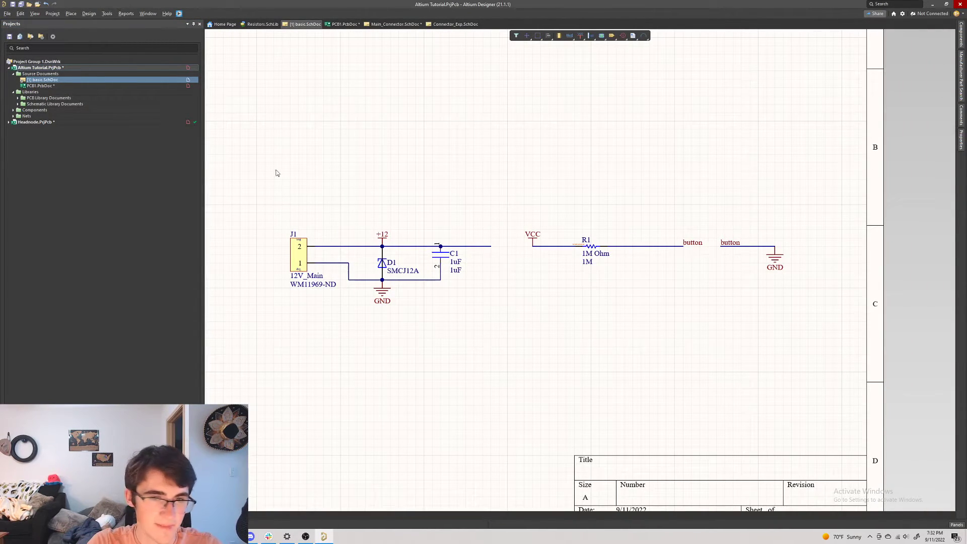
{"action": "left_click", "coordinate": [45, 87]}
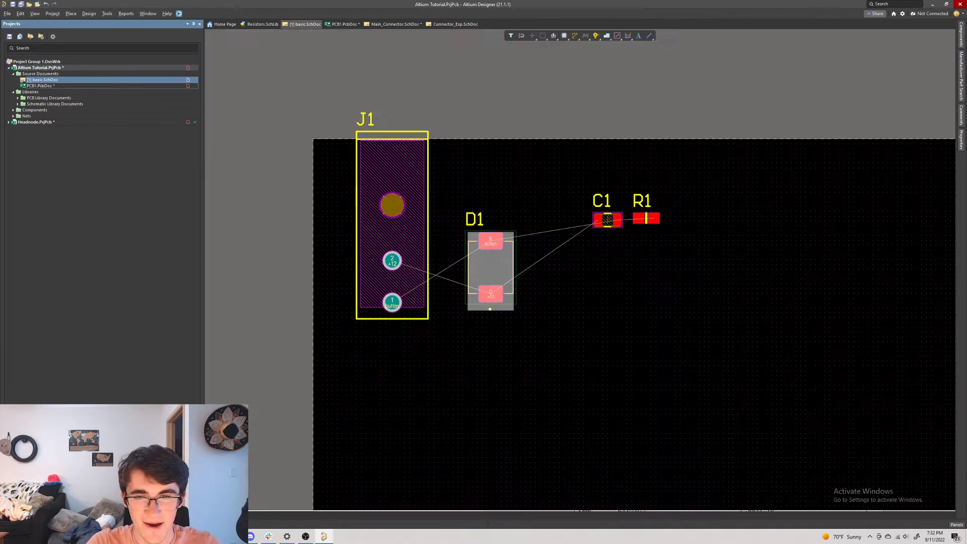
{"action": "left_click", "coordinate": [486, 261]}
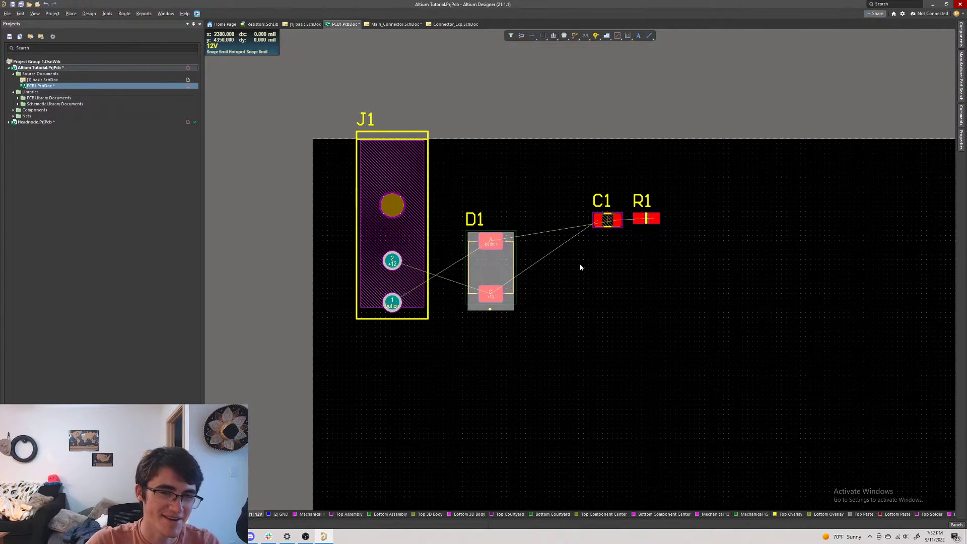
- In the basic schematic, replace the two button net labels with a continuous wire from R1 to GND, and save
{"action": "left_click", "coordinate": [61, 80]}
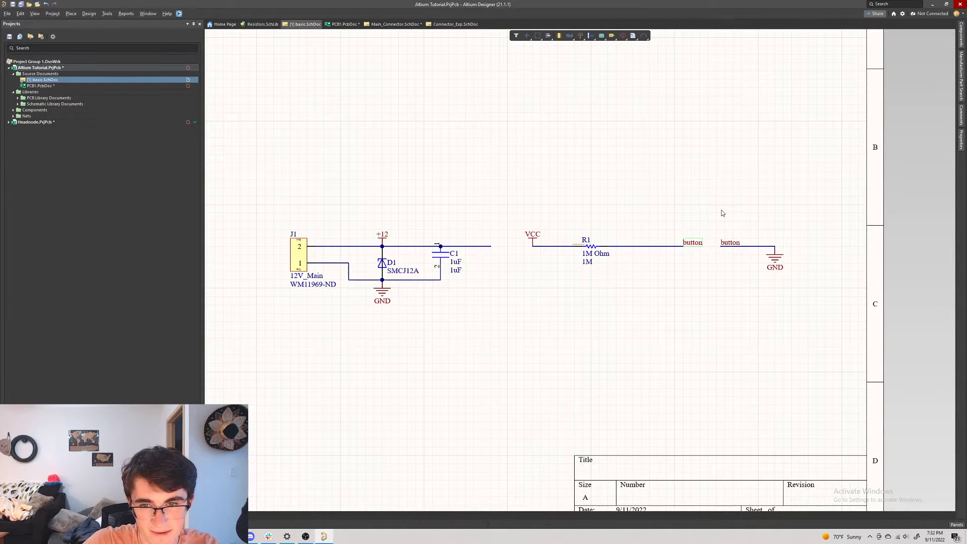
{"action": "key", "text": "Delete"}
{"action": "left_click_drag", "start_coordinate": [722, 246], "coordinate": [682, 246]}
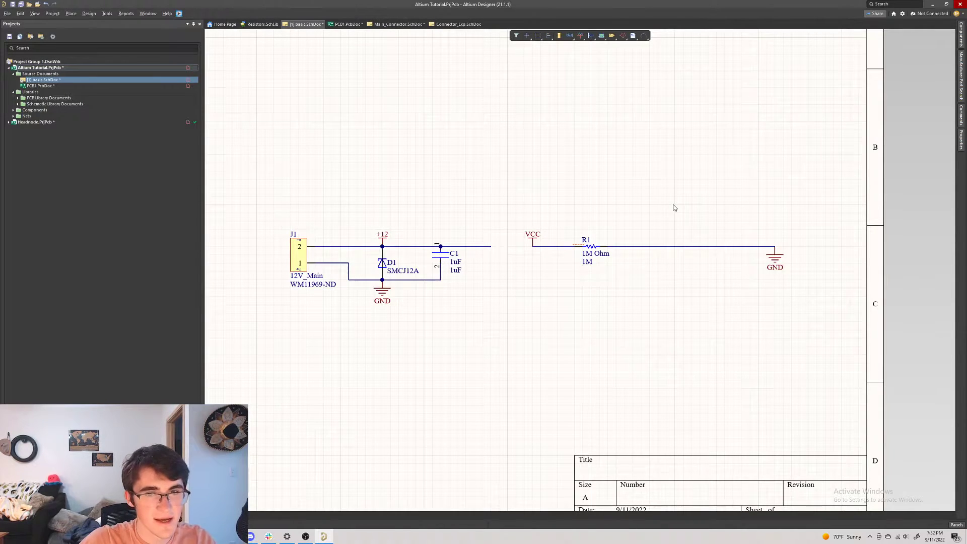
{"action": "key", "text": "ctrl+s"}
- Update PCB1.PcbDoc from the schematic, executing the changes that rename net button to GND and add the basic room
{"action": "left_click", "coordinate": [77, 86]}
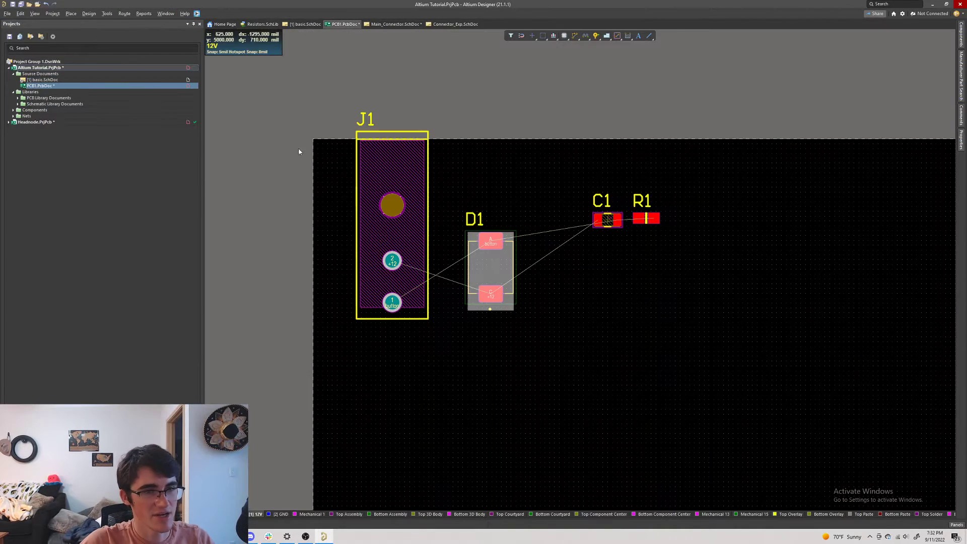
{"action": "left_click", "coordinate": [89, 14]}
{"action": "left_click", "coordinate": [110, 35]}
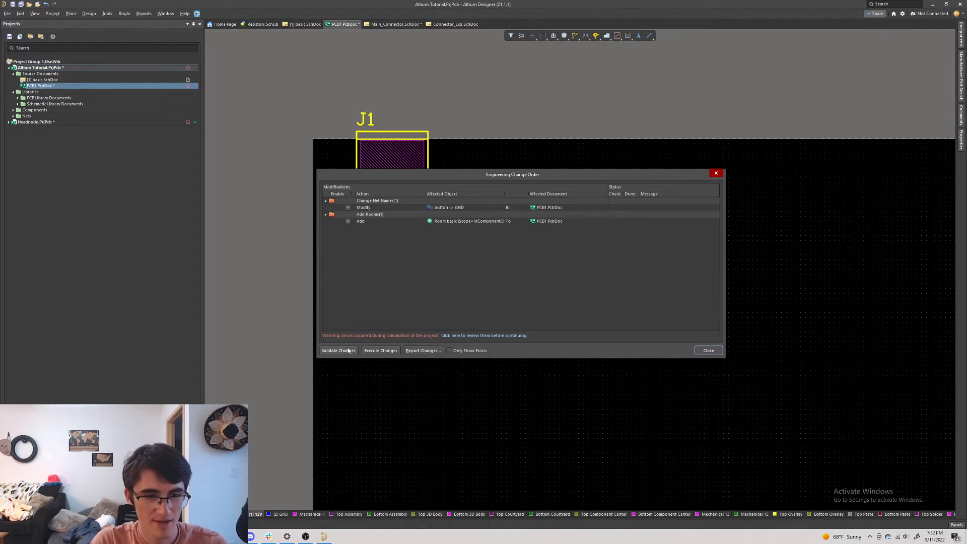
{"action": "left_click", "coordinate": [381, 351]}
{"action": "left_click", "coordinate": [708, 351]}
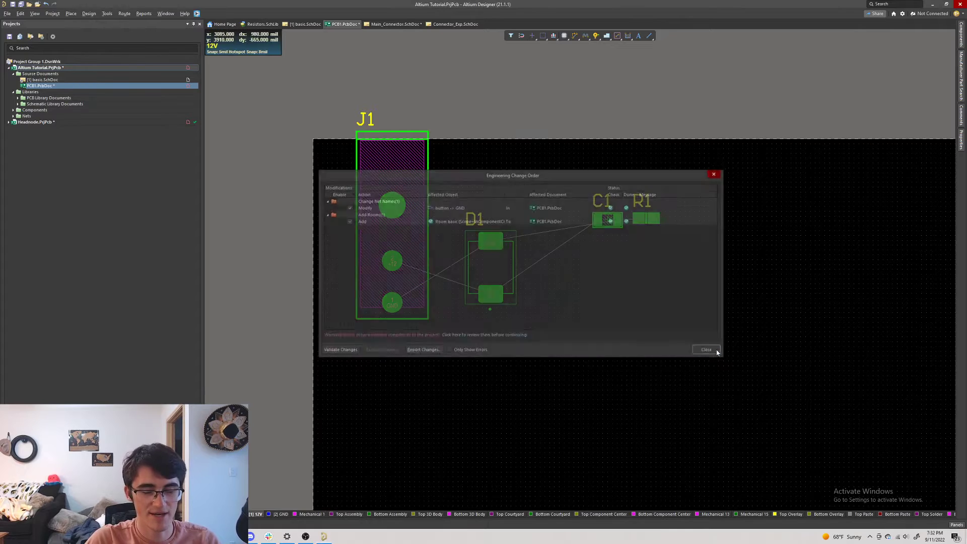
- Move the basic room below the board slightly left and down, together with its components
{"action": "scroll", "coordinate": [884, 367], "scroll_direction": "down", "scroll_amount": 3, "text": "ctrl"}
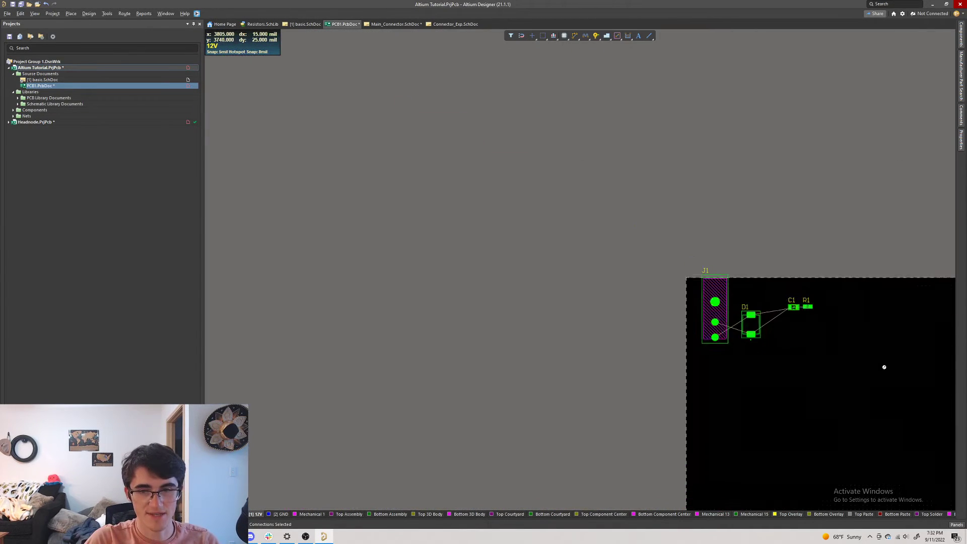
{"action": "right_click_drag", "start_coordinate": [817, 260], "coordinate": [505, 65]}
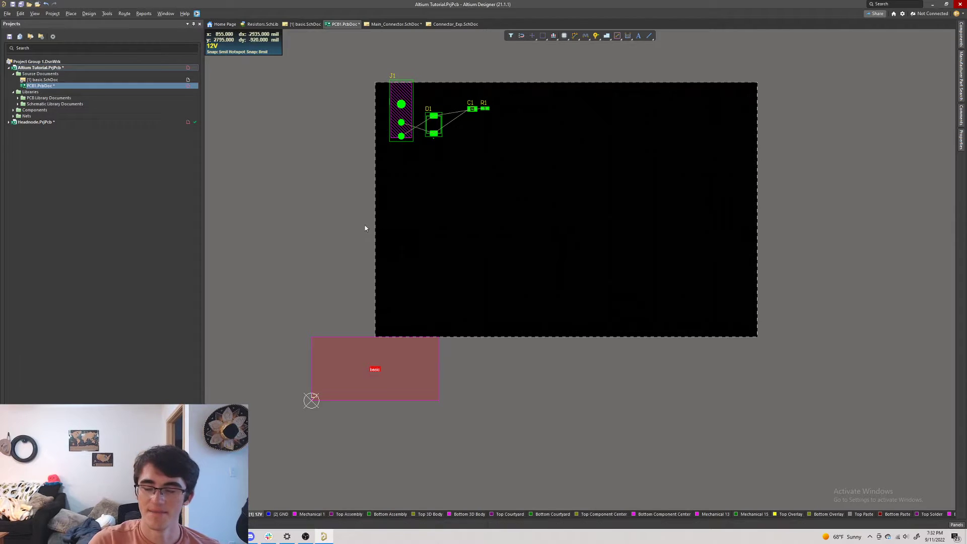
{"action": "left_click", "coordinate": [417, 341]}
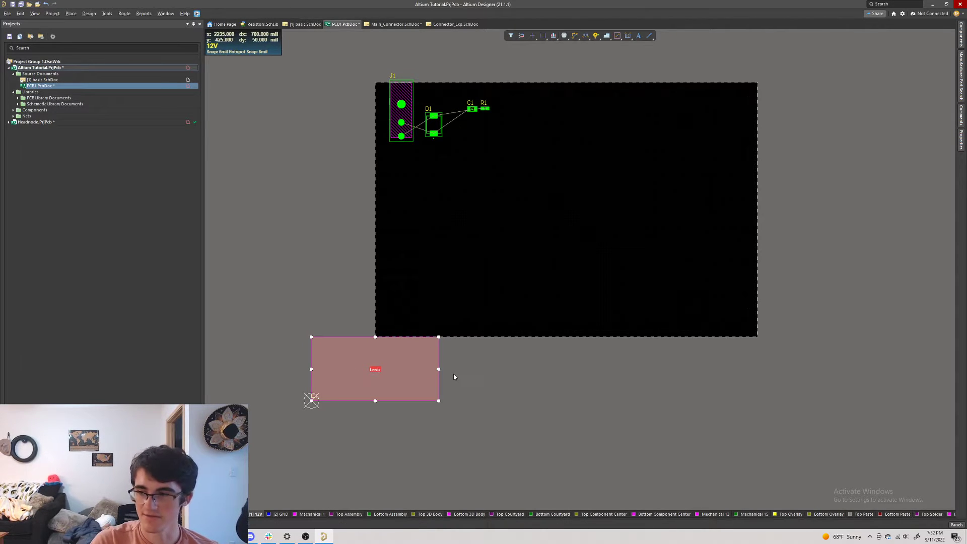
{"action": "left_click_drag", "start_coordinate": [423, 373], "coordinate": [430, 401]}
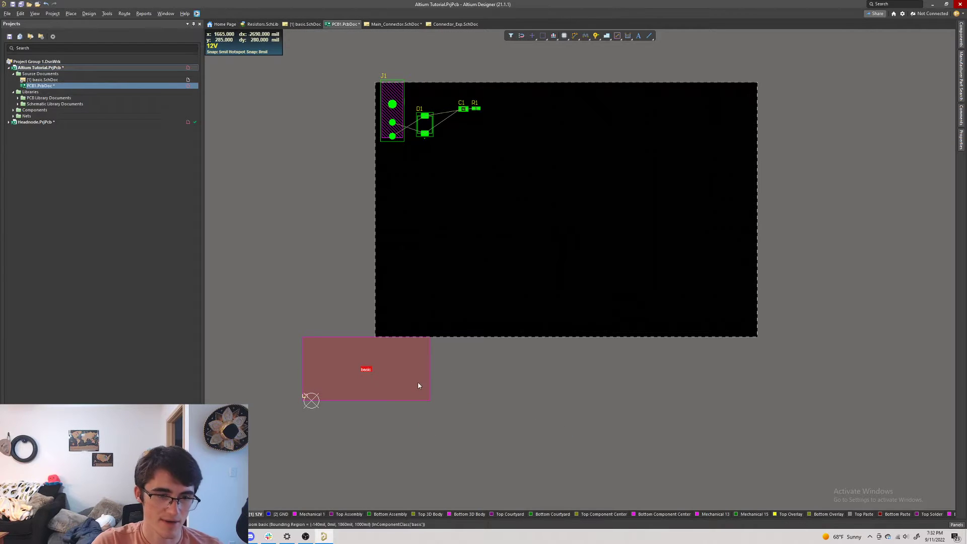
{"action": "left_click_drag", "start_coordinate": [409, 350], "coordinate": [427, 339]}
- Try moving J1 and D1 into the basic room below the board, and undo the moves
{"action": "left_click_drag", "start_coordinate": [388, 116], "coordinate": [371, 360]}
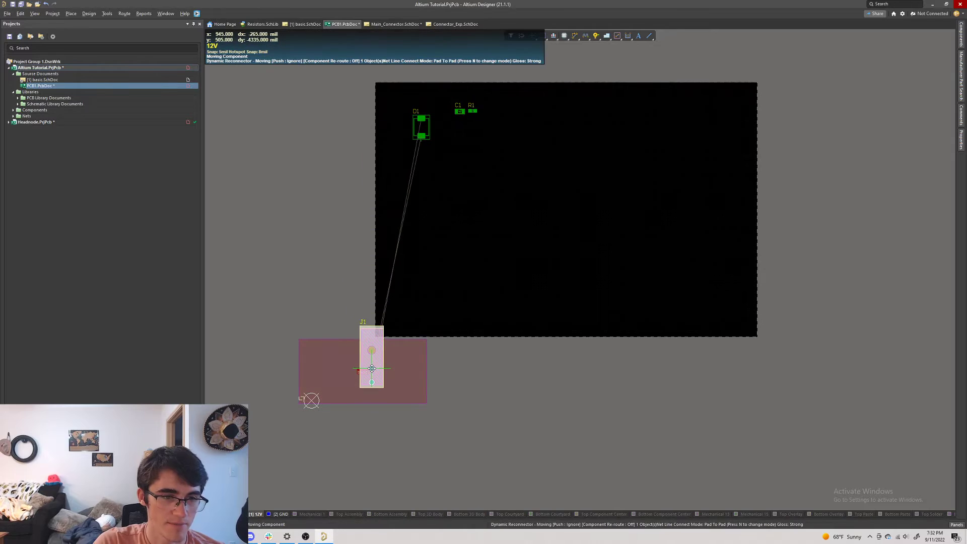
{"action": "right_click", "coordinate": [544, 409]}
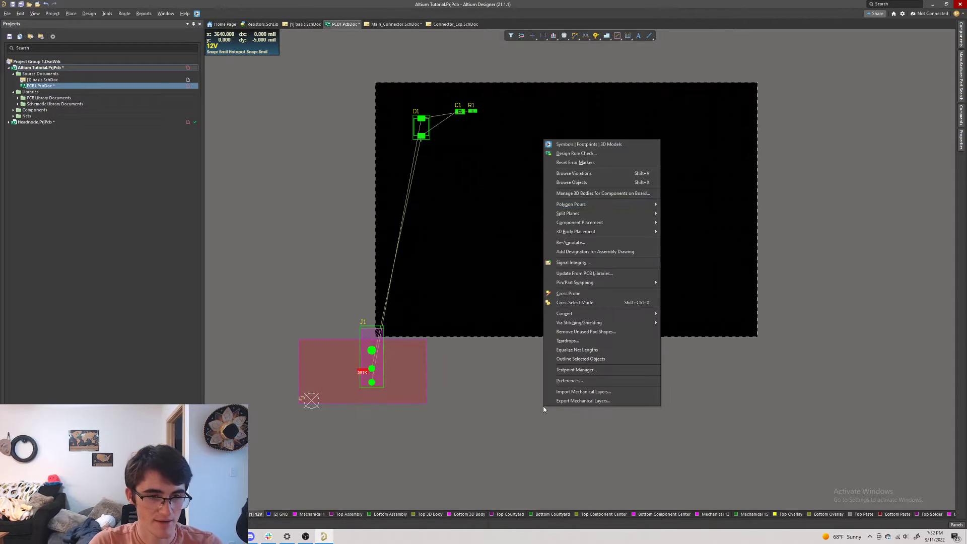
{"action": "left_click", "coordinate": [524, 402]}
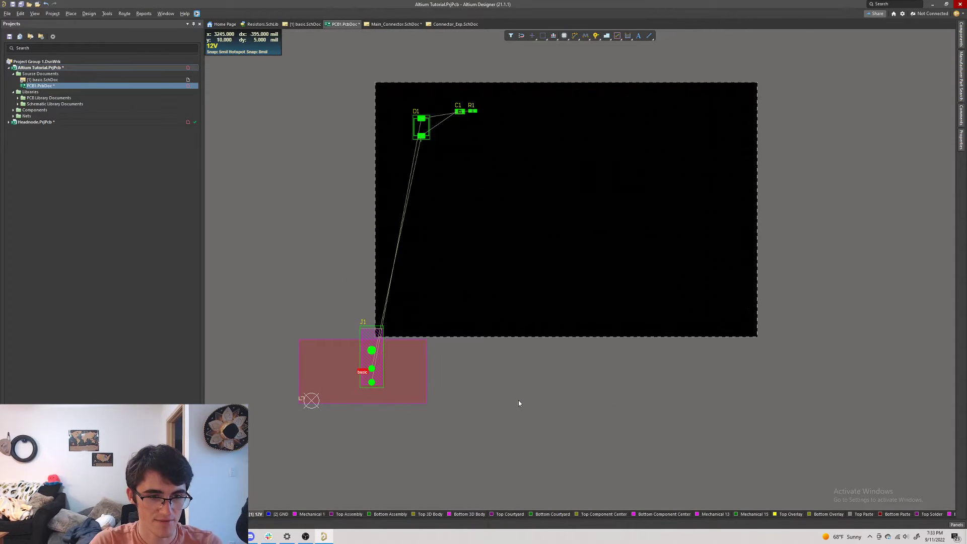
{"action": "left_click", "coordinate": [364, 332]}
{"action": "left_click_drag", "start_coordinate": [364, 333], "coordinate": [362, 345]}
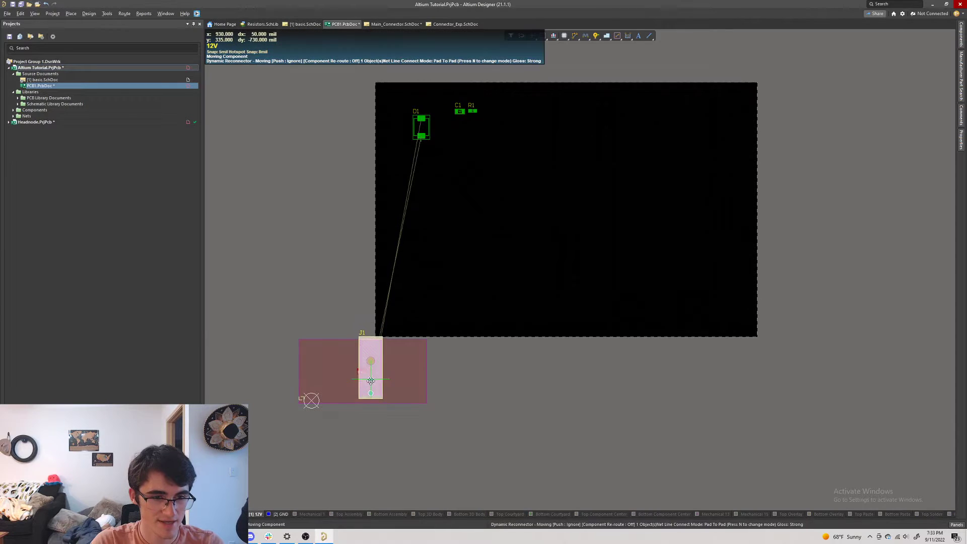
{"action": "left_click", "coordinate": [400, 361]}
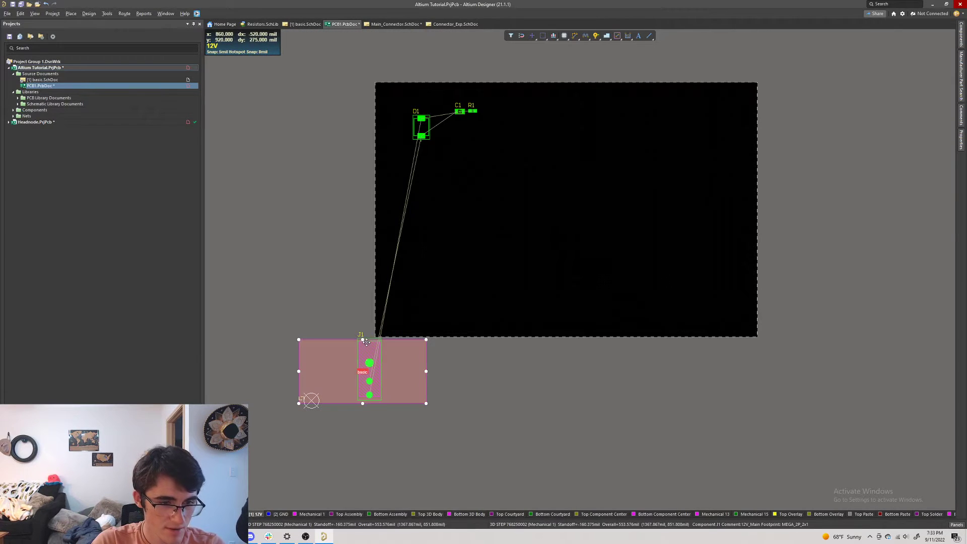
{"action": "left_click_drag", "start_coordinate": [370, 373], "coordinate": [393, 360]}
{"action": "left_click", "coordinate": [318, 246]}
{"action": "scroll", "coordinate": [400, 359], "scroll_direction": "up", "scroll_amount": 3, "text": "ctrl"}
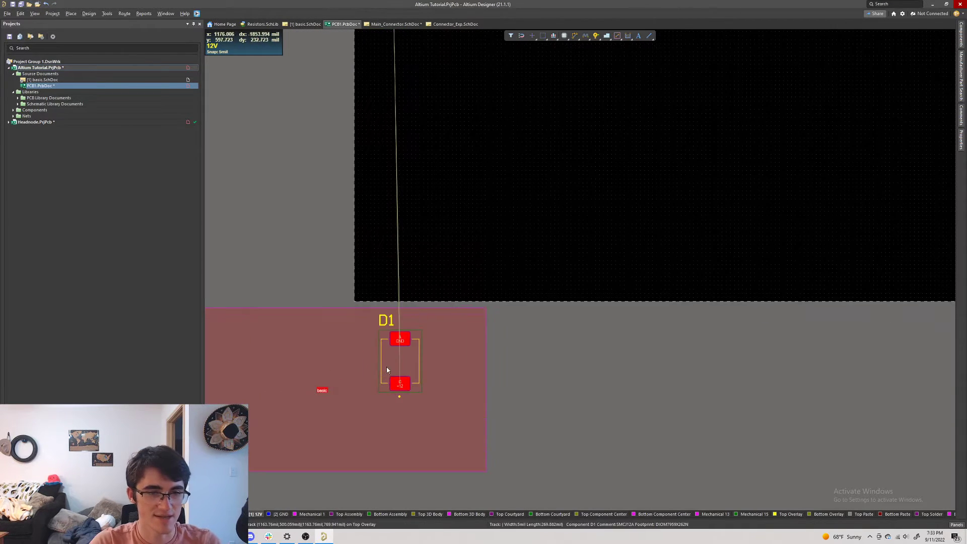
{"action": "scroll", "coordinate": [395, 355], "scroll_direction": "down", "scroll_amount": 4, "text": "ctrl"}
{"action": "key", "text": "ctrl+z"}
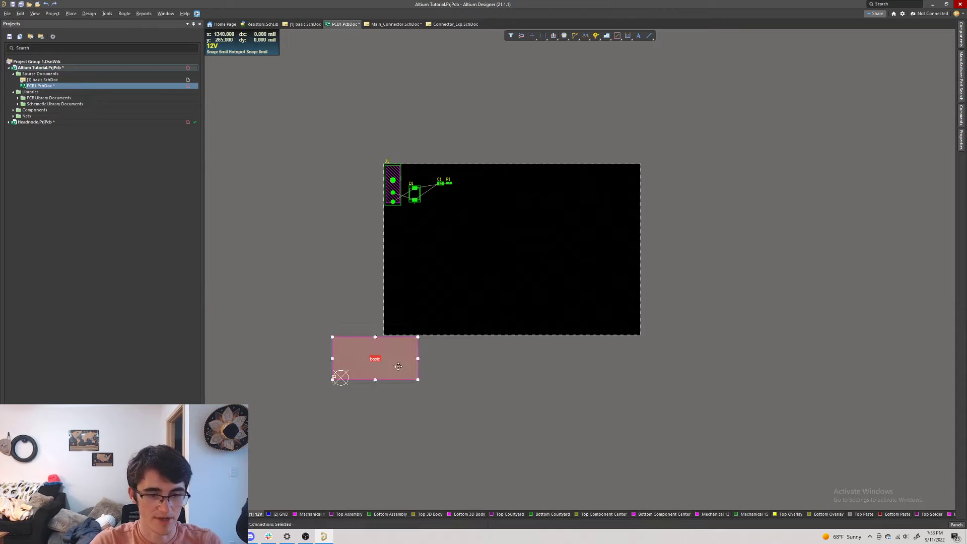
- Delete the basic room and shift J1 slightly right and up so its outline overhangs the board's top edge
{"action": "key", "text": "Delete"}
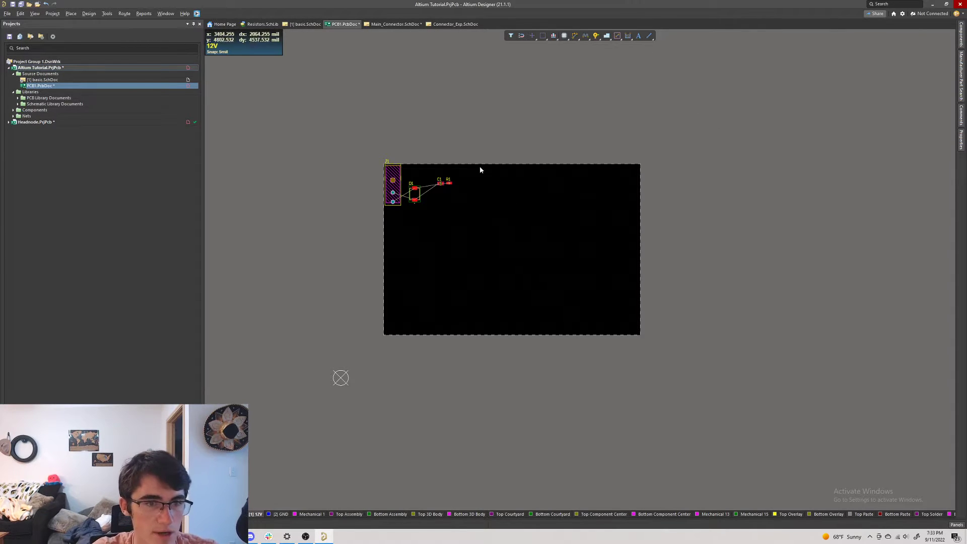
{"action": "scroll", "coordinate": [383, 212], "scroll_direction": "up", "scroll_amount": 5, "text": "ctrl"}
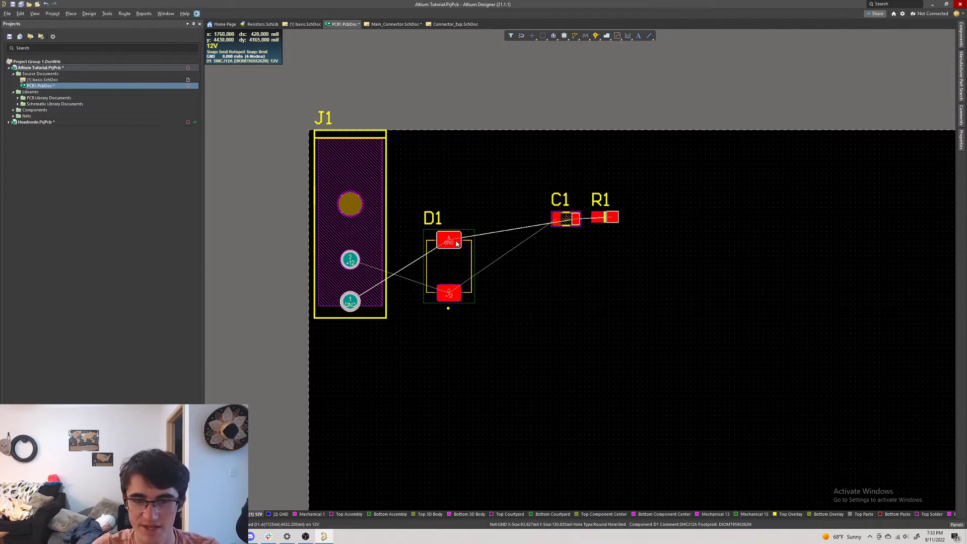
{"action": "scroll", "coordinate": [456, 241], "scroll_direction": "down", "scroll_amount": 4, "text": "ctrl"}
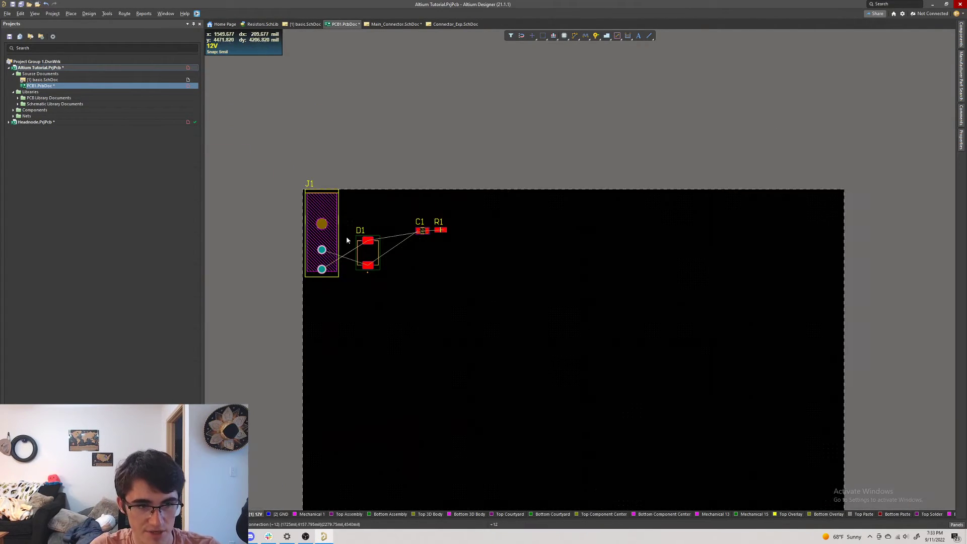
{"action": "left_click_drag", "start_coordinate": [320, 213], "coordinate": [328, 249]}
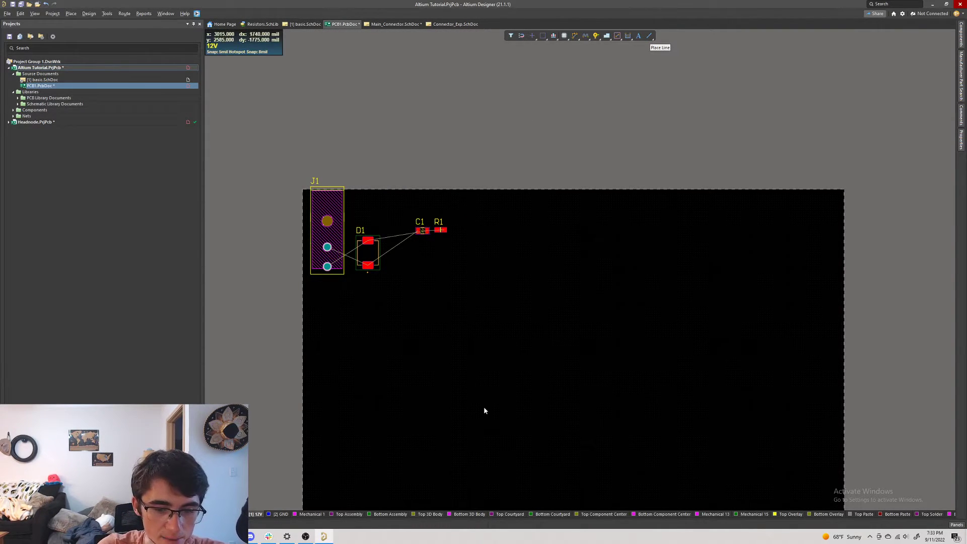
- Draw the outline's left edge on Mechanical 13, 1050 mil down from the board's upper-left corner, and its bottom edge about 1295 mil long
{"action": "left_click", "coordinate": [714, 515]}
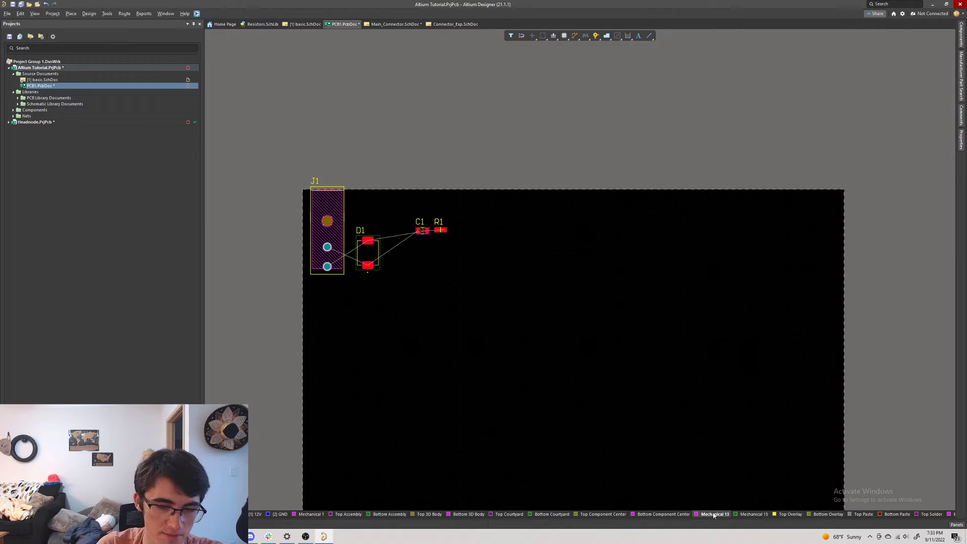
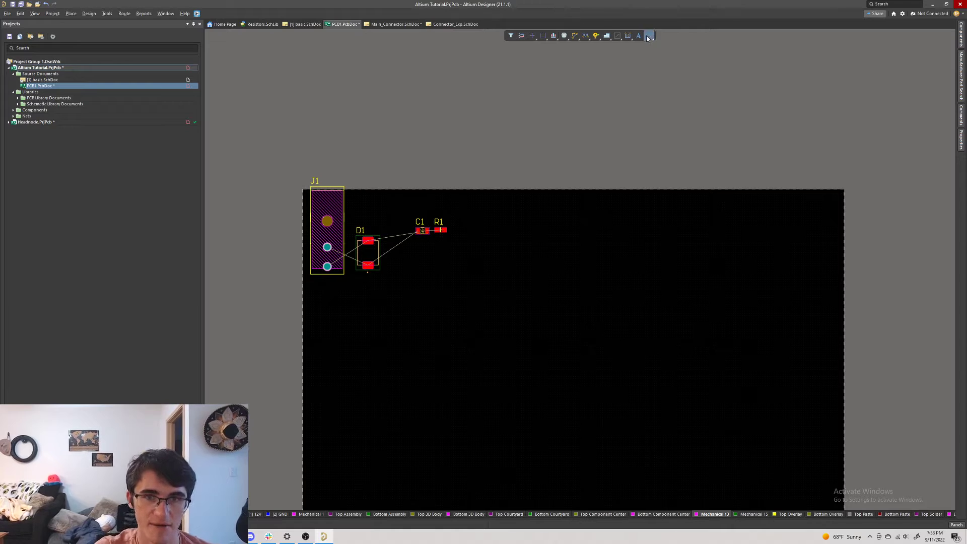
{"action": "left_click", "coordinate": [303, 191]}
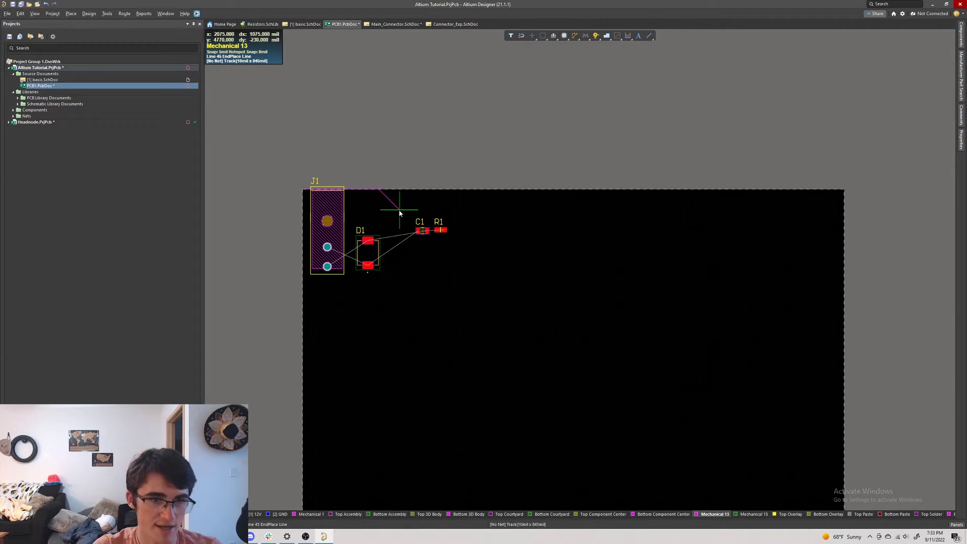
{"action": "key", "text": "Escape"}
{"action": "scroll", "coordinate": [308, 196], "scroll_direction": "up", "scroll_amount": 3, "text": "ctrl"}
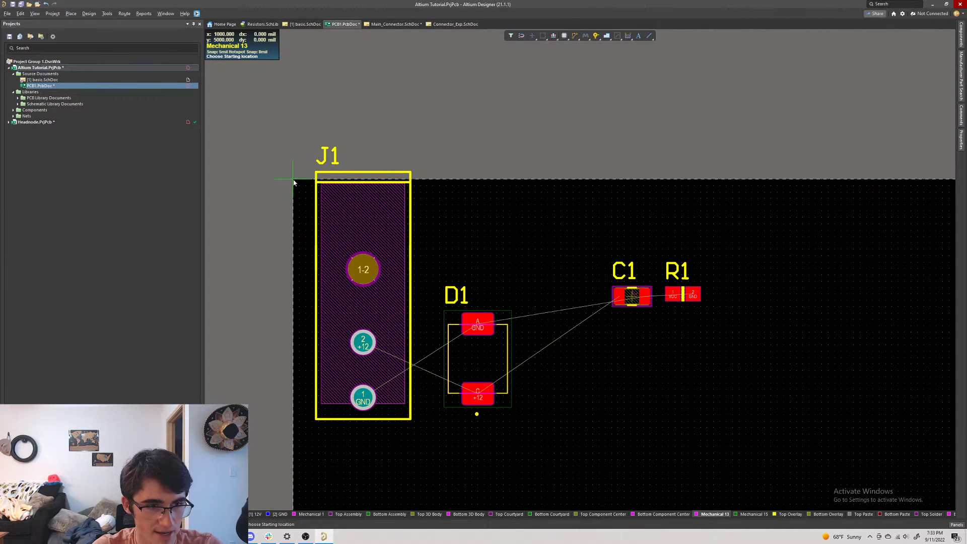
{"action": "left_click", "coordinate": [294, 183]}
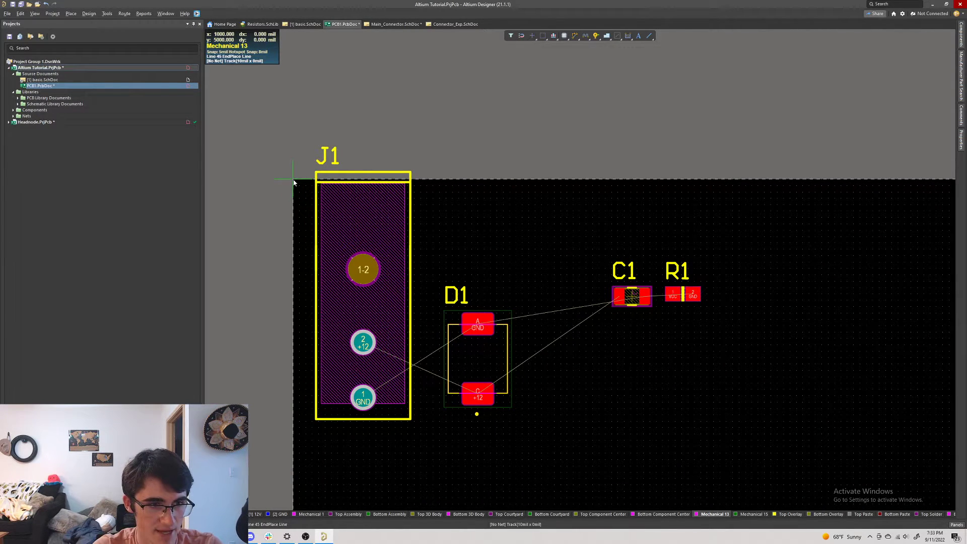
{"action": "left_click", "coordinate": [294, 447]}
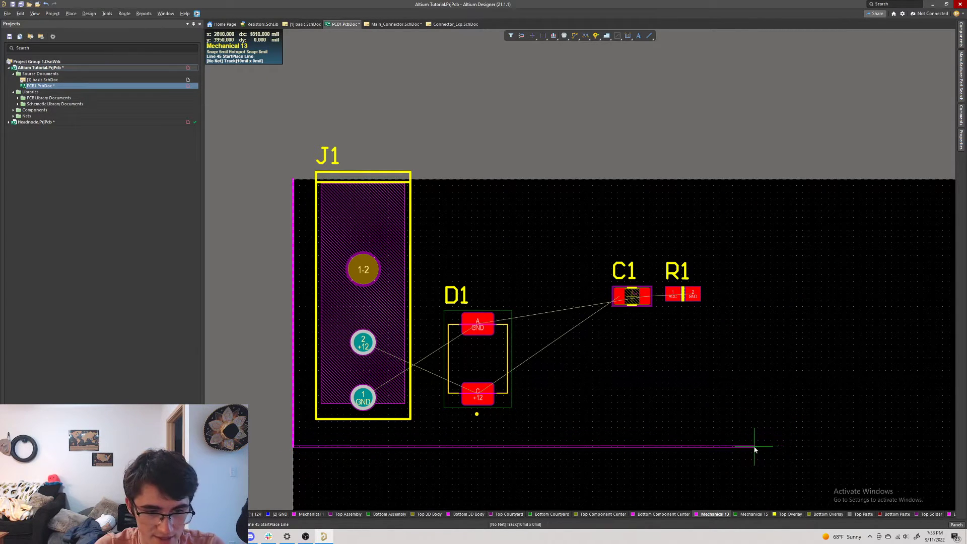
{"action": "left_click", "coordinate": [619, 447]}
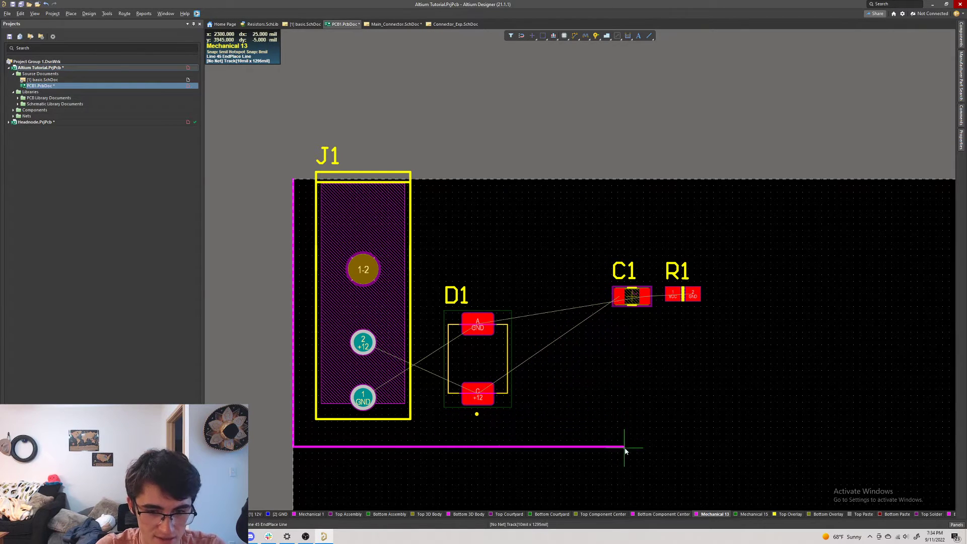
{"action": "left_click", "coordinate": [624, 447]}
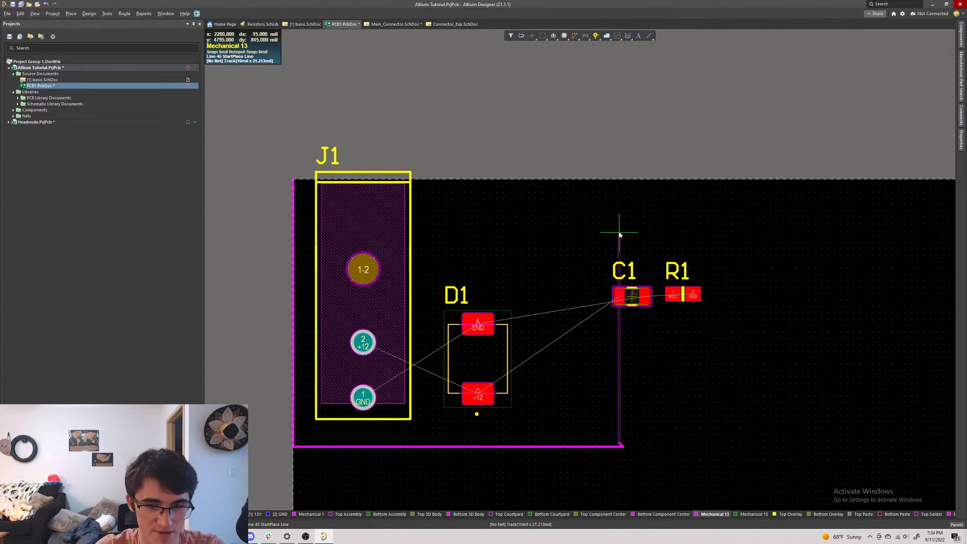
- Close the Mechanical 13 outline with a right edge, a 45° chamfer about 304 mil long at the upper-right corner, and a top edge
{"action": "left_click", "coordinate": [624, 181]}
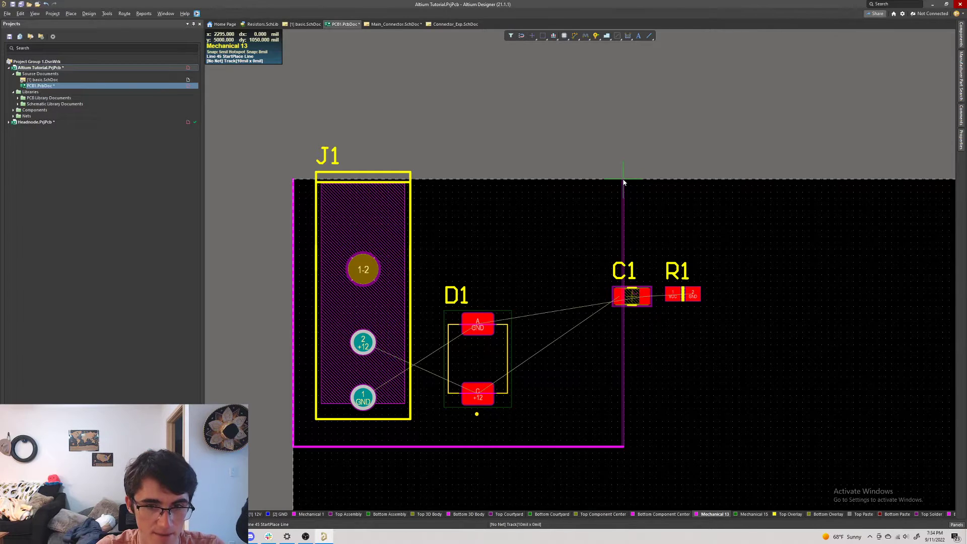
{"action": "left_click", "coordinate": [624, 182]}
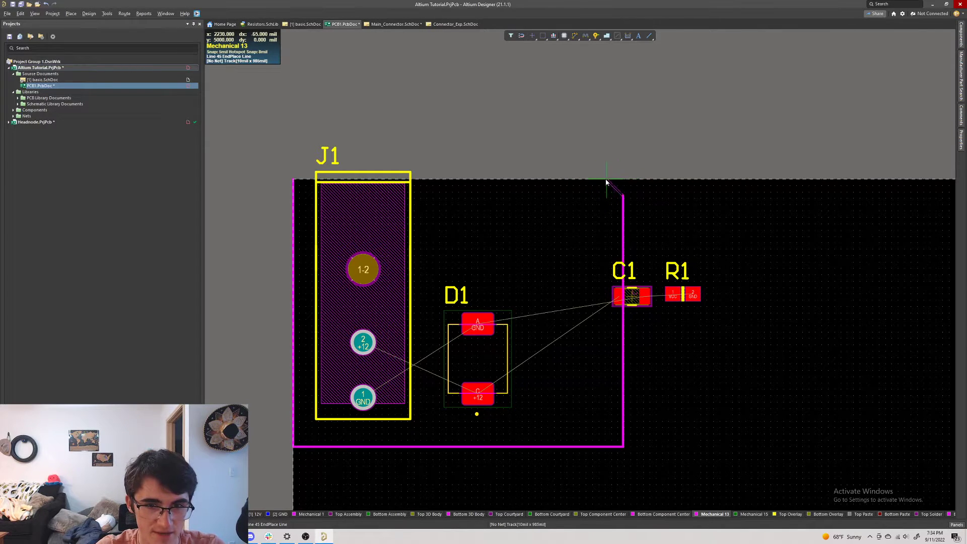
{"action": "left_click", "coordinate": [570, 180]}
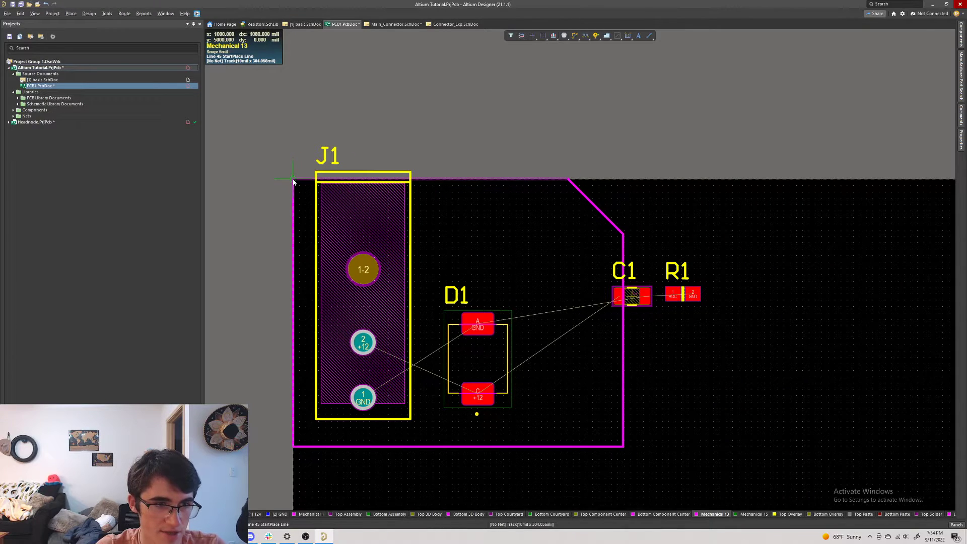
{"action": "scroll", "coordinate": [294, 182], "scroll_direction": "up", "scroll_amount": 5, "text": "ctrl"}
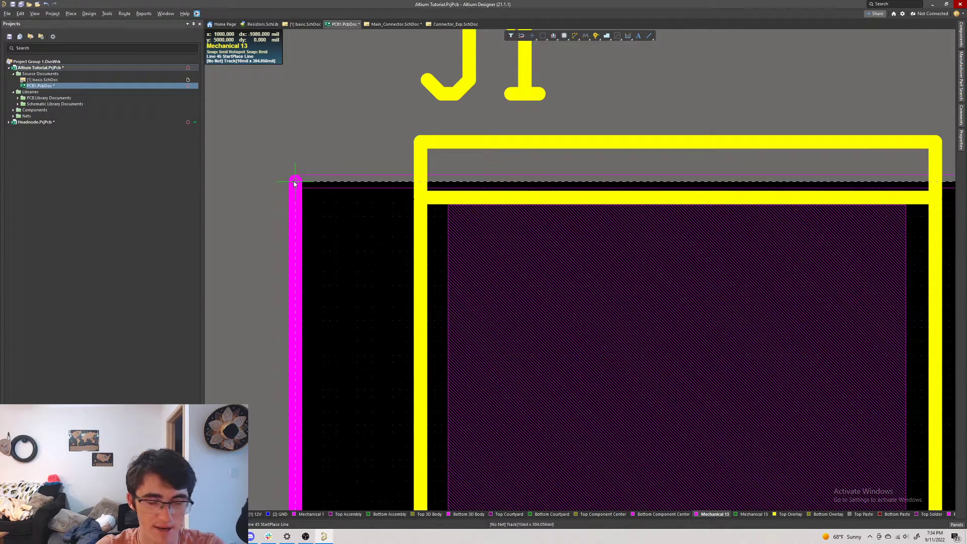
{"action": "left_click", "coordinate": [295, 184]}
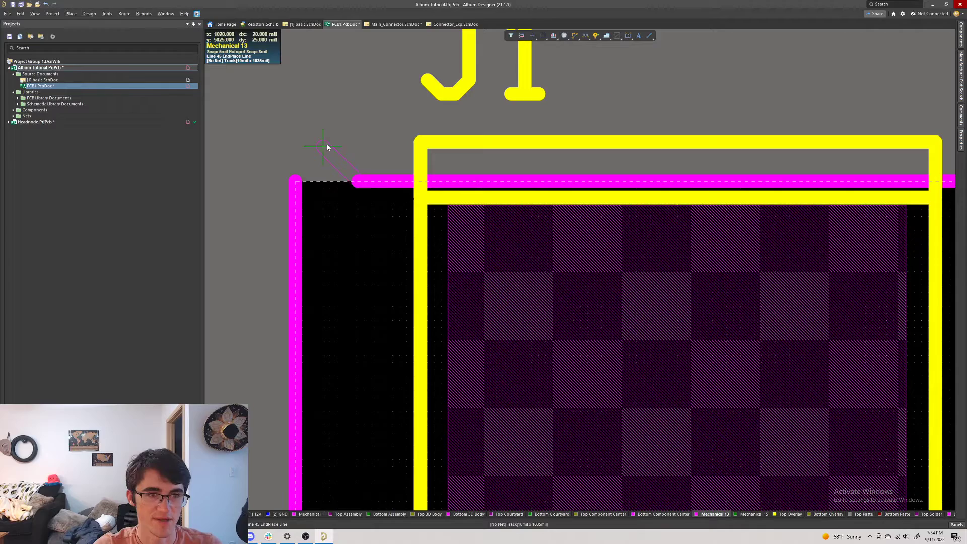
{"action": "left_click", "coordinate": [296, 183]}
{"action": "right_click", "coordinate": [408, 134]}
{"action": "right_click", "coordinate": [408, 133]}
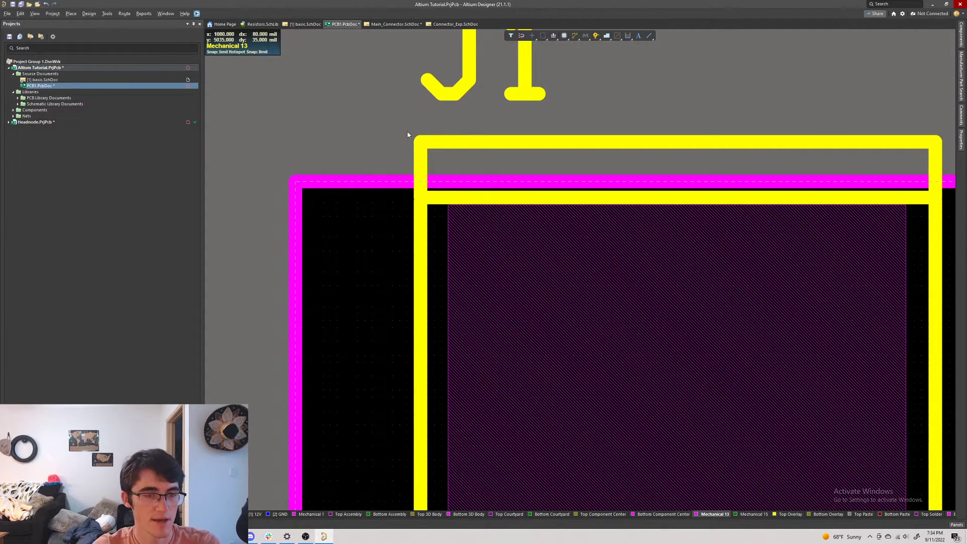
- Select all five lines of the closed Mechanical 13 outline around J1 and D1
{"action": "scroll", "coordinate": [408, 135], "scroll_direction": "down", "scroll_amount": 6, "text": "ctrl"}
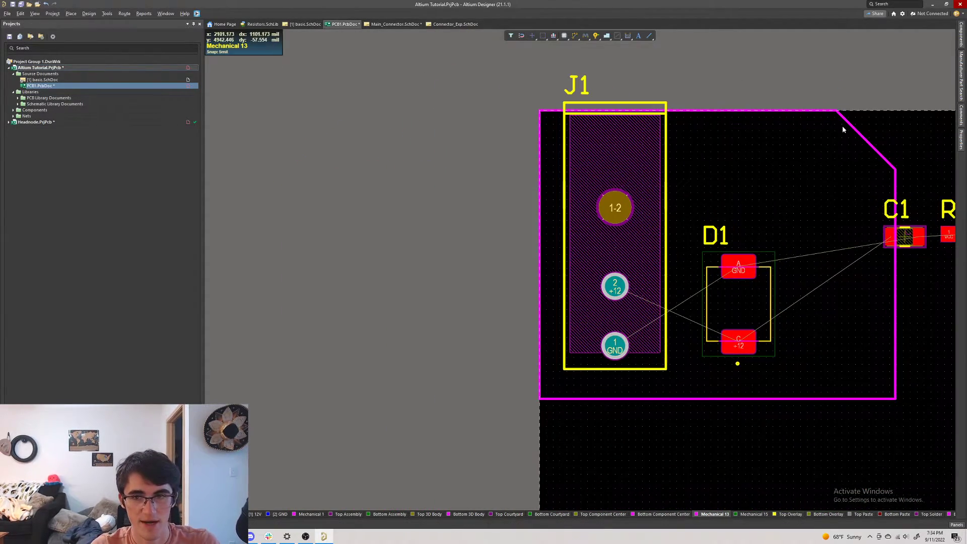
{"action": "scroll", "coordinate": [842, 130], "scroll_direction": "down", "scroll_amount": 2, "text": "ctrl"}
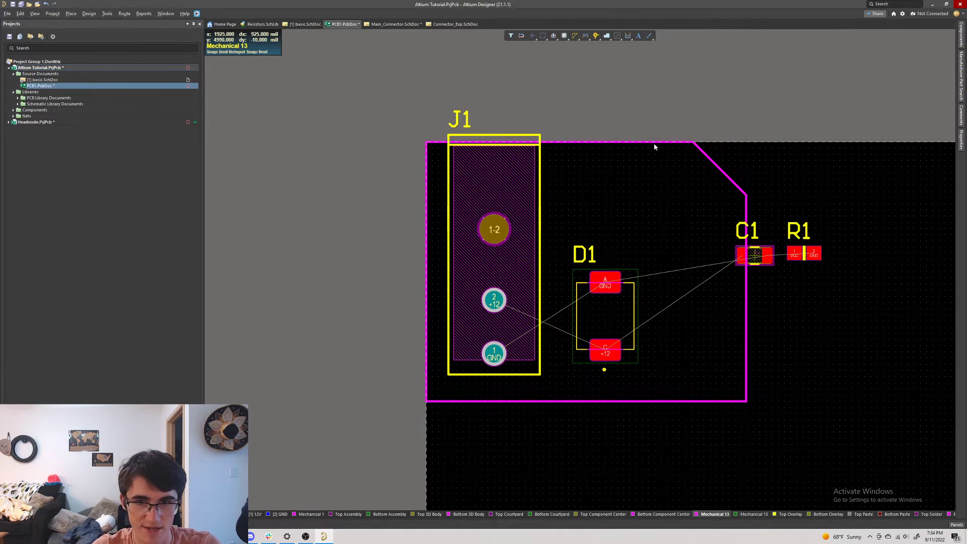
{"action": "left_click", "coordinate": [654, 144]}
{"action": "left_click", "coordinate": [428, 174], "text": "shift"}
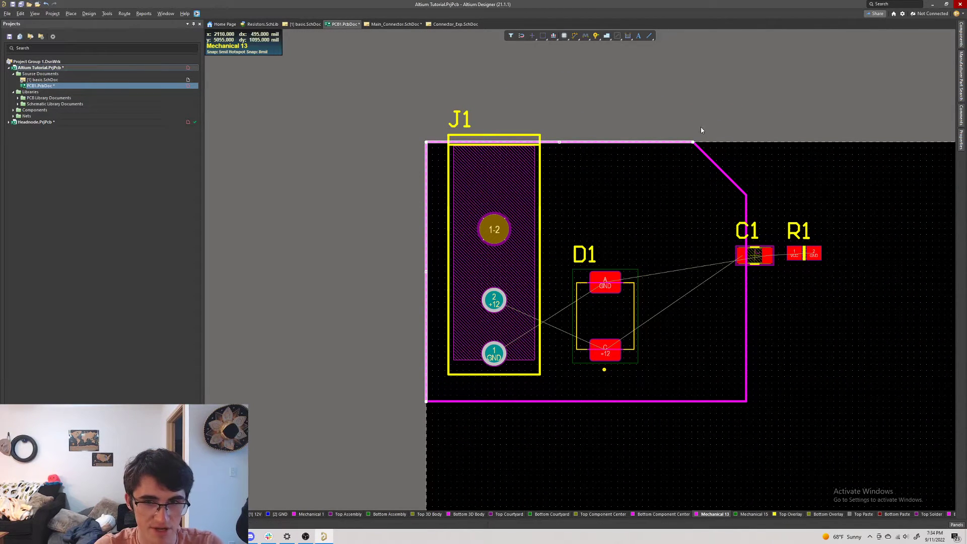
{"action": "left_click", "coordinate": [667, 402], "text": "shift"}
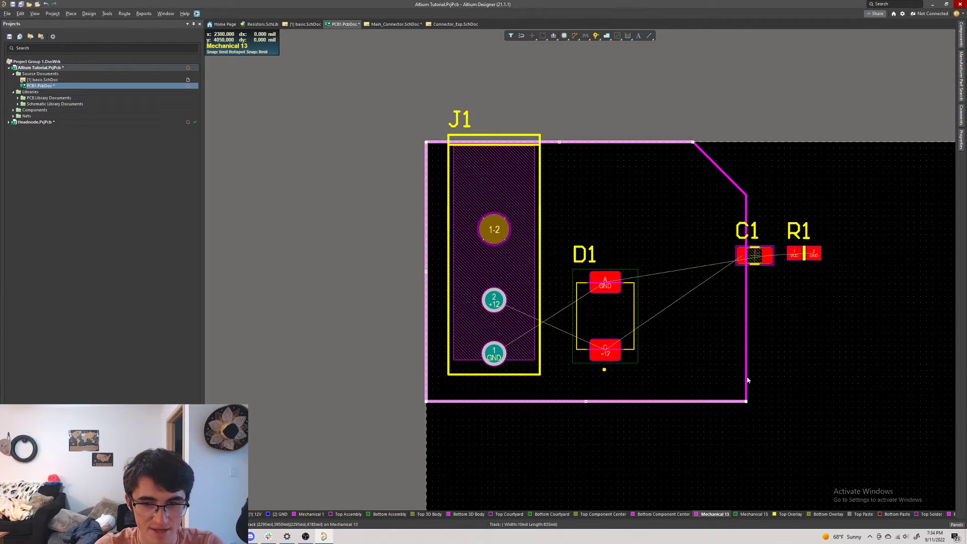
{"action": "left_click", "coordinate": [746, 380], "text": "shift"}
{"action": "left_click", "coordinate": [721, 168], "text": "shift"}
- Try to define a board cutout by tracing the corners of the Mechanical 13 outline, including the chamfer
{"action": "left_click", "coordinate": [89, 13]}
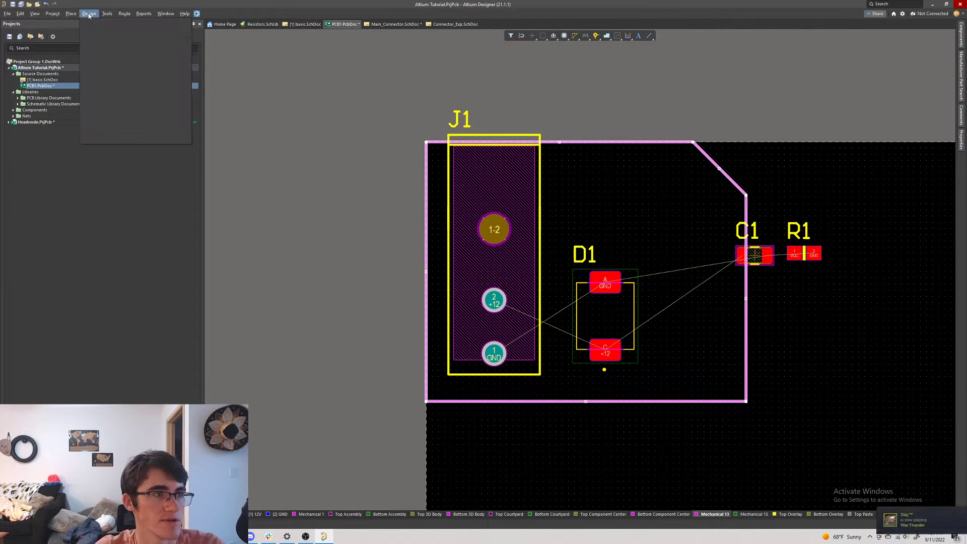
{"action": "mouse_move", "coordinate": [111, 67]}
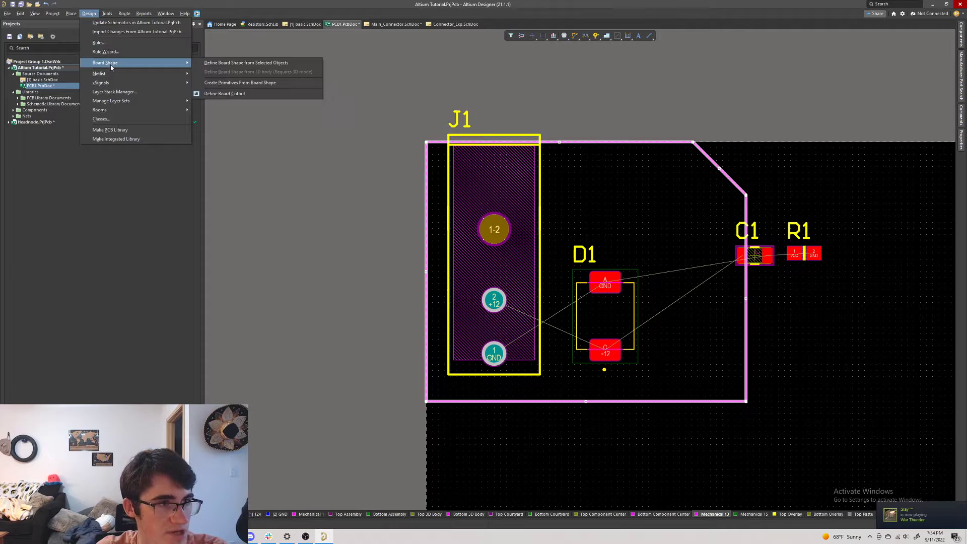
{"action": "left_click", "coordinate": [244, 95]}
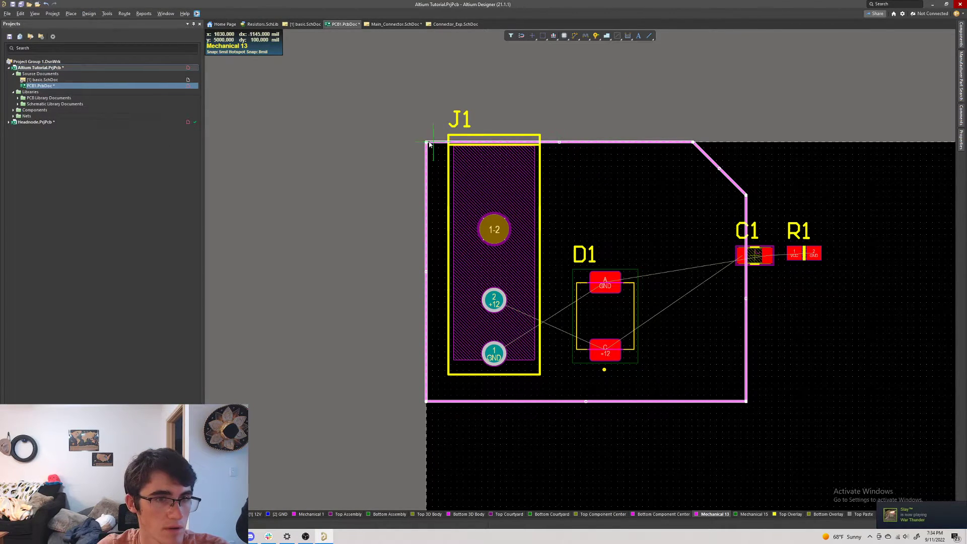
{"action": "left_click", "coordinate": [427, 143]}
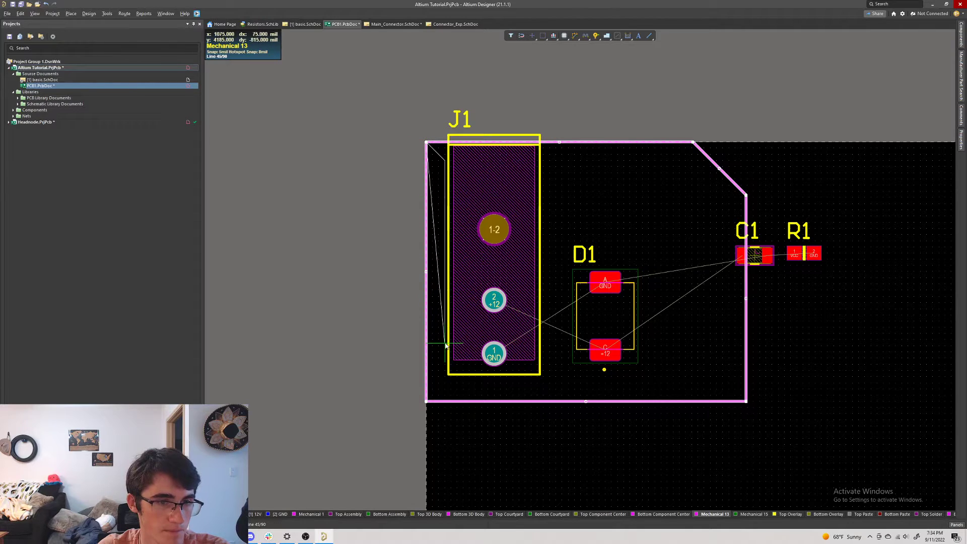
{"action": "left_click", "coordinate": [426, 401]}
{"action": "key", "text": "space"}
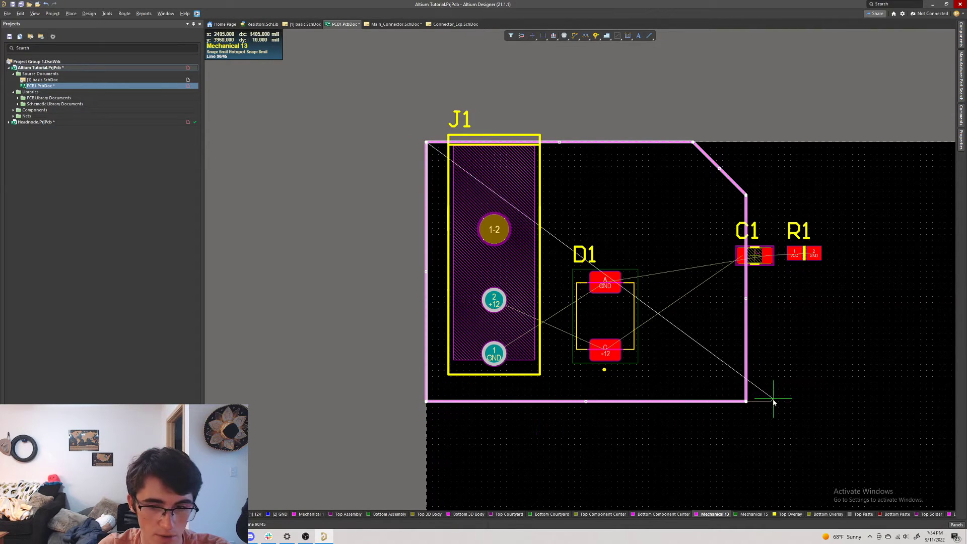
{"action": "left_click", "coordinate": [746, 402]}
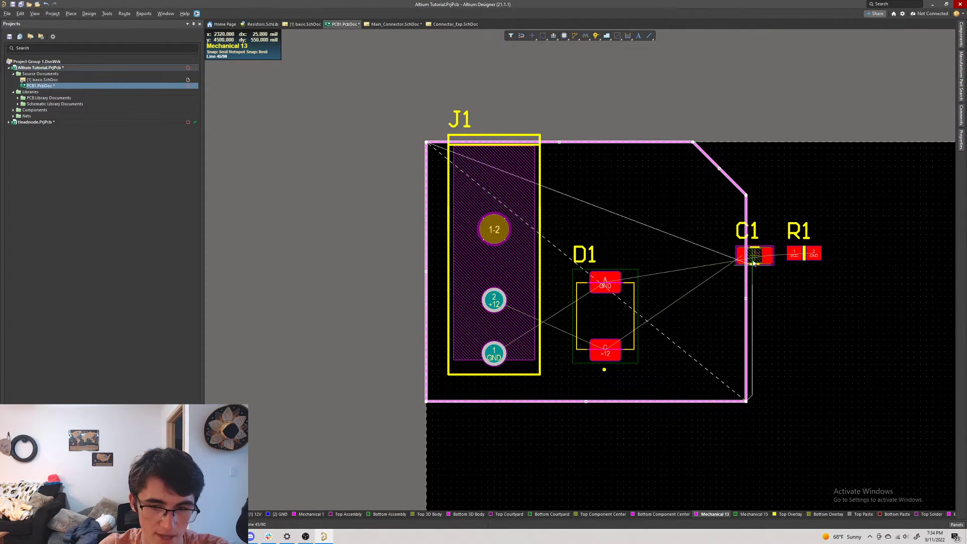
{"action": "left_click", "coordinate": [693, 142]}
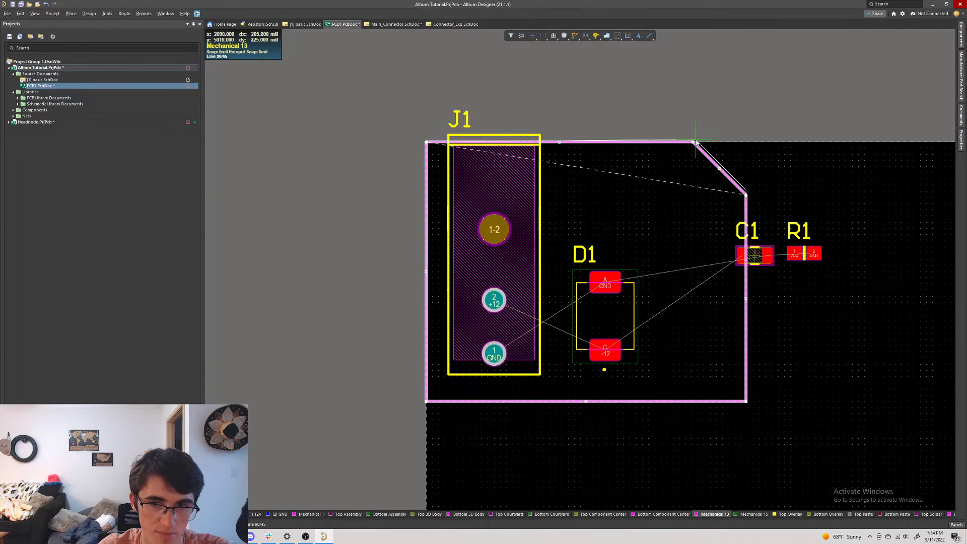
{"action": "left_click", "coordinate": [426, 142]}
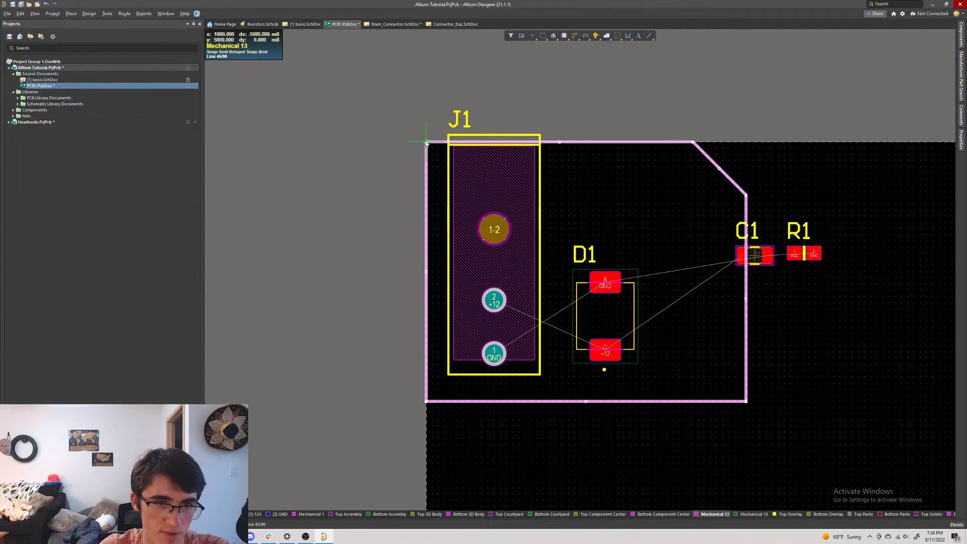
{"action": "key", "text": "space"}
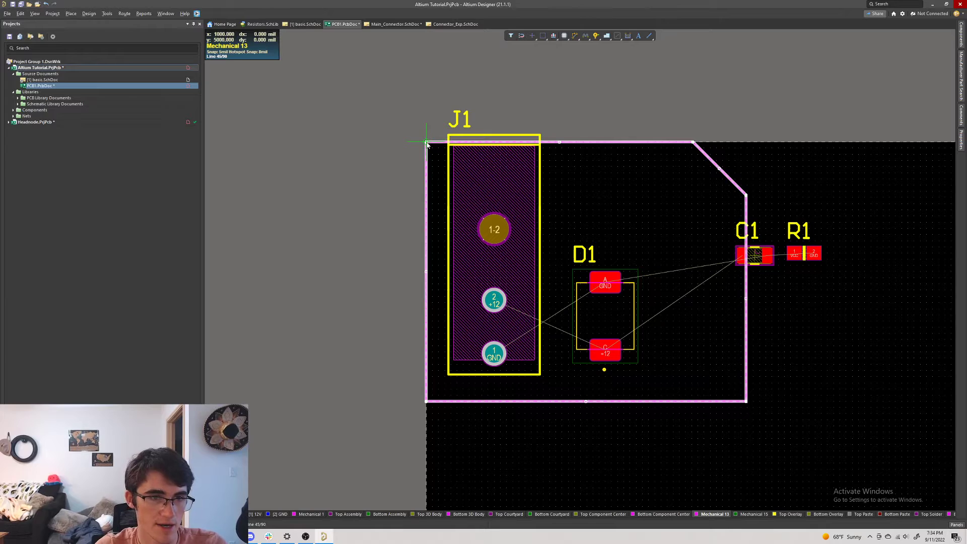
{"action": "left_click", "coordinate": [427, 143]}
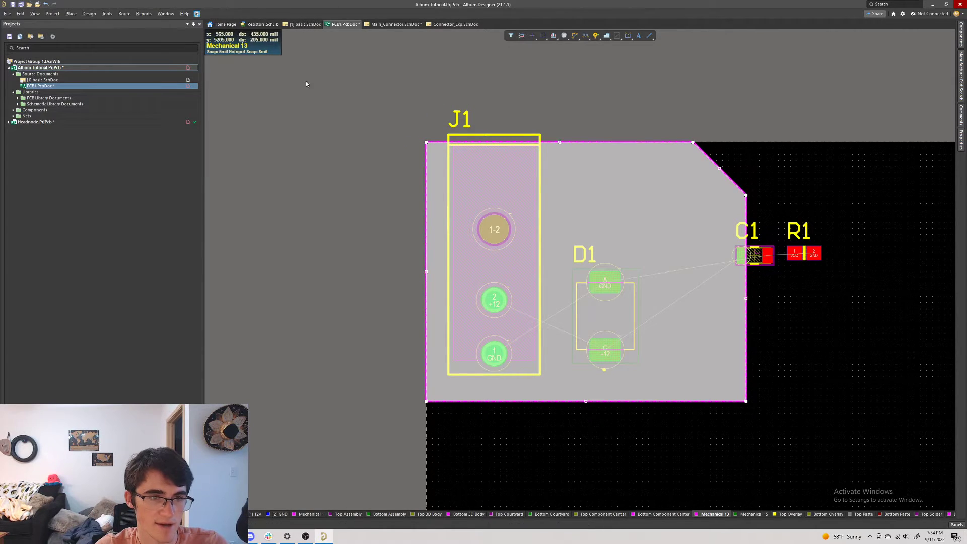
{"action": "left_click", "coordinate": [88, 14]}
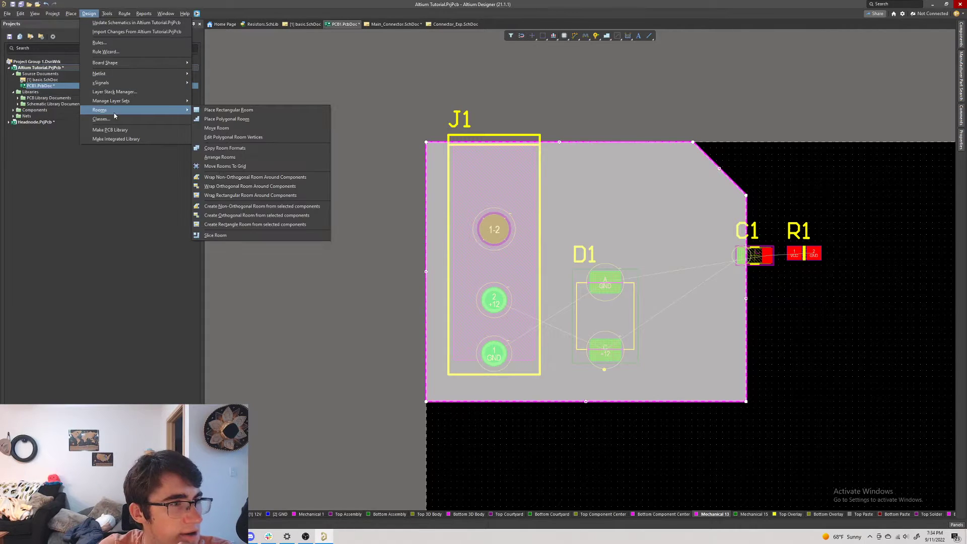
{"action": "mouse_move", "coordinate": [107, 63]}
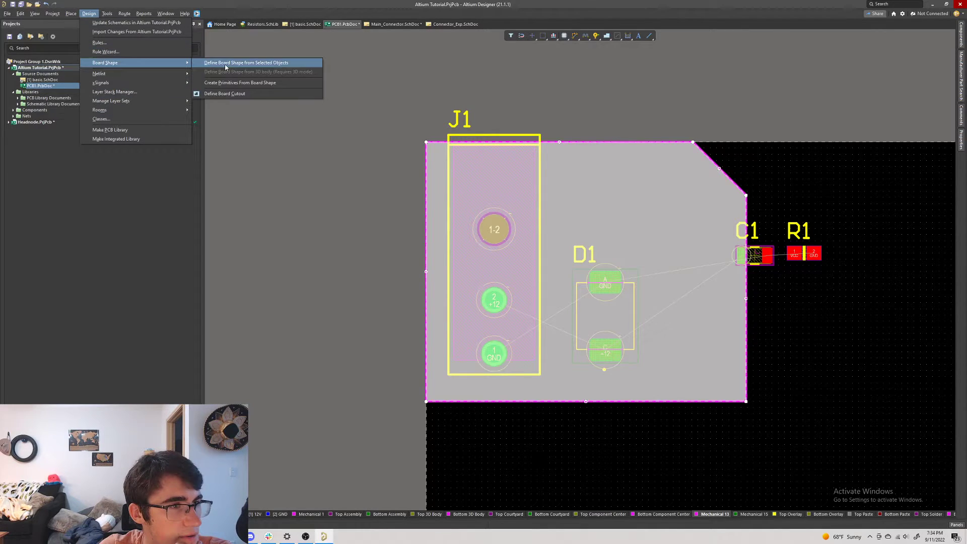
{"action": "left_click", "coordinate": [260, 85]}
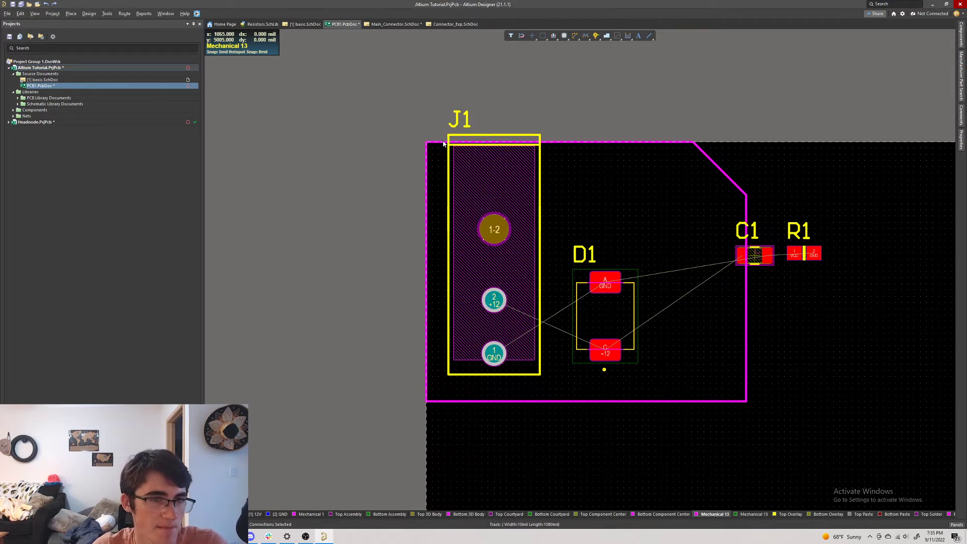
- Select the five Mechanical 13 outline lines and define the board shape from the selected objects
{"action": "left_click", "coordinate": [431, 161]}
{"action": "left_click", "coordinate": [427, 162], "text": "shift"}
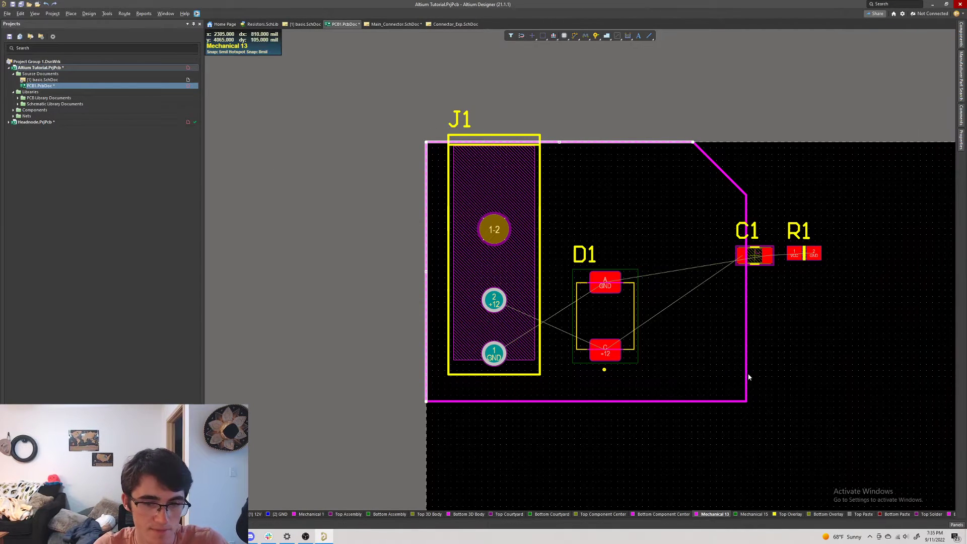
{"action": "left_click", "coordinate": [714, 402], "text": "shift"}
{"action": "left_click", "coordinate": [747, 389], "text": "shift"}
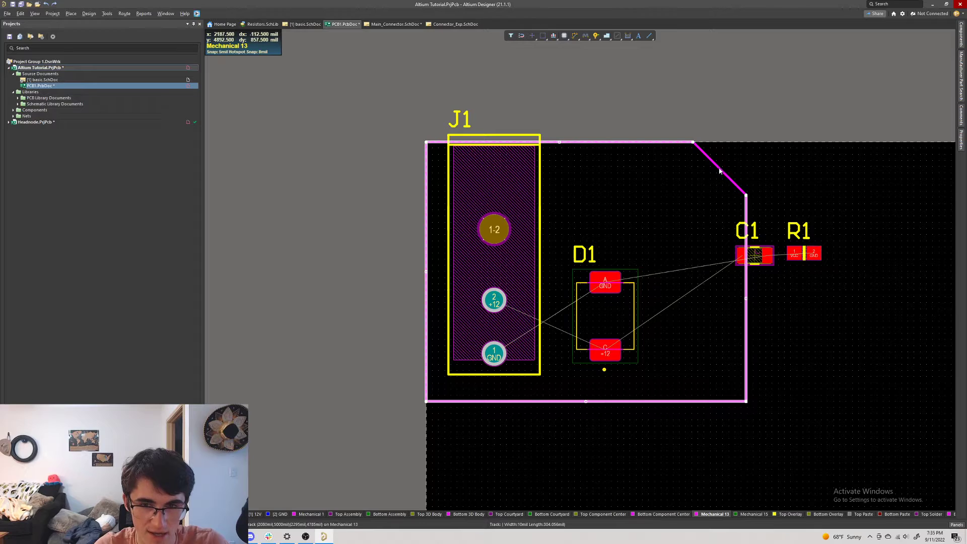
{"action": "left_click", "coordinate": [707, 156], "text": "shift"}
{"action": "left_click", "coordinate": [89, 14]}
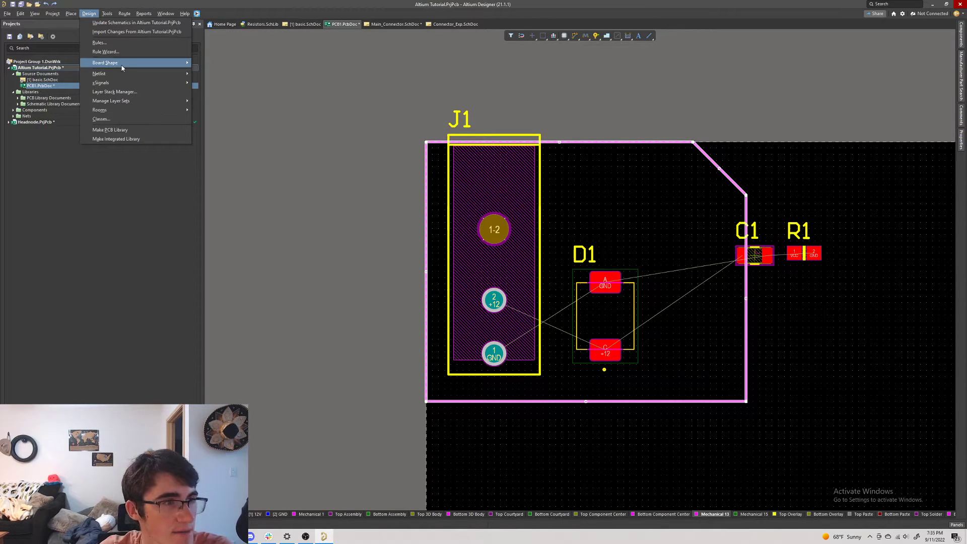
{"action": "mouse_move", "coordinate": [167, 63]}
{"action": "left_click", "coordinate": [229, 64]}
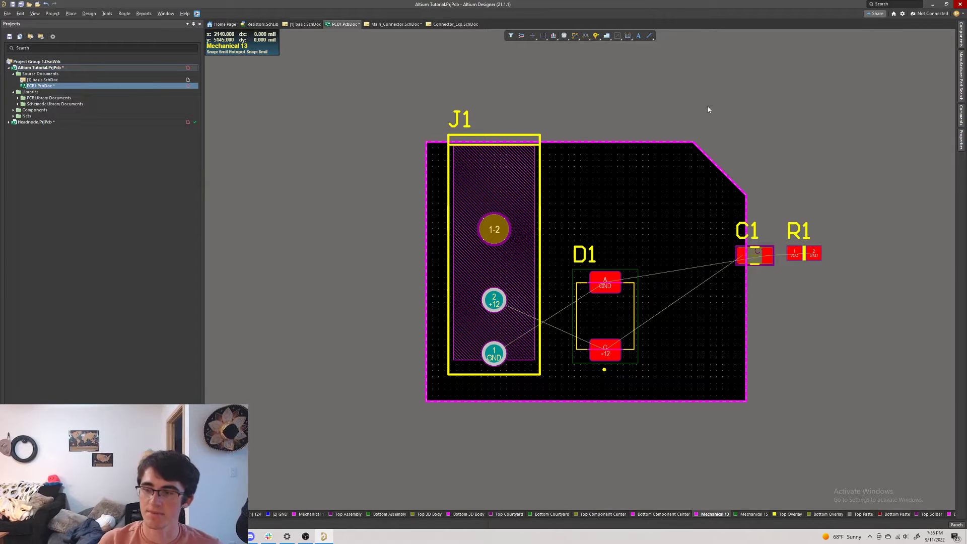
- Move C1 and R1 onto the board on the chamfer side of D1, both rotated vertical with R1 above C1
{"action": "key", "text": "3"}
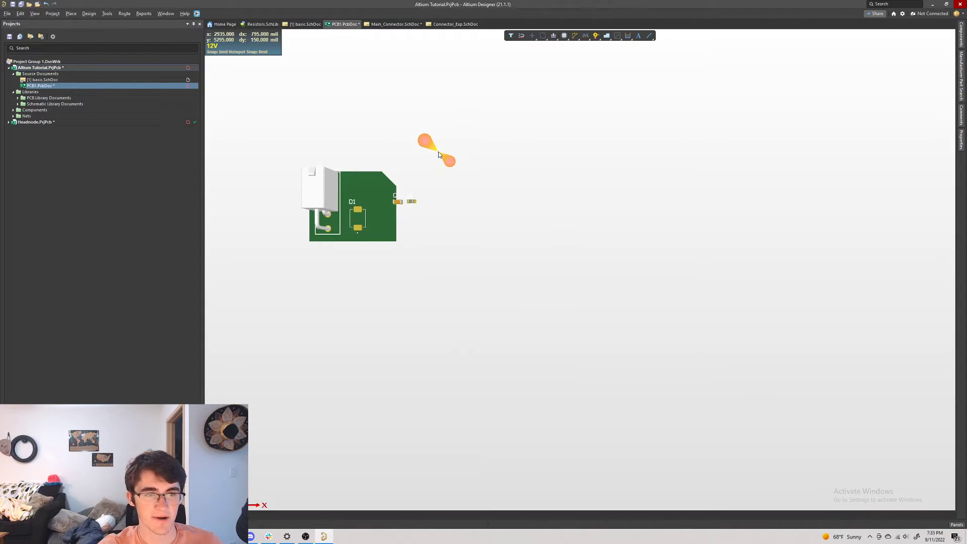
{"action": "key", "text": "2"}
{"action": "left_click_drag", "start_coordinate": [751, 254], "coordinate": [672, 337]}
{"action": "left_click_drag", "start_coordinate": [805, 254], "coordinate": [669, 268]}
{"action": "key", "text": "space"}
{"action": "left_click", "coordinate": [796, 278]}
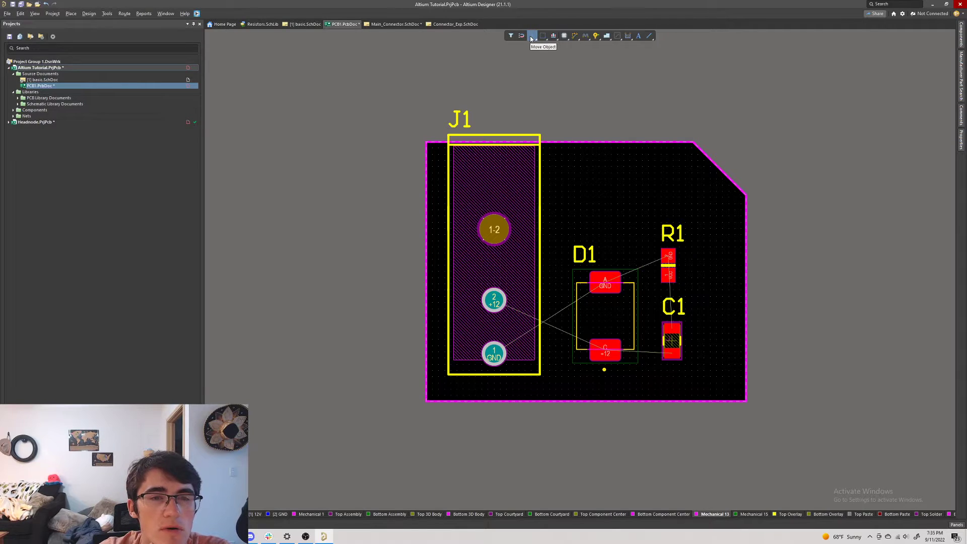
- Close the Components panel
{"action": "left_click", "coordinate": [566, 38]}
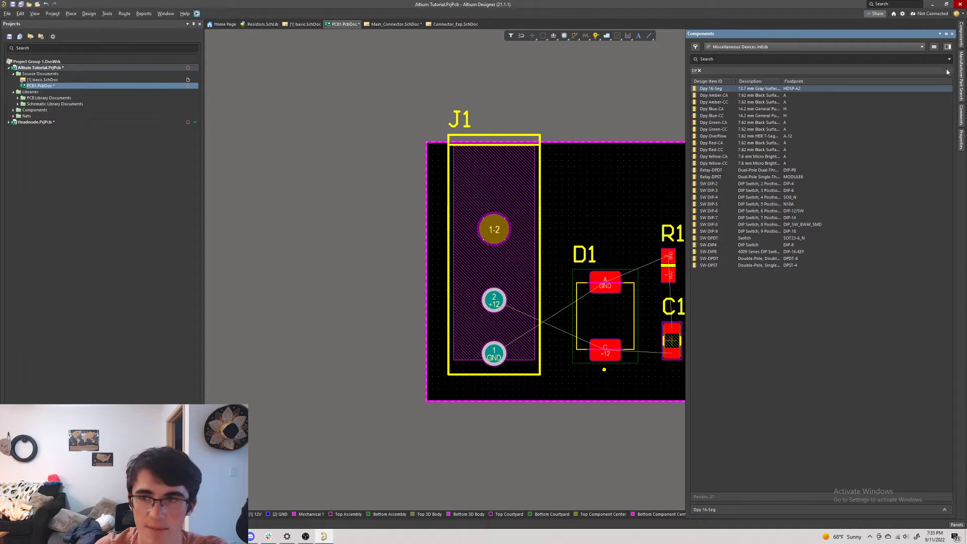
{"action": "left_click", "coordinate": [952, 34]}
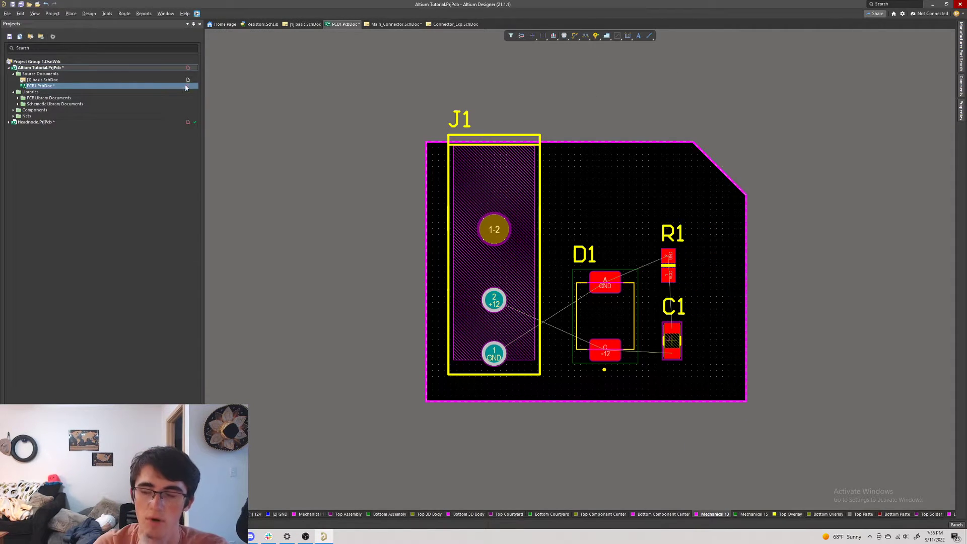
{"action": "right_click", "coordinate": [576, 38]}
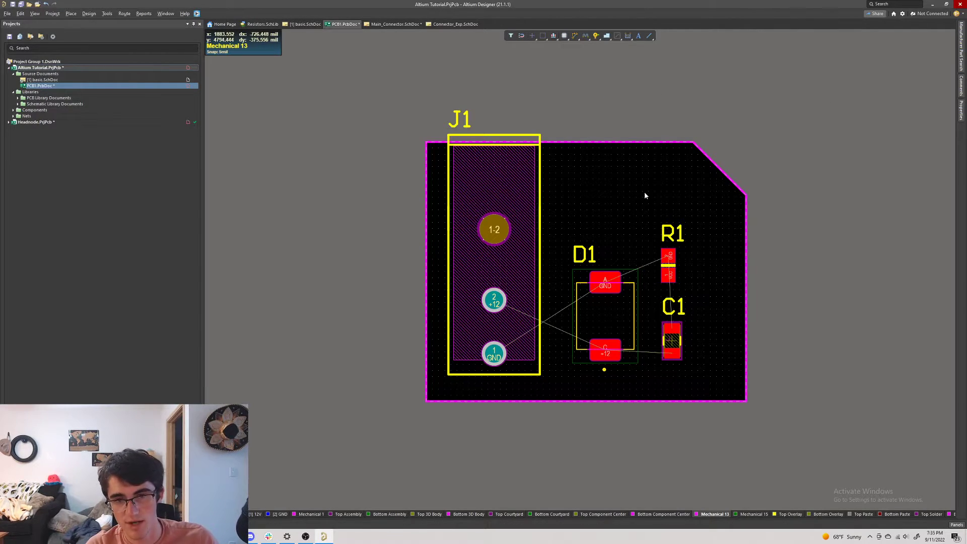
- Route a free 10 mil trial track with 45° bends on the 12V layer in the empty area above D1
{"action": "scroll", "coordinate": [645, 191], "scroll_direction": "up", "scroll_amount": 1, "text": "ctrl"}
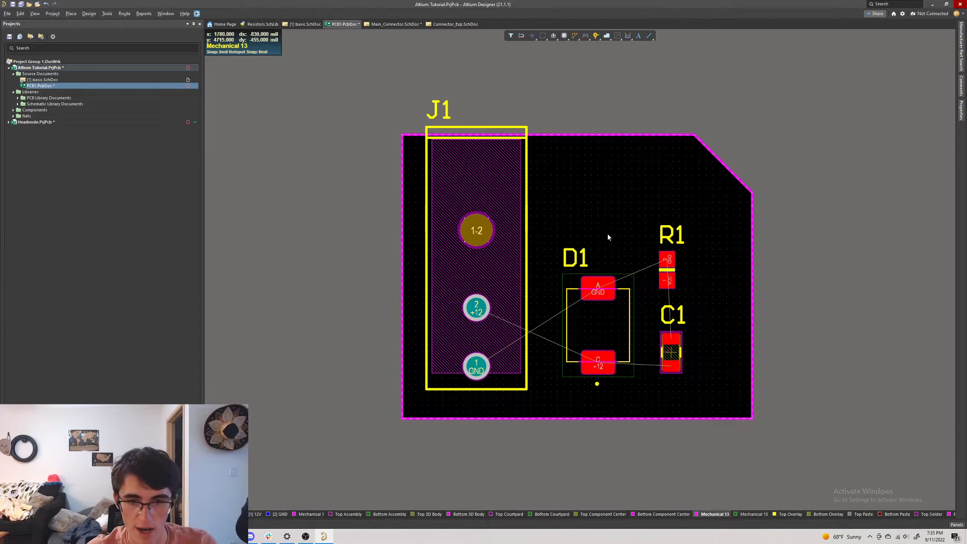
{"action": "left_click", "coordinate": [575, 200]}
{"action": "key", "text": "plus"}
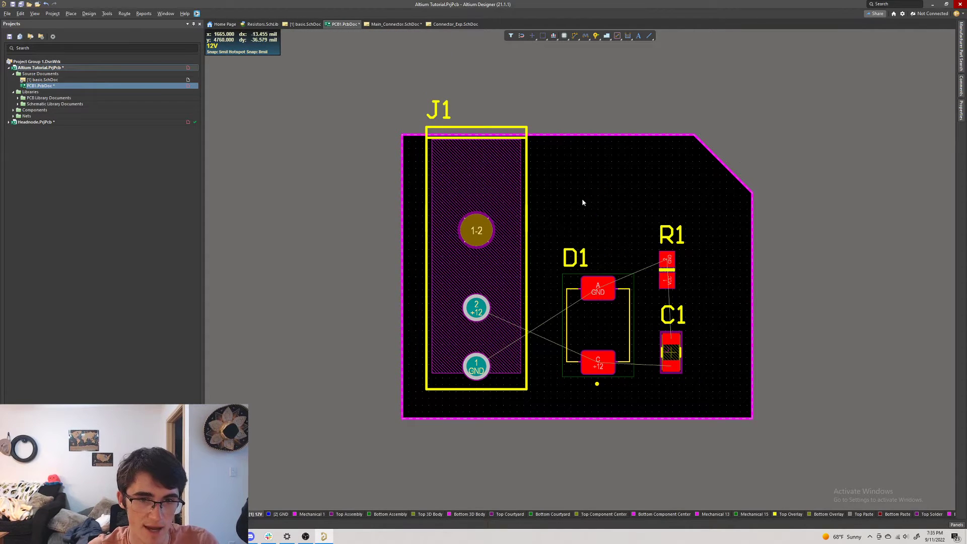
{"action": "key", "text": "ctrl+w"}
{"action": "left_click", "coordinate": [569, 194]}
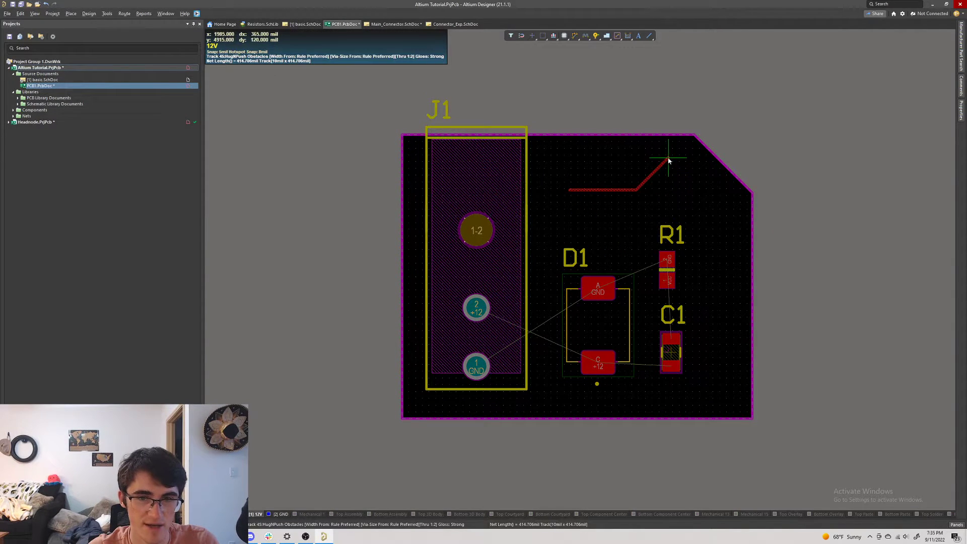
{"action": "left_click", "coordinate": [638, 167]}
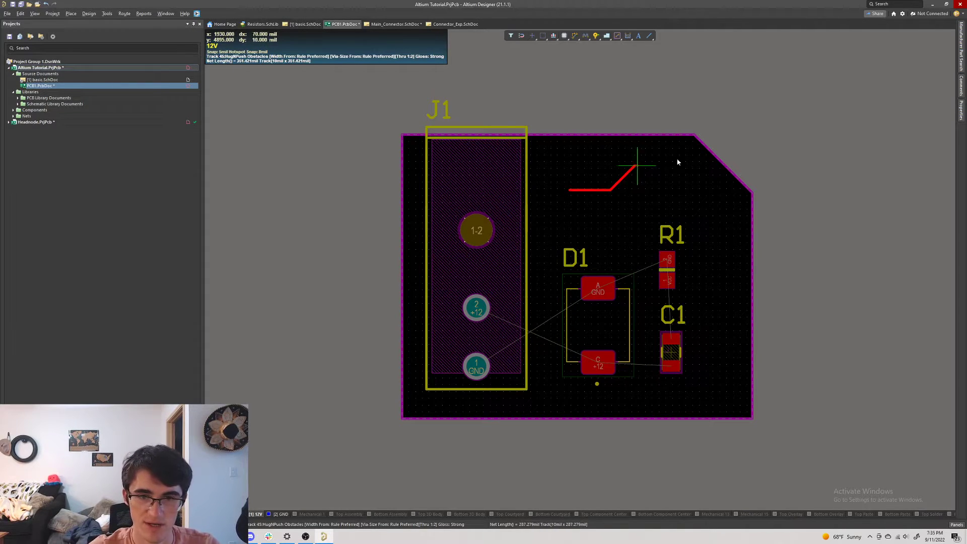
{"action": "left_click", "coordinate": [633, 203]}
{"action": "key", "text": "Escape"}
{"action": "key", "text": "Escape"}
{"action": "scroll", "coordinate": [636, 180], "scroll_direction": "up", "scroll_amount": 2, "text": "ctrl"}
{"action": "scroll", "coordinate": [636, 179], "scroll_direction": "up", "scroll_amount": 2, "text": "ctrl"}
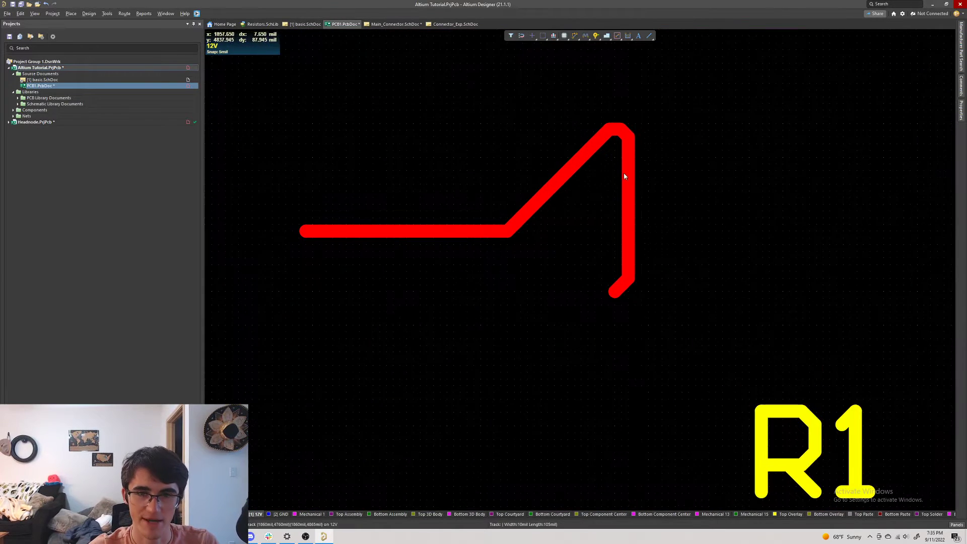
- Delete all segments of the trial track above D1
{"action": "left_click_drag", "start_coordinate": [484, 82], "coordinate": [689, 260]}
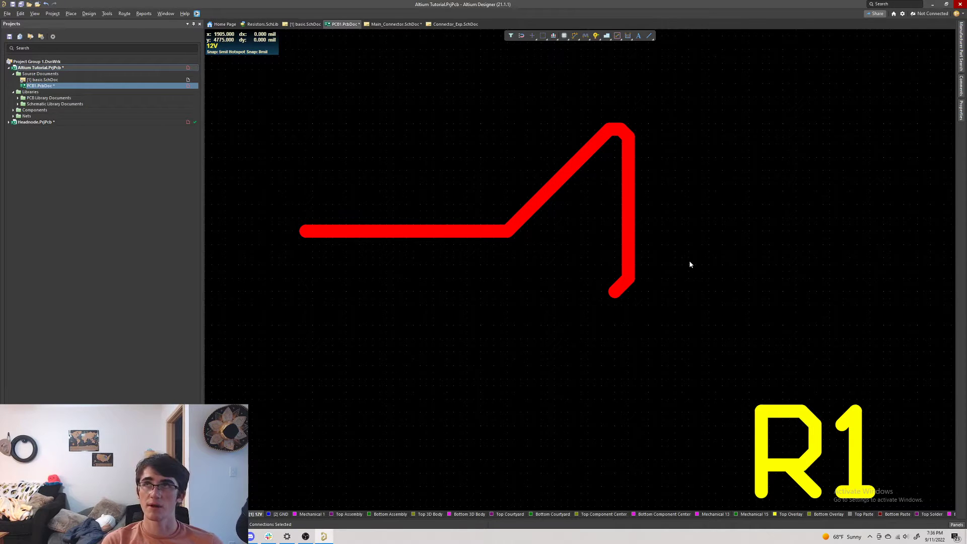
{"action": "scroll", "coordinate": [718, 192], "scroll_direction": "down", "scroll_amount": 3}
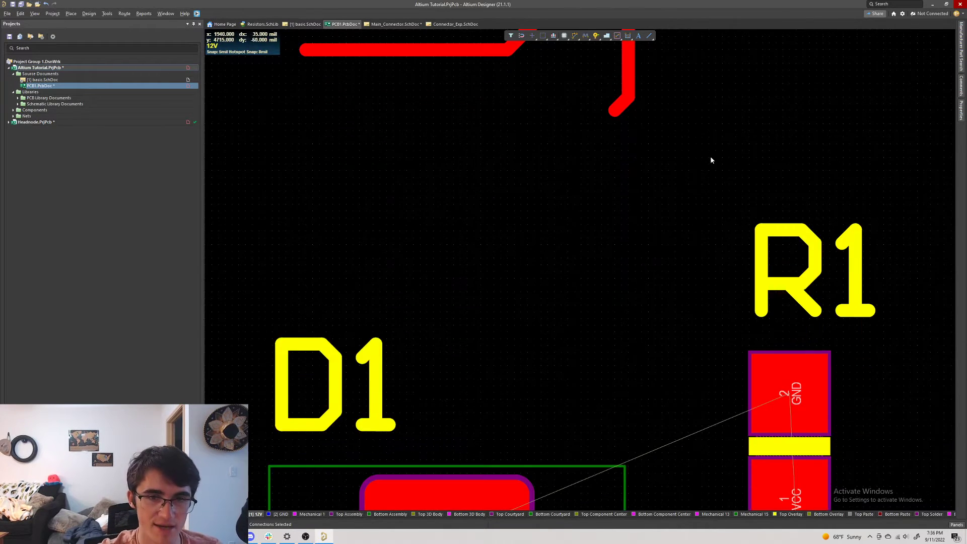
{"action": "scroll", "coordinate": [670, 164], "scroll_direction": "up", "scroll_amount": 10}
{"action": "scroll", "coordinate": [628, 201], "scroll_direction": "down", "scroll_amount": 2}
{"action": "scroll", "coordinate": [624, 237], "scroll_direction": "down", "scroll_amount": 3}
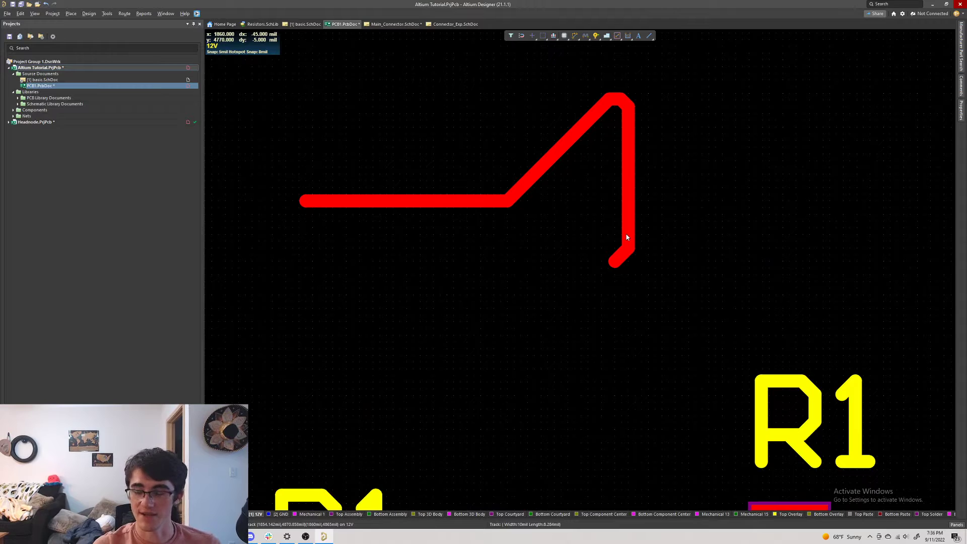
{"action": "scroll", "coordinate": [501, 103], "scroll_direction": "down", "scroll_amount": 3, "text": "ctrl"}
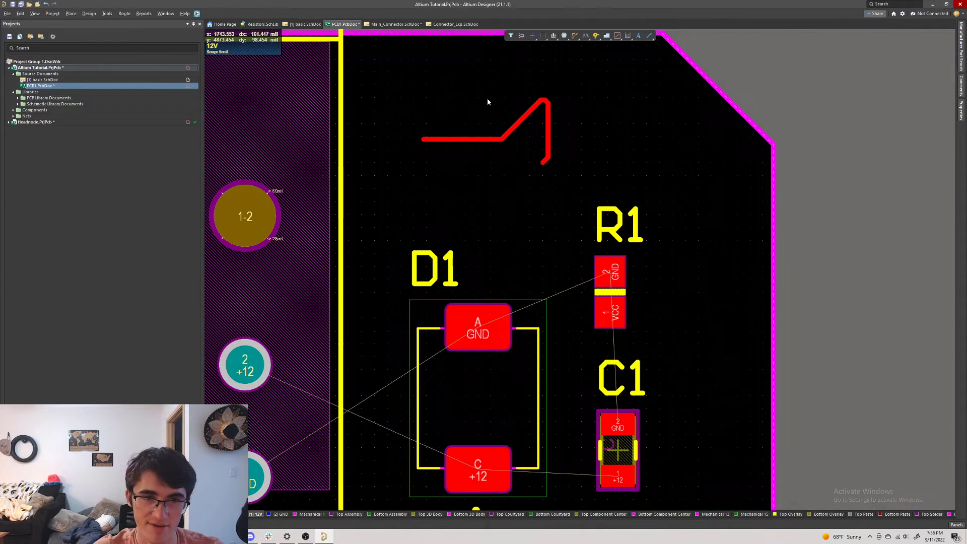
{"action": "left_click_drag", "start_coordinate": [425, 71], "coordinate": [557, 184]}
{"action": "key", "text": "Delete"}
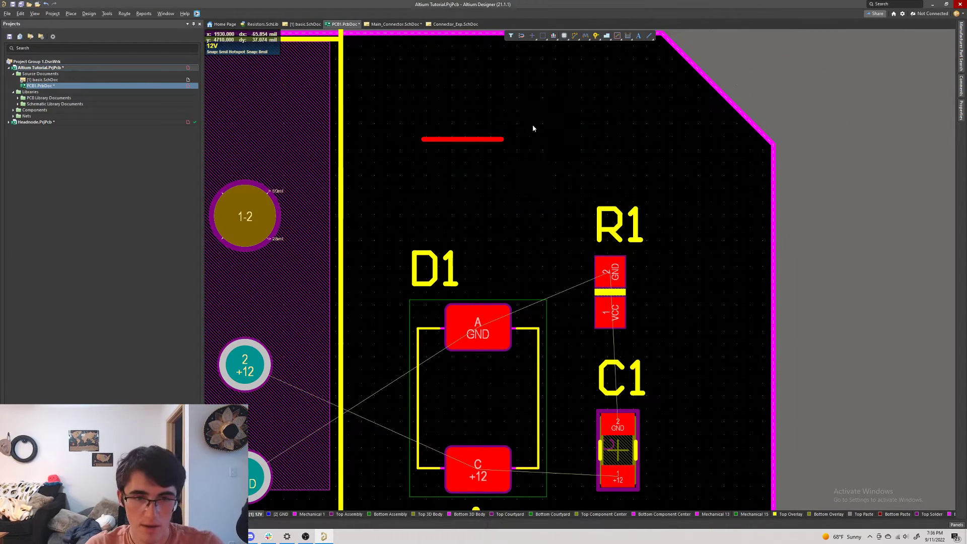
{"action": "left_click", "coordinate": [461, 140]}
{"action": "key", "text": "Delete"}
{"action": "left_click", "coordinate": [575, 36]}
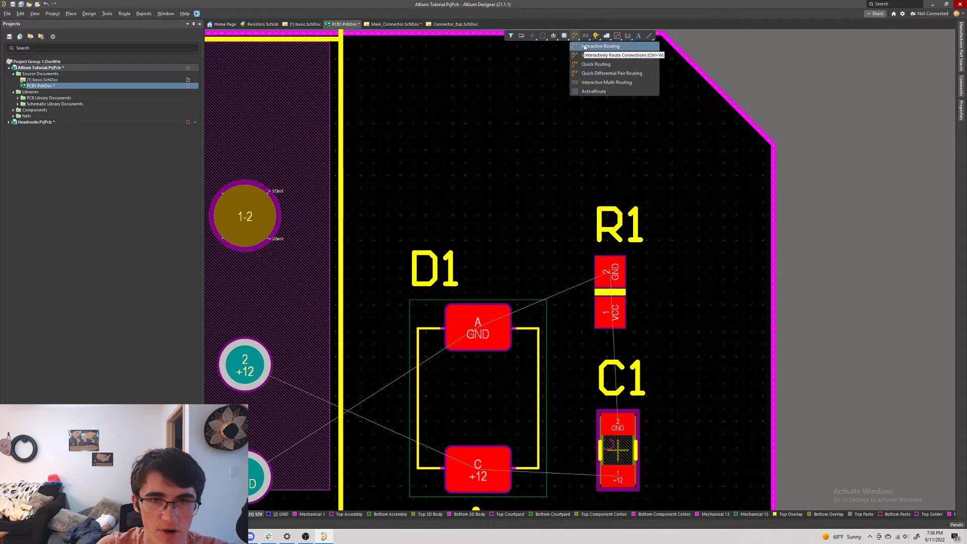
{"action": "left_click", "coordinate": [585, 46]}
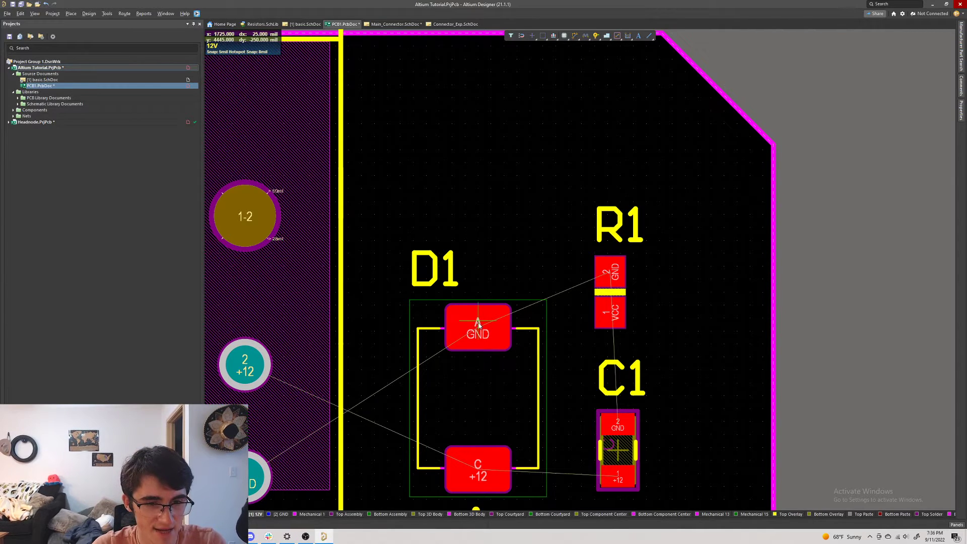
{"action": "left_click", "coordinate": [489, 335]}
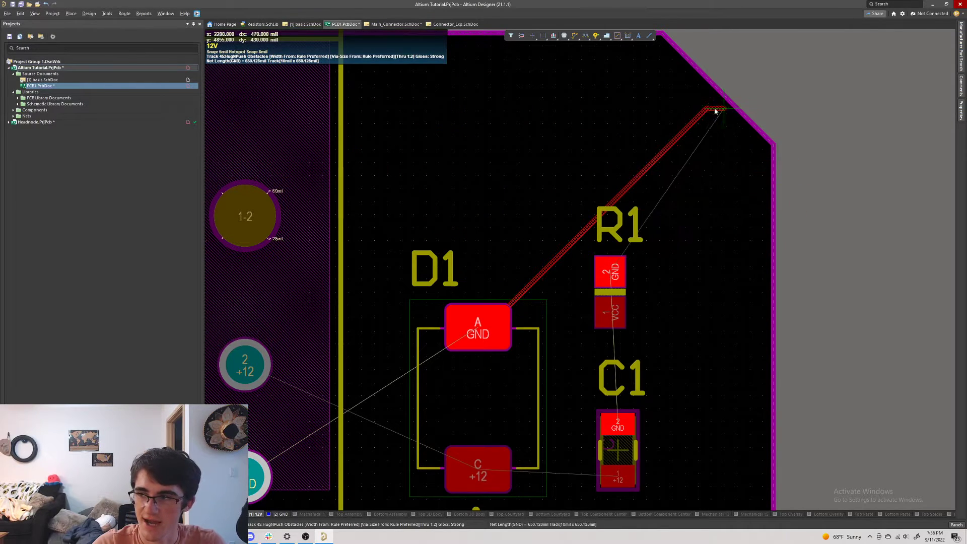
{"action": "key", "text": "Escape"}
{"action": "key", "text": "Escape"}
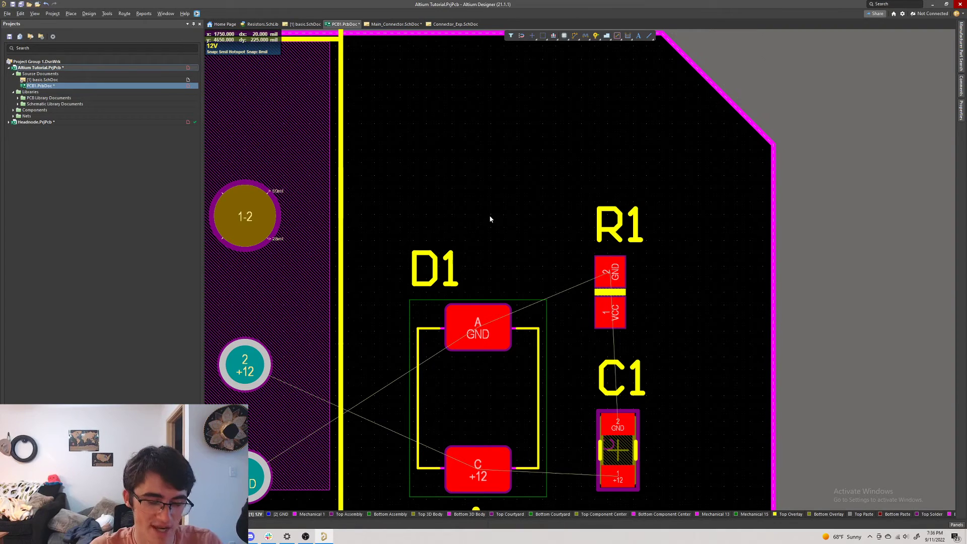
{"action": "left_click", "coordinate": [575, 36]}
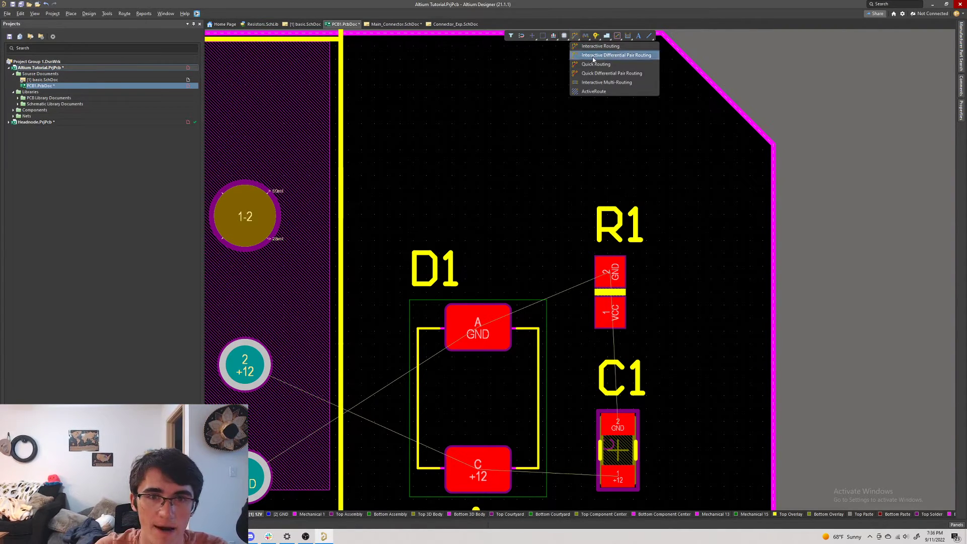
{"action": "left_click", "coordinate": [602, 73]}
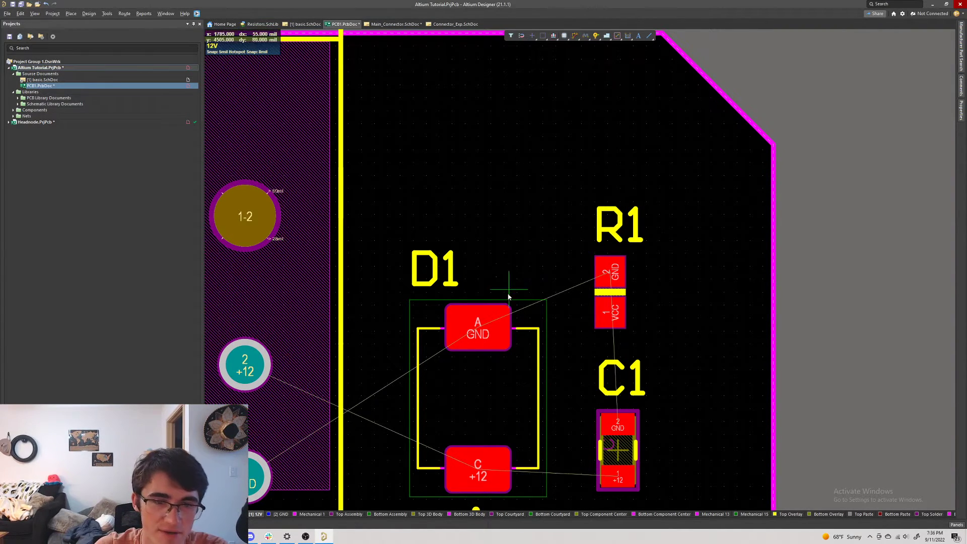
{"action": "left_click", "coordinate": [503, 308]}
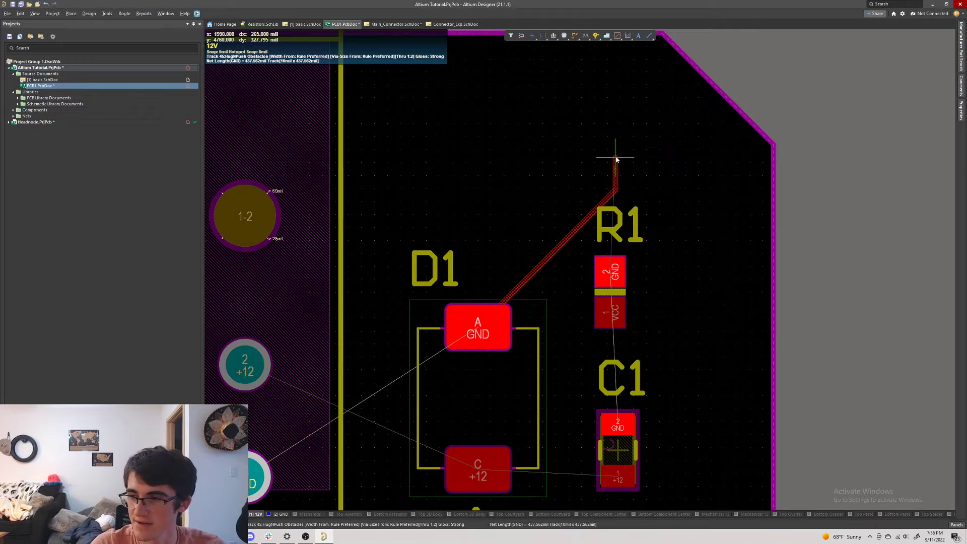
{"action": "key", "text": "Escape"}
{"action": "left_click", "coordinate": [575, 35]}
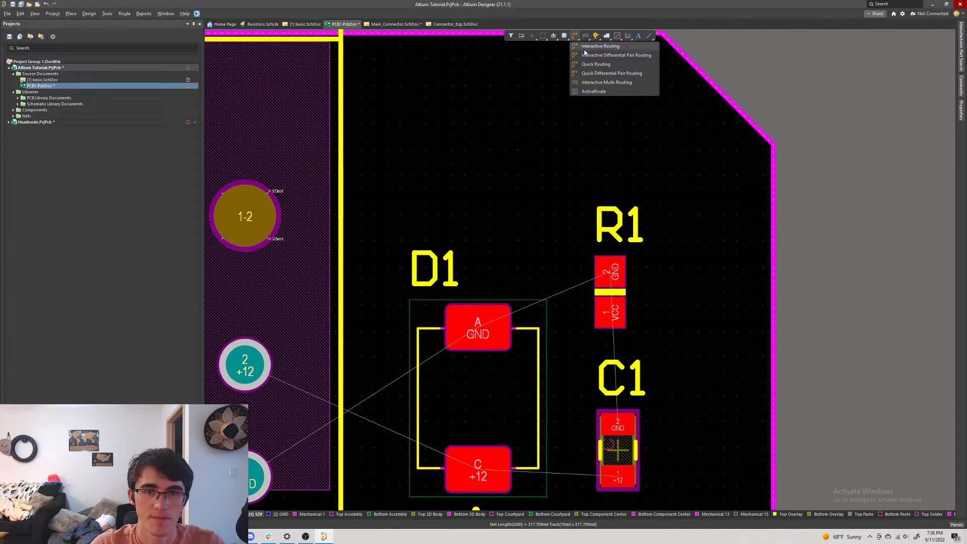
{"action": "left_click", "coordinate": [574, 35]}
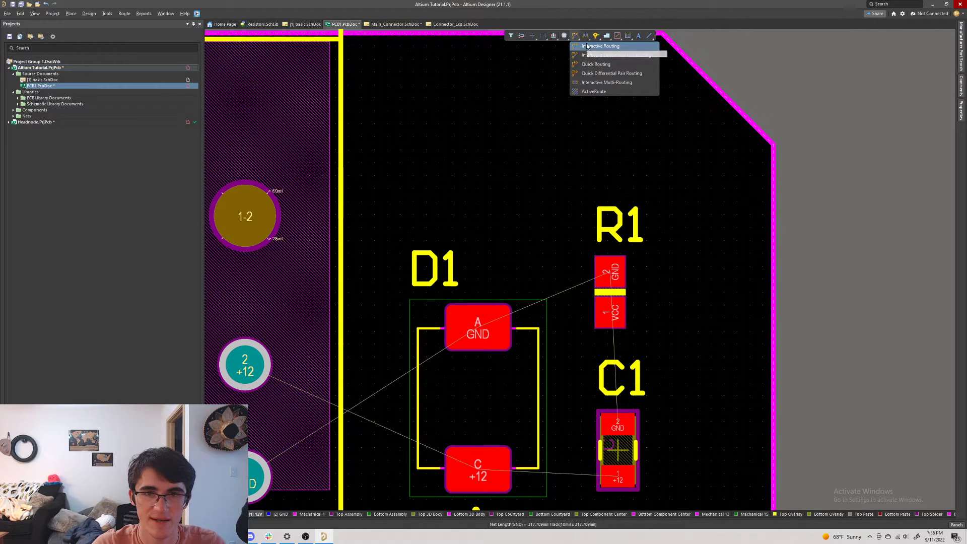
{"action": "left_click", "coordinate": [588, 38]}
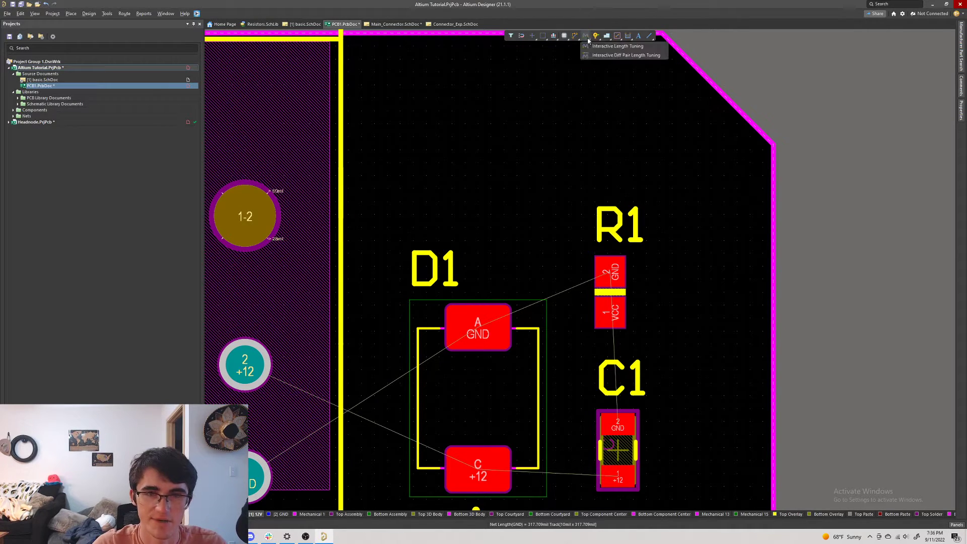
- Place two vias side by side about 135 mil apart in the empty area above D1
{"action": "left_click", "coordinate": [597, 36]}
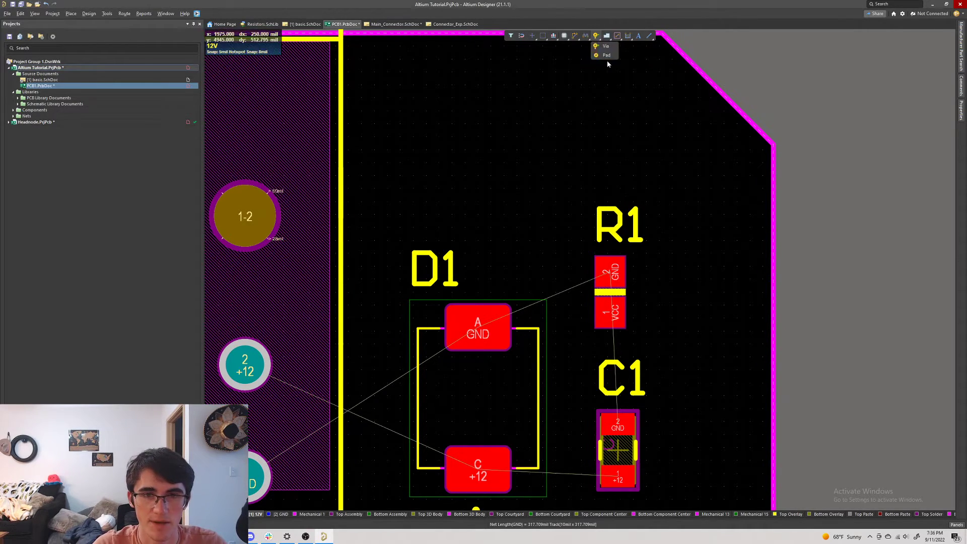
{"action": "left_click", "coordinate": [603, 47]}
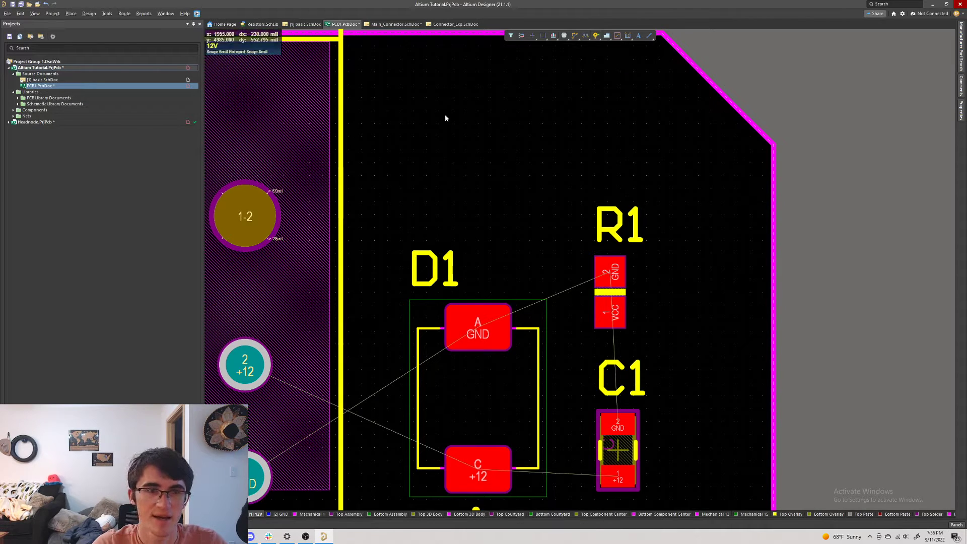
{"action": "left_click", "coordinate": [421, 117]}
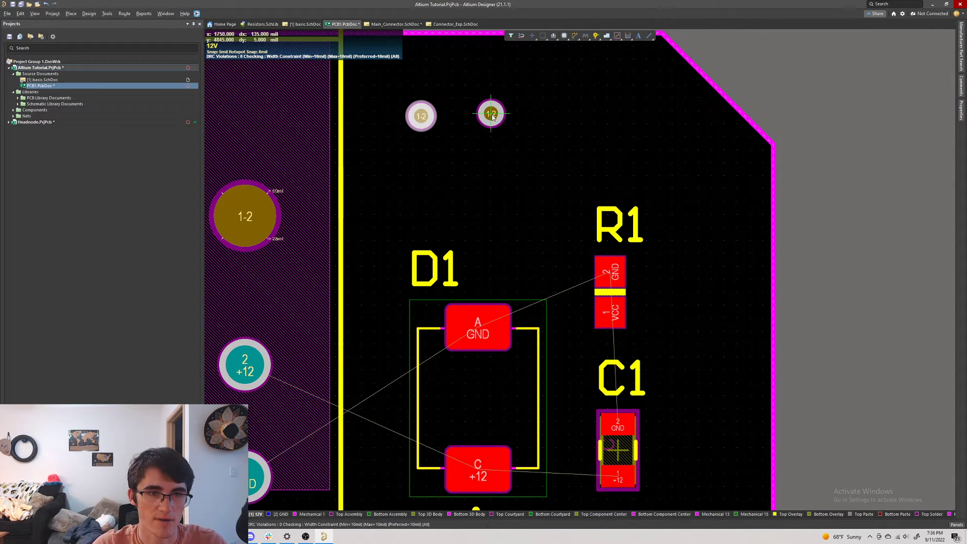
{"action": "key", "text": "Escape"}
{"action": "left_click", "coordinate": [821, 101]}
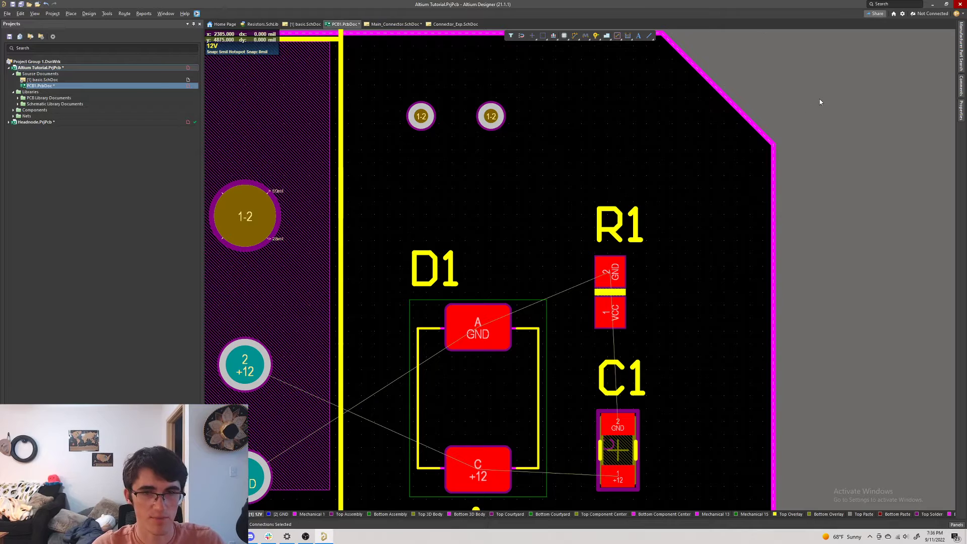
- Inspect the two vias above D1 in the 3D view and select the via nearer J1 in the 2D layout
{"action": "left_click", "coordinate": [422, 118]}
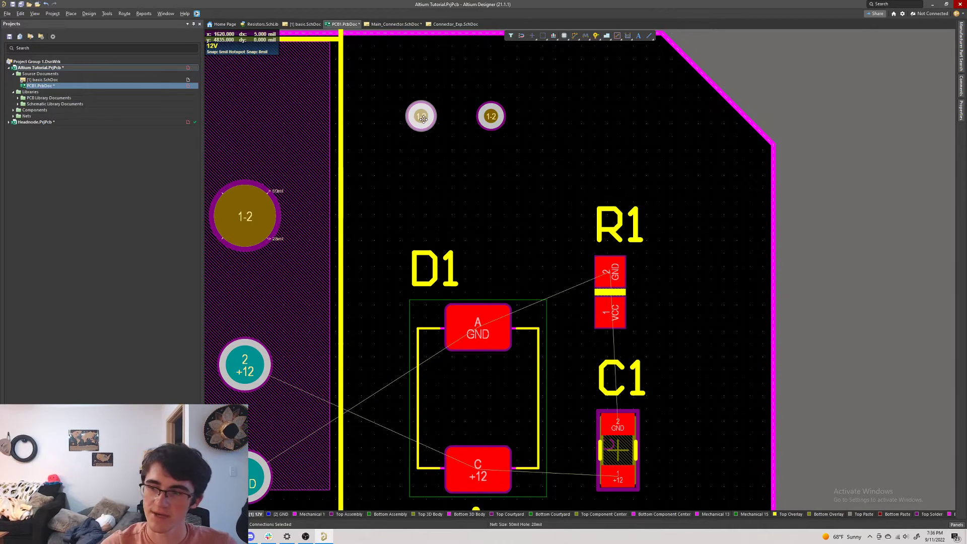
{"action": "left_click", "coordinate": [826, 75]}
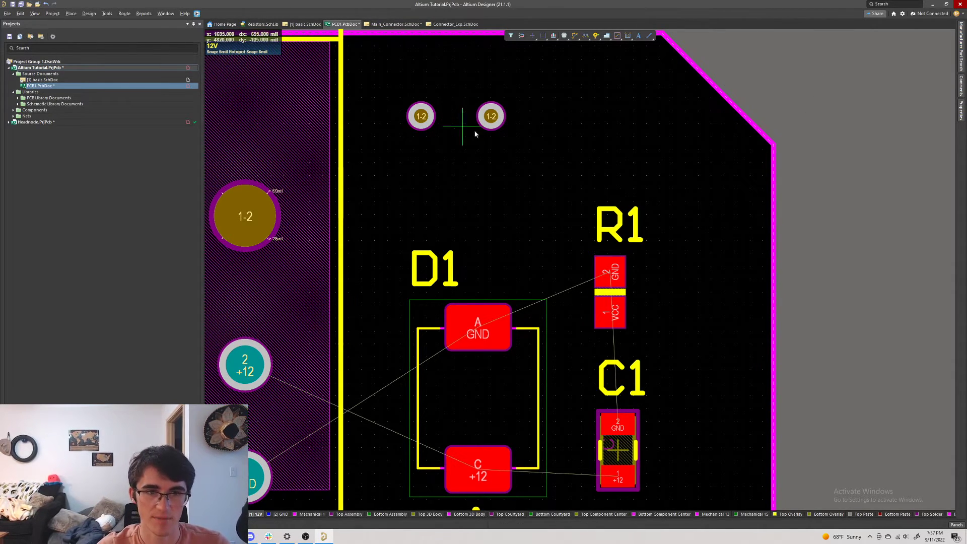
{"action": "key", "text": "3"}
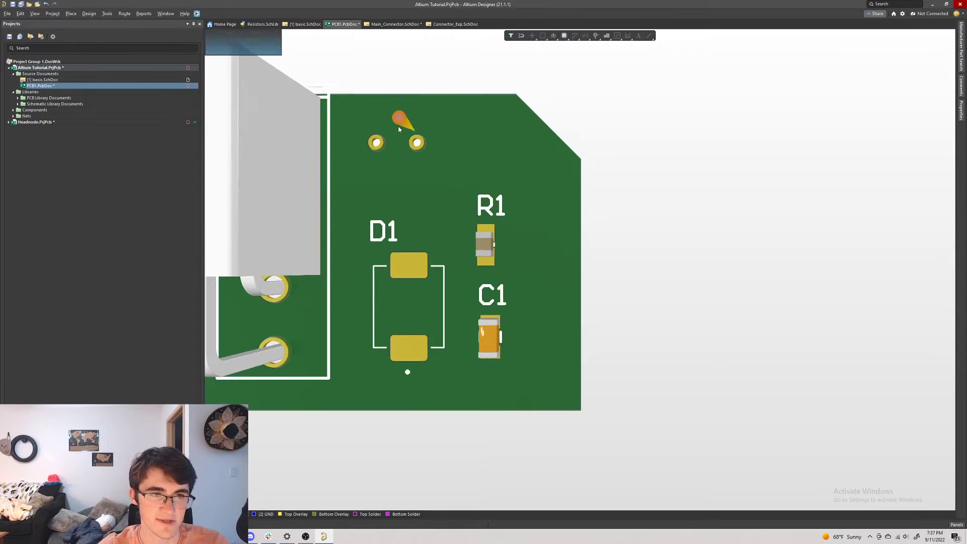
{"action": "scroll", "coordinate": [383, 129], "scroll_direction": "up", "scroll_amount": 4, "text": "ctrl"}
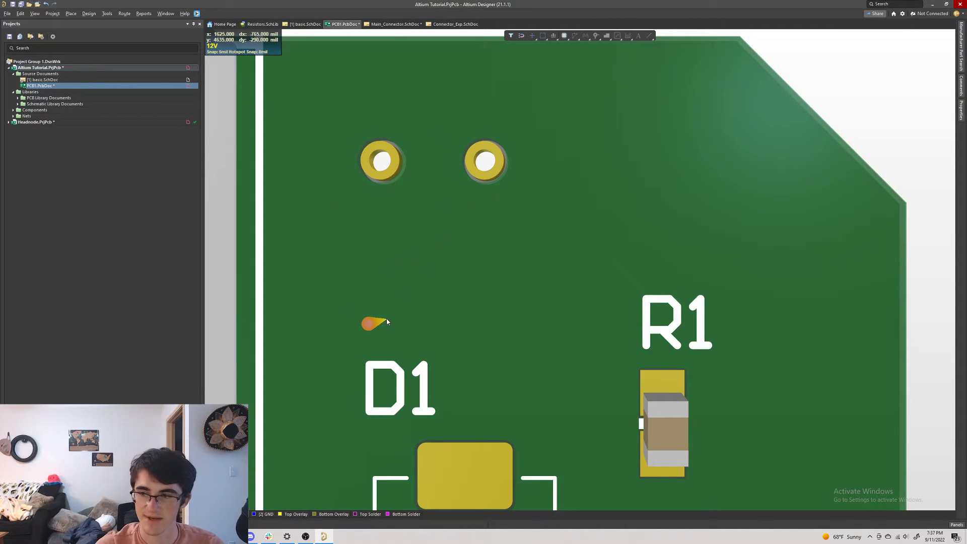
{"action": "key", "text": "2"}
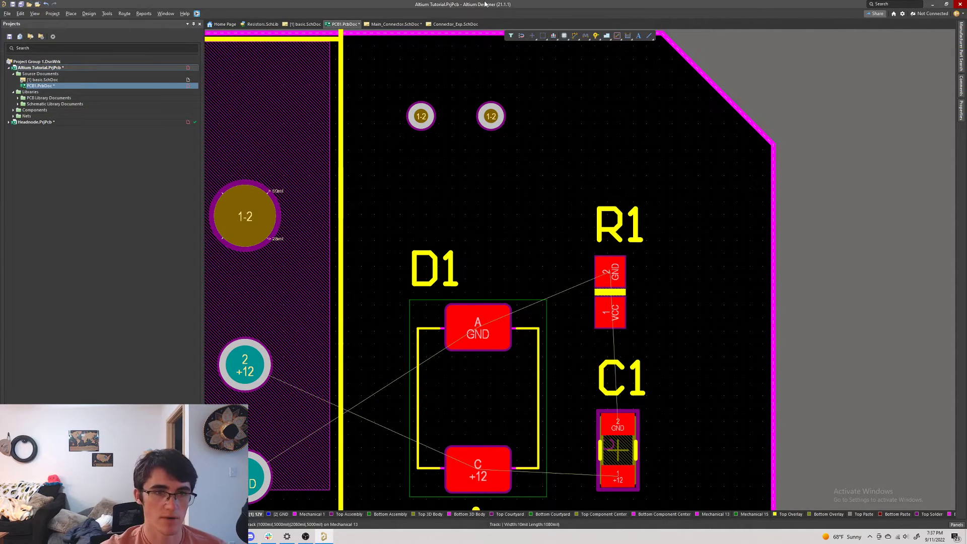
{"action": "left_click", "coordinate": [422, 121]}
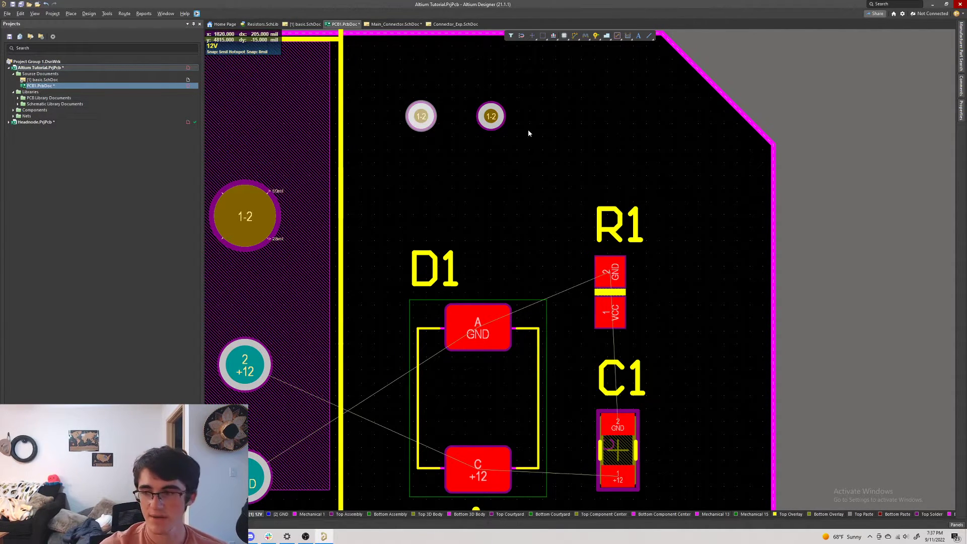
- Route a trial 10 mil track from R1's GND pad into the empty area above R1 and move the via farther from J1 onto its free end
{"action": "left_click", "coordinate": [470, 183]}
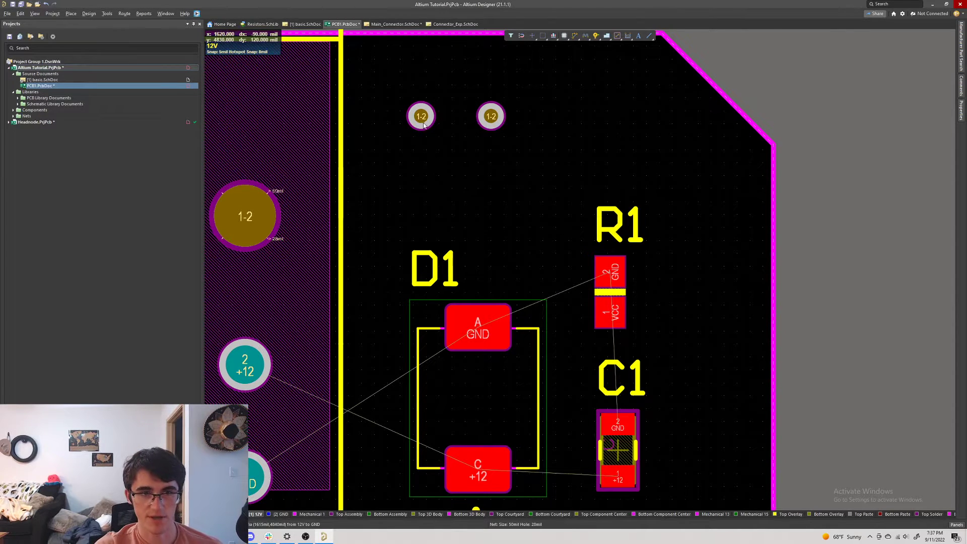
{"action": "scroll", "coordinate": [444, 217], "scroll_direction": "down", "scroll_amount": 2, "text": "ctrl"}
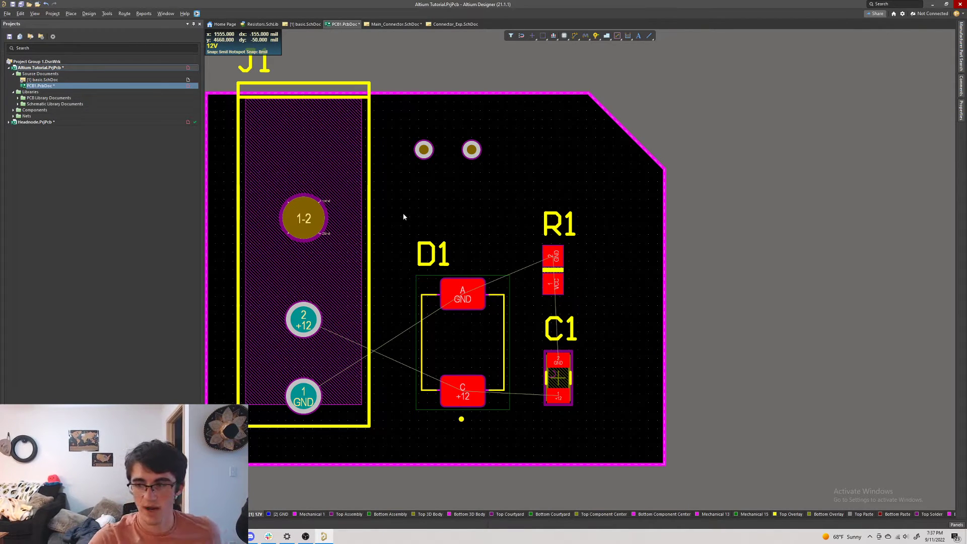
{"action": "left_click", "coordinate": [554, 273]}
{"action": "key", "text": "ctrl+w"}
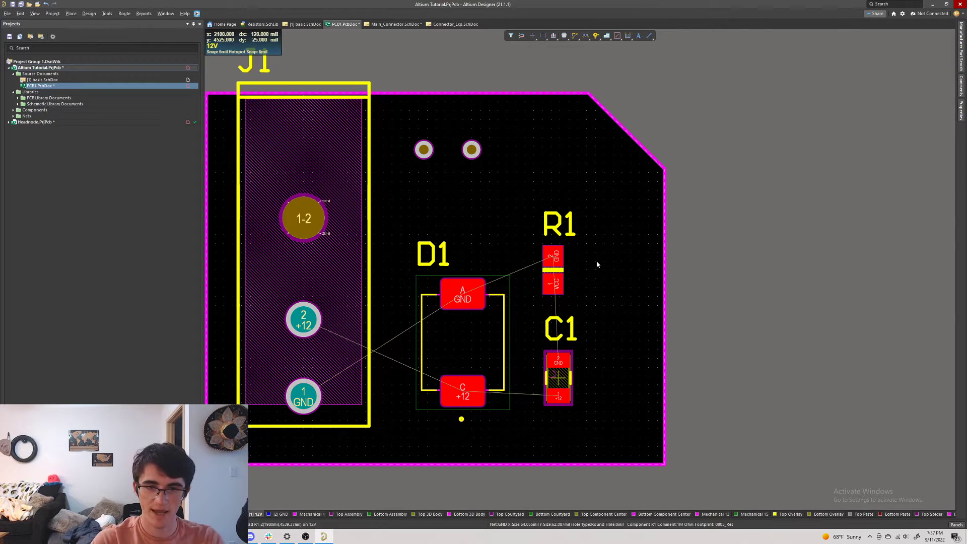
{"action": "left_click", "coordinate": [554, 257]}
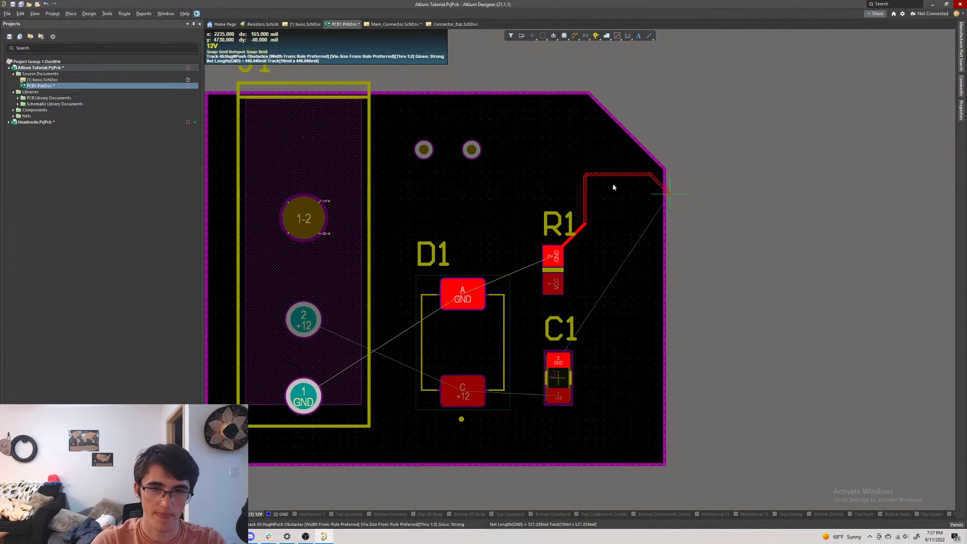
{"action": "key", "text": "Escape"}
{"action": "key", "text": "Escape"}
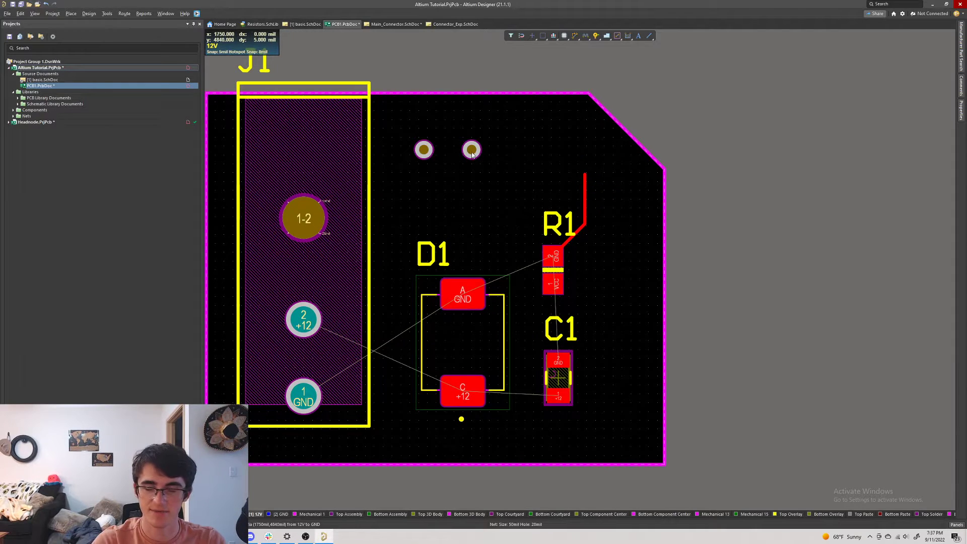
{"action": "left_click_drag", "start_coordinate": [472, 150], "coordinate": [586, 174]}
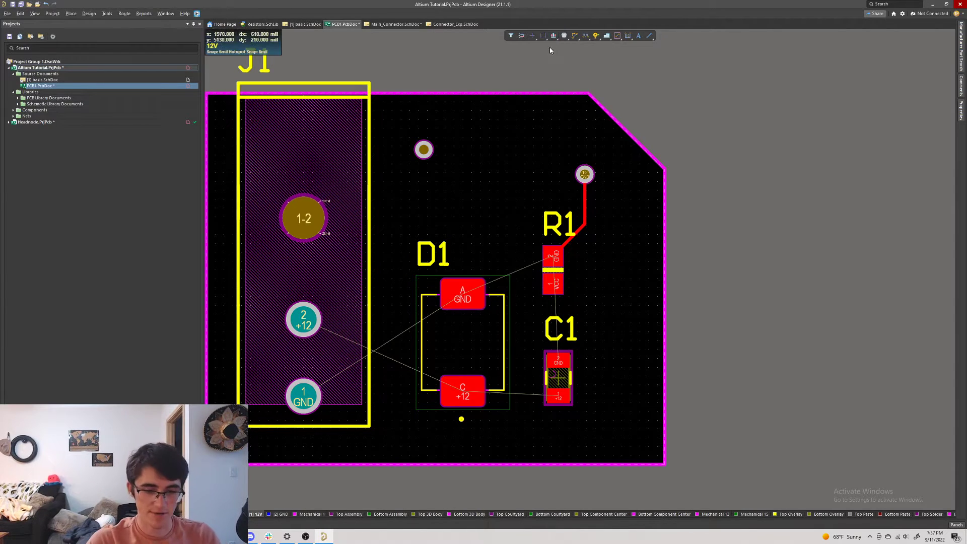
- Undo the via move and the trial track from R1's GND pad
{"action": "key", "text": "ctrl+z"}
{"action": "key", "text": "ctrl+z"}
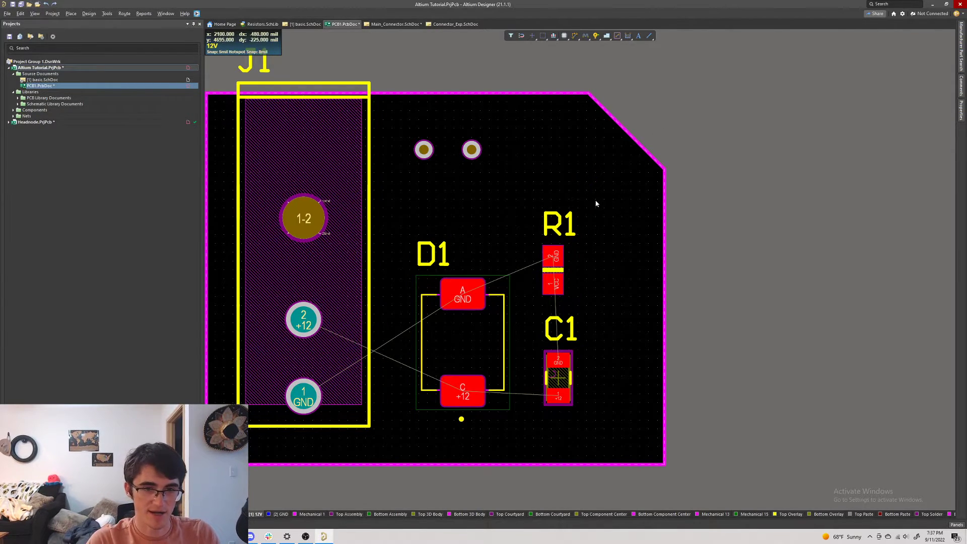
{"action": "scroll", "coordinate": [678, 205], "scroll_direction": "down", "scroll_amount": 2, "text": "ctrl"}
{"action": "scroll", "coordinate": [679, 205], "scroll_direction": "down", "scroll_amount": 2, "text": "ctrl"}
{"action": "scroll", "coordinate": [687, 197], "scroll_direction": "up", "scroll_amount": 3, "text": "ctrl"}
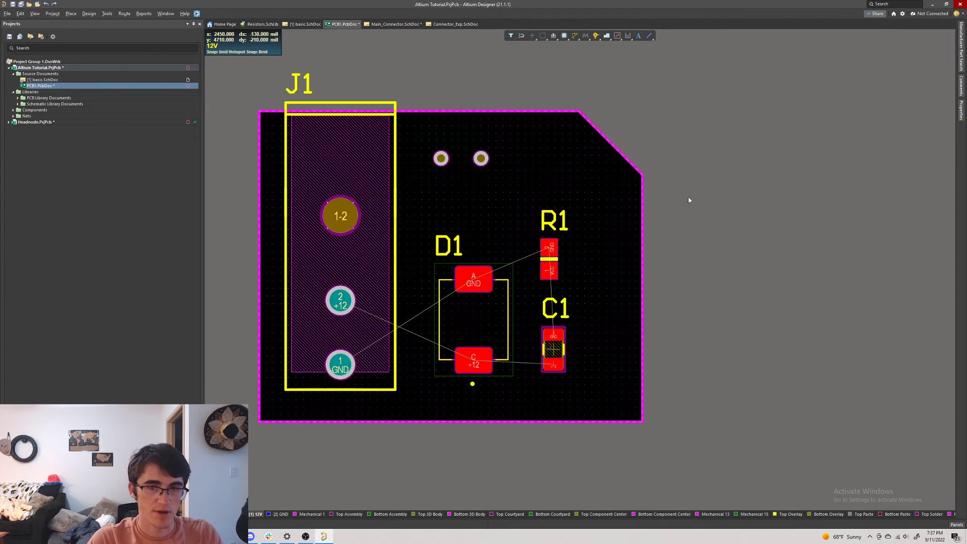
{"action": "right_click_drag", "start_coordinate": [653, 154], "coordinate": [745, 176]}
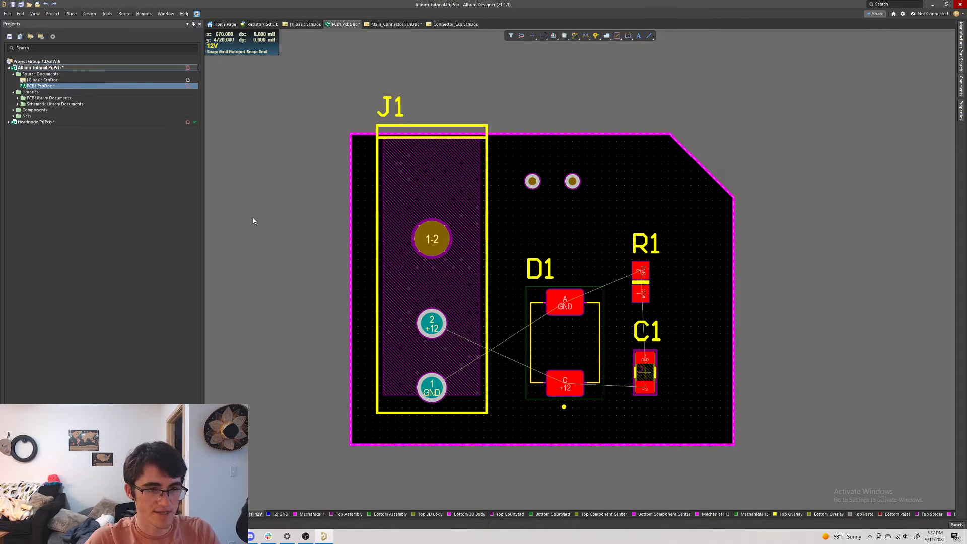
{"action": "key", "text": "t"}
{"action": "key", "text": "g"}
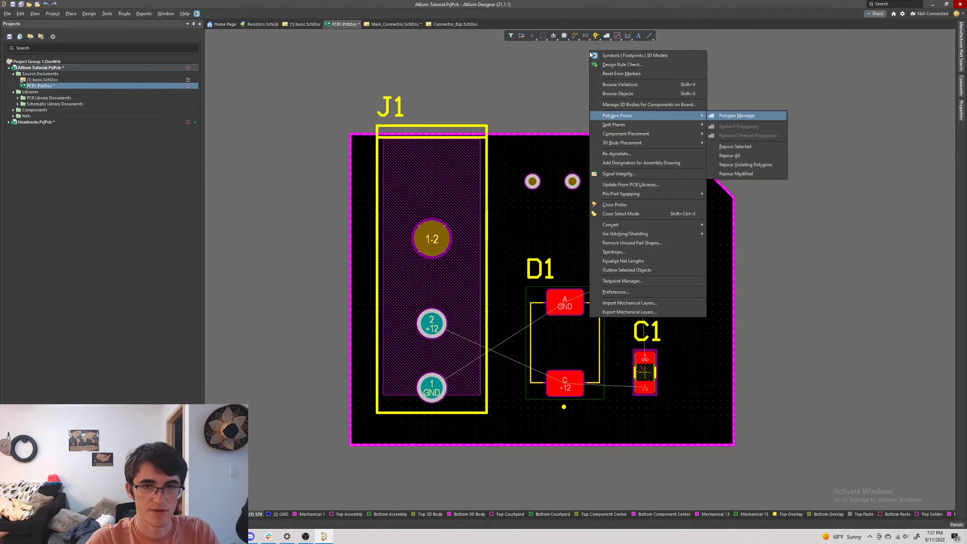
{"action": "key", "text": "Escape"}
{"action": "key", "text": "Escape"}
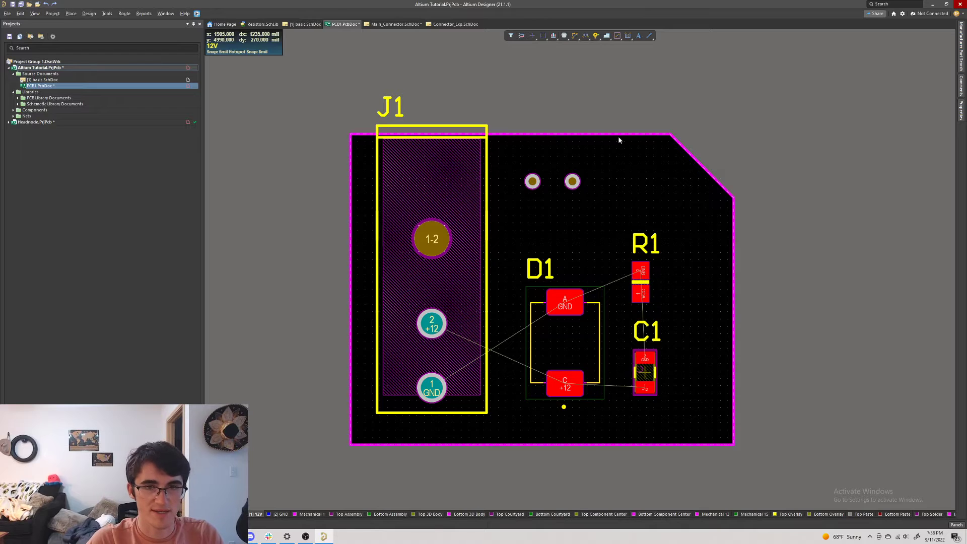
{"action": "key", "text": "t"}
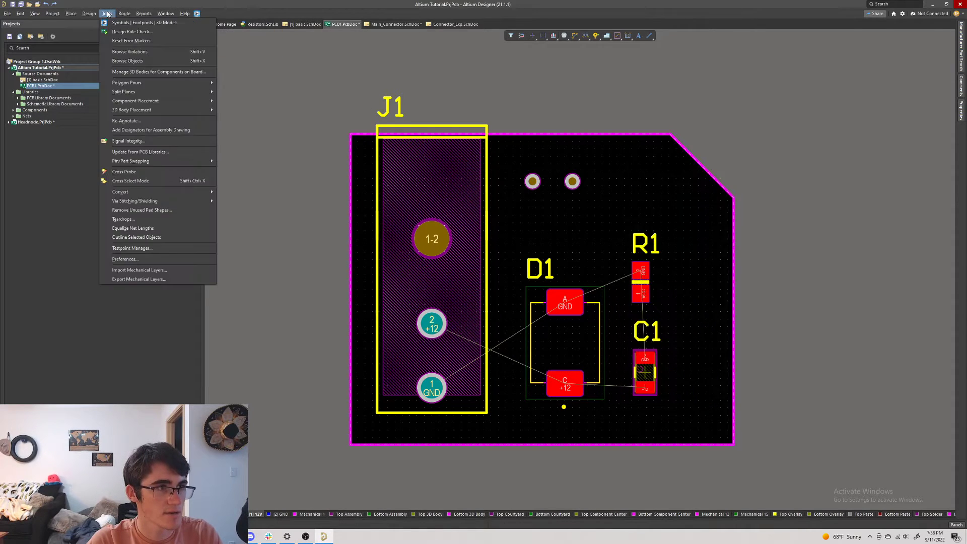
{"action": "key", "text": "alt+t"}
{"action": "key", "text": "Escape"}
- Open the Polygon Pour Manager to examine the board's polygon list and close it without changes
{"action": "key", "text": "t"}
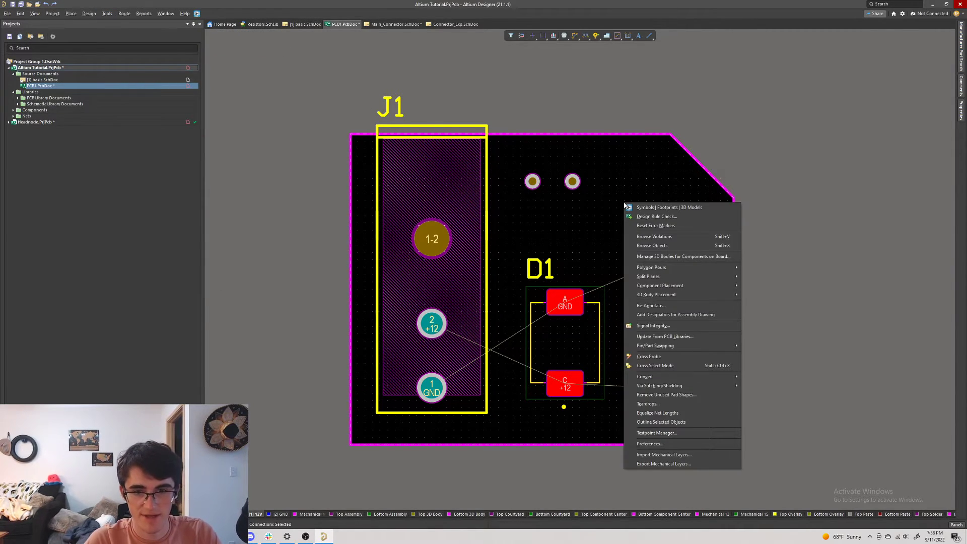
{"action": "key", "text": "g"}
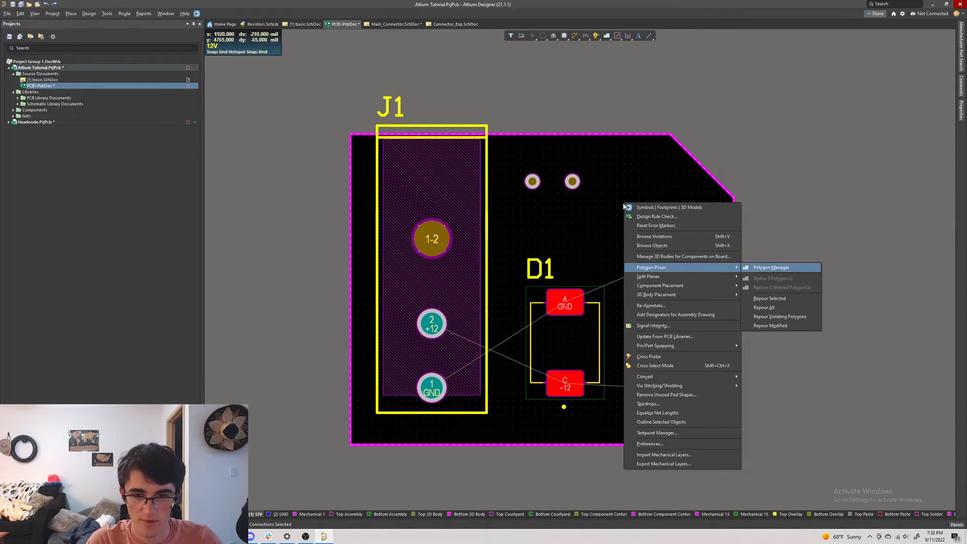
{"action": "mouse_move", "coordinate": [694, 268]}
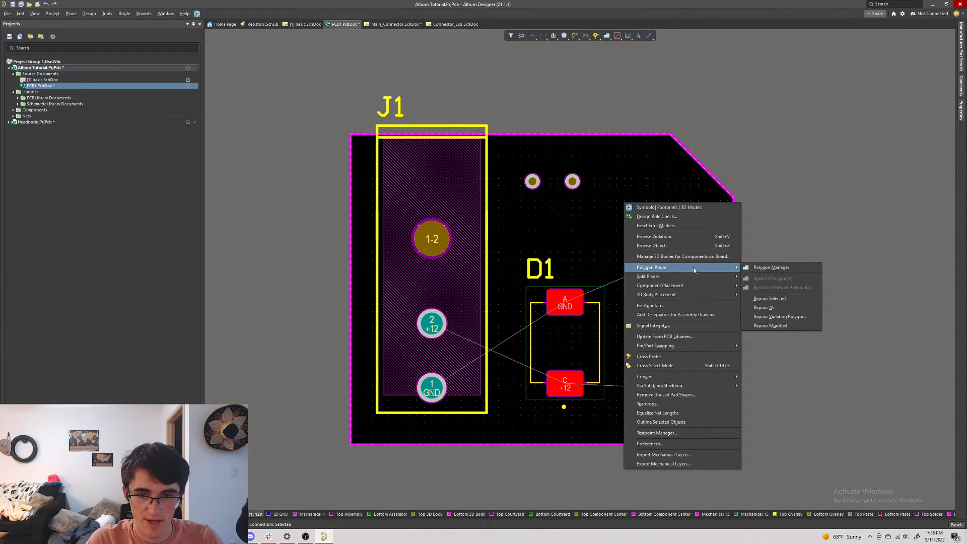
{"action": "left_click", "coordinate": [764, 269]}
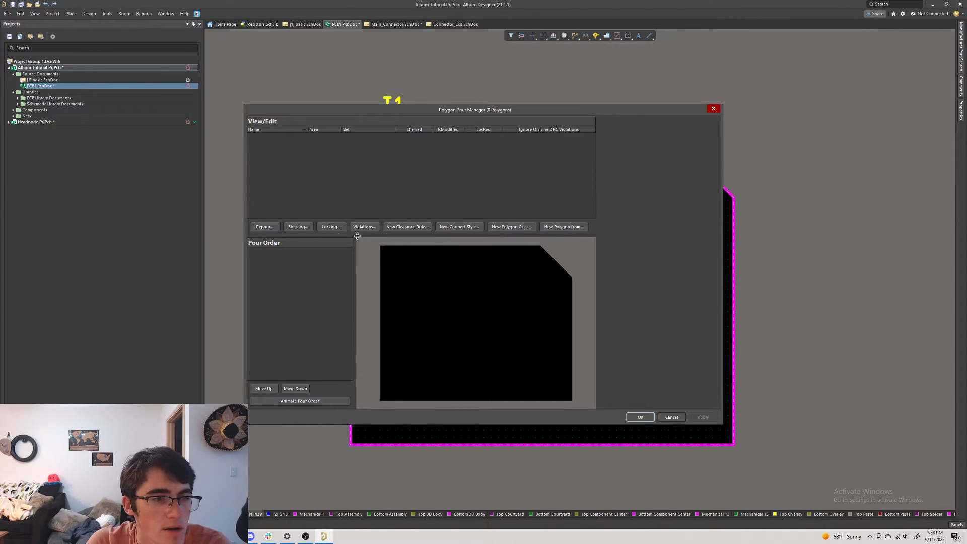
{"action": "left_click", "coordinate": [714, 109]}
{"action": "right_click", "coordinate": [589, 206]}
{"action": "left_click", "coordinate": [628, 58]}
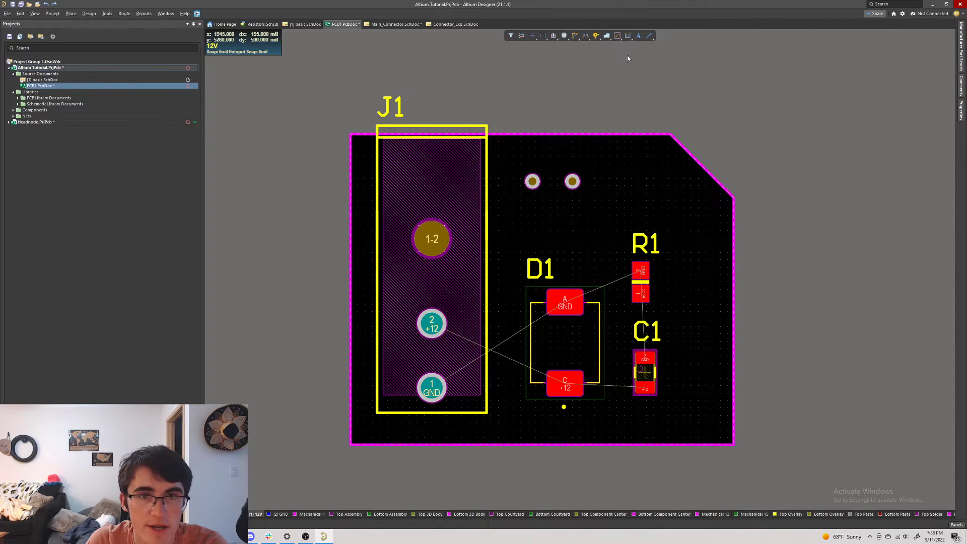
- Start a polygon pour on the 12V layer at the board's upper-left corner and outline it along the left and bottom board edges
{"action": "left_click", "coordinate": [608, 38]}
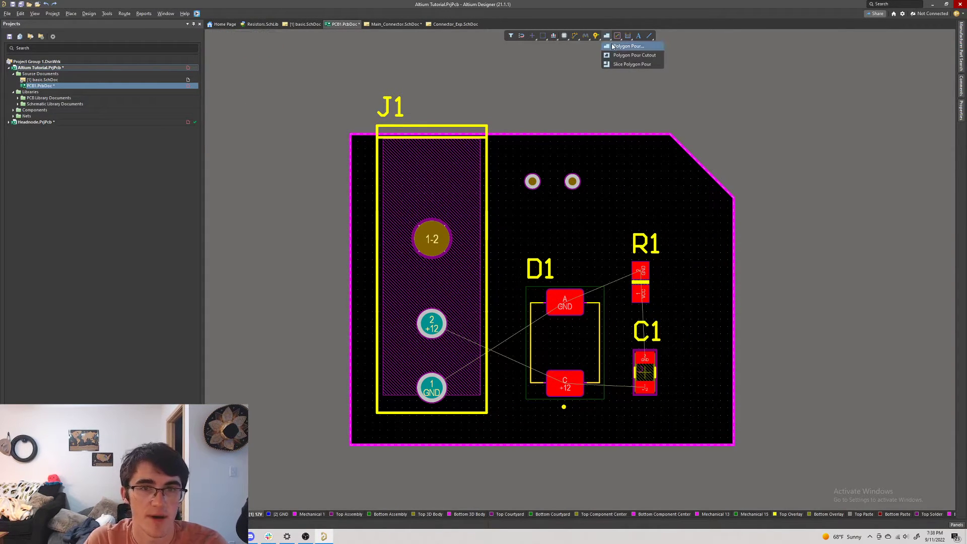
{"action": "left_click", "coordinate": [628, 46]}
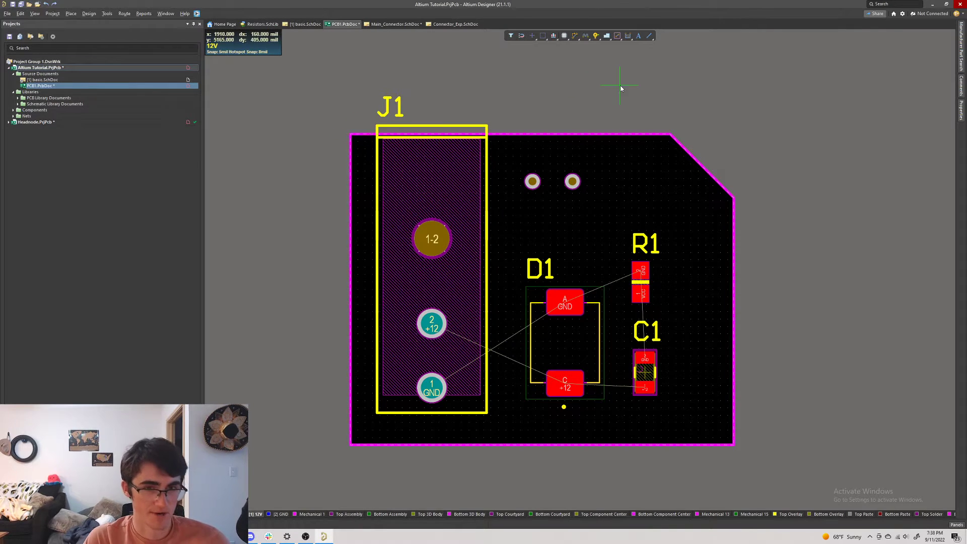
{"action": "left_click", "coordinate": [607, 36]}
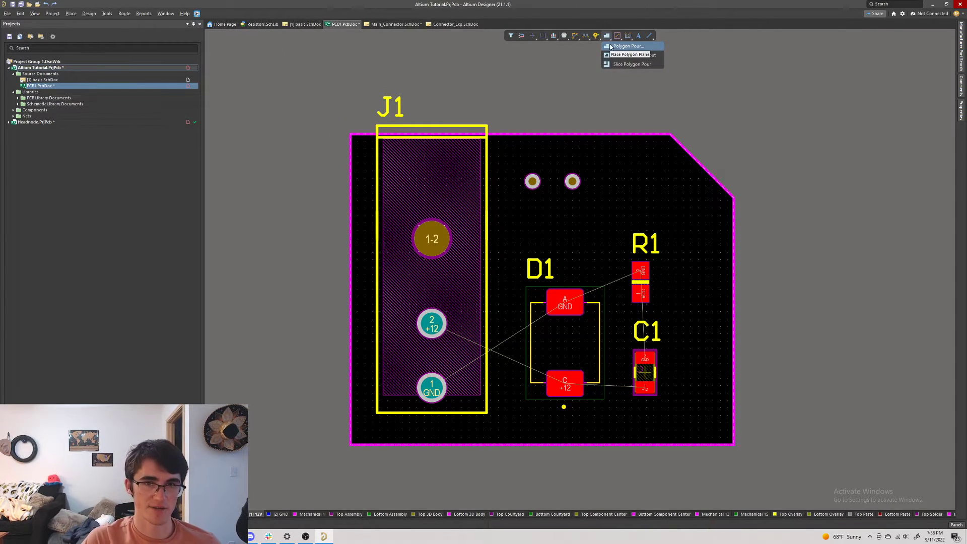
{"action": "left_click", "coordinate": [611, 46]}
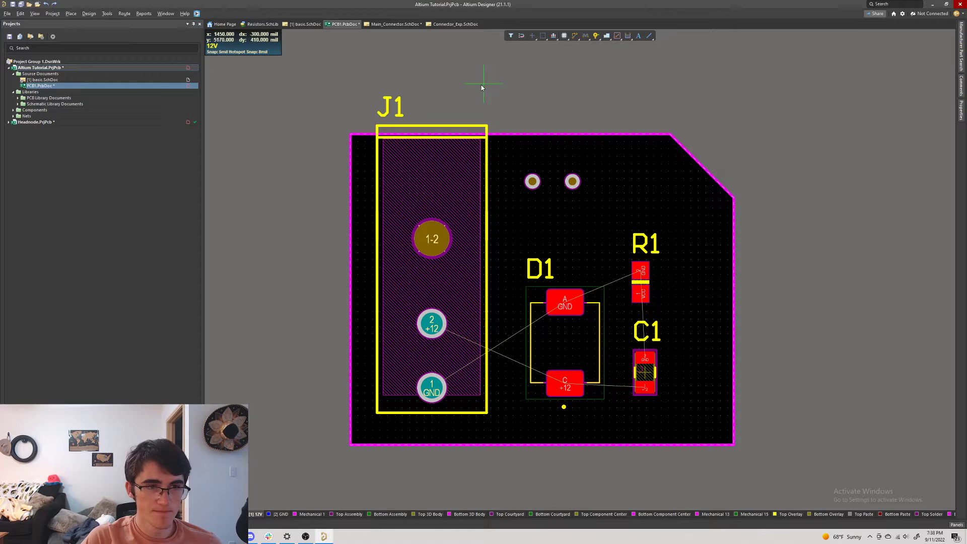
{"action": "left_click", "coordinate": [351, 136]}
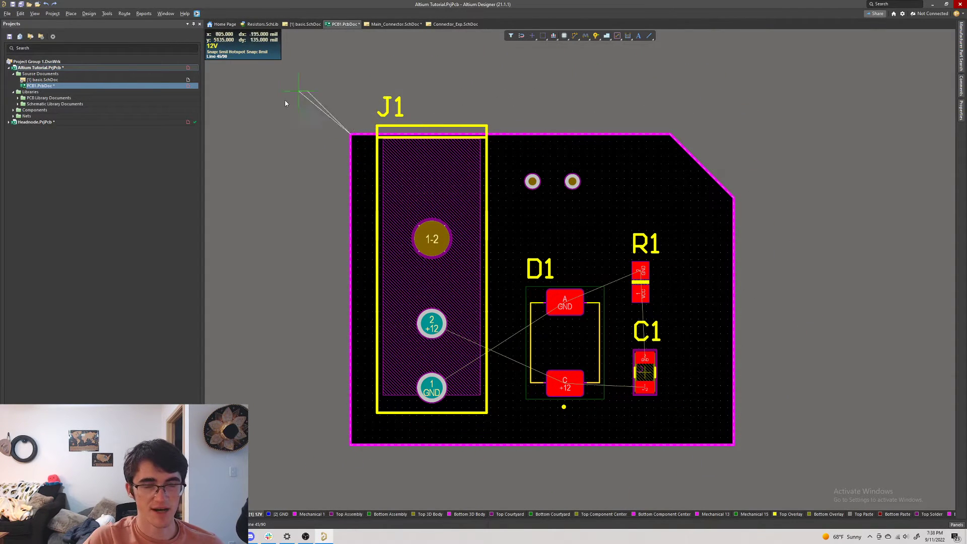
{"action": "left_click", "coordinate": [351, 447]}
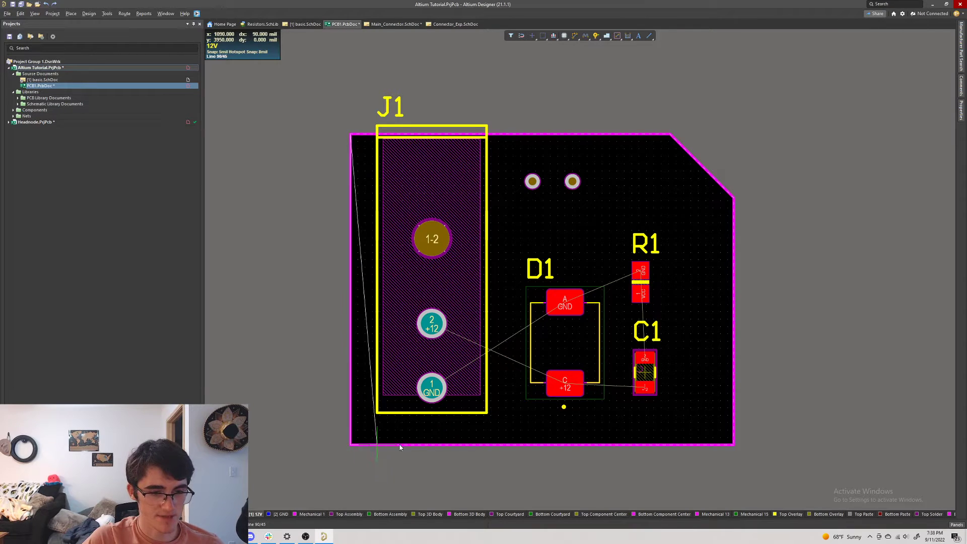
{"action": "key", "text": "space"}
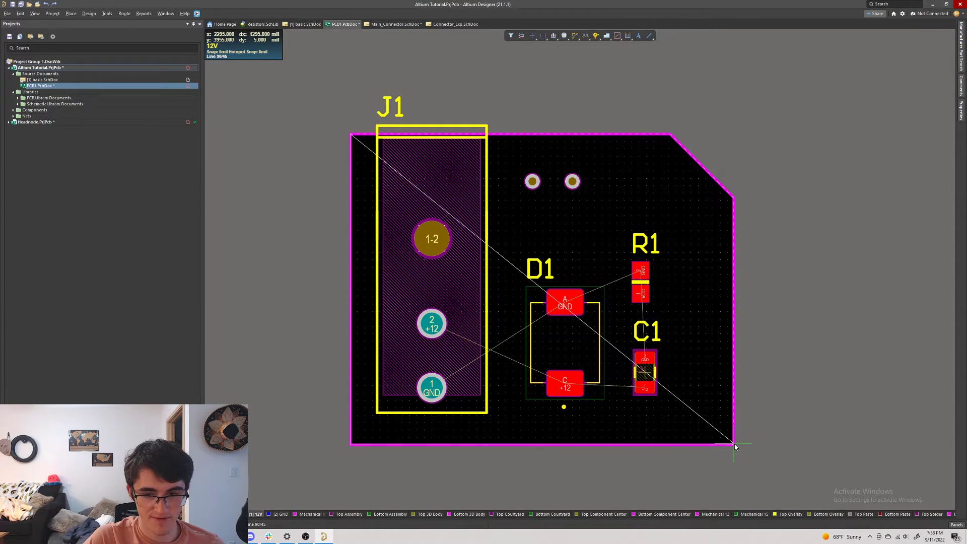
{"action": "left_click", "coordinate": [734, 445]}
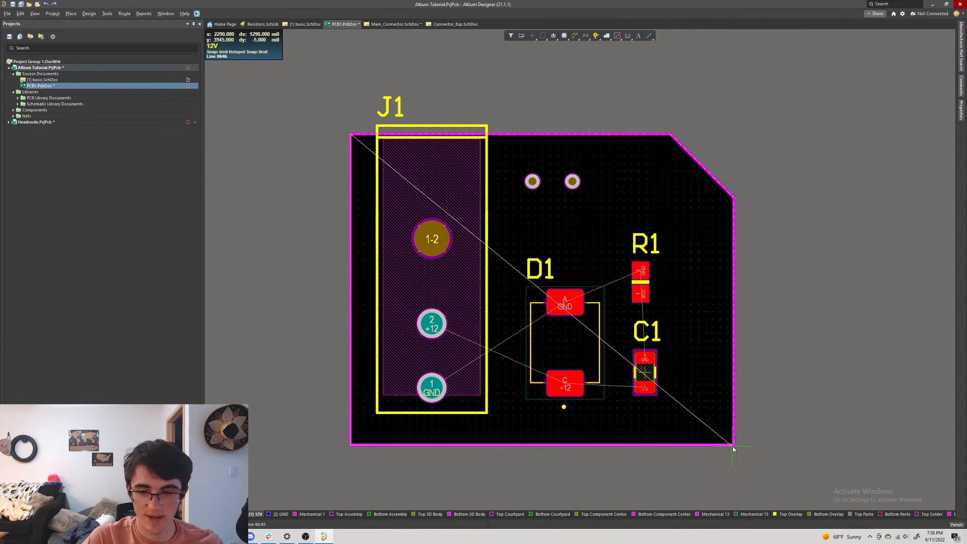
{"action": "key", "text": "space"}
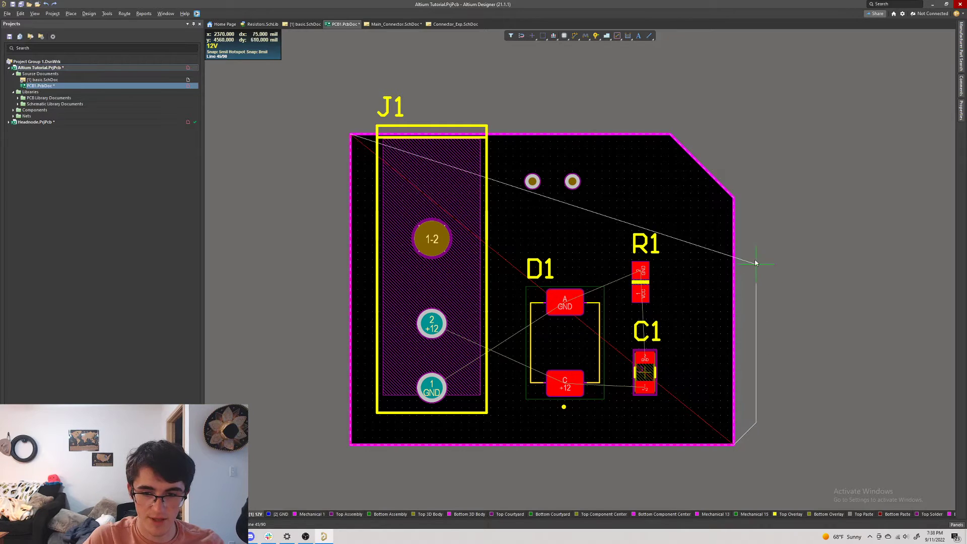
- Continue the pour outline up the board's right edge, across the chamfer and along the top edge, closing it exactly at the starting corner
{"action": "left_click", "coordinate": [734, 196]}
{"action": "key", "text": "space"}
{"action": "left_click", "coordinate": [669, 135]}
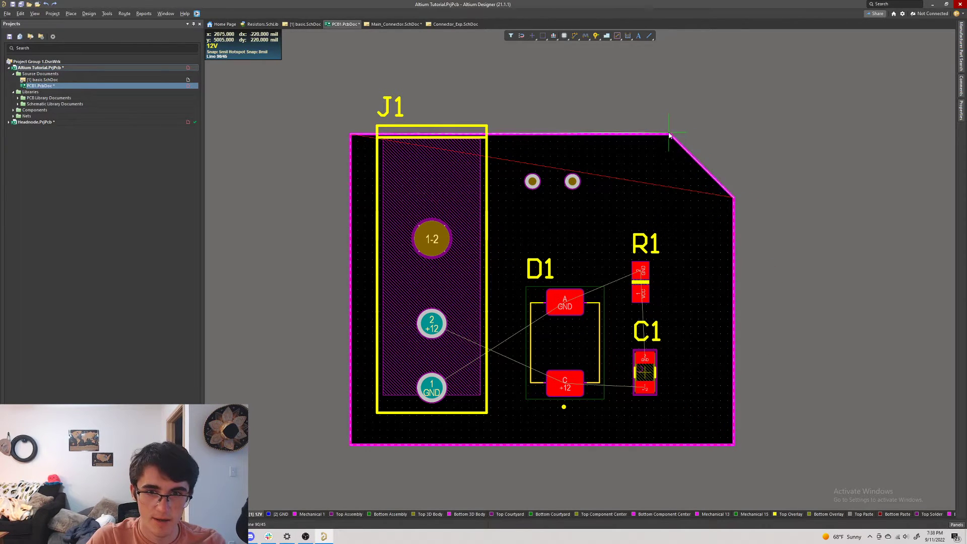
{"action": "key", "text": "space"}
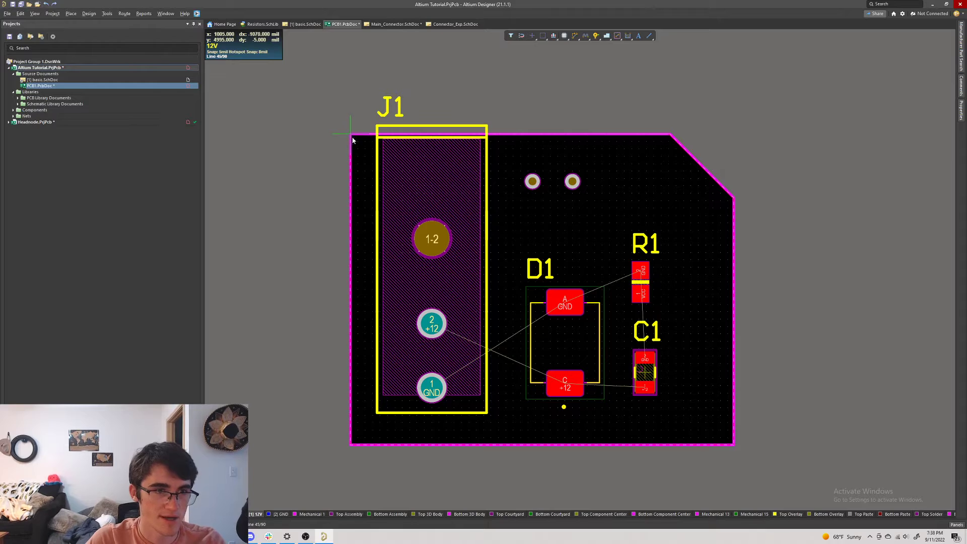
{"action": "scroll", "coordinate": [342, 133], "scroll_direction": "up", "scroll_amount": 5, "text": "ctrl"}
{"action": "scroll", "coordinate": [322, 96], "scroll_direction": "up", "scroll_amount": 3, "text": "ctrl"}
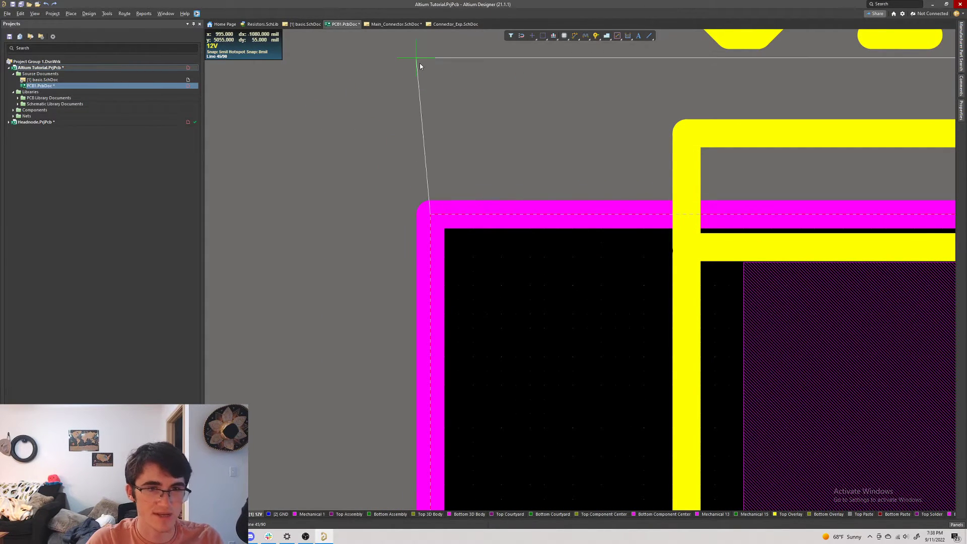
{"action": "left_click", "coordinate": [430, 214]}
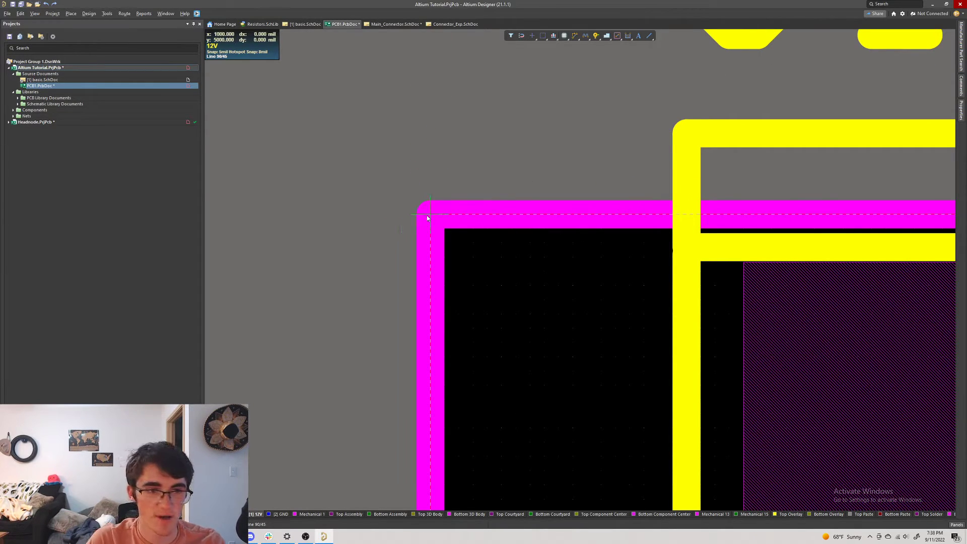
{"action": "right_click", "coordinate": [458, 161]}
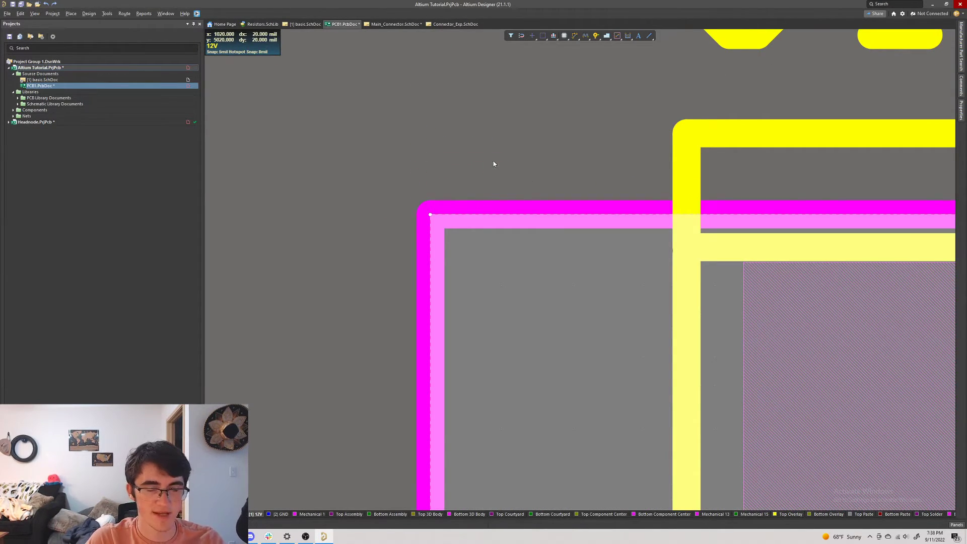
{"action": "scroll", "coordinate": [585, 192], "scroll_direction": "down", "scroll_amount": 5, "text": "ctrl"}
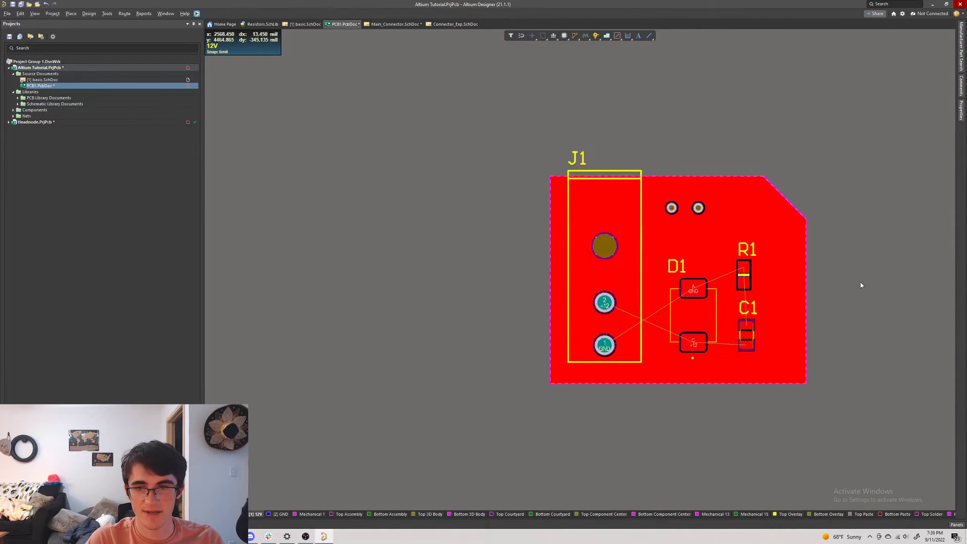
{"action": "scroll", "coordinate": [861, 286], "scroll_direction": "up", "scroll_amount": 2, "text": "ctrl"}
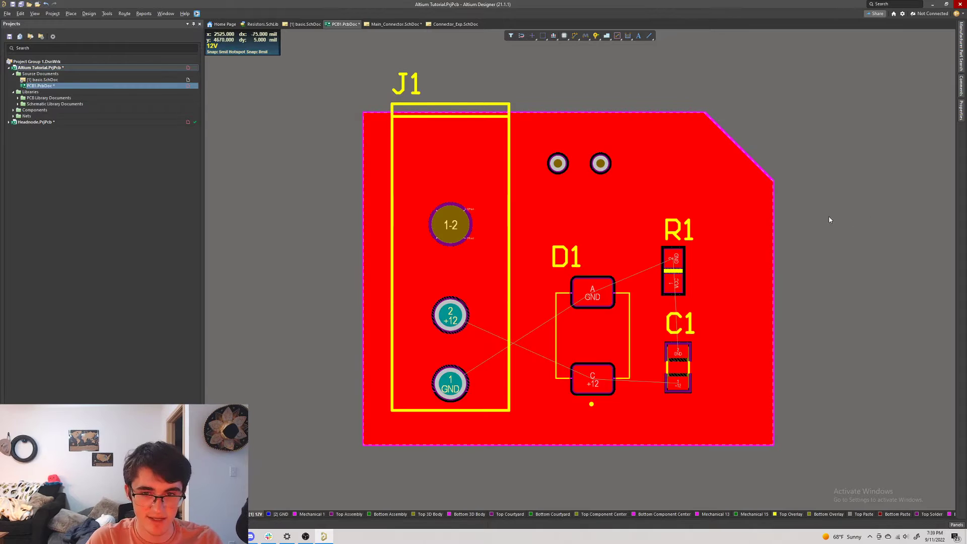
{"action": "right_click", "coordinate": [775, 234]}
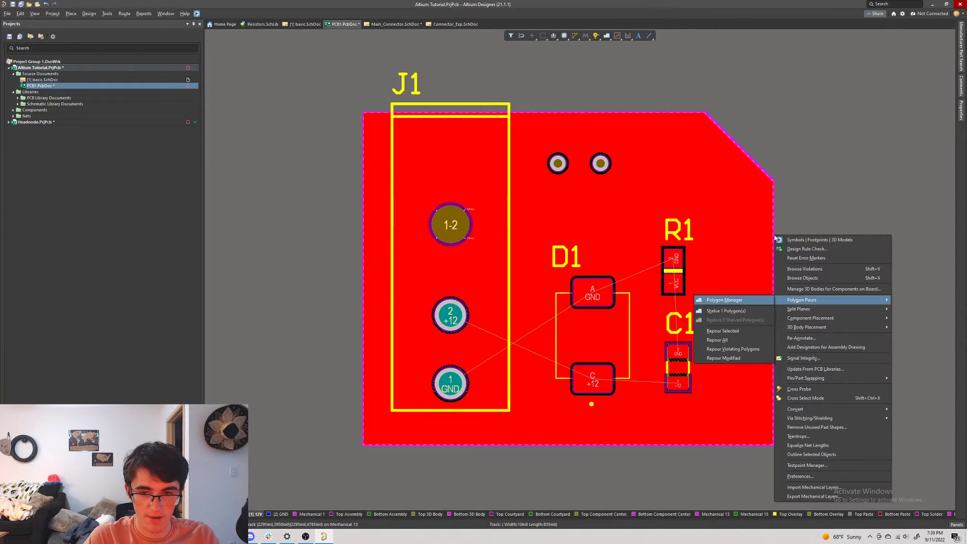
{"action": "left_click", "coordinate": [775, 235]}
{"action": "left_click", "coordinate": [725, 222]}
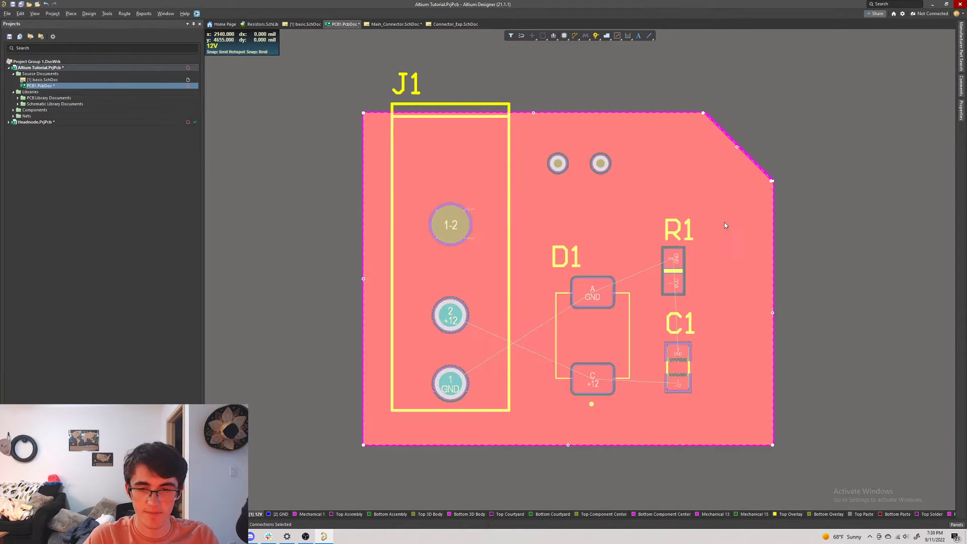
{"action": "left_click", "coordinate": [862, 256]}
- Shelve the board-wide polygon pour on the 12V layer and restore it from the shelf
{"action": "right_click", "coordinate": [672, 186]}
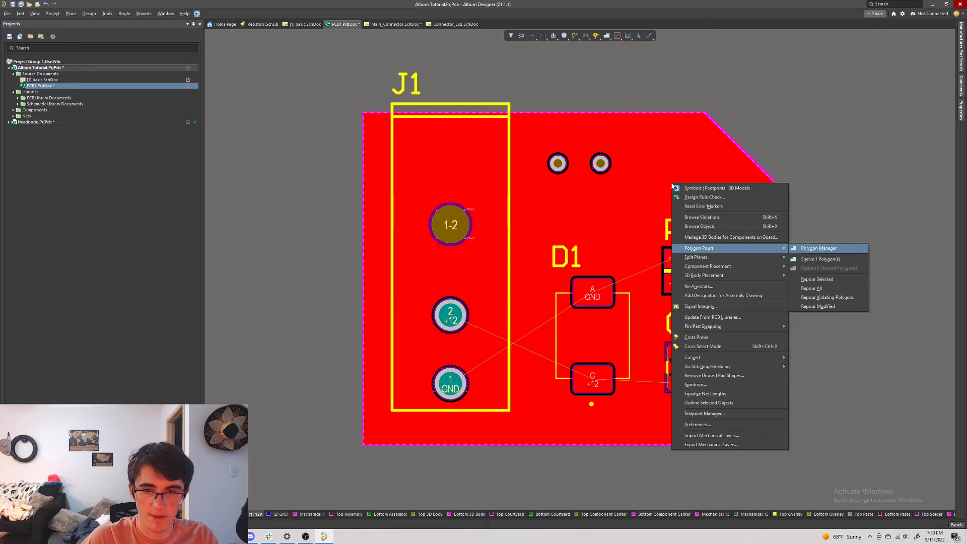
{"action": "key", "text": "Escape"}
{"action": "right_click", "coordinate": [672, 185]}
{"action": "left_click", "coordinate": [672, 185]}
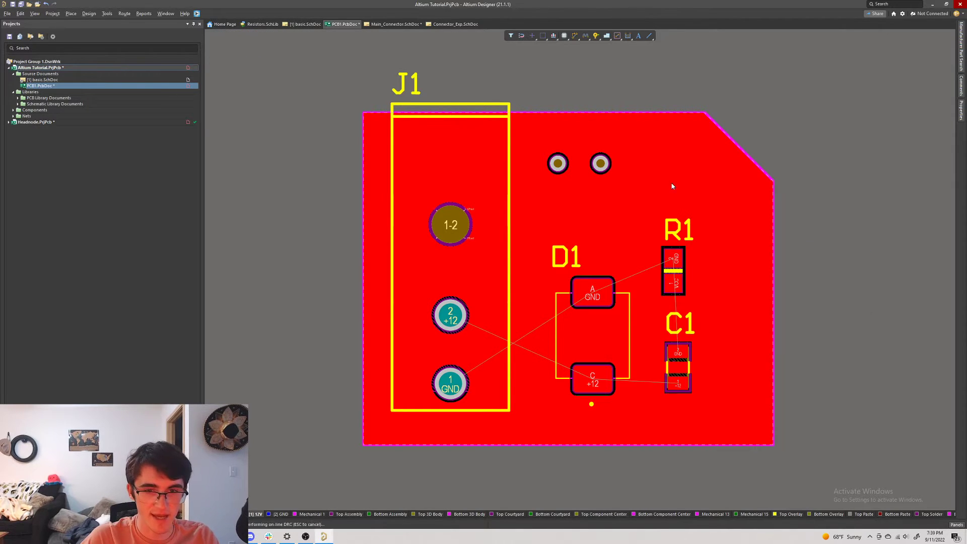
{"action": "key", "text": "Delete"}
{"action": "right_click", "coordinate": [672, 188]}
{"action": "key", "text": "Escape"}
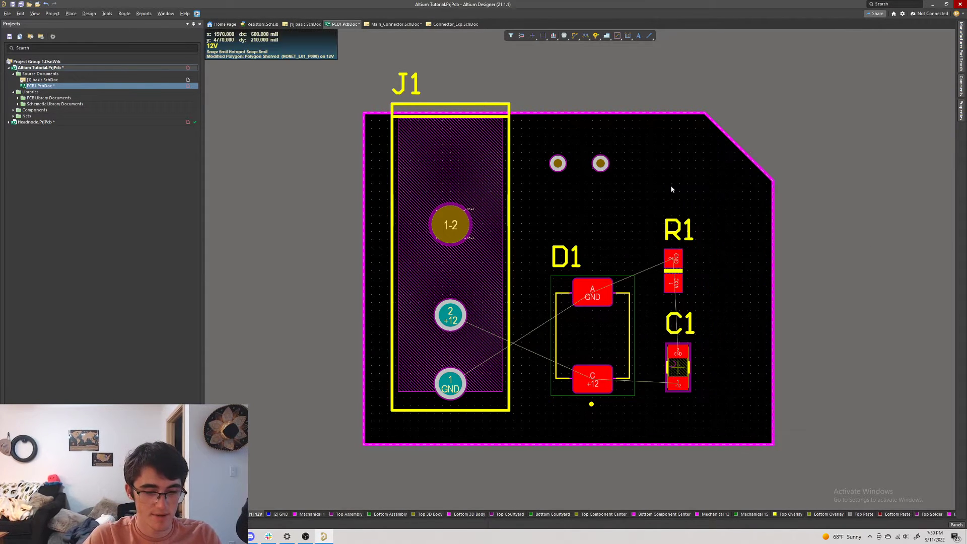
{"action": "right_click", "coordinate": [673, 187]}
{"action": "left_click", "coordinate": [671, 186]}
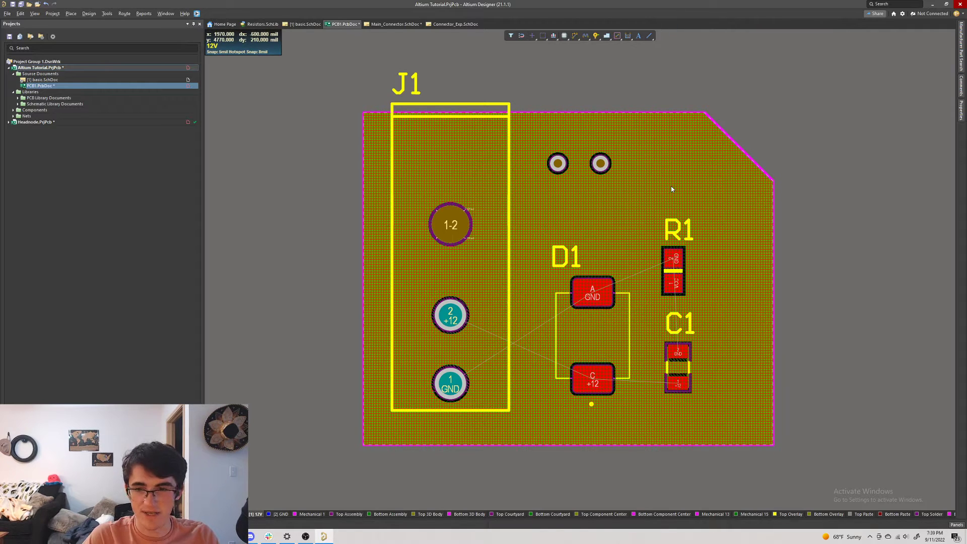
- Repour all polygons so the restored 12V-layer pour is filled with copper
{"action": "left_click", "coordinate": [693, 180]}
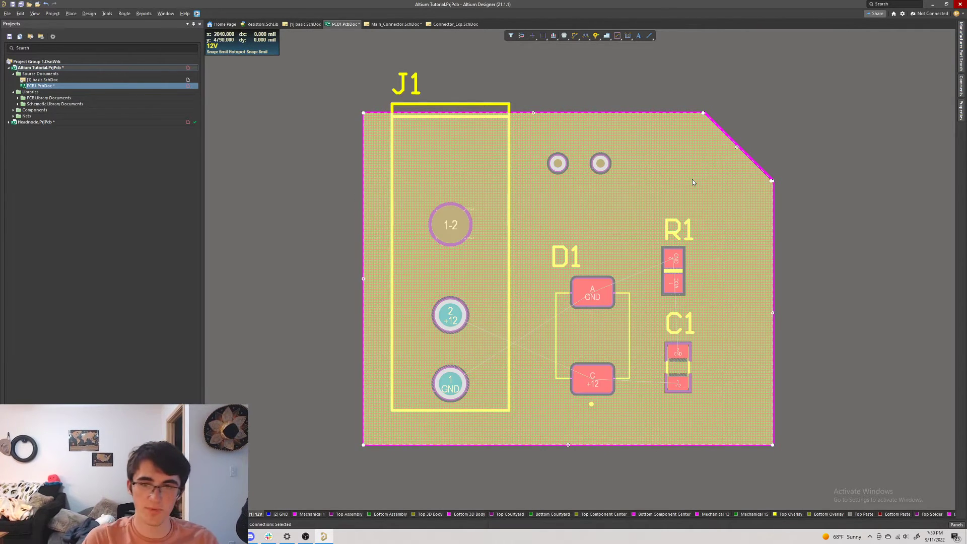
{"action": "left_click", "coordinate": [778, 118]}
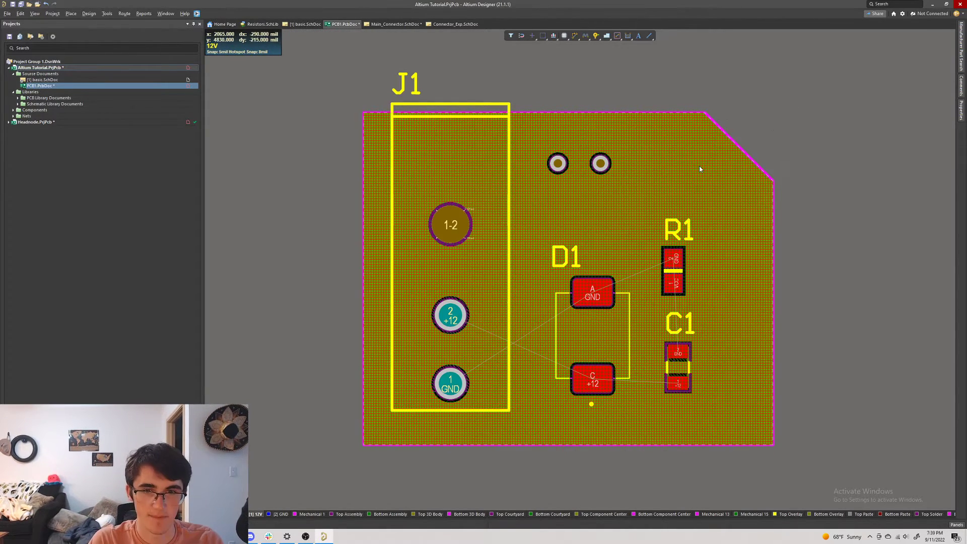
{"action": "left_click", "coordinate": [699, 172]}
{"action": "left_click", "coordinate": [776, 128]}
{"action": "right_click", "coordinate": [706, 167]}
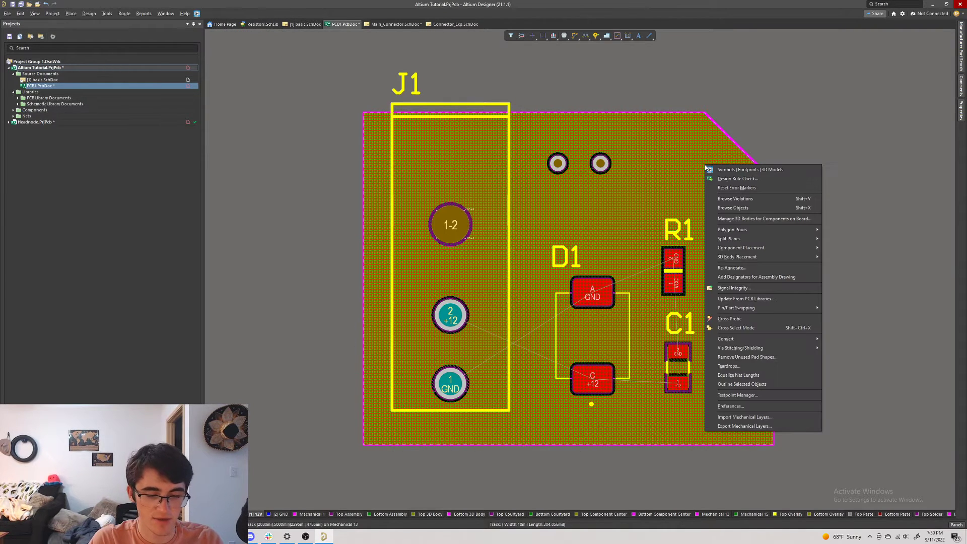
{"action": "left_click", "coordinate": [814, 123]}
{"action": "key", "text": "t"}
{"action": "key", "text": "g"}
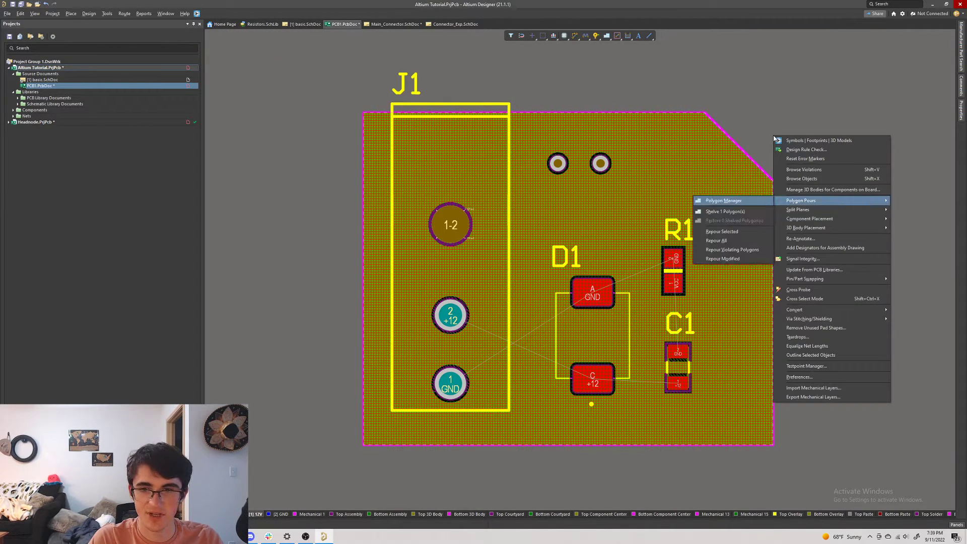
{"action": "key", "text": "a"}
{"action": "left_click", "coordinate": [702, 213]}
{"action": "left_click", "coordinate": [785, 117]}
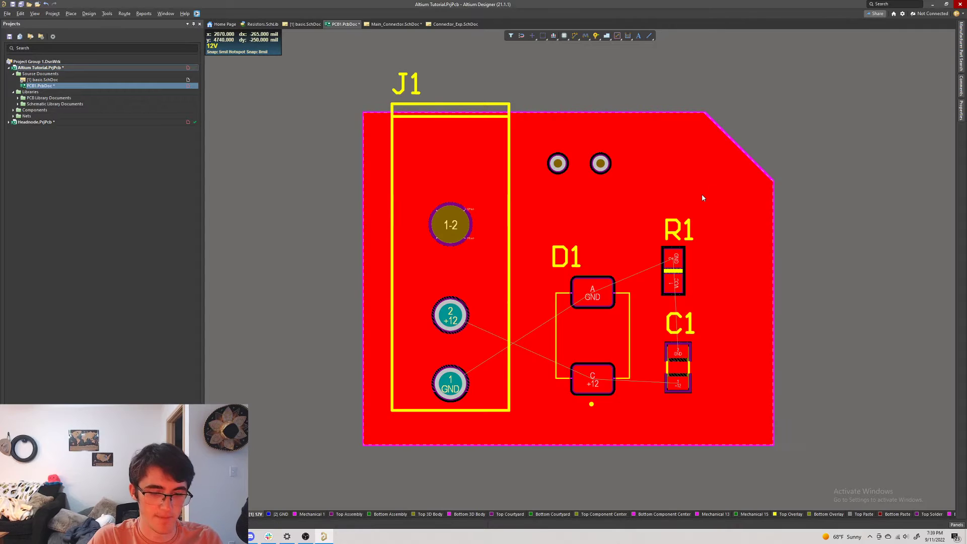
- Shelve and restore the 12V-layer polygon a second time, and repour all polygons
{"action": "key", "text": "t"}
{"action": "key", "text": "g"}
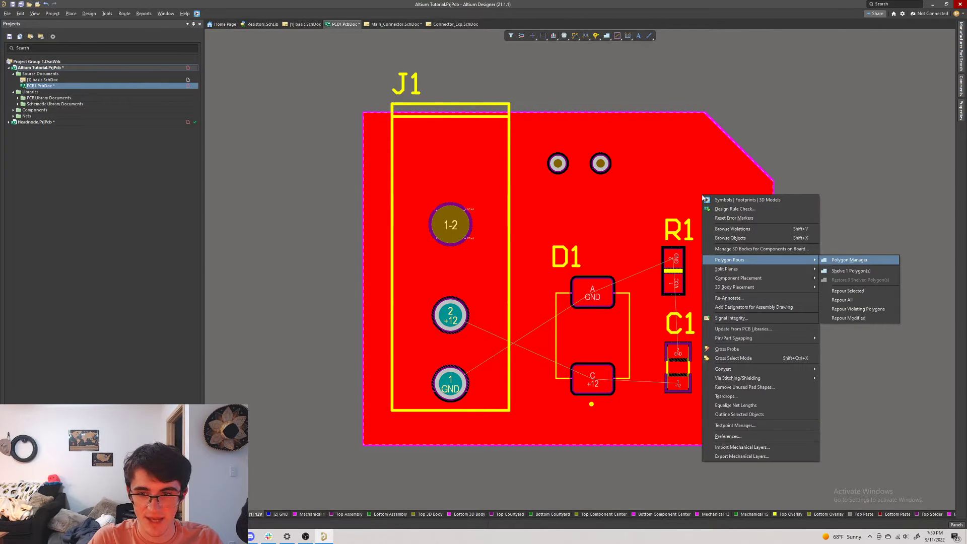
{"action": "key", "text": "s"}
{"action": "key", "text": "t"}
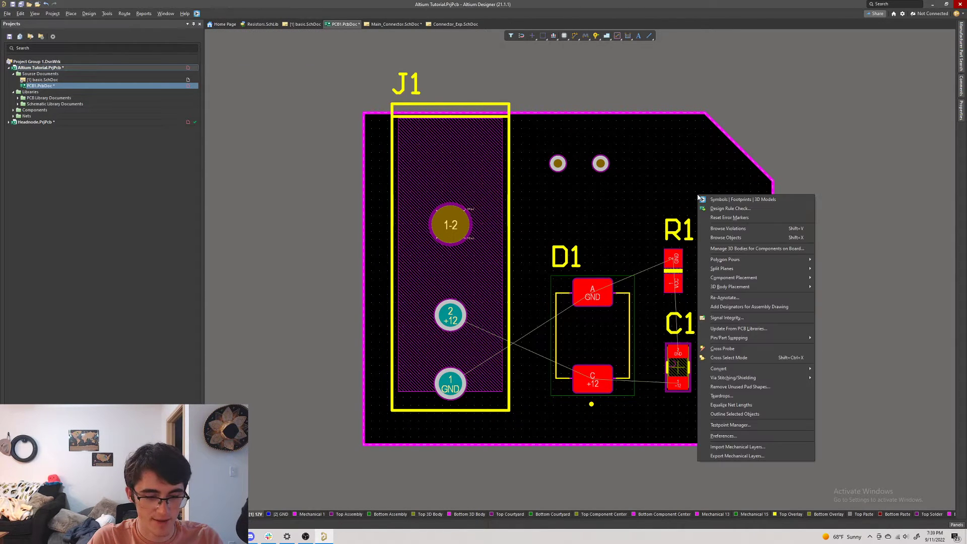
{"action": "key", "text": "g"}
{"action": "key", "text": "e"}
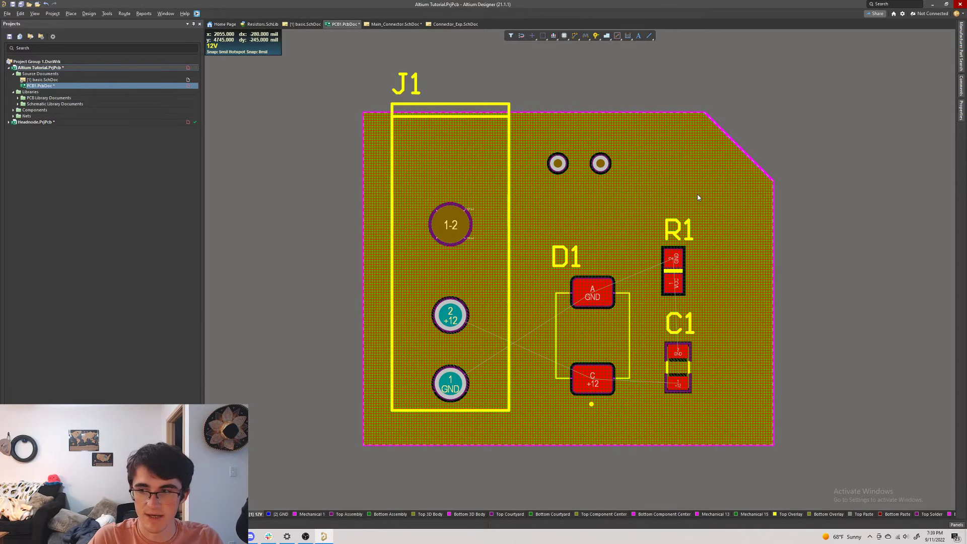
{"action": "key", "text": "g"}
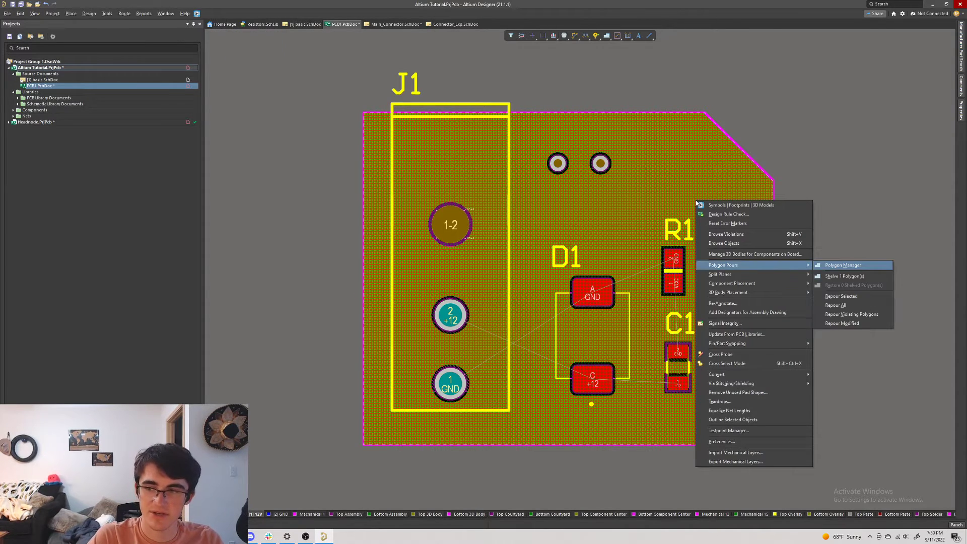
{"action": "key", "text": "a"}
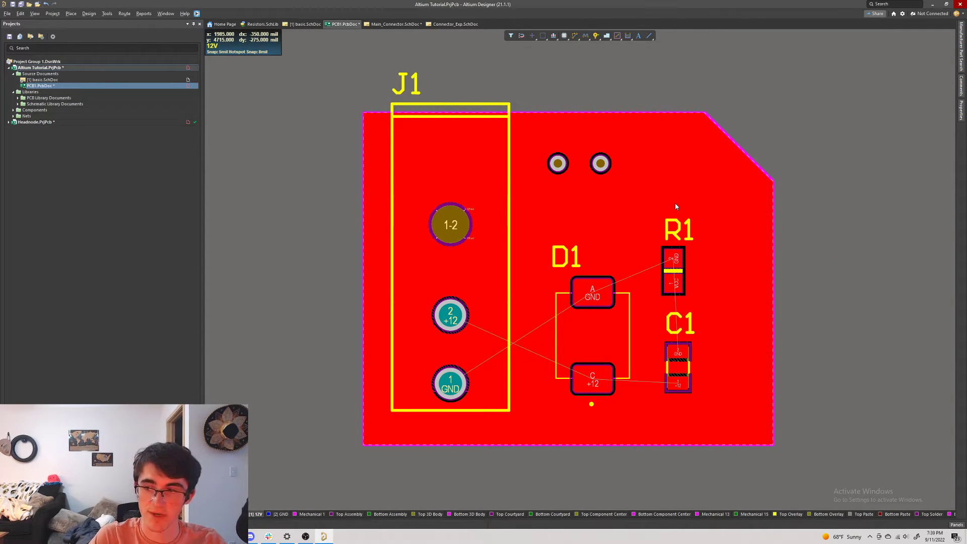
- Shelve the 12V-layer polygon once more and restore it without repouring
{"action": "key", "text": "t"}
{"action": "key", "text": "g"}
{"action": "key", "text": "h"}
{"action": "key", "text": "t"}
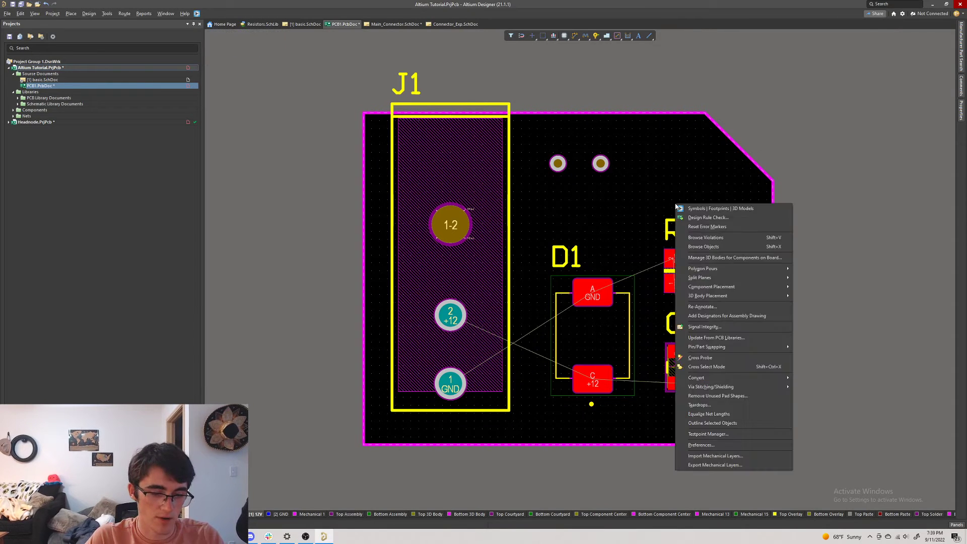
{"action": "key", "text": "g"}
{"action": "key", "text": "e"}
- Assign the 12V-layer polygon pour to the +12 net in its properties
{"action": "double_click", "coordinate": [685, 192]}
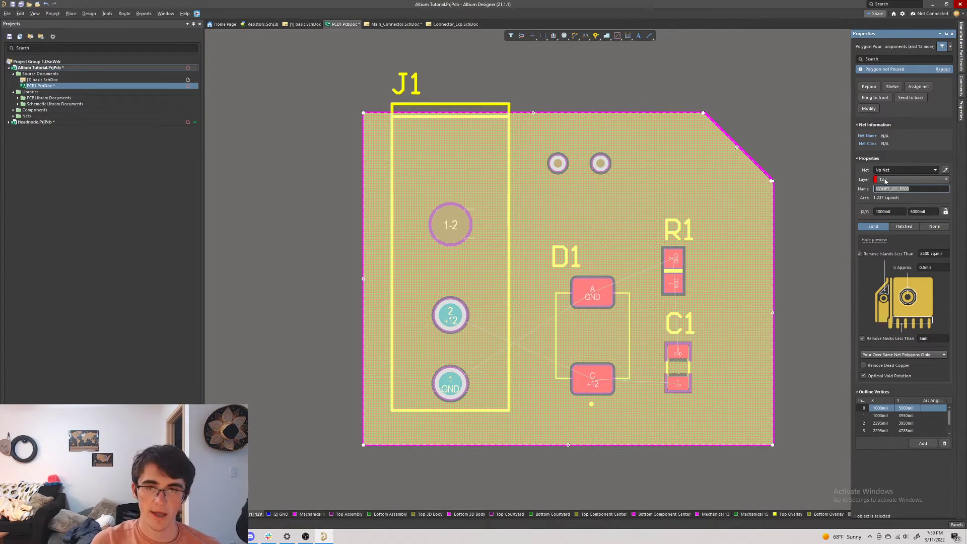
{"action": "left_click", "coordinate": [926, 170]}
{"action": "left_click", "coordinate": [914, 184]}
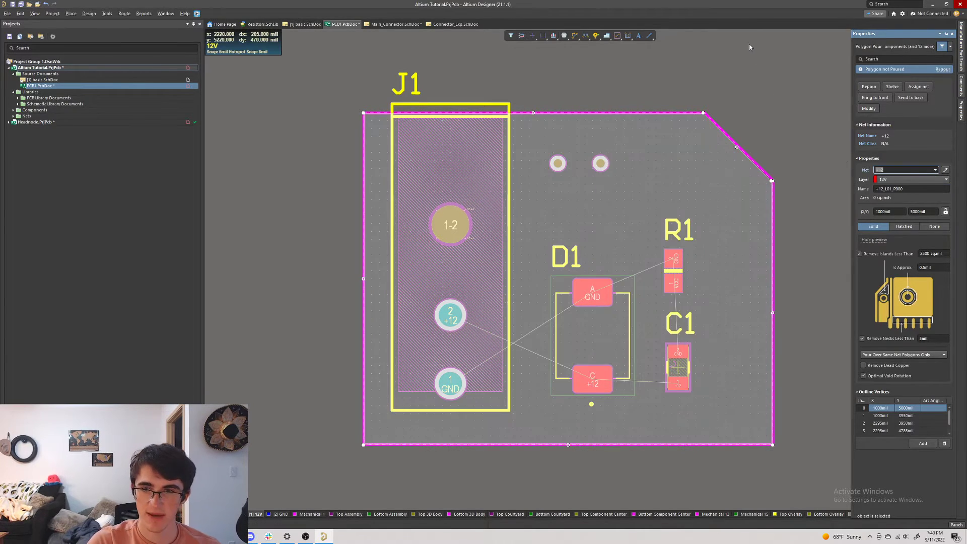
{"action": "left_click", "coordinate": [743, 92]}
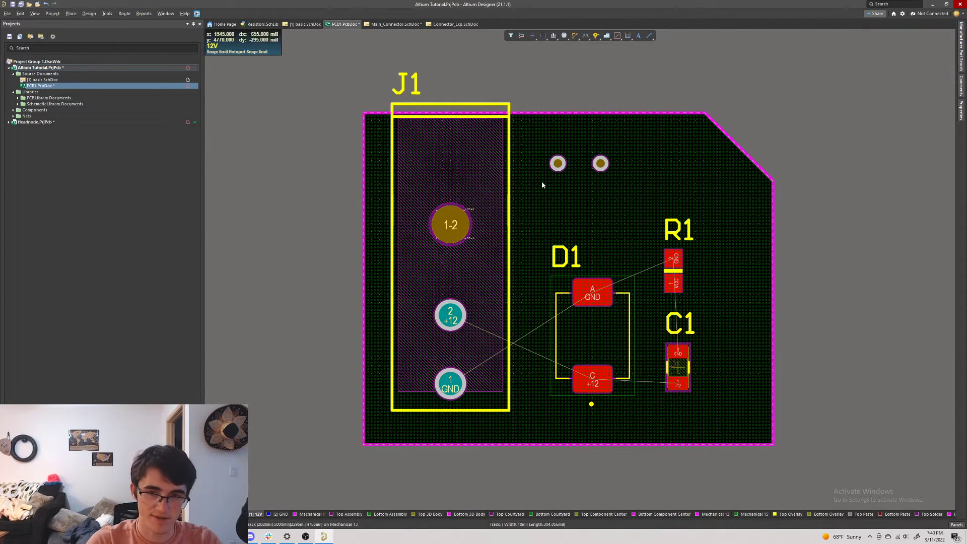
- Repour all polygons to connect the +12 pour to the board's +12 pads
{"action": "key", "text": "t"}
{"action": "key", "text": "g"}
{"action": "key", "text": "Escape"}
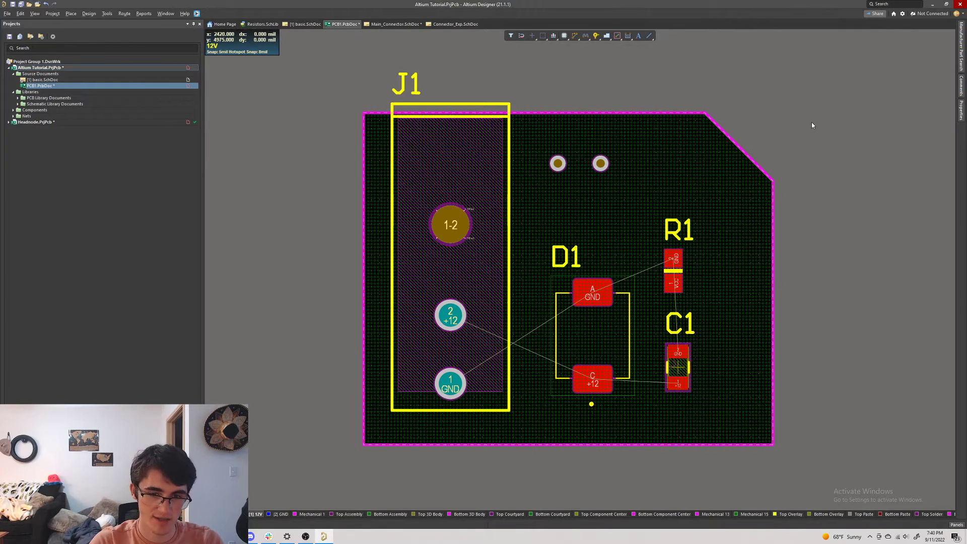
{"action": "key", "text": "t"}
{"action": "key", "text": "g"}
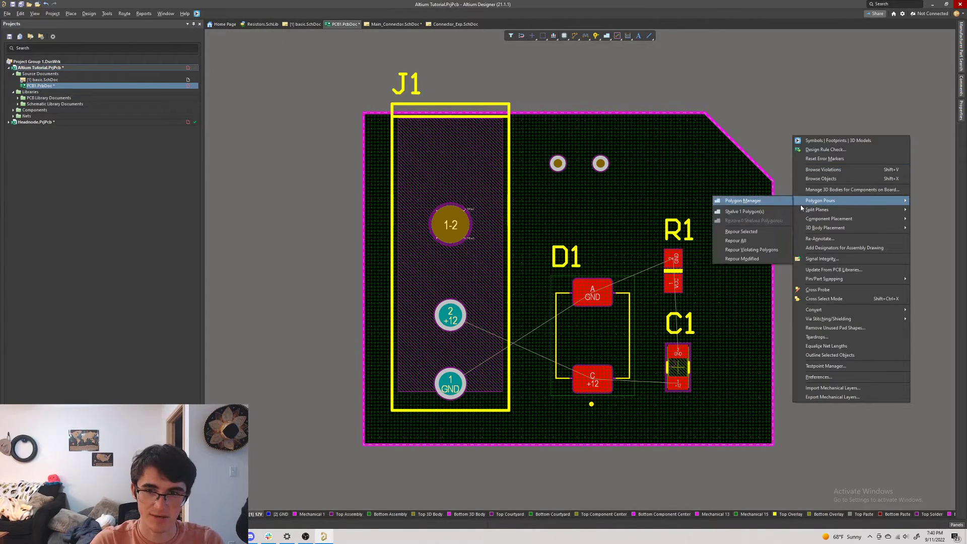
{"action": "key", "text": "a"}
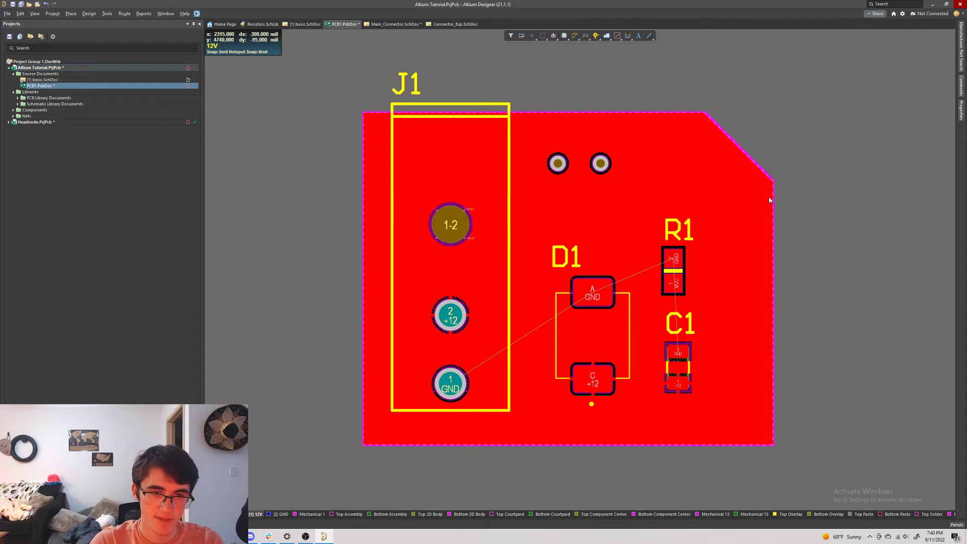
- Inspect up close how the copper pour connects to J1's +12 pad
{"action": "scroll", "coordinate": [470, 295], "scroll_direction": "up", "scroll_amount": 6, "text": "ctrl"}
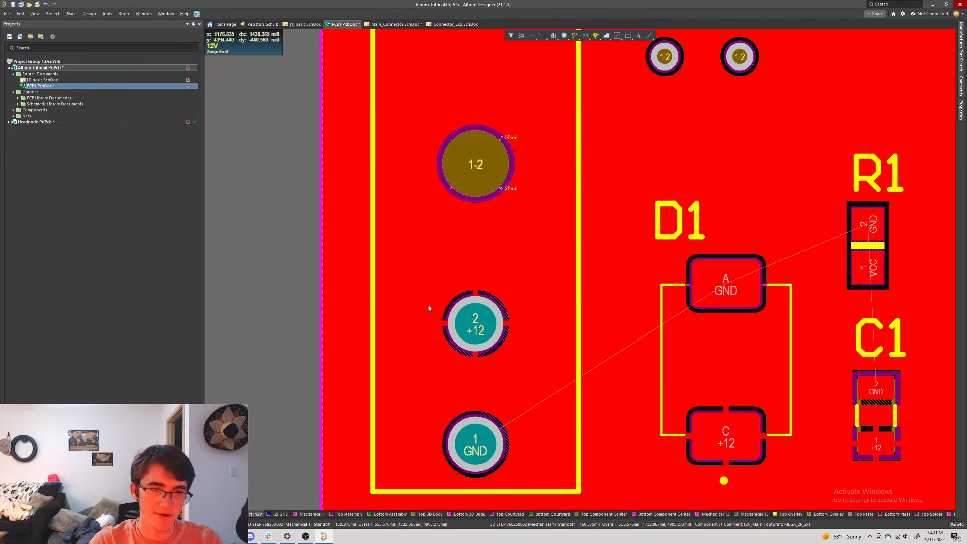
{"action": "left_click", "coordinate": [321, 462]}
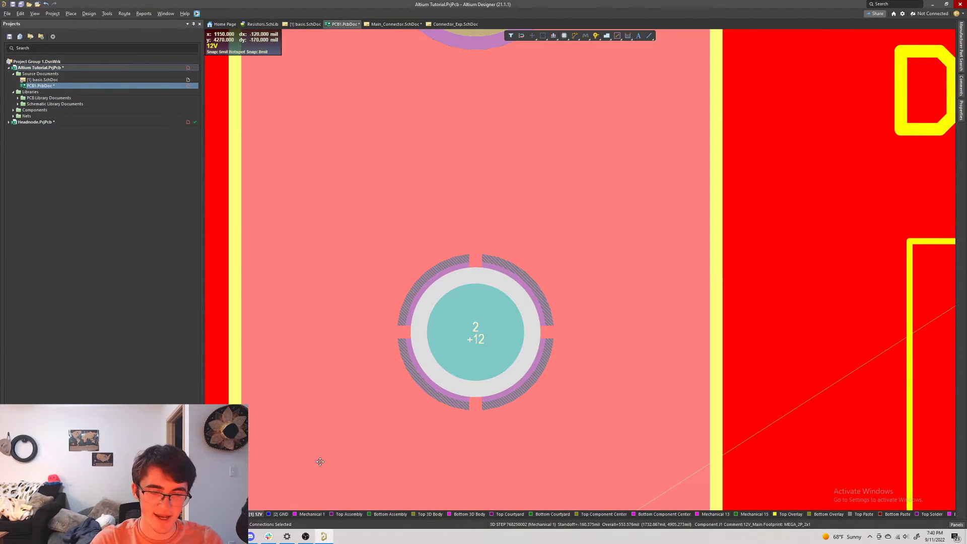
{"action": "scroll", "coordinate": [442, 285], "scroll_direction": "down", "scroll_amount": 2, "text": "ctrl"}
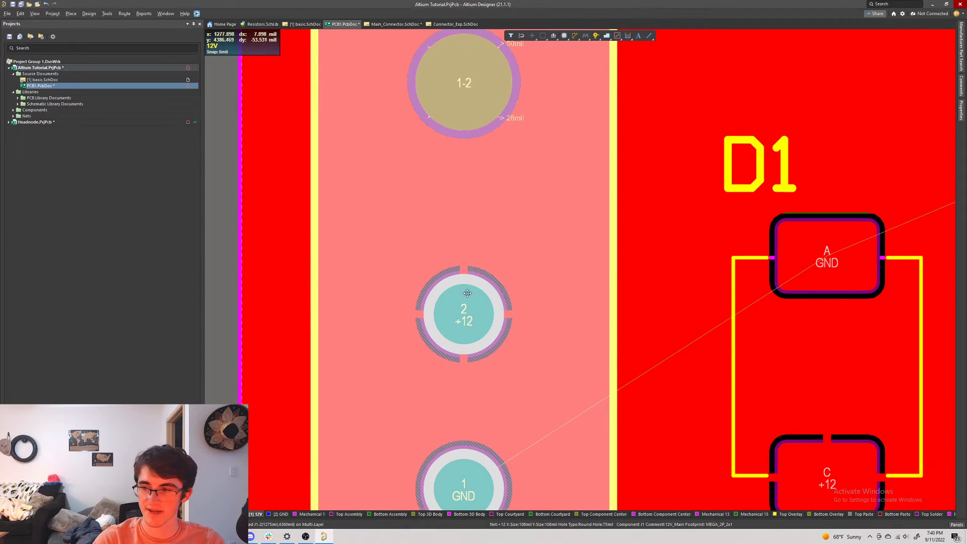
{"action": "scroll", "coordinate": [468, 293], "scroll_direction": "up", "scroll_amount": 2, "text": "ctrl"}
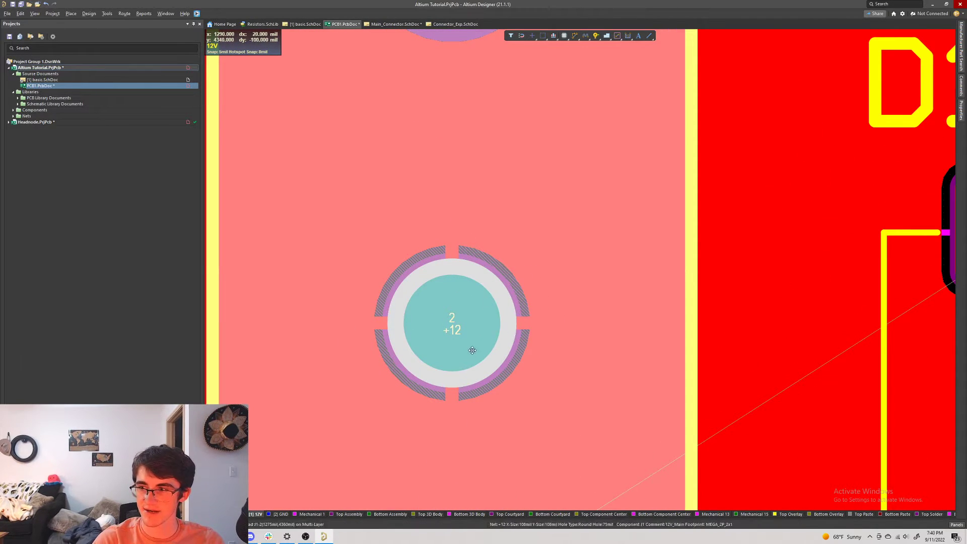
{"action": "scroll", "coordinate": [473, 350], "scroll_direction": "down", "scroll_amount": 2, "text": "ctrl"}
- Switch the board to 3D and tilt it to examine the pour connections around J1's pins and D1's pads
{"action": "key", "text": "3"}
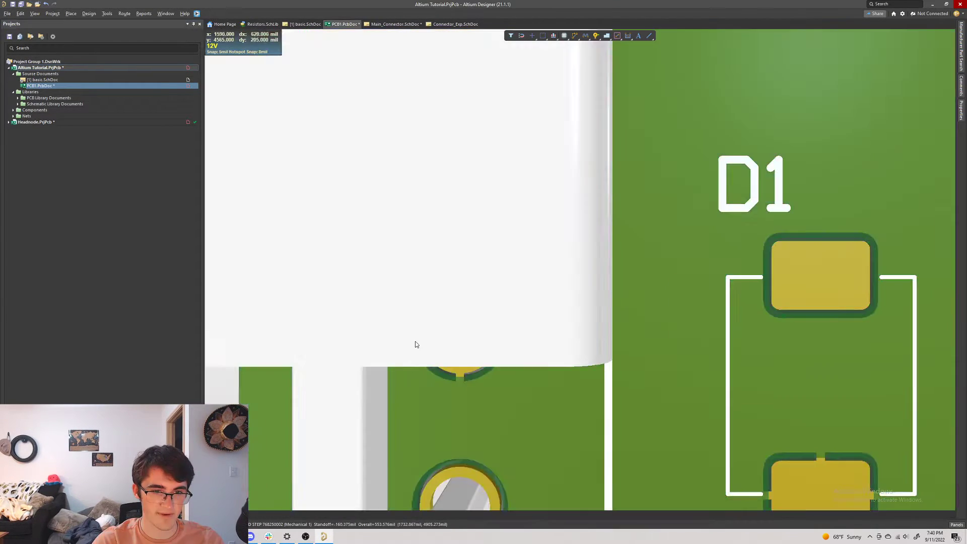
{"action": "right_click_drag", "start_coordinate": [389, 383], "coordinate": [697, 149]}
{"action": "scroll", "coordinate": [509, 252], "scroll_direction": "up", "scroll_amount": 1}
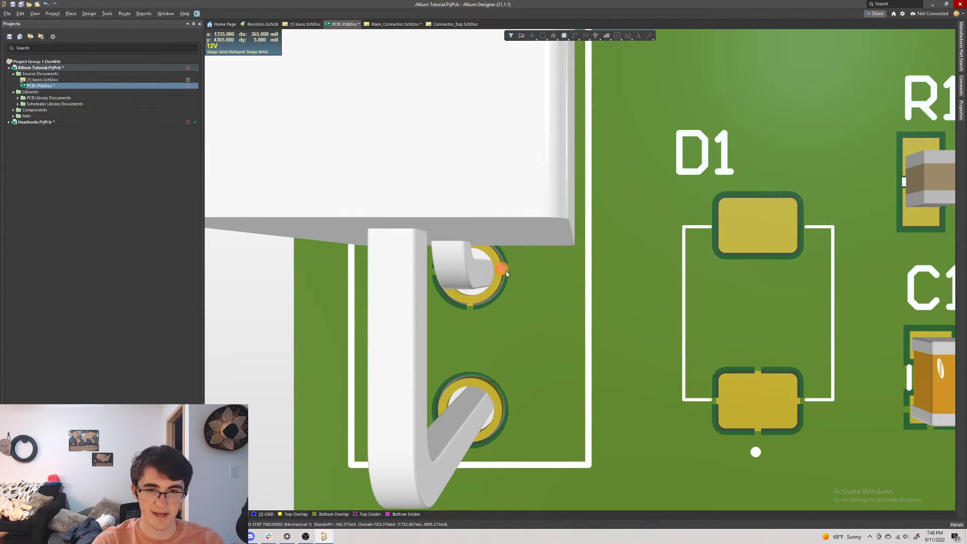
{"action": "scroll", "coordinate": [463, 296], "scroll_direction": "down", "scroll_amount": 2, "text": "ctrl"}
{"action": "scroll", "coordinate": [479, 330], "scroll_direction": "up", "scroll_amount": 1, "text": "ctrl"}
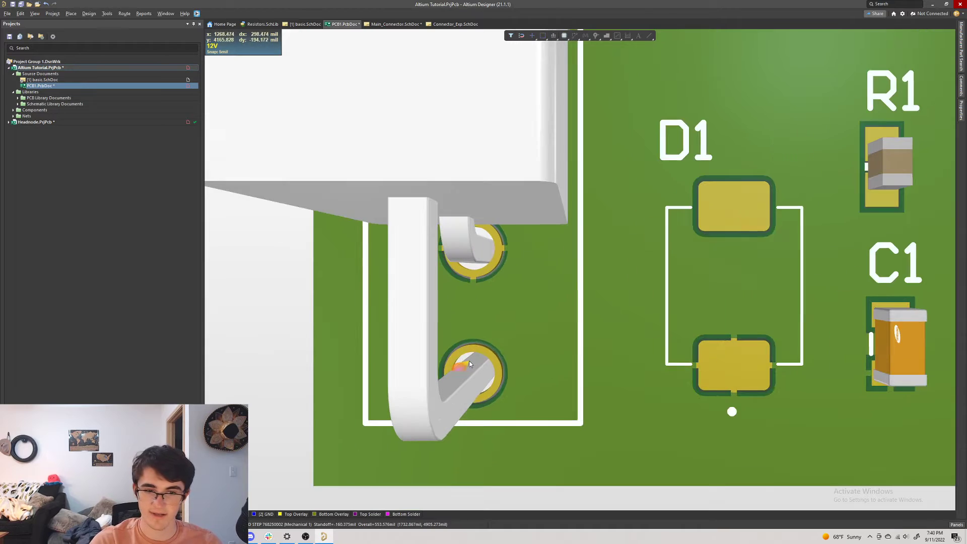
- Switch the board to the 2D layout, check the J1 pads, and make the GND layer active
{"action": "key", "text": "2"}
{"action": "scroll", "coordinate": [512, 391], "scroll_direction": "down", "scroll_amount": 3}
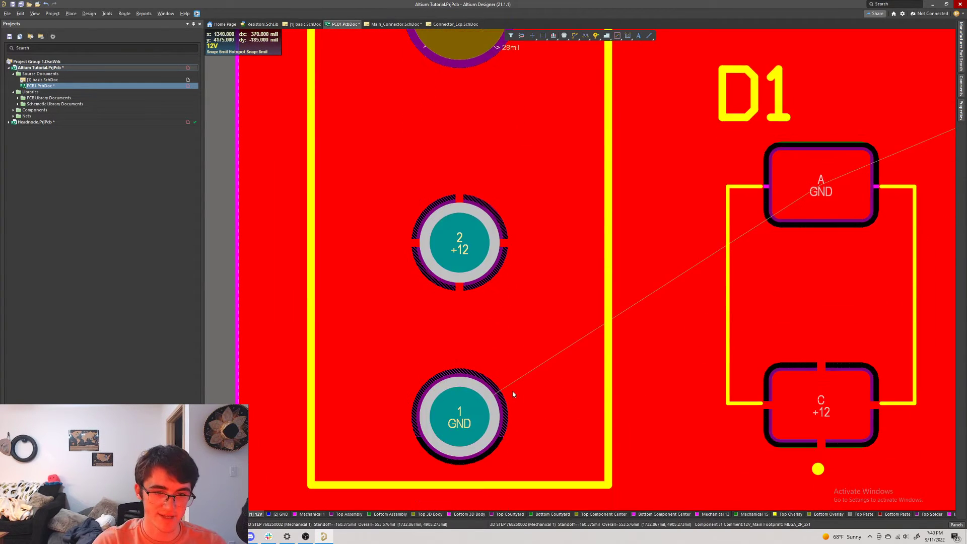
{"action": "right_click_drag", "start_coordinate": [517, 393], "coordinate": [575, 254]}
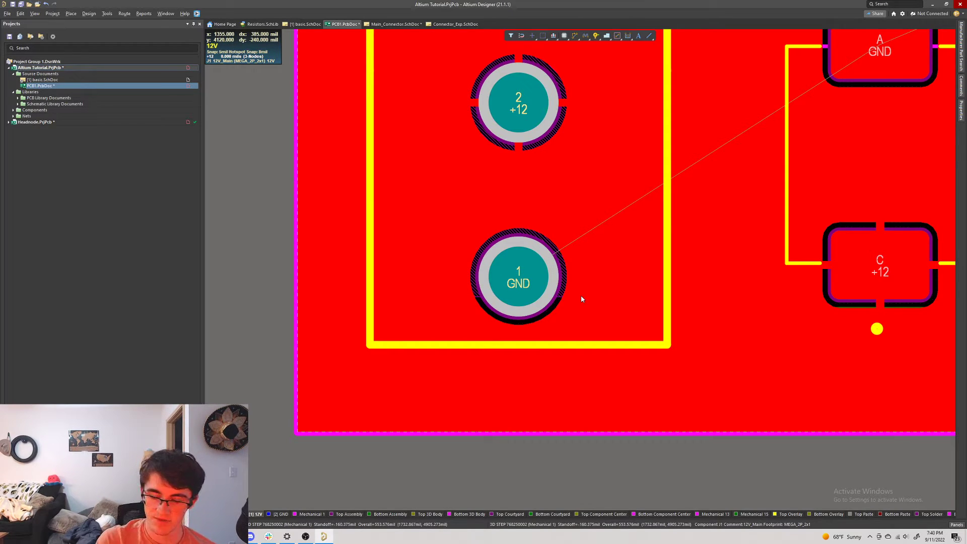
{"action": "scroll", "coordinate": [718, 82], "scroll_direction": "up", "scroll_amount": 5}
{"action": "scroll", "coordinate": [691, 128], "scroll_direction": "down", "scroll_amount": 3, "text": "ctrl"}
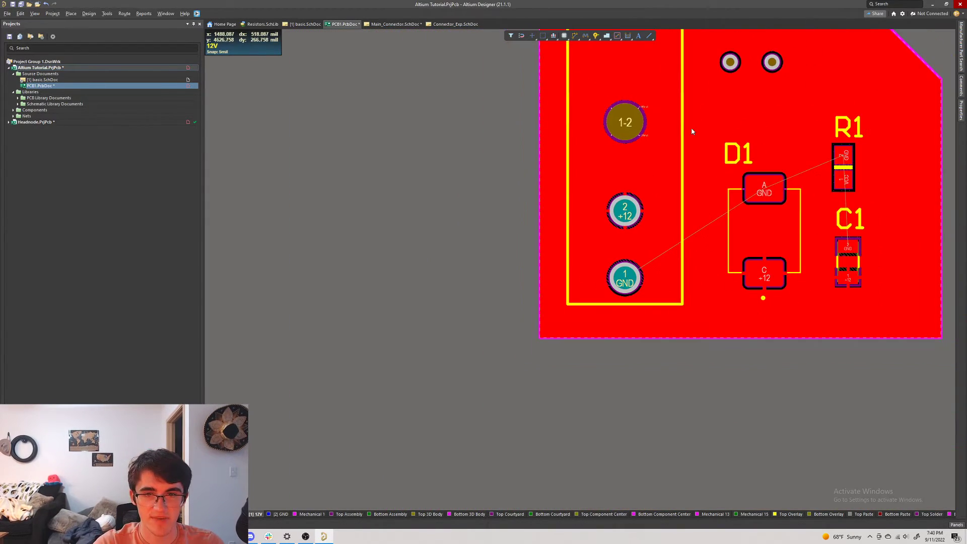
{"action": "right_click_drag", "start_coordinate": [699, 150], "coordinate": [567, 275]}
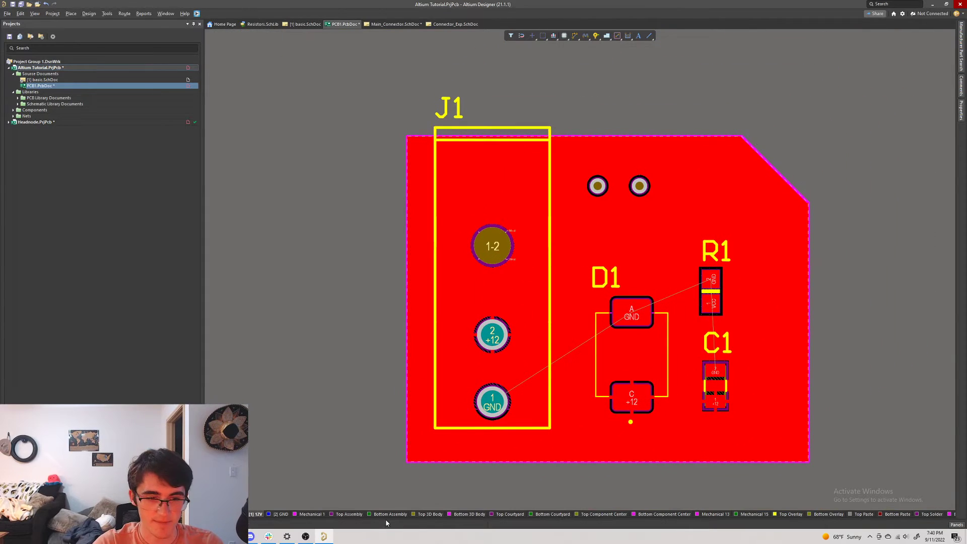
{"action": "left_click", "coordinate": [282, 514]}
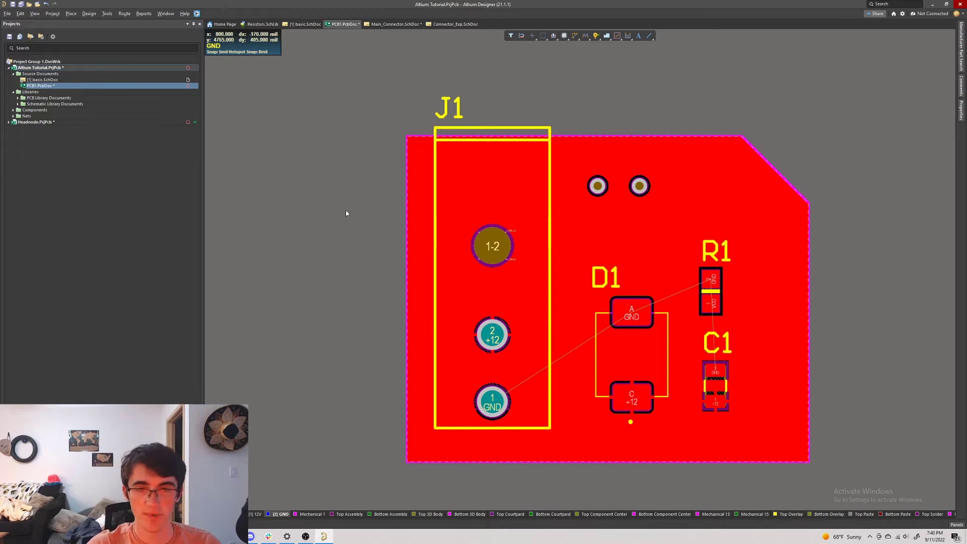
- Try a rectangular polygon pour over the whole board on the GND layer and check its fit in 3D
{"action": "left_click", "coordinate": [106, 14]}
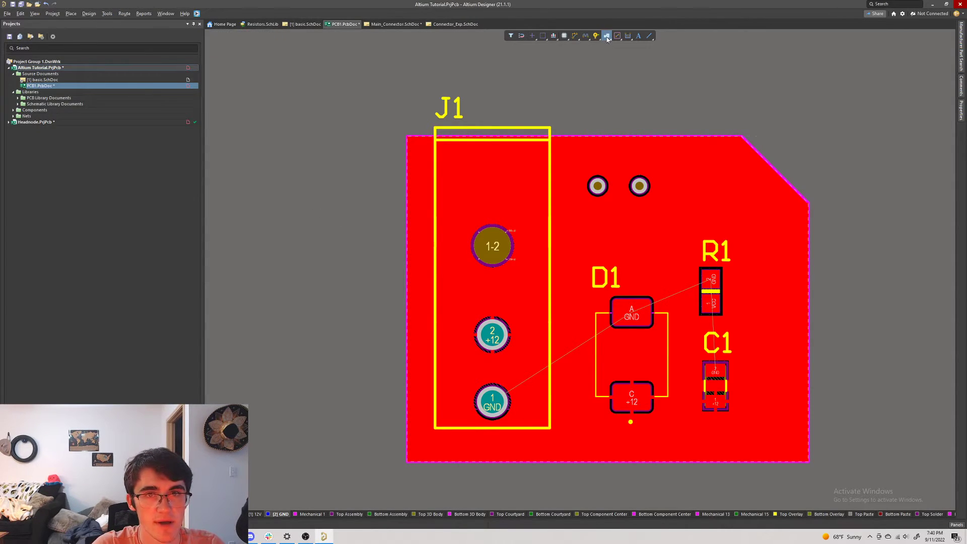
{"action": "left_click", "coordinate": [607, 37]}
{"action": "left_click", "coordinate": [408, 136]}
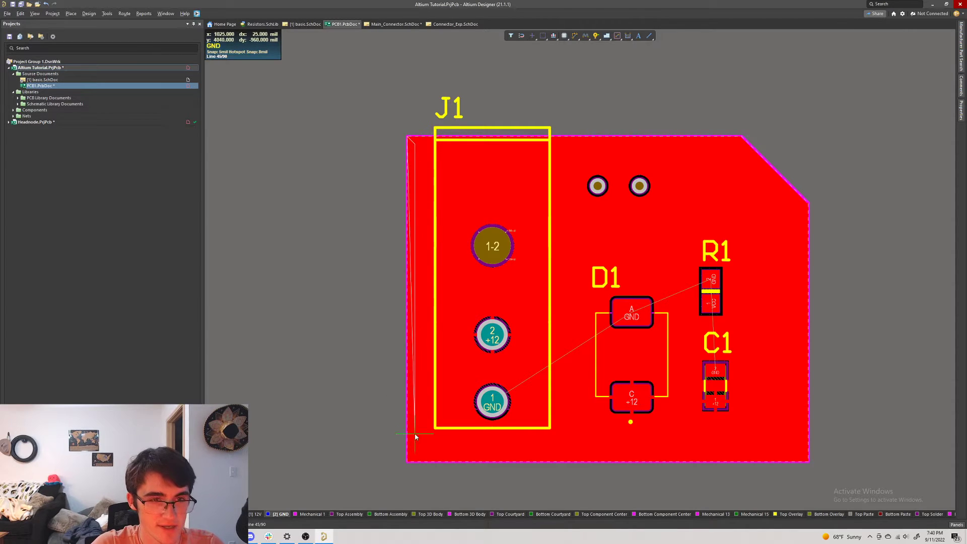
{"action": "left_click", "coordinate": [810, 461]}
{"action": "left_click", "coordinate": [810, 135]}
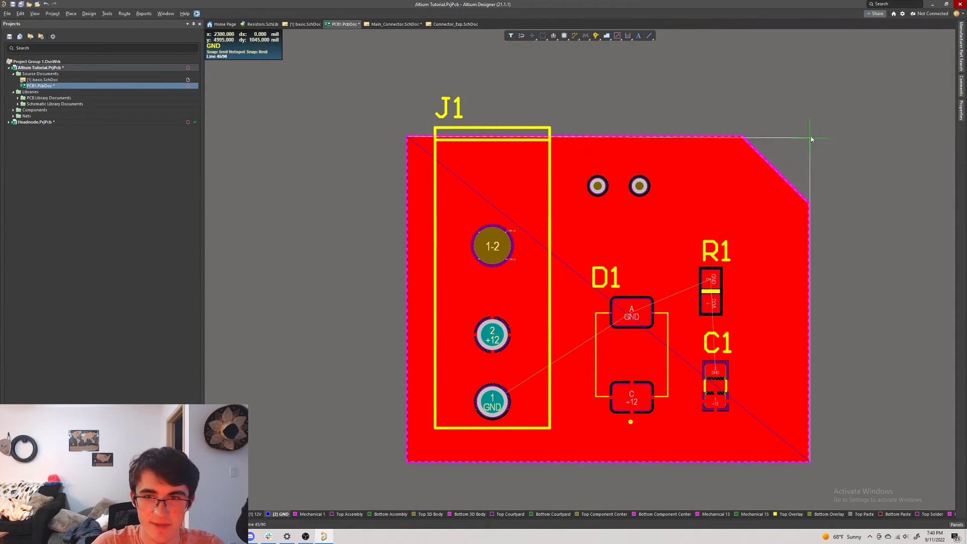
{"action": "left_click", "coordinate": [408, 135]}
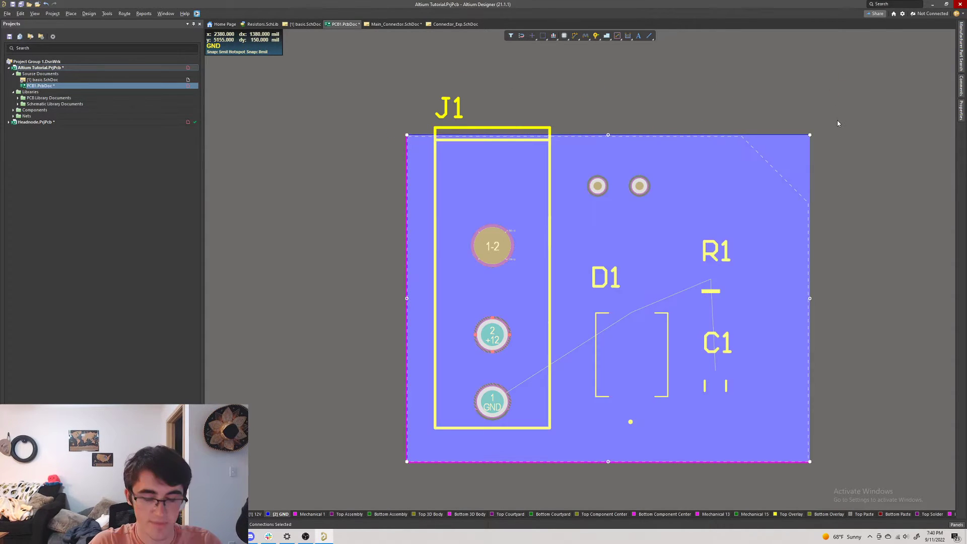
{"action": "left_click", "coordinate": [837, 120]}
{"action": "key", "text": "3"}
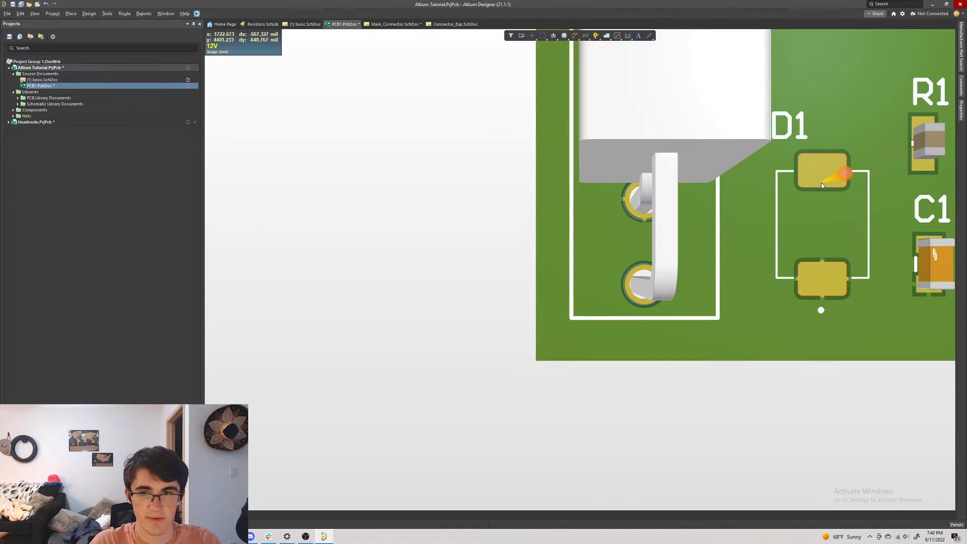
{"action": "scroll", "coordinate": [821, 186], "scroll_direction": "down", "scroll_amount": 5, "text": "ctrl"}
{"action": "scroll", "coordinate": [685, 211], "scroll_direction": "up", "scroll_amount": 4, "text": "ctrl"}
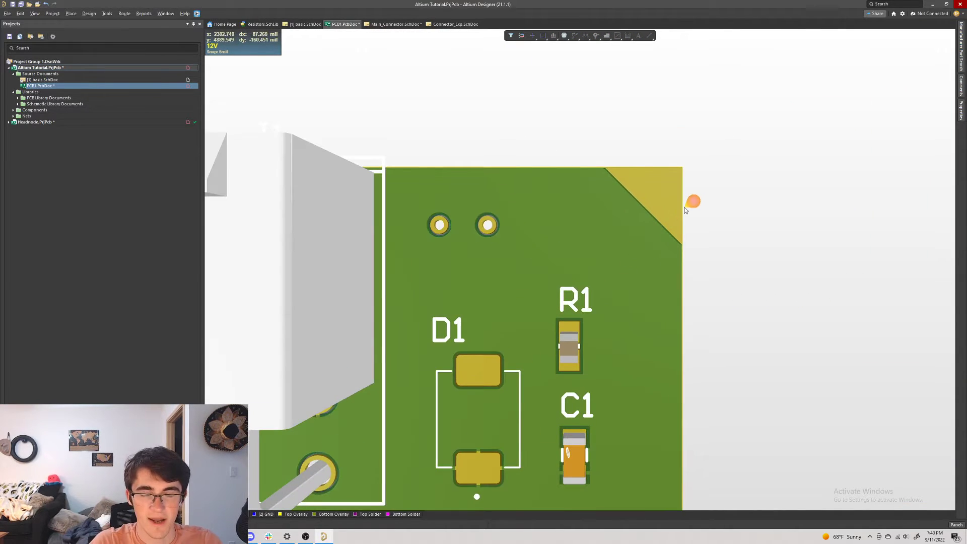
{"action": "key", "text": "2"}
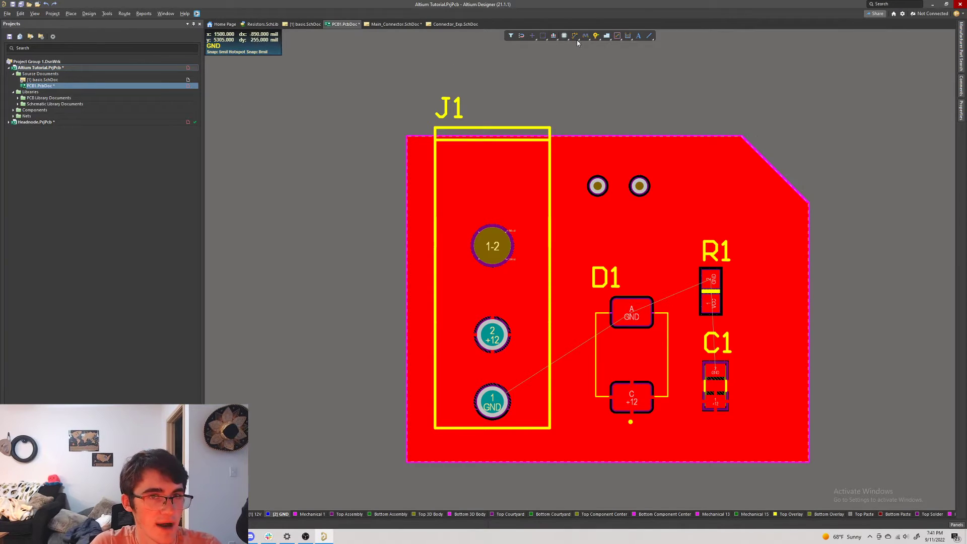
- Place a polygon pour on the GND layer that follows the board outline, including the chamfered upper-right corner
{"action": "left_click", "coordinate": [407, 136]}
{"action": "left_click", "coordinate": [407, 460]}
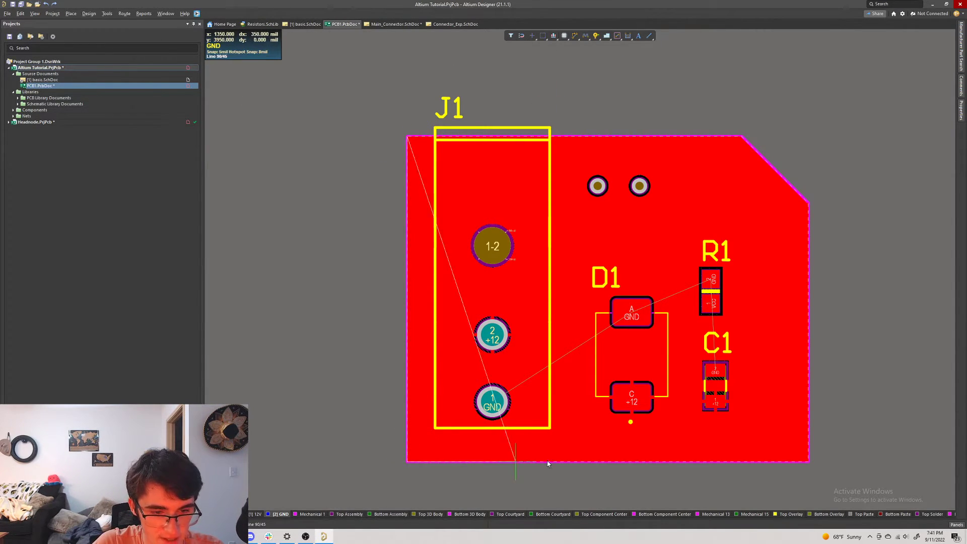
{"action": "left_click", "coordinate": [809, 461]}
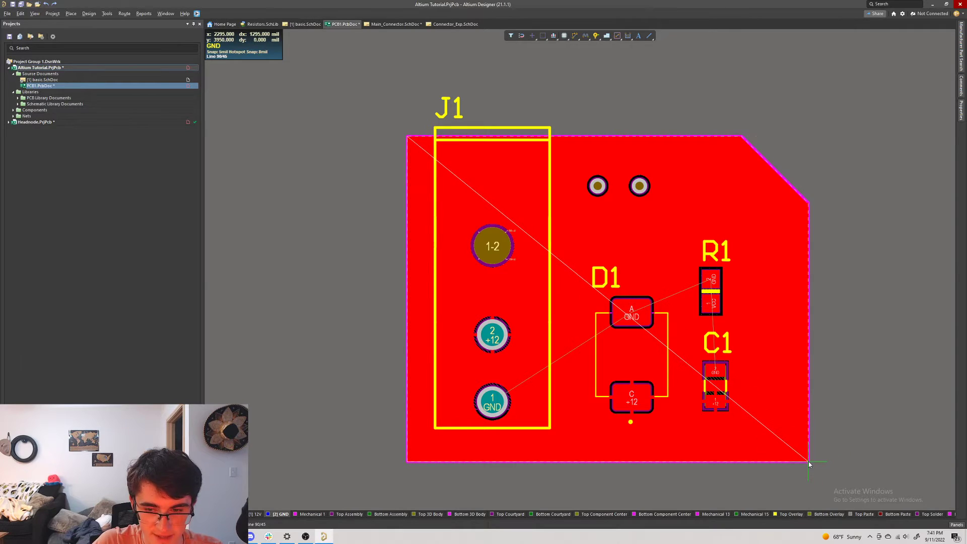
{"action": "left_click", "coordinate": [809, 201]}
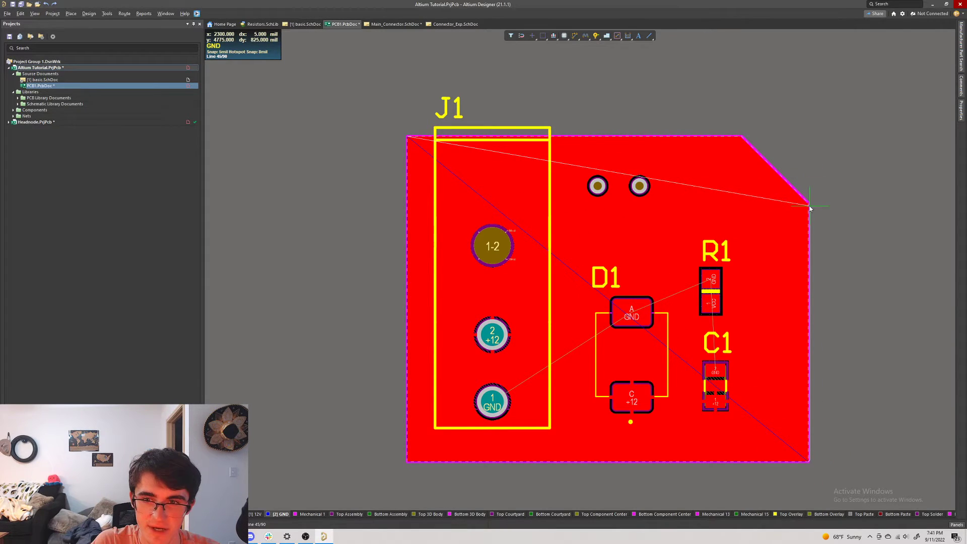
{"action": "left_click", "coordinate": [743, 136]}
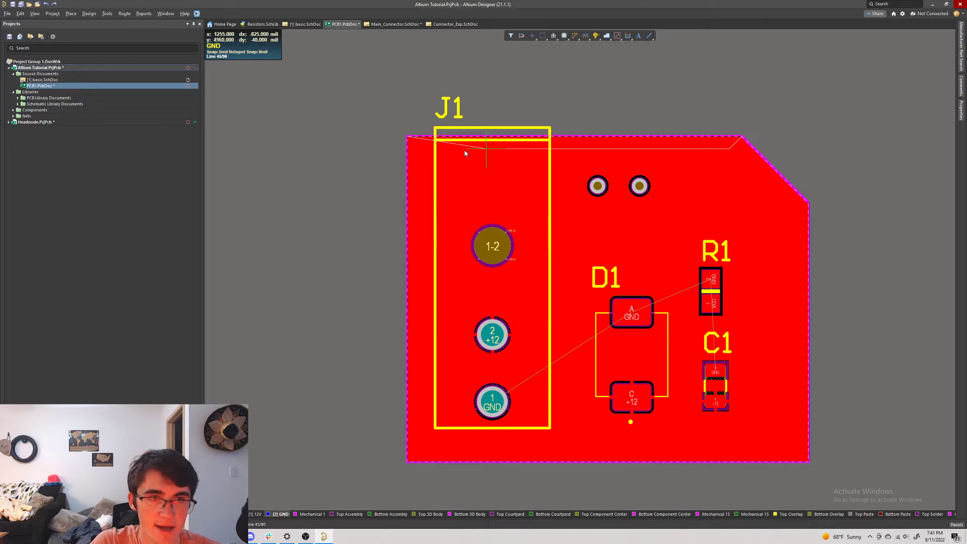
{"action": "scroll", "coordinate": [408, 137], "scroll_direction": "up", "scroll_amount": 5, "text": "ctrl"}
{"action": "left_click", "coordinate": [415, 146]}
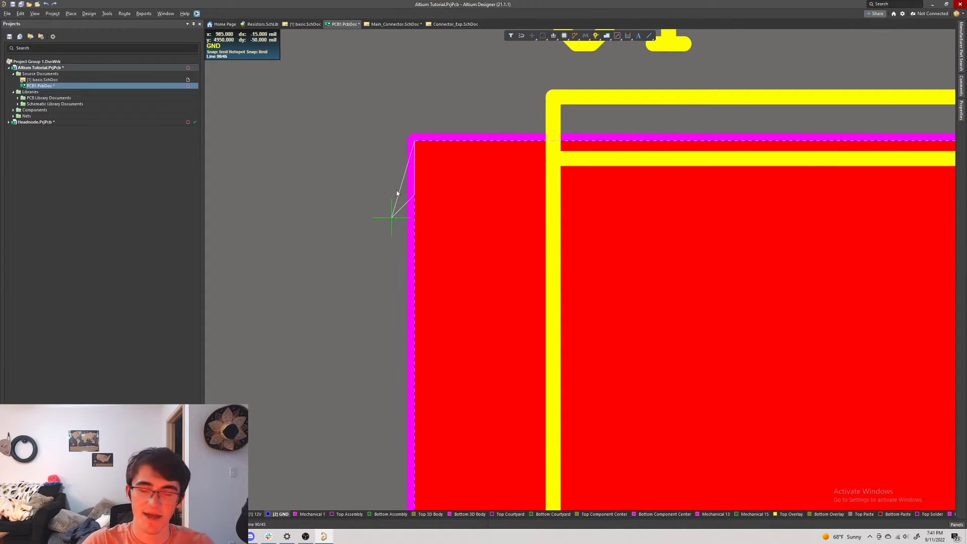
{"action": "right_click", "coordinate": [431, 128]}
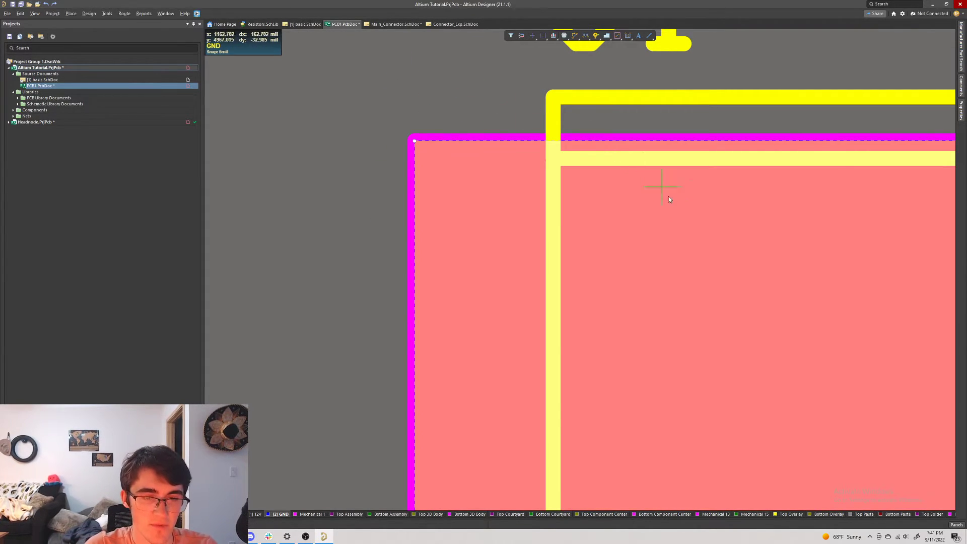
{"action": "scroll", "coordinate": [669, 199], "scroll_direction": "down", "scroll_amount": 6, "text": "ctrl"}
{"action": "scroll", "coordinate": [823, 250], "scroll_direction": "up", "scroll_amount": 4, "text": "ctrl"}
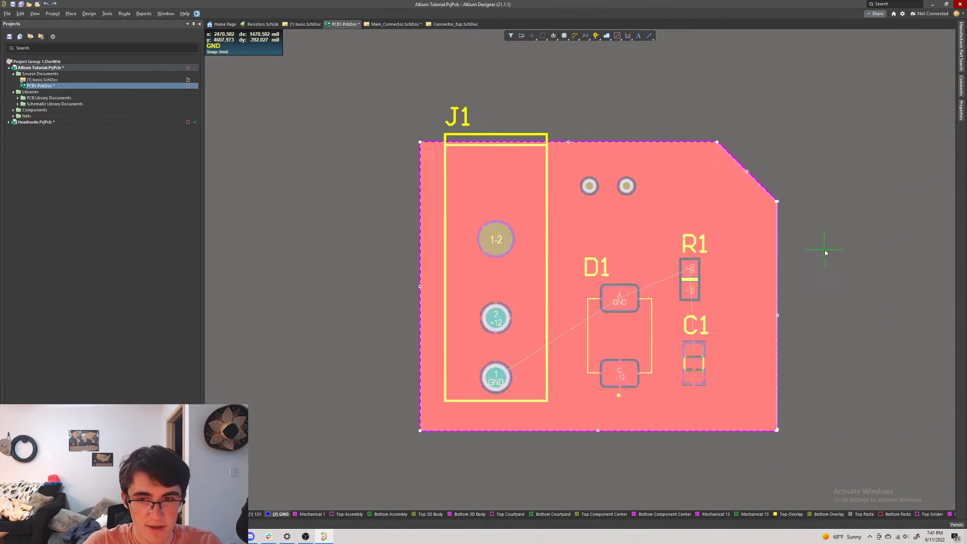
{"action": "left_click", "coordinate": [794, 250]}
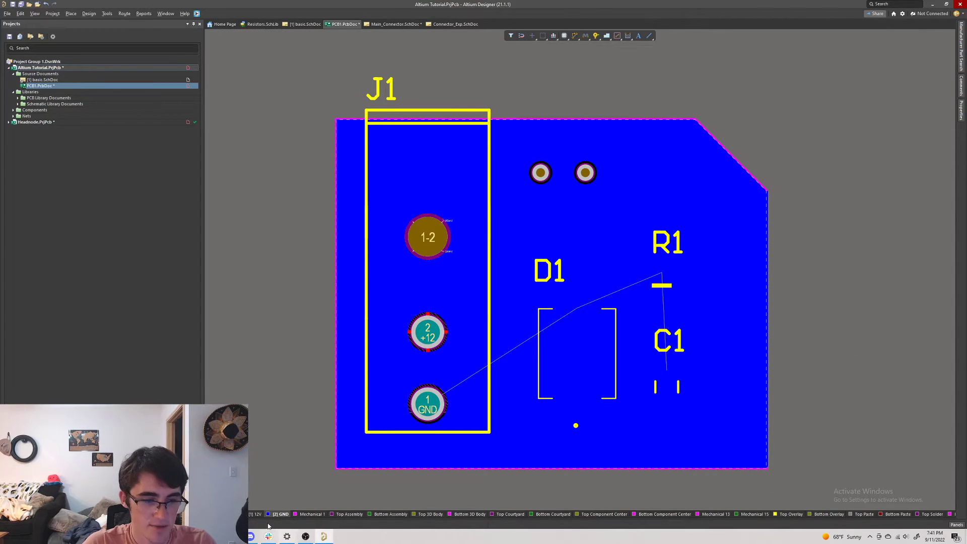
- Assign the GND net to the polygon pour on the GND layer
{"action": "left_click", "coordinate": [256, 514]}
{"action": "left_click", "coordinate": [278, 514]}
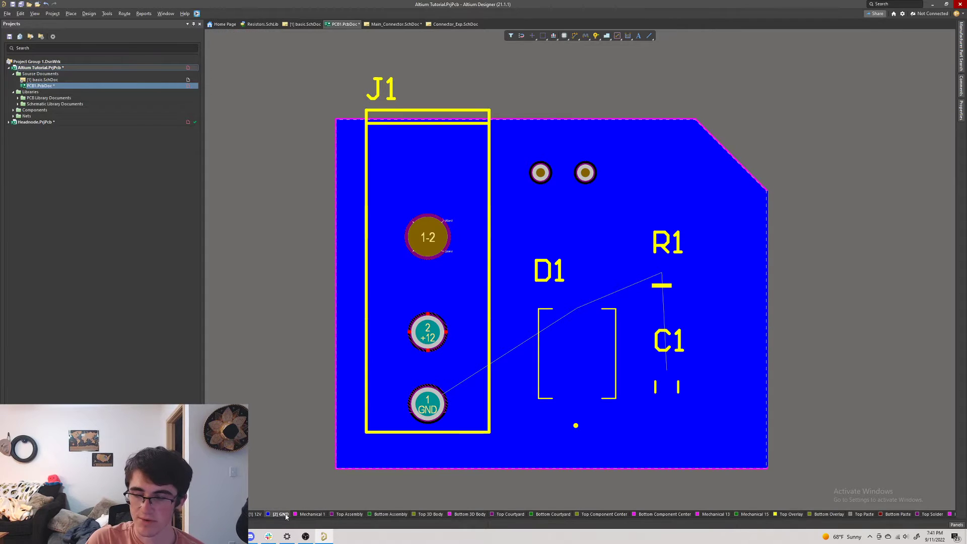
{"action": "double_click", "coordinate": [710, 194]}
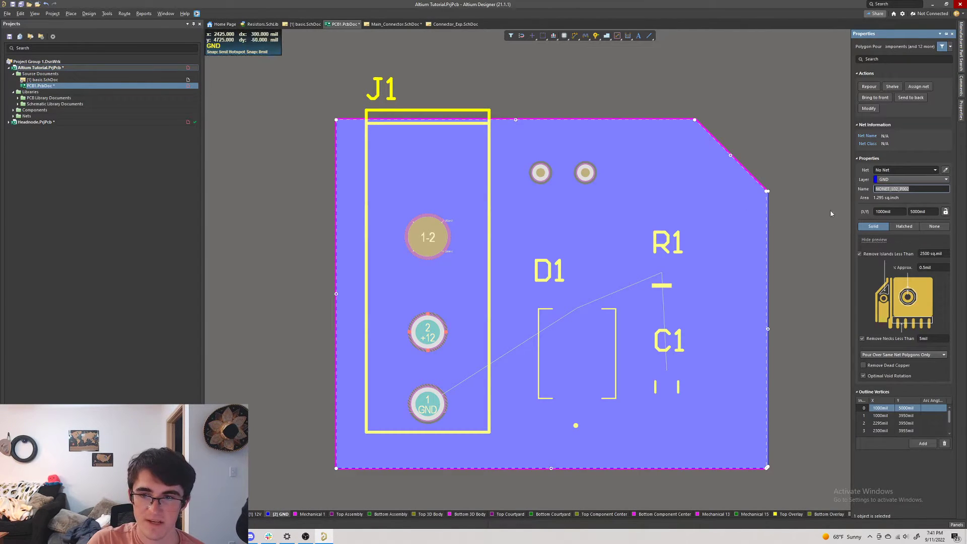
{"action": "left_click", "coordinate": [935, 171]}
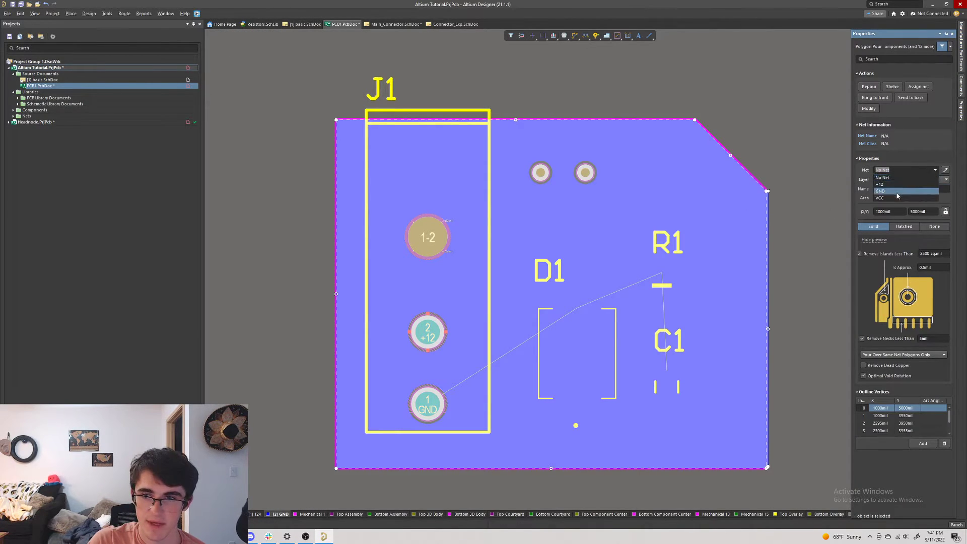
{"action": "left_click", "coordinate": [902, 194]}
{"action": "left_click", "coordinate": [778, 131]}
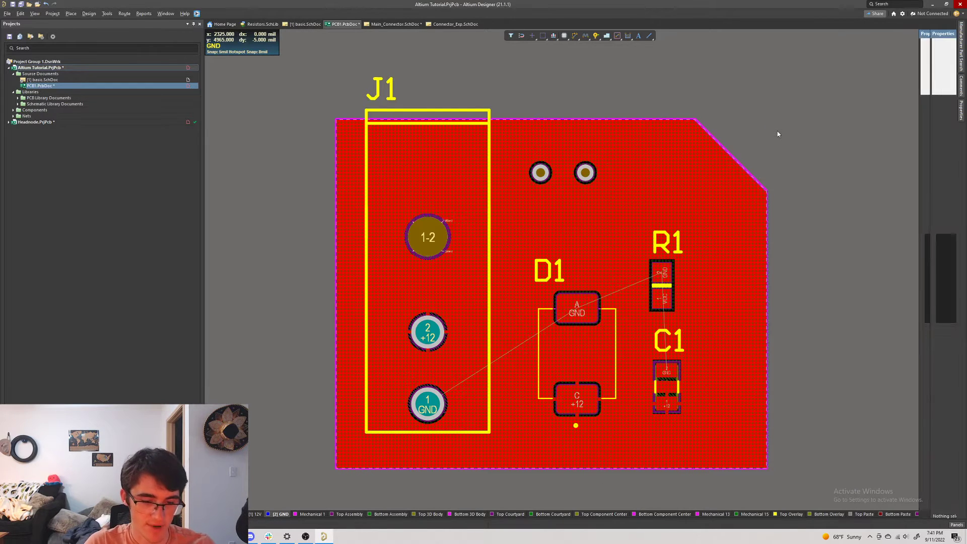
- Examine how J1's GND pad connects to the pour on the GND layer
{"action": "right_click", "coordinate": [777, 134]}
{"action": "key", "text": "shift+s"}
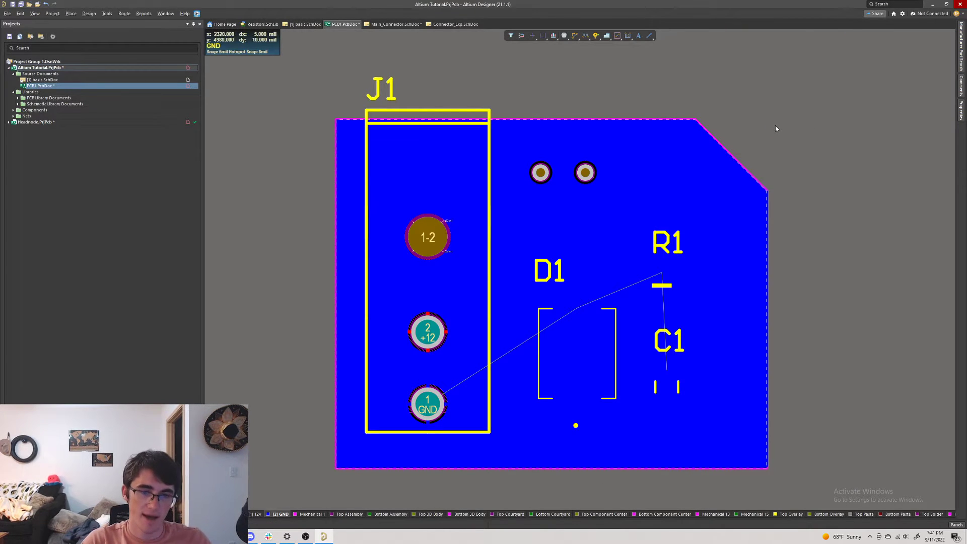
{"action": "scroll", "coordinate": [428, 401], "scroll_direction": "up", "scroll_amount": 6, "text": "ctrl"}
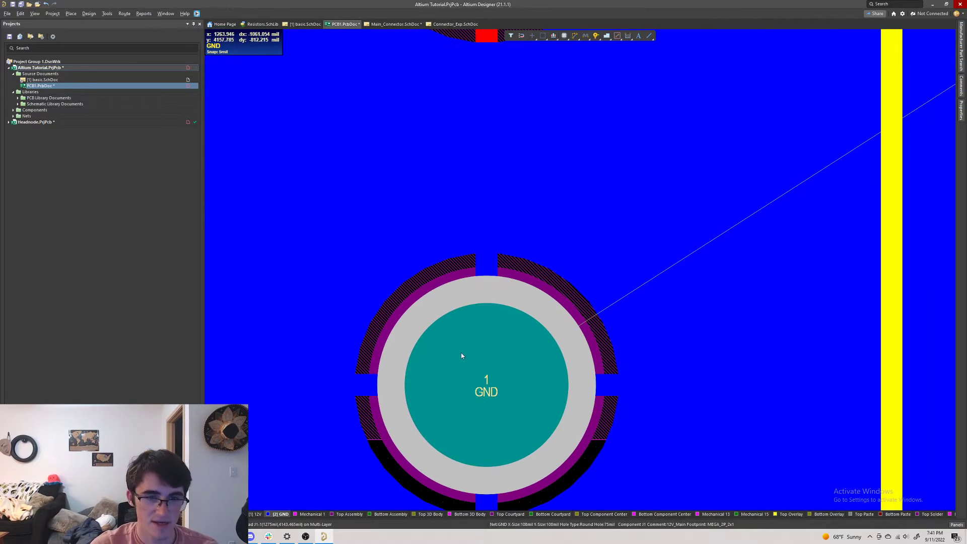
{"action": "scroll", "coordinate": [461, 352], "scroll_direction": "down", "scroll_amount": 2, "text": "ctrl"}
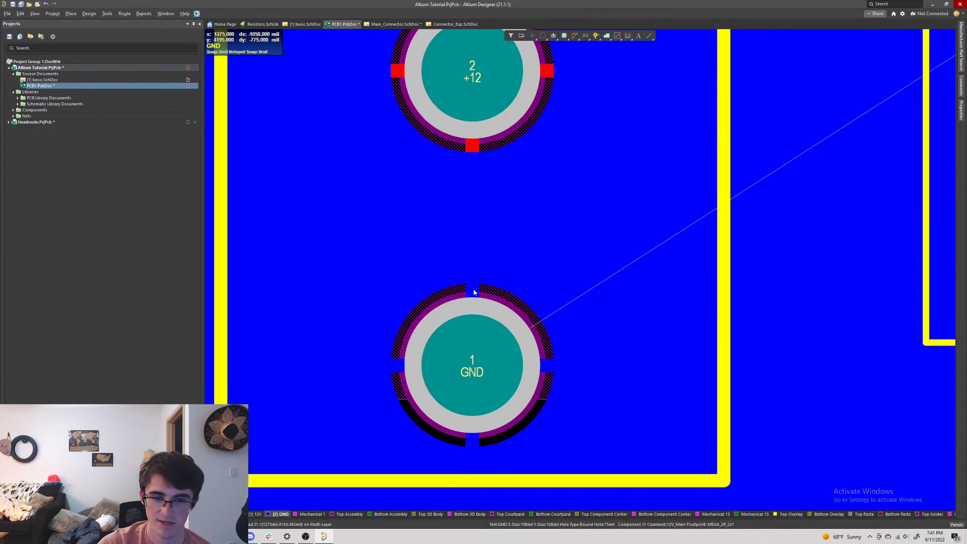
{"action": "scroll", "coordinate": [511, 364], "scroll_direction": "down", "scroll_amount": 5, "text": "ctrl"}
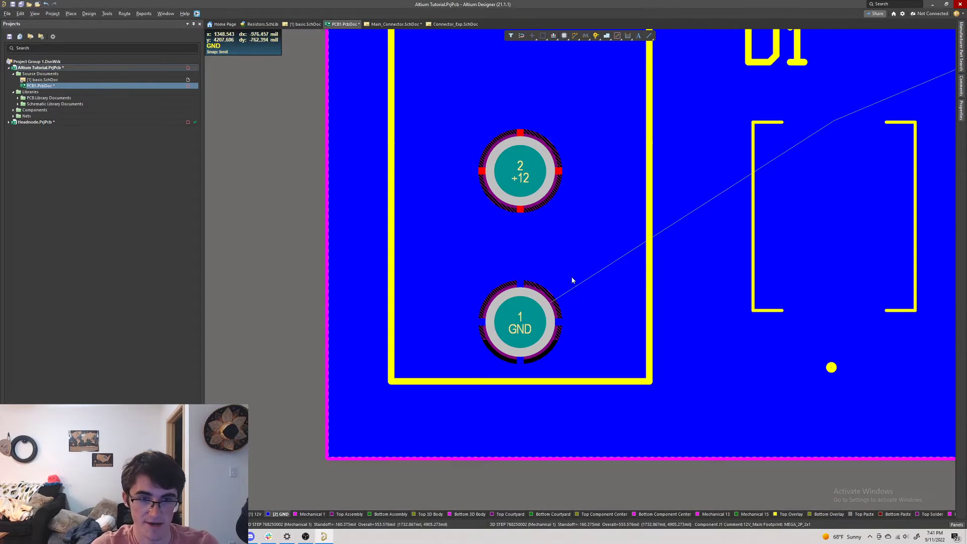
{"action": "right_click", "coordinate": [597, 396]}
{"action": "key", "text": "Escape"}
- Examine in 3D how J1's pads connect to the copper pours on the top side of the board
{"action": "key", "text": "3"}
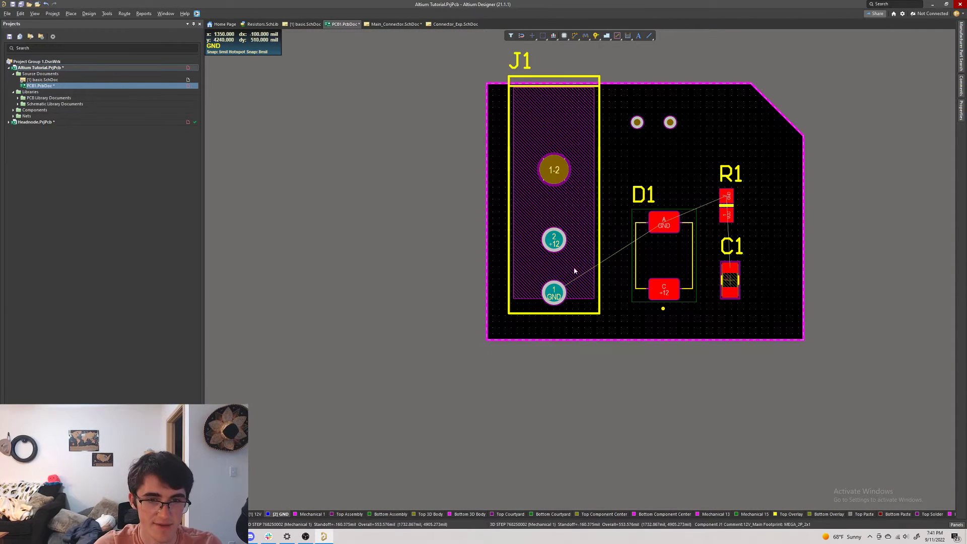
{"action": "right_click", "coordinate": [512, 384]}
{"action": "key", "text": "Escape"}
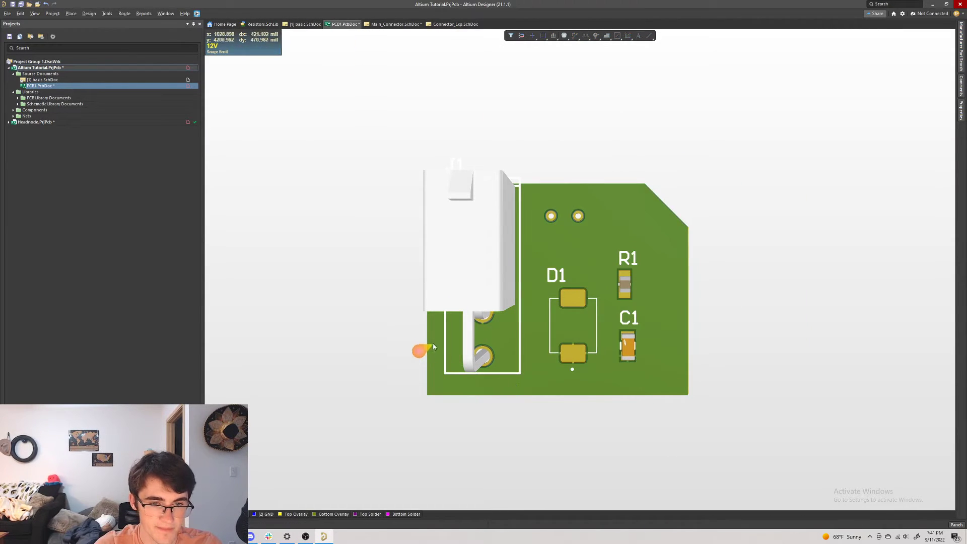
{"action": "scroll", "coordinate": [425, 348], "scroll_direction": "up", "scroll_amount": 8, "text": "ctrl"}
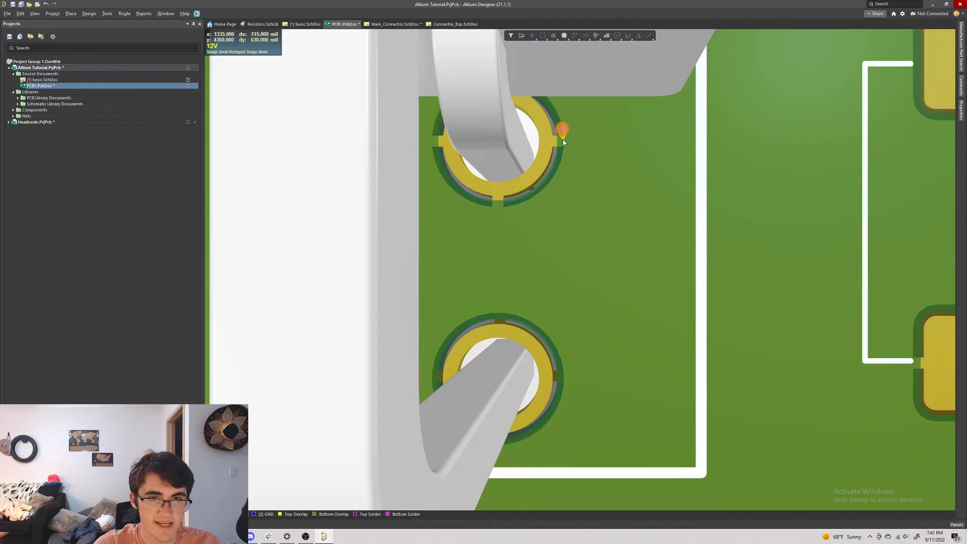
{"action": "scroll", "coordinate": [515, 160], "scroll_direction": "down", "scroll_amount": 10, "text": "ctrl"}
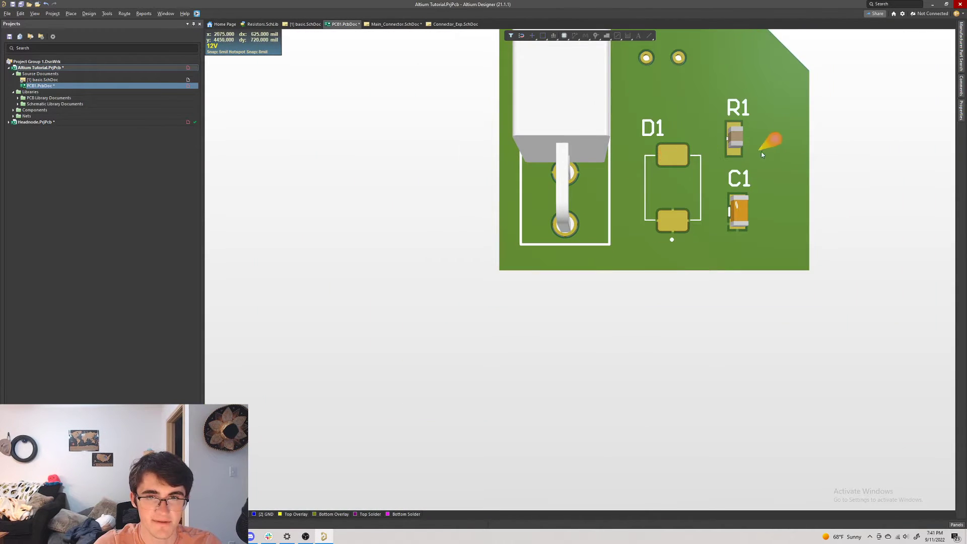
{"action": "right_click_drag", "start_coordinate": [762, 155], "coordinate": [697, 244]}
{"action": "right_click", "coordinate": [691, 233]}
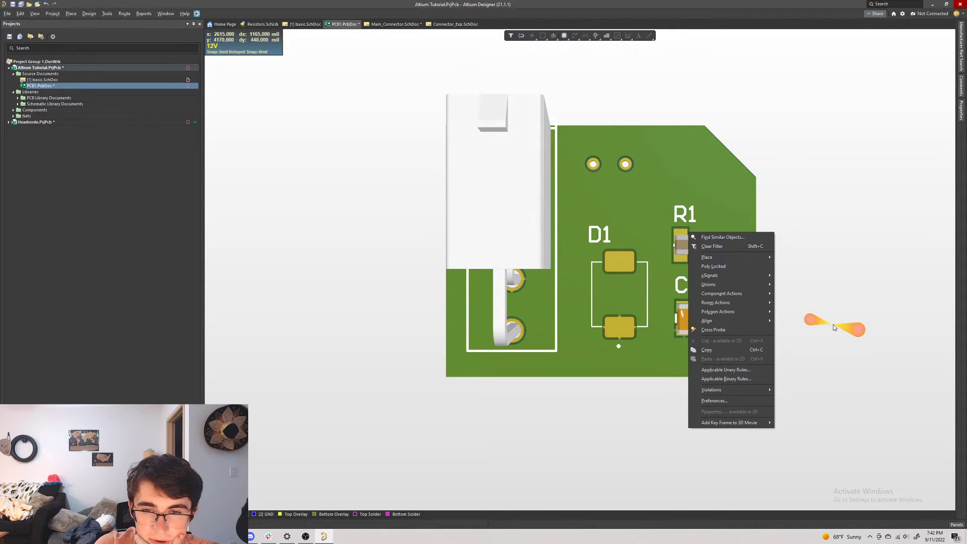
{"action": "left_click", "coordinate": [834, 325]}
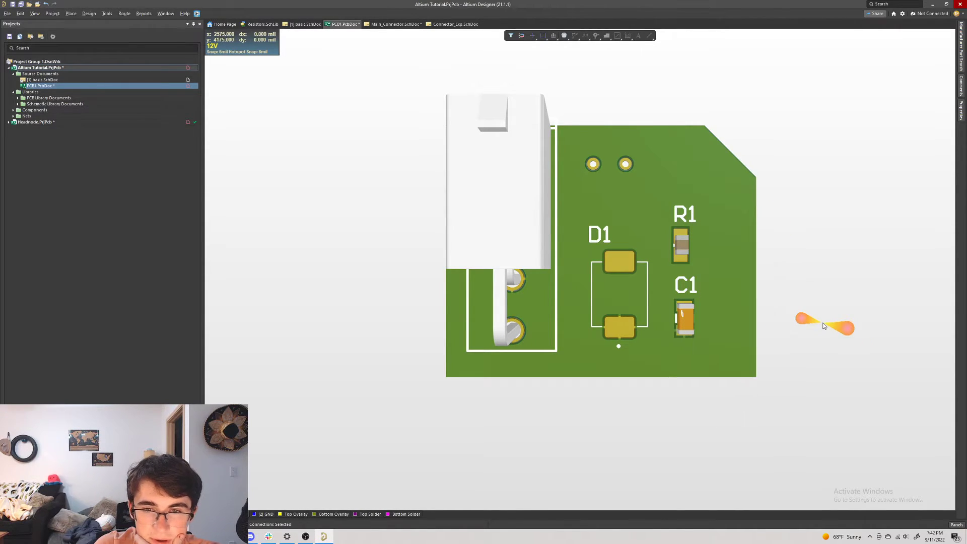
- Flip the board in 3D to inspect J1's pad connections on the underside, and flip it back to the top side
{"action": "left_click", "coordinate": [33, 15]}
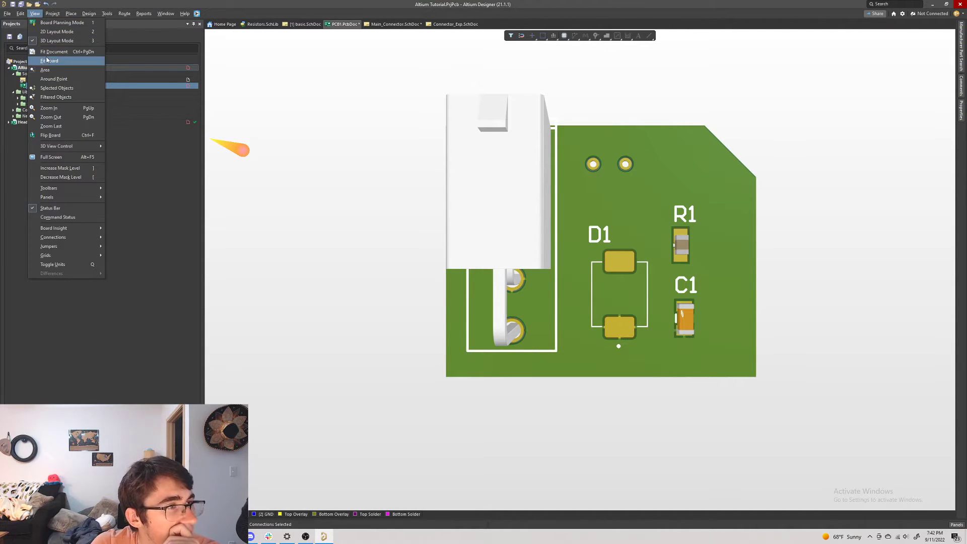
{"action": "left_click", "coordinate": [311, 198]}
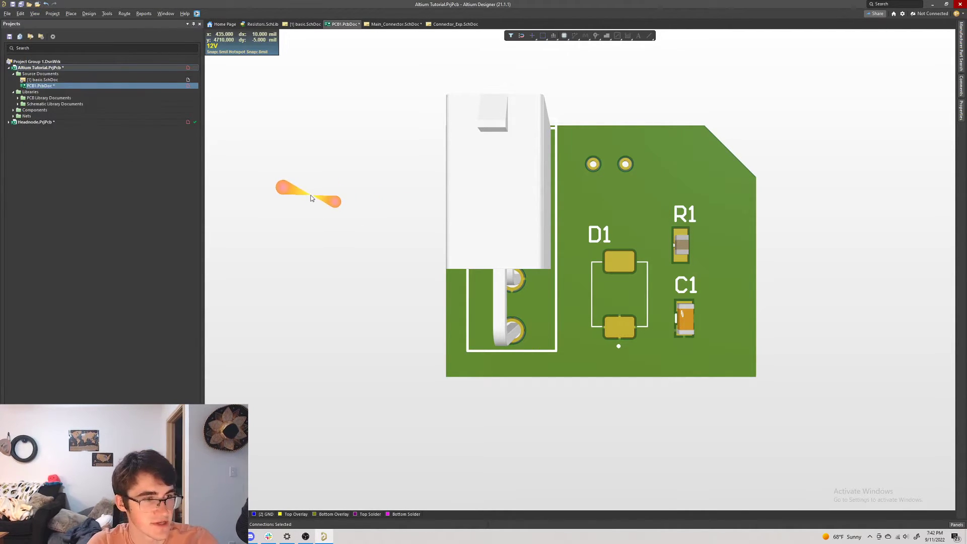
{"action": "key", "text": "ctrl+f"}
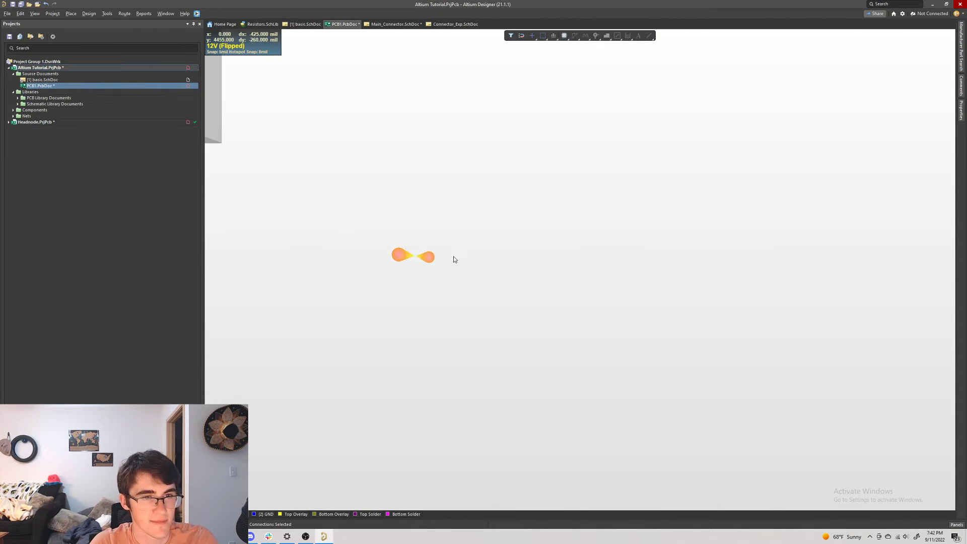
{"action": "scroll", "coordinate": [501, 214], "scroll_direction": "up", "scroll_amount": 2, "text": "ctrl"}
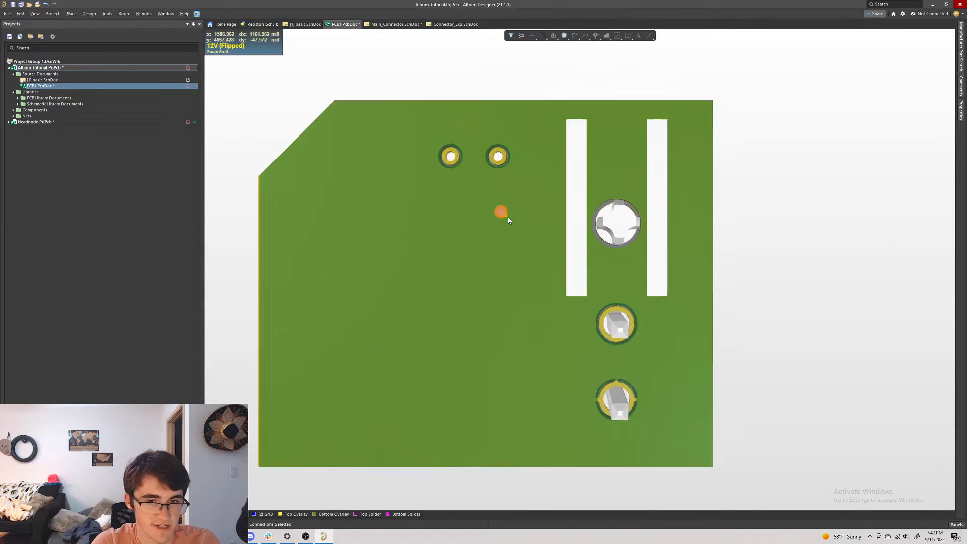
{"action": "scroll", "coordinate": [503, 220], "scroll_direction": "down", "scroll_amount": 1, "text": "ctrl"}
{"action": "scroll", "coordinate": [600, 370], "scroll_direction": "up", "scroll_amount": 3, "text": "ctrl"}
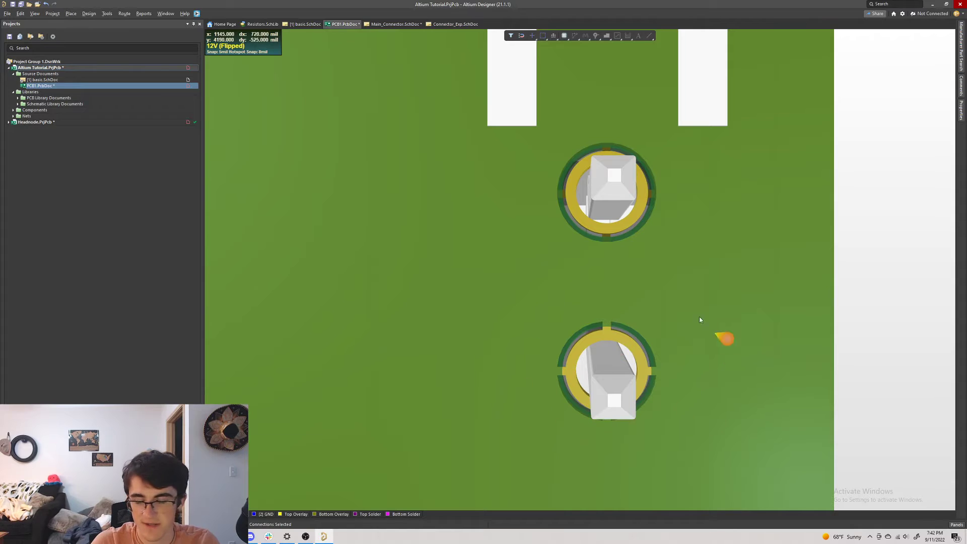
{"action": "scroll", "coordinate": [410, 244], "scroll_direction": "down", "scroll_amount": 6, "text": "ctrl"}
{"action": "key", "text": "8"}
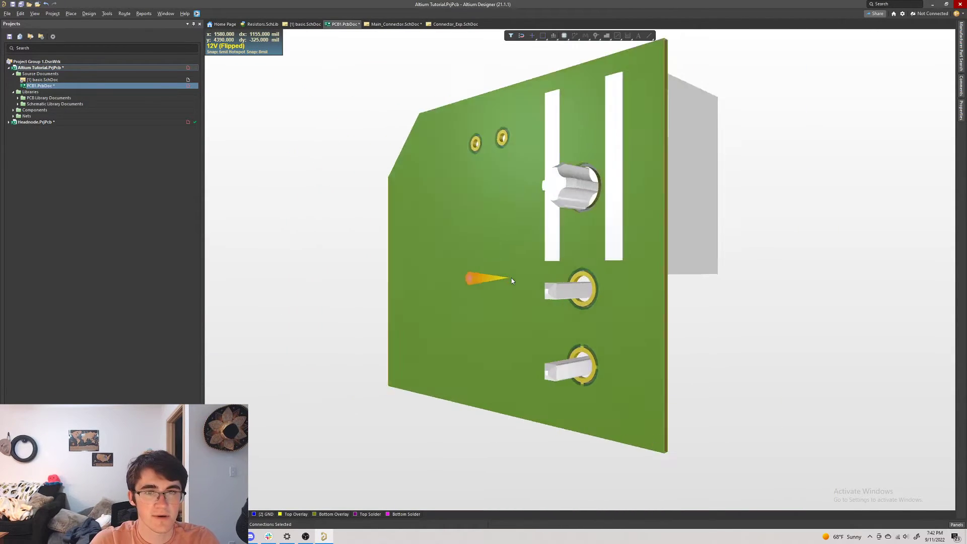
{"action": "key", "text": "v"}
{"action": "key", "text": "b"}
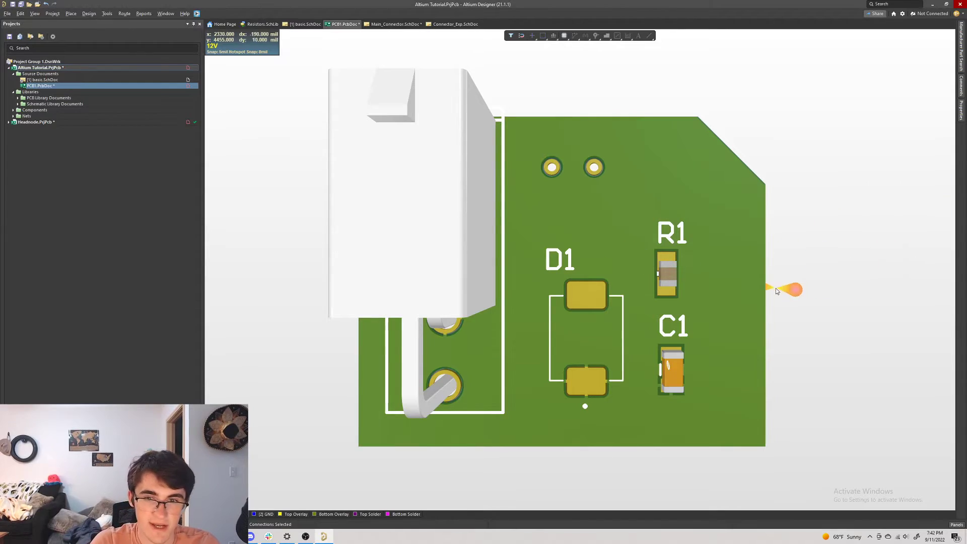
- Shelve both polygon pours in the 2D layout with the 12V layer active
{"action": "key", "text": "2"}
{"action": "key", "text": "3"}
{"action": "key", "text": "2"}
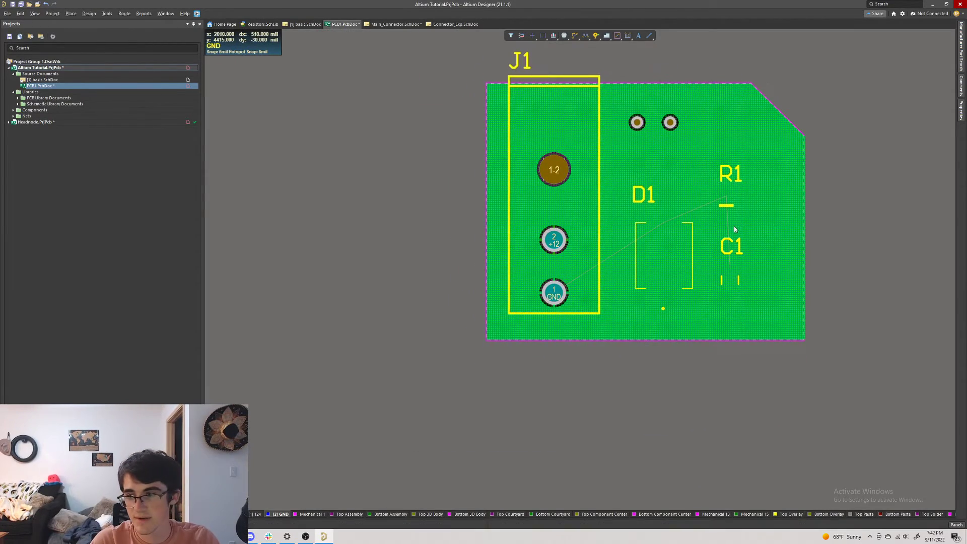
{"action": "right_click_drag", "start_coordinate": [734, 226], "coordinate": [640, 282]}
{"action": "right_click", "coordinate": [648, 270]}
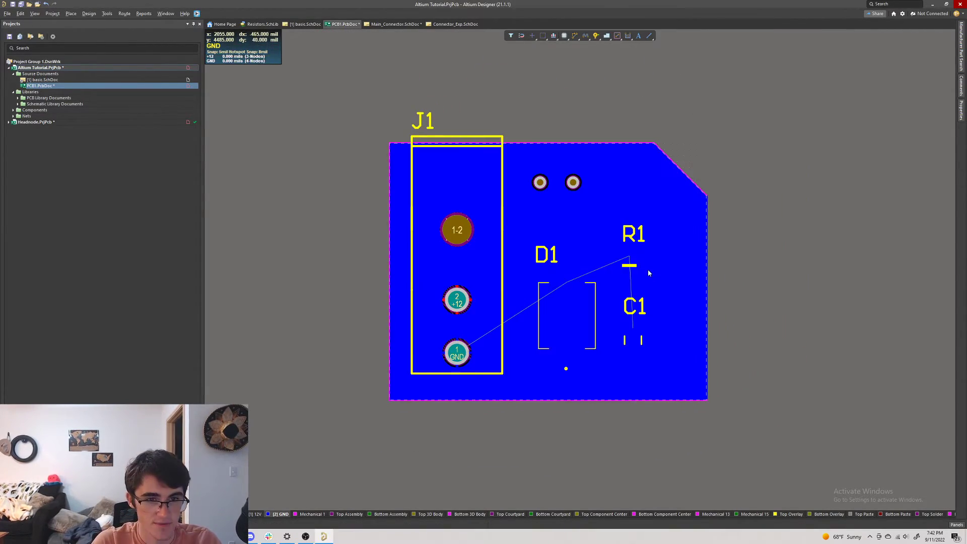
{"action": "left_click", "coordinate": [256, 514]}
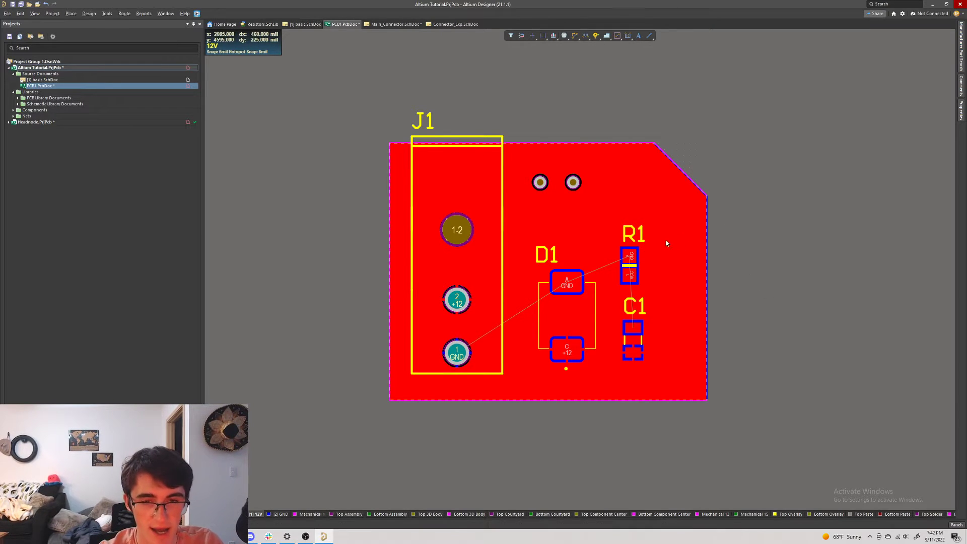
{"action": "right_click", "coordinate": [708, 238]}
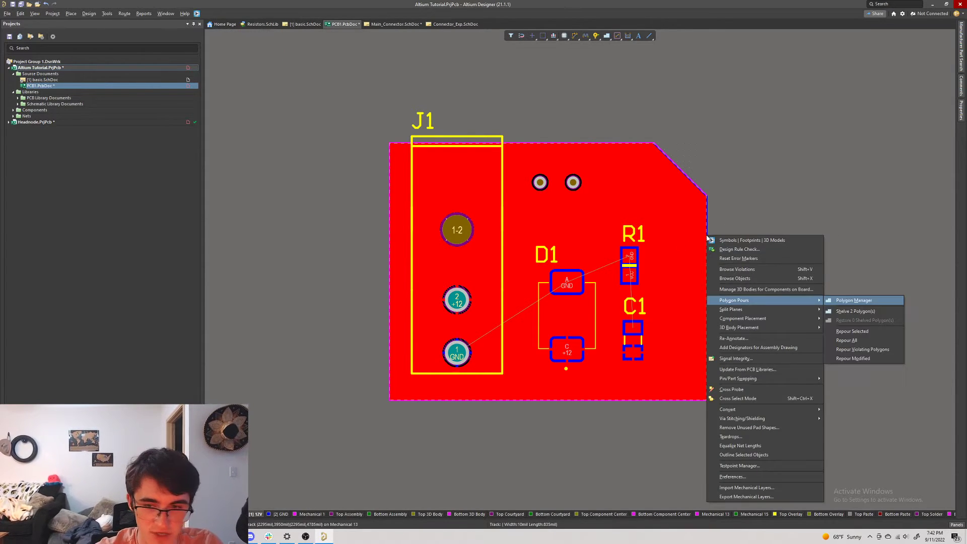
{"action": "left_click", "coordinate": [856, 301]}
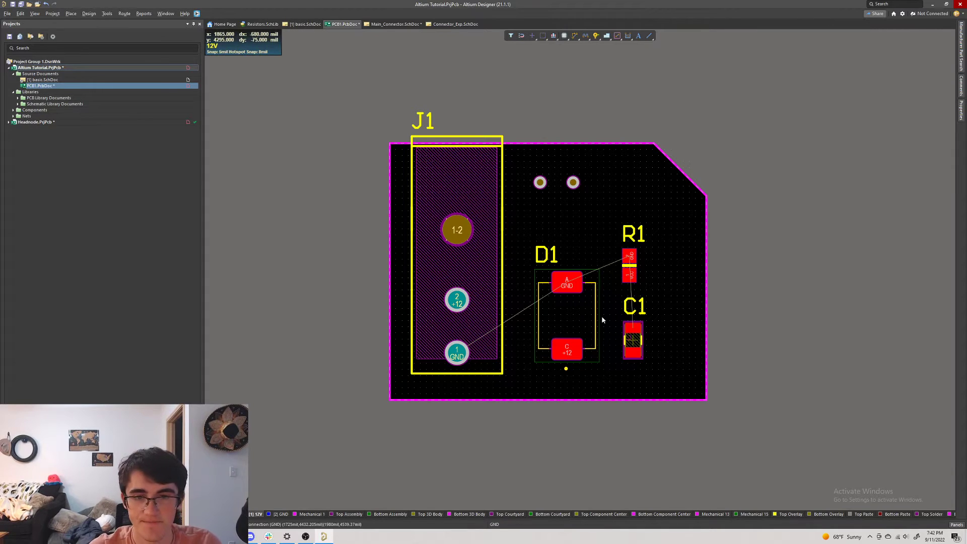
- Try to move the via nearest R1 onto the R1 designator, and undo the move
{"action": "scroll", "coordinate": [587, 297], "scroll_direction": "up", "scroll_amount": 3, "text": "ctrl"}
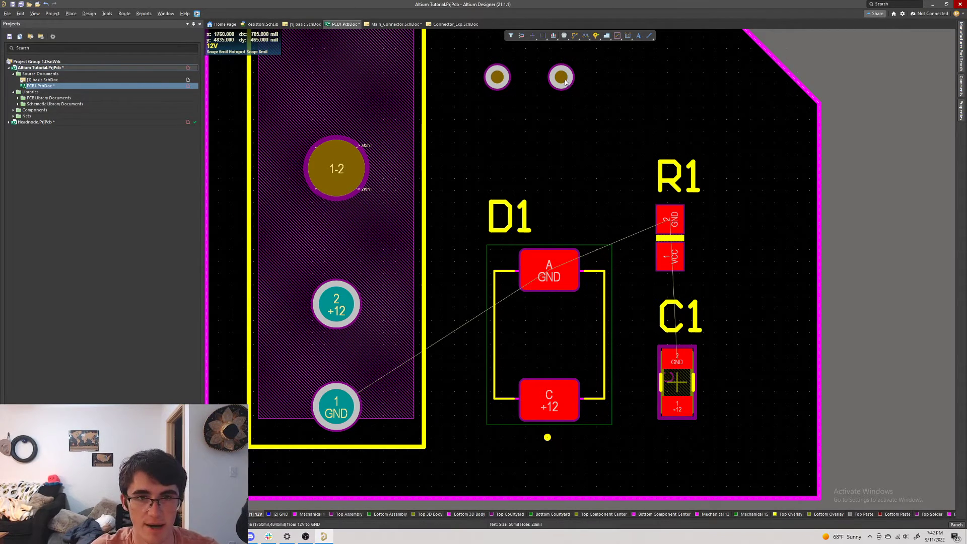
{"action": "left_click_drag", "start_coordinate": [561, 78], "coordinate": [670, 179]}
{"action": "left_click", "coordinate": [694, 170]}
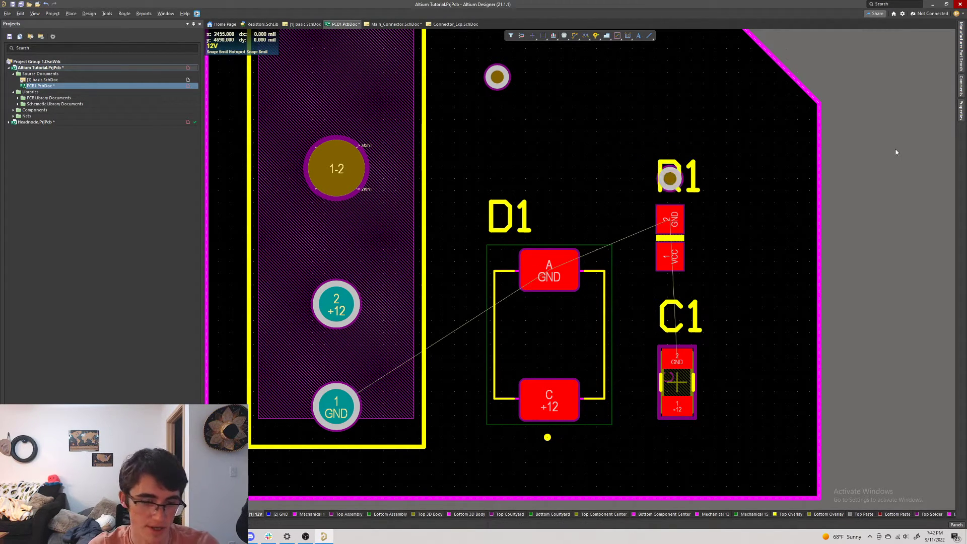
{"action": "key", "text": "ctrl+z"}
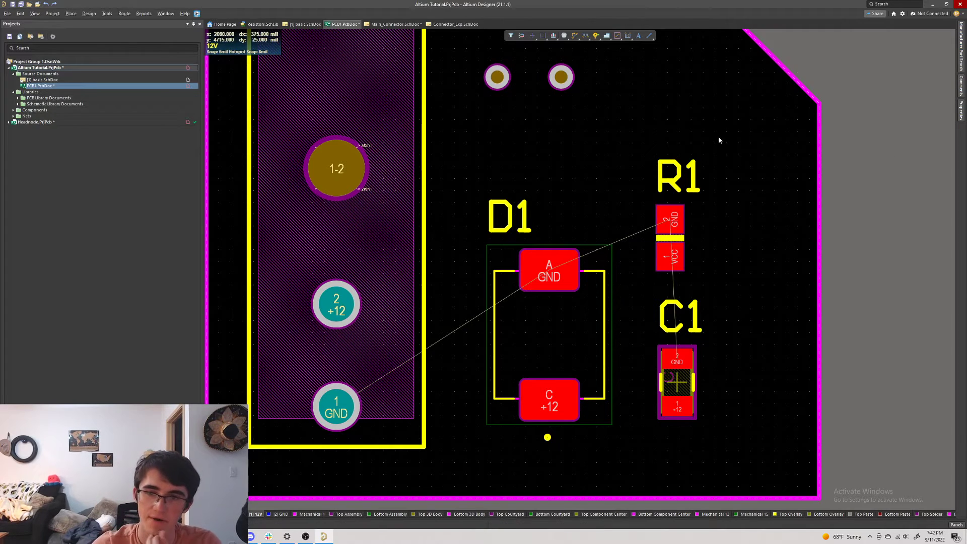
- Place a default text string on the 12V layer just above the R1 designator
{"action": "double_click", "coordinate": [672, 176]}
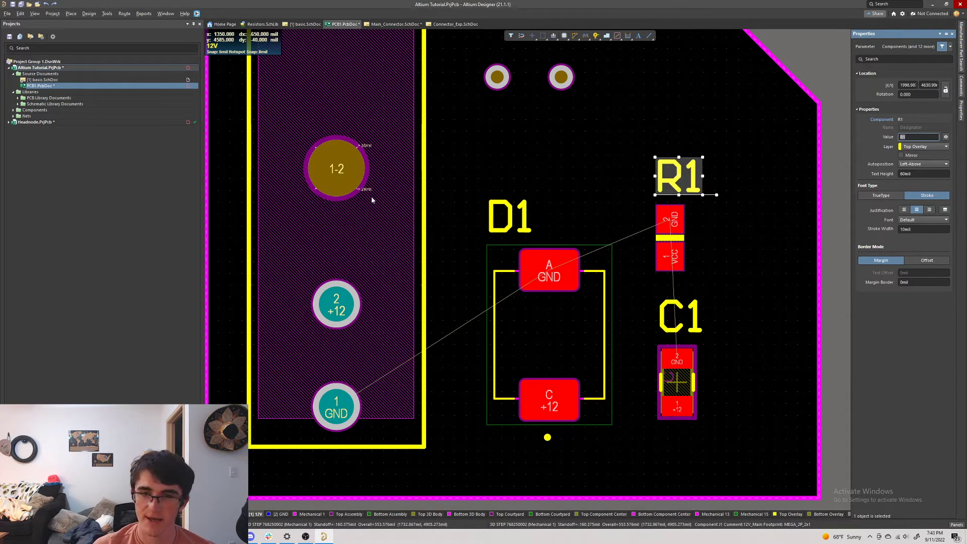
{"action": "left_click", "coordinate": [643, 95]}
{"action": "left_click", "coordinate": [639, 36]}
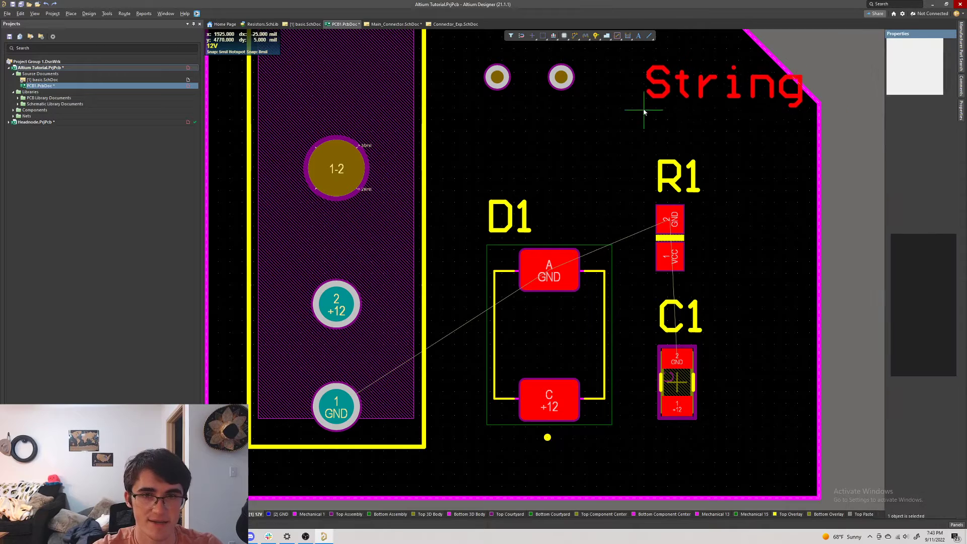
{"action": "left_click", "coordinate": [621, 132]}
{"action": "right_click", "coordinate": [723, 122]}
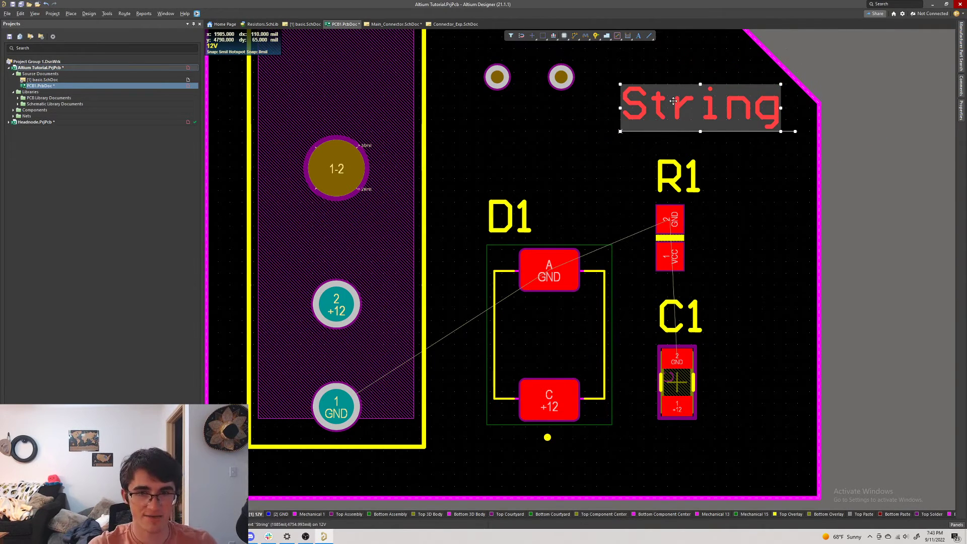
{"action": "left_click", "coordinate": [803, 297]}
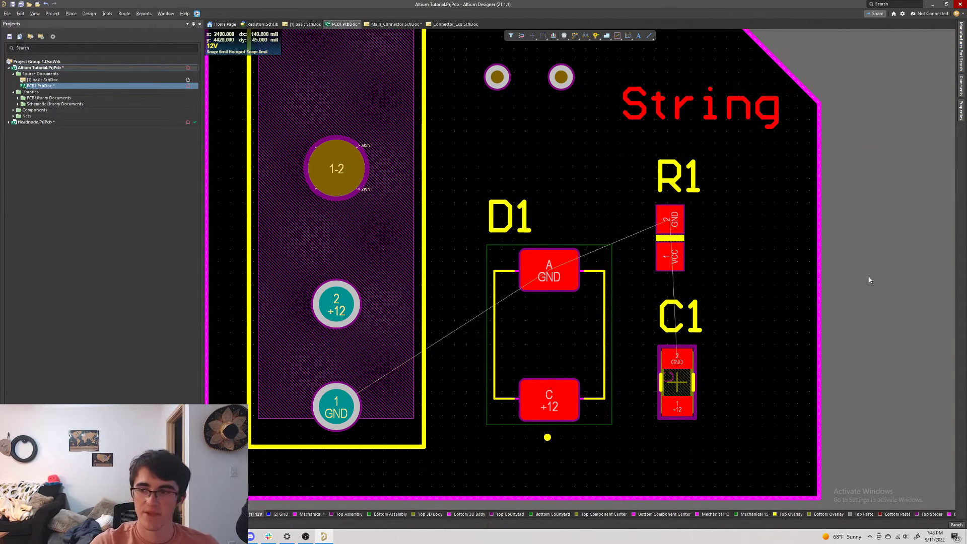
- Check in 3D how the text string on the 12V copper layer looks on the board
{"action": "key", "text": "3"}
{"action": "scroll", "coordinate": [696, 172], "scroll_direction": "up", "scroll_amount": 3, "text": "ctrl"}
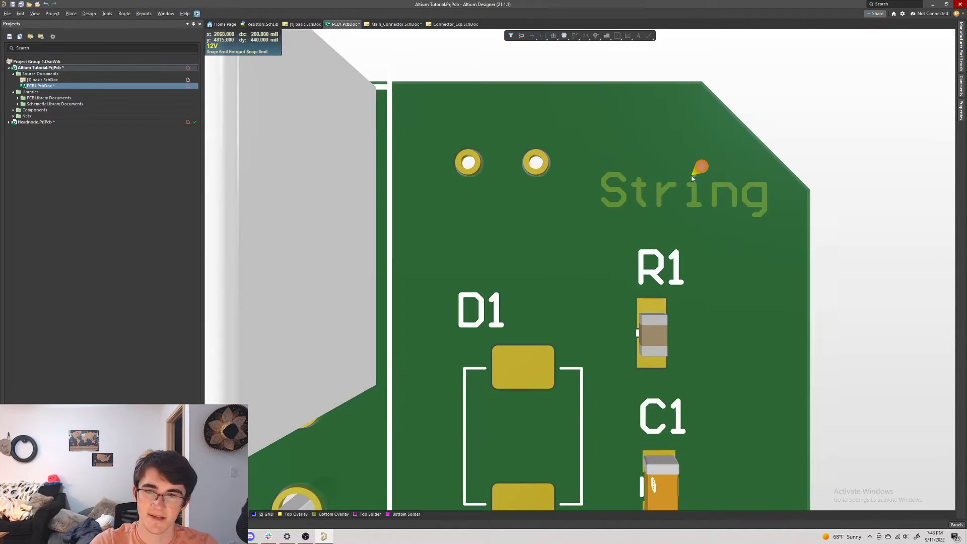
{"action": "scroll", "coordinate": [692, 177], "scroll_direction": "up", "scroll_amount": 2, "text": "ctrl"}
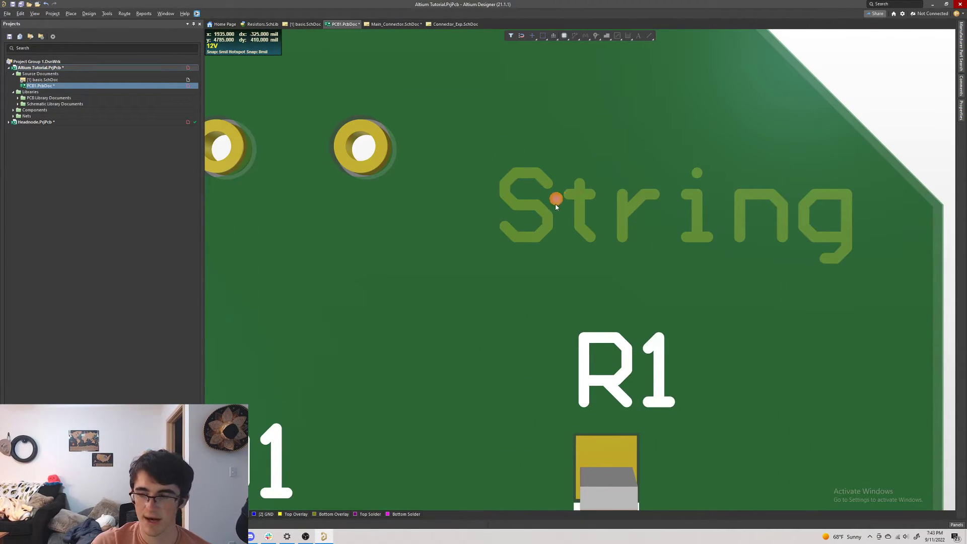
{"action": "key", "text": "2"}
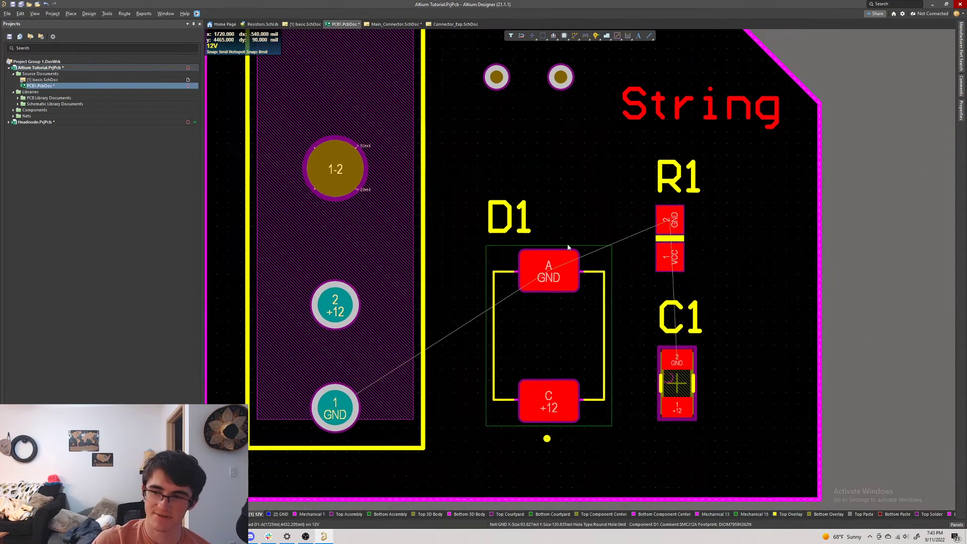
- Change the string above R1 to the designer's first name on the Top Overlay layer, and check it in 3D
{"action": "left_click", "coordinate": [686, 102]}
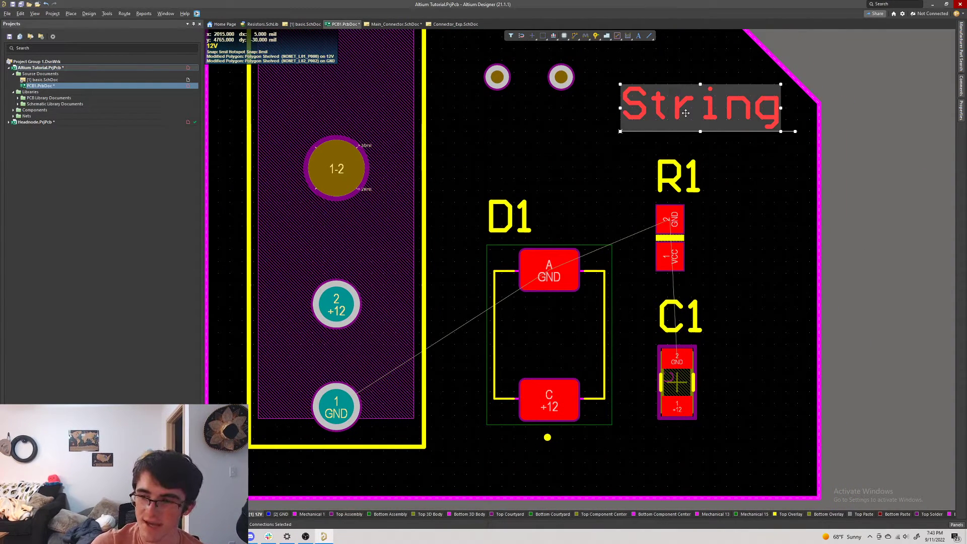
{"action": "double_click", "coordinate": [685, 113]}
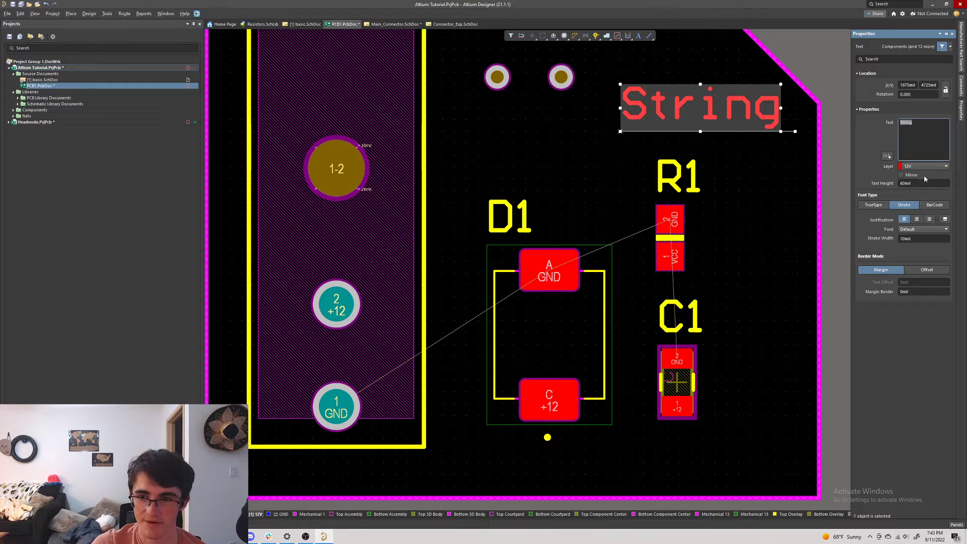
{"action": "type", "text": "Jake"}
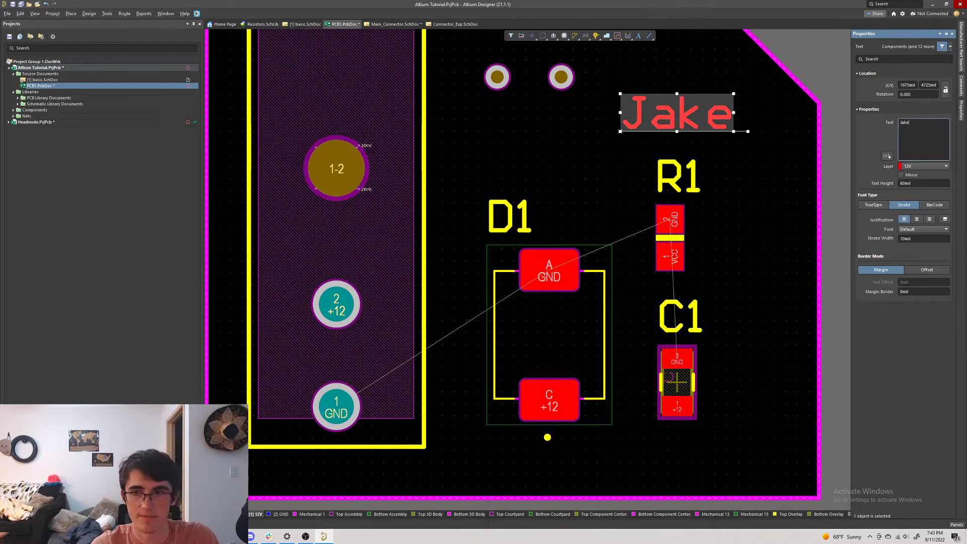
{"action": "left_click", "coordinate": [916, 167]}
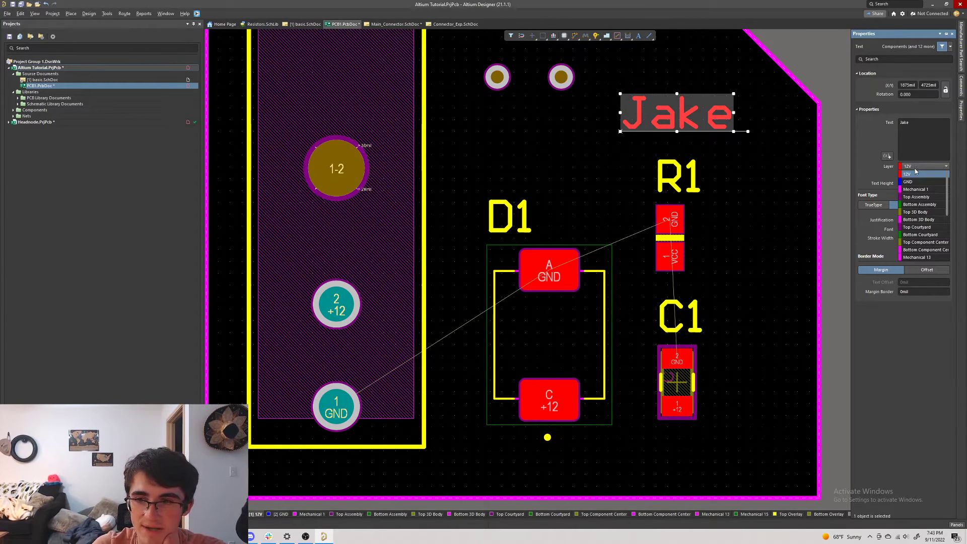
{"action": "scroll", "coordinate": [920, 206], "scroll_direction": "down", "scroll_amount": 4}
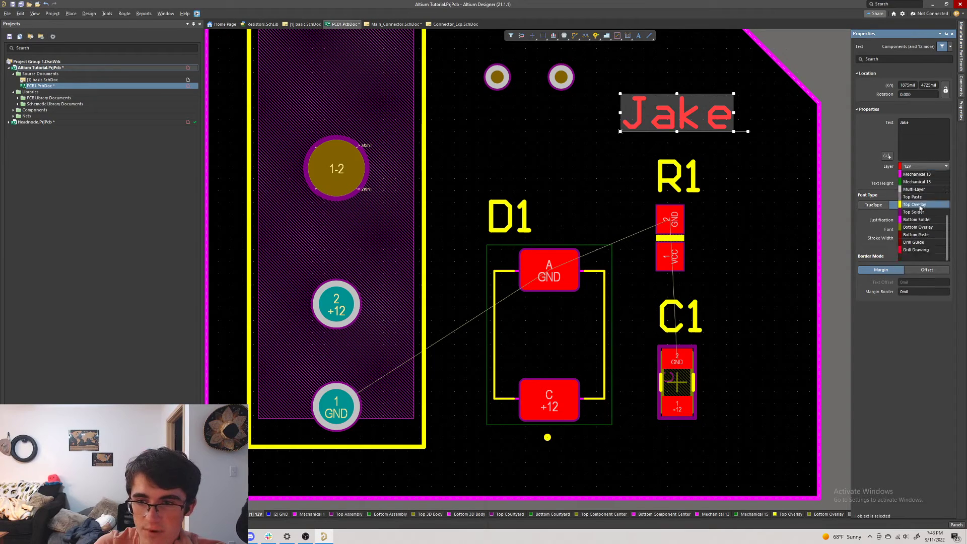
{"action": "left_click", "coordinate": [908, 203]}
{"action": "left_click", "coordinate": [850, 201]}
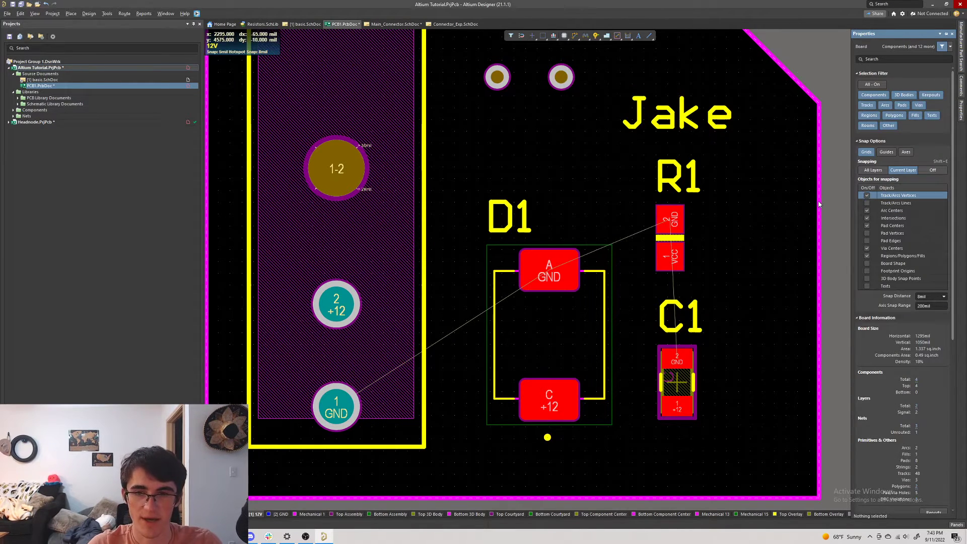
{"action": "key", "text": "3"}
{"action": "key", "text": "2"}
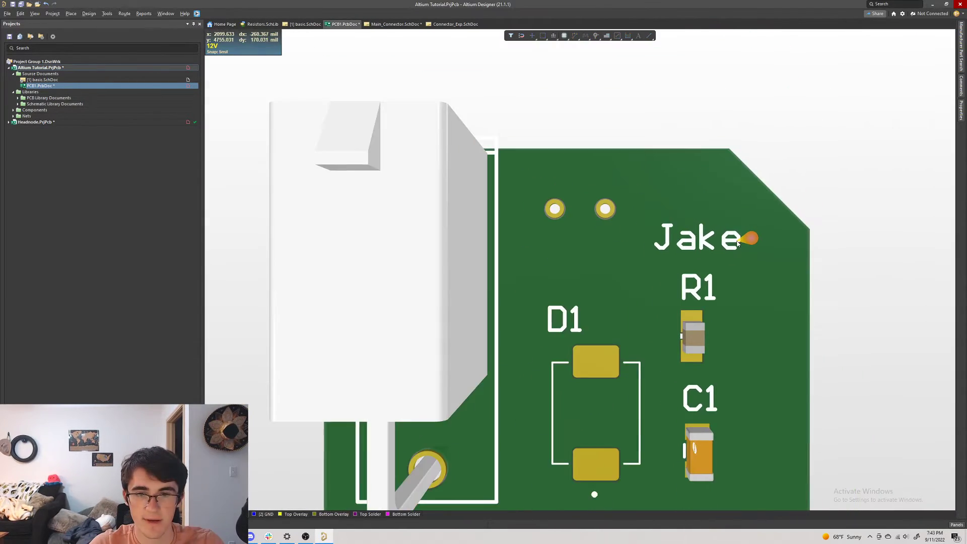
- Move the designer's name text to the Bottom Overlay layer and check it in 3D from the board's underside
{"action": "double_click", "coordinate": [667, 130]}
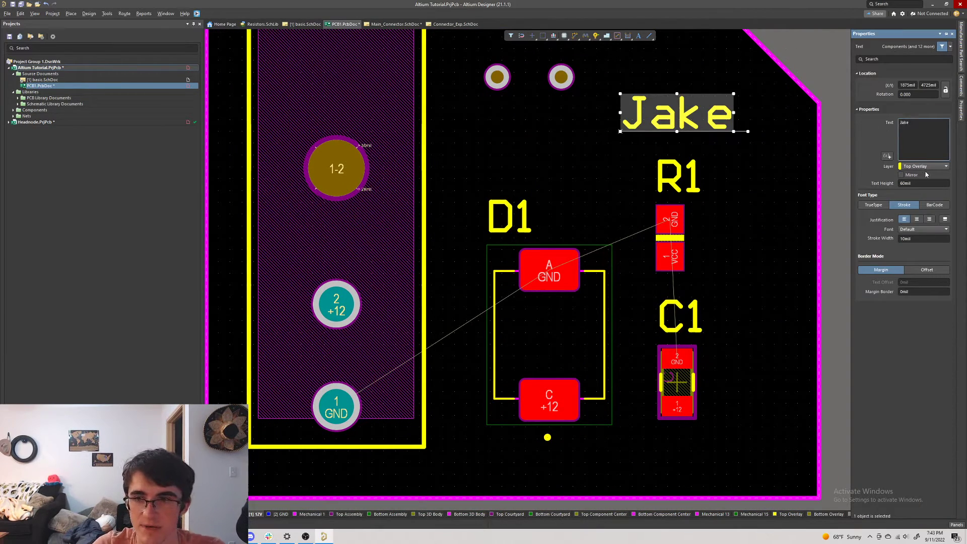
{"action": "left_click", "coordinate": [924, 167]}
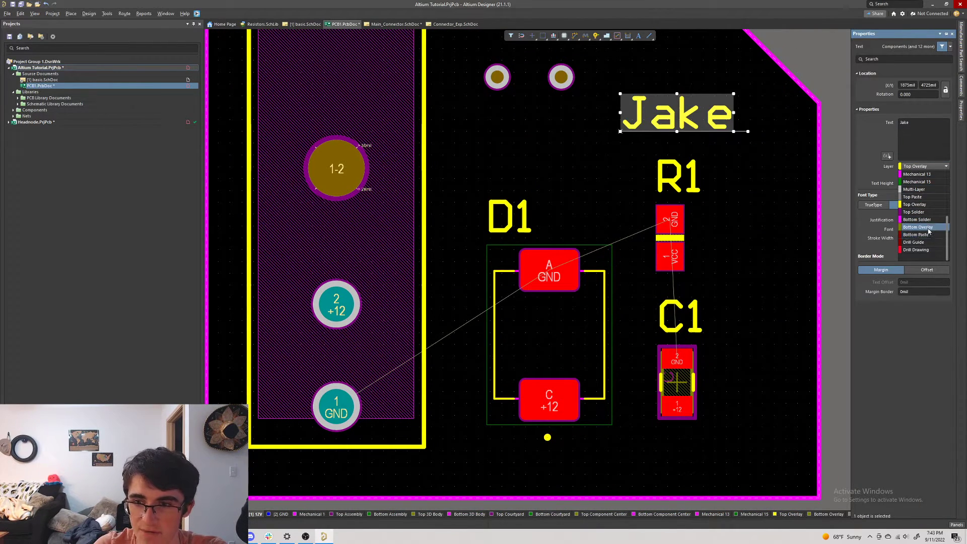
{"action": "left_click", "coordinate": [918, 227]}
{"action": "left_click", "coordinate": [681, 152]}
{"action": "key", "text": "3"}
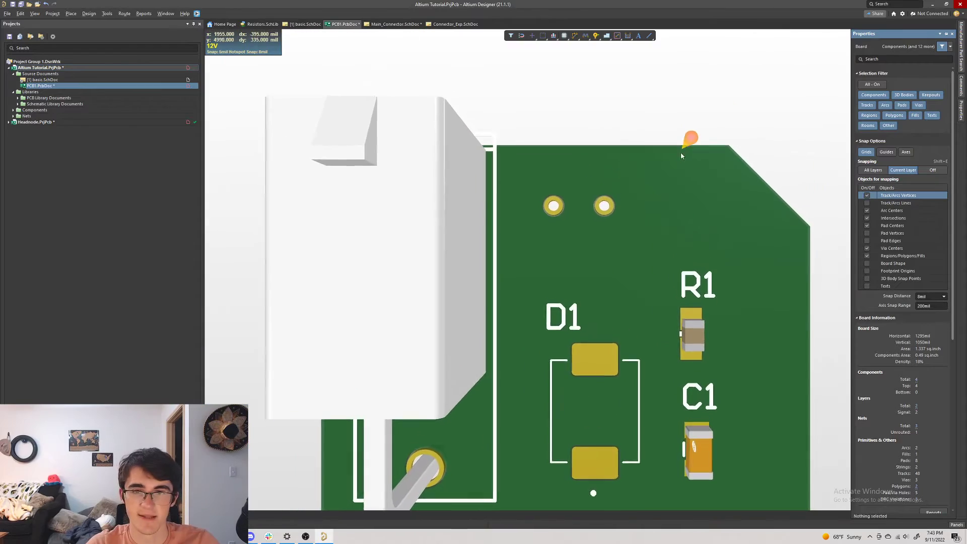
{"action": "key", "text": "v"}
{"action": "key", "text": "b"}
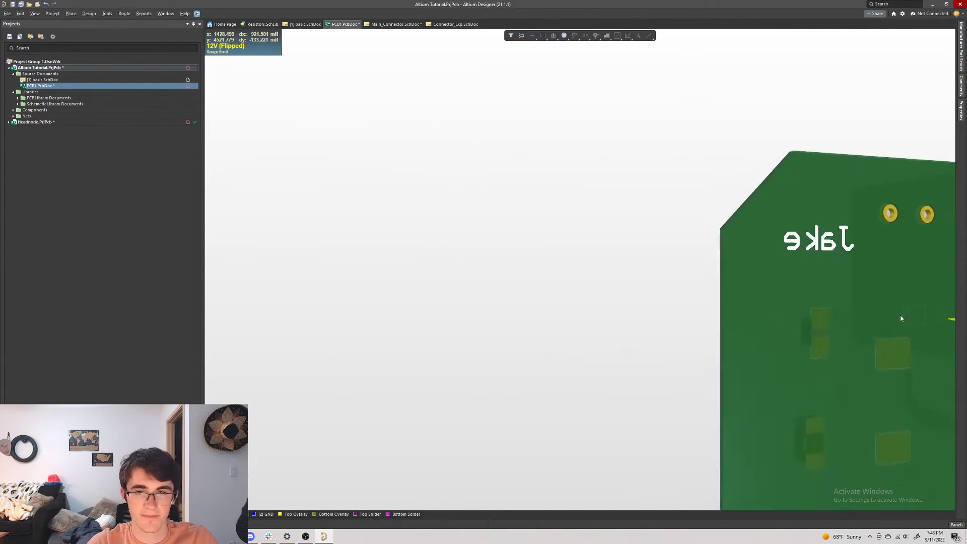
{"action": "right_click_drag", "start_coordinate": [869, 301], "coordinate": [524, 246]}
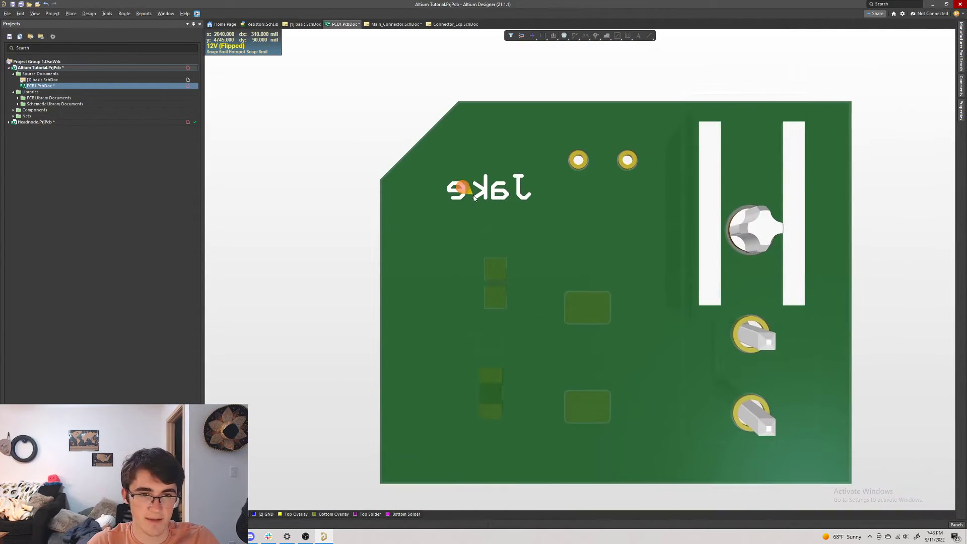
- Mirror the designer's name text on the Bottom Overlay layer
{"action": "key", "text": "2"}
{"action": "left_click", "coordinate": [679, 115]}
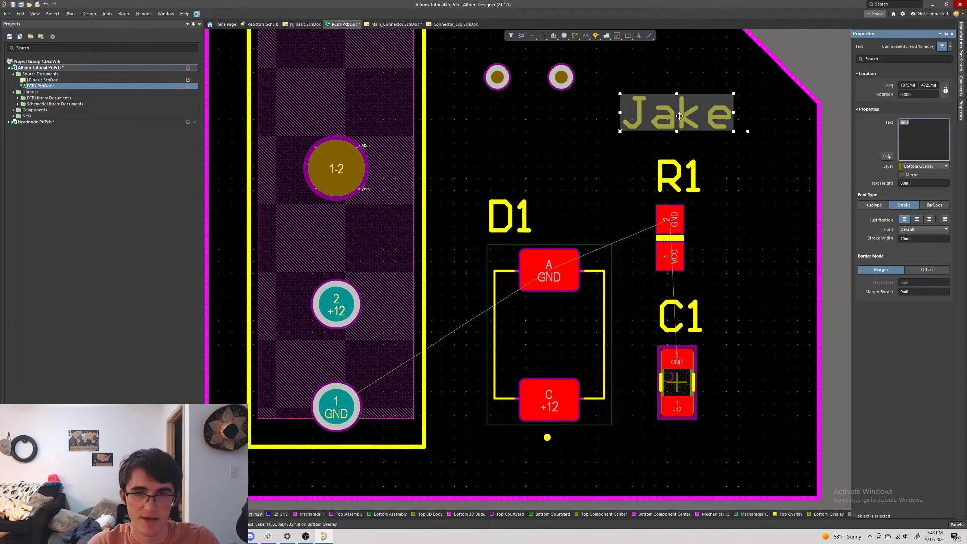
{"action": "left_click", "coordinate": [902, 176]}
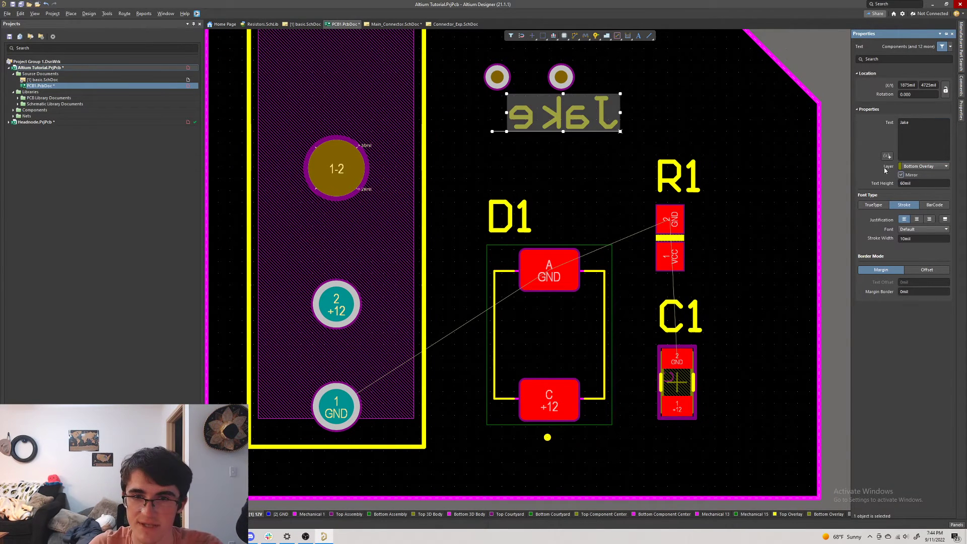
{"action": "left_click", "coordinate": [841, 74]}
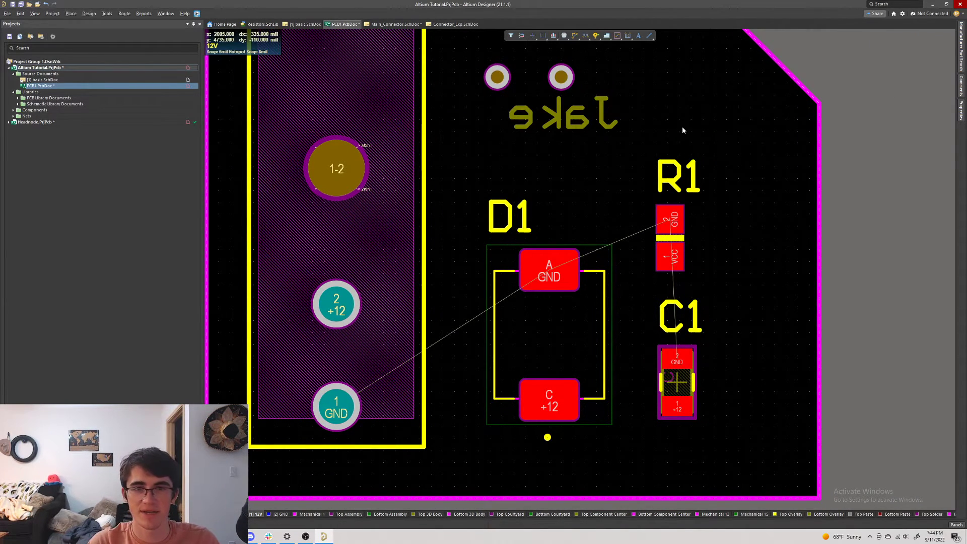
- Flip the board view in 2D and 3D to examine how the mirrored name text reads from the underside
{"action": "key", "text": "ctrl+f"}
{"action": "key", "text": "ctrl+f"}
{"action": "scroll", "coordinate": [676, 127], "scroll_direction": "down", "scroll_amount": 3, "text": "ctrl"}
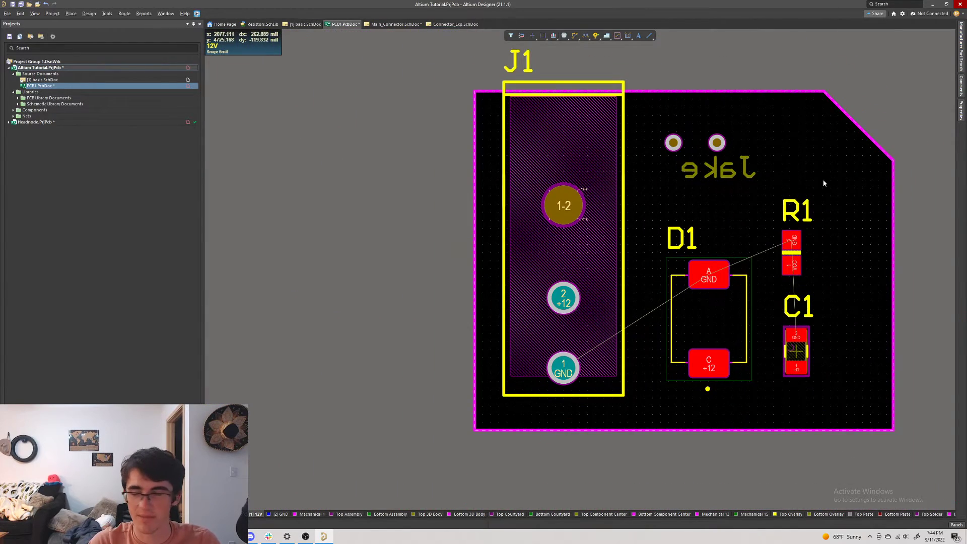
{"action": "right_click_drag", "start_coordinate": [823, 179], "coordinate": [762, 190]}
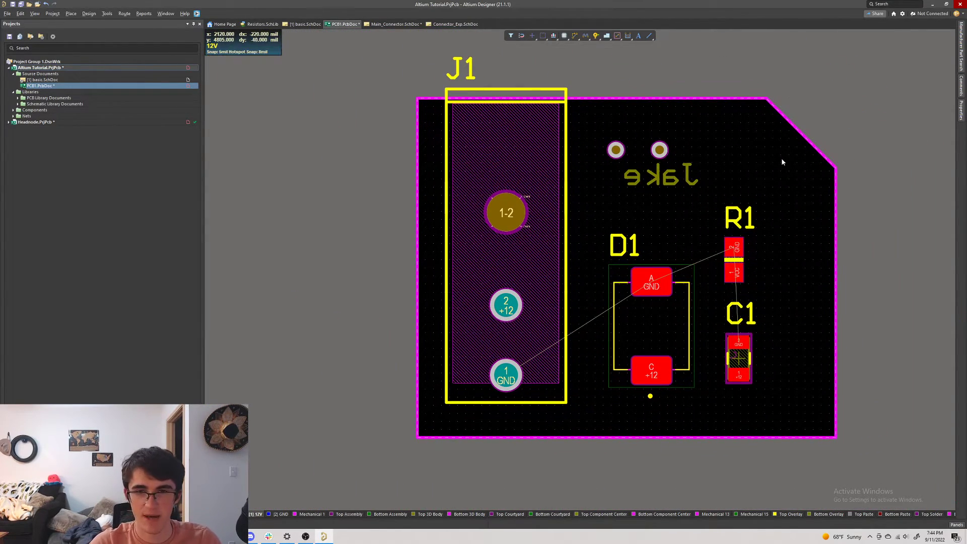
{"action": "key", "text": "ctrl+f"}
{"action": "right_click_drag", "start_coordinate": [812, 146], "coordinate": [361, 166]}
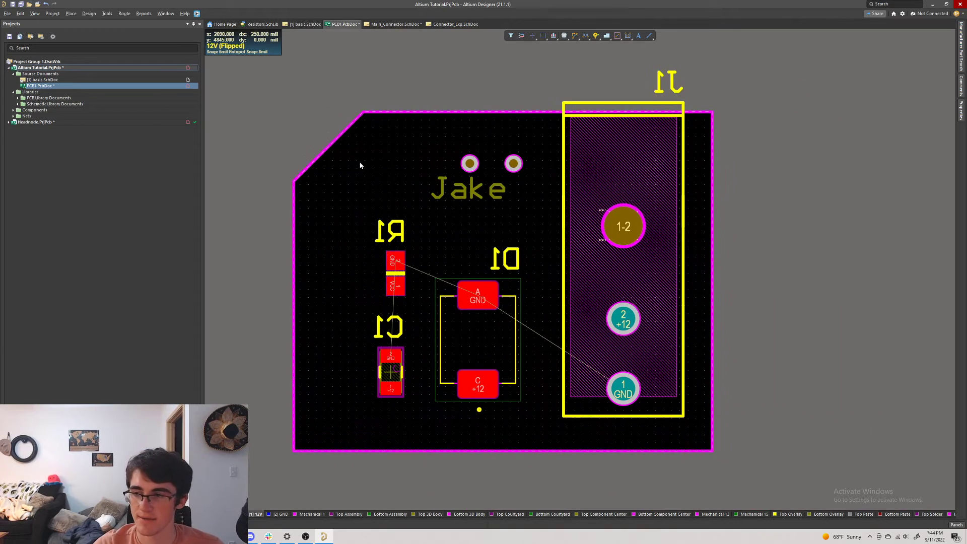
{"action": "key", "text": "3"}
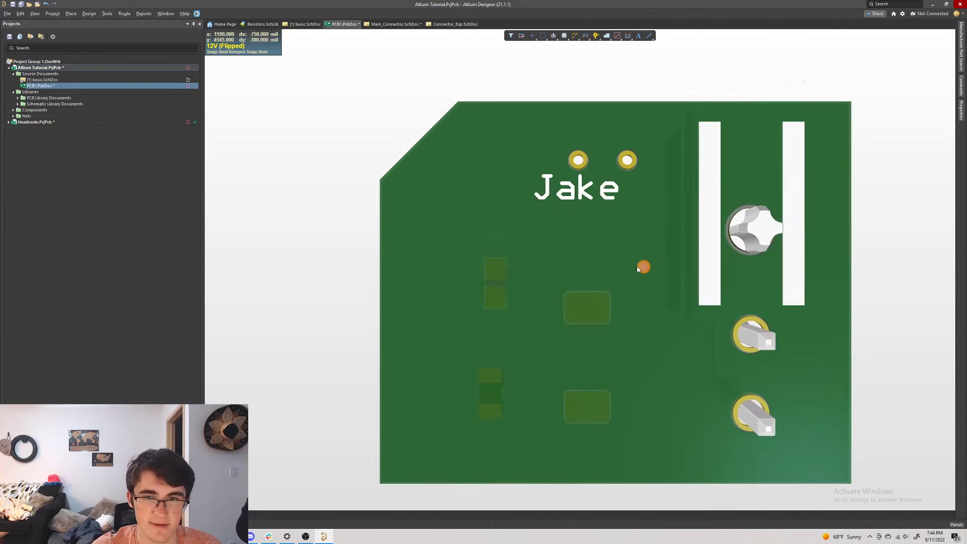
{"action": "key", "text": "ctrl+f"}
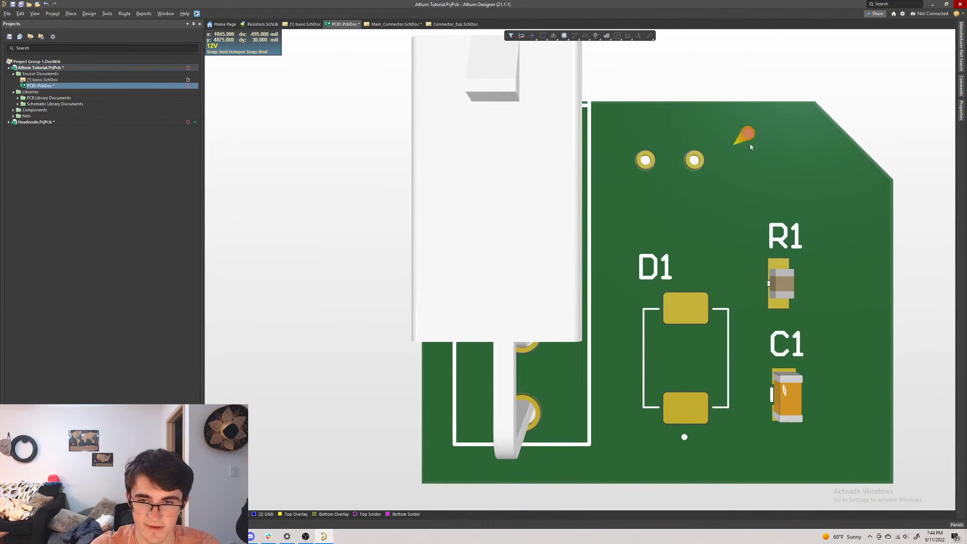
{"action": "key", "text": "ctrl+f"}
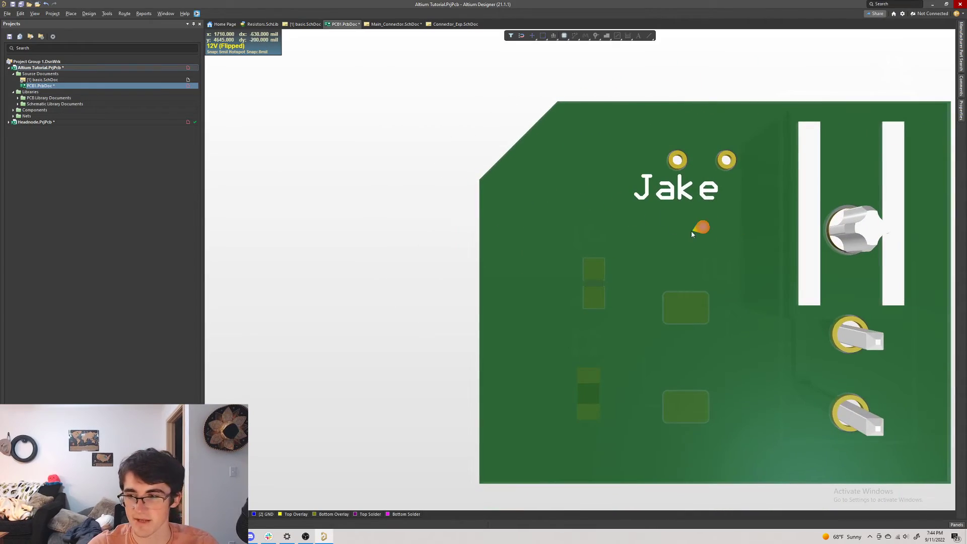
- Return the name text to the Top Overlay layer and flip the 2D view back to the board's top side
{"action": "key", "text": "2"}
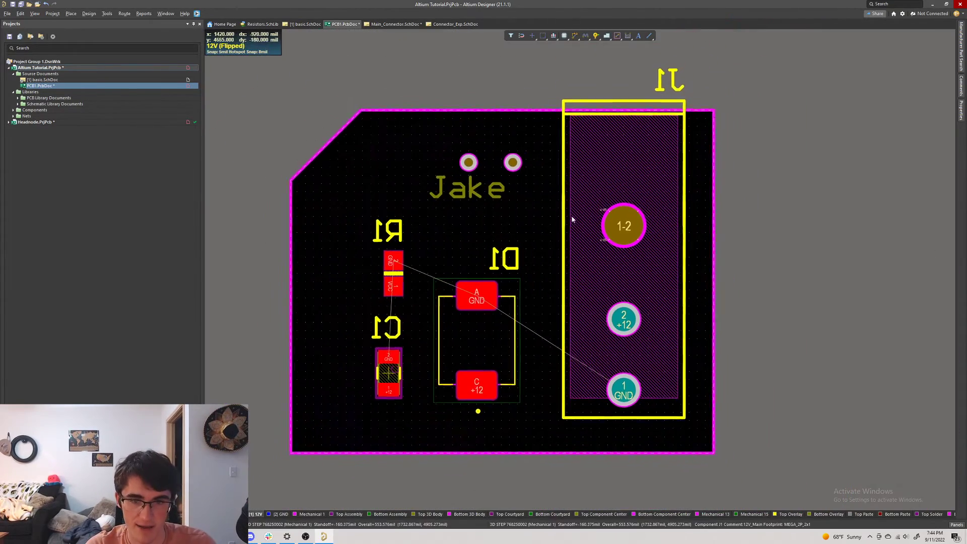
{"action": "double_click", "coordinate": [467, 196]}
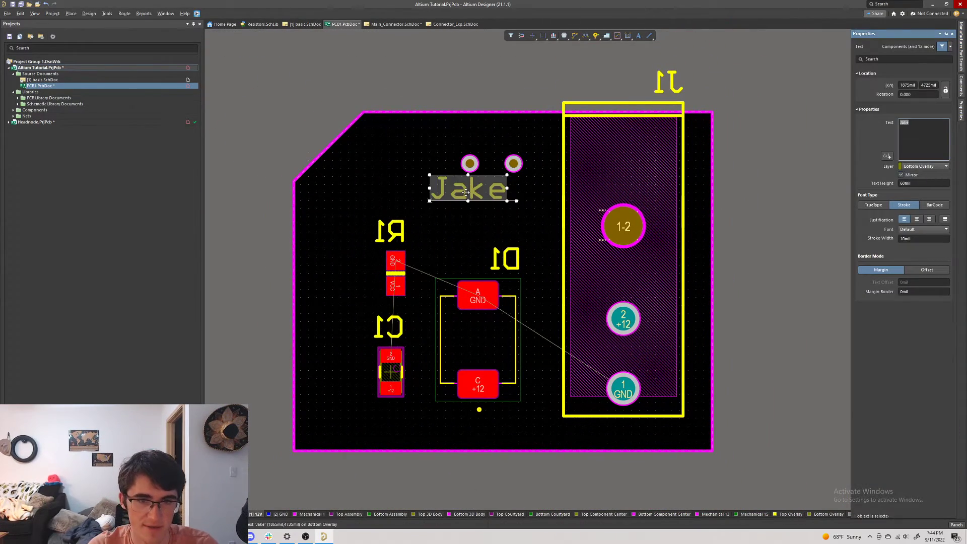
{"action": "left_click", "coordinate": [913, 168]}
{"action": "left_click", "coordinate": [915, 204]}
{"action": "left_click", "coordinate": [761, 205]}
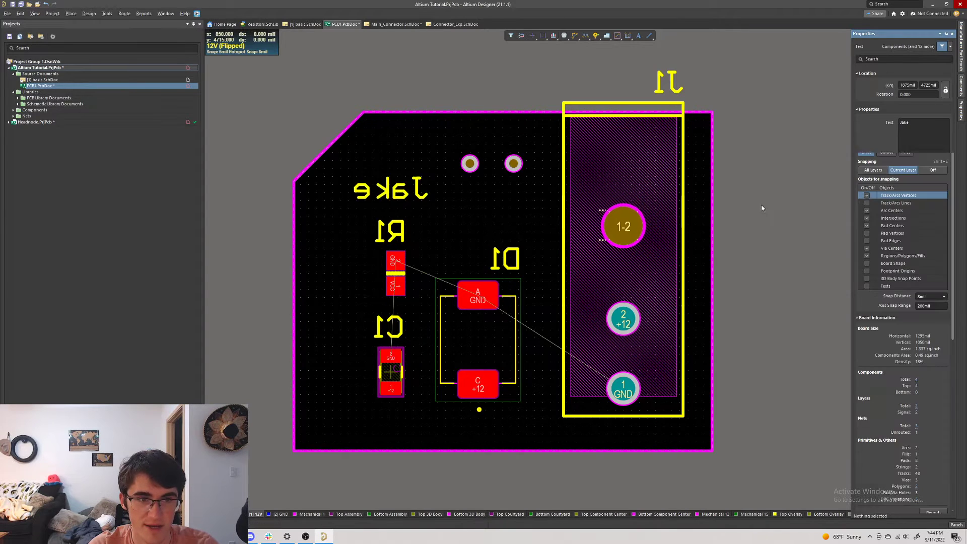
{"action": "key", "text": "ctrl+f"}
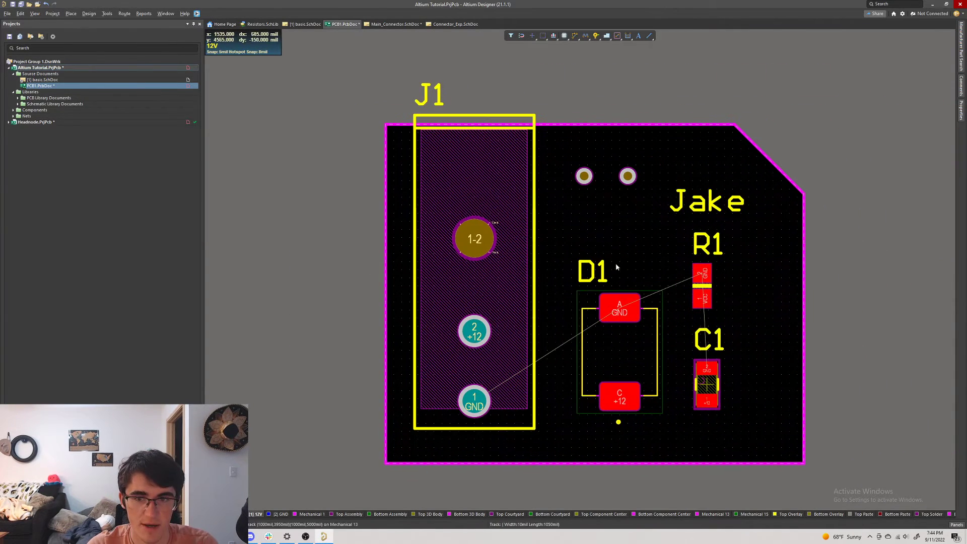
- Save the board document and move the name text to the board's upper edge, beside the chamfered corner
{"action": "key", "text": "ctrl+s"}
{"action": "left_click_drag", "start_coordinate": [730, 206], "coordinate": [657, 158]}
{"action": "left_click", "coordinate": [860, 180]}
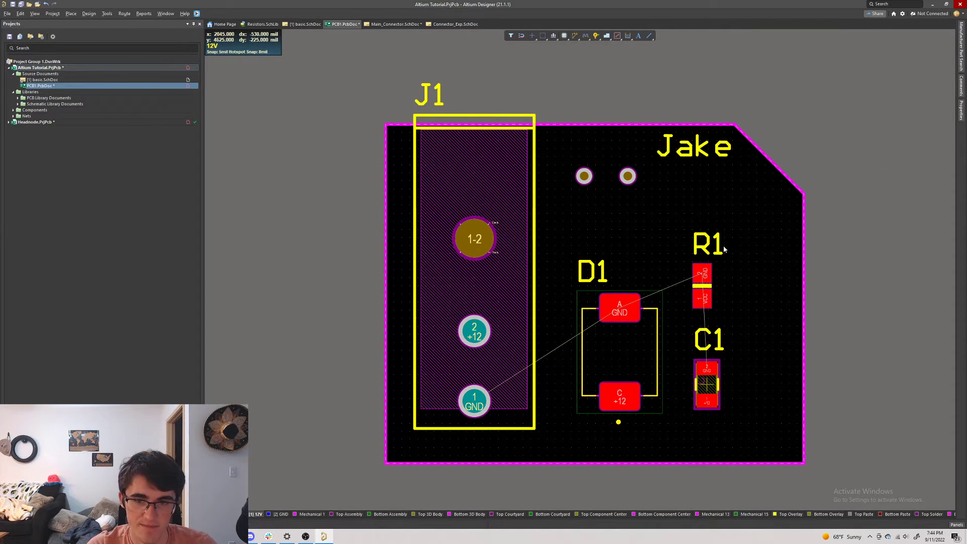
{"action": "scroll", "coordinate": [558, 418], "scroll_direction": "up", "scroll_amount": 2, "text": "ctrl"}
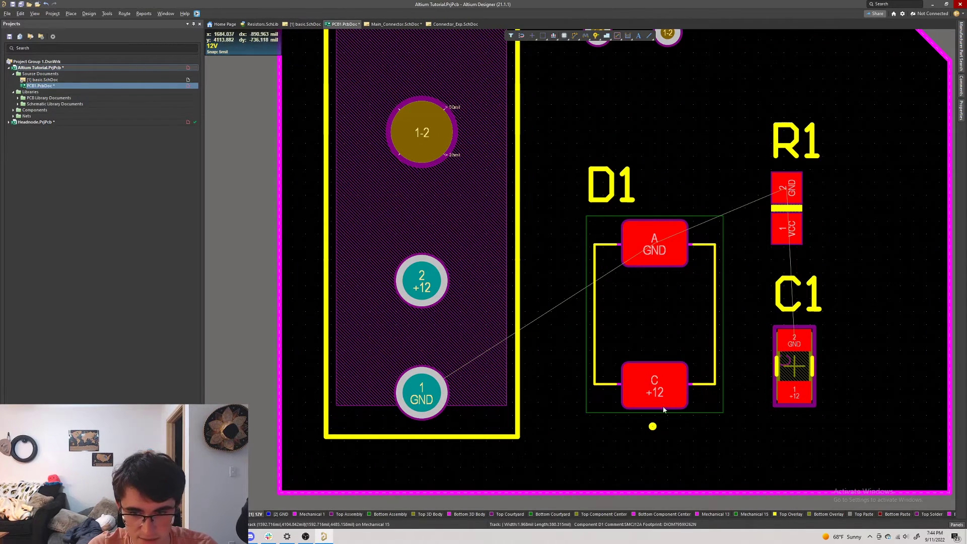
{"action": "scroll", "coordinate": [789, 400], "scroll_direction": "down", "scroll_amount": 2, "text": "ctrl"}
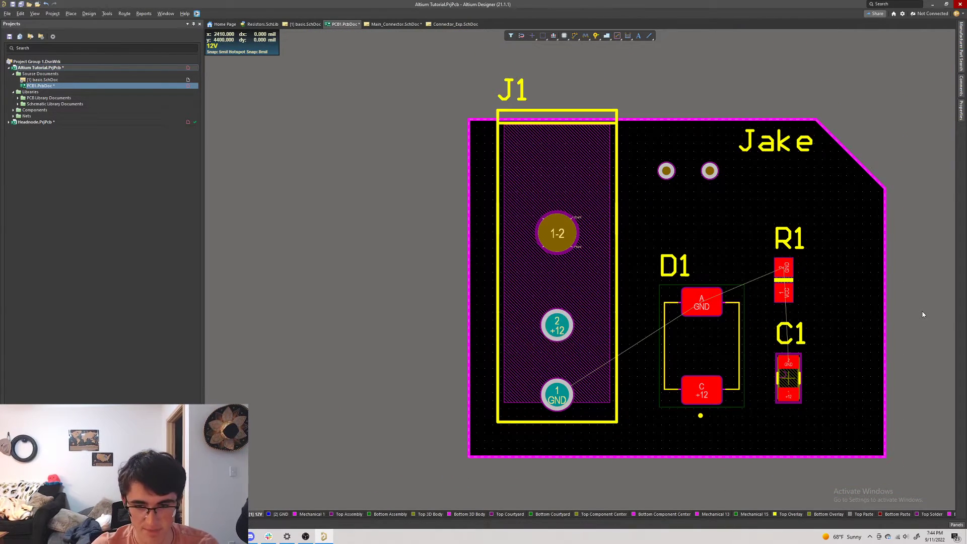
{"action": "key", "text": "3"}
{"action": "key", "text": "2"}
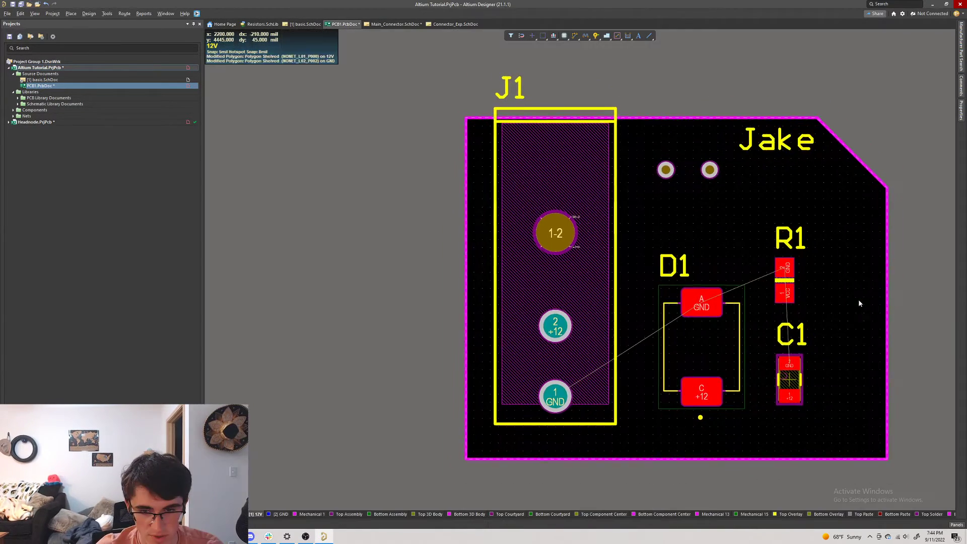
{"action": "key", "text": "t"}
{"action": "key", "text": "Escape"}
{"action": "scroll", "coordinate": [730, 414], "scroll_direction": "up", "scroll_amount": 2, "text": "ctrl"}
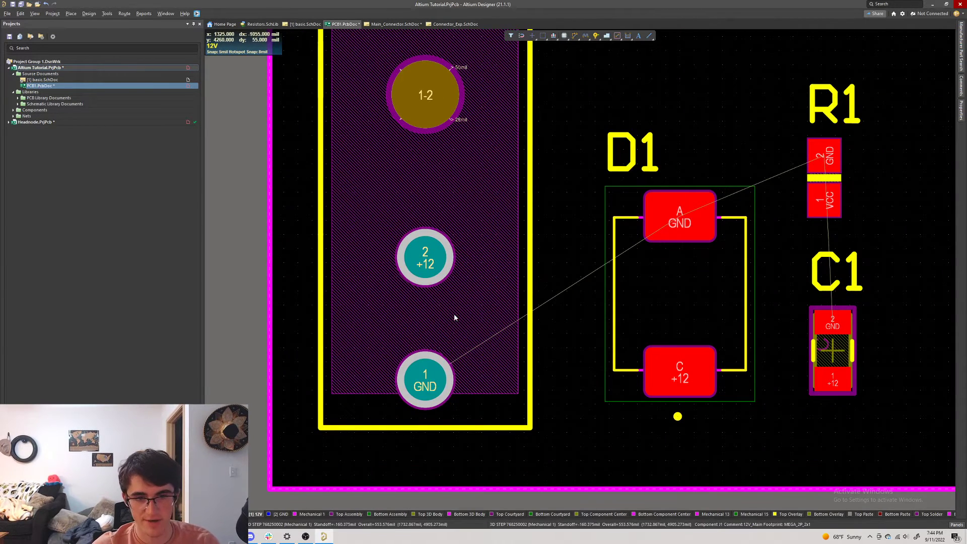
- Restore and repour the shelved 12V and GND polygons, and check the filled board in 3D
{"action": "left_click", "coordinate": [839, 386]}
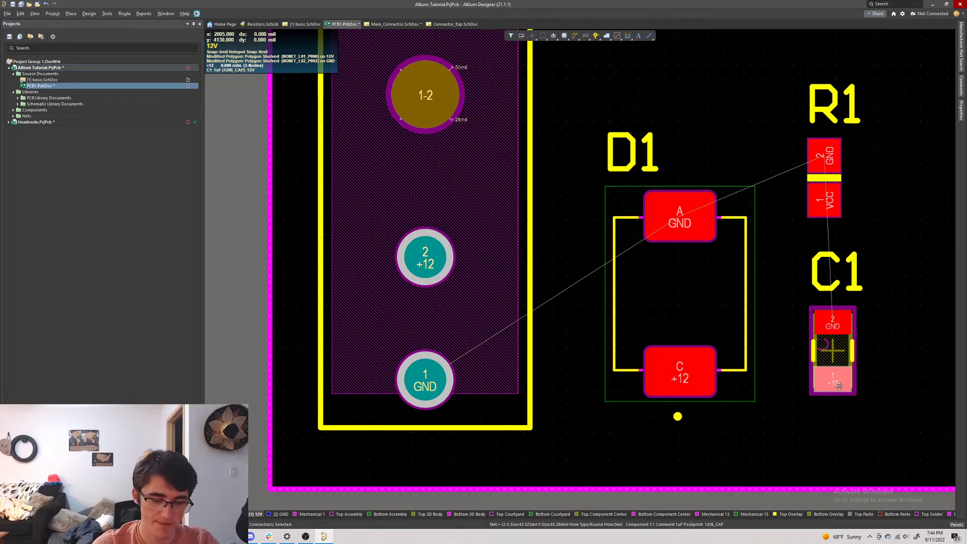
{"action": "key", "text": "t"}
{"action": "key", "text": "g"}
{"action": "key", "text": "a"}
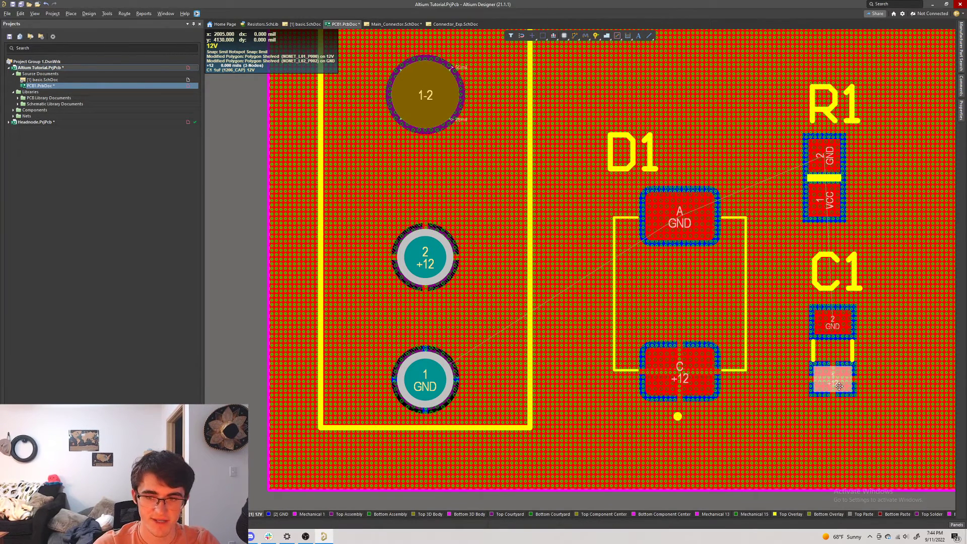
{"action": "right_click", "coordinate": [839, 386]}
{"action": "key", "text": "Escape"}
{"action": "scroll", "coordinate": [832, 385], "scroll_direction": "down", "scroll_amount": 2, "text": "ctrl"}
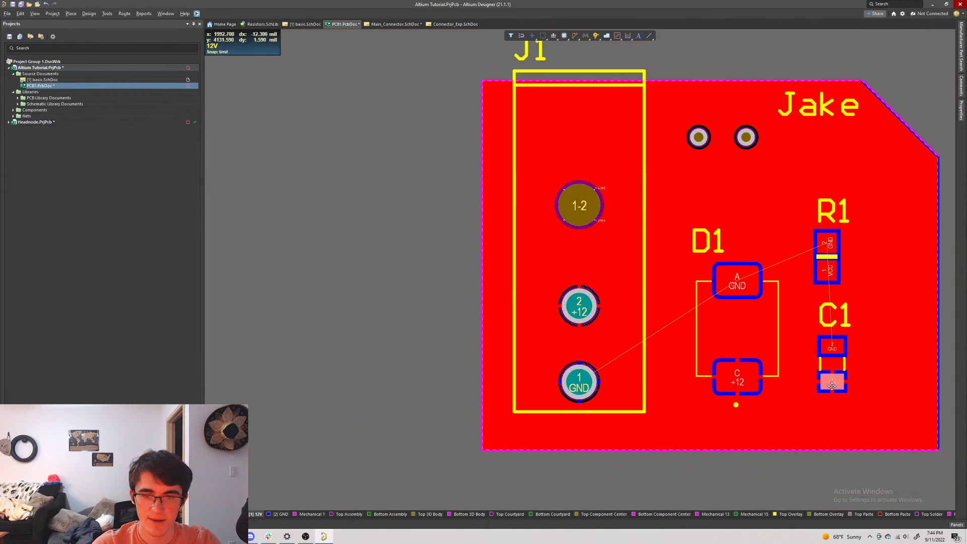
{"action": "left_click", "coordinate": [885, 262]}
{"action": "key", "text": "3"}
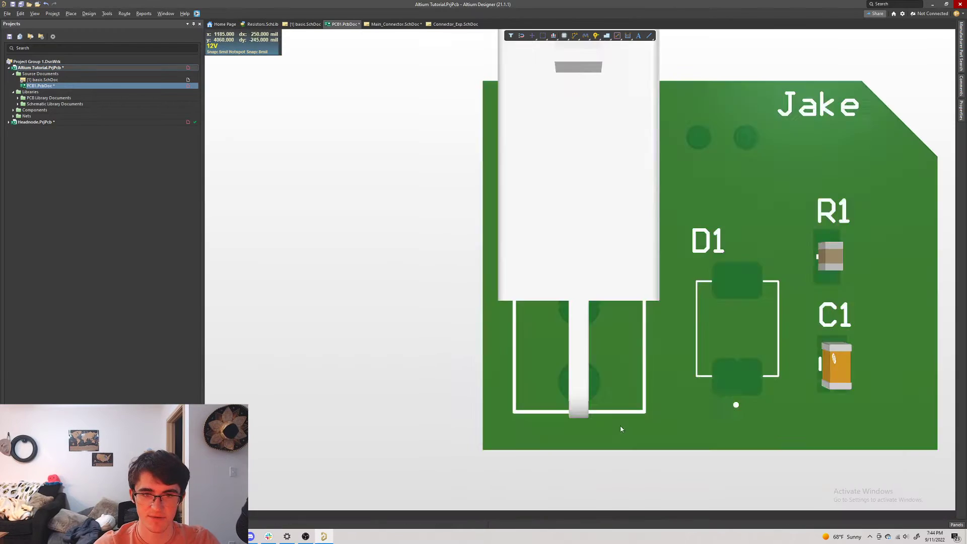
{"action": "key", "text": "2"}
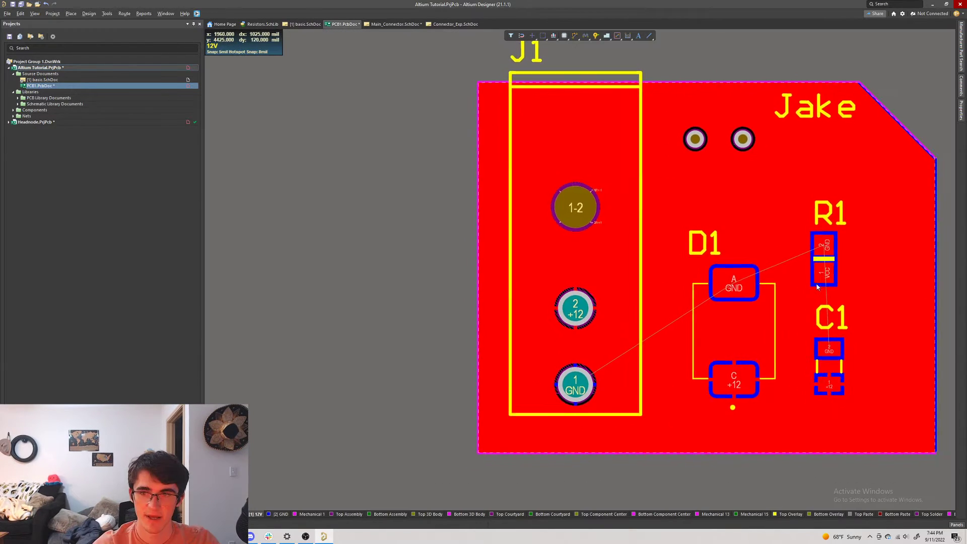
{"action": "key", "text": "3"}
{"action": "key", "text": "2"}
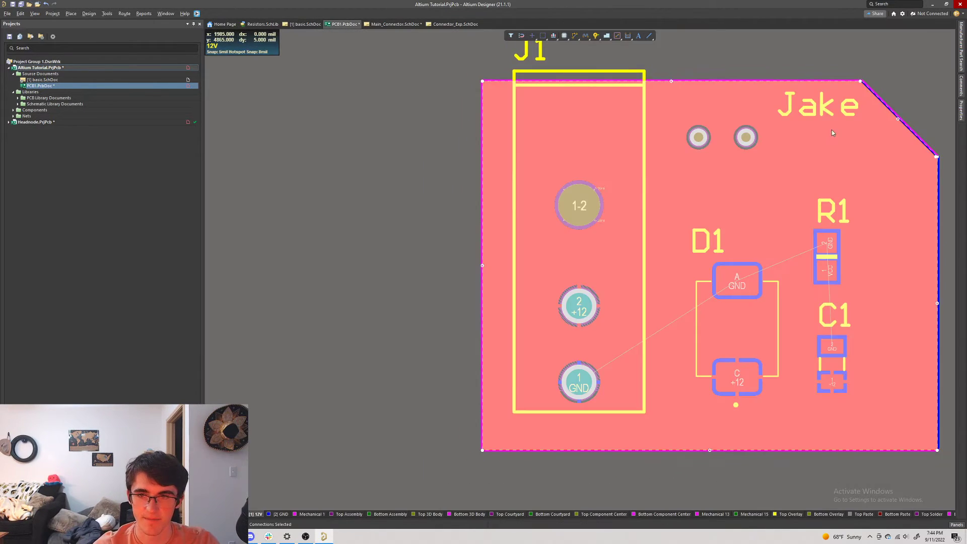
- Lower the 12V polygon's upper edge below the two vias, level with the chamfer's lower end, and repour all polygons
{"action": "left_click_drag", "start_coordinate": [672, 82], "coordinate": [672, 83]}
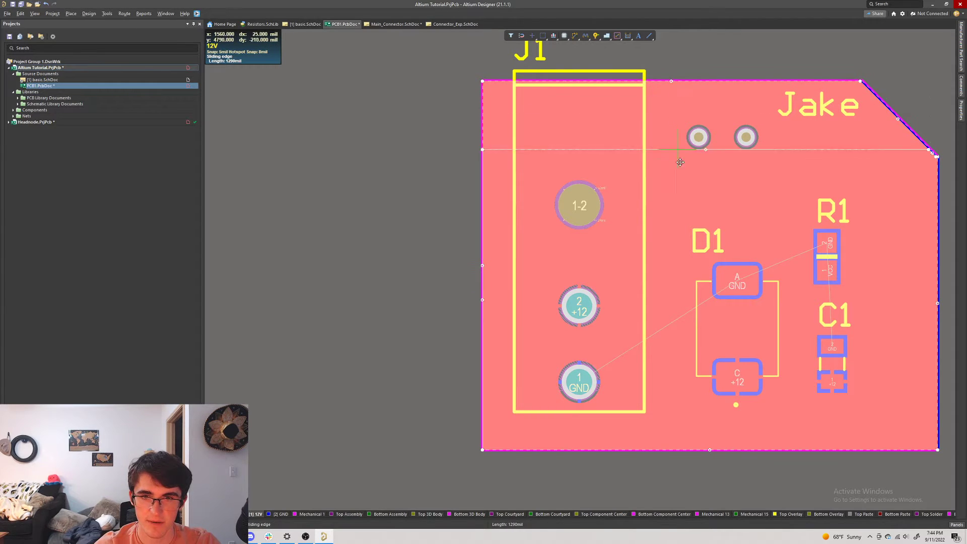
{"action": "key", "text": "t"}
{"action": "key", "text": "g"}
{"action": "key", "text": "a"}
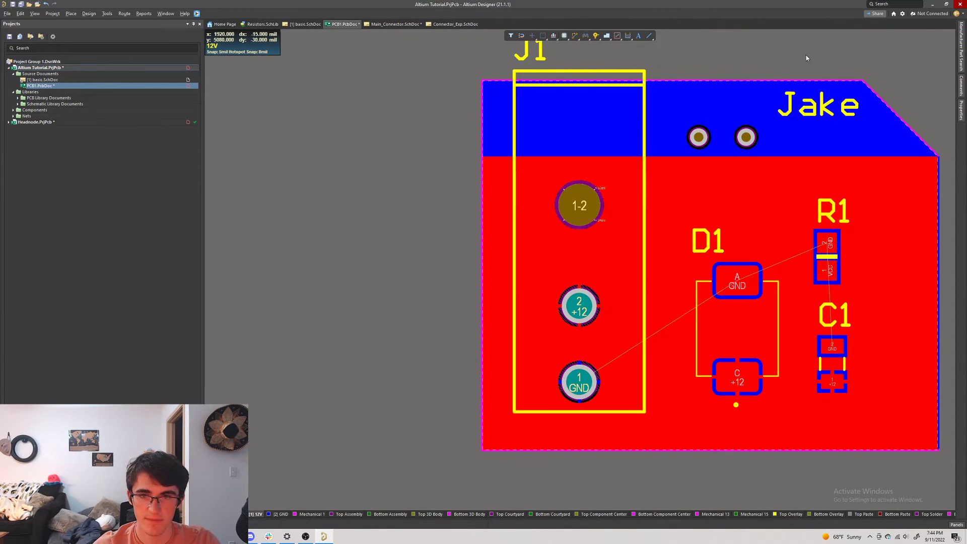
- Examine in 3D the reshaped 12V pour and its thermal relief connections around D1's +12 pad
{"action": "key", "text": "3"}
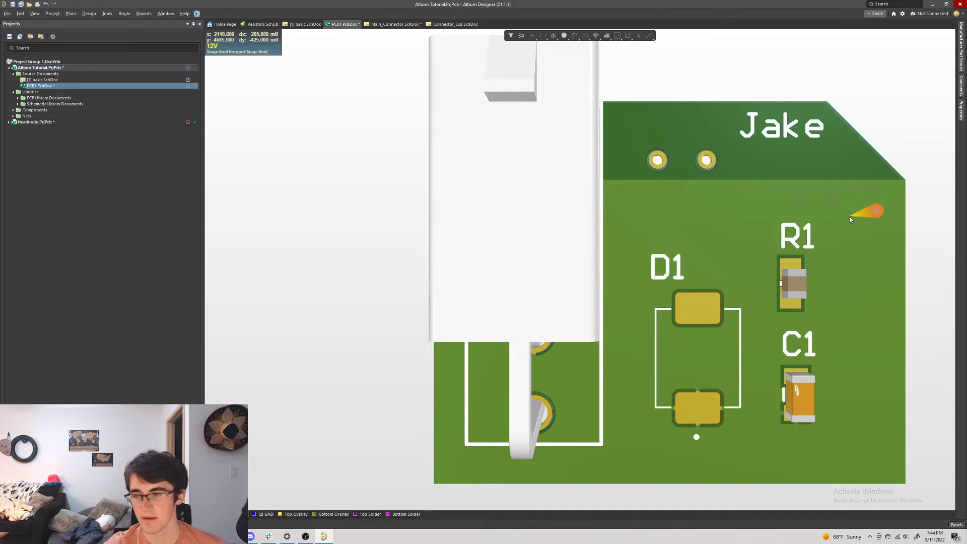
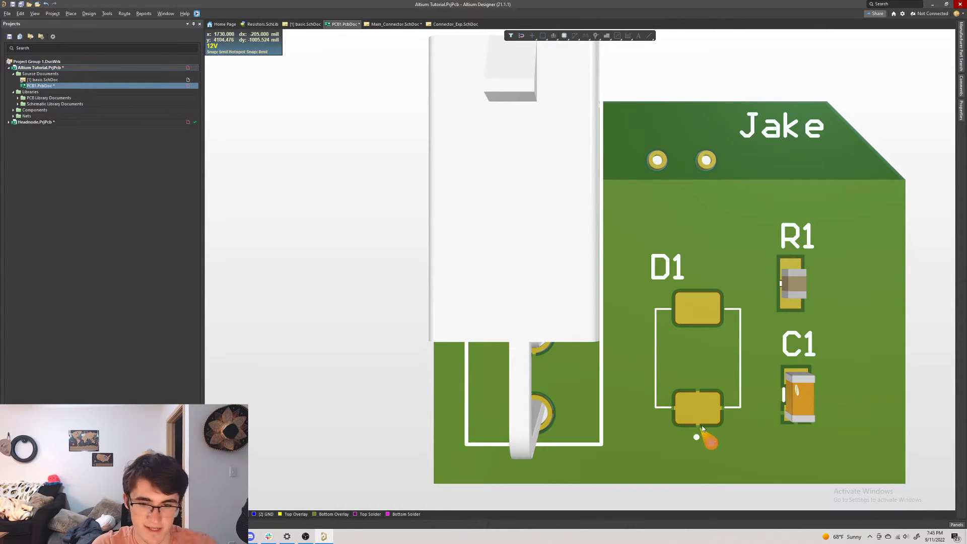
{"action": "scroll", "coordinate": [716, 428], "scroll_direction": "up", "scroll_amount": 2, "text": "ctrl"}
{"action": "scroll", "coordinate": [711, 412], "scroll_direction": "up", "scroll_amount": 1, "text": "ctrl"}
{"action": "scroll", "coordinate": [719, 407], "scroll_direction": "down", "scroll_amount": 1, "text": "ctrl"}
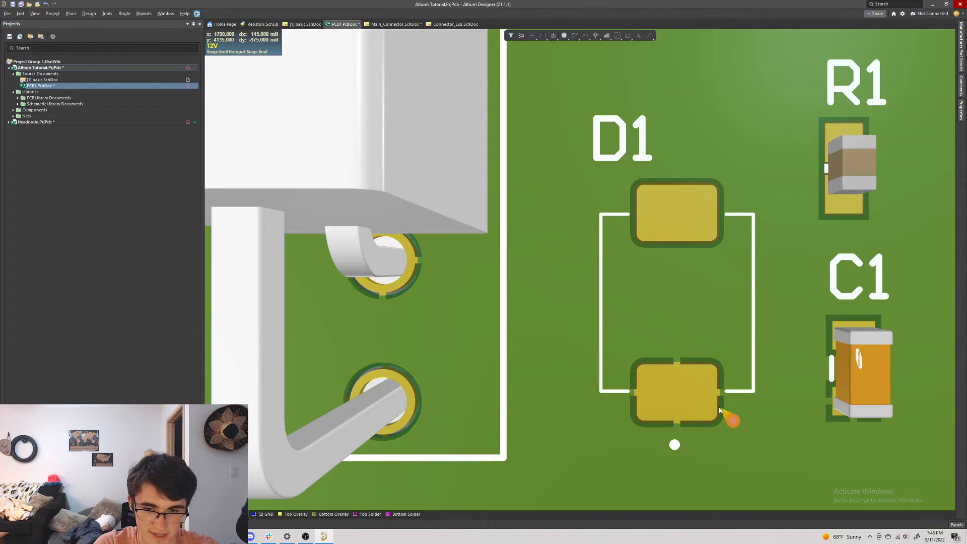
{"action": "right_click_drag", "start_coordinate": [719, 407], "coordinate": [689, 321]}
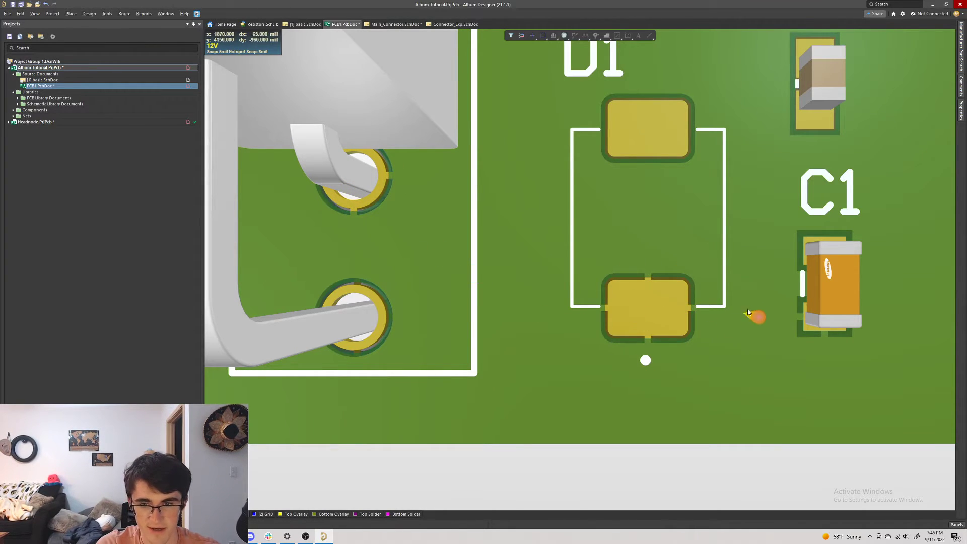
- Return to the 2D layout, route a vertical 12V-layer track between J1 and D1 past the board's lower edge, and repour the polygons
{"action": "scroll", "coordinate": [666, 313], "scroll_direction": "down", "scroll_amount": 2}
{"action": "scroll", "coordinate": [666, 312], "scroll_direction": "down", "scroll_amount": 4, "text": "ctrl"}
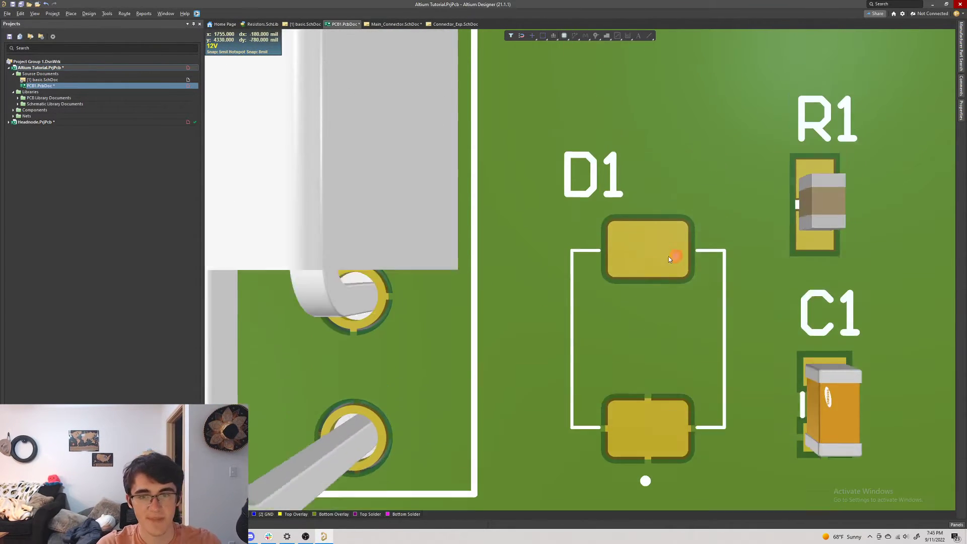
{"action": "key", "text": "2"}
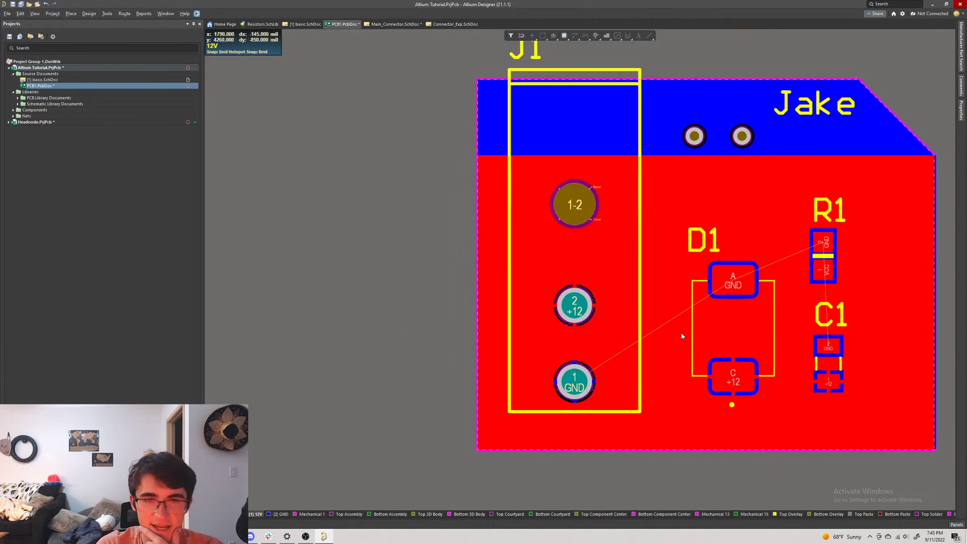
{"action": "scroll", "coordinate": [710, 477], "scroll_direction": "up", "scroll_amount": 1, "text": "ctrl"}
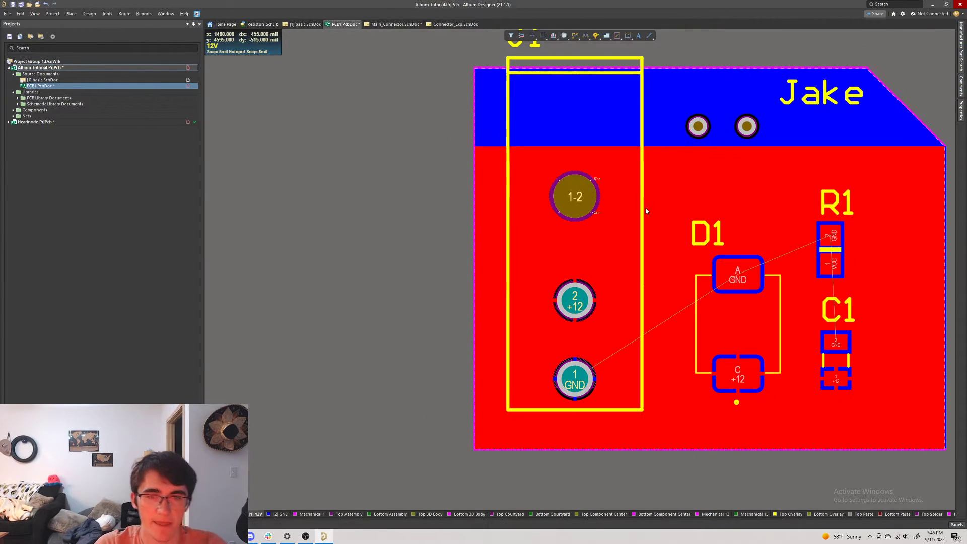
{"action": "left_click", "coordinate": [659, 123]}
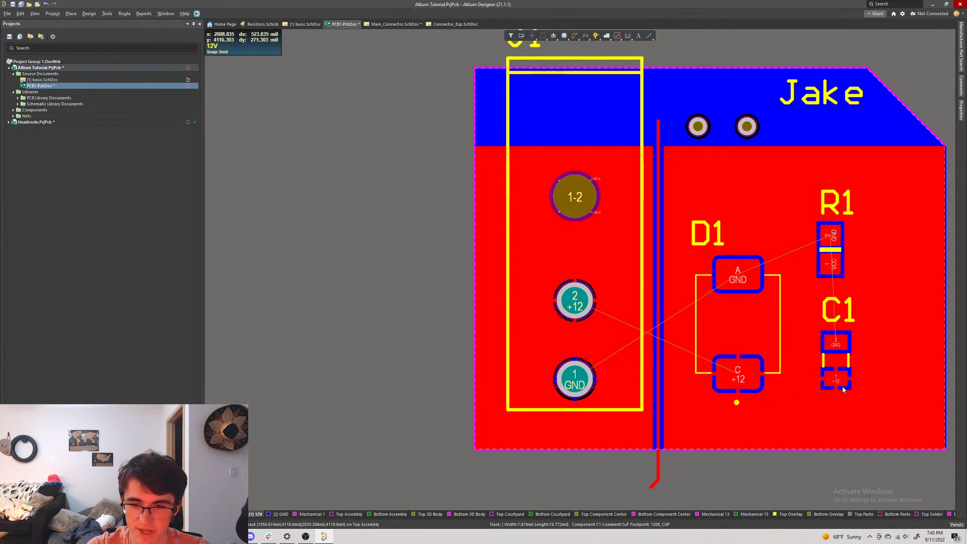
- Shelve the polygon pours and examine the +12 connection lines between J1, D1 and C1
{"action": "scroll", "coordinate": [842, 388], "scroll_direction": "up", "scroll_amount": 4, "text": "ctrl"}
{"action": "key", "text": "ctrl+a"}
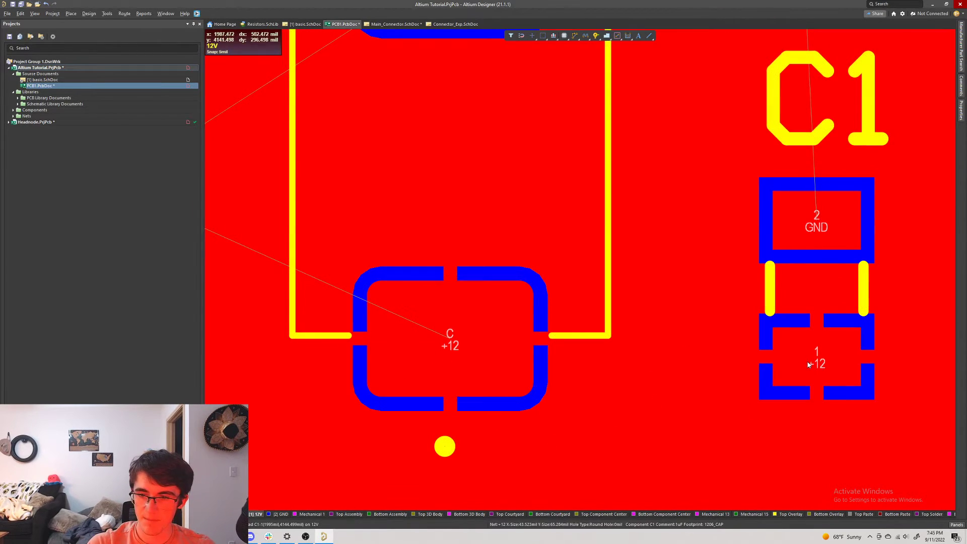
{"action": "scroll", "coordinate": [765, 334], "scroll_direction": "down", "scroll_amount": 4, "text": "ctrl"}
{"action": "scroll", "coordinate": [543, 159], "scroll_direction": "up", "scroll_amount": 1, "text": "ctrl"}
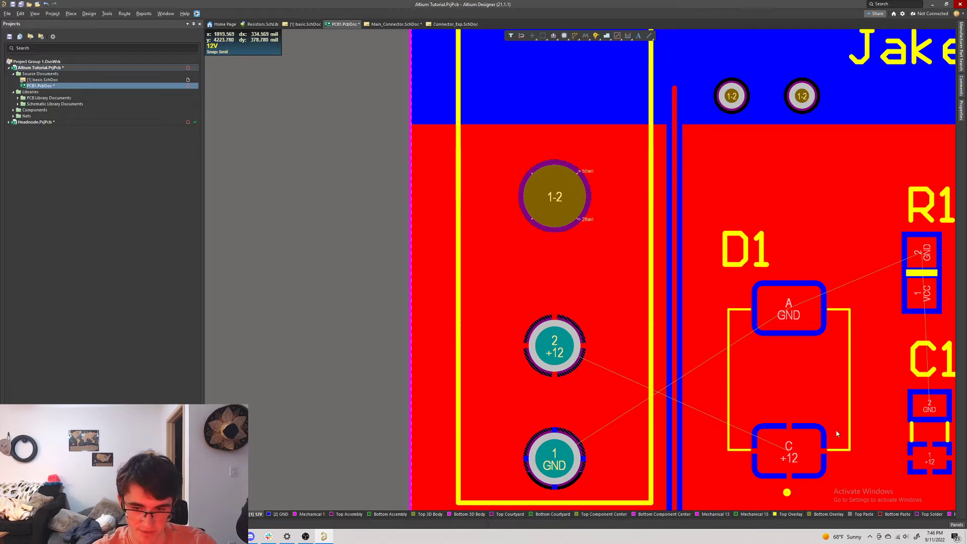
{"action": "scroll", "coordinate": [806, 454], "scroll_direction": "up", "scroll_amount": 1, "text": "ctrl"}
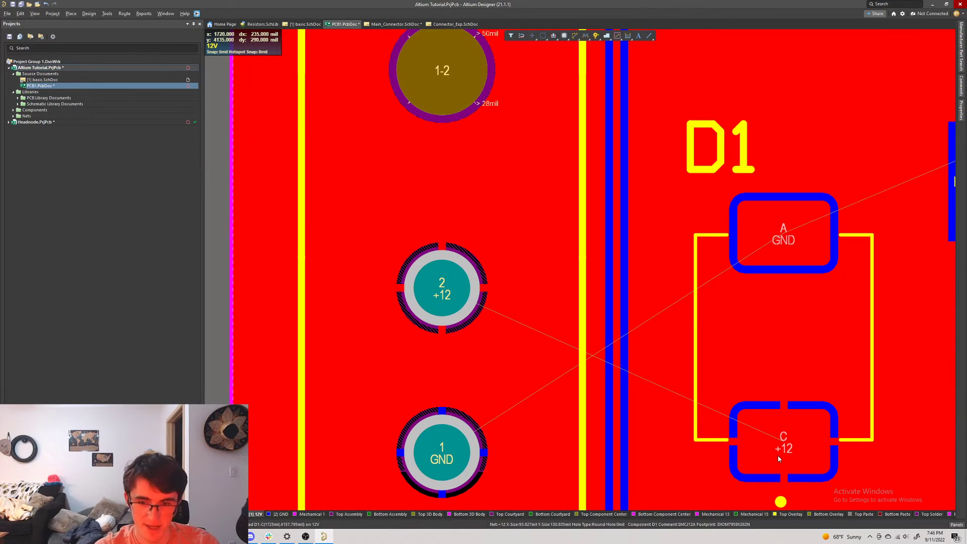
{"action": "right_click", "coordinate": [686, 402]}
{"action": "left_click", "coordinate": [746, 393]}
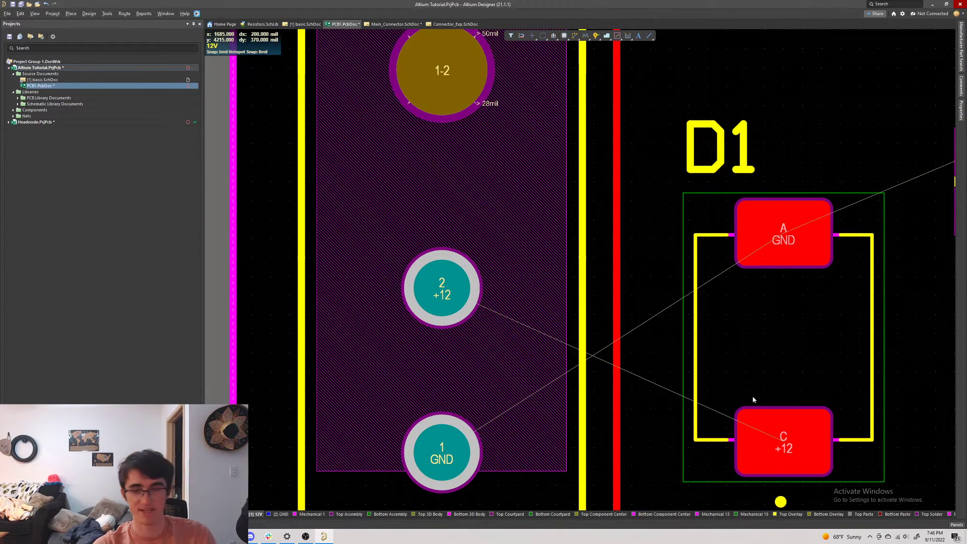
{"action": "scroll", "coordinate": [687, 442], "scroll_direction": "down", "scroll_amount": 2, "text": "ctrl"}
{"action": "scroll", "coordinate": [791, 392], "scroll_direction": "down", "scroll_amount": 1, "text": "ctrl"}
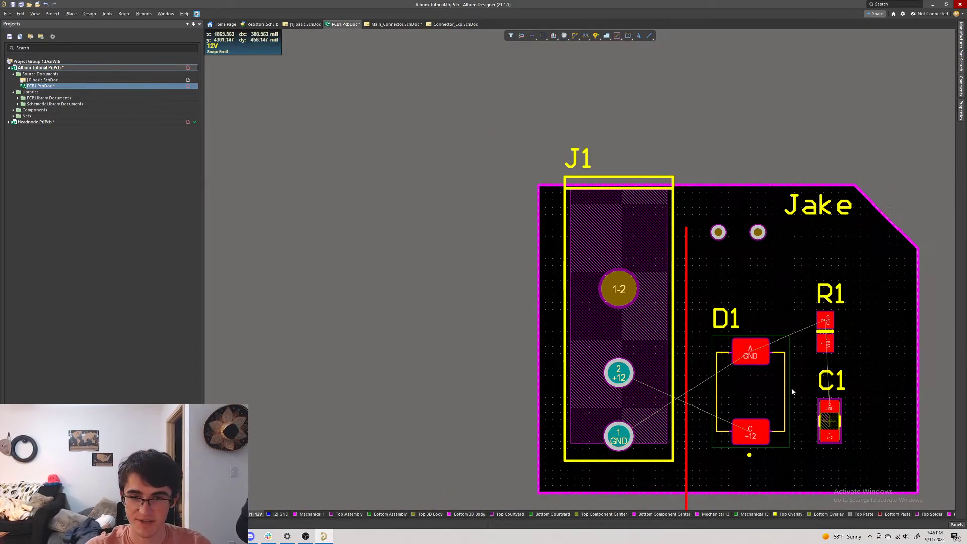
{"action": "scroll", "coordinate": [921, 311], "scroll_direction": "up", "scroll_amount": 1, "text": "ctrl"}
{"action": "scroll", "coordinate": [887, 262], "scroll_direction": "down", "scroll_amount": 2}
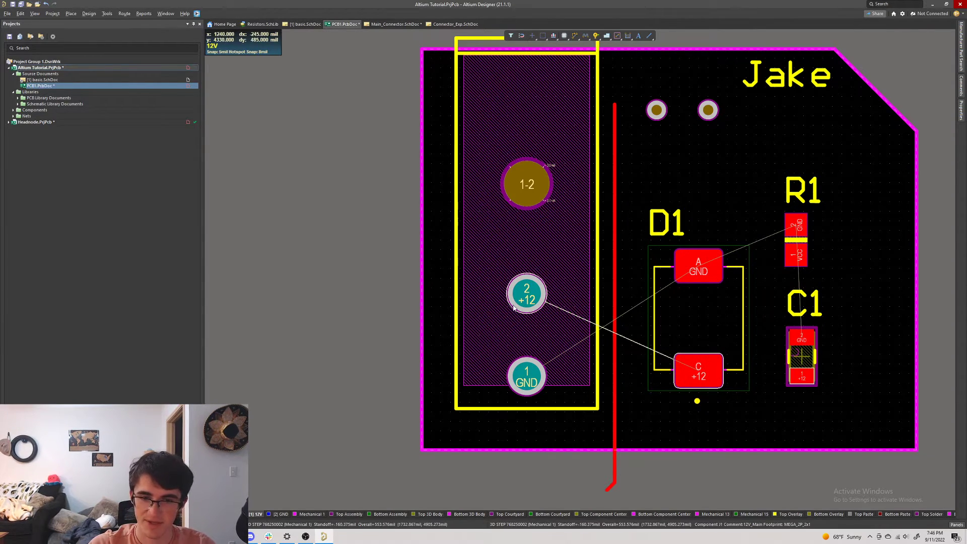
- Restore the shelved 12V and GND polygon pours
{"action": "key", "text": "ctrl+z"}
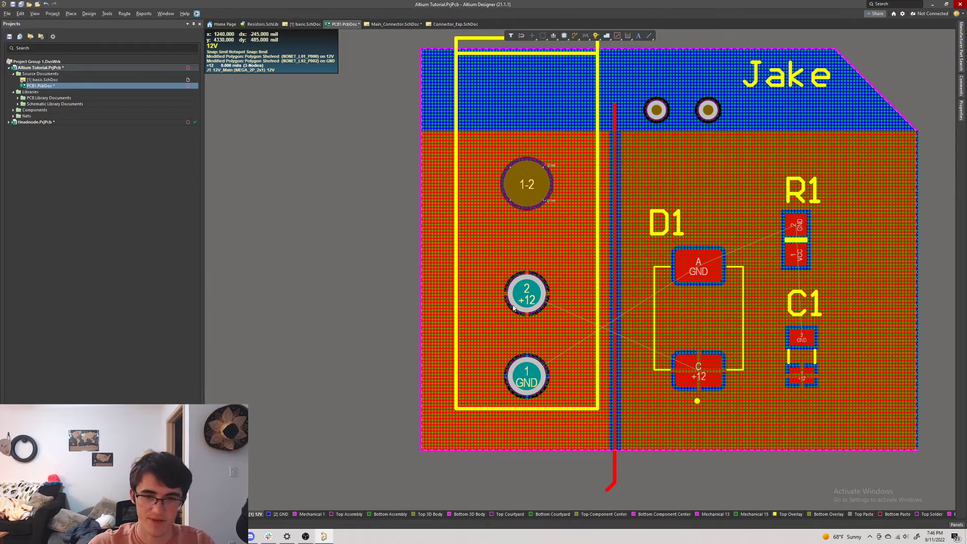
{"action": "right_click", "coordinate": [514, 308]}
{"action": "key", "text": "Escape"}
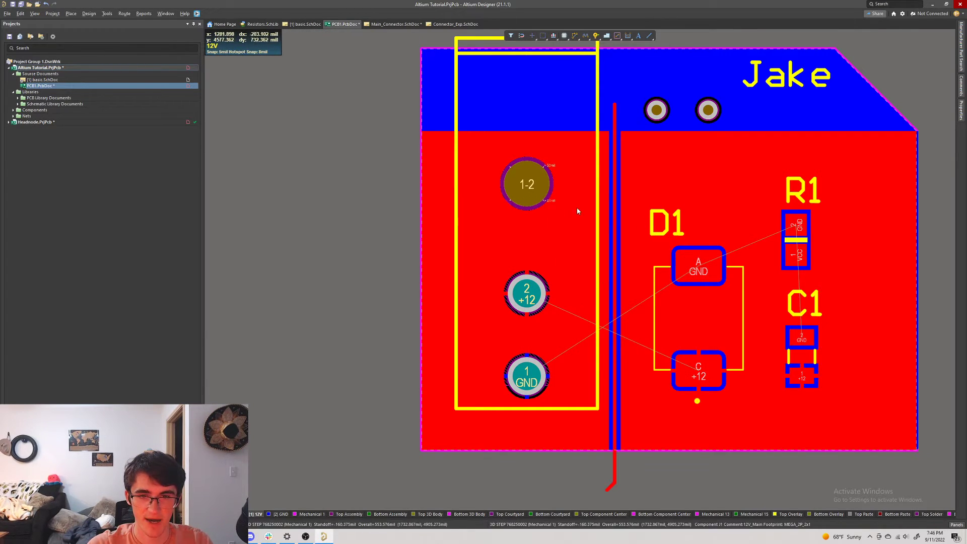
- Enable Remove Dead Copper for the 12V polygon pour and refresh the pours by shelving and restoring all polygons
{"action": "double_click", "coordinate": [790, 166]}
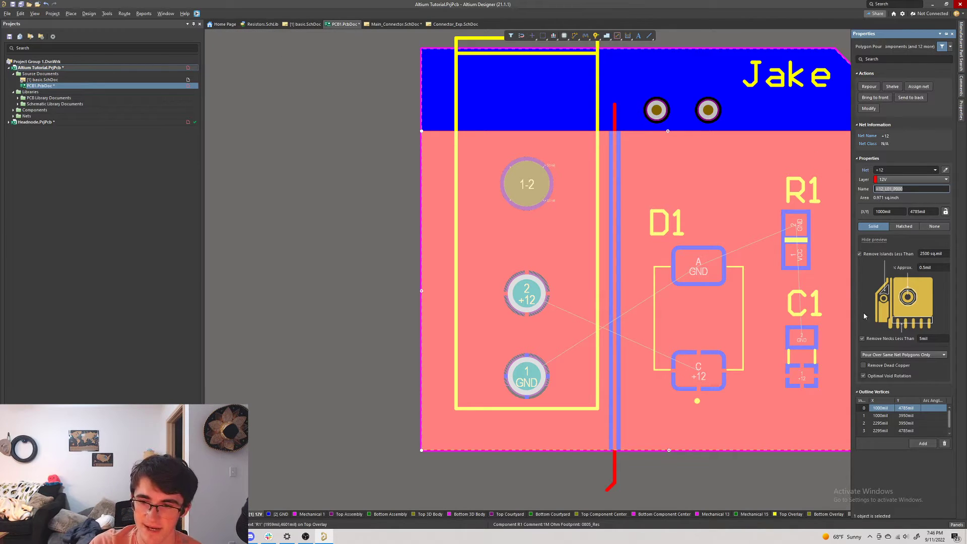
{"action": "left_click", "coordinate": [739, 495]}
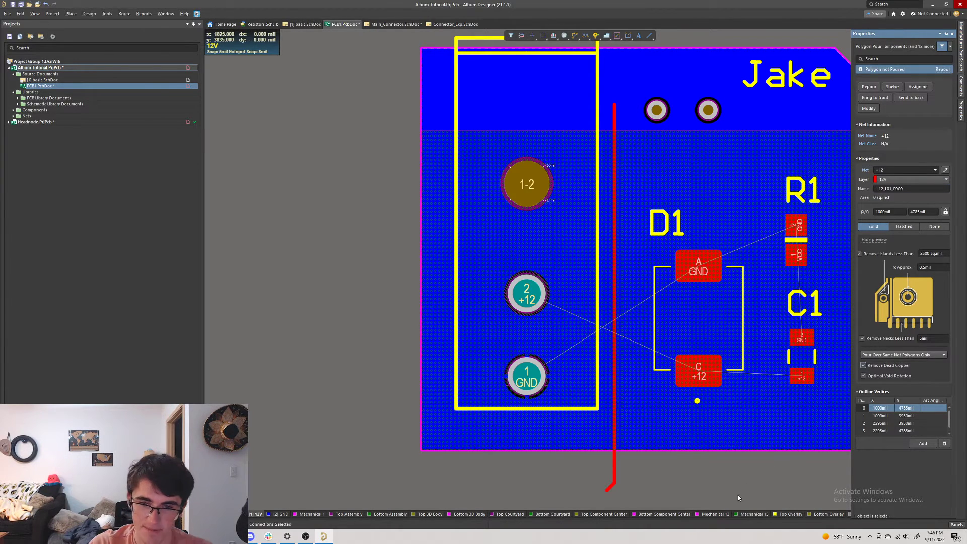
{"action": "key", "text": "t"}
{"action": "key", "text": "g"}
{"action": "key", "text": "a"}
{"action": "left_click", "coordinate": [642, 476]}
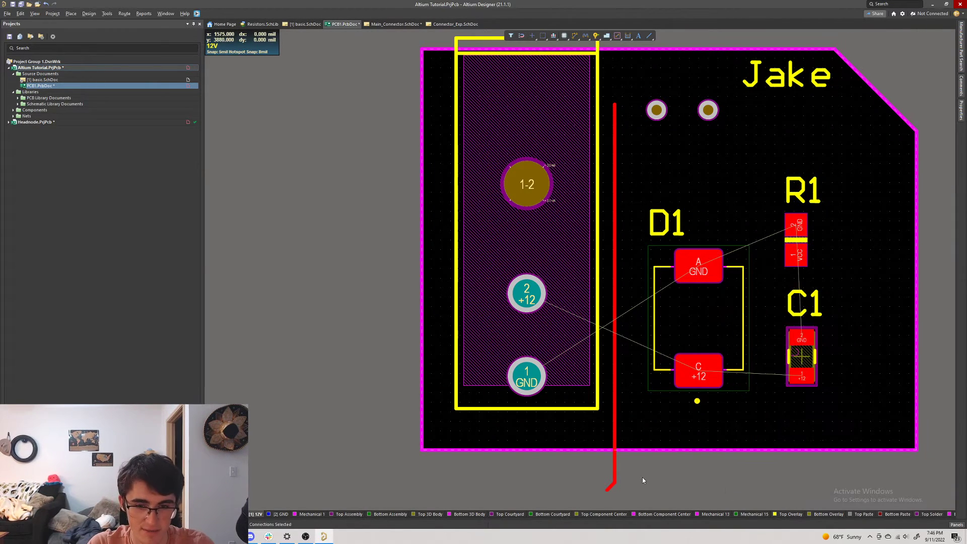
{"action": "key", "text": "t"}
{"action": "key", "text": "g"}
{"action": "key", "text": "a"}
{"action": "key", "text": "t"}
{"action": "key", "text": "g"}
{"action": "key", "text": "a"}
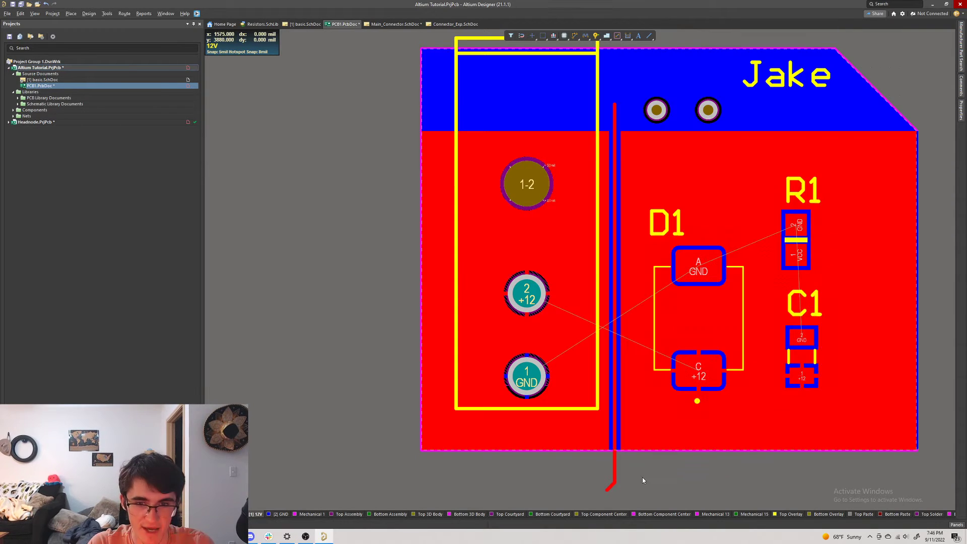
- Try to route a closed 12V-layer track loop between the vertical dividing track and D1's +12 pad
{"action": "left_click", "coordinate": [670, 408]}
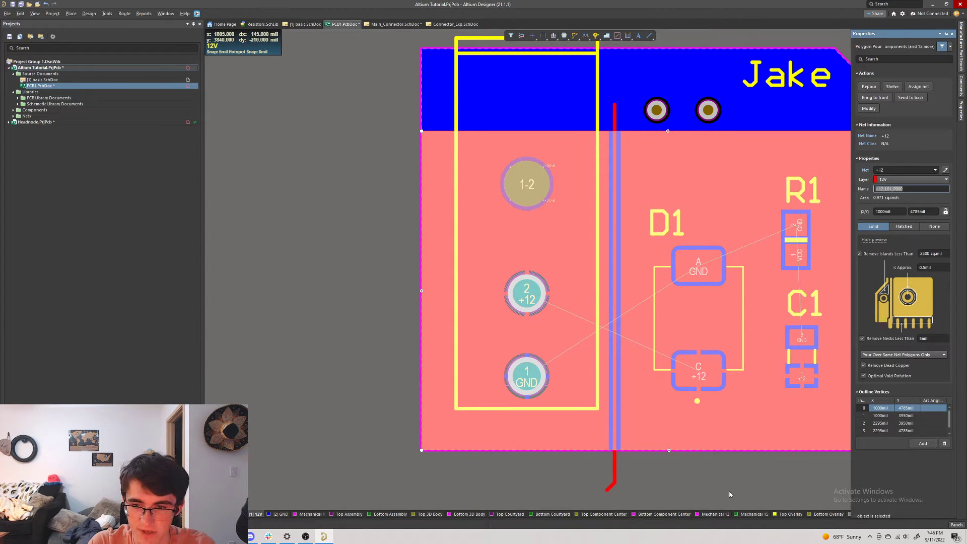
{"action": "left_click", "coordinate": [715, 489]}
{"action": "scroll", "coordinate": [699, 434], "scroll_direction": "up", "scroll_amount": 3, "text": "ctrl"}
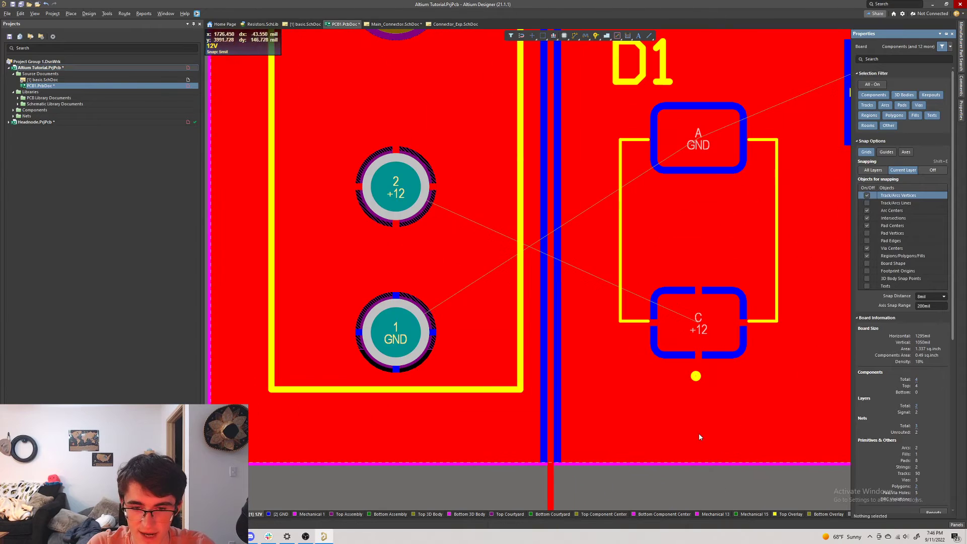
{"action": "left_click", "coordinate": [551, 460]}
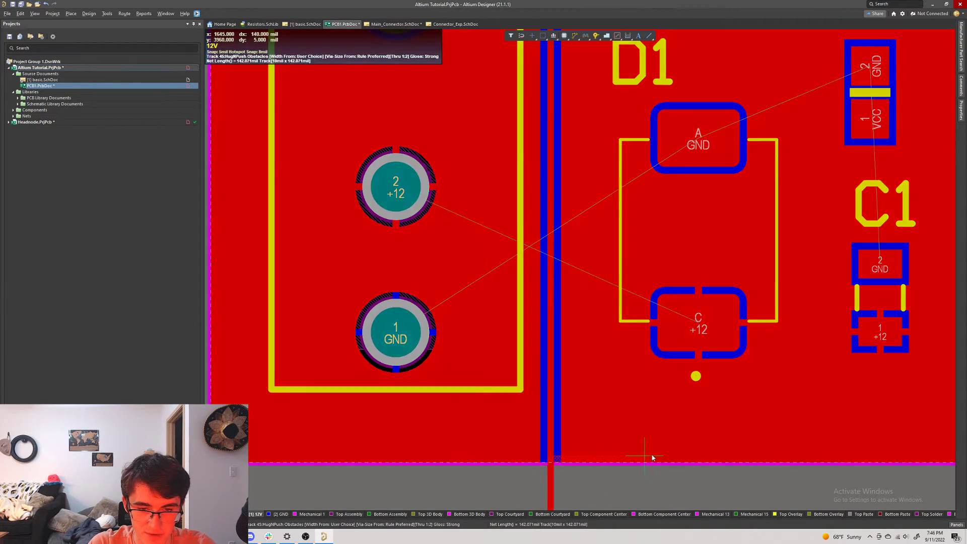
{"action": "left_click", "coordinate": [631, 336]}
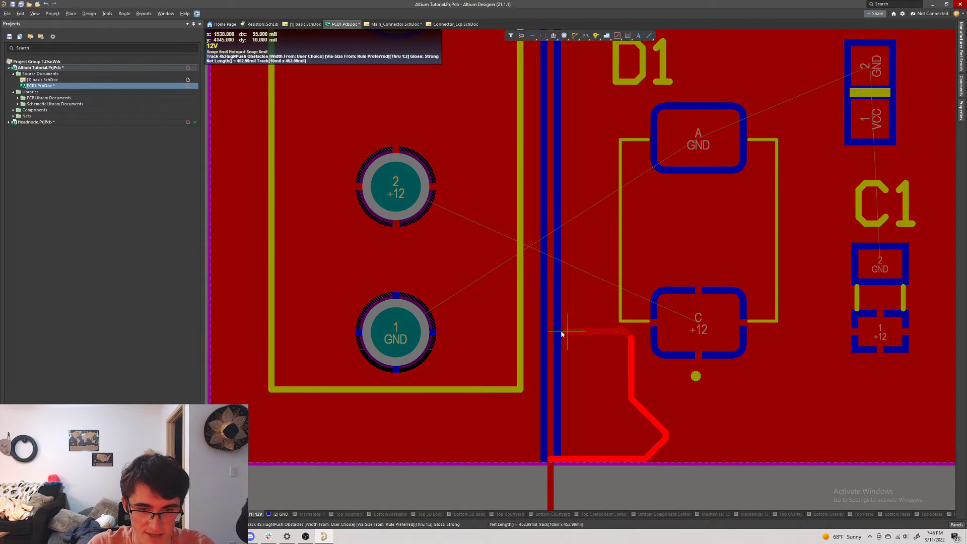
{"action": "left_click", "coordinate": [548, 331]}
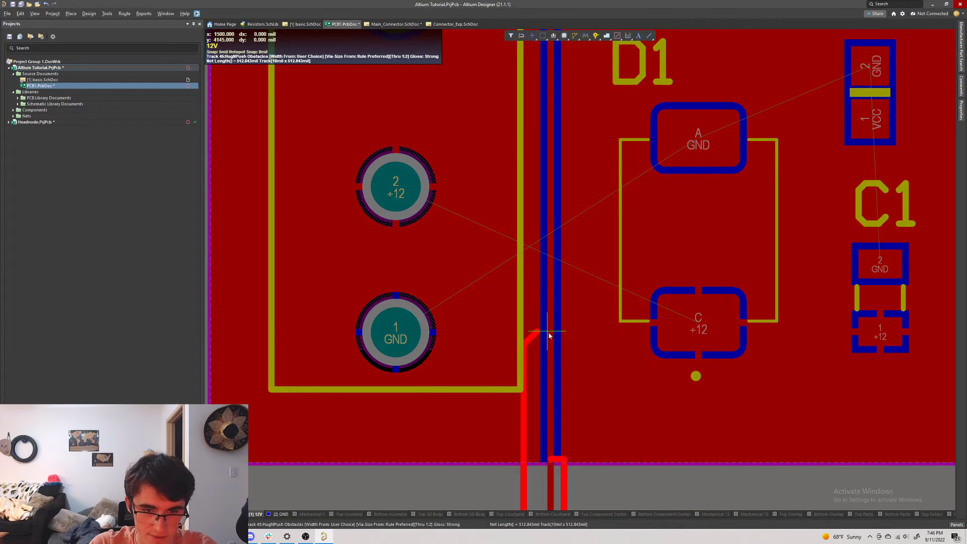
{"action": "key", "text": "Escape"}
{"action": "key", "text": "Escape"}
{"action": "key", "text": "shift+s"}
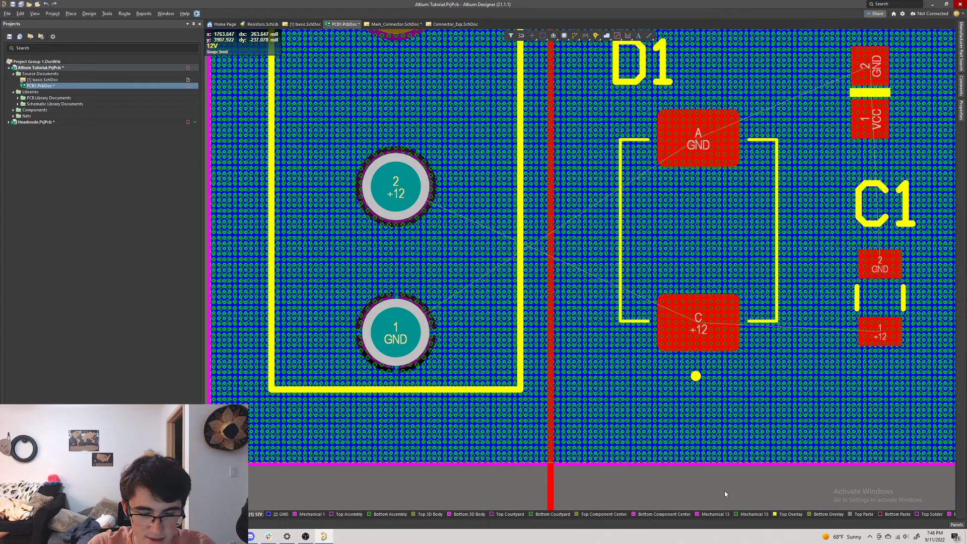
- Shelve the polygon pours, try to route a 12V-layer track loop below D1's +12 pad, and undo the track
{"action": "right_click", "coordinate": [670, 483]}
{"action": "left_click", "coordinate": [608, 381]}
{"action": "key", "text": "Delete"}
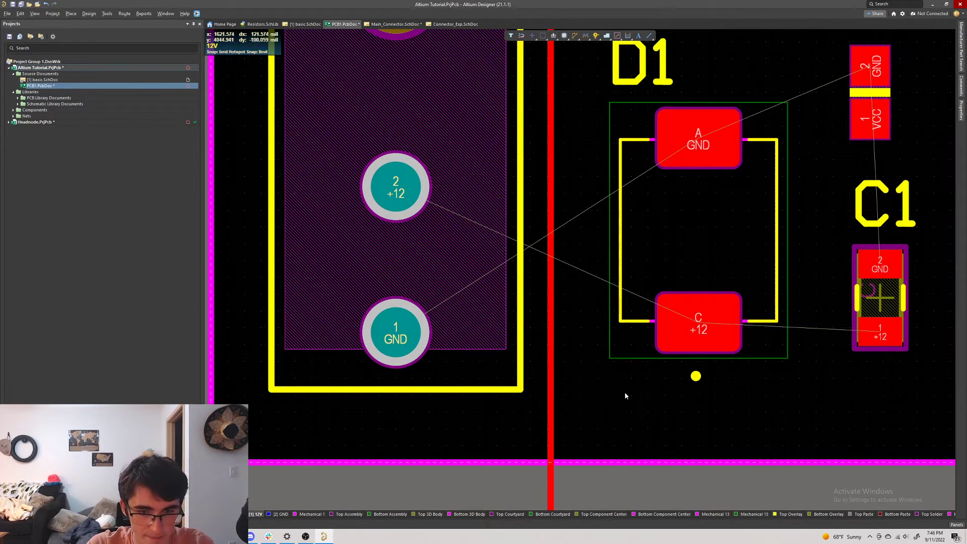
{"action": "key", "text": "ctrl+w"}
{"action": "left_click", "coordinate": [608, 371]}
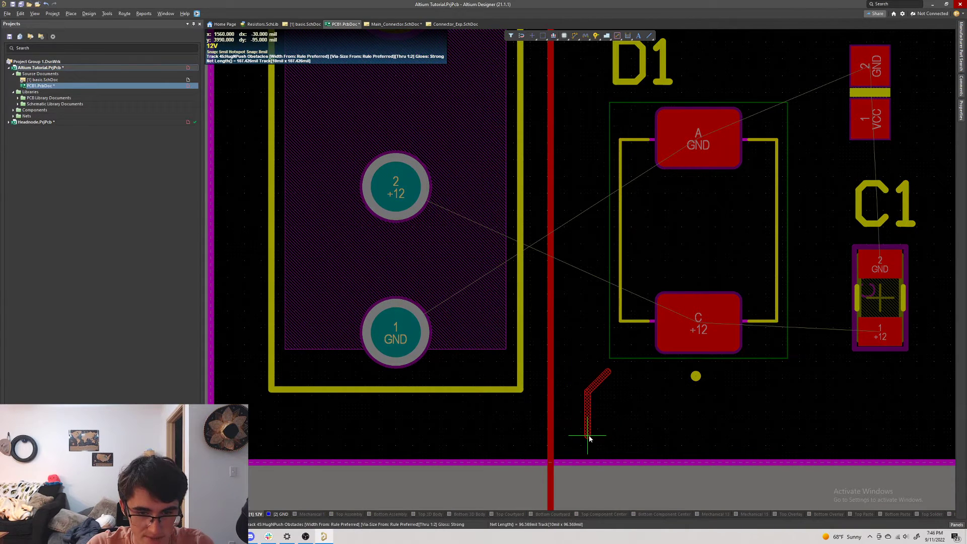
{"action": "left_click", "coordinate": [587, 435]}
{"action": "key", "text": "BackSpace"}
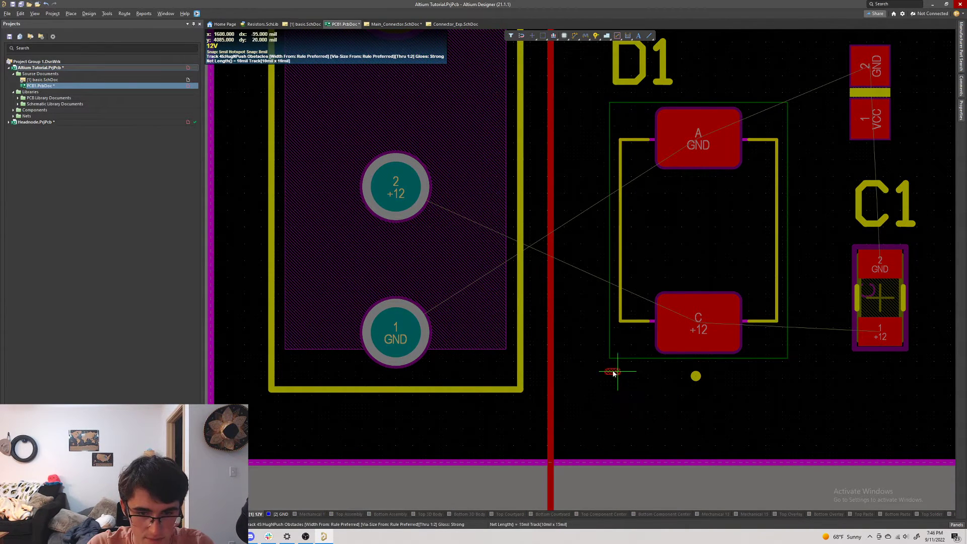
{"action": "left_click", "coordinate": [628, 436]}
{"action": "left_click", "coordinate": [679, 386]}
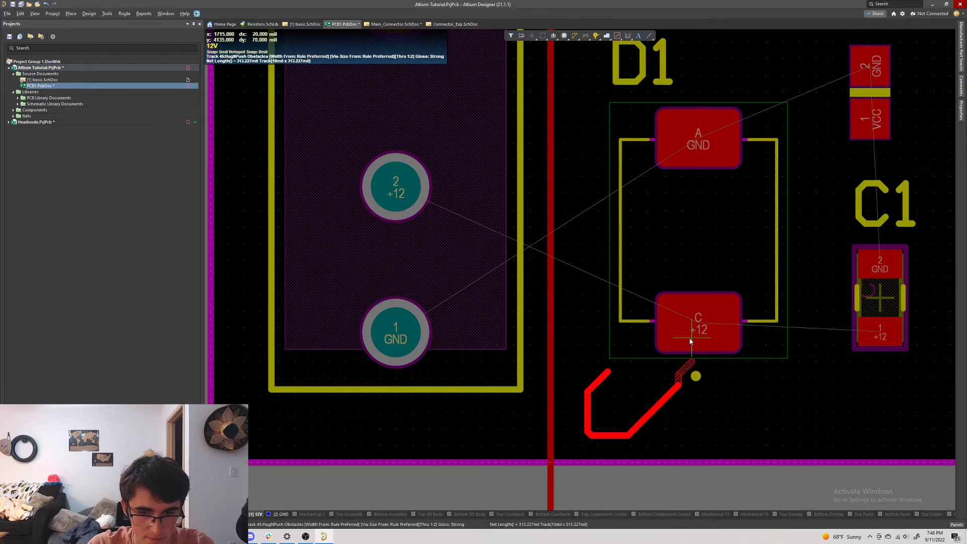
{"action": "key", "text": "Escape"}
{"action": "key", "text": "Escape"}
{"action": "key", "text": "ctrl+z"}
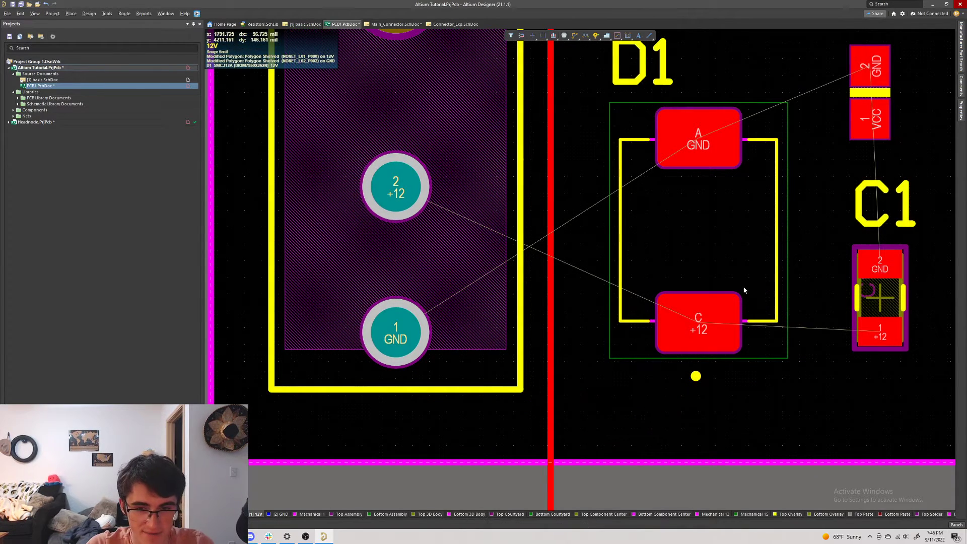
- Try to route a 12V-layer track loop around both D1 pads, and undo it
{"action": "left_click", "coordinate": [705, 265]}
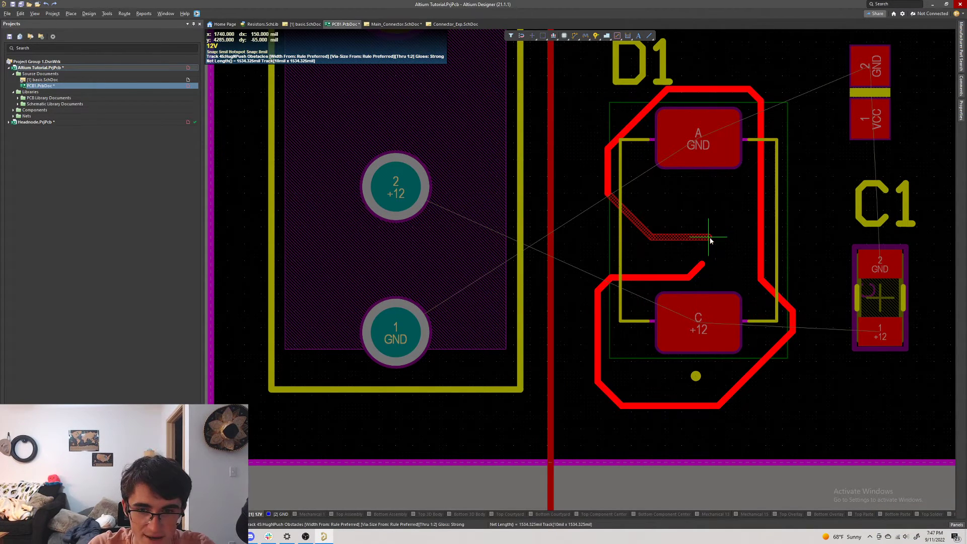
{"action": "left_click", "coordinate": [709, 237]}
{"action": "right_click", "coordinate": [715, 245]}
{"action": "left_click", "coordinate": [710, 238]}
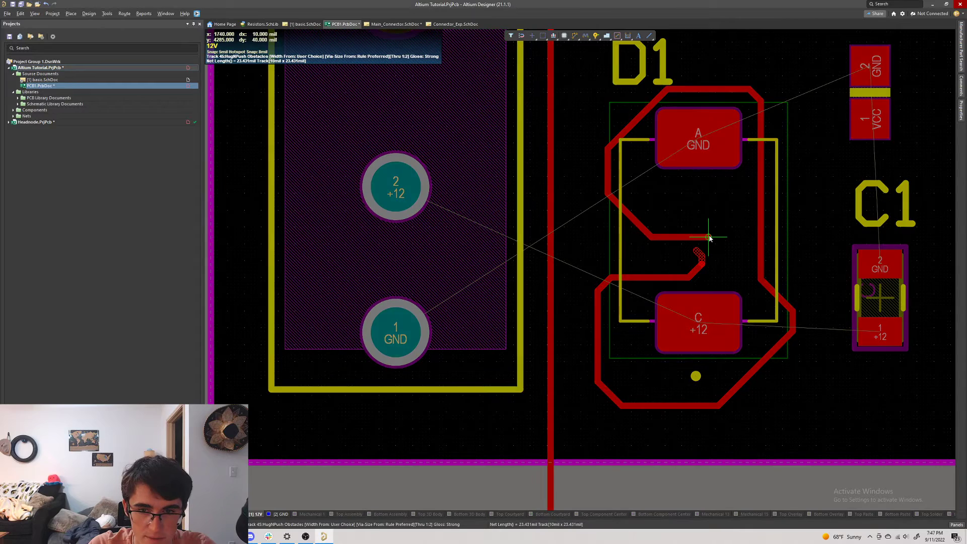
{"action": "right_click", "coordinate": [790, 228]}
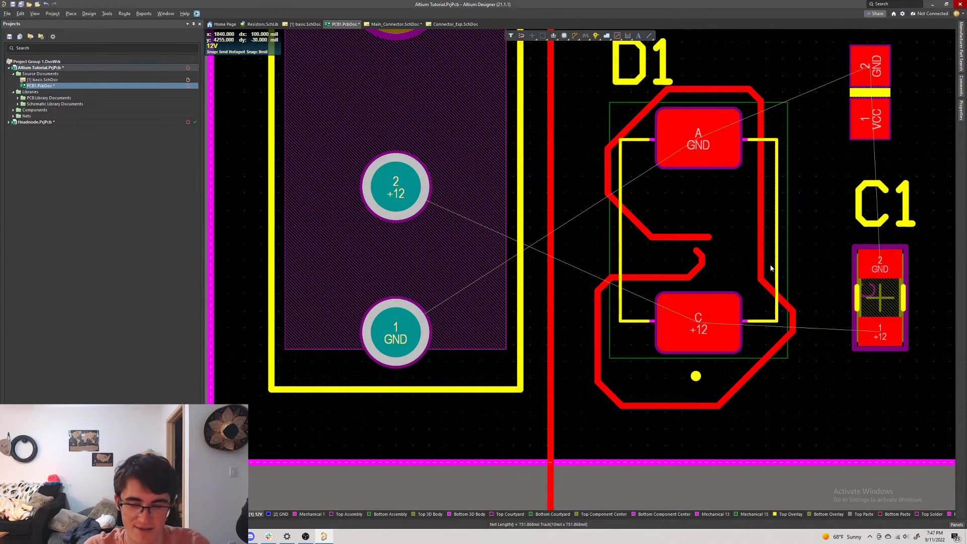
{"action": "key", "text": "ctrl+z"}
- Restore the shelved 12V and GND polygons and repour them around the vertical dividing track
{"action": "scroll", "coordinate": [648, 347], "scroll_direction": "down", "scroll_amount": 3, "text": "ctrl"}
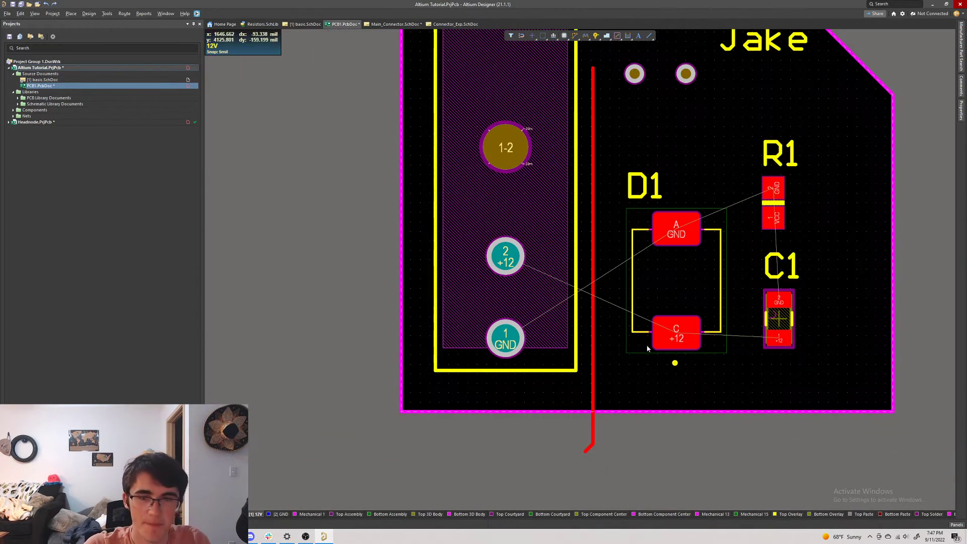
{"action": "key", "text": "t"}
{"action": "key", "text": "g"}
{"action": "key", "text": "a"}
{"action": "key", "text": "r"}
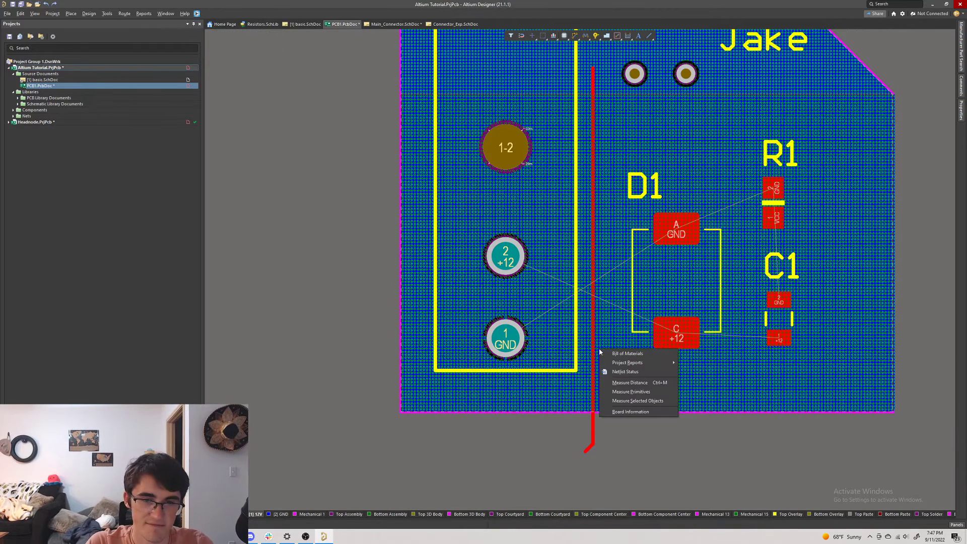
{"action": "left_click", "coordinate": [662, 468]}
{"action": "key", "text": "t"}
{"action": "key", "text": "g"}
{"action": "key", "text": "a"}
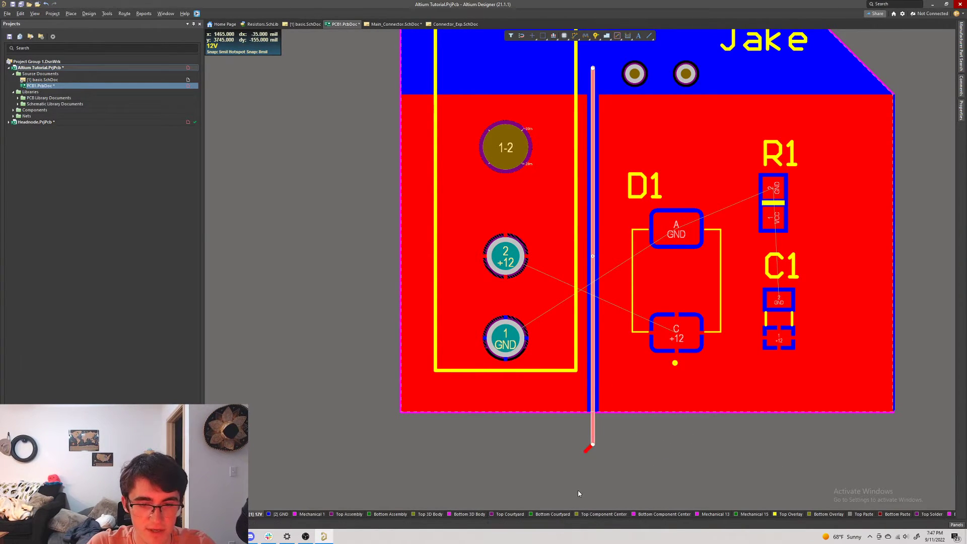
- Shelve the polygon pours and delete the vertical dividing track and its short angled end segment from the 12V layer
{"action": "scroll", "coordinate": [656, 337], "scroll_direction": "up", "scroll_amount": 3, "text": "ctrl"}
{"action": "scroll", "coordinate": [660, 357], "scroll_direction": "down", "scroll_amount": 5, "text": "ctrl"}
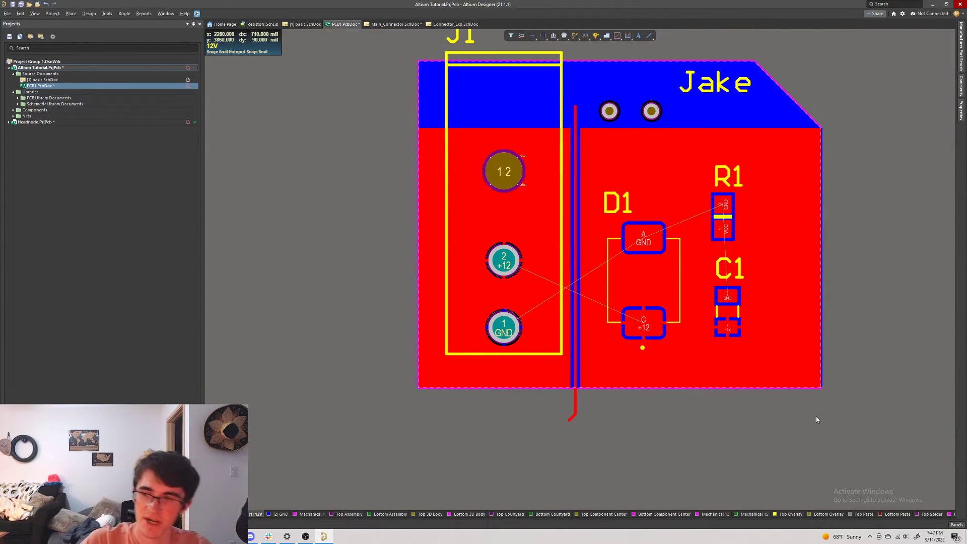
{"action": "left_click", "coordinate": [107, 14]}
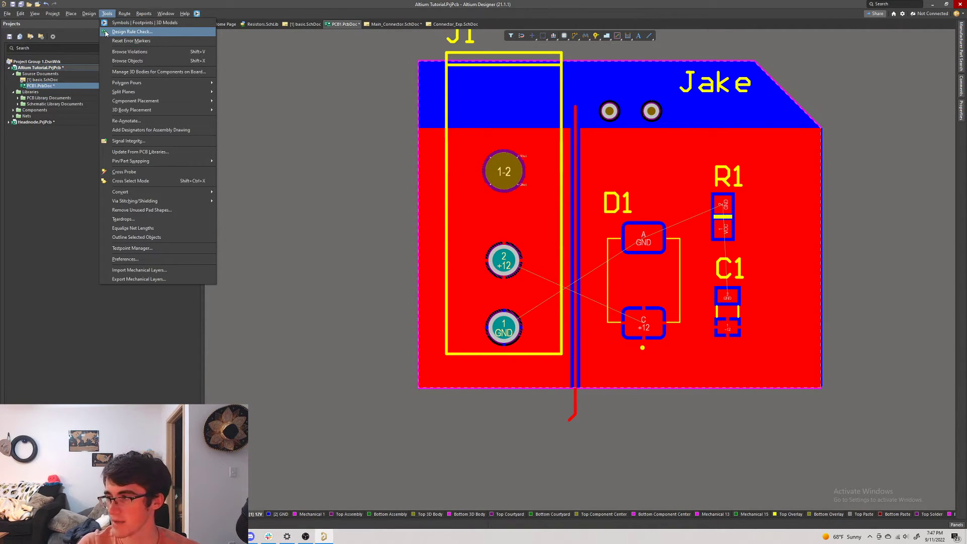
{"action": "left_click", "coordinate": [655, 399]}
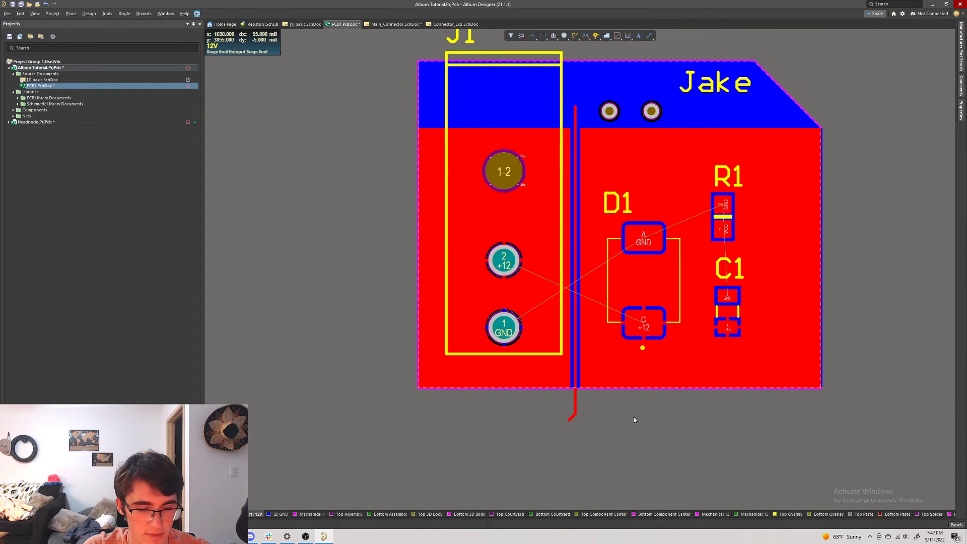
{"action": "key", "text": "t"}
{"action": "key", "text": "g"}
{"action": "key", "text": "h"}
{"action": "left_click", "coordinate": [574, 416]}
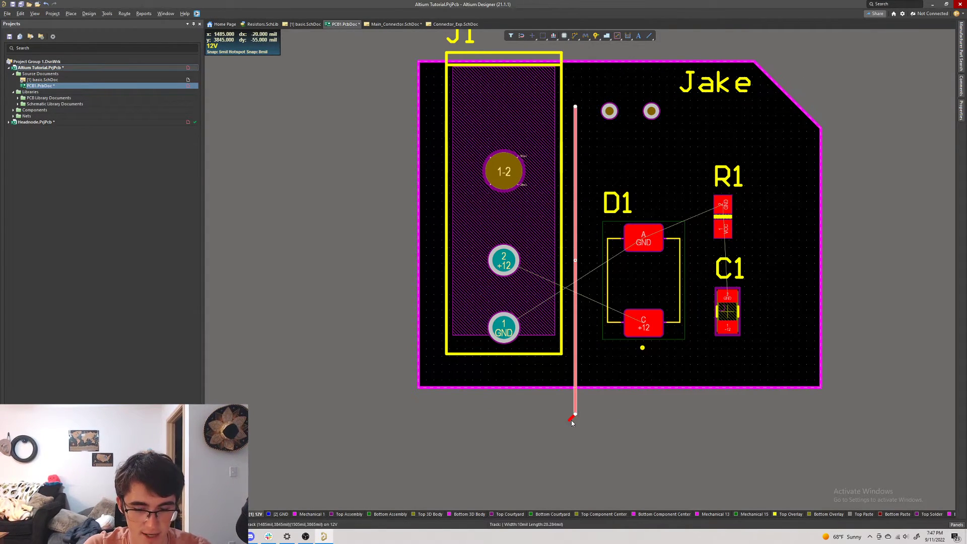
{"action": "key", "text": "Delete"}
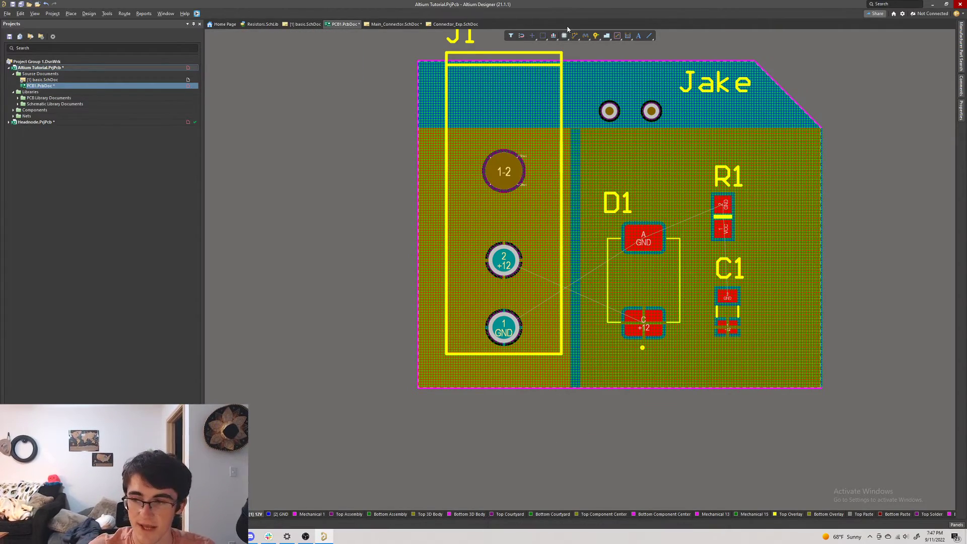
- Restore the shelved 12V and GND polygons and repour them all across the area where the dividing track was
{"action": "scroll", "coordinate": [592, 150], "scroll_direction": "up", "scroll_amount": 2, "text": "ctrl"}
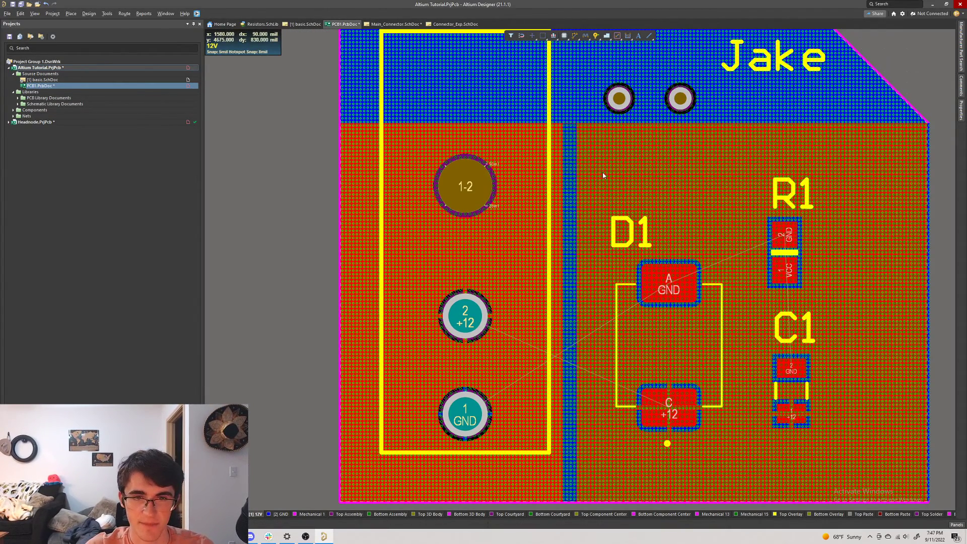
{"action": "scroll", "coordinate": [604, 175], "scroll_direction": "down", "scroll_amount": 2}
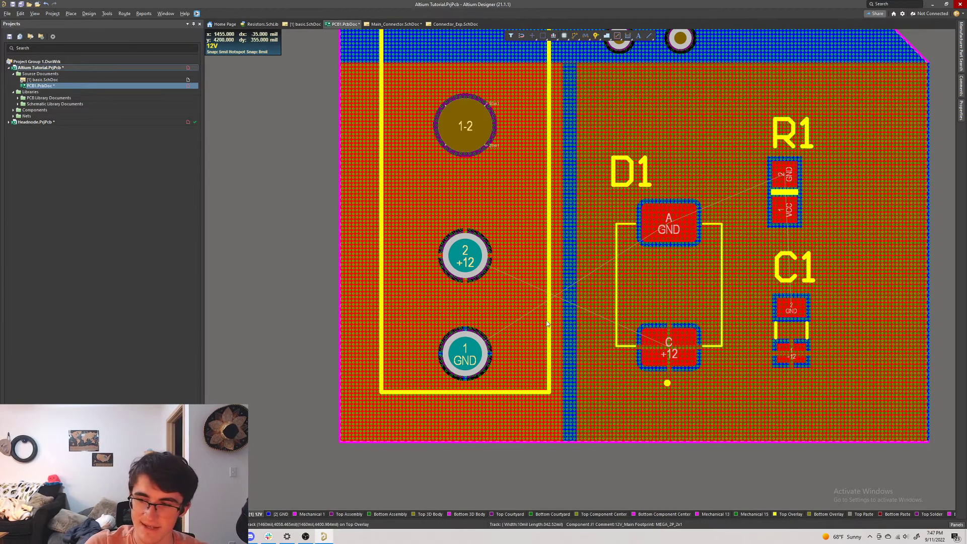
{"action": "key", "text": "t"}
{"action": "key", "text": "g"}
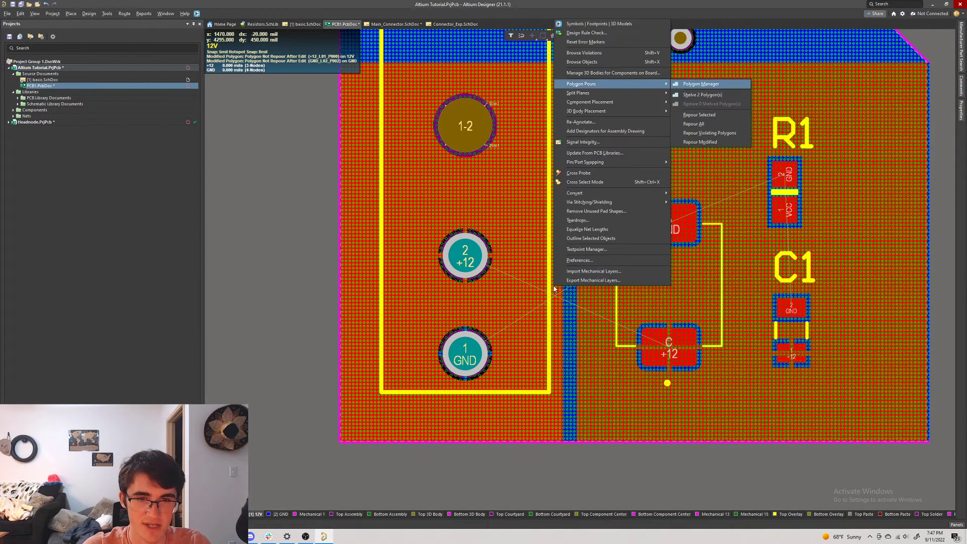
{"action": "key", "text": "a"}
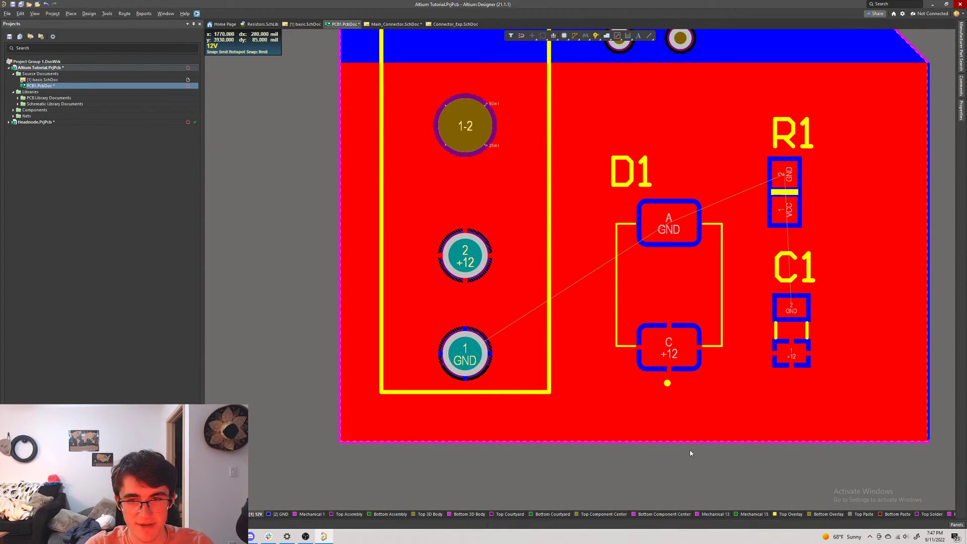
{"action": "right_click_drag", "start_coordinate": [668, 452], "coordinate": [625, 478]}
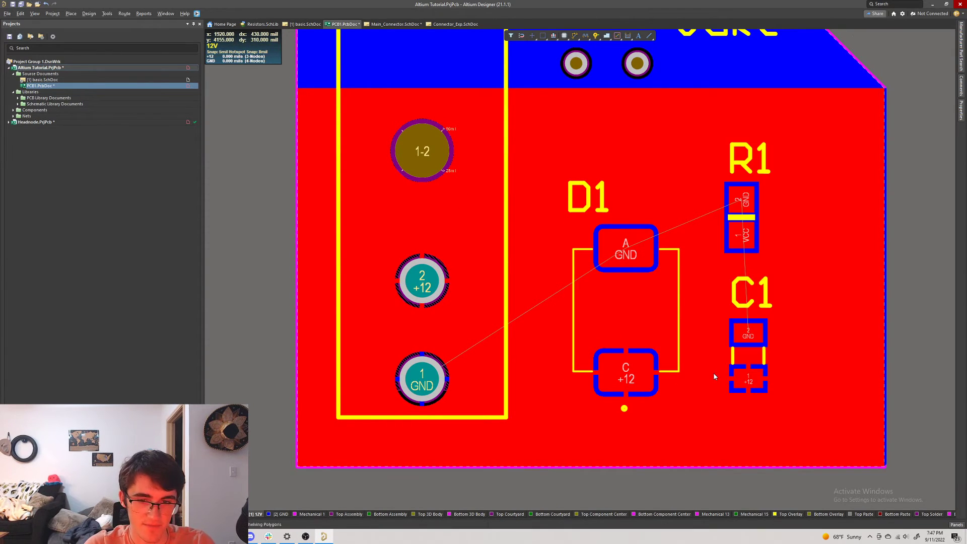
- Shelve the polygon pours and inspect the surface-mount pads of D1, R1 and C1 in the 3D view
{"action": "key", "text": "minus"}
{"action": "key", "text": "ctrl+w"}
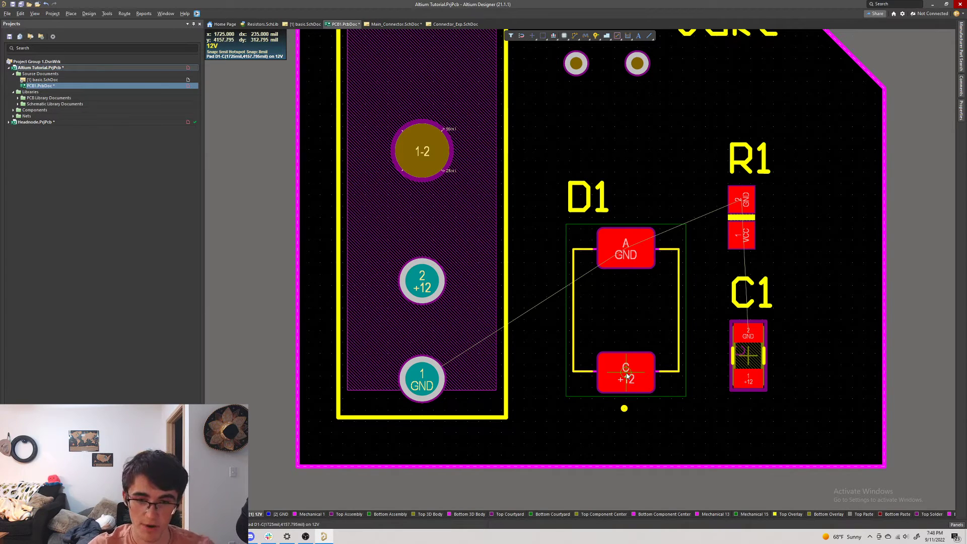
{"action": "key", "text": "3"}
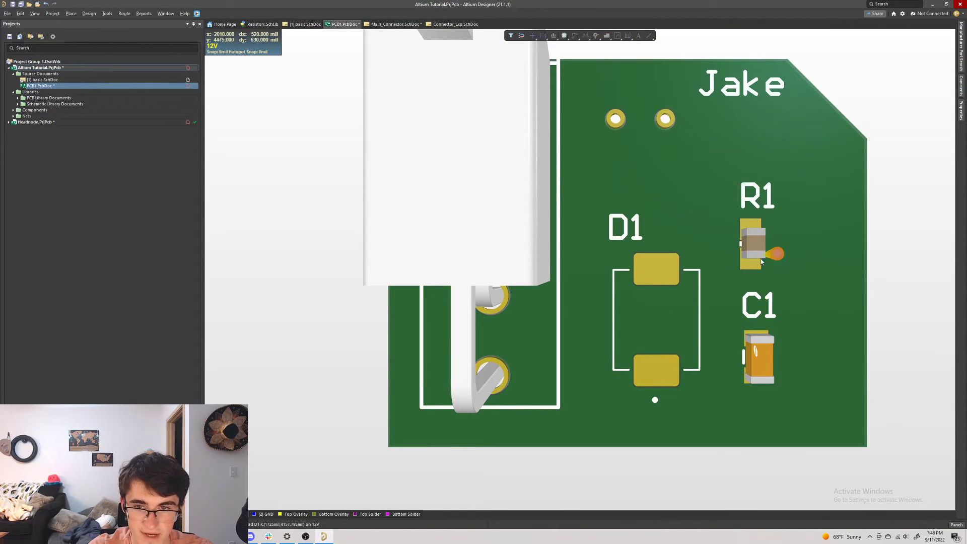
{"action": "scroll", "coordinate": [759, 256], "scroll_direction": "up", "scroll_amount": 5, "text": "ctrl"}
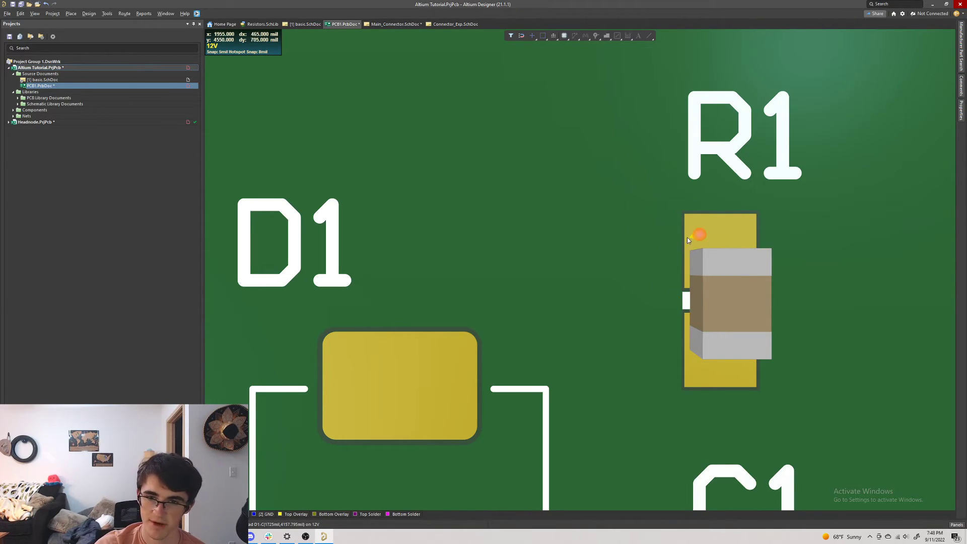
{"action": "key", "text": "2"}
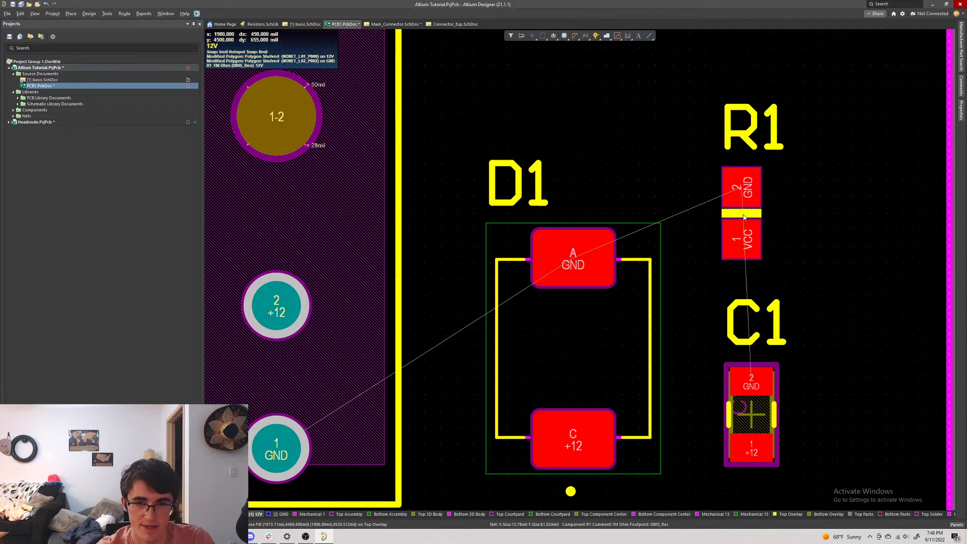
- Flip the board view and try to start a GND-layer track from D1's GND pad
{"action": "key", "text": "ctrl+f"}
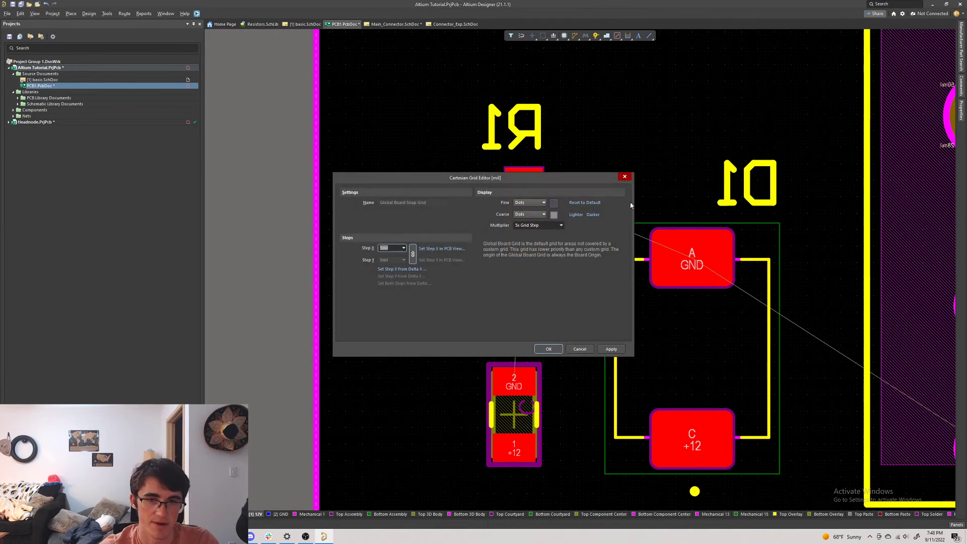
{"action": "key", "text": "Return"}
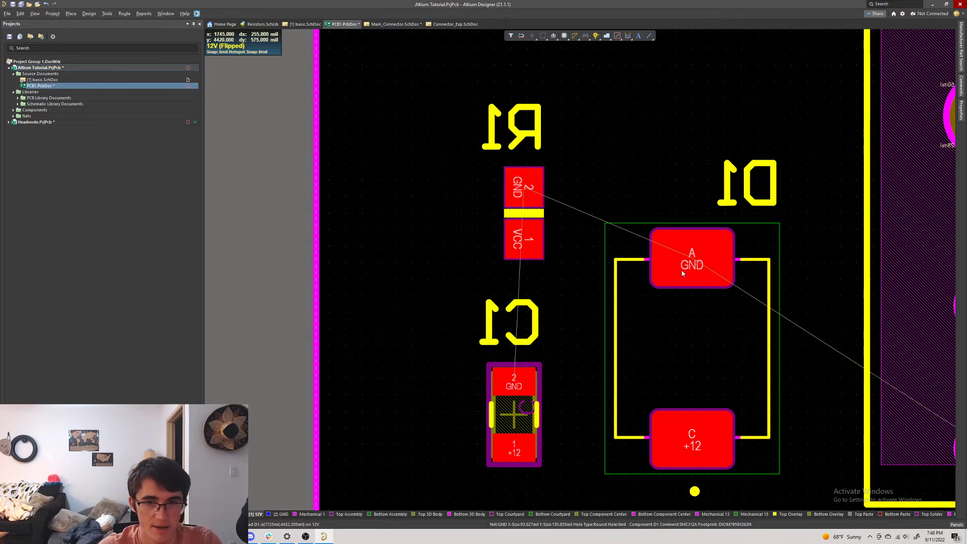
{"action": "left_click", "coordinate": [281, 515]}
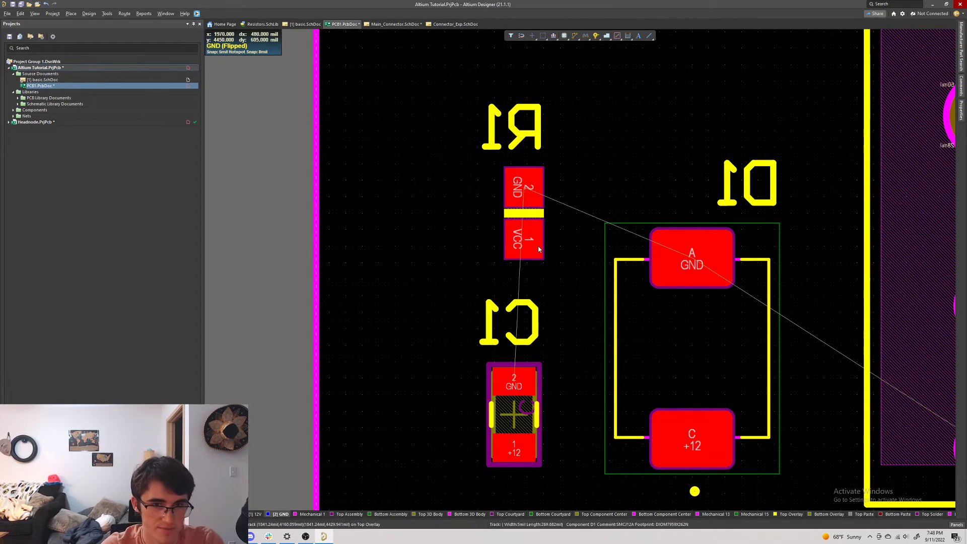
{"action": "key", "text": "ctrl+w"}
{"action": "left_click", "coordinate": [693, 264]}
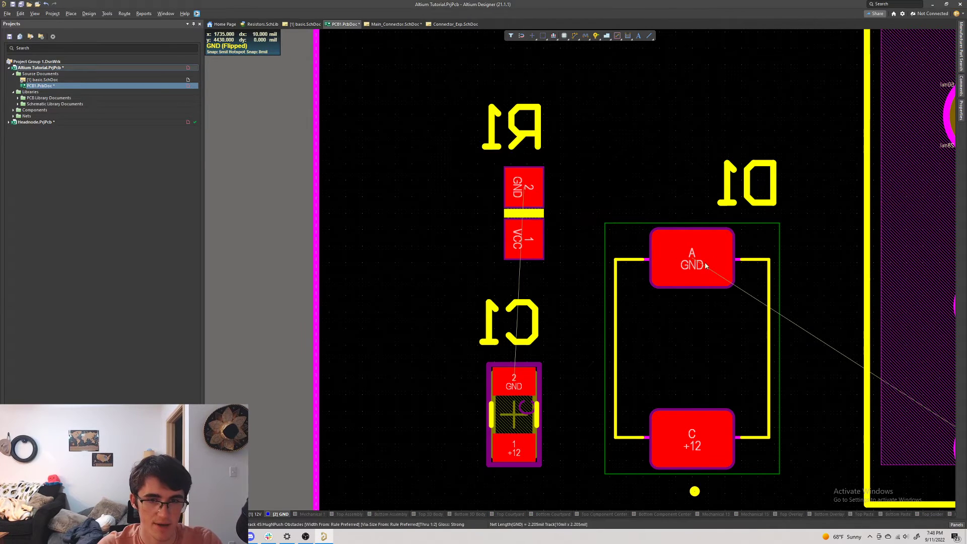
{"action": "key", "text": "Escape"}
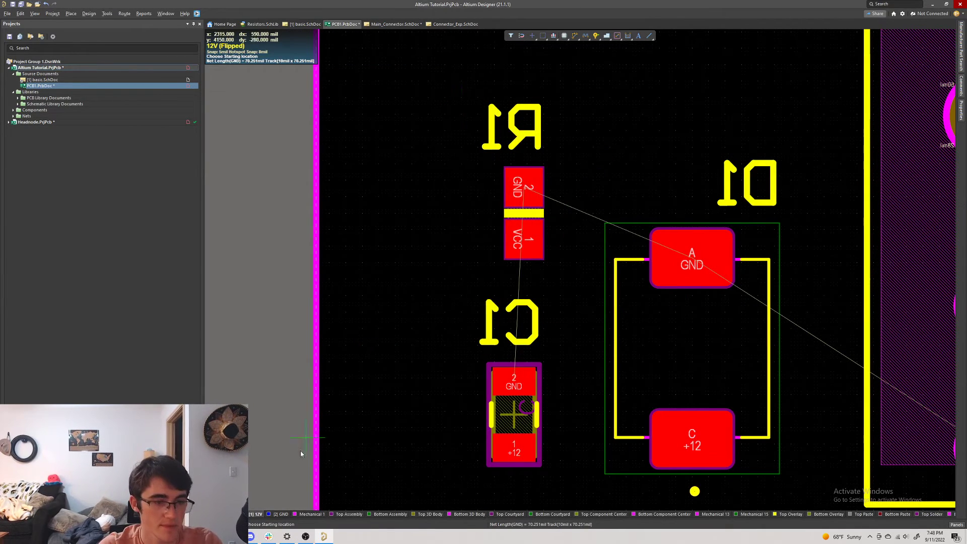
- Try to route a GND-layer track from J1's through-hole pad 1 to D1's GND pad, and undo it
{"action": "left_click", "coordinate": [281, 514]}
{"action": "scroll", "coordinate": [635, 252], "scroll_direction": "down", "scroll_amount": 5}
{"action": "scroll", "coordinate": [742, 58], "scroll_direction": "up", "scroll_amount": 4}
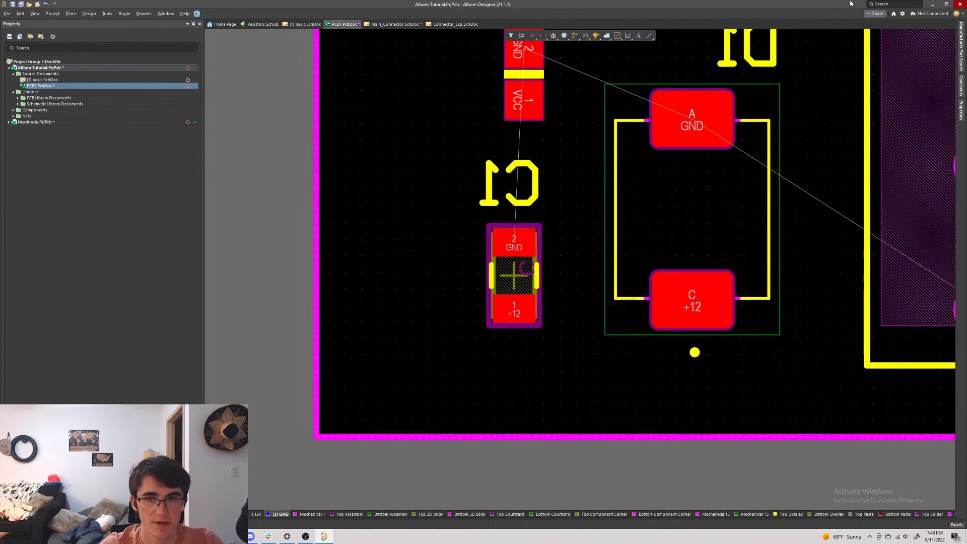
{"action": "scroll", "coordinate": [756, 216], "scroll_direction": "up", "scroll_amount": 3}
{"action": "right_click_drag", "start_coordinate": [741, 254], "coordinate": [557, 277]}
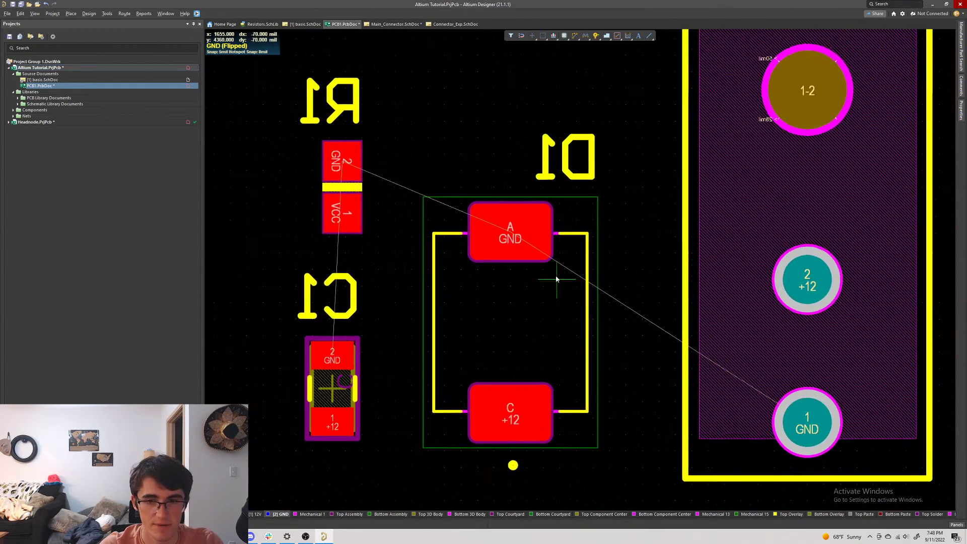
{"action": "scroll", "coordinate": [826, 373], "scroll_direction": "down", "scroll_amount": 1}
{"action": "left_click", "coordinate": [796, 393]}
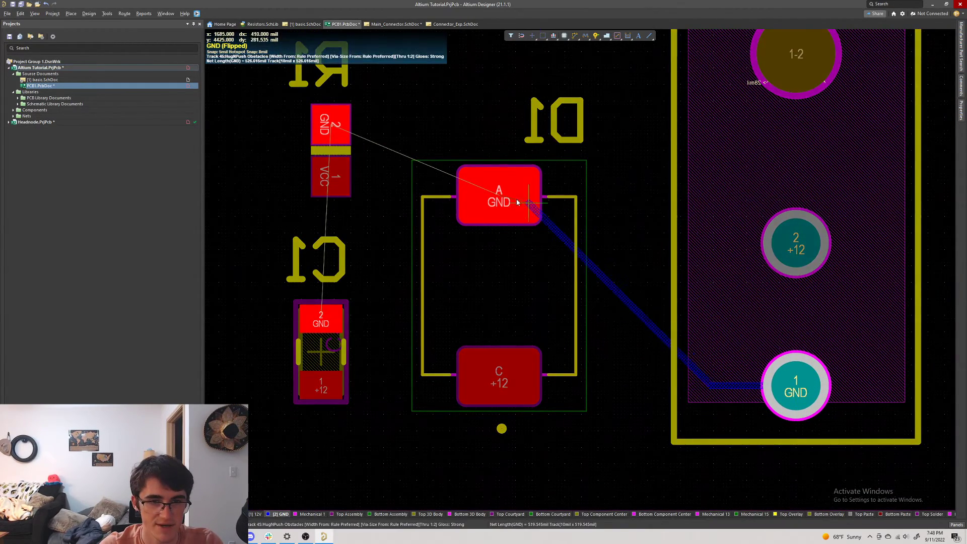
{"action": "left_click", "coordinate": [500, 201]}
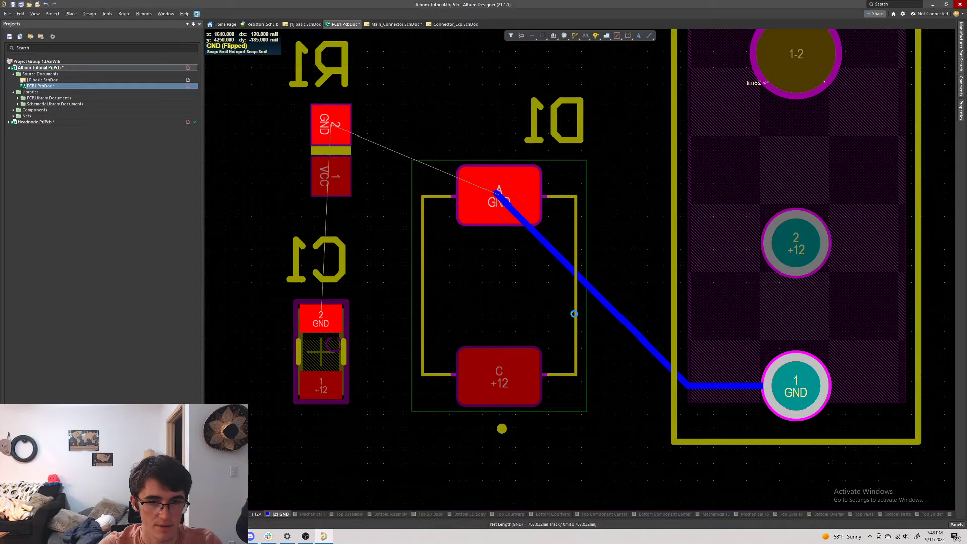
{"action": "right_click", "coordinate": [559, 304]}
{"action": "key", "text": "ctrl+z"}
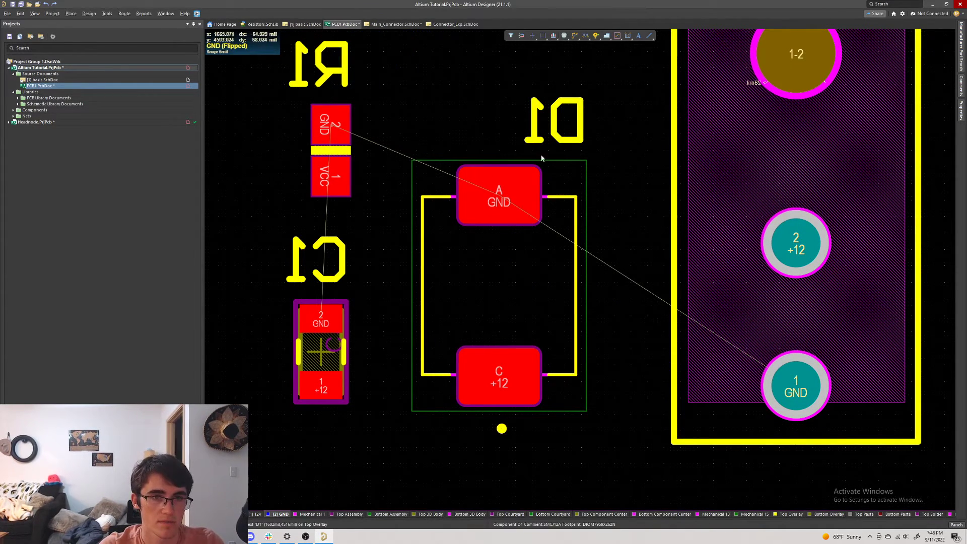
- Flip the board view back to normal and move one of the two plated holes to just above D1's GND pad
{"action": "key", "text": "ctrl+f"}
{"action": "key", "text": "ctrl+g"}
{"action": "left_click", "coordinate": [625, 178]}
{"action": "scroll", "coordinate": [728, 186], "scroll_direction": "down", "scroll_amount": 5, "text": "ctrl"}
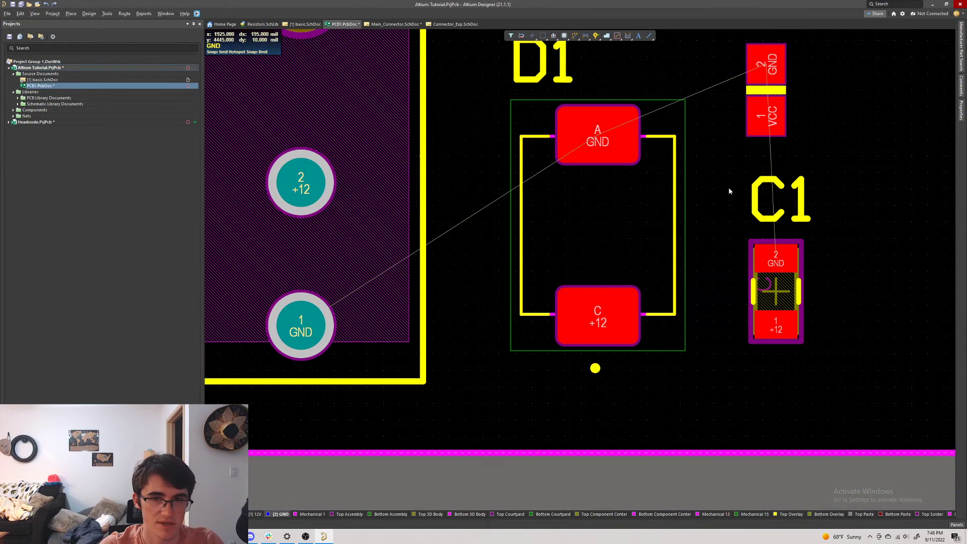
{"action": "scroll", "coordinate": [666, 301], "scroll_direction": "up", "scroll_amount": 3, "text": "ctrl"}
{"action": "left_click_drag", "start_coordinate": [620, 187], "coordinate": [611, 276]}
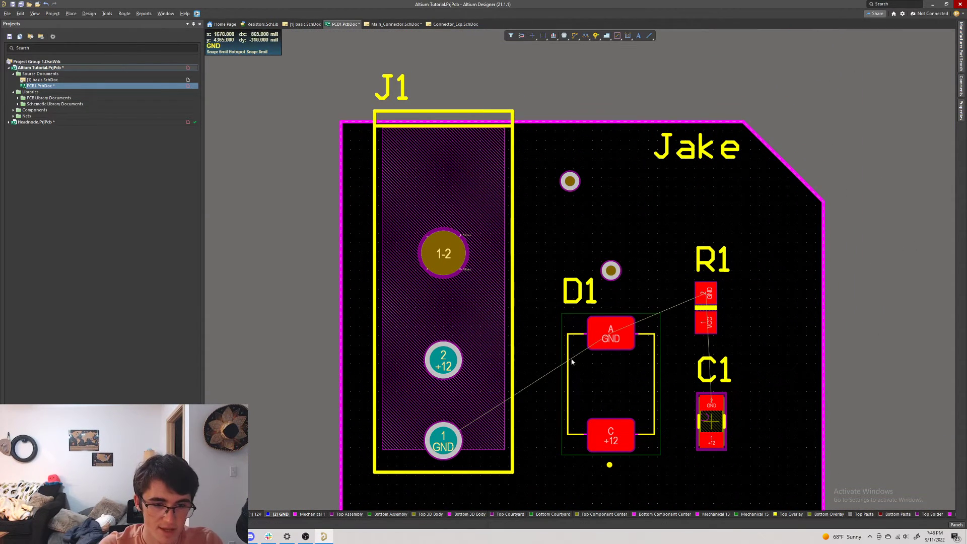
- Repour the 12V and GND polygons and open the GND polygon's properties
{"action": "key", "text": "t"}
{"action": "key", "text": "g"}
{"action": "key", "text": "a"}
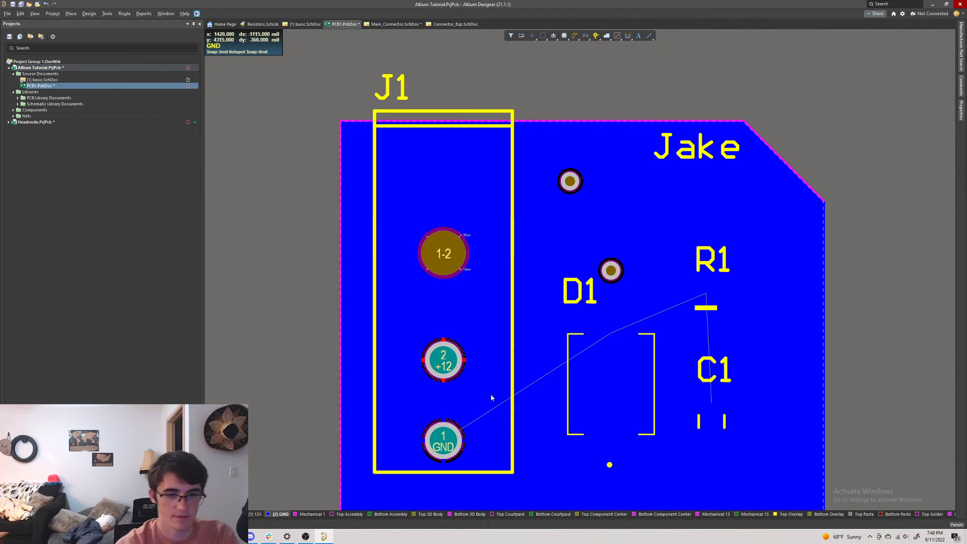
{"action": "double_click", "coordinate": [492, 398]}
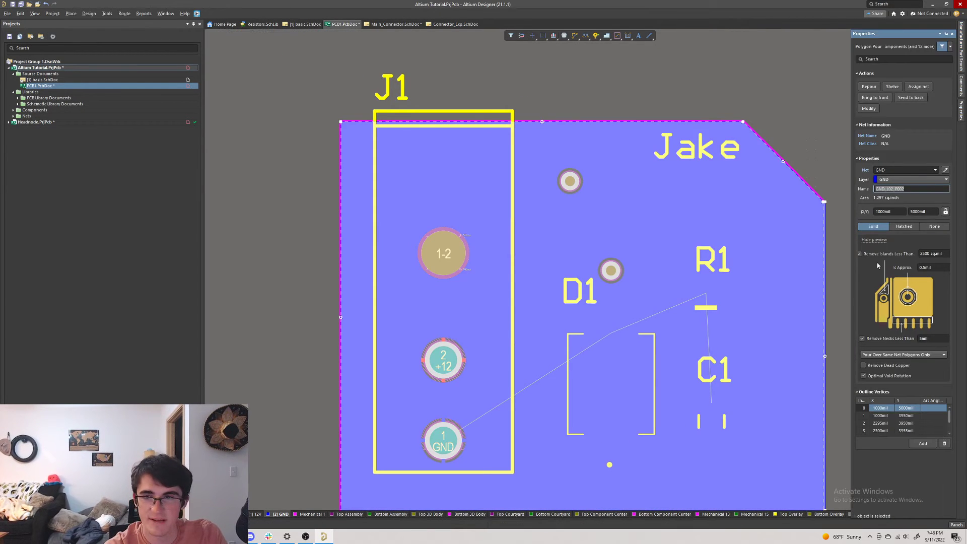
{"action": "key", "text": "Escape"}
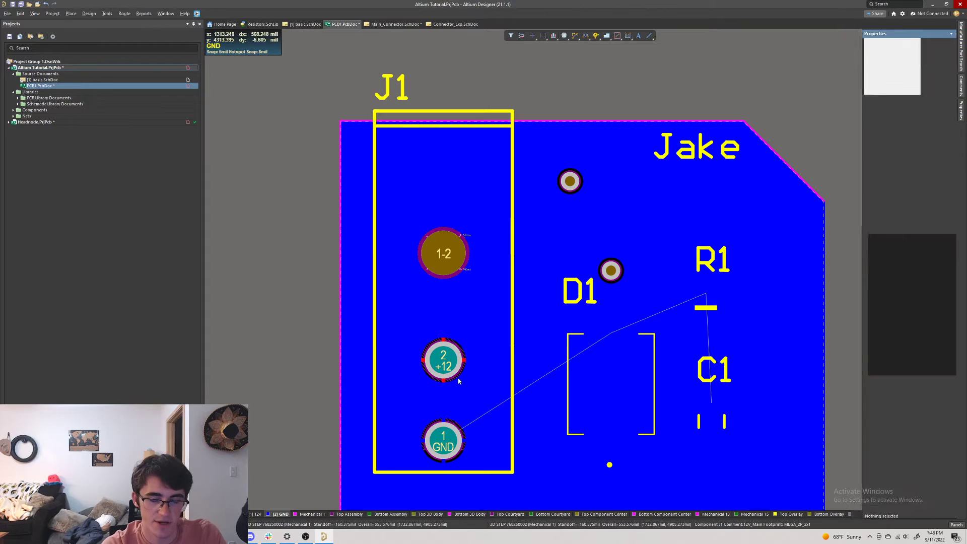
- Shelve the polygon pours and compare J1's through-hole pads and the two plated holes with the surface-mount pads in 3D
{"action": "right_click", "coordinate": [457, 378]}
{"action": "left_click", "coordinate": [621, 171]}
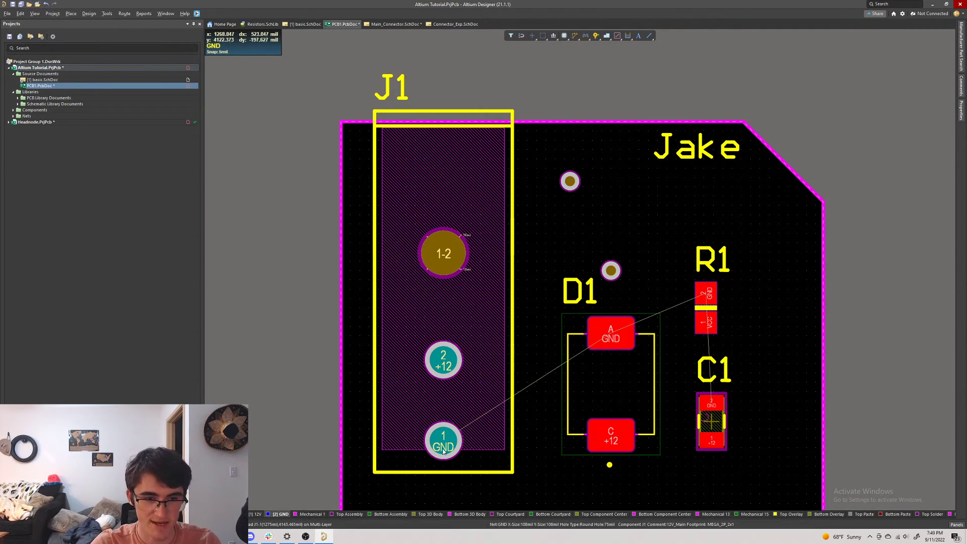
{"action": "key", "text": "3"}
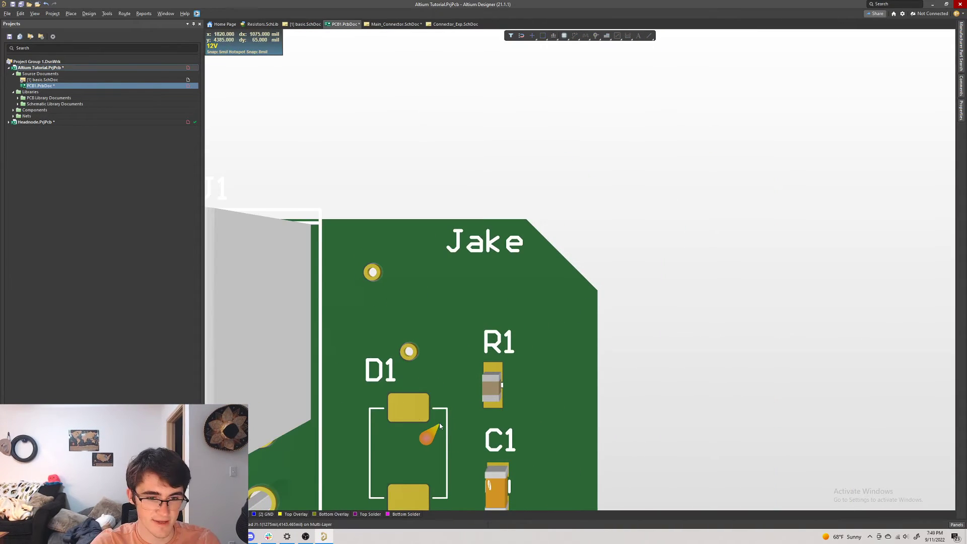
{"action": "scroll", "coordinate": [573, 338], "scroll_direction": "up", "scroll_amount": 3, "text": "ctrl"}
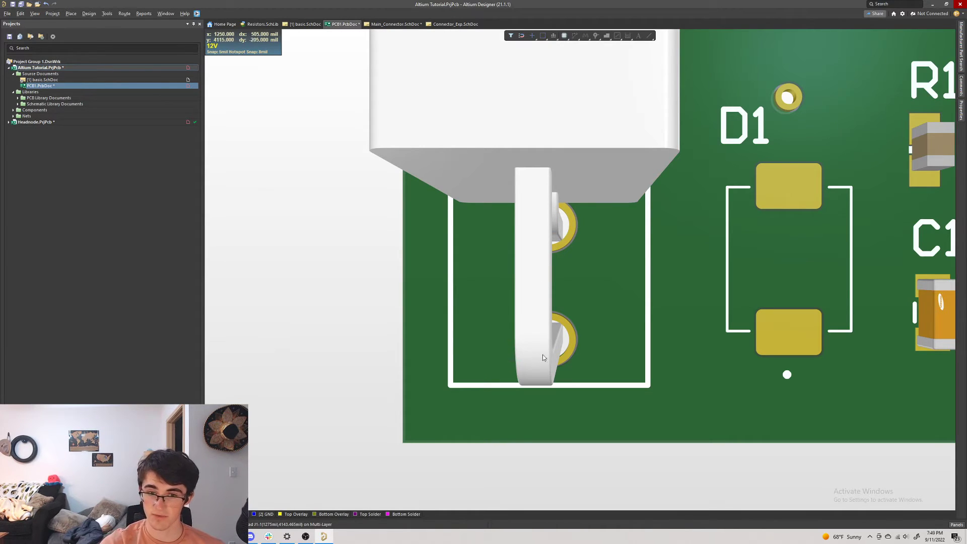
{"action": "right_click_drag", "start_coordinate": [726, 347], "coordinate": [442, 455]}
{"action": "right_click_drag", "start_coordinate": [541, 276], "coordinate": [576, 360]}
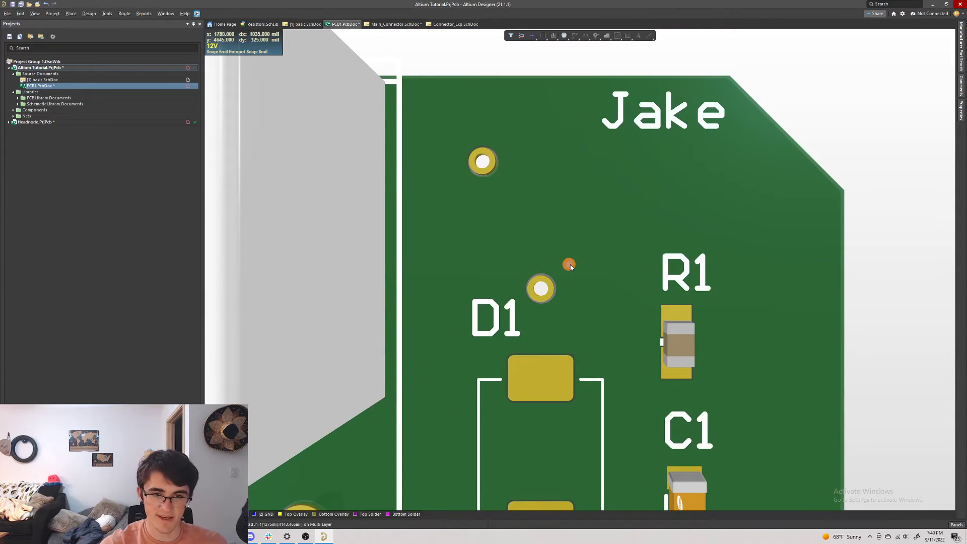
{"action": "right_click_drag", "start_coordinate": [460, 372], "coordinate": [628, 197]}
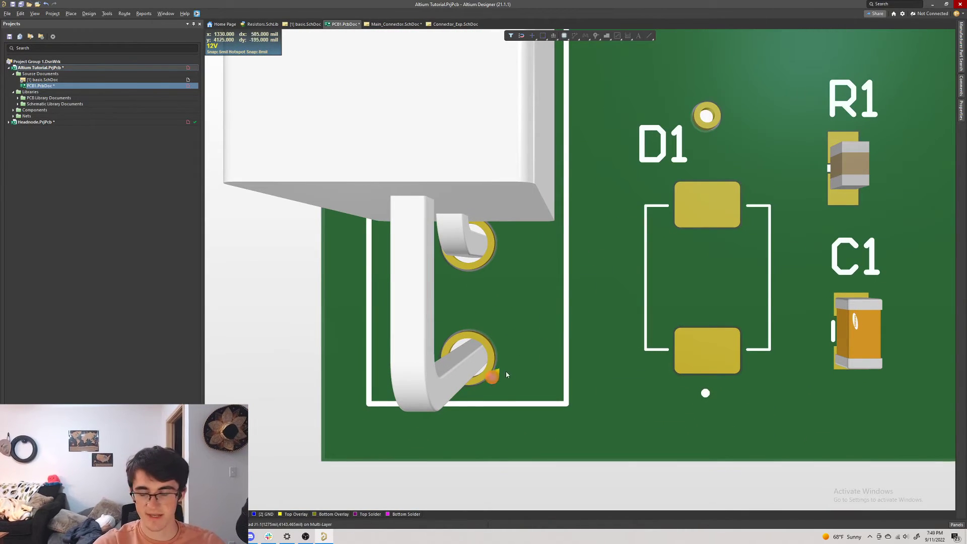
{"action": "right_click_drag", "start_coordinate": [759, 190], "coordinate": [659, 217]}
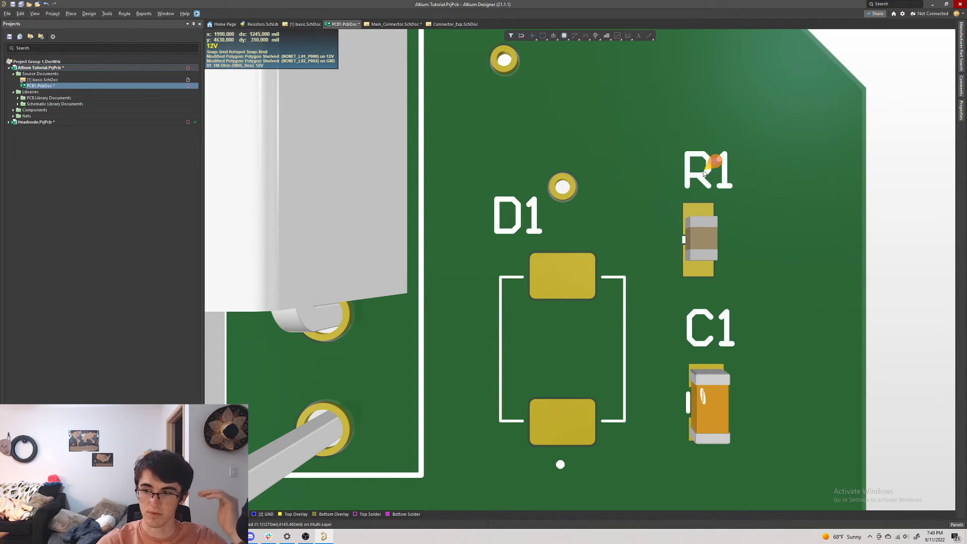
- In 2D, delete the via nearest D1 and move the remaining one to just above D1's GND pad
{"action": "key", "text": "2"}
{"action": "scroll", "coordinate": [568, 267], "scroll_direction": "up", "scroll_amount": 2, "text": "ctrl"}
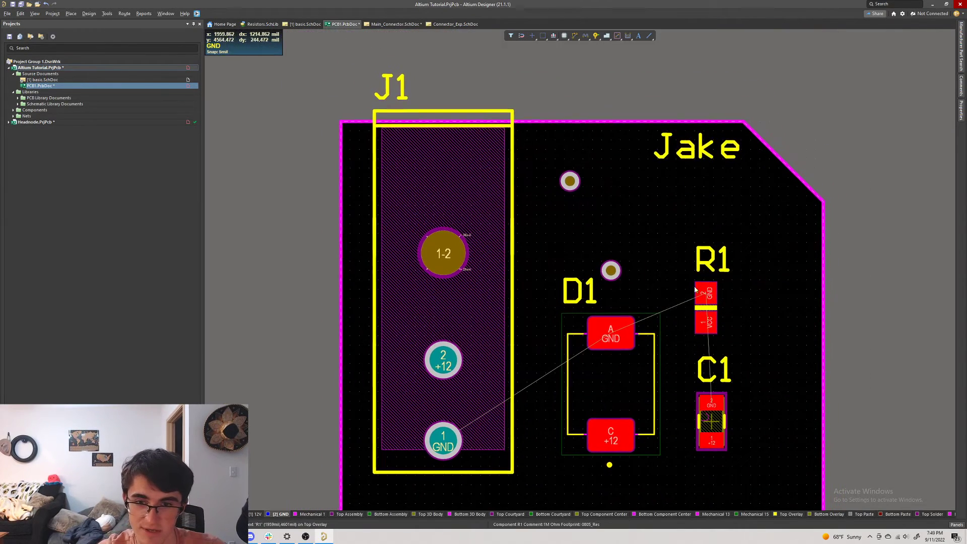
{"action": "left_click", "coordinate": [572, 261]}
{"action": "left_click", "coordinate": [514, 131]}
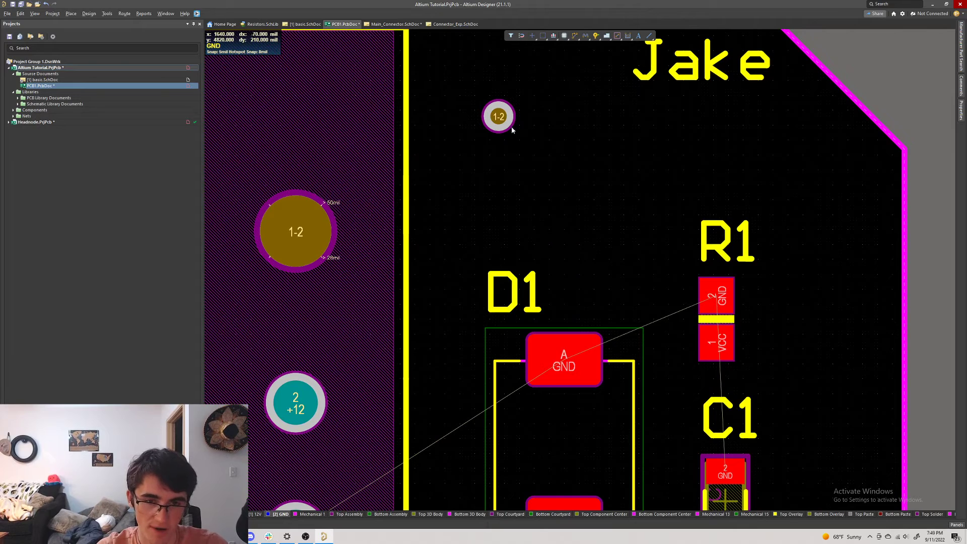
{"action": "left_click_drag", "start_coordinate": [501, 118], "coordinate": [626, 283]}
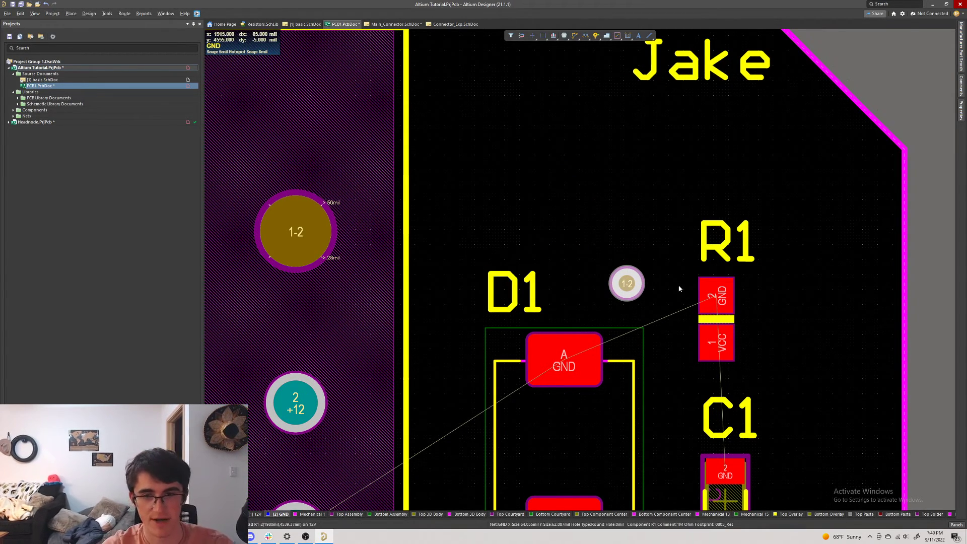
{"action": "left_click", "coordinate": [633, 288]}
{"action": "left_click_drag", "start_coordinate": [632, 285], "coordinate": [573, 294]}
- Move the R1 designator beside its resistor and shift the via to between D1's and R1's GND pads
{"action": "left_click", "coordinate": [729, 241]}
{"action": "left_click_drag", "start_coordinate": [729, 240], "coordinate": [775, 289]}
{"action": "left_click", "coordinate": [580, 293]}
{"action": "key", "text": "ctrl+c"}
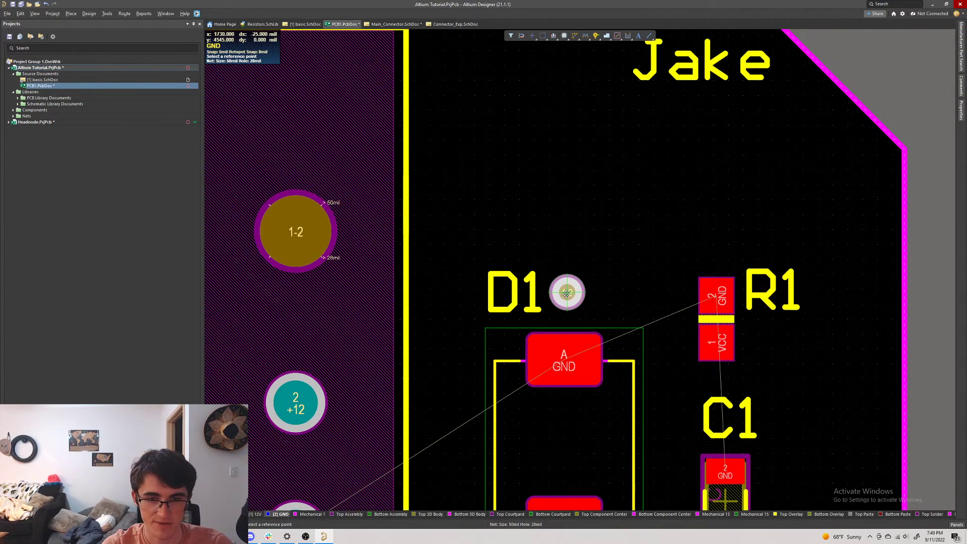
{"action": "left_click", "coordinate": [567, 293]}
{"action": "left_click_drag", "start_coordinate": [567, 292], "coordinate": [639, 299]}
- Assign the via between D1 and R1 to the GND net
{"action": "double_click", "coordinate": [639, 298]}
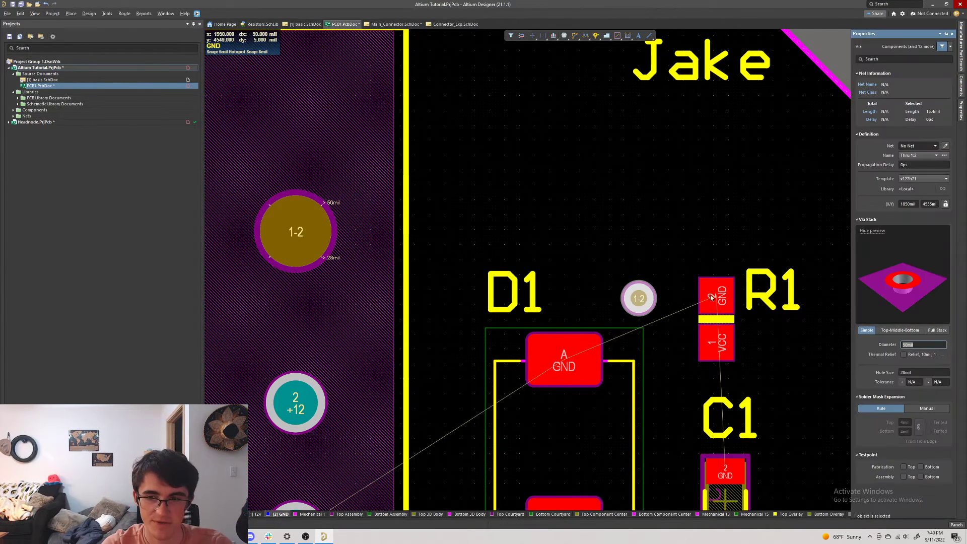
{"action": "left_click", "coordinate": [934, 146]}
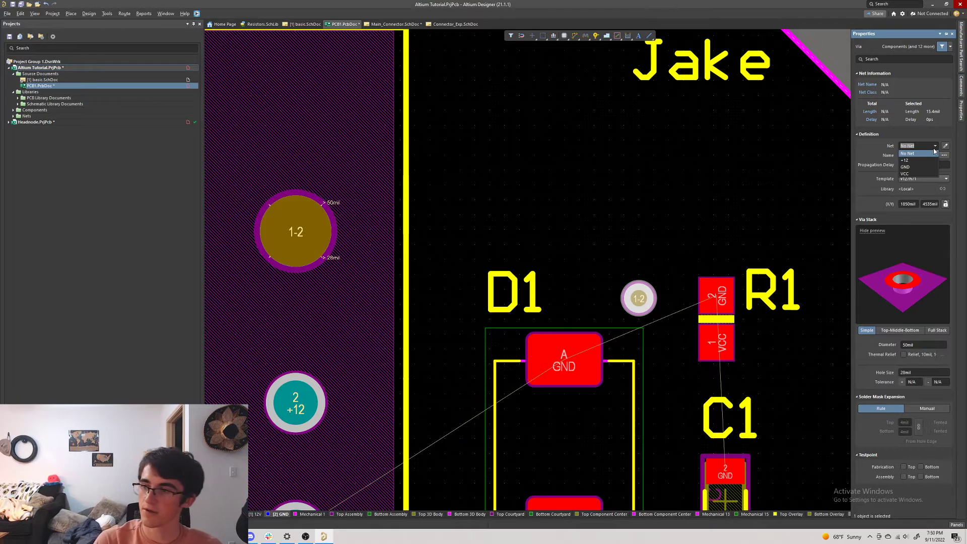
{"action": "left_click", "coordinate": [906, 166]}
{"action": "left_click", "coordinate": [653, 250]}
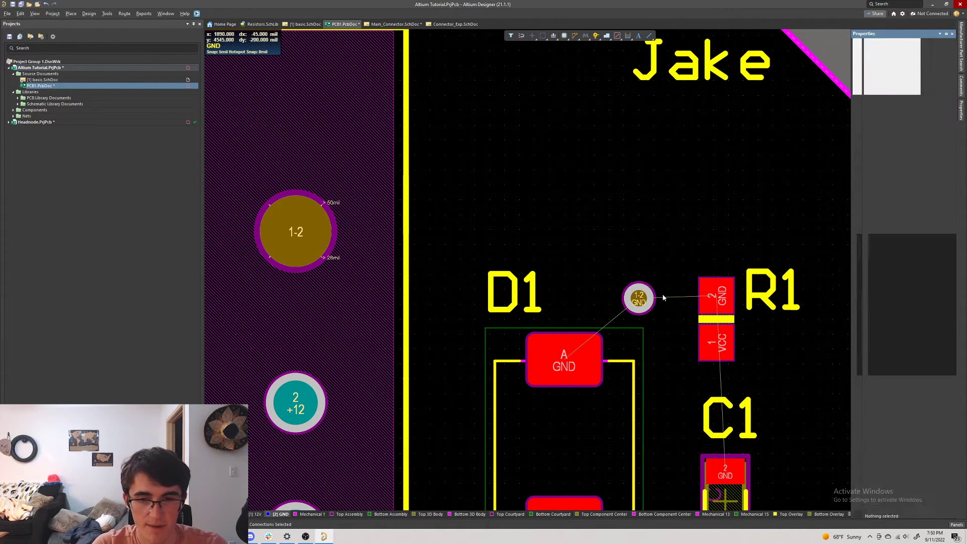
- On the 12V layer, route GND tracks connecting the via to R1's pad 2 and to D1's GND pad
{"action": "scroll", "coordinate": [636, 301], "scroll_direction": "up", "scroll_amount": 5, "text": "ctrl"}
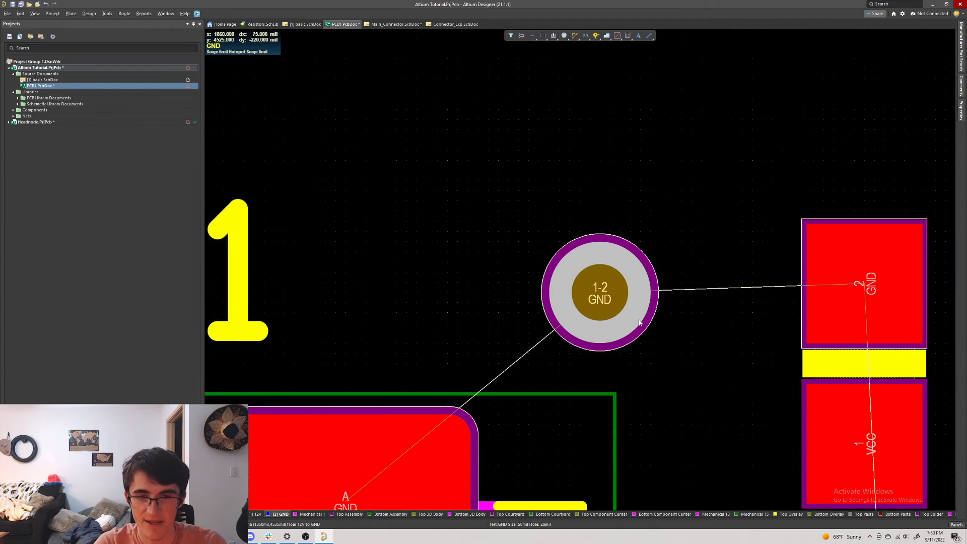
{"action": "scroll", "coordinate": [568, 309], "scroll_direction": "down", "scroll_amount": 4, "text": "ctrl"}
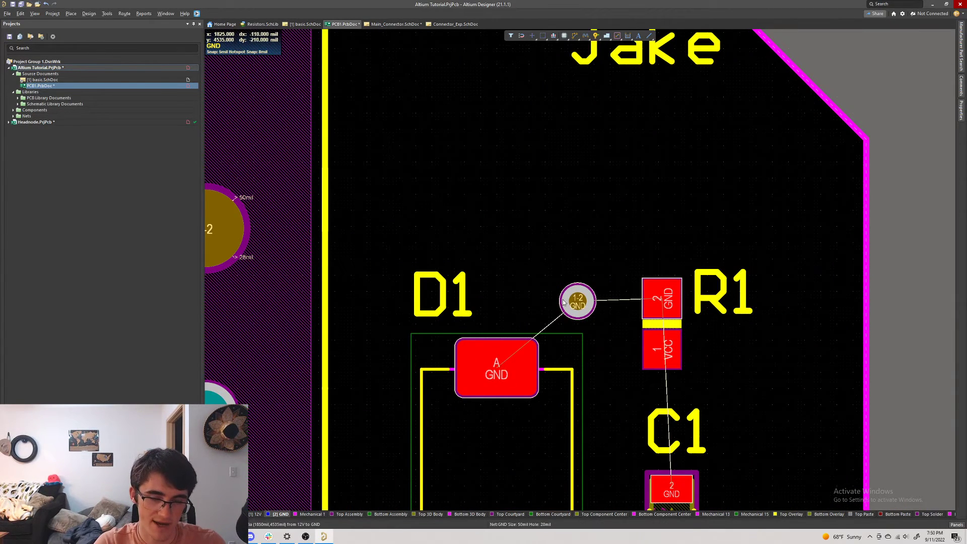
{"action": "scroll", "coordinate": [575, 371], "scroll_direction": "down", "scroll_amount": 4, "text": "ctrl"}
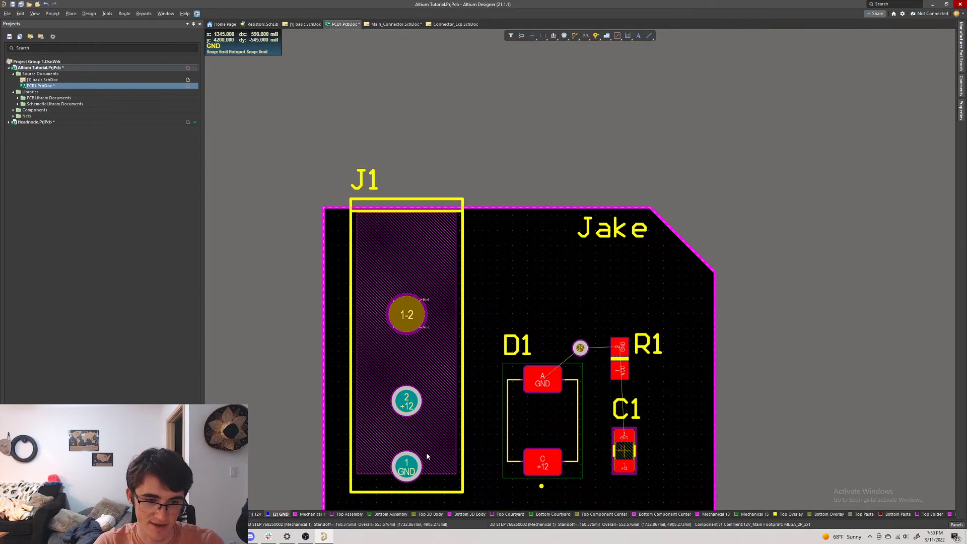
{"action": "scroll", "coordinate": [578, 346], "scroll_direction": "up", "scroll_amount": 3, "text": "ctrl"}
{"action": "scroll", "coordinate": [578, 347], "scroll_direction": "up", "scroll_amount": 2, "text": "ctrl"}
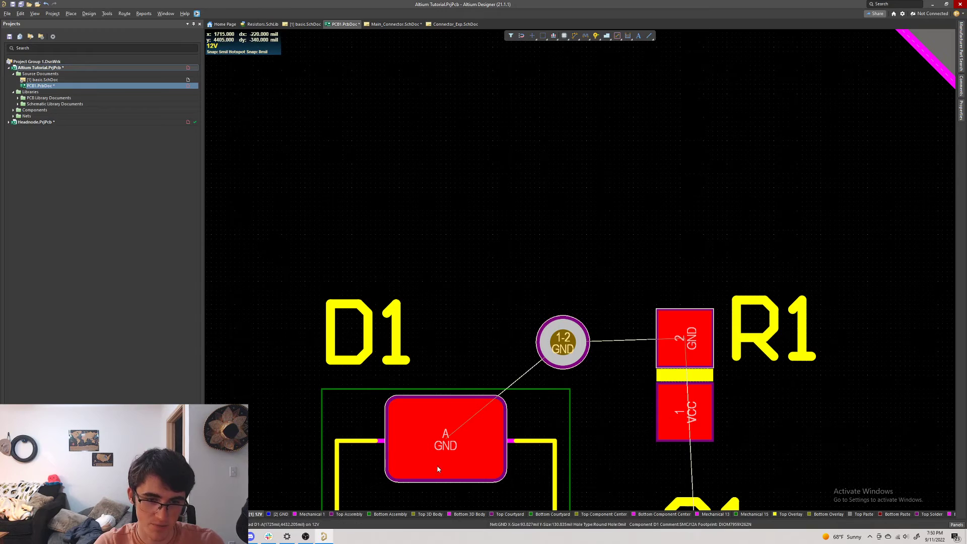
{"action": "left_click", "coordinate": [677, 342]}
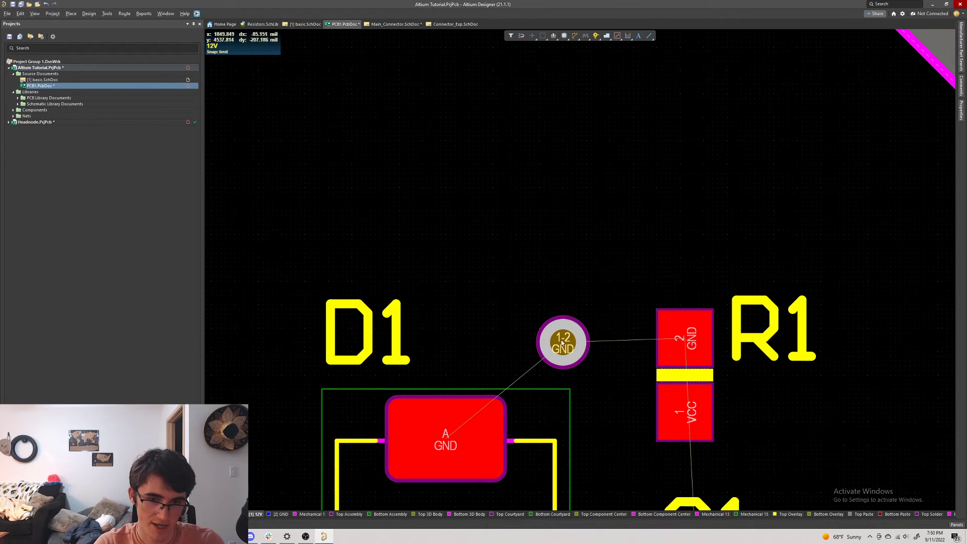
{"action": "left_click", "coordinate": [686, 339]}
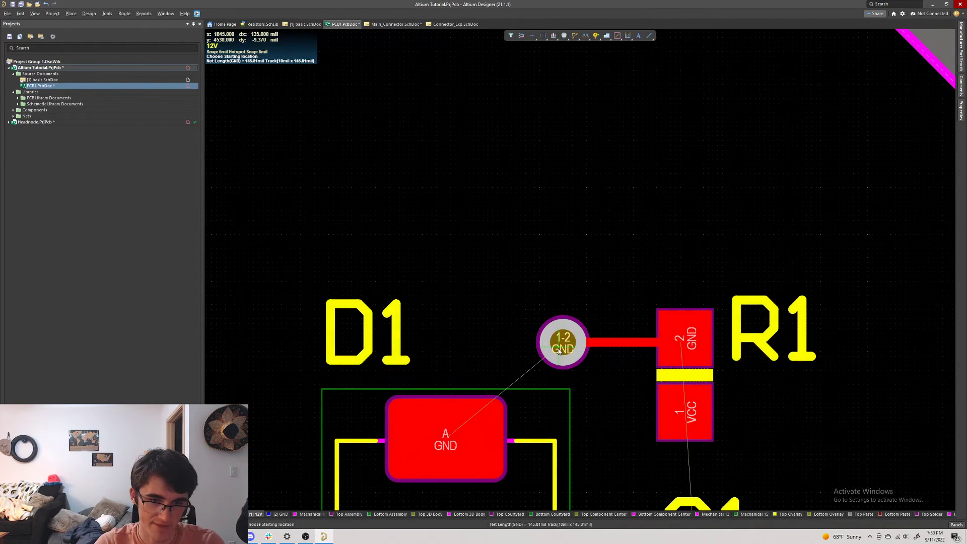
{"action": "left_click", "coordinate": [562, 342]}
{"action": "left_click", "coordinate": [427, 452]}
{"action": "right_click", "coordinate": [427, 453]}
{"action": "scroll", "coordinate": [578, 423], "scroll_direction": "down", "scroll_amount": 5, "text": "ctrl"}
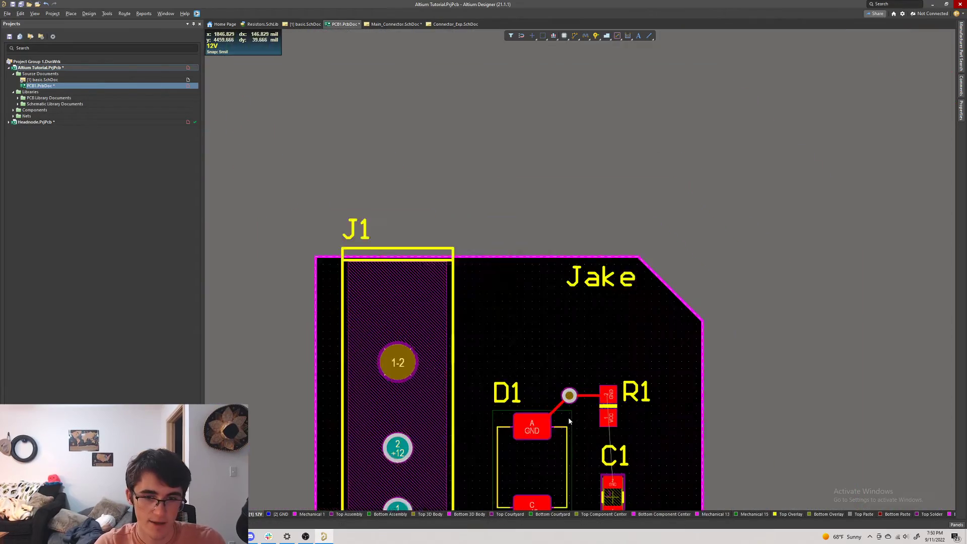
- Try to route a GND track on the 12V layer from the via near R1 to C1's pad 2
{"action": "scroll", "coordinate": [561, 416], "scroll_direction": "up", "scroll_amount": 7, "text": "ctrl"}
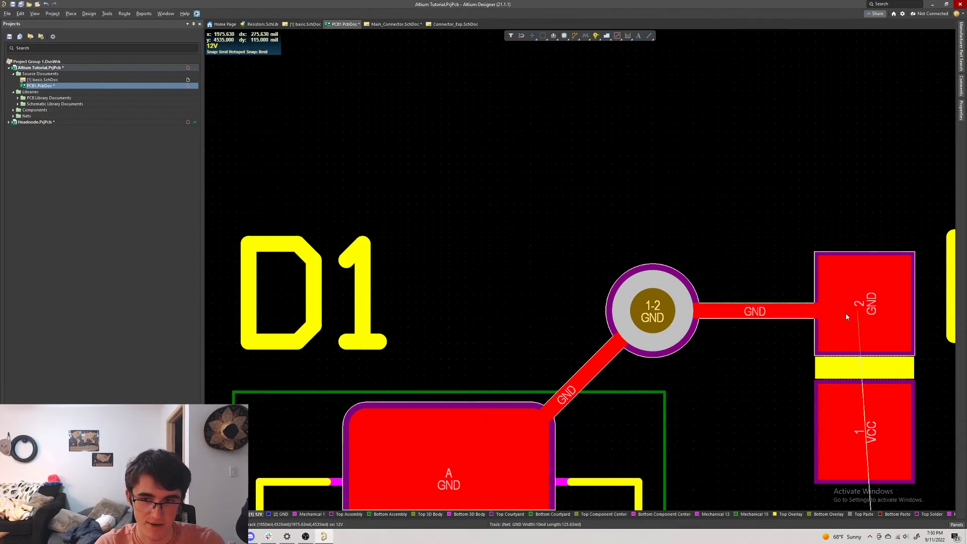
{"action": "scroll", "coordinate": [756, 432], "scroll_direction": "down", "scroll_amount": 5, "text": "ctrl"}
{"action": "scroll", "coordinate": [758, 437], "scroll_direction": "up", "scroll_amount": 6, "text": "ctrl"}
{"action": "scroll", "coordinate": [763, 440], "scroll_direction": "up", "scroll_amount": 2, "text": "ctrl"}
{"action": "scroll", "coordinate": [763, 440], "scroll_direction": "down", "scroll_amount": 6, "text": "ctrl"}
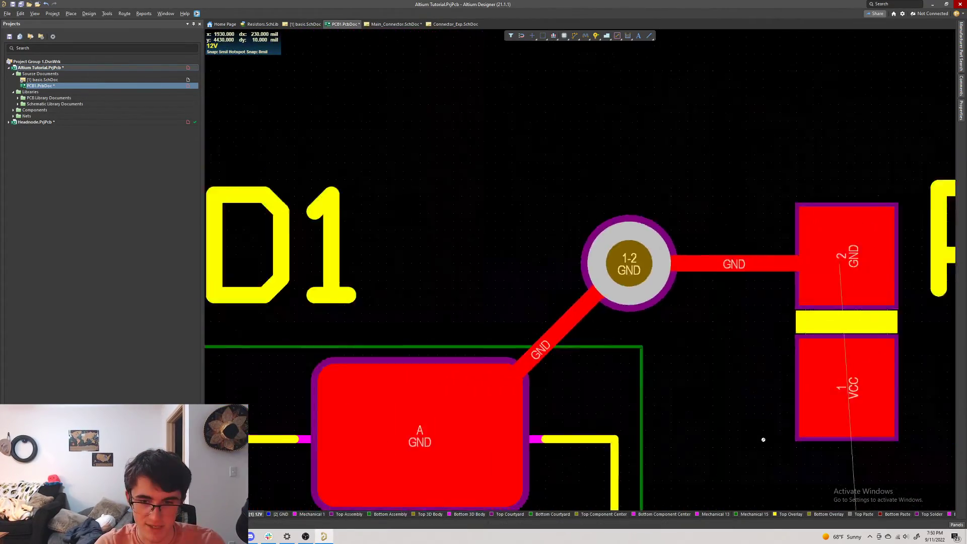
{"action": "right_click_drag", "start_coordinate": [758, 431], "coordinate": [656, 128]}
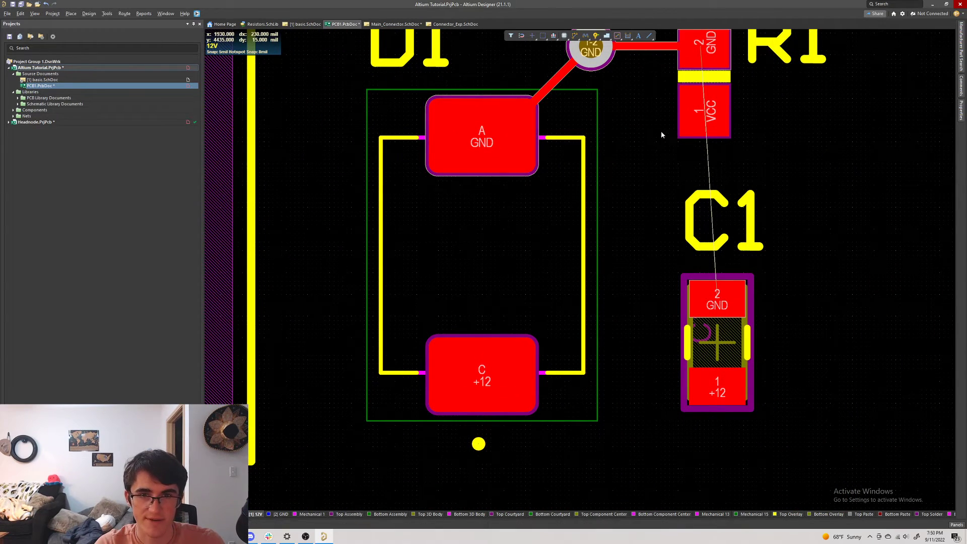
{"action": "left_click", "coordinate": [595, 63]}
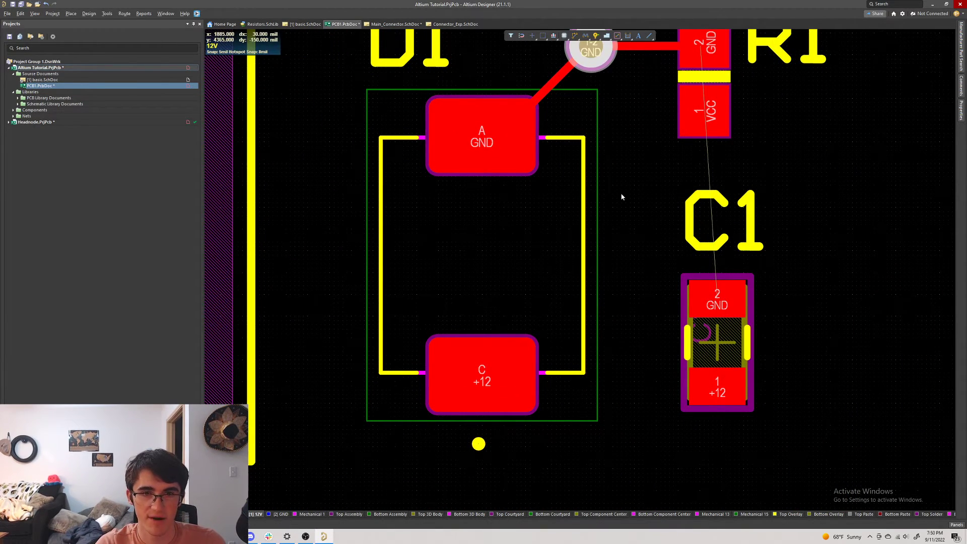
{"action": "left_click", "coordinate": [592, 53]}
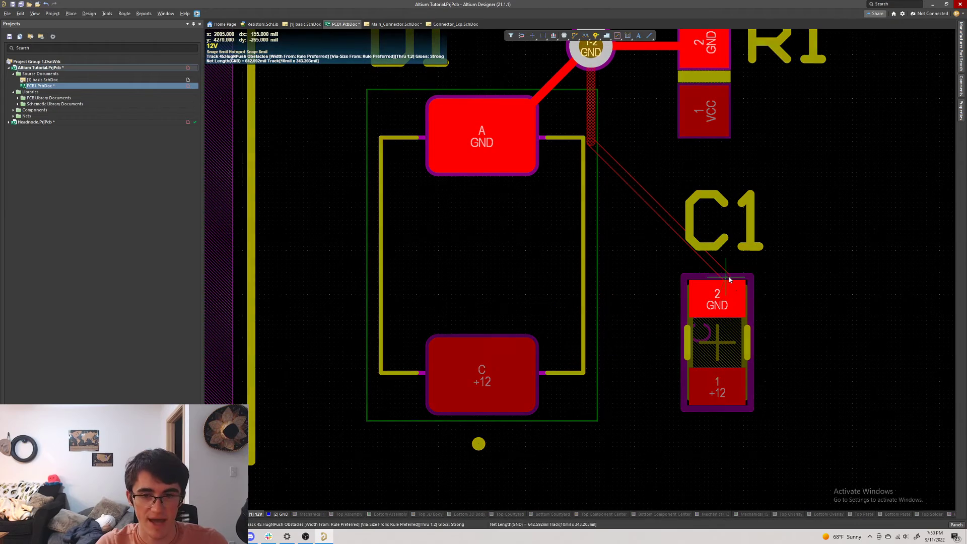
{"action": "left_click", "coordinate": [717, 301]}
{"action": "right_click", "coordinate": [749, 282]}
{"action": "scroll", "coordinate": [793, 249], "scroll_direction": "down", "scroll_amount": 3, "text": "ctrl"}
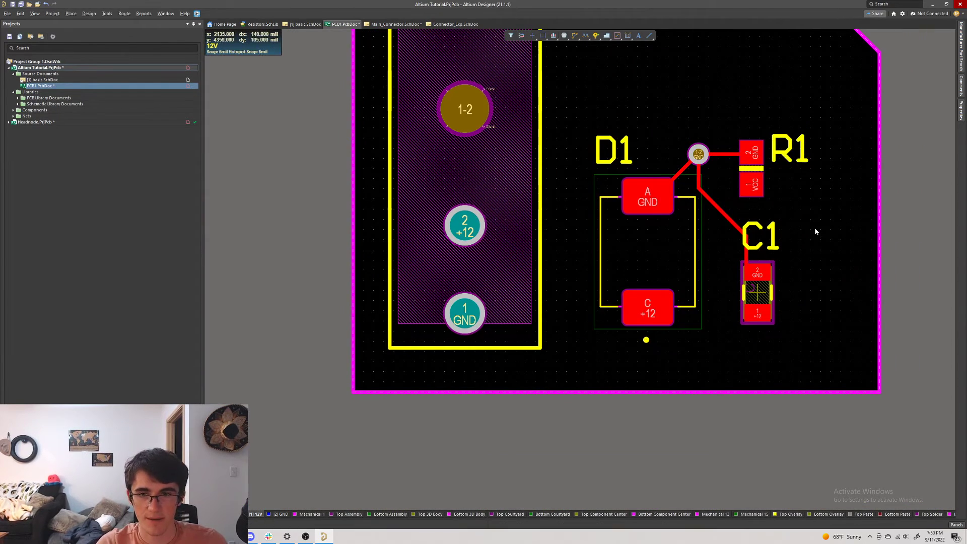
{"action": "right_click_drag", "start_coordinate": [815, 229], "coordinate": [755, 334]}
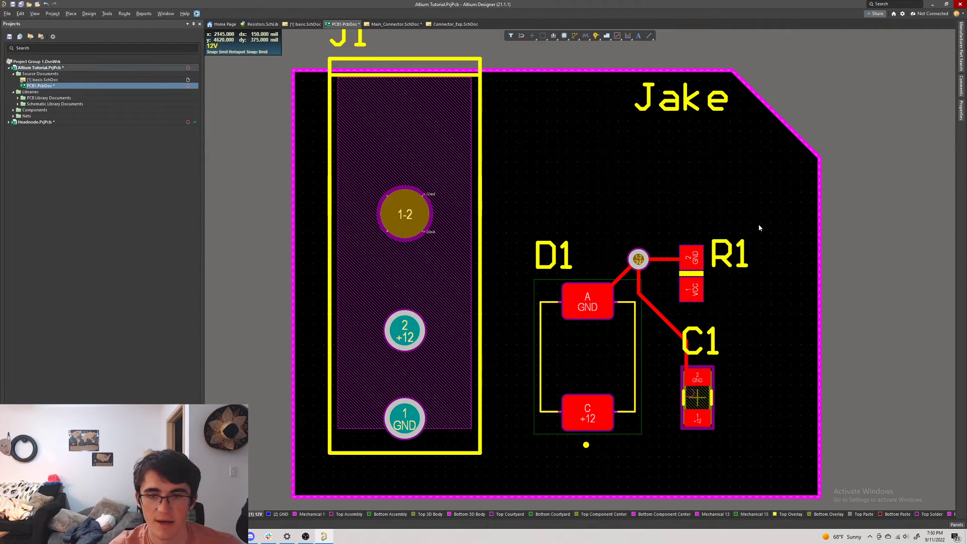
- Place a second via between D1 and C1, level with C1's GND pad, on the GND net
{"action": "scroll", "coordinate": [702, 349], "scroll_direction": "up", "scroll_amount": 3, "text": "ctrl"}
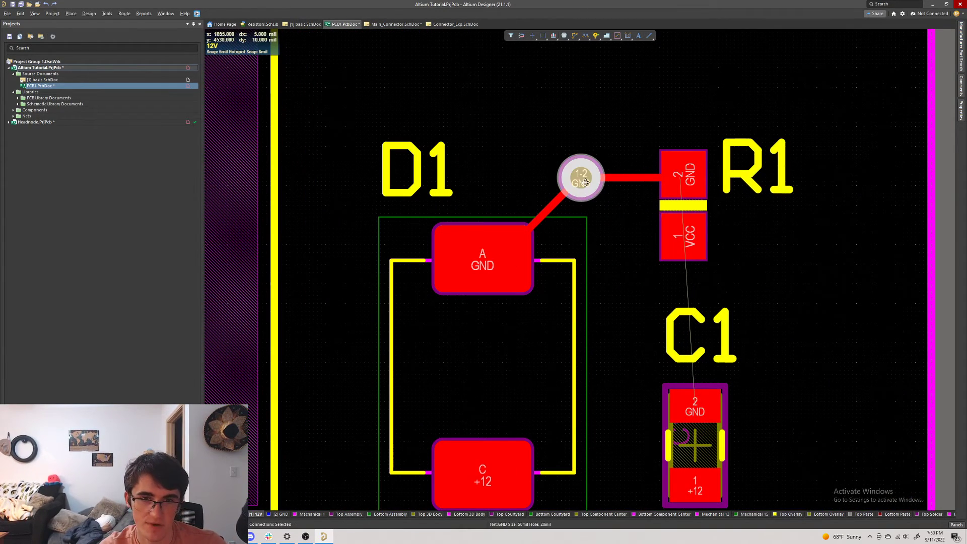
{"action": "key", "text": "p"}
{"action": "key", "text": "v"}
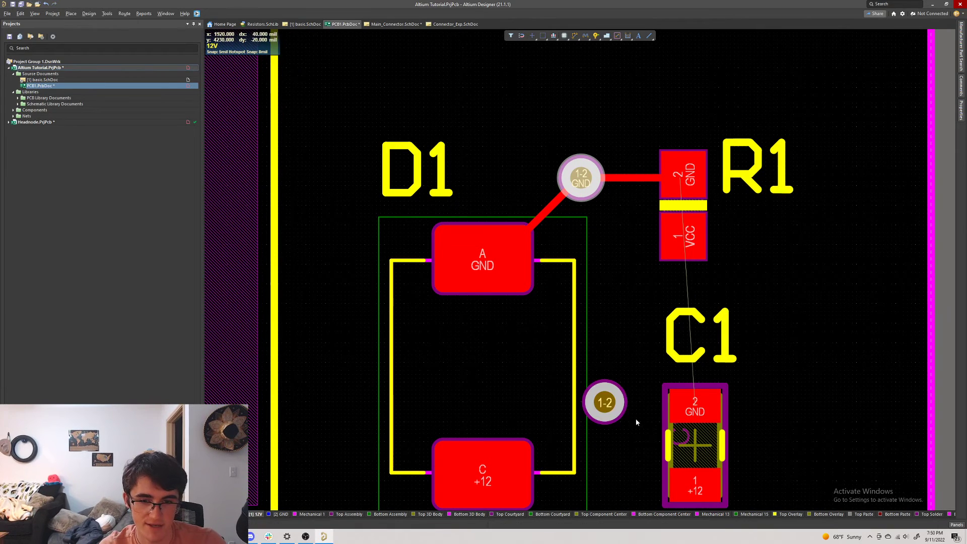
{"action": "left_click", "coordinate": [604, 401]}
{"action": "mouse_move", "coordinate": [604, 401]}
{"action": "left_mouse_down"}
{"action": "mouse_move", "coordinate": [665, 402]}
{"action": "mouse_move", "coordinate": [604, 396]}
{"action": "left_mouse_up"}
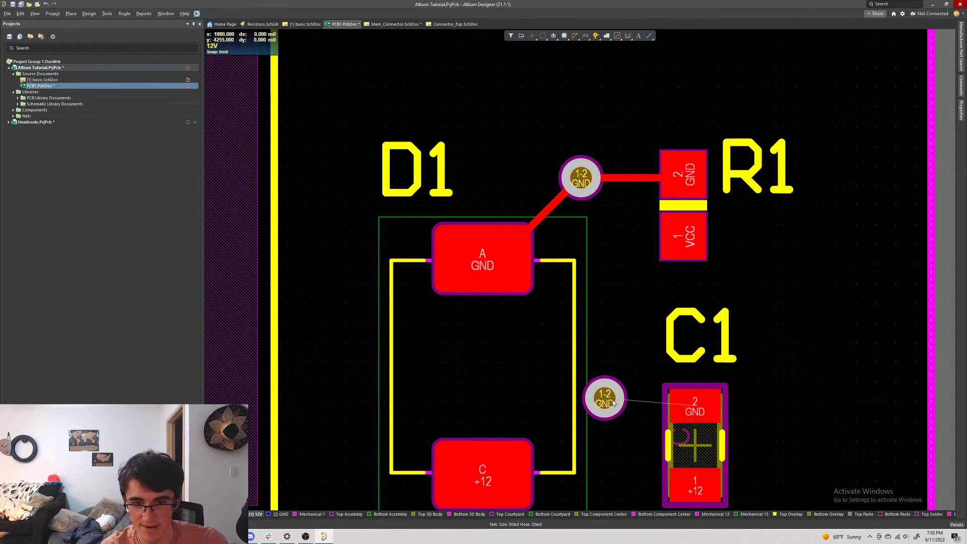
- Route a GND track on the 12V layer from the second via to C1's pad 2
{"action": "key", "text": "ctrl+w"}
{"action": "left_click", "coordinate": [604, 398]}
{"action": "left_click", "coordinate": [684, 402]}
{"action": "key", "text": "Escape"}
{"action": "scroll", "coordinate": [771, 349], "scroll_direction": "down", "scroll_amount": 2, "text": "ctrl"}
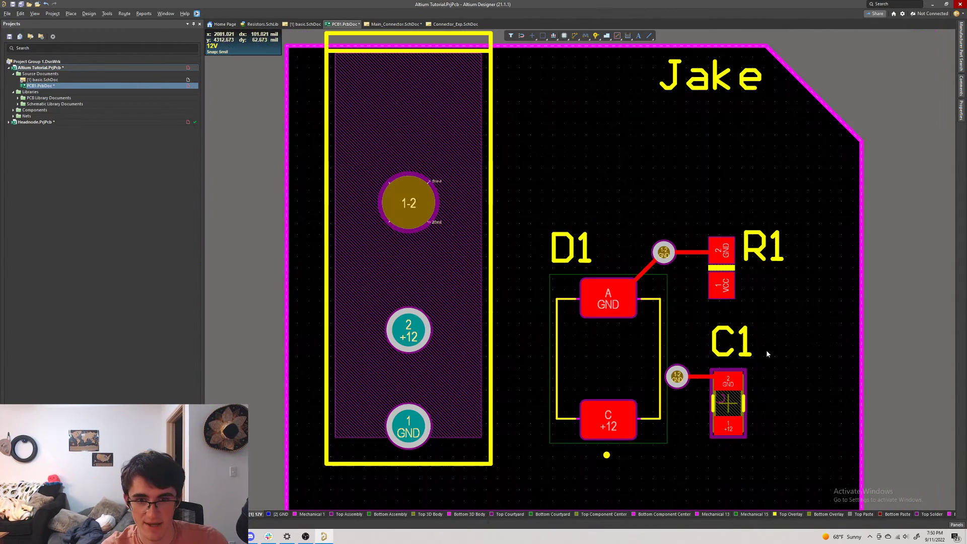
- Inspect the two GND vias and their tracks in 3D, and return to the 2D view
{"action": "key", "text": "3"}
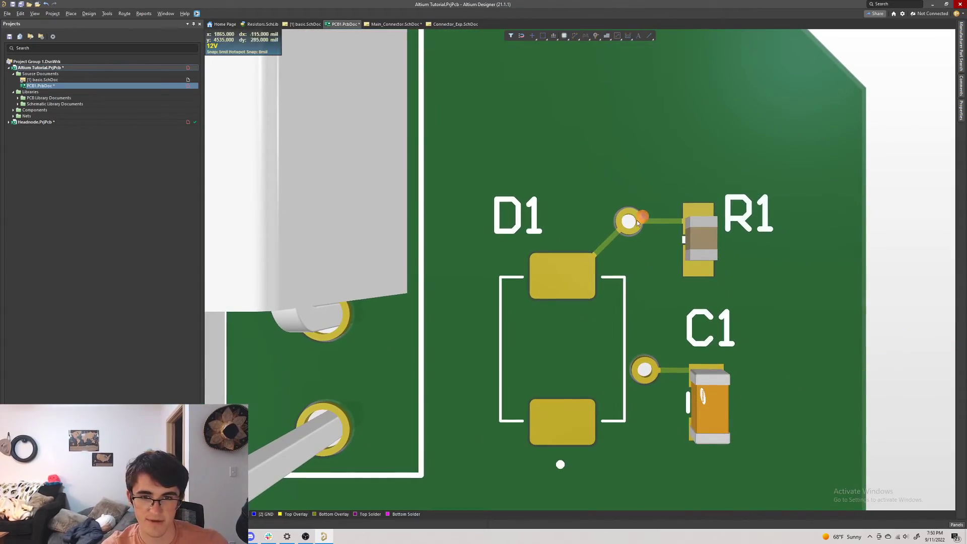
{"action": "key", "text": "2"}
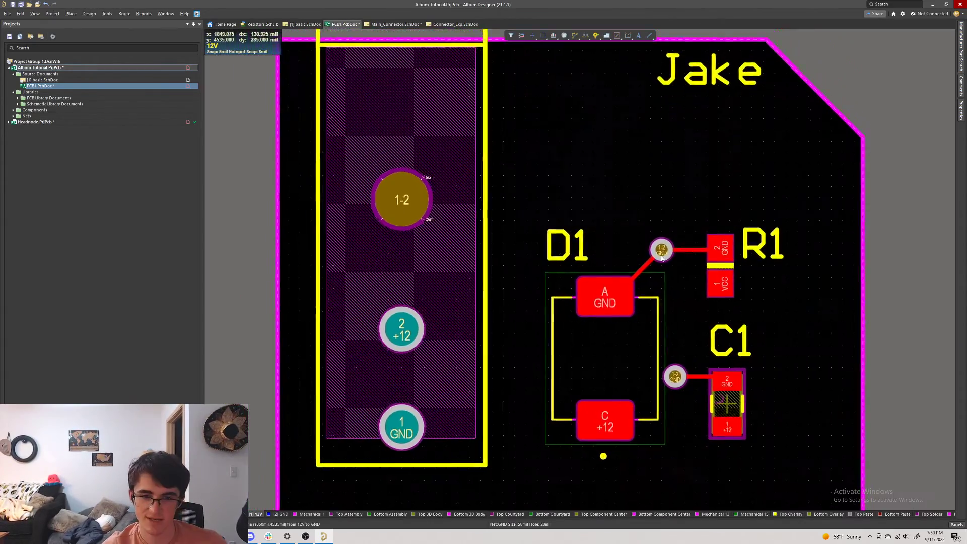
{"action": "key", "text": "3"}
{"action": "key", "text": "2"}
- Restore the shelved polygons, repour them all, and inspect the vias' and pads' connections in 3D
{"action": "key", "text": "t"}
{"action": "key", "text": "g"}
{"action": "key", "text": "e"}
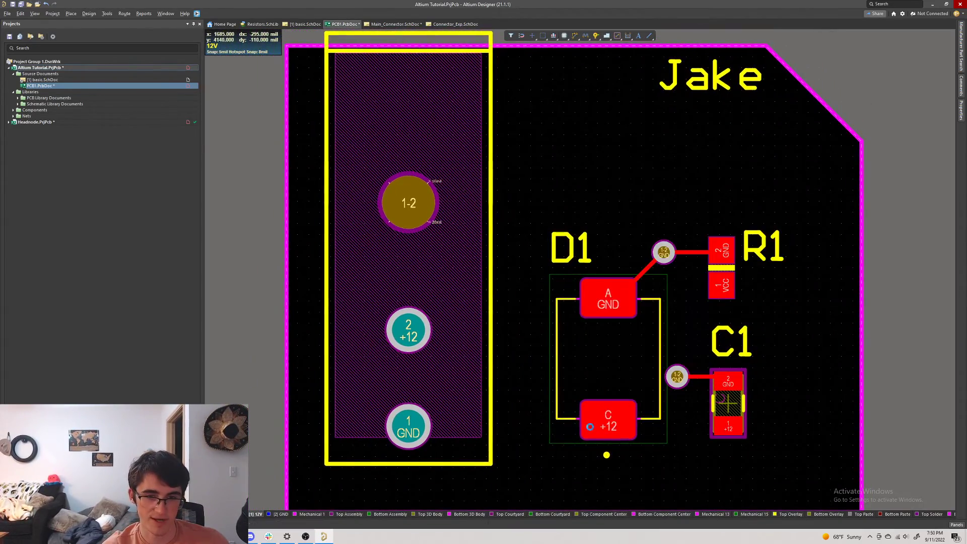
{"action": "key", "text": "t"}
{"action": "key", "text": "g"}
{"action": "key", "text": "a"}
{"action": "key", "text": "3"}
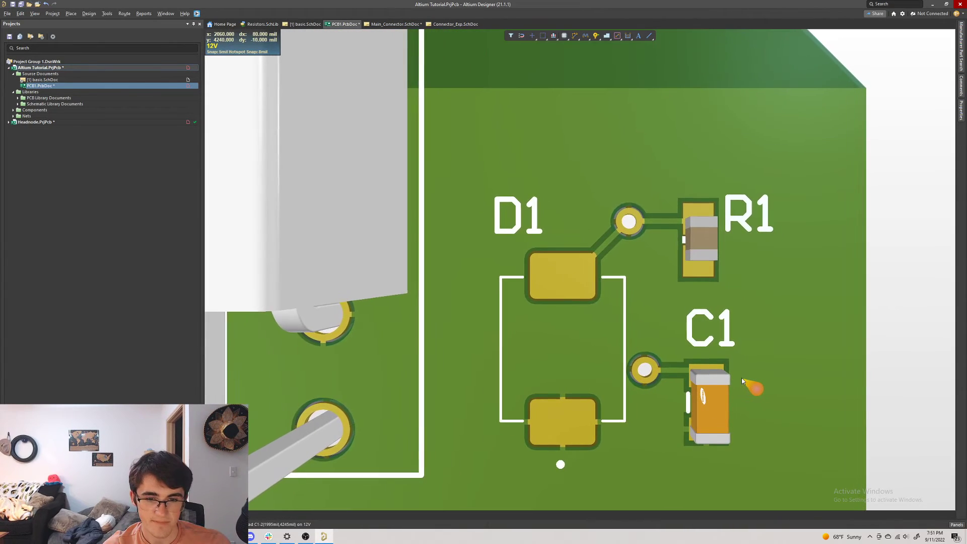
{"action": "scroll", "coordinate": [600, 411], "scroll_direction": "down", "scroll_amount": 1}
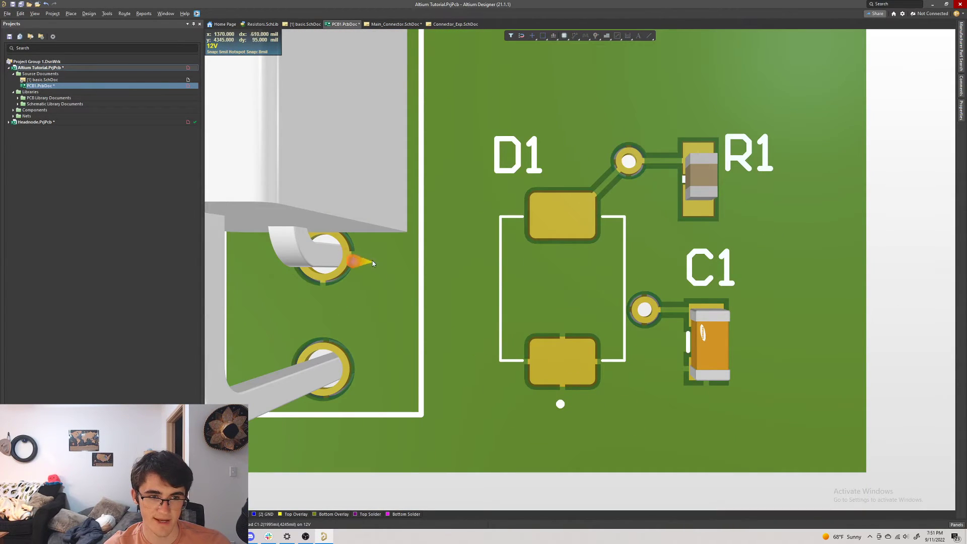
- Return to 2D and highlight the GND net from D1's GND pad
{"action": "key", "text": "2"}
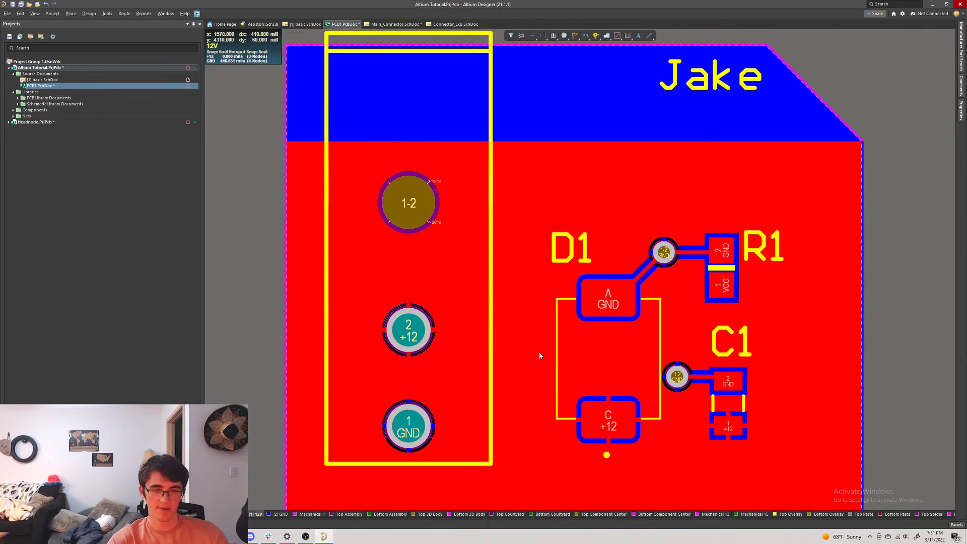
{"action": "left_click", "coordinate": [603, 293], "text": "ctrl"}
{"action": "left_click", "coordinate": [528, 362]}
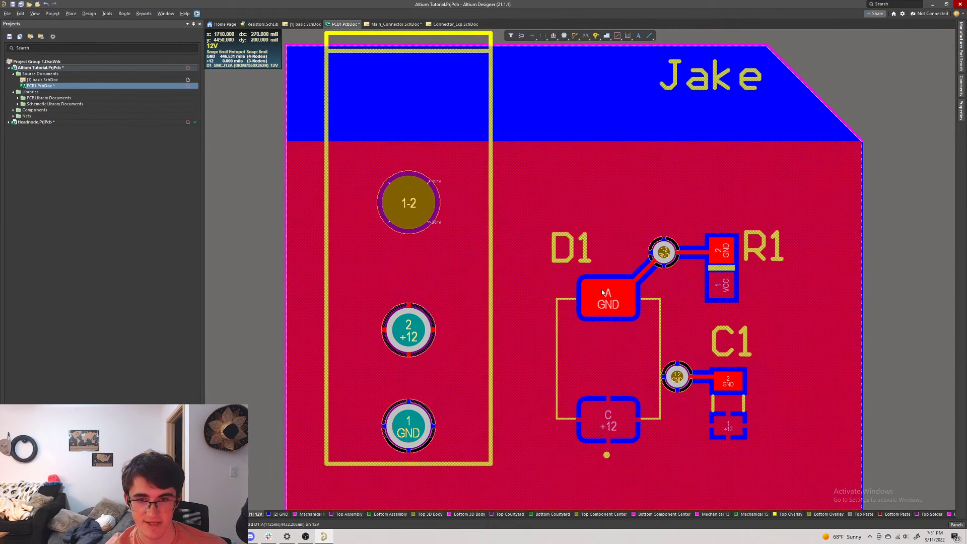
- Undo the polygon restore and review D1's GND pad, its via and the overall board layout
{"action": "key", "text": "ctrl+z"}
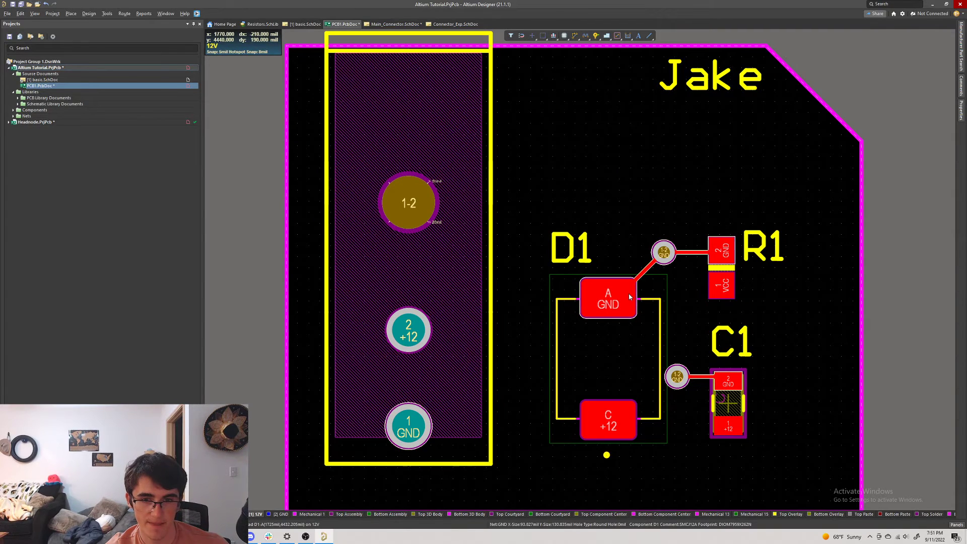
{"action": "scroll", "coordinate": [644, 274], "scroll_direction": "up", "scroll_amount": 2, "text": "ctrl"}
{"action": "scroll", "coordinate": [644, 270], "scroll_direction": "up", "scroll_amount": 2, "text": "ctrl"}
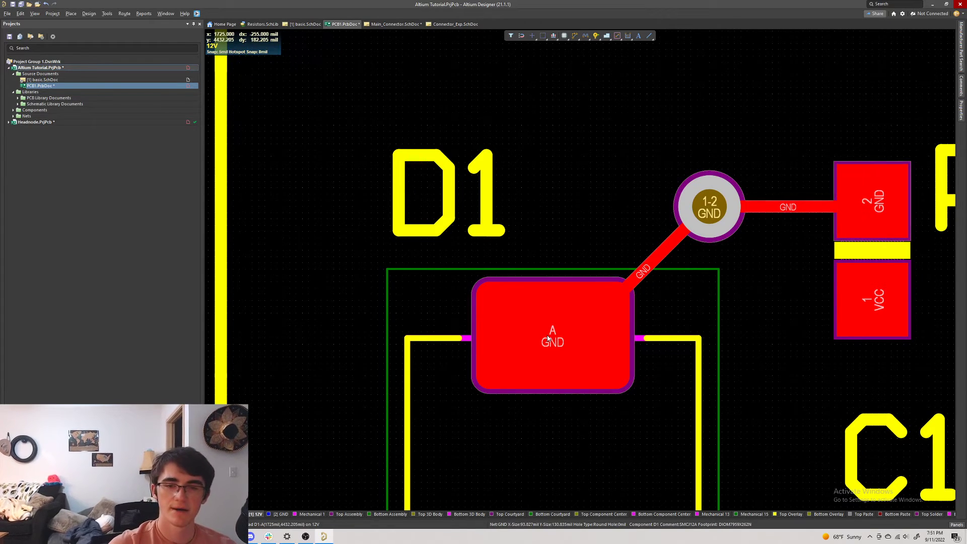
{"action": "scroll", "coordinate": [558, 270], "scroll_direction": "down", "scroll_amount": 4, "text": "ctrl"}
{"action": "scroll", "coordinate": [554, 226], "scroll_direction": "down", "scroll_amount": 2, "text": "ctrl"}
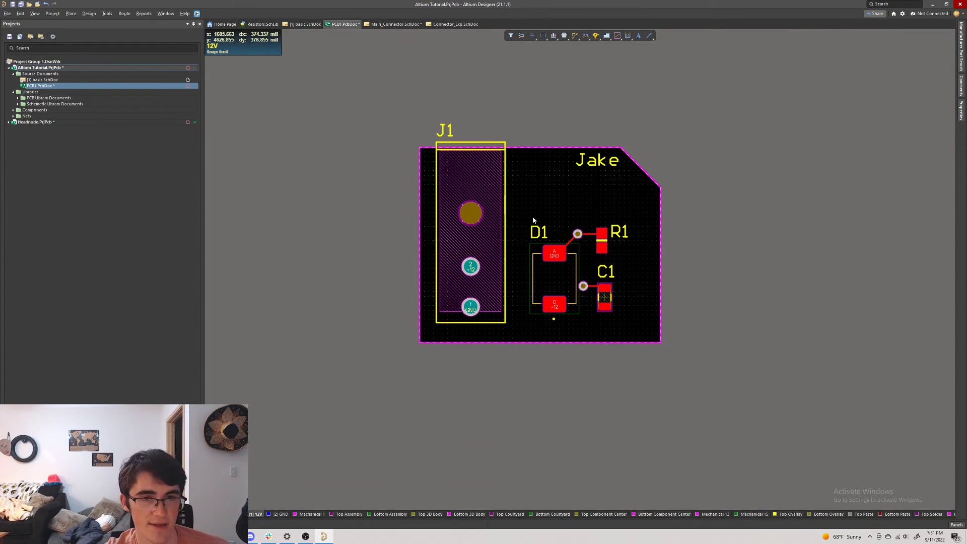
- Save the PCB, move the J1 designator onto the board beside the upper end of the connector's outline, and save again
{"action": "key", "text": "ctrl+s"}
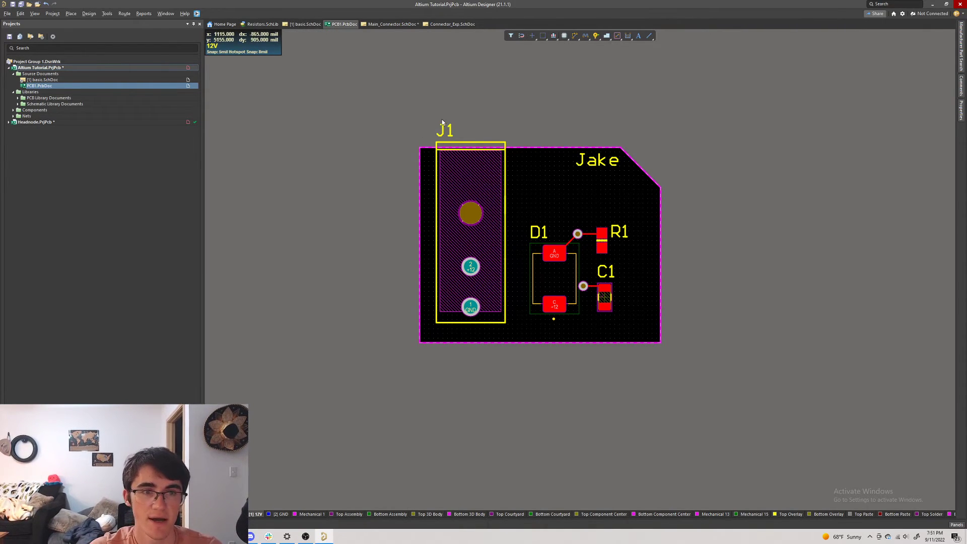
{"action": "scroll", "coordinate": [443, 122], "scroll_direction": "up", "scroll_amount": 3, "text": "ctrl"}
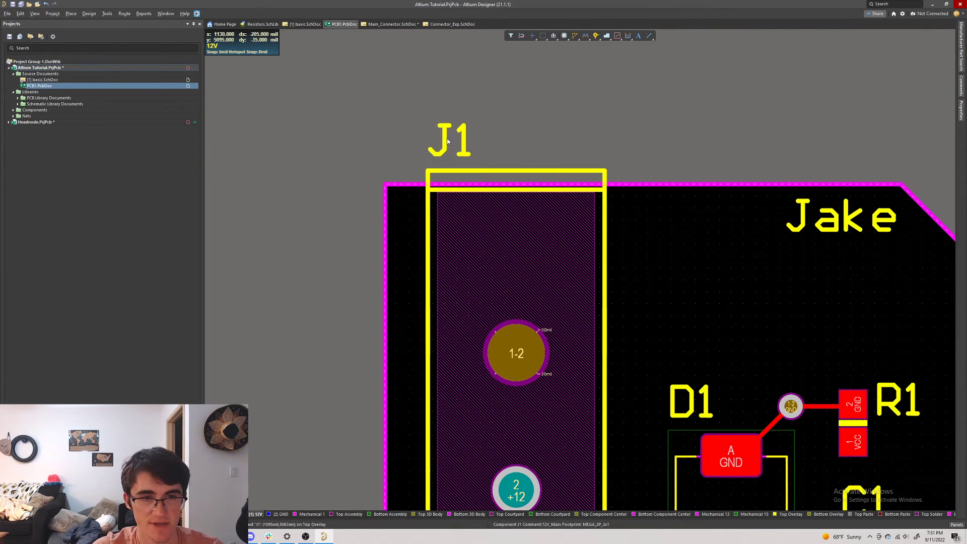
{"action": "left_click", "coordinate": [449, 143]}
{"action": "left_click_drag", "start_coordinate": [448, 142], "coordinate": [640, 223]}
{"action": "scroll", "coordinate": [731, 250], "scroll_direction": "down", "scroll_amount": 2, "text": "ctrl"}
{"action": "scroll", "coordinate": [877, 333], "scroll_direction": "right", "scroll_amount": 2, "text": "shift"}
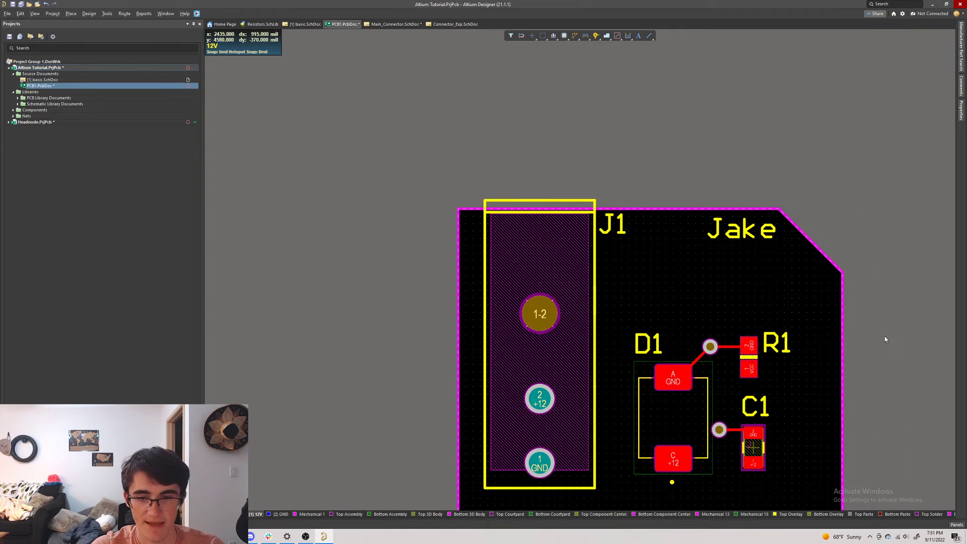
{"action": "key", "text": "ctrl+s"}
- Restore the two shelved polygons on the board
{"action": "right_click", "coordinate": [747, 338]}
{"action": "mouse_move", "coordinate": [799, 132]}
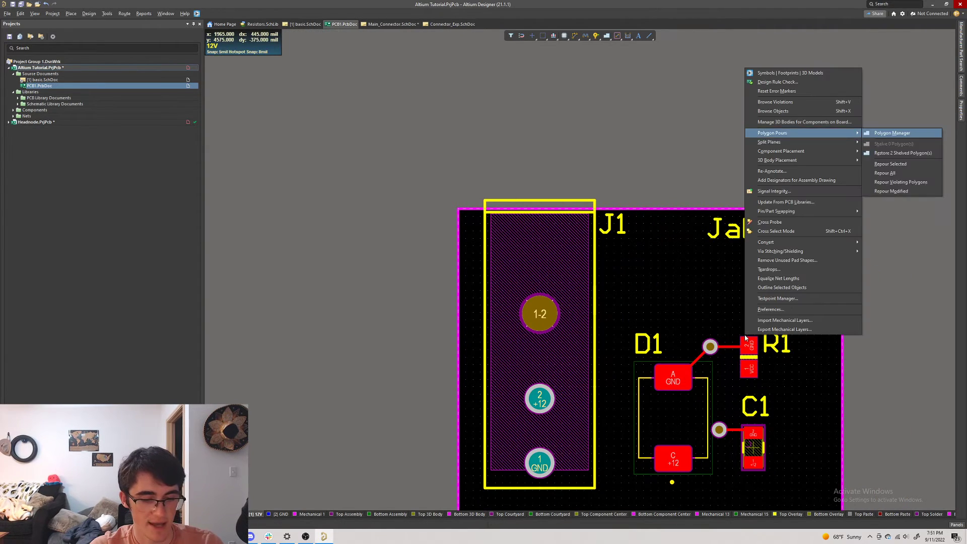
{"action": "left_click", "coordinate": [907, 143]}
{"action": "right_click", "coordinate": [745, 335]}
{"action": "left_click", "coordinate": [907, 151]}
- Try to move the upper edge of the 12V polygon towards the board's upper edge
{"action": "left_click", "coordinate": [654, 274]}
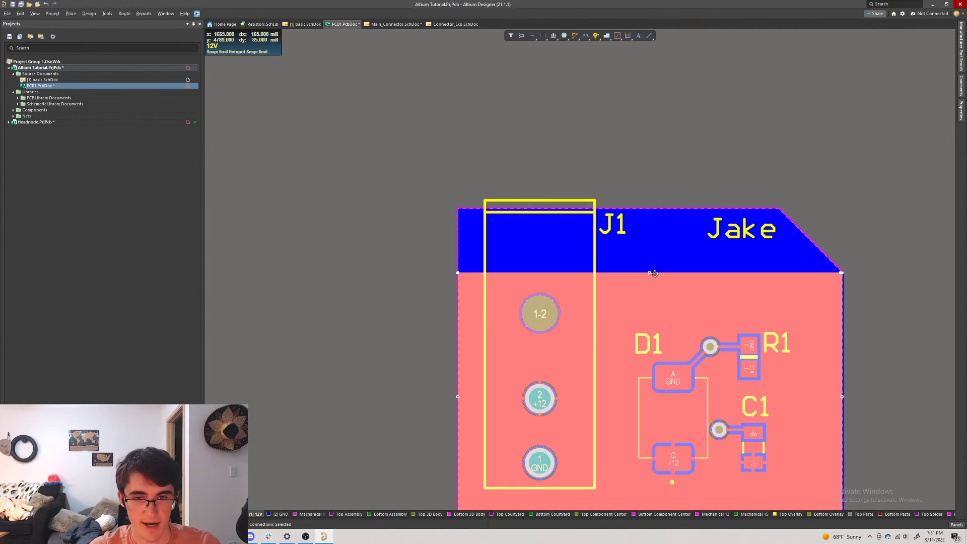
{"action": "left_click_drag", "start_coordinate": [649, 272], "coordinate": [649, 267]}
{"action": "left_click_drag", "start_coordinate": [641, 213], "coordinate": [647, 276]}
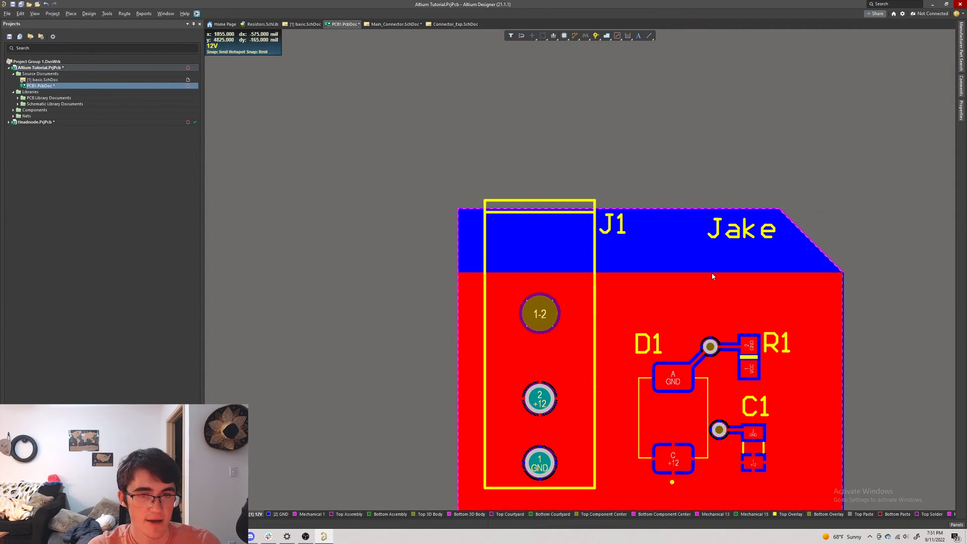
- Inspect the board with its restored polygons in 3D, and return to the 2D view
{"action": "key", "text": "3"}
{"action": "scroll", "coordinate": [740, 283], "scroll_direction": "up", "scroll_amount": 3, "text": "ctrl"}
{"action": "scroll", "coordinate": [741, 284], "scroll_direction": "down", "scroll_amount": 5, "text": "ctrl"}
{"action": "key", "text": "2"}
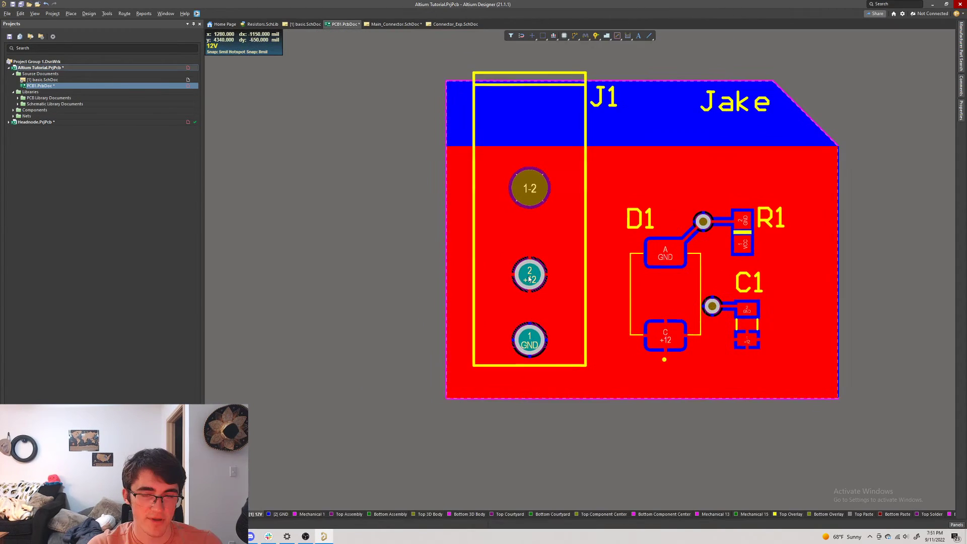
{"action": "left_click", "coordinate": [107, 14]}
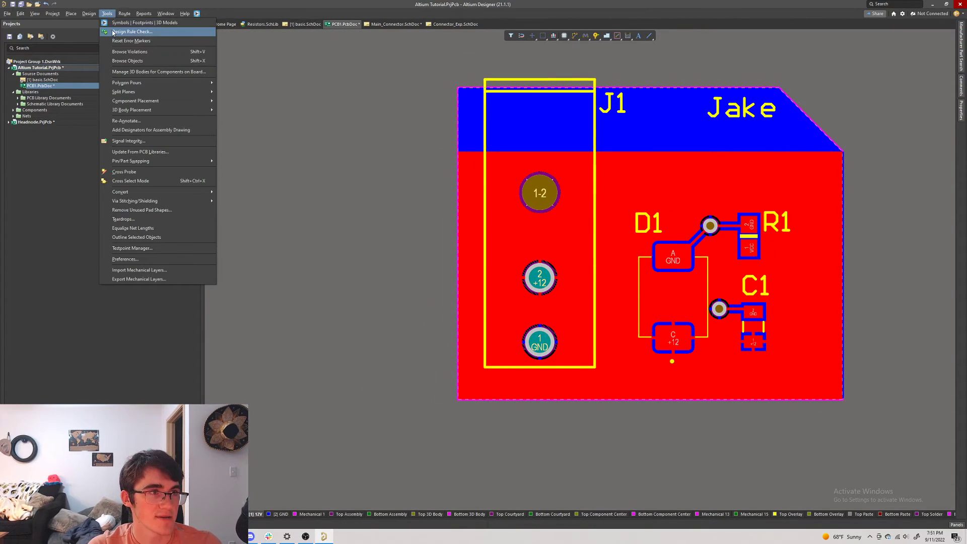
{"action": "left_click", "coordinate": [131, 30]}
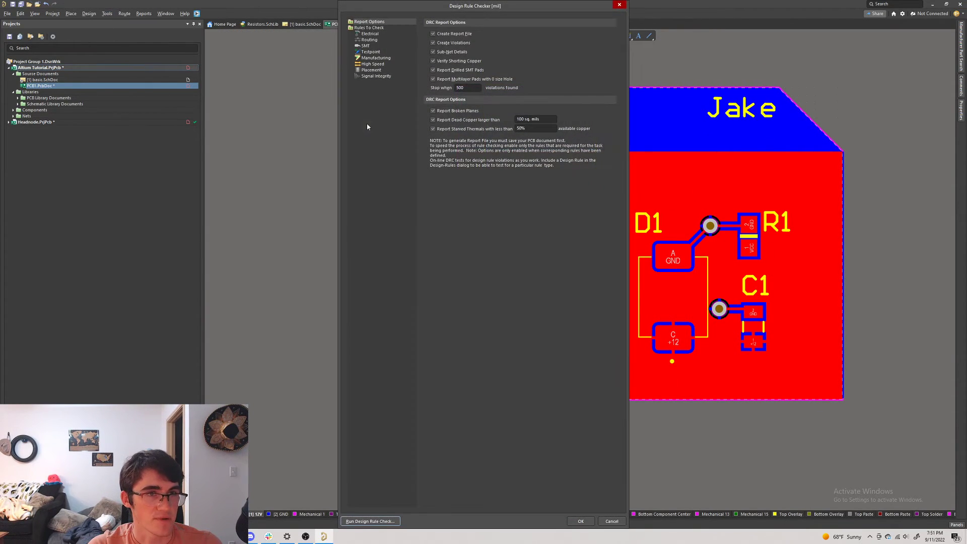
{"action": "left_click", "coordinate": [581, 522]}
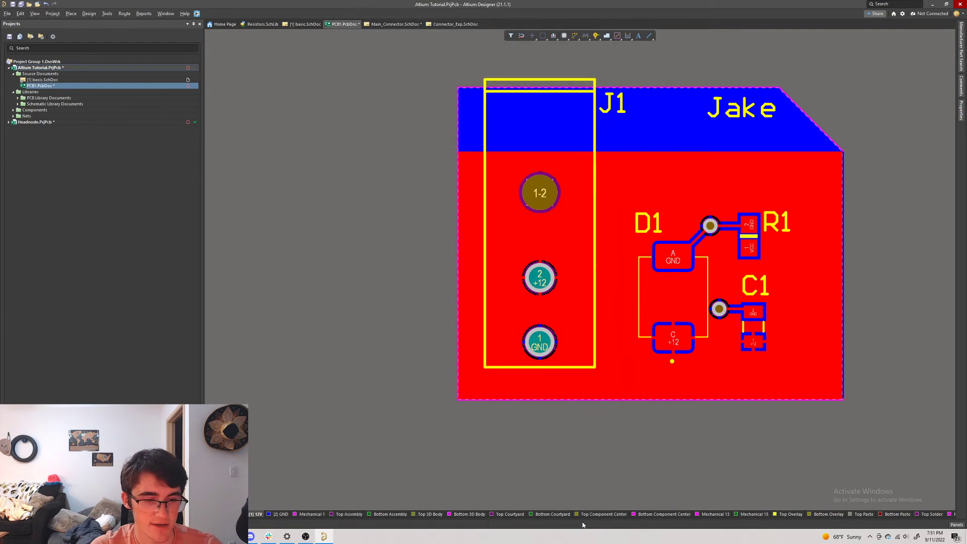
- Run the Design Rule Check on the PCB with the existing report options and dismiss the messages list
{"action": "left_click", "coordinate": [107, 14]}
{"action": "left_click", "coordinate": [131, 30]}
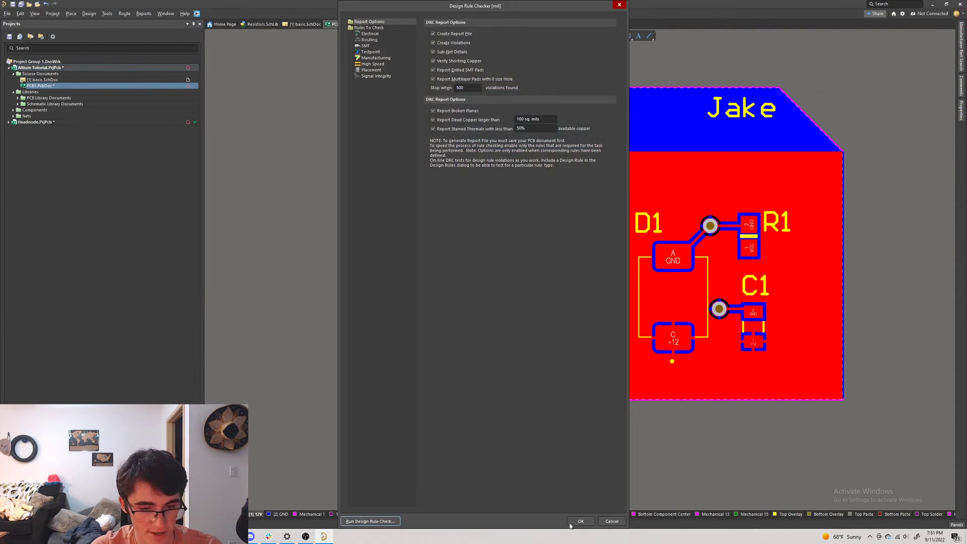
{"action": "left_click", "coordinate": [370, 522]}
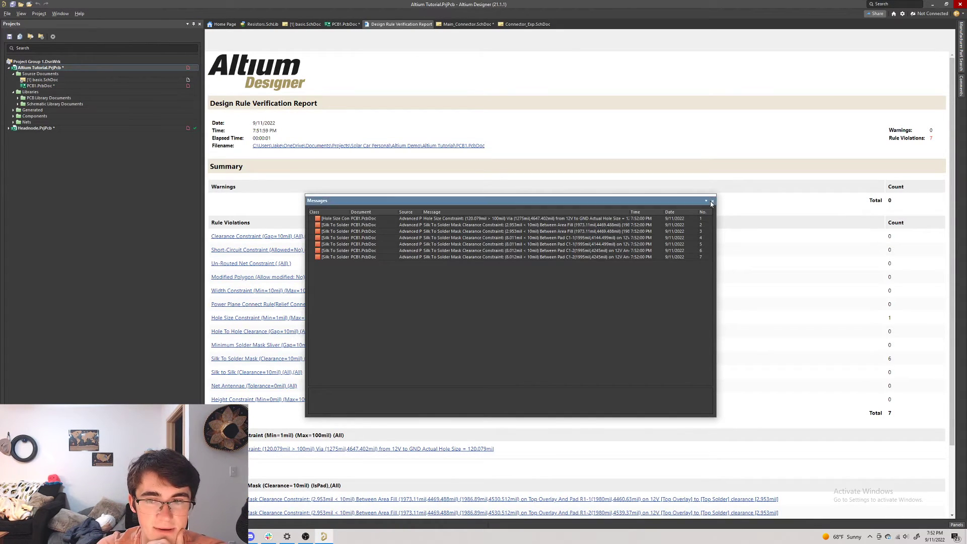
{"action": "left_click", "coordinate": [712, 200]}
- Review the report's rule violations and locate the Hole Size Constraint violation on the board
{"action": "scroll", "coordinate": [689, 227], "scroll_direction": "down", "scroll_amount": 3}
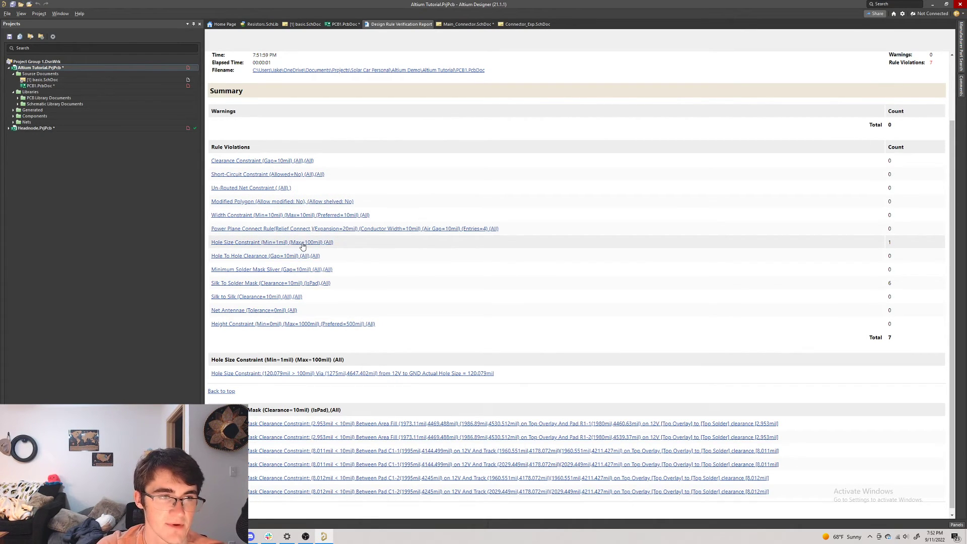
{"action": "scroll", "coordinate": [303, 246], "scroll_direction": "down", "scroll_amount": 1}
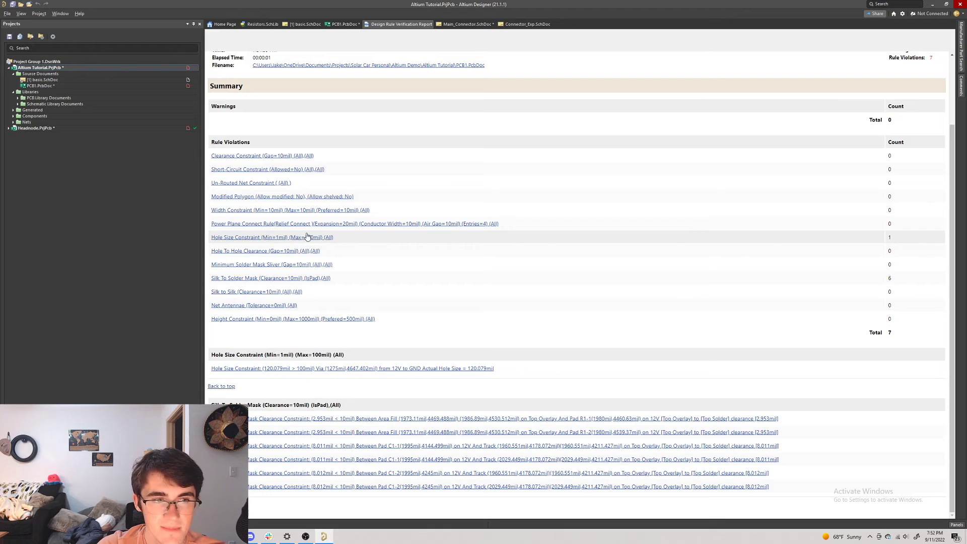
{"action": "left_click", "coordinate": [307, 239]}
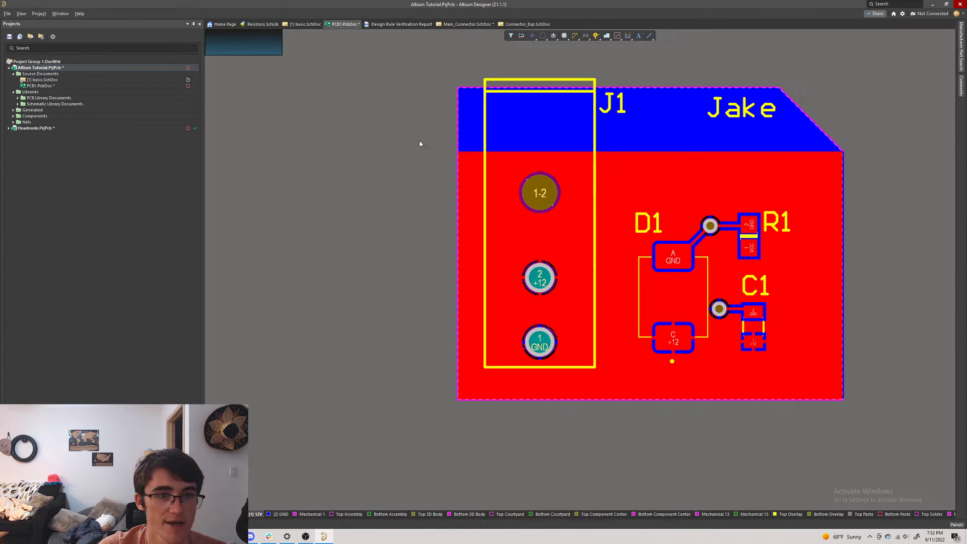
{"action": "left_click", "coordinate": [401, 24]}
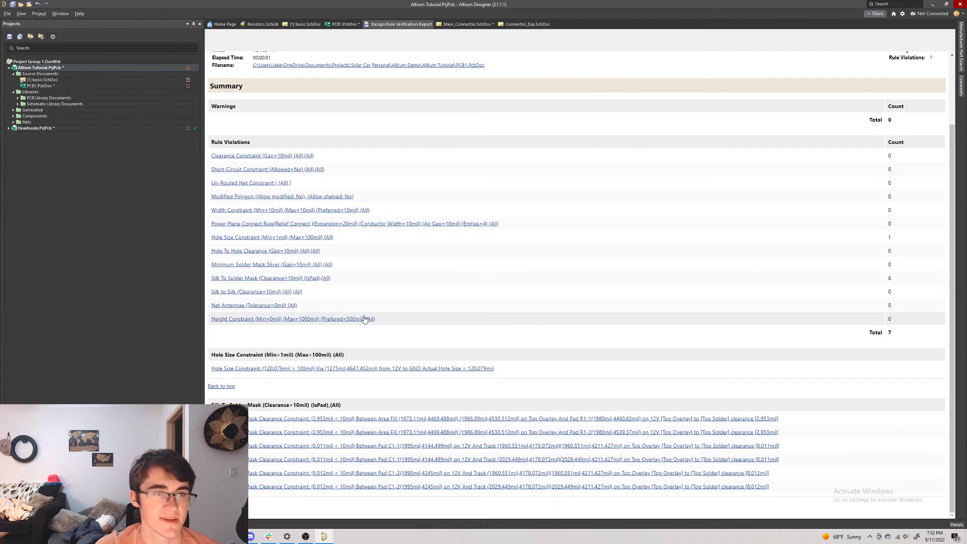
{"action": "left_click", "coordinate": [272, 369]}
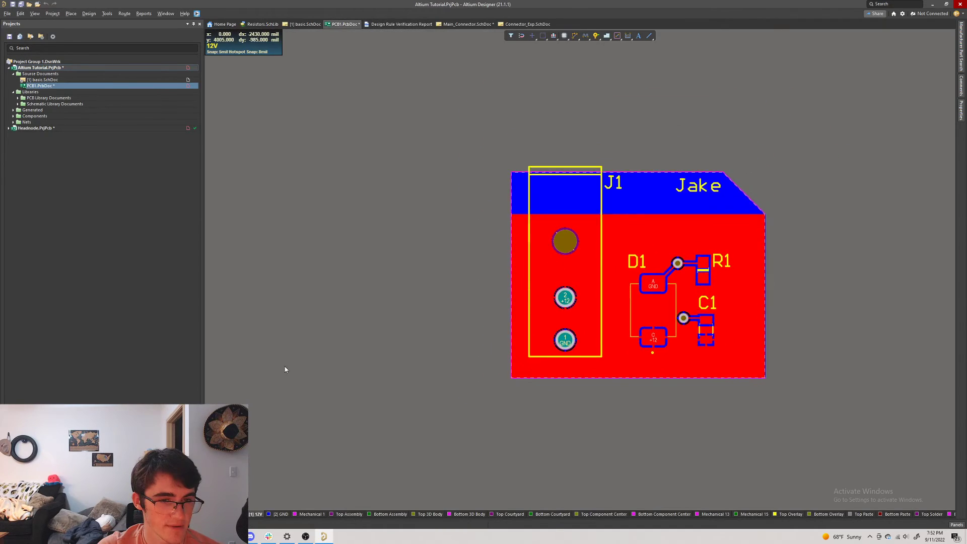
{"action": "scroll", "coordinate": [598, 258], "scroll_direction": "down", "scroll_amount": 8, "text": "ctrl"}
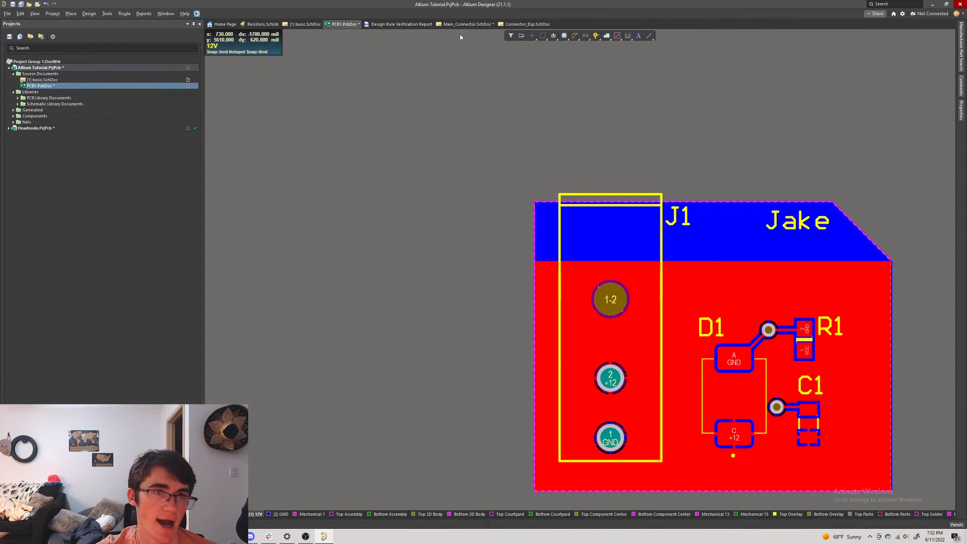
- Open the first Silk To Solder Mask violation from the report and examine R1's silkscreen and pads on the board
{"action": "left_click", "coordinate": [401, 24]}
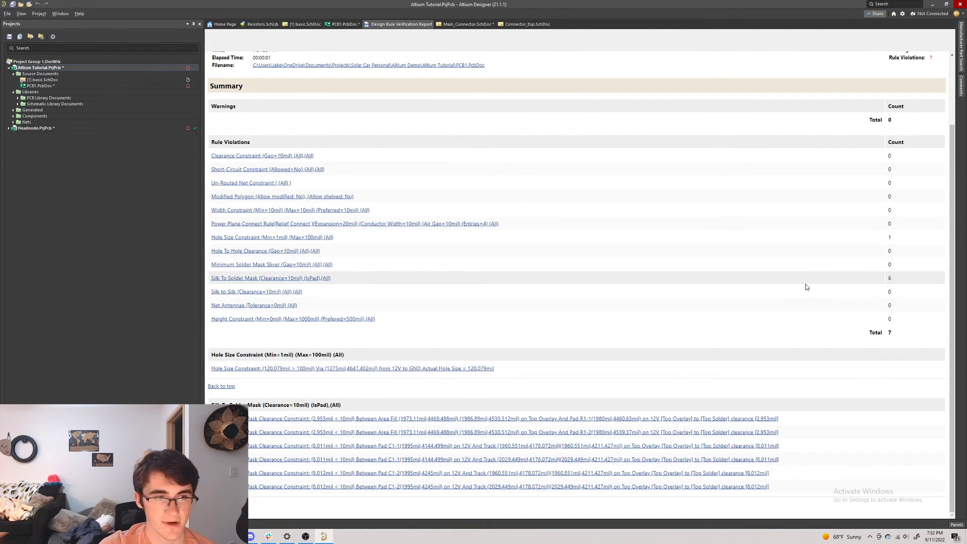
{"action": "left_click_drag", "start_coordinate": [254, 278], "coordinate": [421, 282]}
{"action": "left_click", "coordinate": [274, 284]}
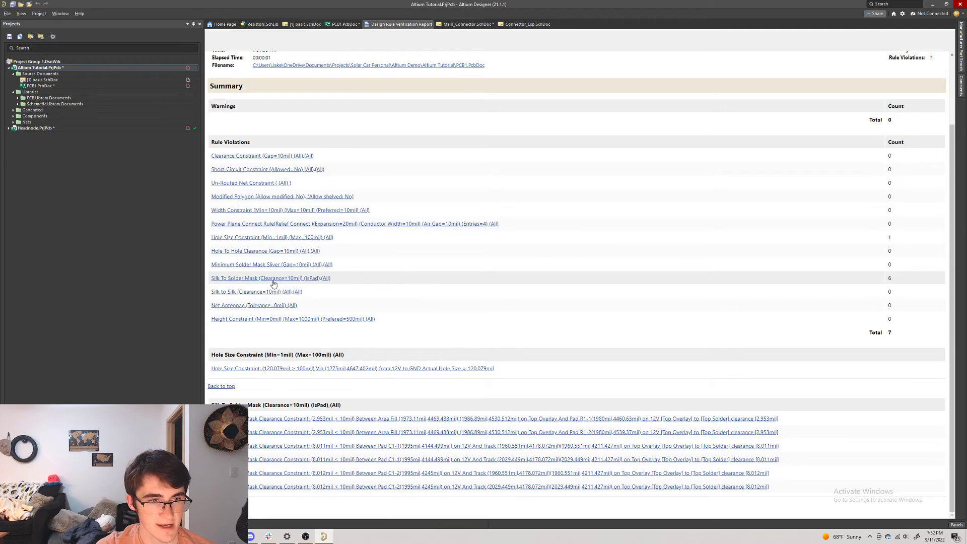
{"action": "left_click", "coordinate": [286, 420]}
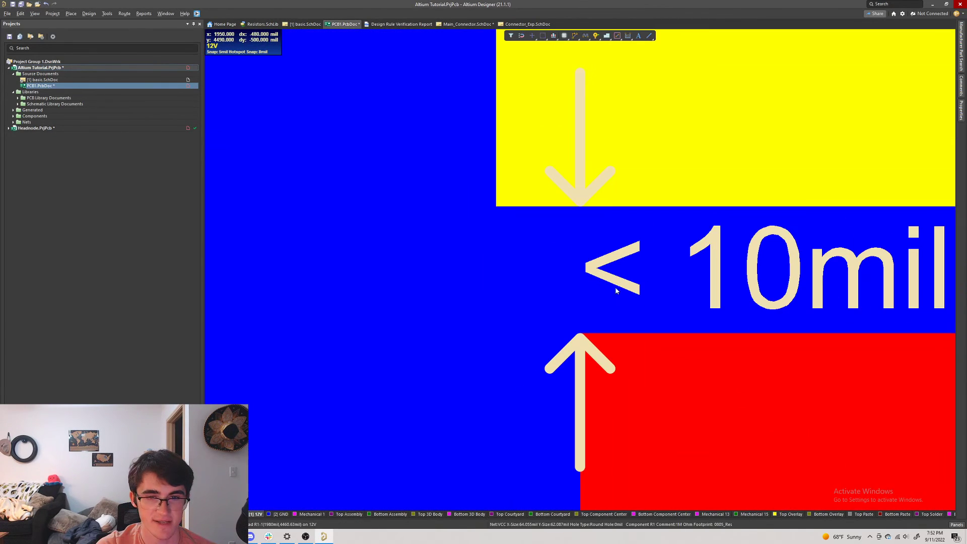
{"action": "scroll", "coordinate": [616, 279], "scroll_direction": "down", "scroll_amount": 5, "text": "ctrl"}
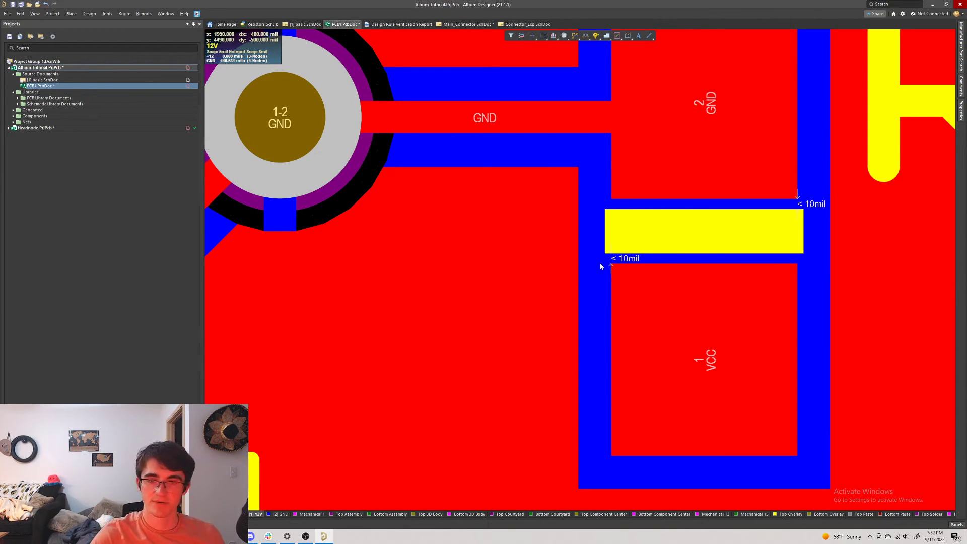
{"action": "scroll", "coordinate": [771, 222], "scroll_direction": "up", "scroll_amount": 2, "text": "ctrl"}
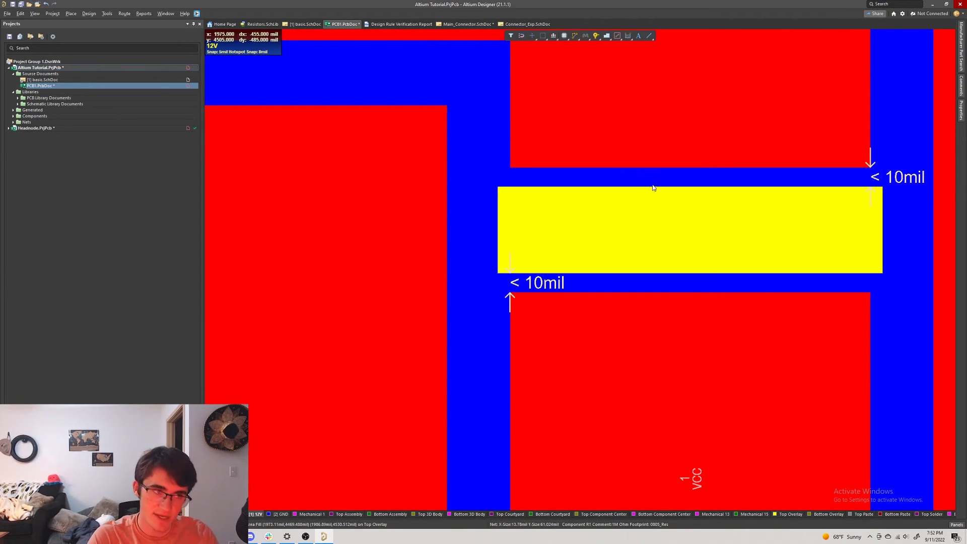
{"action": "scroll", "coordinate": [654, 188], "scroll_direction": "down", "scroll_amount": 8, "text": "ctrl"}
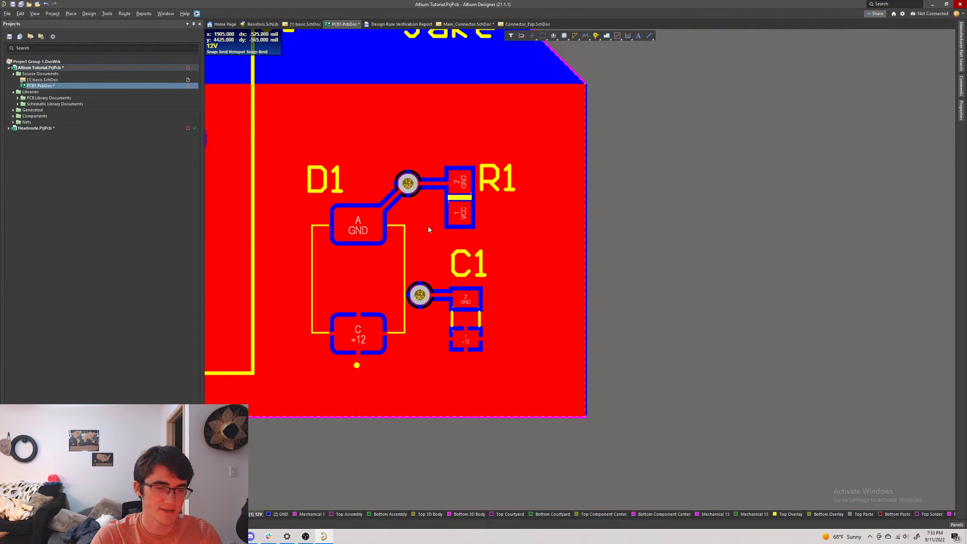
{"action": "right_click_drag", "start_coordinate": [412, 230], "coordinate": [589, 281]}
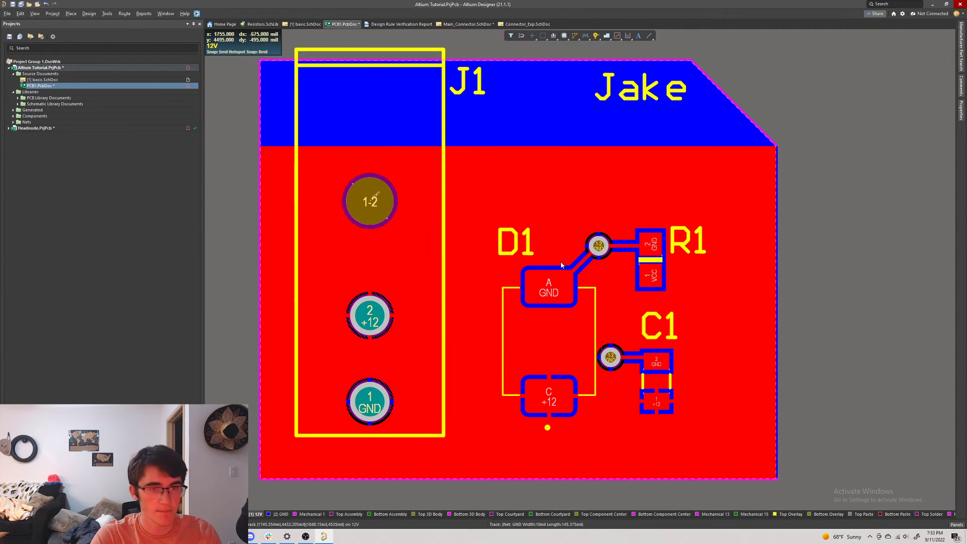
- Return to the Design Rule Verification Report and review its warnings and rule violations totals
{"action": "left_click", "coordinate": [401, 24]}
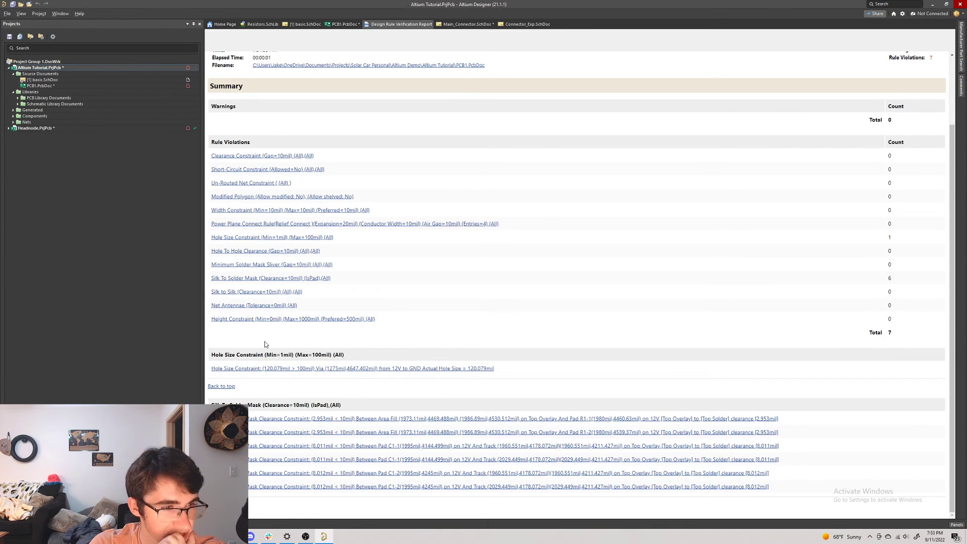
{"action": "scroll", "coordinate": [264, 348], "scroll_direction": "up", "scroll_amount": 3}
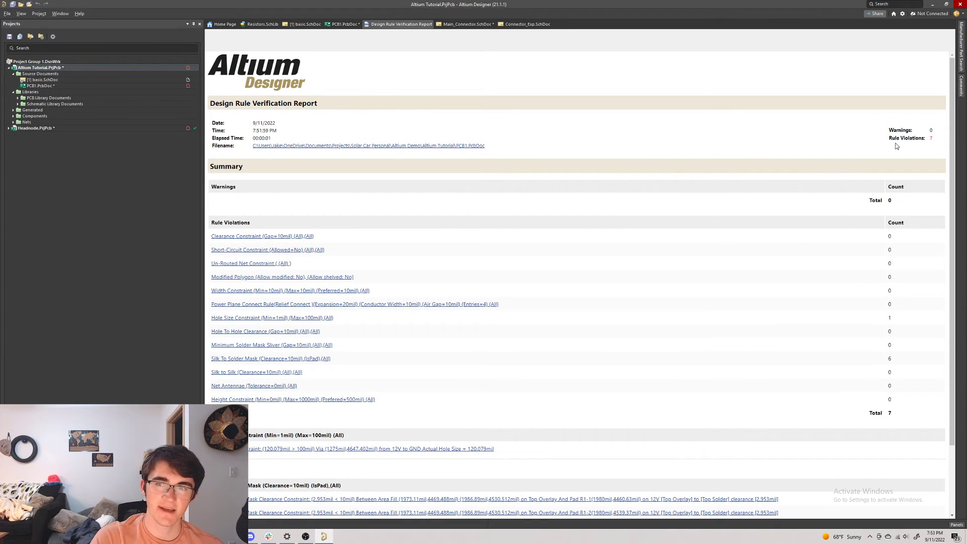
{"action": "left_click_drag", "start_coordinate": [889, 139], "coordinate": [947, 138]}
{"action": "left_click", "coordinate": [912, 132]}
{"action": "double_click", "coordinate": [901, 131]}
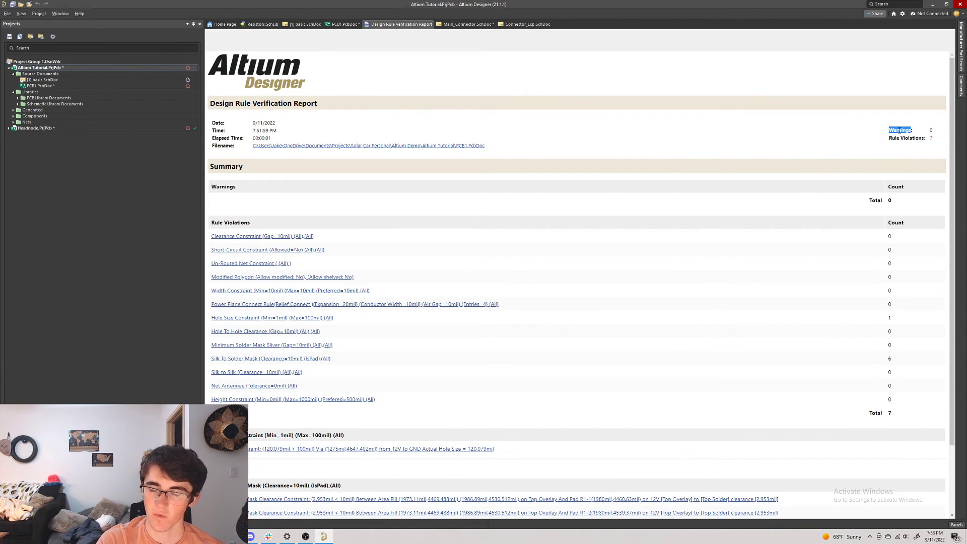
{"action": "left_click", "coordinate": [900, 131]}
{"action": "double_click", "coordinate": [901, 130]}
{"action": "left_click", "coordinate": [900, 130]}
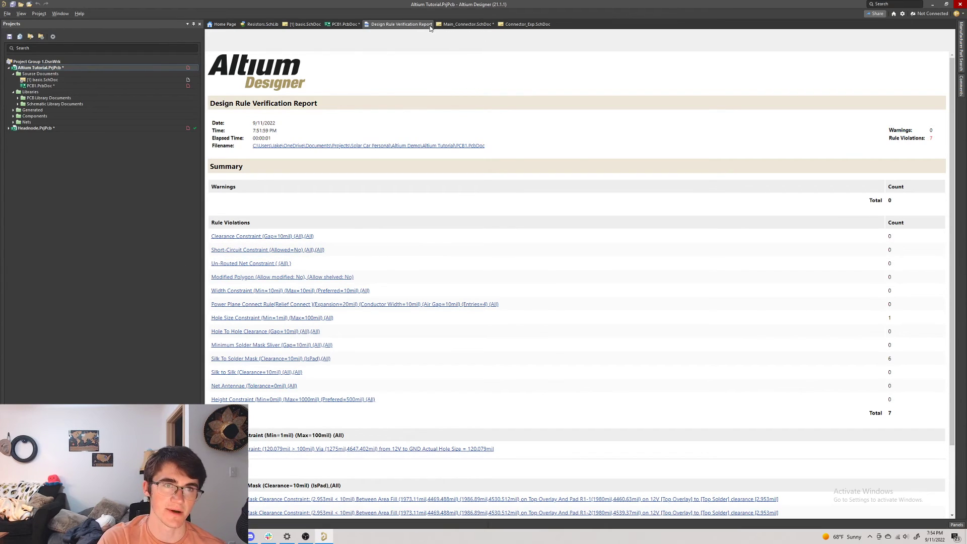
- Return to the PCB document and save it
{"action": "left_click", "coordinate": [344, 25]}
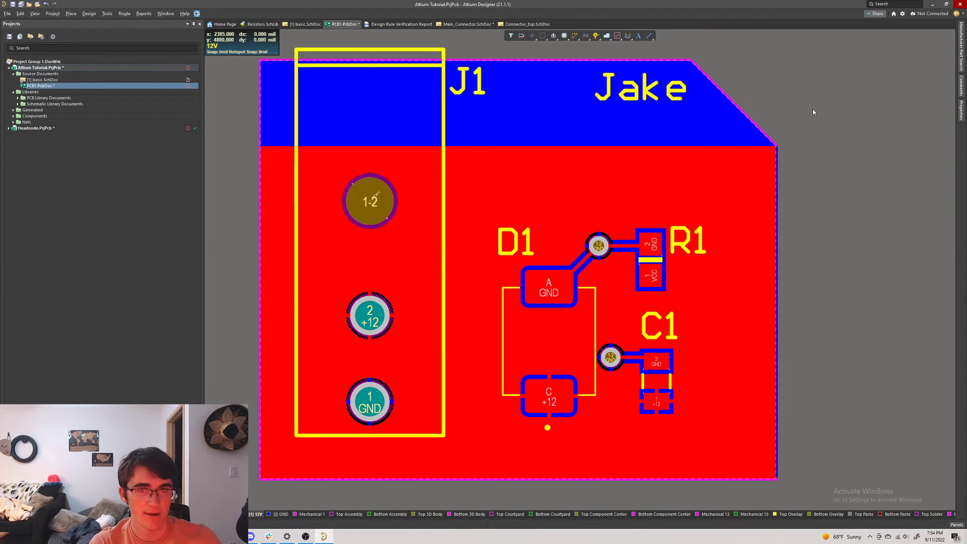
{"action": "key", "text": "ctrl+s"}
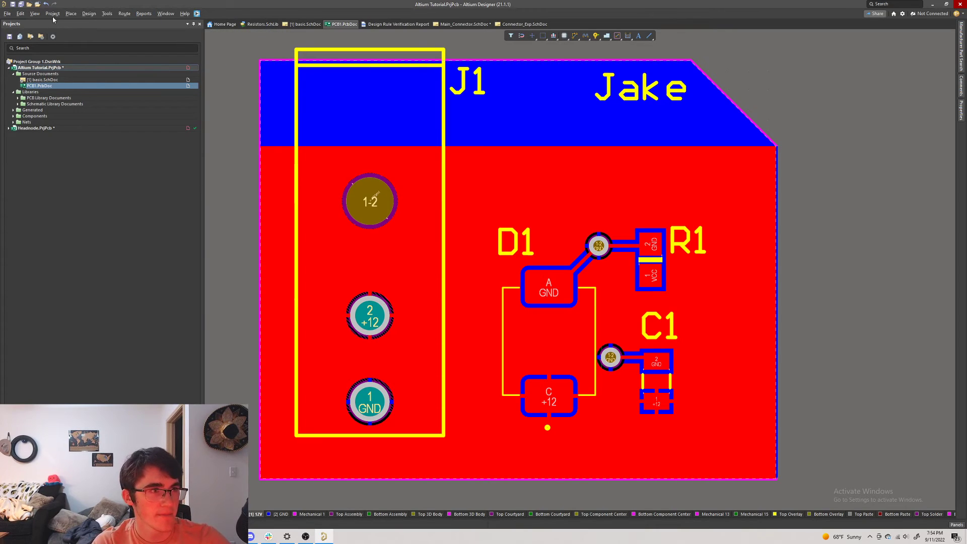
{"action": "left_click", "coordinate": [70, 14]}
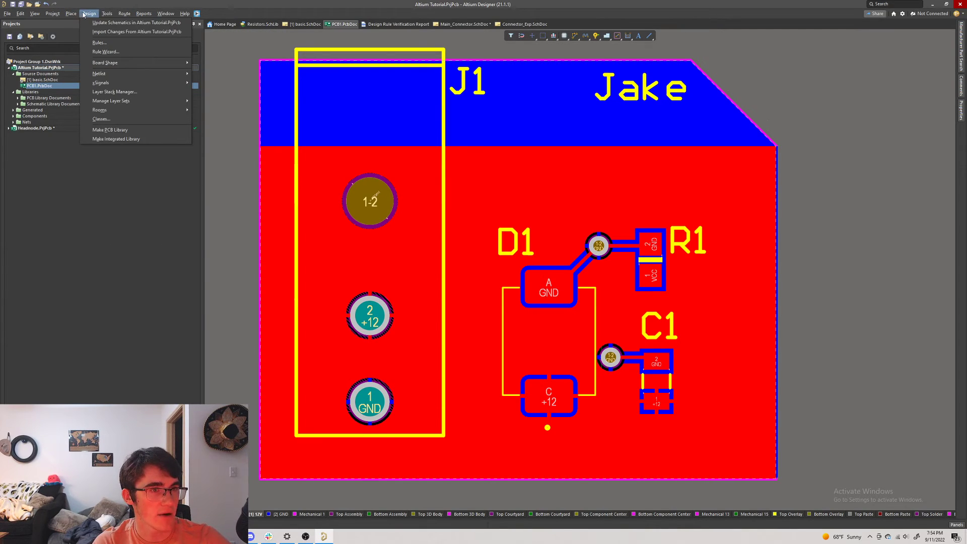
{"action": "mouse_move", "coordinate": [112, 14]}
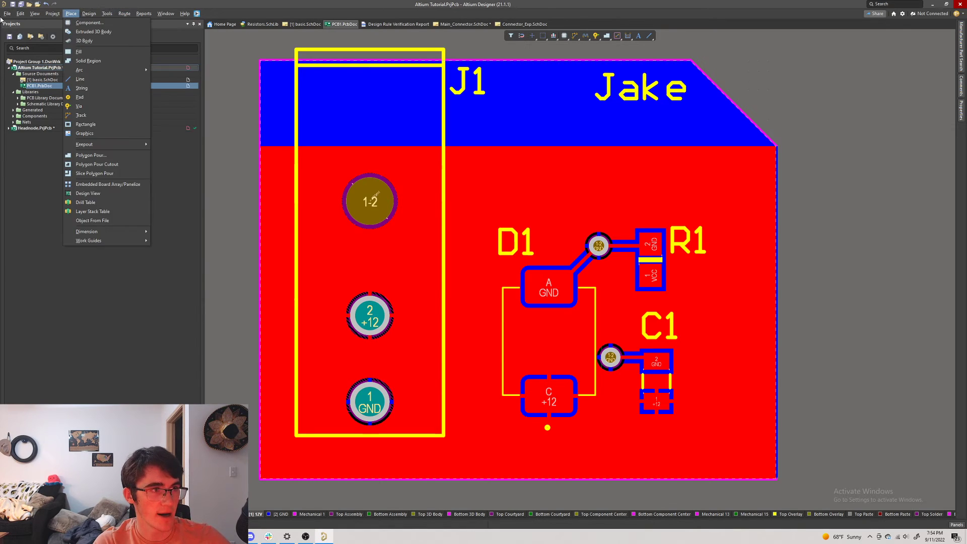
{"action": "mouse_move", "coordinate": [4, 17]}
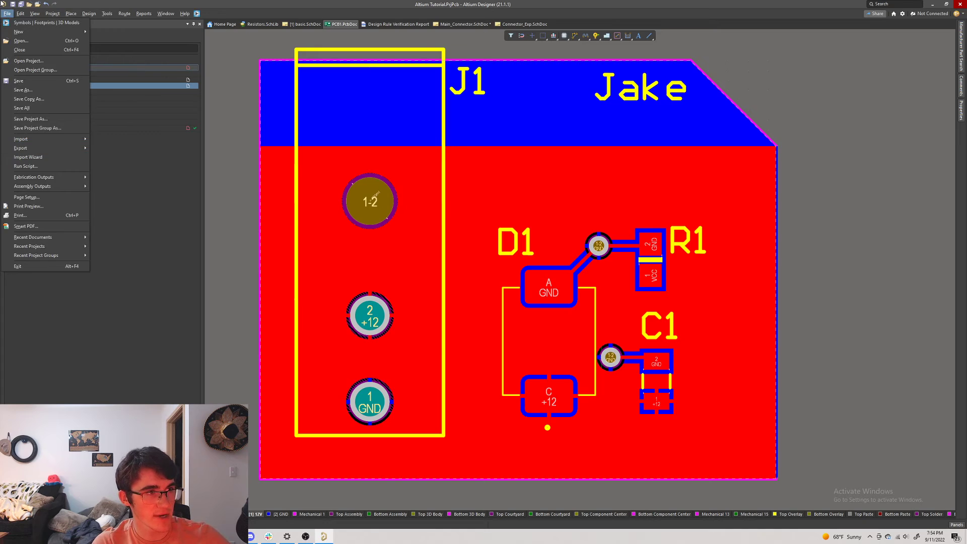
- Start the Gerber Files fabrication output for the PCB and open its layer plotting settings
{"action": "left_click", "coordinate": [8, 16]}
{"action": "left_click", "coordinate": [7, 15]}
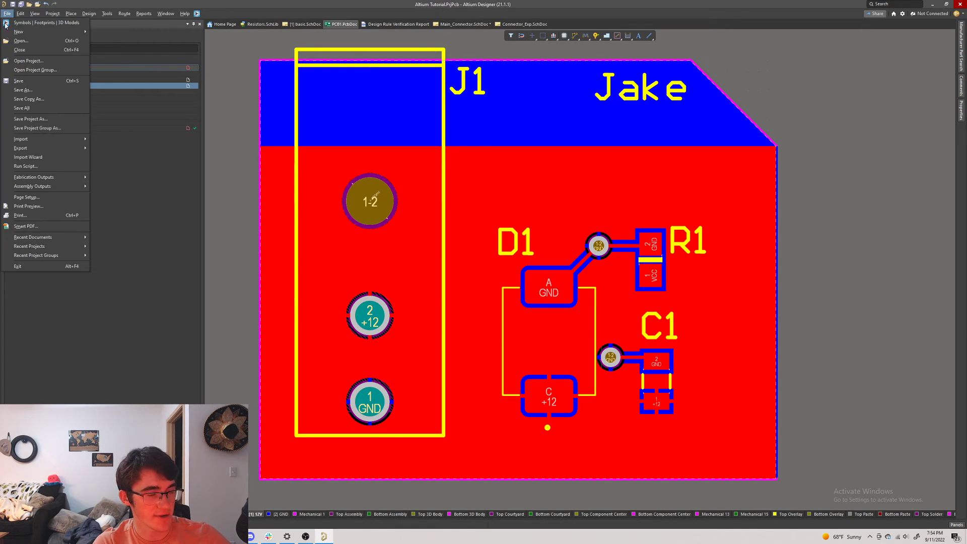
{"action": "mouse_move", "coordinate": [44, 177]}
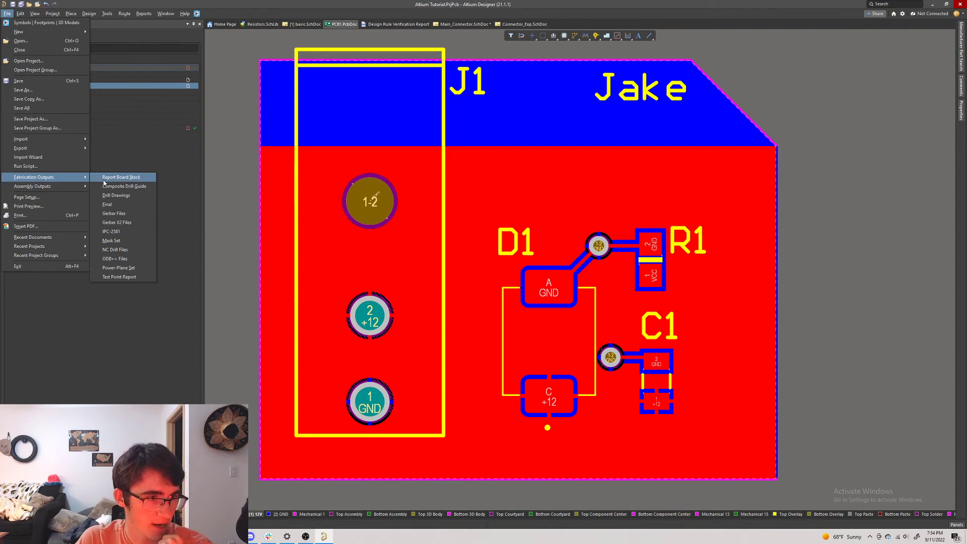
{"action": "left_click", "coordinate": [114, 213]}
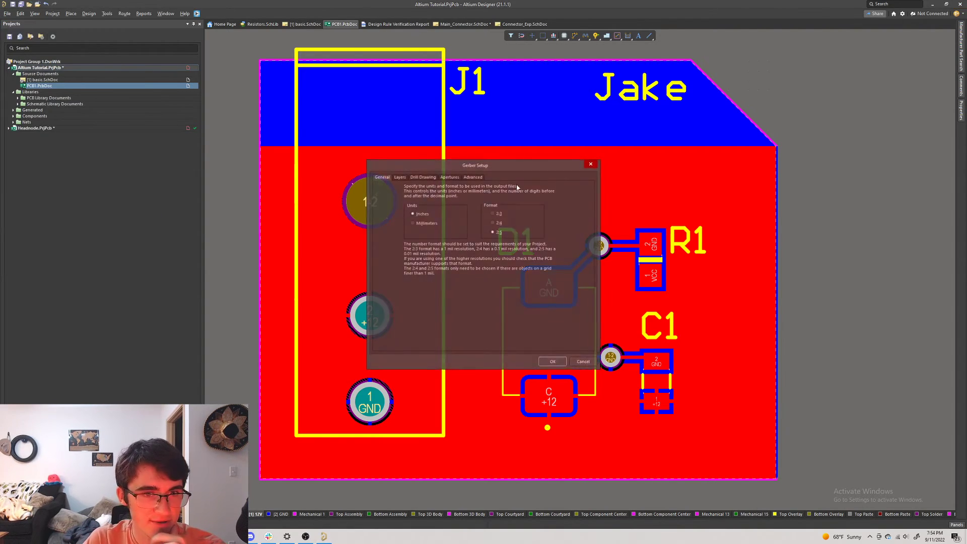
{"action": "left_click", "coordinate": [399, 176]}
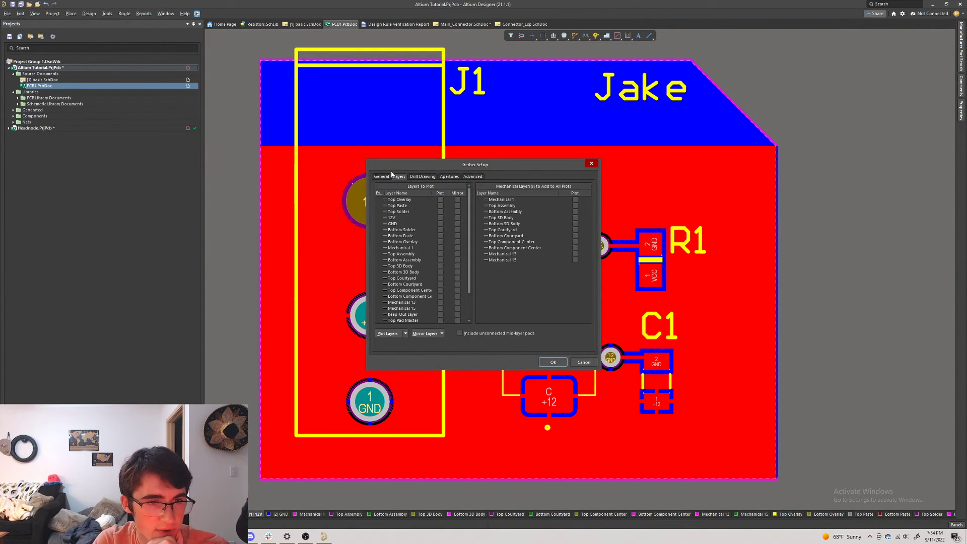
{"action": "left_click", "coordinate": [381, 177]}
{"action": "left_click", "coordinate": [400, 177]}
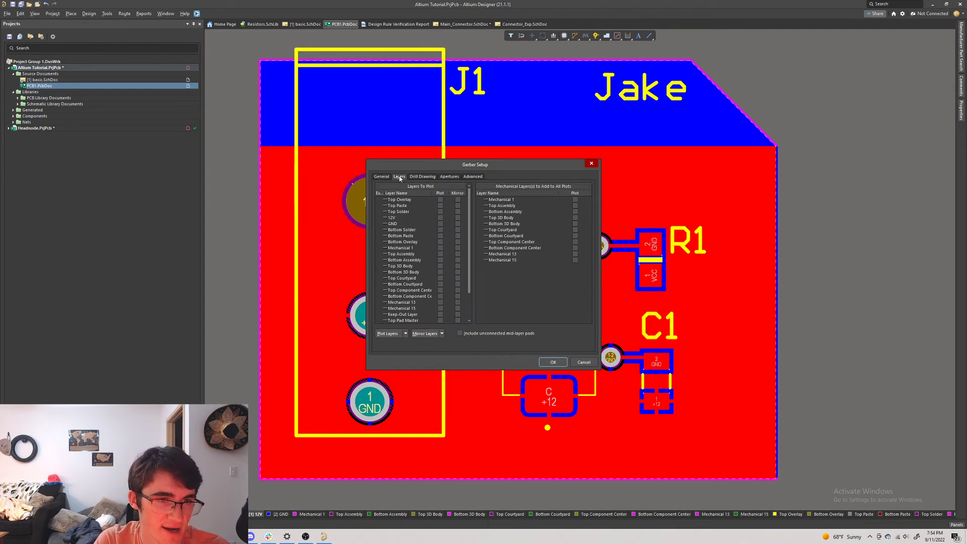
- Set the Gerber output to plot all used layers and turn mirroring off for every layer
{"action": "left_click", "coordinate": [405, 334]}
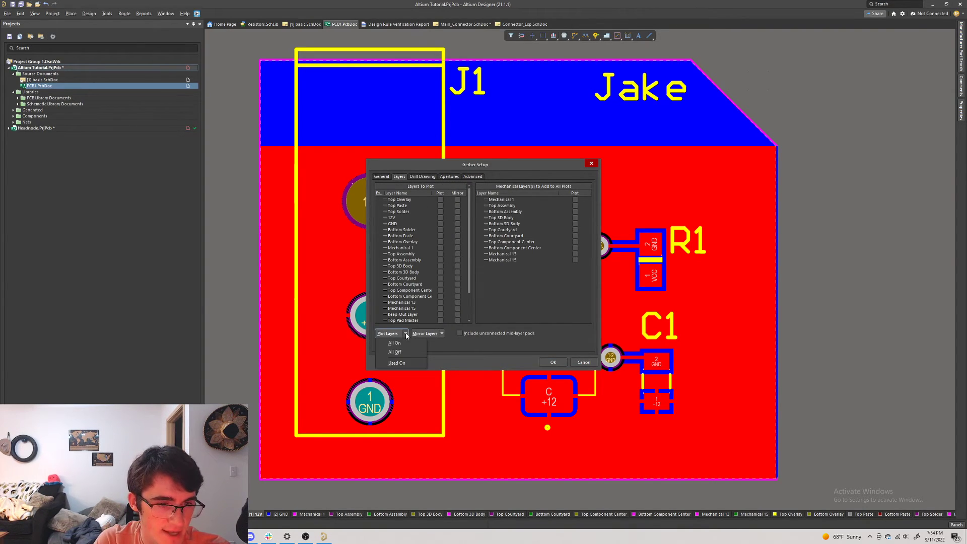
{"action": "left_click", "coordinate": [442, 334]}
{"action": "left_click", "coordinate": [440, 351]}
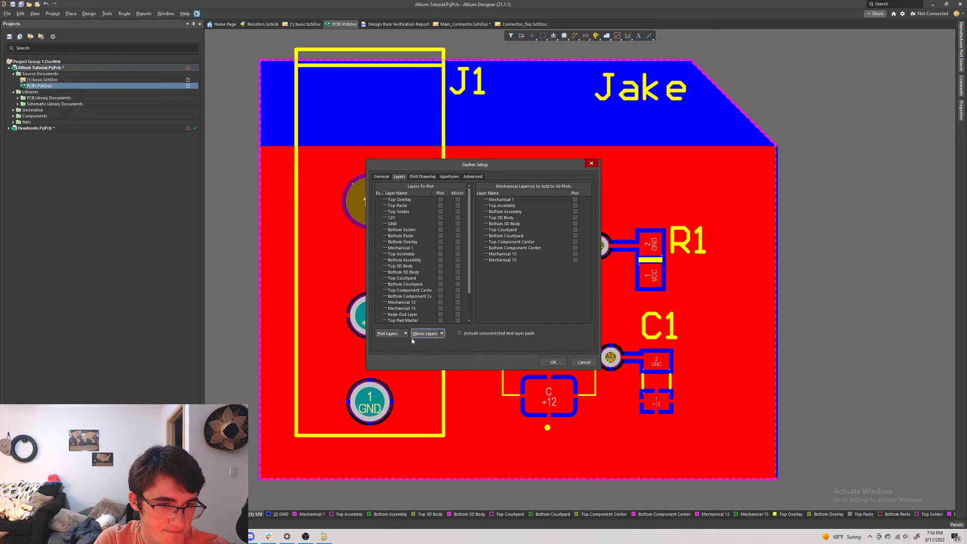
{"action": "left_click", "coordinate": [405, 333]}
{"action": "left_click", "coordinate": [397, 363]}
{"action": "left_click", "coordinate": [442, 333]}
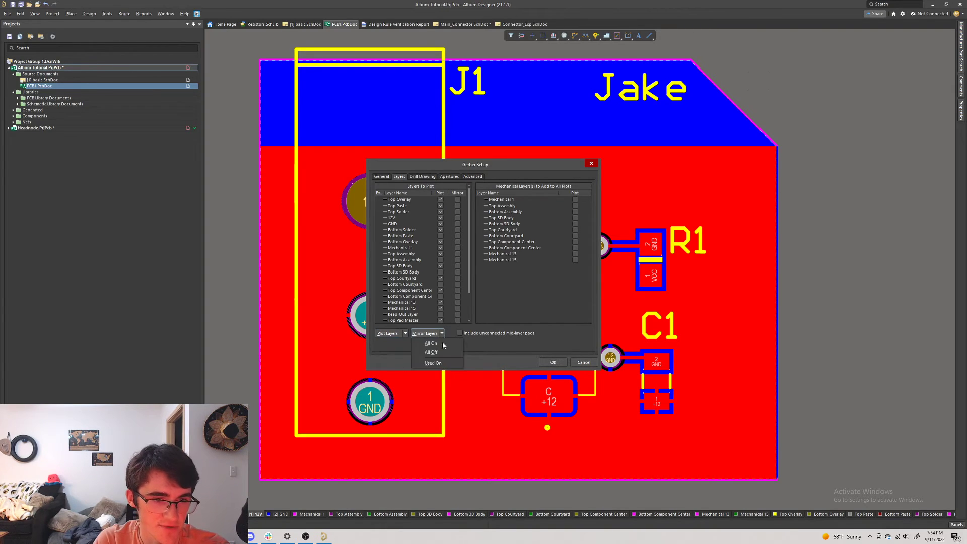
{"action": "left_click", "coordinate": [440, 351]}
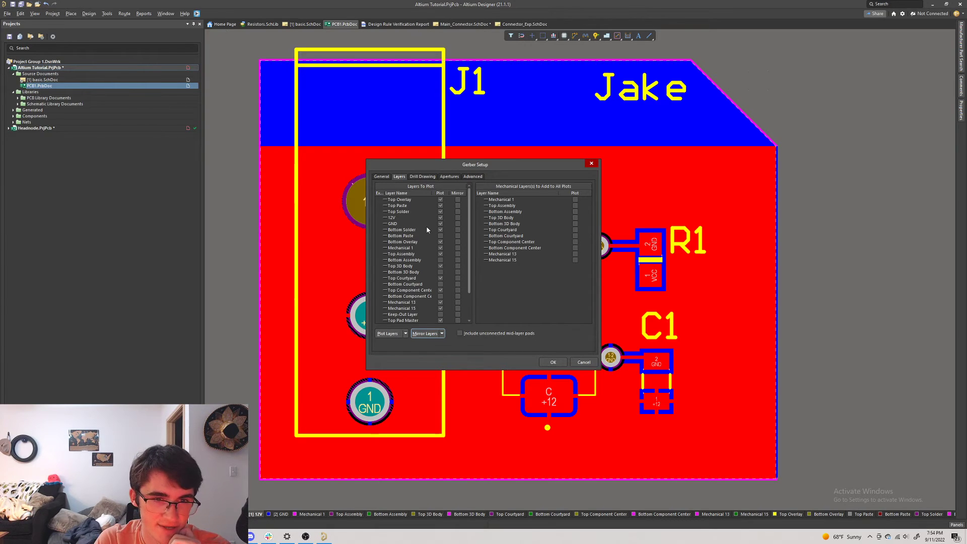
- Check the list of layers to plot and generate the Gerber files with these settings
{"action": "scroll", "coordinate": [428, 230], "scroll_direction": "down", "scroll_amount": 2}
{"action": "scroll", "coordinate": [435, 229], "scroll_direction": "up", "scroll_amount": 2}
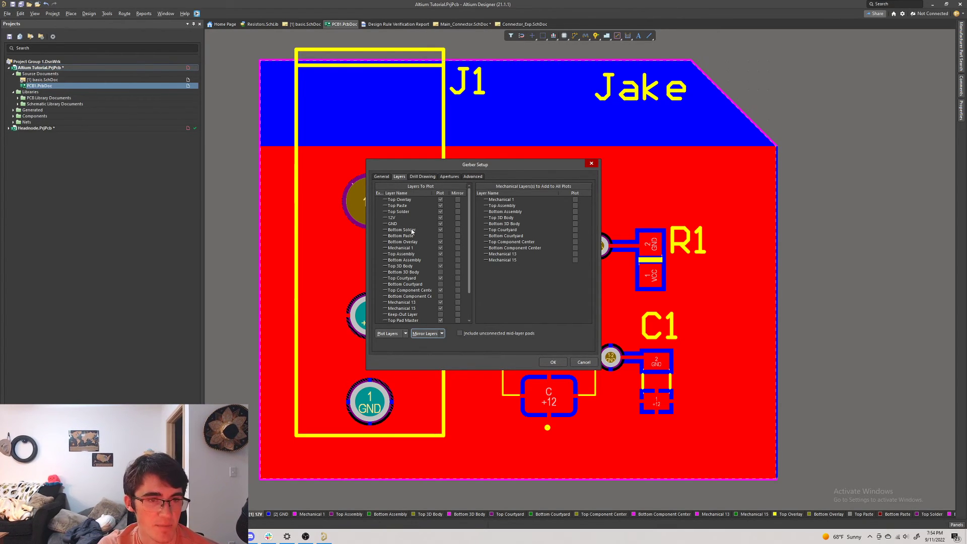
{"action": "scroll", "coordinate": [409, 252], "scroll_direction": "down", "scroll_amount": 1}
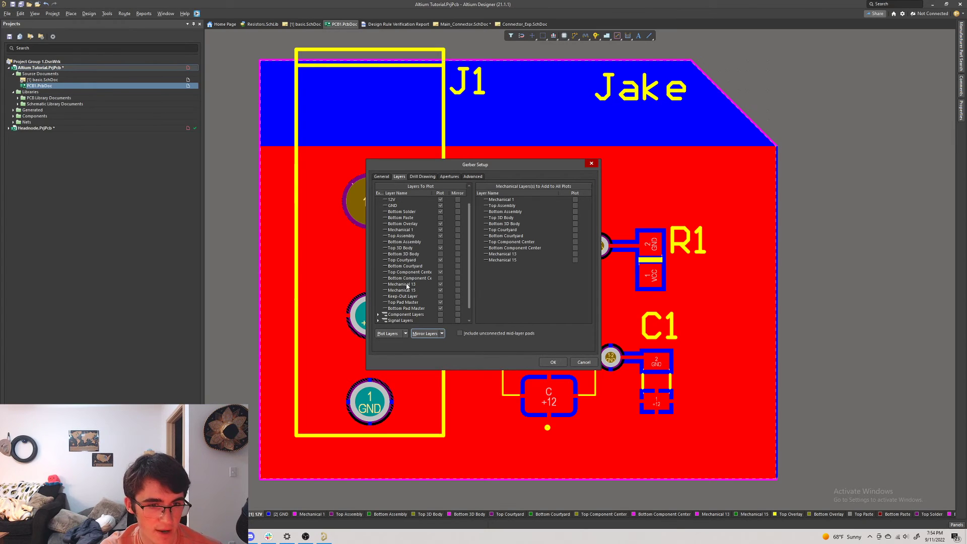
{"action": "scroll", "coordinate": [402, 314], "scroll_direction": "up", "scroll_amount": 1}
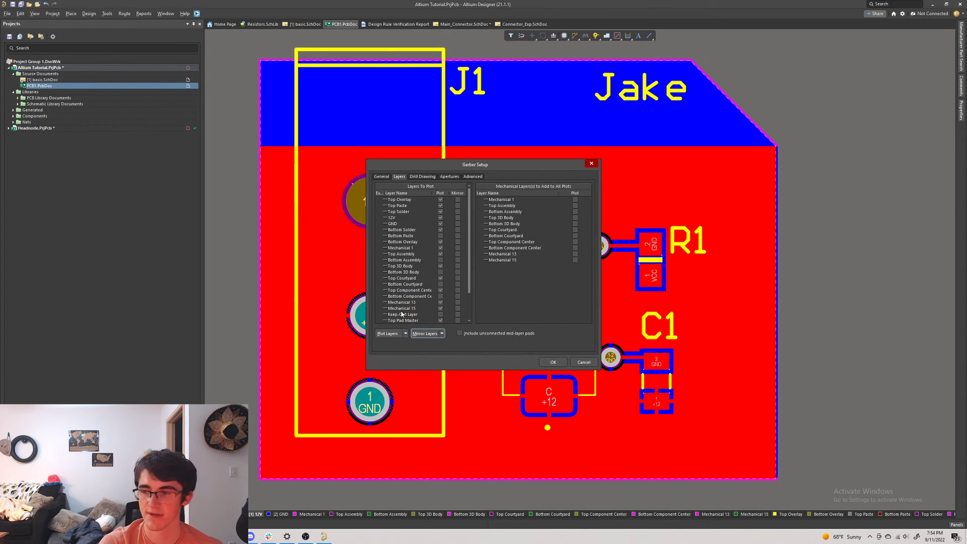
{"action": "scroll", "coordinate": [390, 273], "scroll_direction": "down", "scroll_amount": 2}
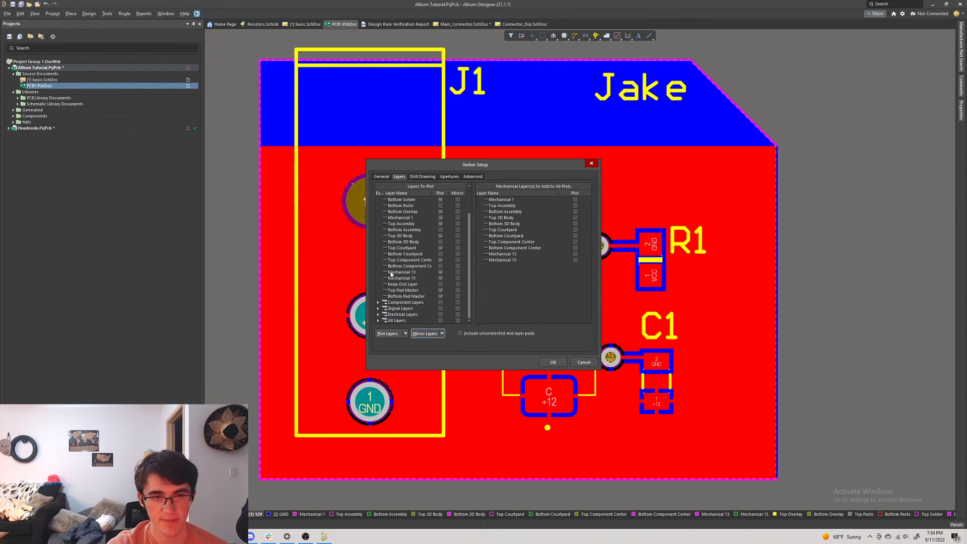
{"action": "left_click", "coordinate": [560, 363]}
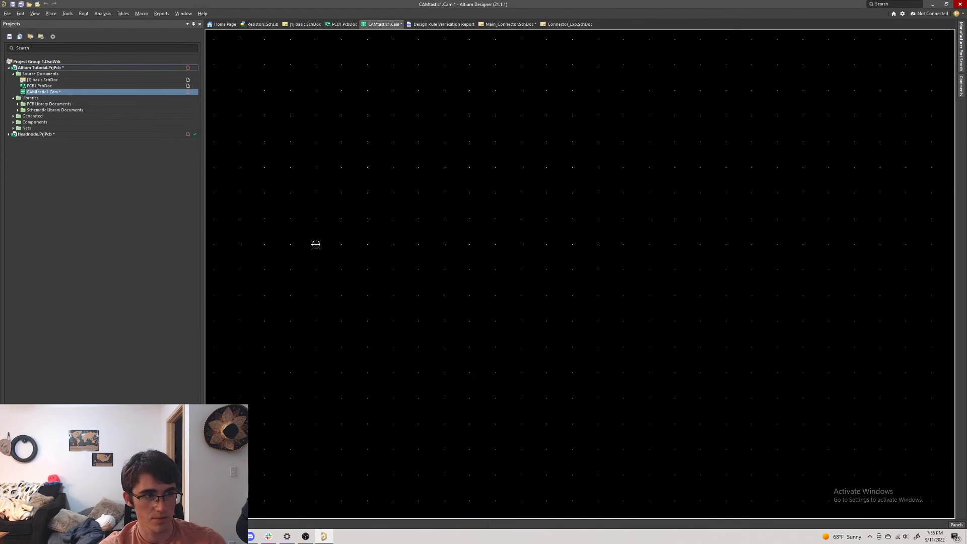
- Locate the board in the generated CAM document and examine its plotted outline, pads and copper
{"action": "scroll", "coordinate": [521, 266], "scroll_direction": "down", "scroll_amount": 3, "text": "ctrl"}
{"action": "key", "text": "Page_Up"}
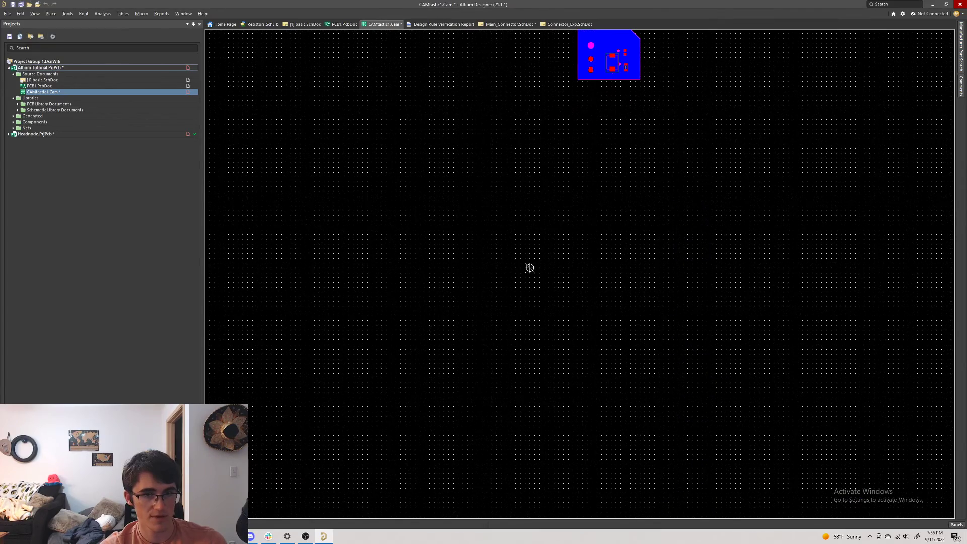
{"action": "right_click_drag", "start_coordinate": [529, 267], "coordinate": [505, 440]}
{"action": "key", "text": "Page_Up"}
{"action": "key", "text": "Page_Up"}
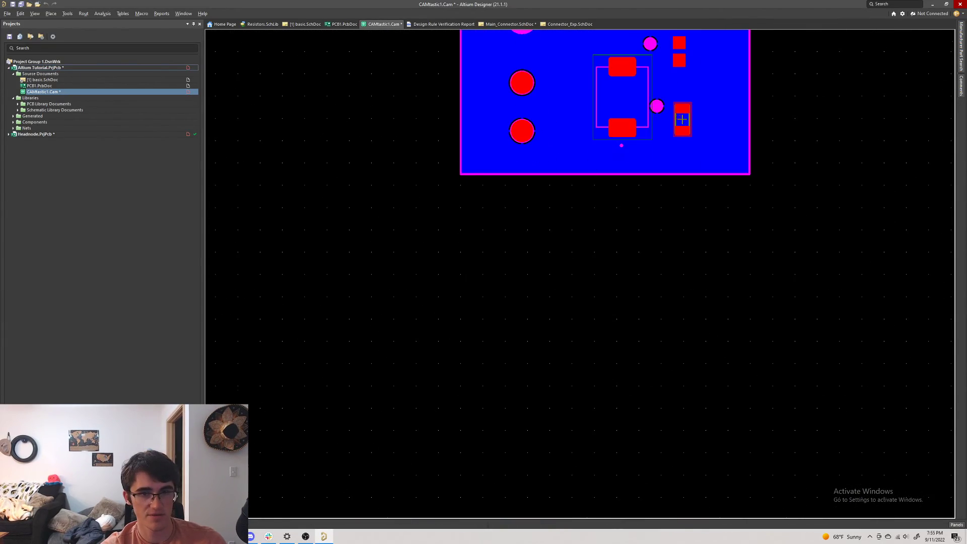
{"action": "right_click_drag", "start_coordinate": [614, 45], "coordinate": [564, 503]}
{"action": "key", "text": "Page_Up"}
{"action": "key", "text": "Page_Up"}
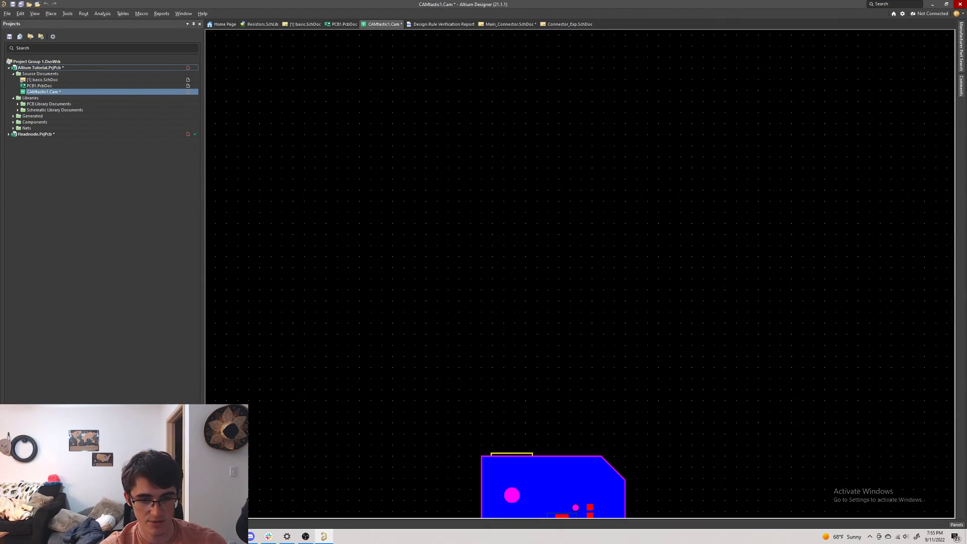
{"action": "scroll", "coordinate": [565, 269], "scroll_direction": "down", "scroll_amount": 3}
{"action": "key", "text": "Page_Up"}
{"action": "scroll", "coordinate": [565, 269], "scroll_direction": "down", "scroll_amount": 3}
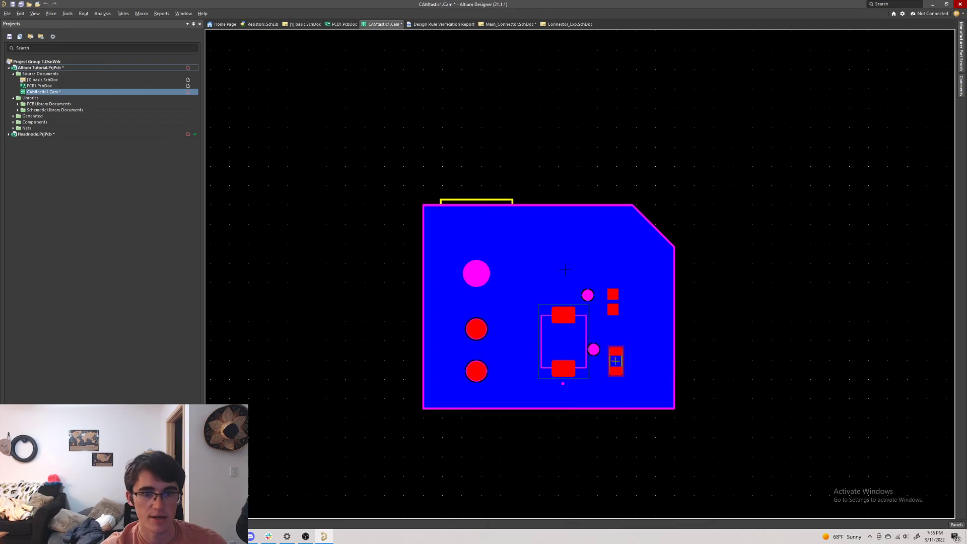
{"action": "key", "text": "Page_Up"}
{"action": "right_click_drag", "start_coordinate": [565, 269], "coordinate": [331, 366]}
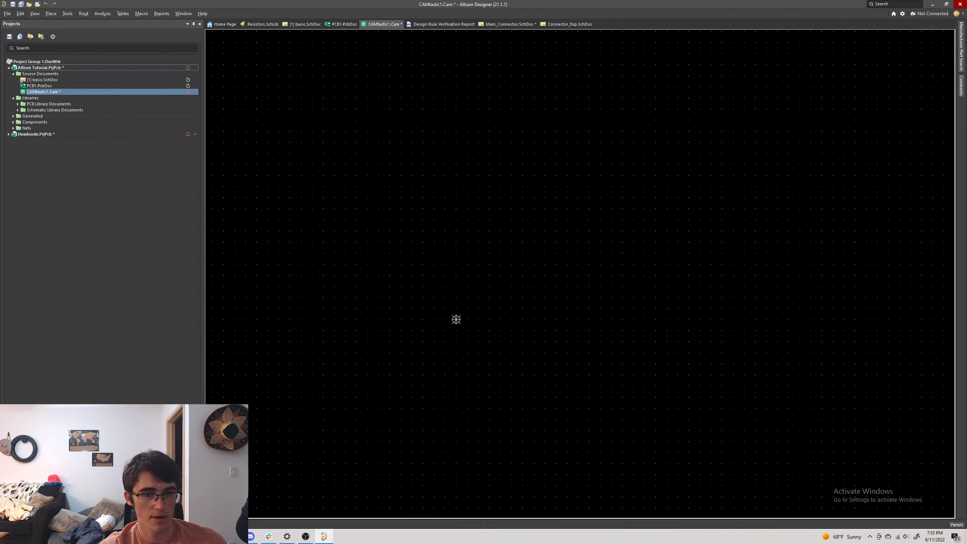
{"action": "right_click_drag", "start_coordinate": [675, 35], "coordinate": [590, 332]}
{"action": "scroll", "coordinate": [591, 332], "scroll_direction": "up", "scroll_amount": 1, "text": "ctrl"}
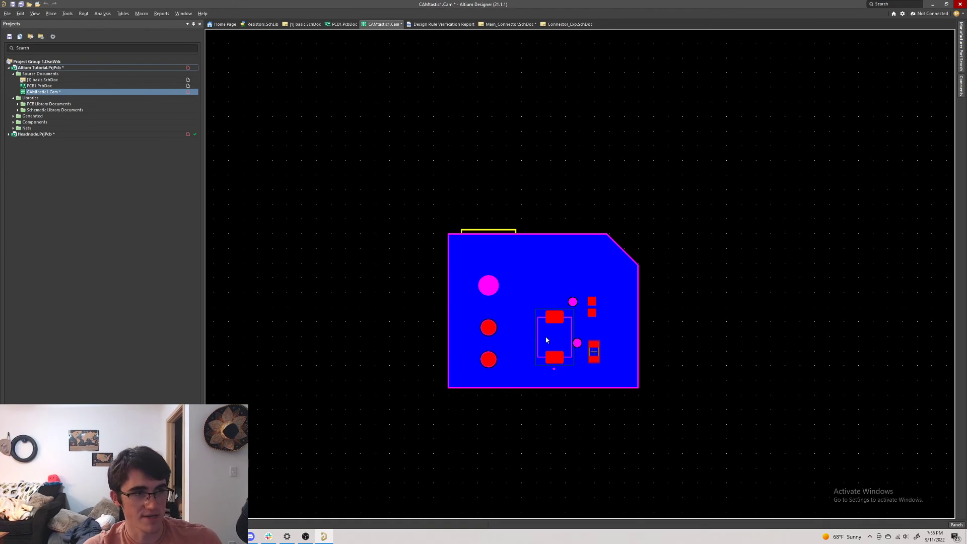
- Save the CAM document as CAMtastic1.Cam in the Altium Tutorial folder
{"action": "key", "text": "ctrl+s"}
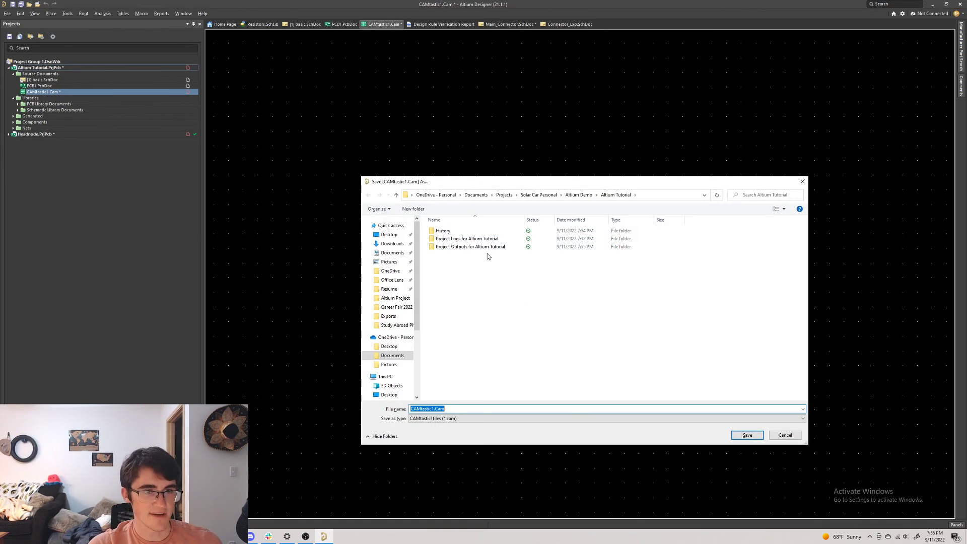
{"action": "left_click", "coordinate": [746, 436]}
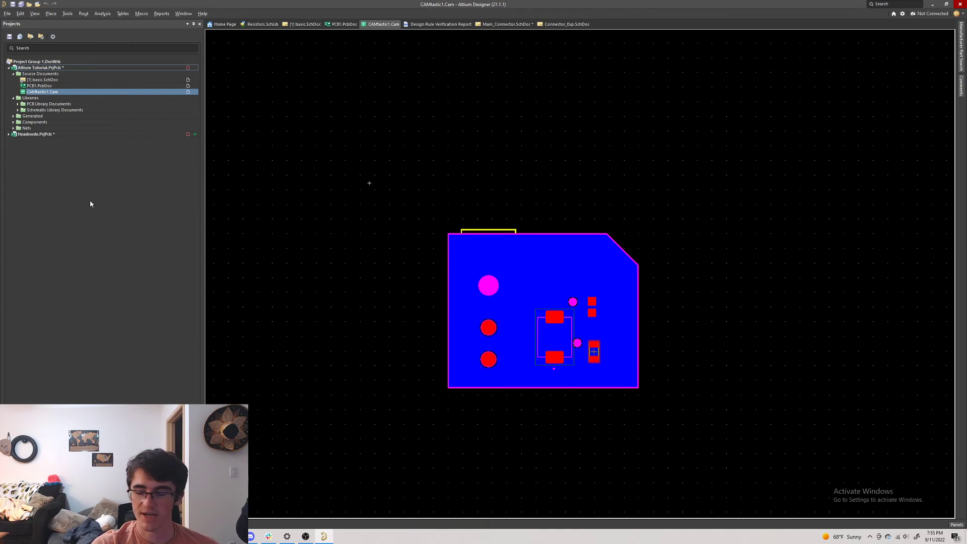
{"action": "left_click", "coordinate": [45, 81]}
{"action": "left_click", "coordinate": [43, 86]}
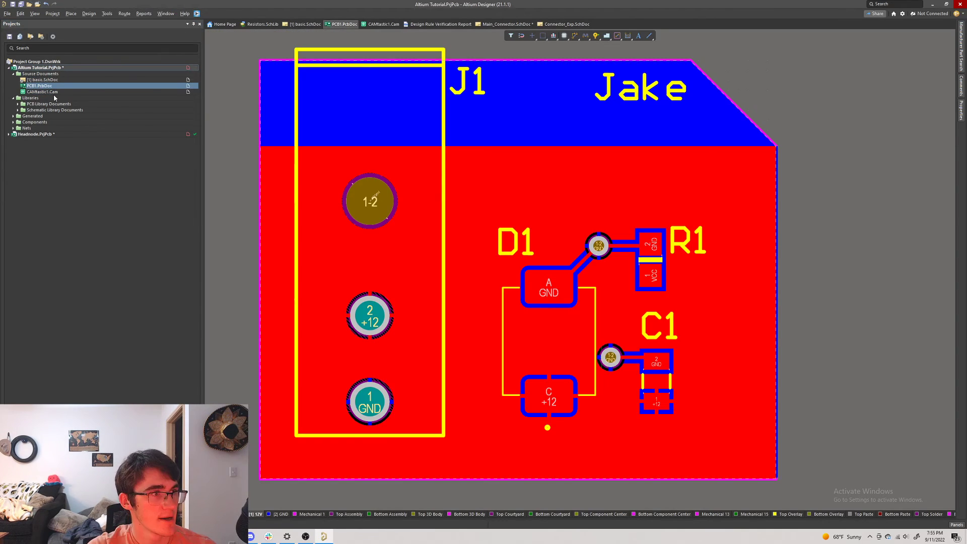
{"action": "left_click", "coordinate": [7, 14]}
{"action": "left_click", "coordinate": [4, 7]}
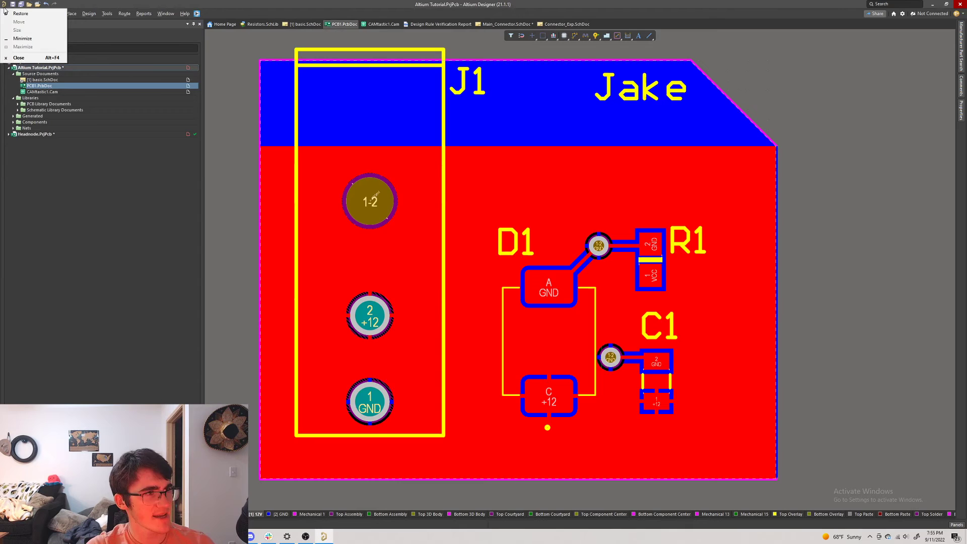
- Return to the CAMtastic1.Cam document and examine the connector, diode and via pads up close
{"action": "left_click", "coordinate": [37, 91]}
{"action": "left_click", "coordinate": [38, 92]}
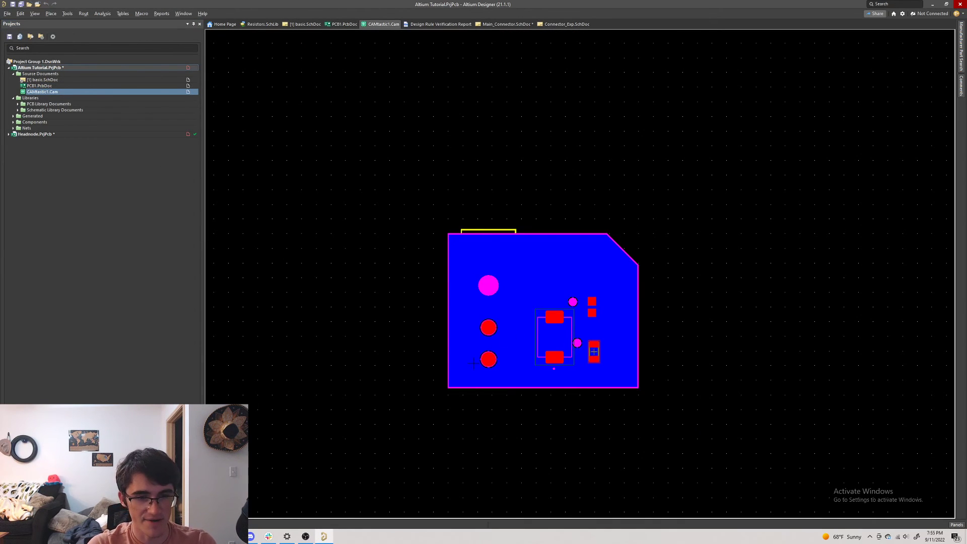
{"action": "scroll", "coordinate": [474, 362], "scroll_direction": "up", "scroll_amount": 8, "text": "ctrl"}
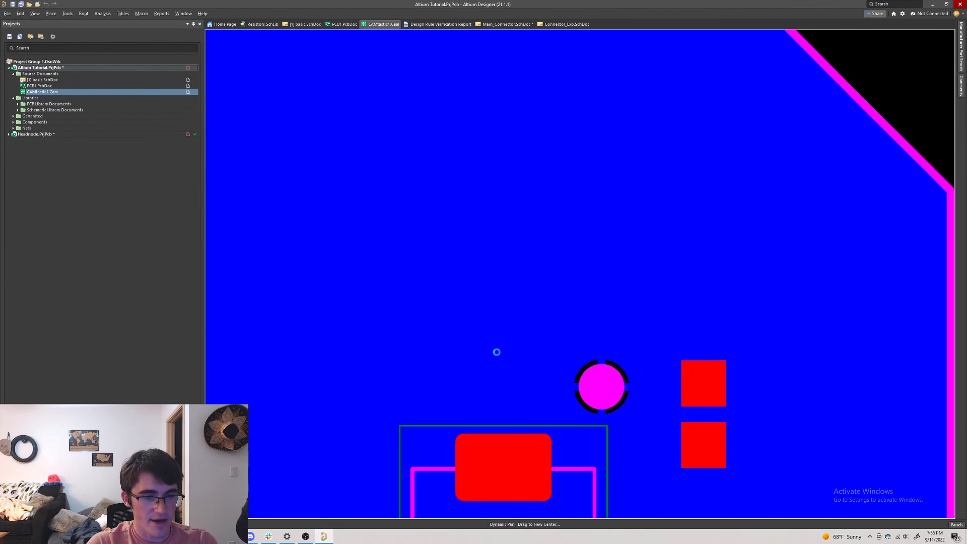
{"action": "middle_click_drag", "start_coordinate": [497, 351], "coordinate": [598, 353]}
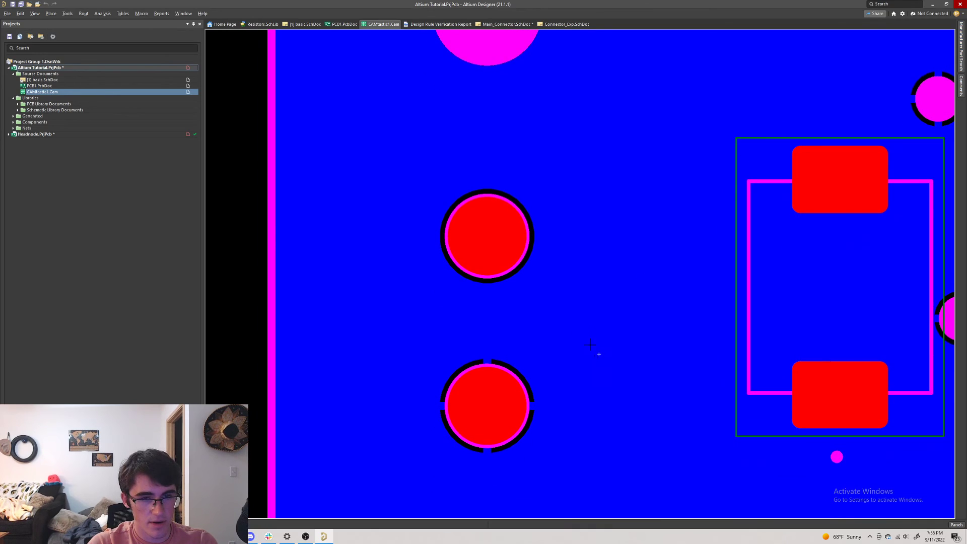
{"action": "scroll", "coordinate": [599, 354], "scroll_direction": "down", "scroll_amount": 6, "text": "ctrl"}
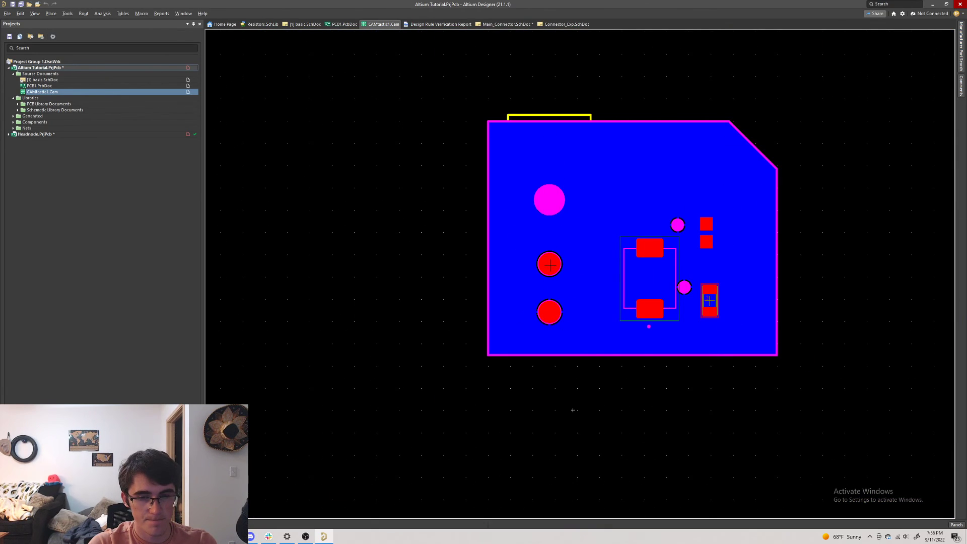
{"action": "scroll", "coordinate": [552, 209], "scroll_direction": "up", "scroll_amount": 3, "text": "ctrl"}
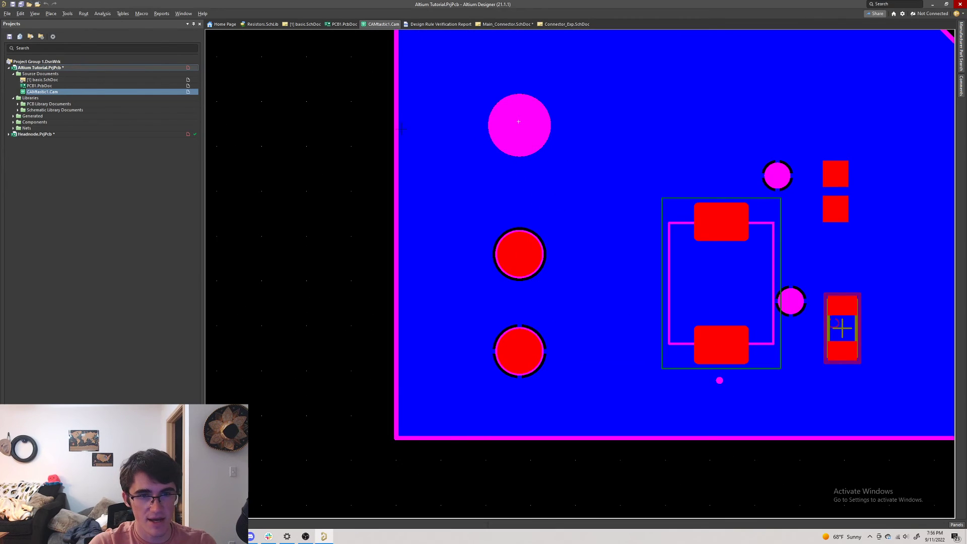
- Generate the NC drill files for PCB1.PcbDoc in inches with the 2:5 format, and import the drill data with the default settings
{"action": "left_click", "coordinate": [345, 23]}
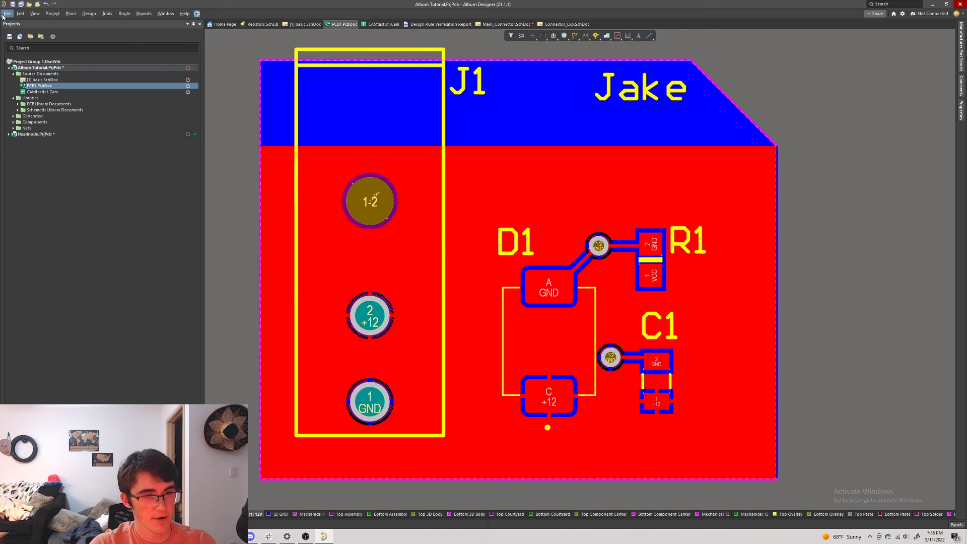
{"action": "left_click", "coordinate": [7, 13]}
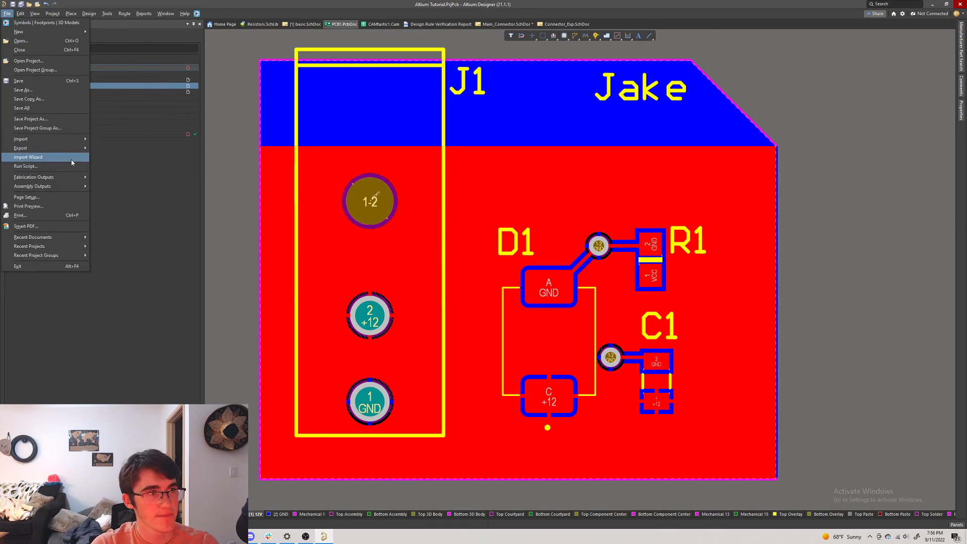
{"action": "mouse_move", "coordinate": [45, 177]}
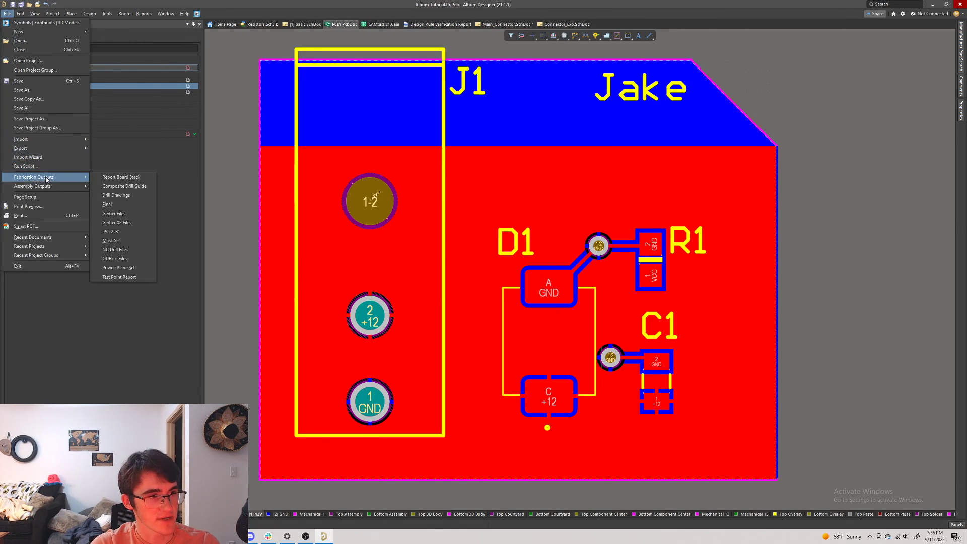
{"action": "left_click", "coordinate": [137, 251]}
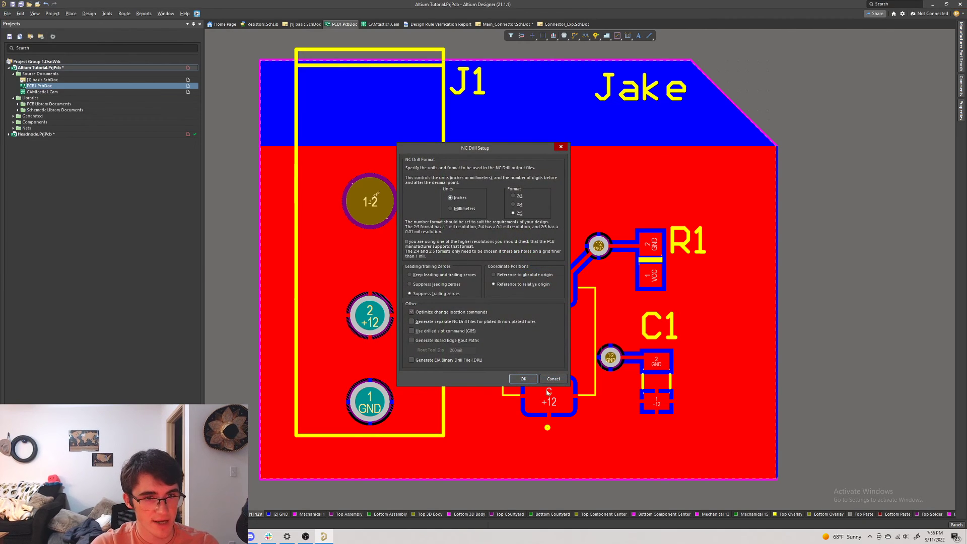
{"action": "left_click", "coordinate": [524, 379]}
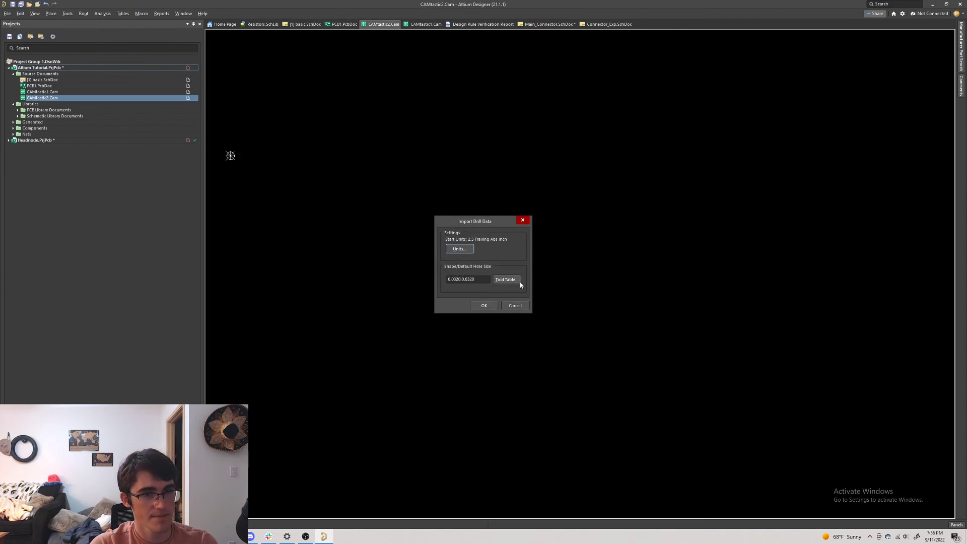
{"action": "left_click", "coordinate": [485, 306]}
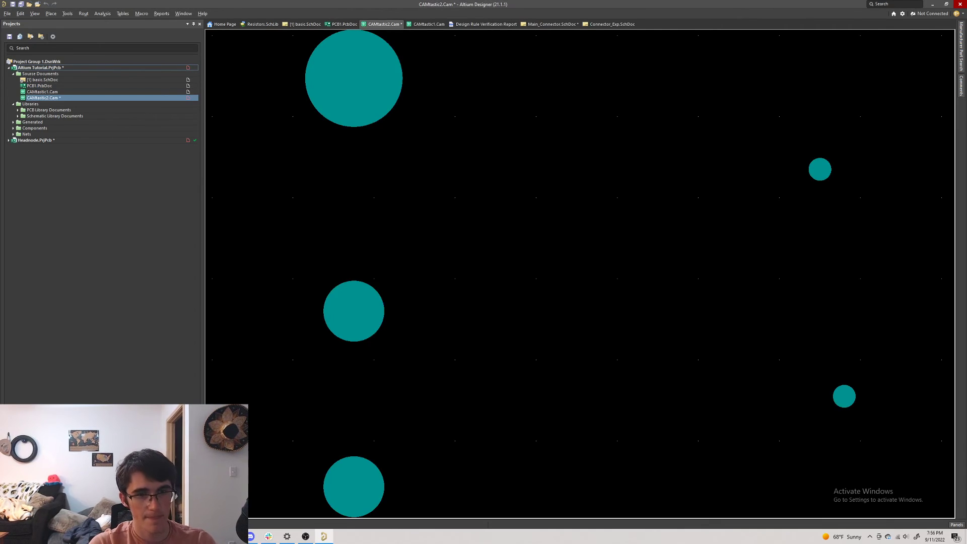
- Check the drill holes and save the drill document as CAMtastic2.Cam in the Altium Tutorial folder
{"action": "right_click_drag", "start_coordinate": [550, 267], "coordinate": [531, 249]}
{"action": "scroll", "coordinate": [531, 248], "scroll_direction": "down", "scroll_amount": 3, "text": "ctrl"}
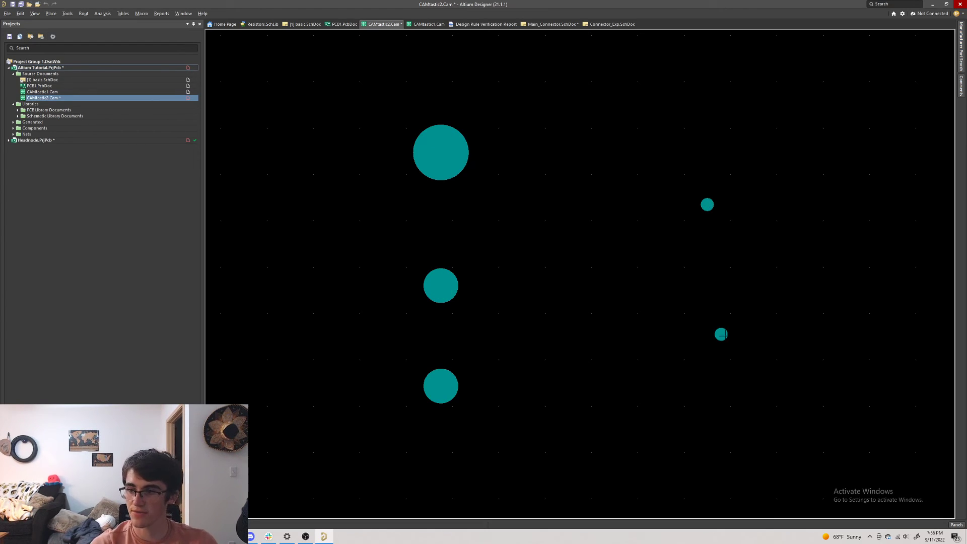
{"action": "key", "text": "ctrl+s"}
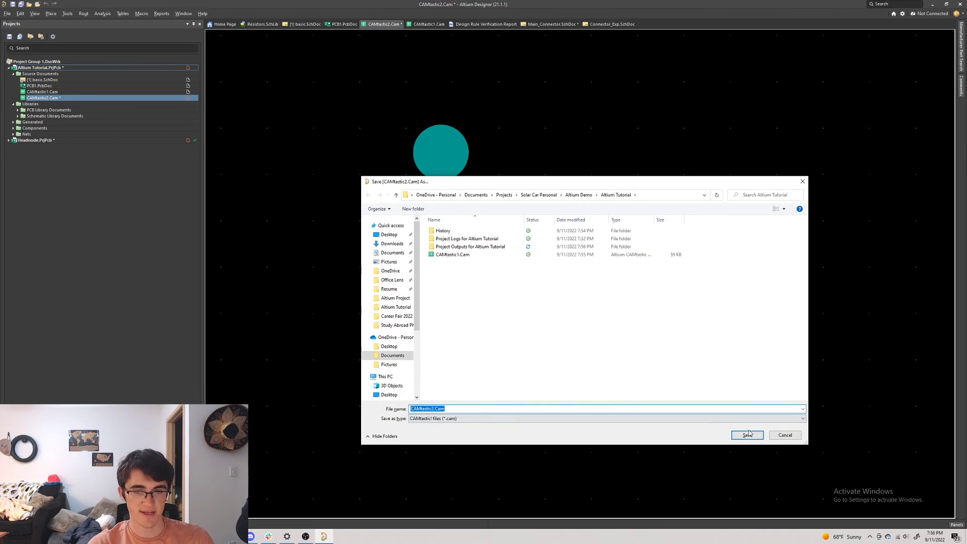
{"action": "left_click", "coordinate": [748, 434]}
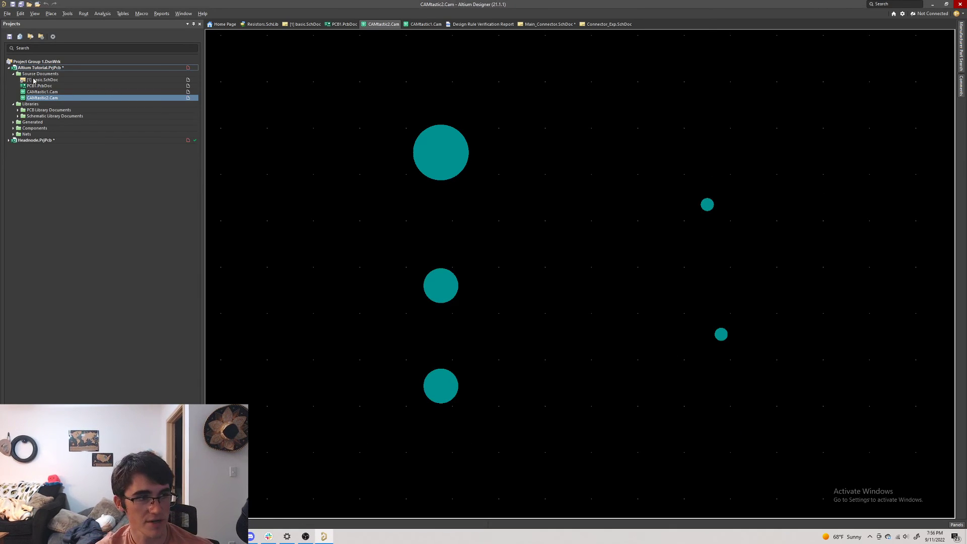
- Switch to File Explorer and move up from the Altium Project folder to the outer Parts_Library-master folder
{"action": "left_click", "coordinate": [195, 537]}
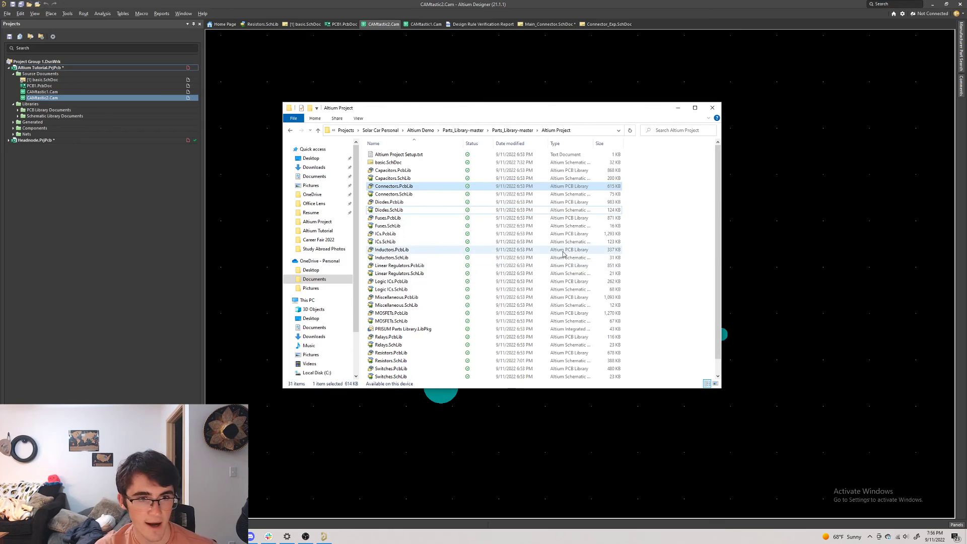
{"action": "left_click", "coordinate": [512, 130]}
{"action": "left_click", "coordinate": [462, 130]}
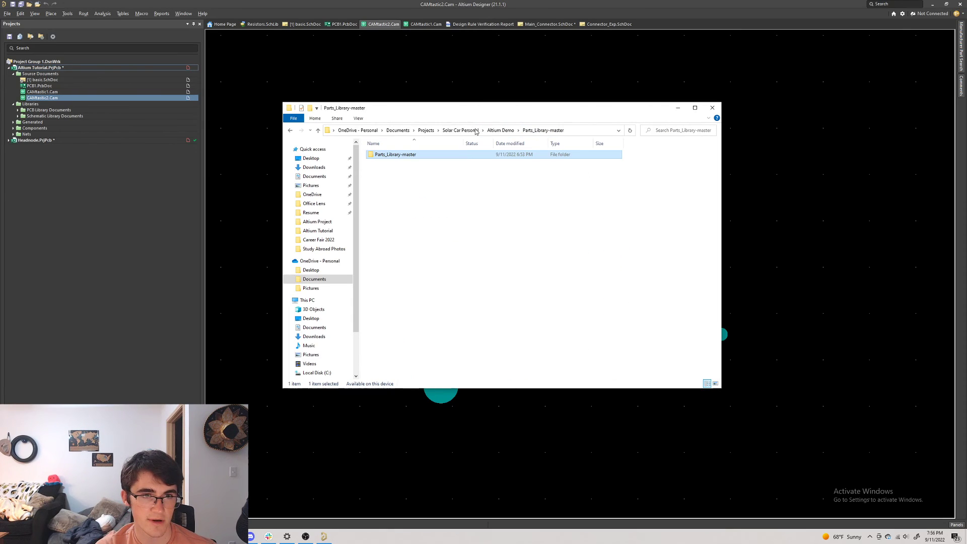
- Return to Altium Designer and save all modified projects, including Altium Tutorial.PrjPcb
{"action": "left_click", "coordinate": [68, 68]}
{"action": "left_click", "coordinate": [20, 5]}
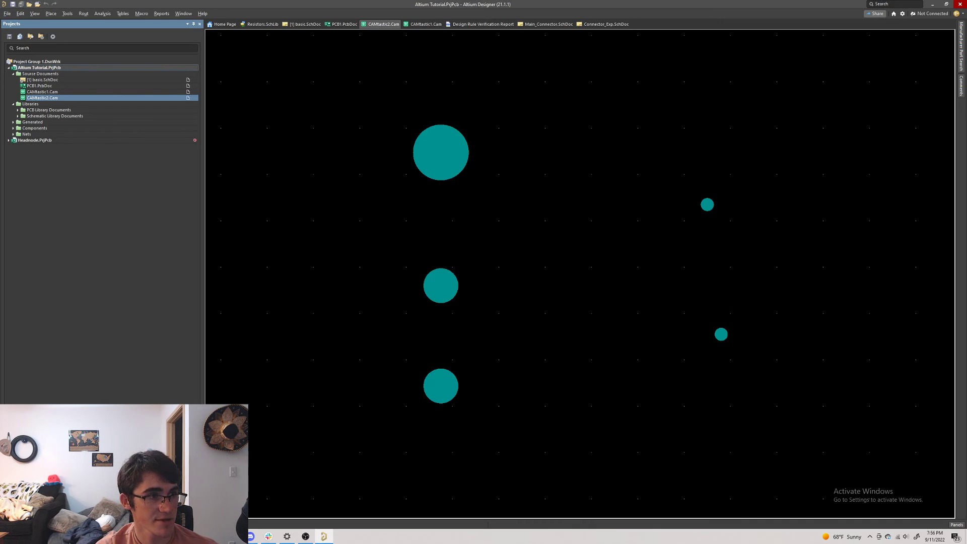
- Switch back to File Explorer and open the Project Outputs for Altium Tutorial folder inside Altium Demo's Altium Tutorial folder
{"action": "key", "text": "alt+Tab"}
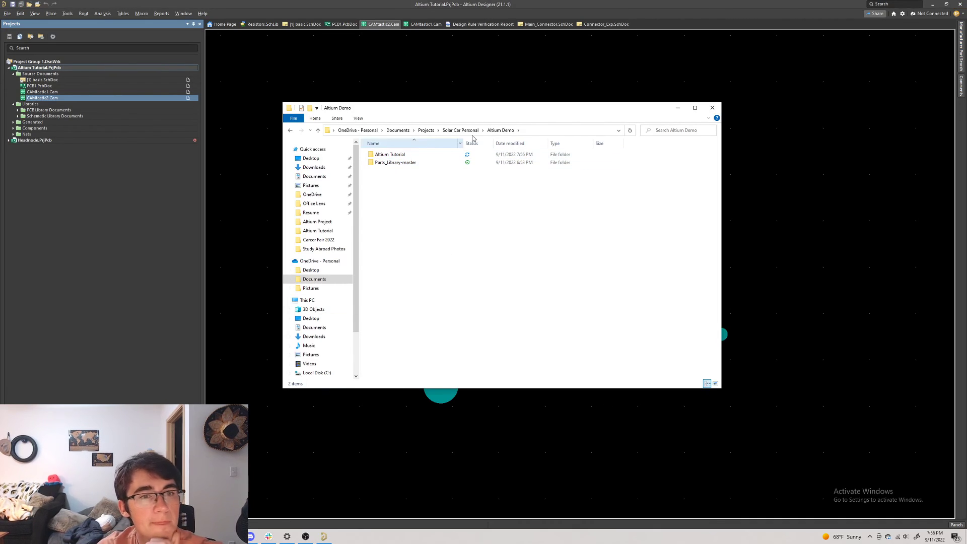
{"action": "left_click", "coordinate": [460, 130]}
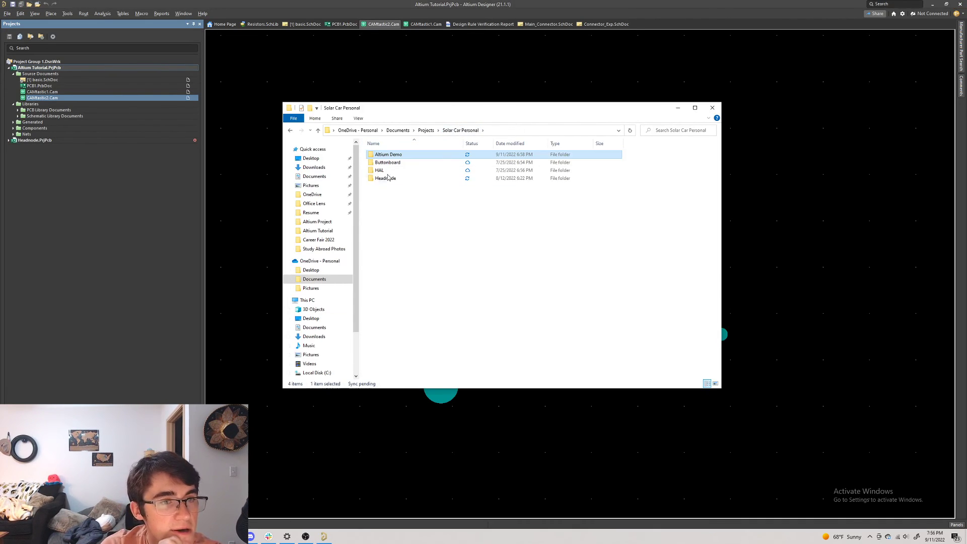
{"action": "double_click", "coordinate": [397, 155]}
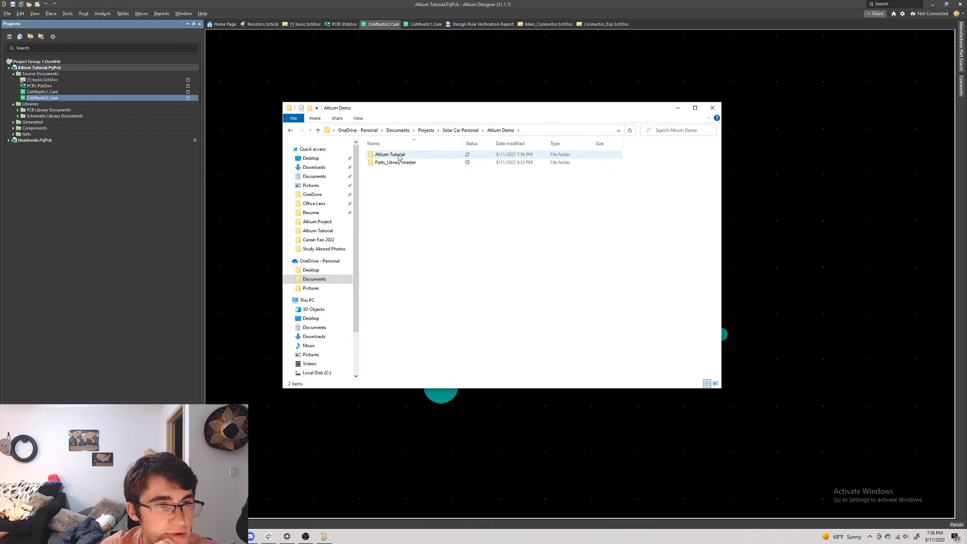
{"action": "double_click", "coordinate": [398, 156]}
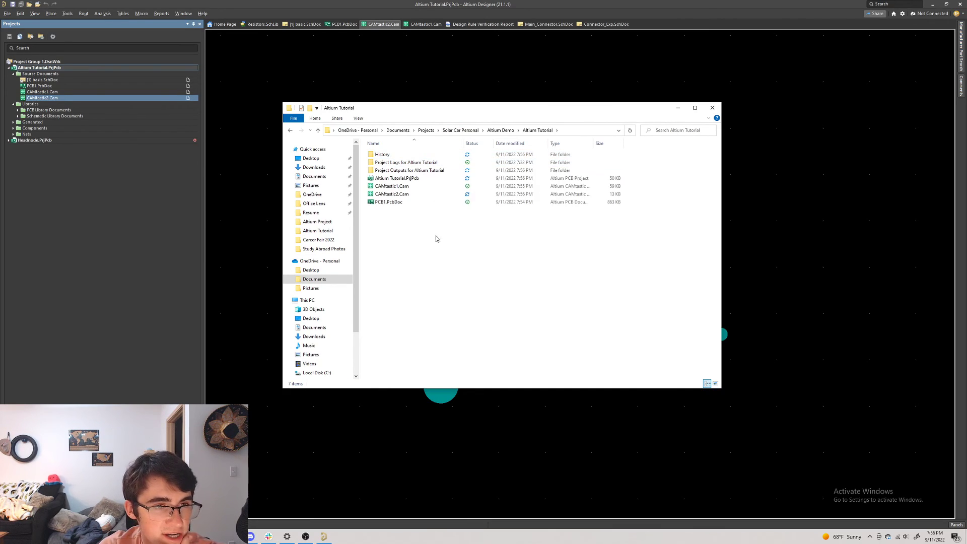
{"action": "double_click", "coordinate": [423, 172]}
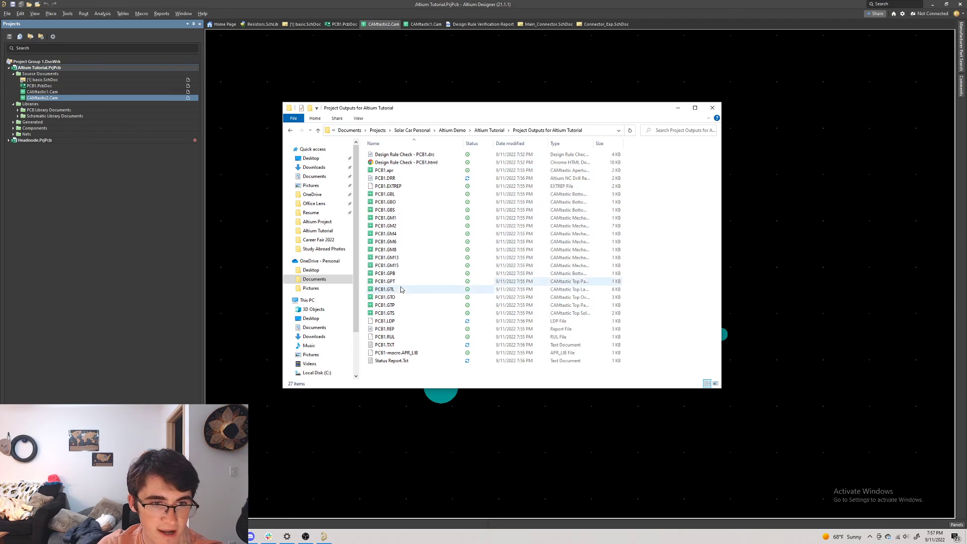
- Examine the generated PCB1 bottom, mechanical and top layer files in the project outputs folder
{"action": "left_click", "coordinate": [428, 226]}
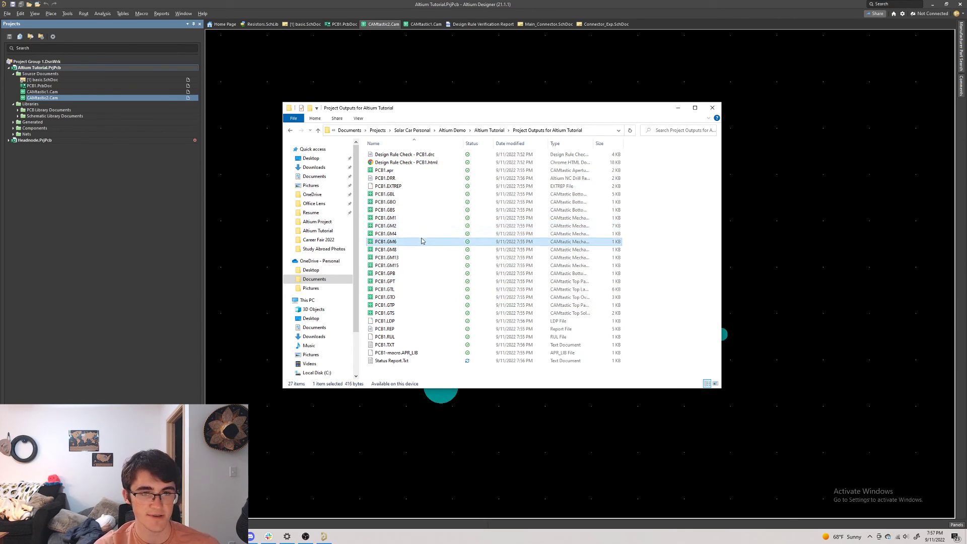
{"action": "left_click", "coordinate": [403, 194]}
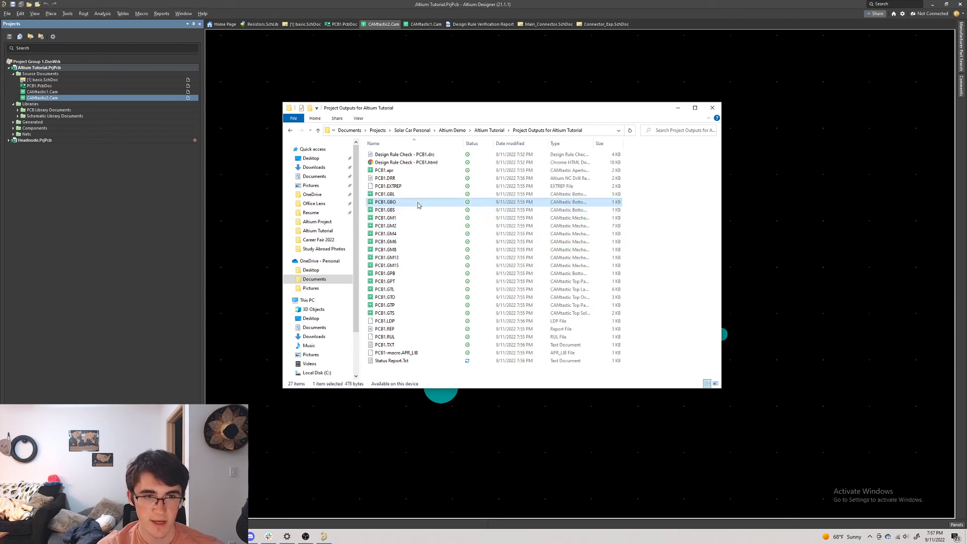
{"action": "left_click", "coordinate": [406, 258]}
{"action": "left_click", "coordinate": [405, 266]}
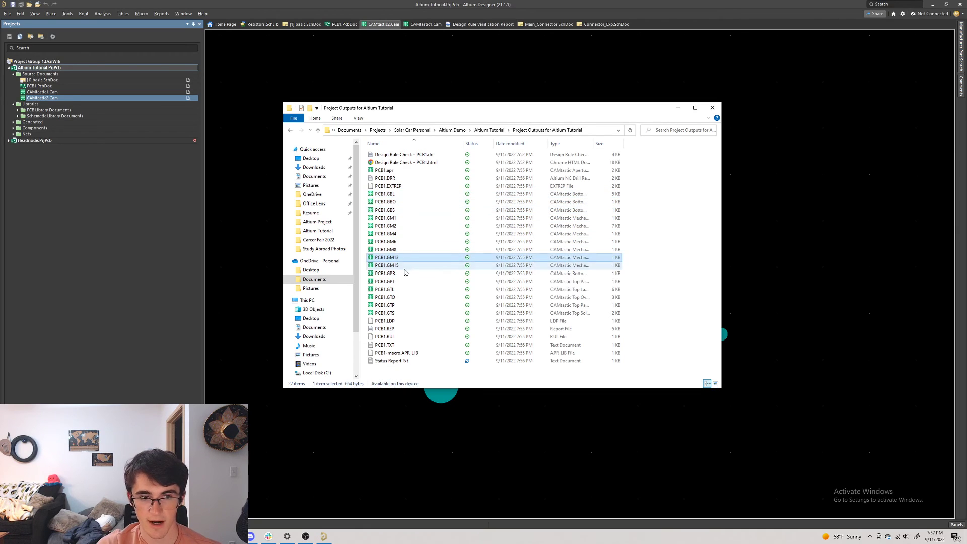
{"action": "left_click", "coordinate": [399, 297]}
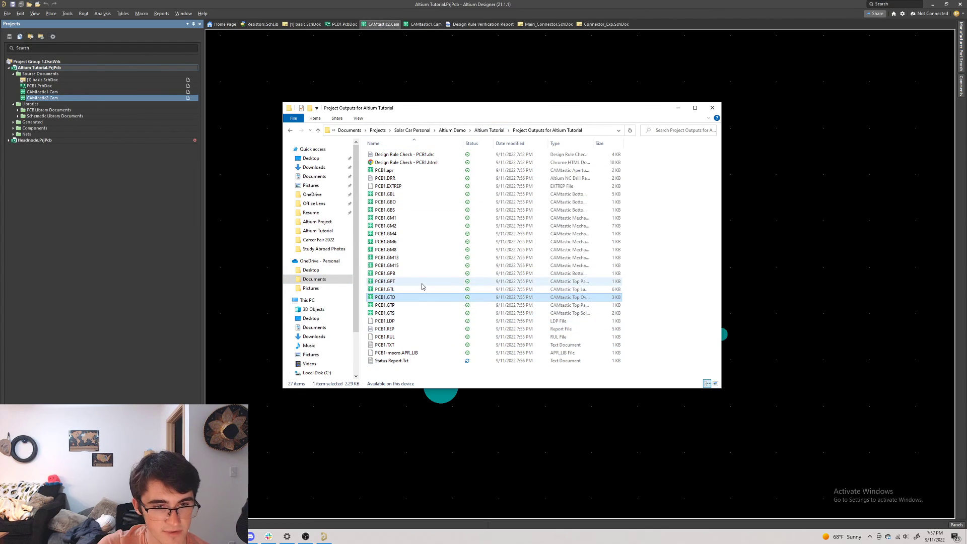
- Compress the Project Outputs for Altium Tutorial folder into a zip file named Altium Board Order
{"action": "left_click", "coordinate": [497, 131]}
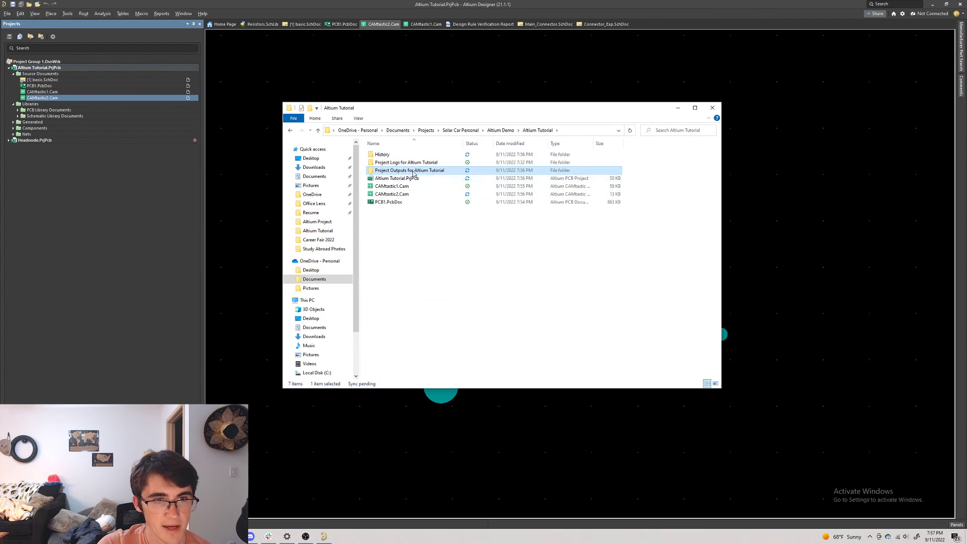
{"action": "right_click", "coordinate": [413, 174]}
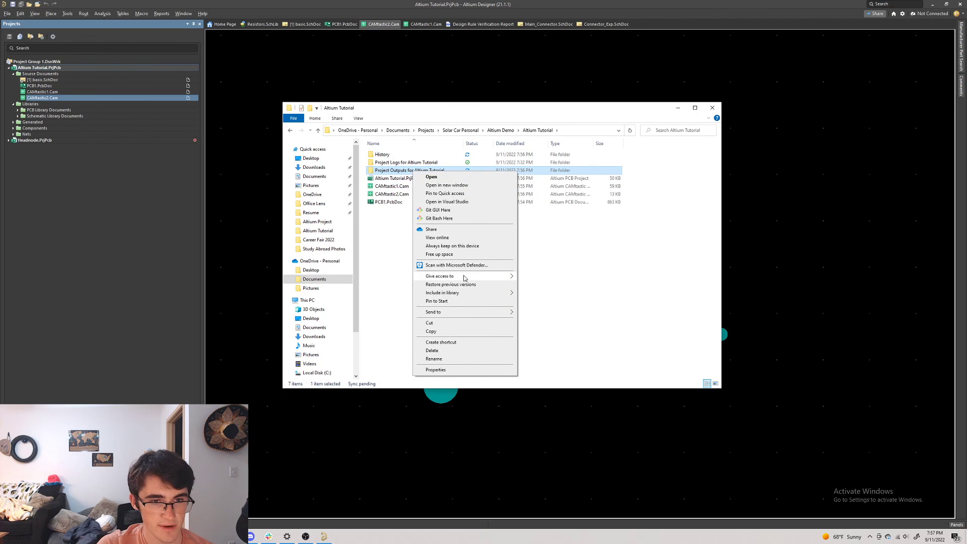
{"action": "mouse_move", "coordinate": [461, 317]}
{"action": "left_click", "coordinate": [577, 321]}
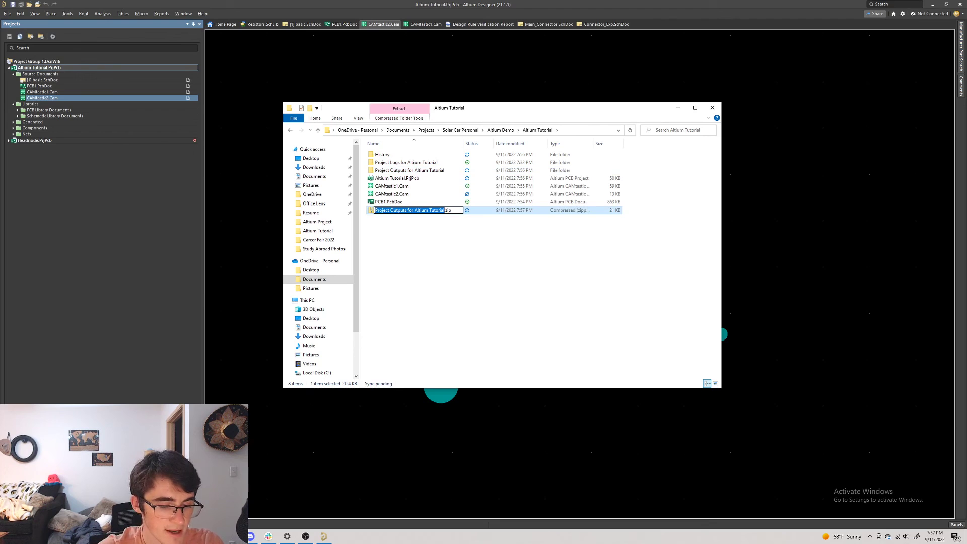
{"action": "type", "text": "Altium Board Ord"}
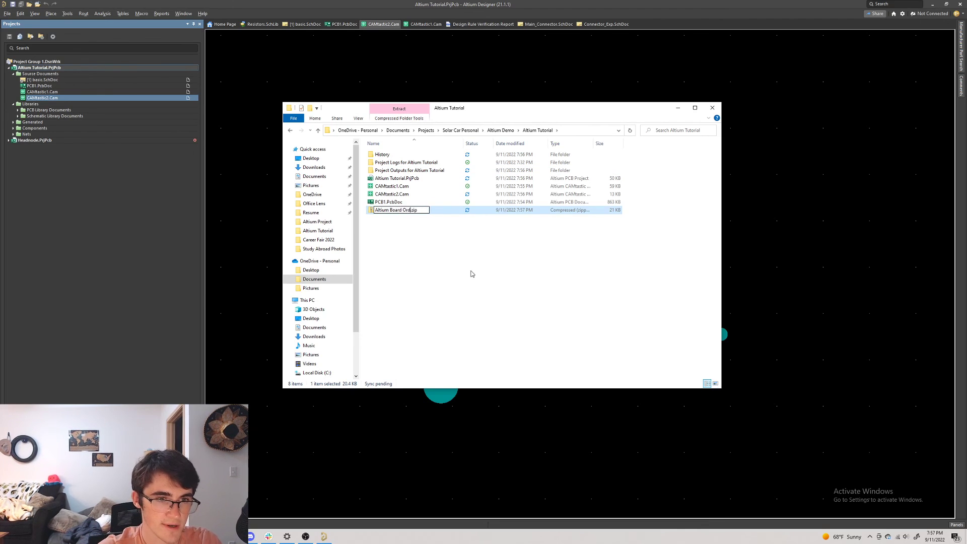
{"action": "type", "text": "er"}
{"action": "key", "text": "Return"}
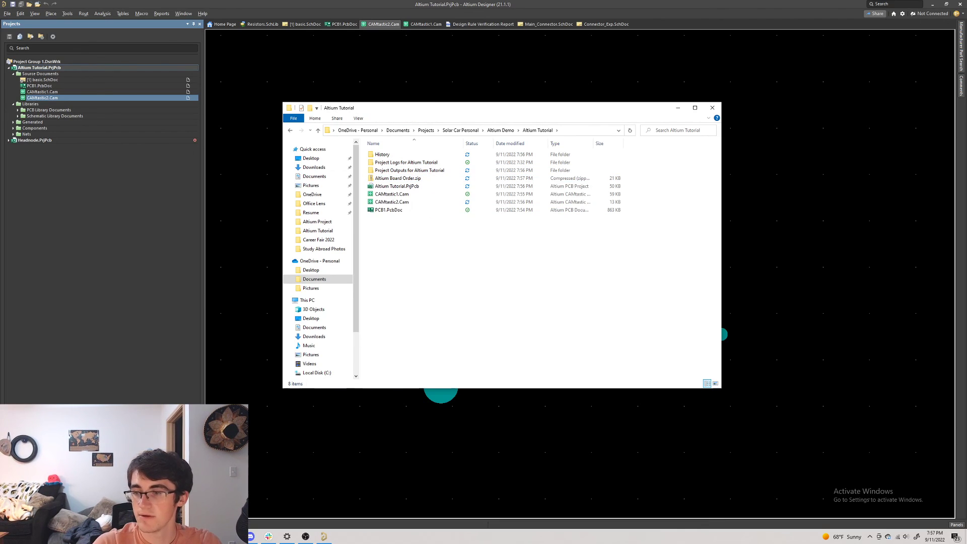
- Switch to the JLCPCB site in the browser and open an instant quote for a 2-layer board
{"action": "key", "text": "alt+Tab"}
{"action": "key", "text": "alt+Tab"}
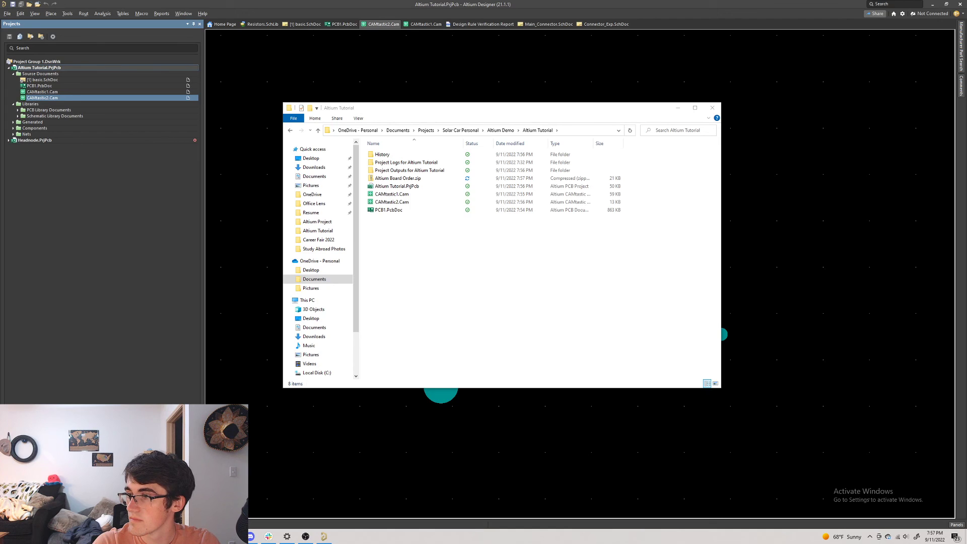
{"action": "key", "text": "alt+Tab"}
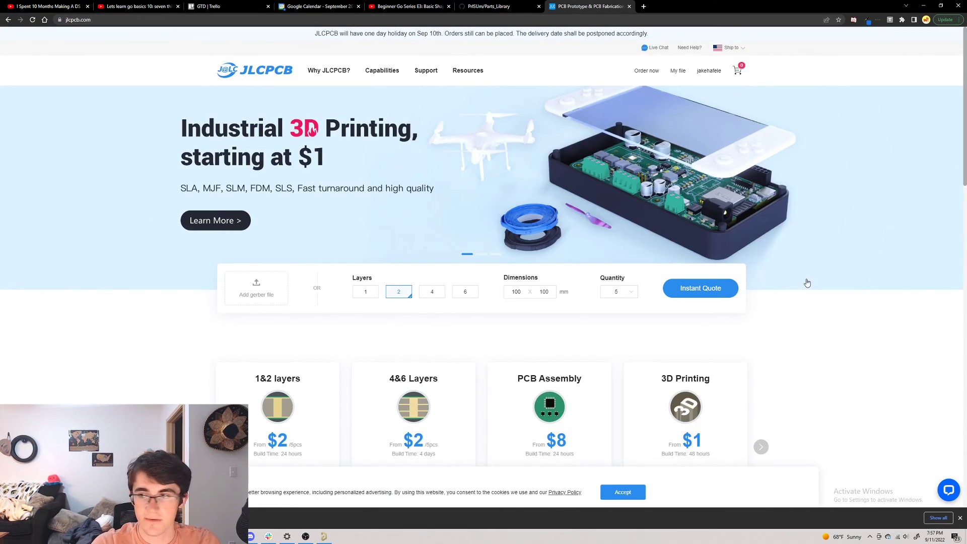
{"action": "left_click", "coordinate": [687, 291]}
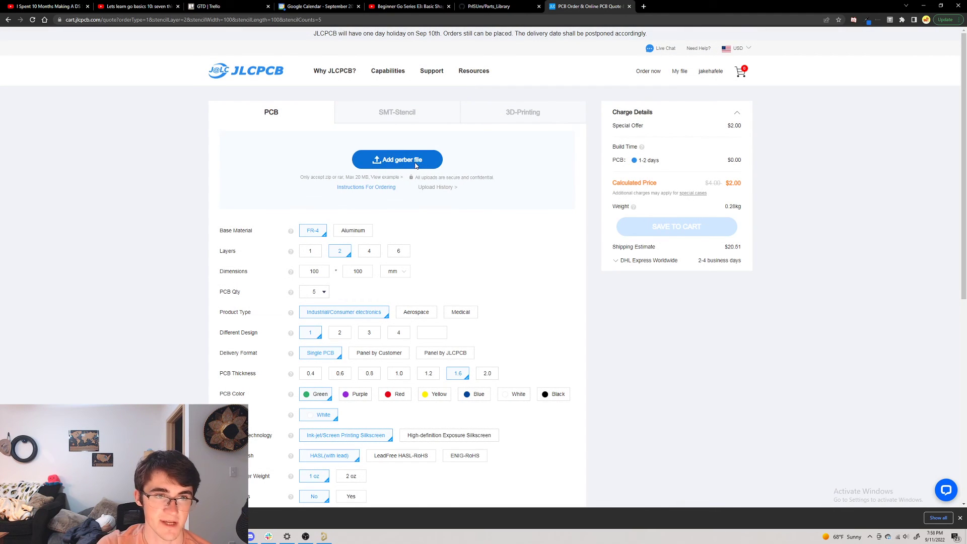
- Upload Altium Board Order.zip from Projects > Solar Car Personal > Altium Demo > Altium Tutorial as the order's Gerber file
{"action": "left_click", "coordinate": [419, 168]}
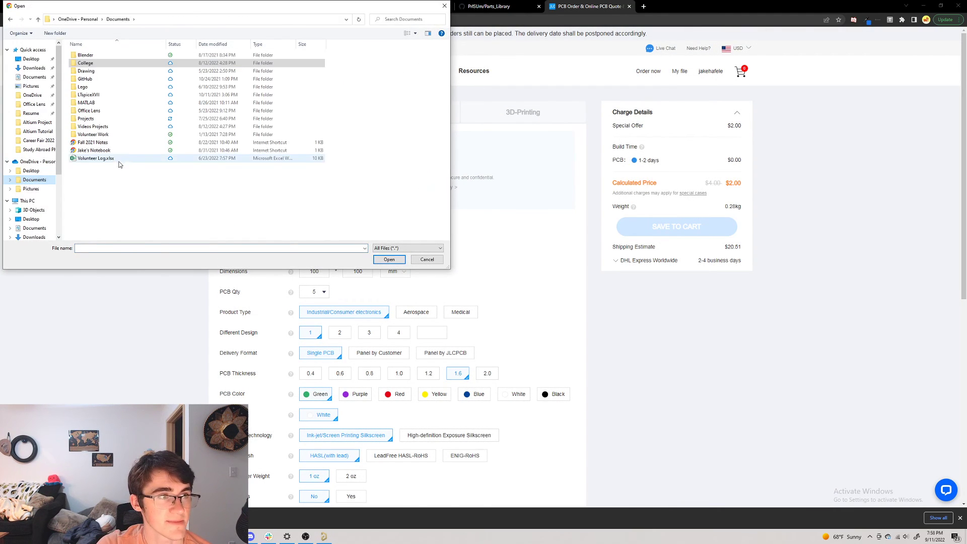
{"action": "double_click", "coordinate": [86, 119]}
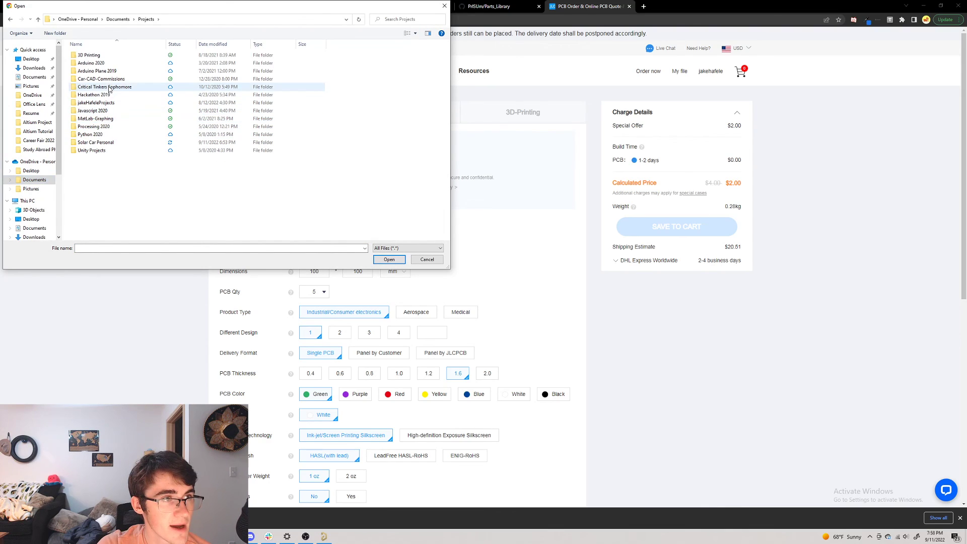
{"action": "left_click", "coordinate": [105, 151]}
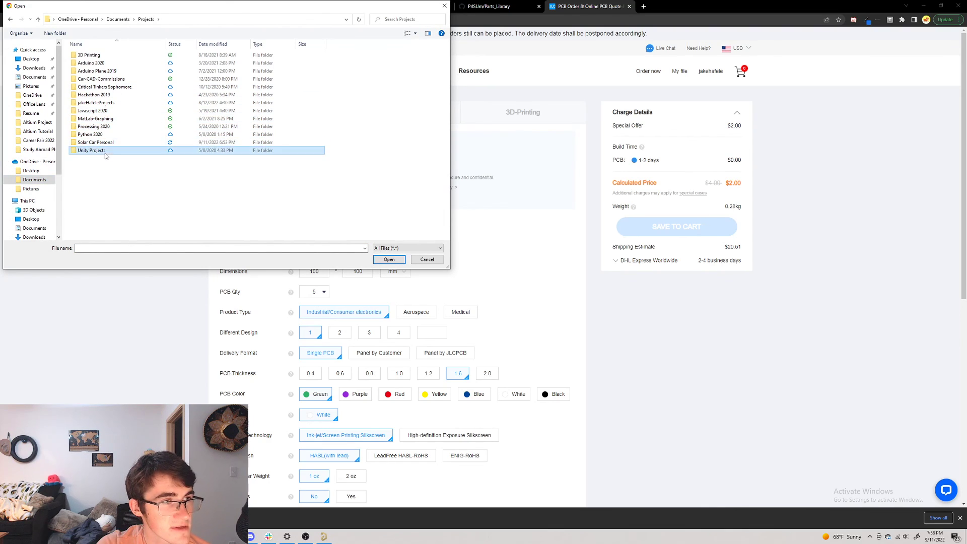
{"action": "double_click", "coordinate": [103, 143]}
{"action": "double_click", "coordinate": [95, 55]}
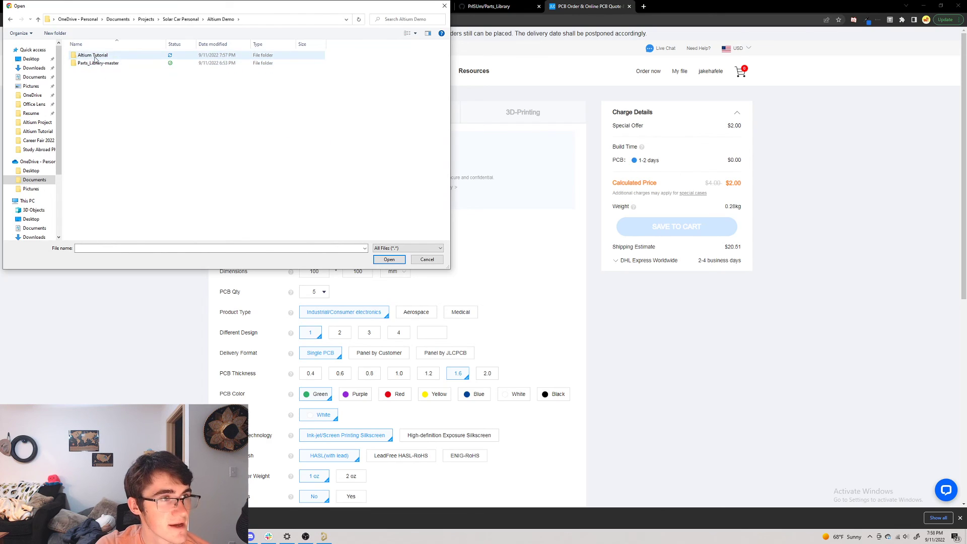
{"action": "double_click", "coordinate": [95, 56]}
{"action": "double_click", "coordinate": [100, 78]}
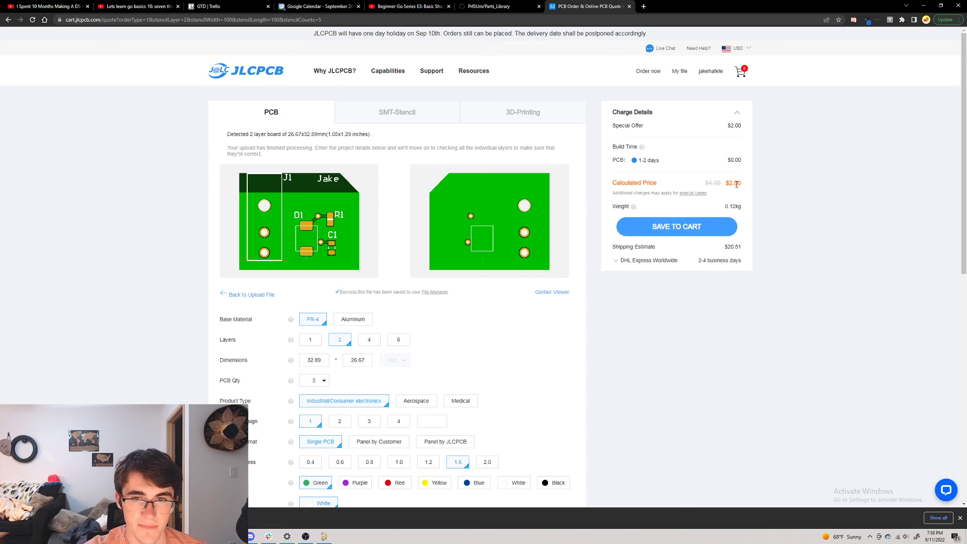
- Review the quote's calculated price, shipping estimate and board options for the uploaded PCB
{"action": "left_click_drag", "start_coordinate": [737, 185], "coordinate": [706, 184]}
{"action": "left_click_drag", "start_coordinate": [744, 247], "coordinate": [724, 247]}
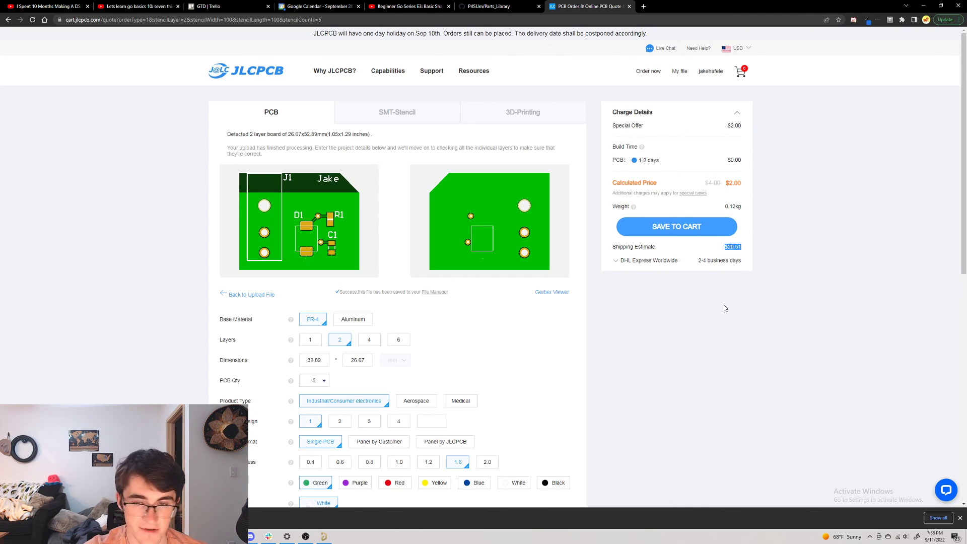
{"action": "left_click", "coordinate": [726, 308]}
{"action": "scroll", "coordinate": [687, 353], "scroll_direction": "down", "scroll_amount": 9}
{"action": "scroll", "coordinate": [709, 159], "scroll_direction": "up", "scroll_amount": 9}
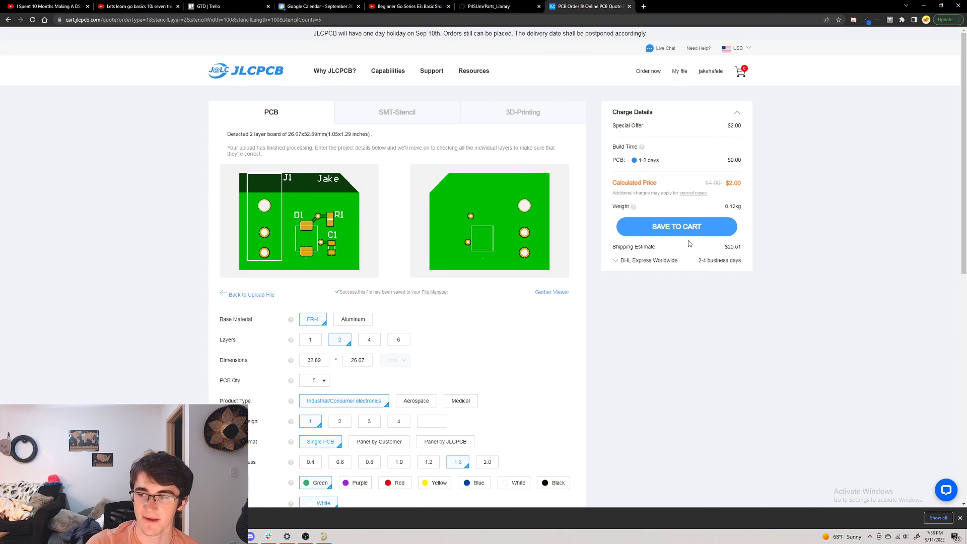
{"action": "scroll", "coordinate": [662, 404], "scroll_direction": "down", "scroll_amount": 2}
{"action": "middle_click", "coordinate": [662, 404]}
{"action": "scroll", "coordinate": [662, 404], "scroll_direction": "up", "scroll_amount": 2}
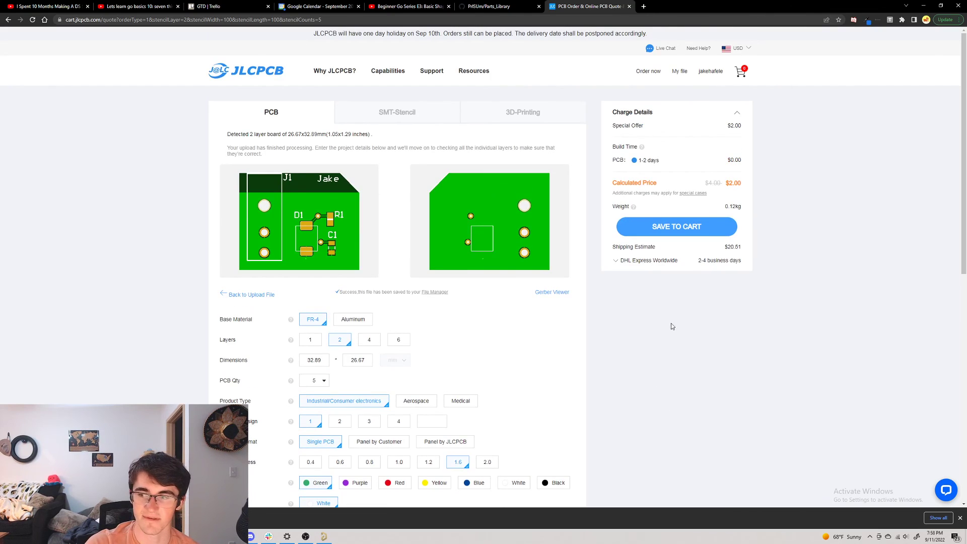